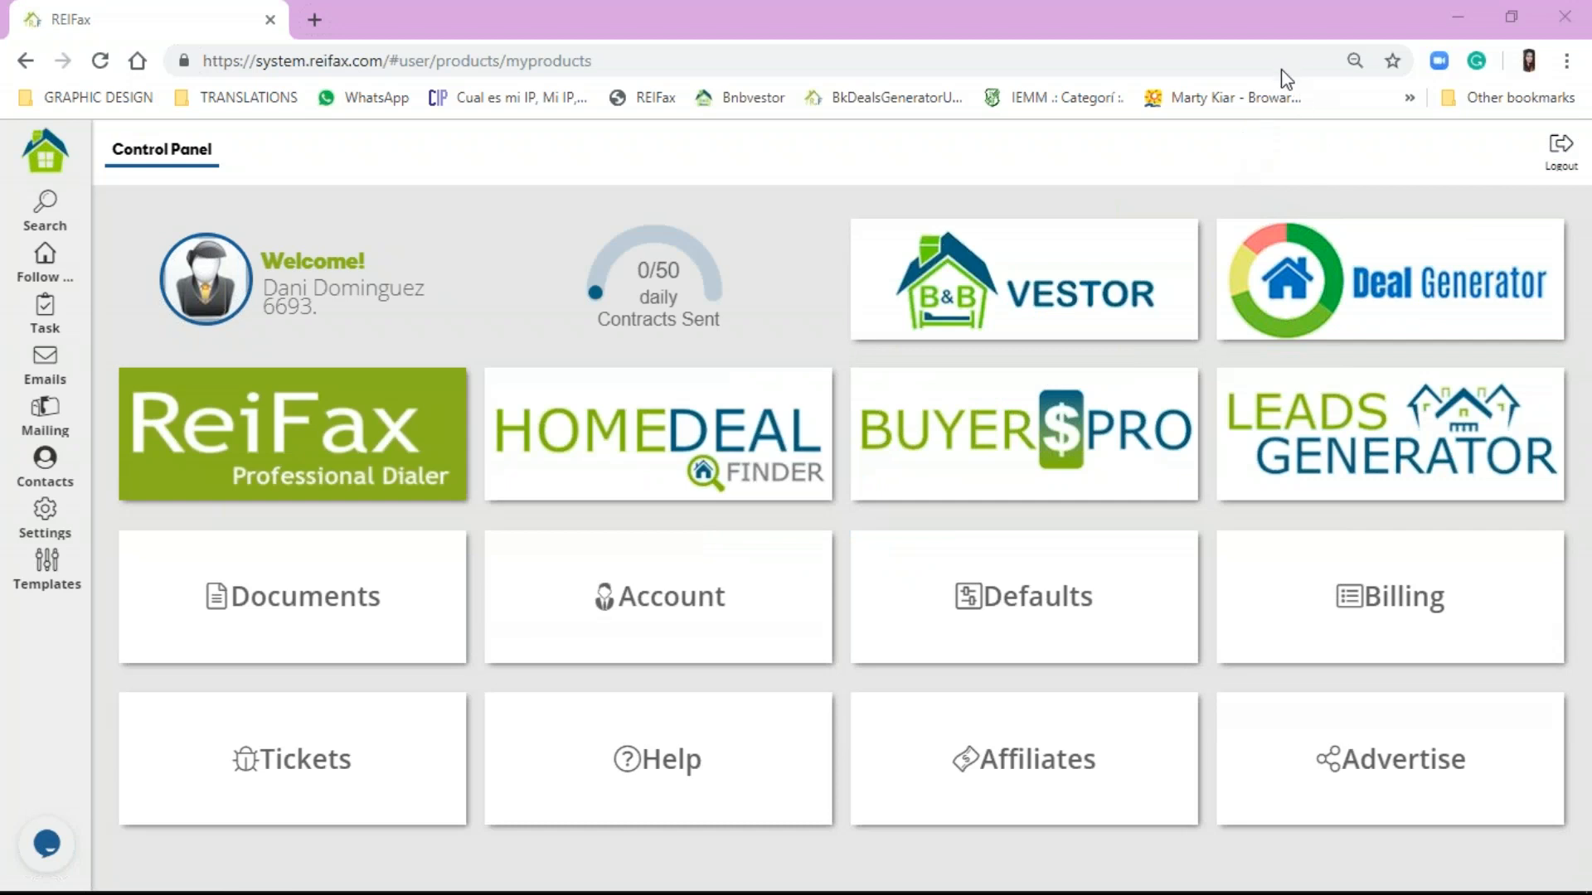
Step: Open the ReiFax property search for Broward County, Florida, and click into the Location field
click(1259, 125)
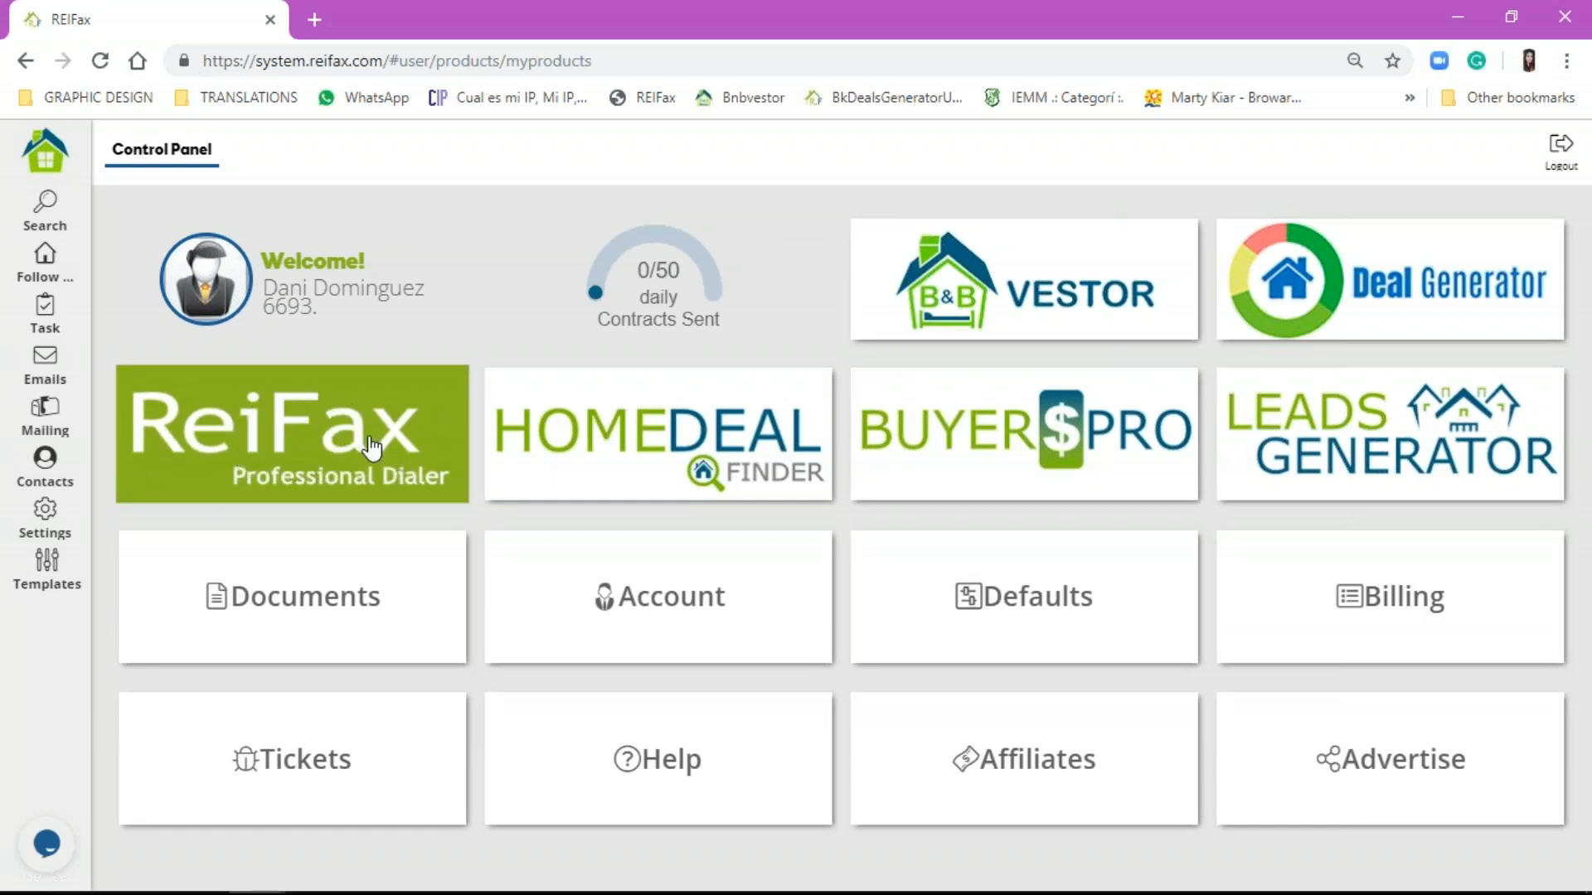
click(319, 446)
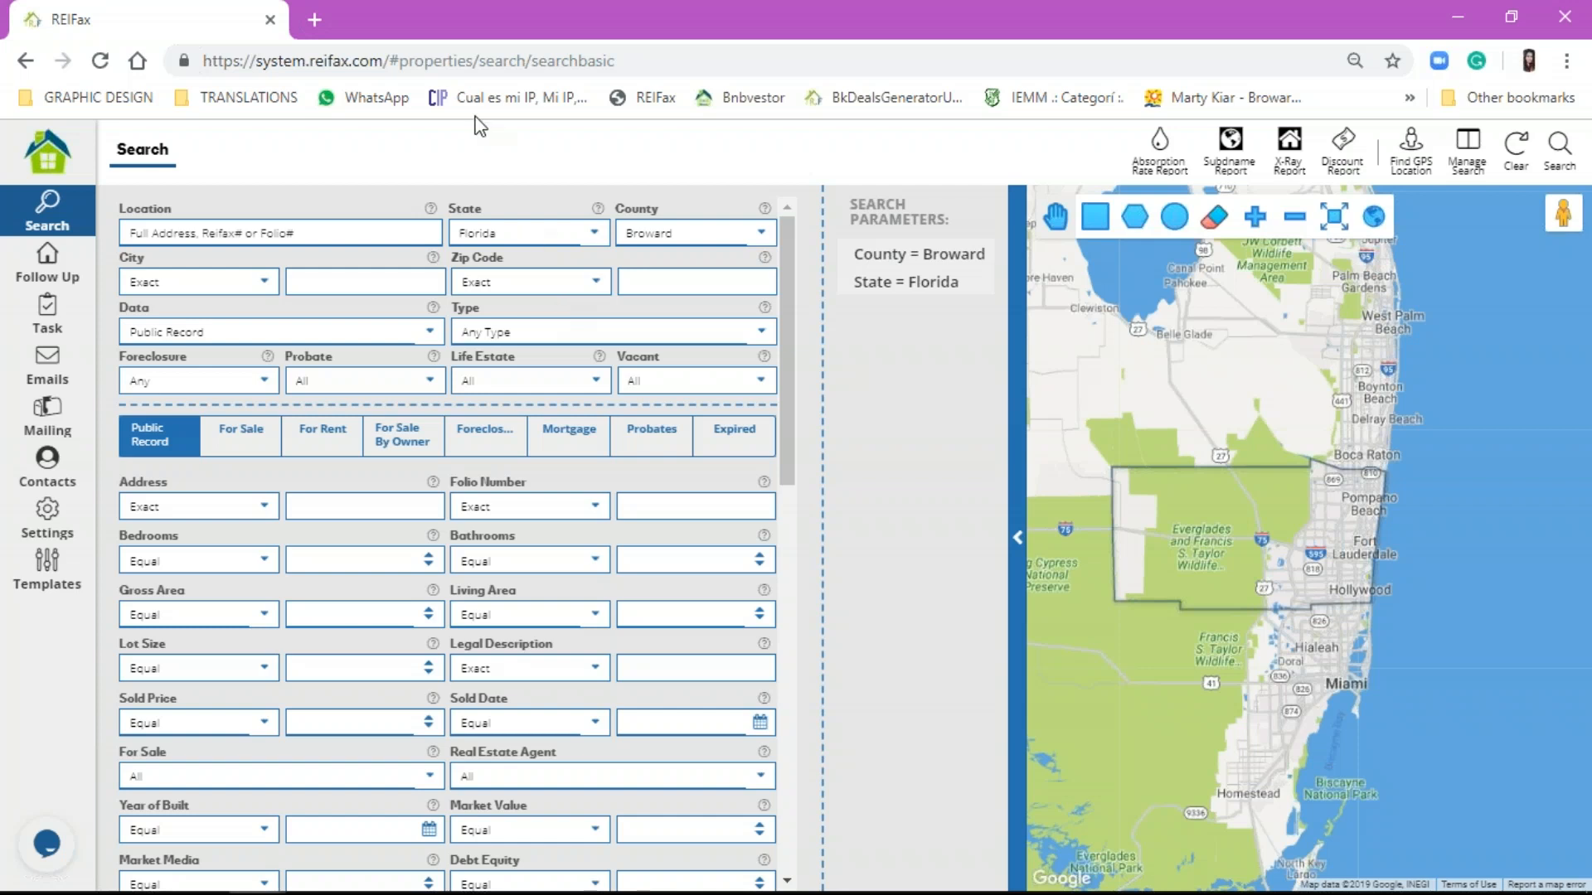
click(390, 229)
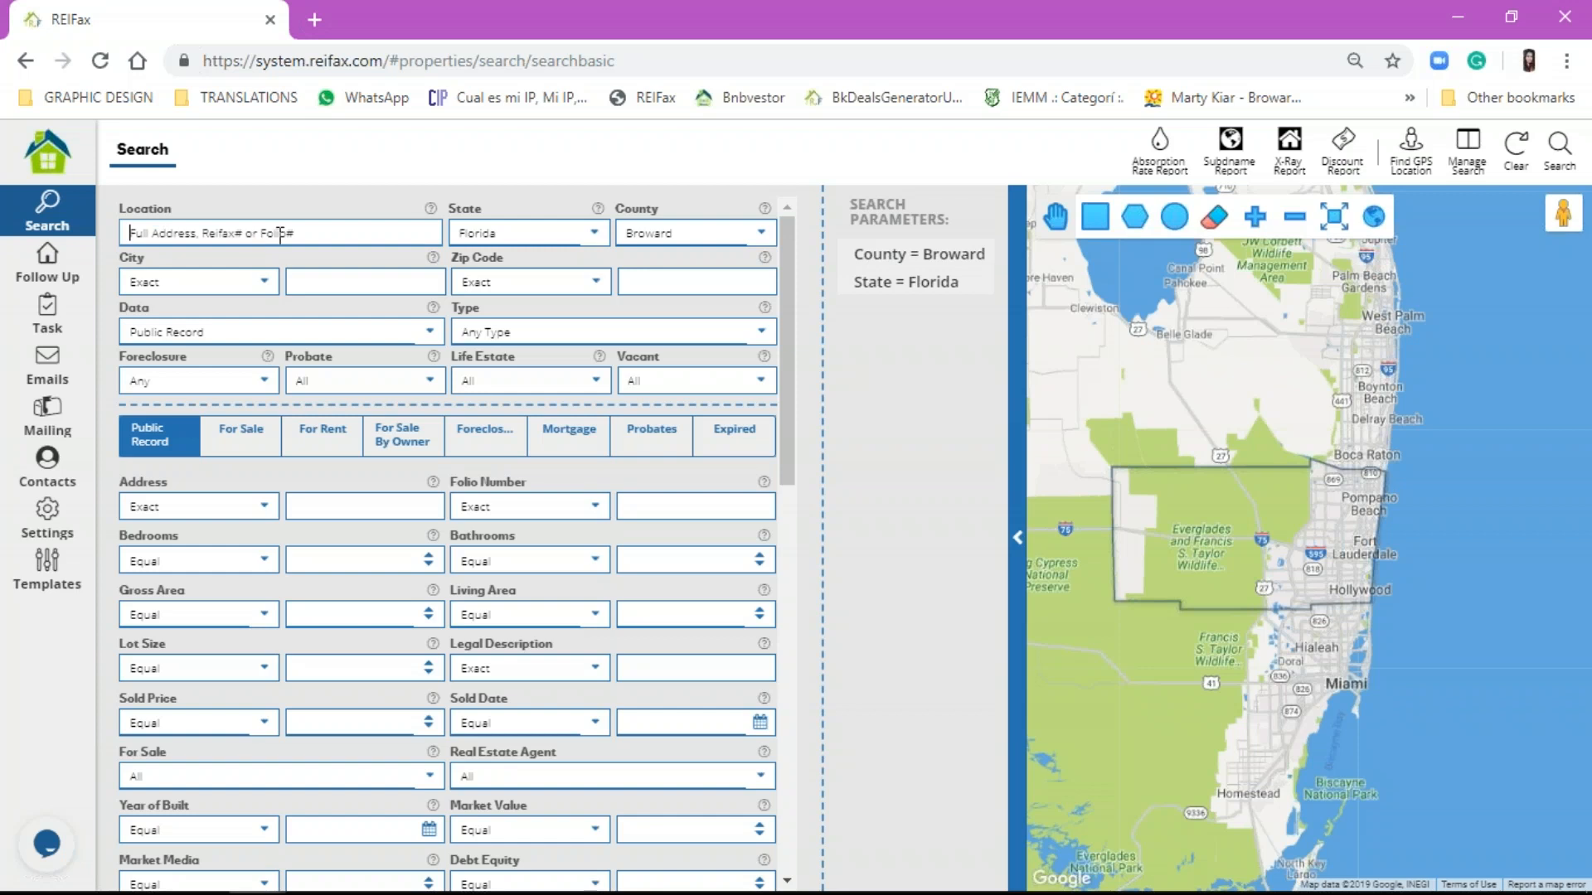
click(681, 230)
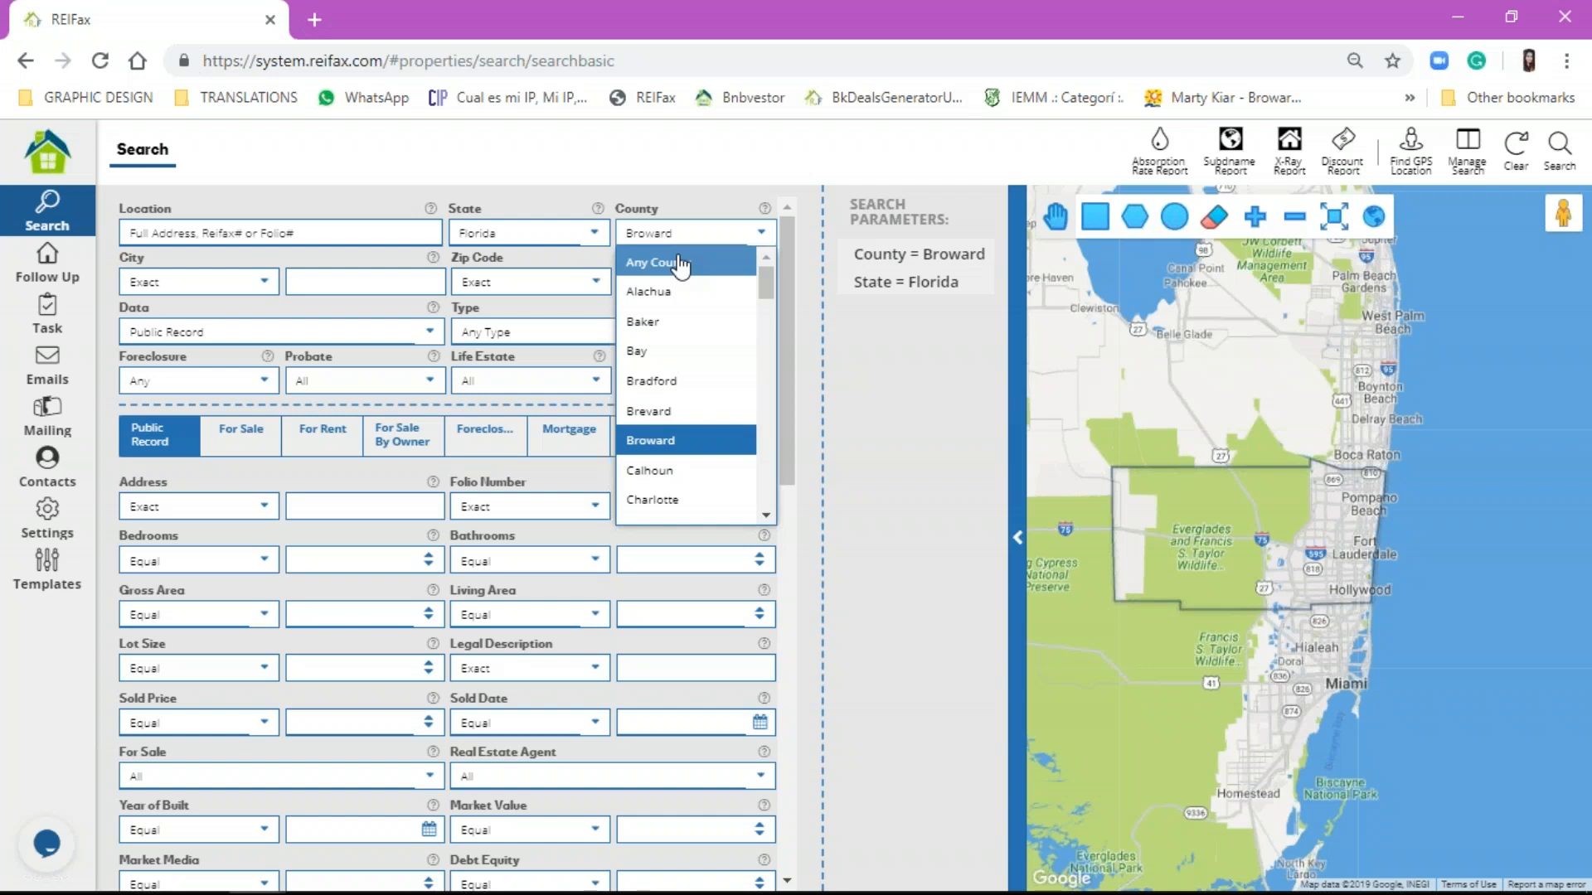
click(679, 264)
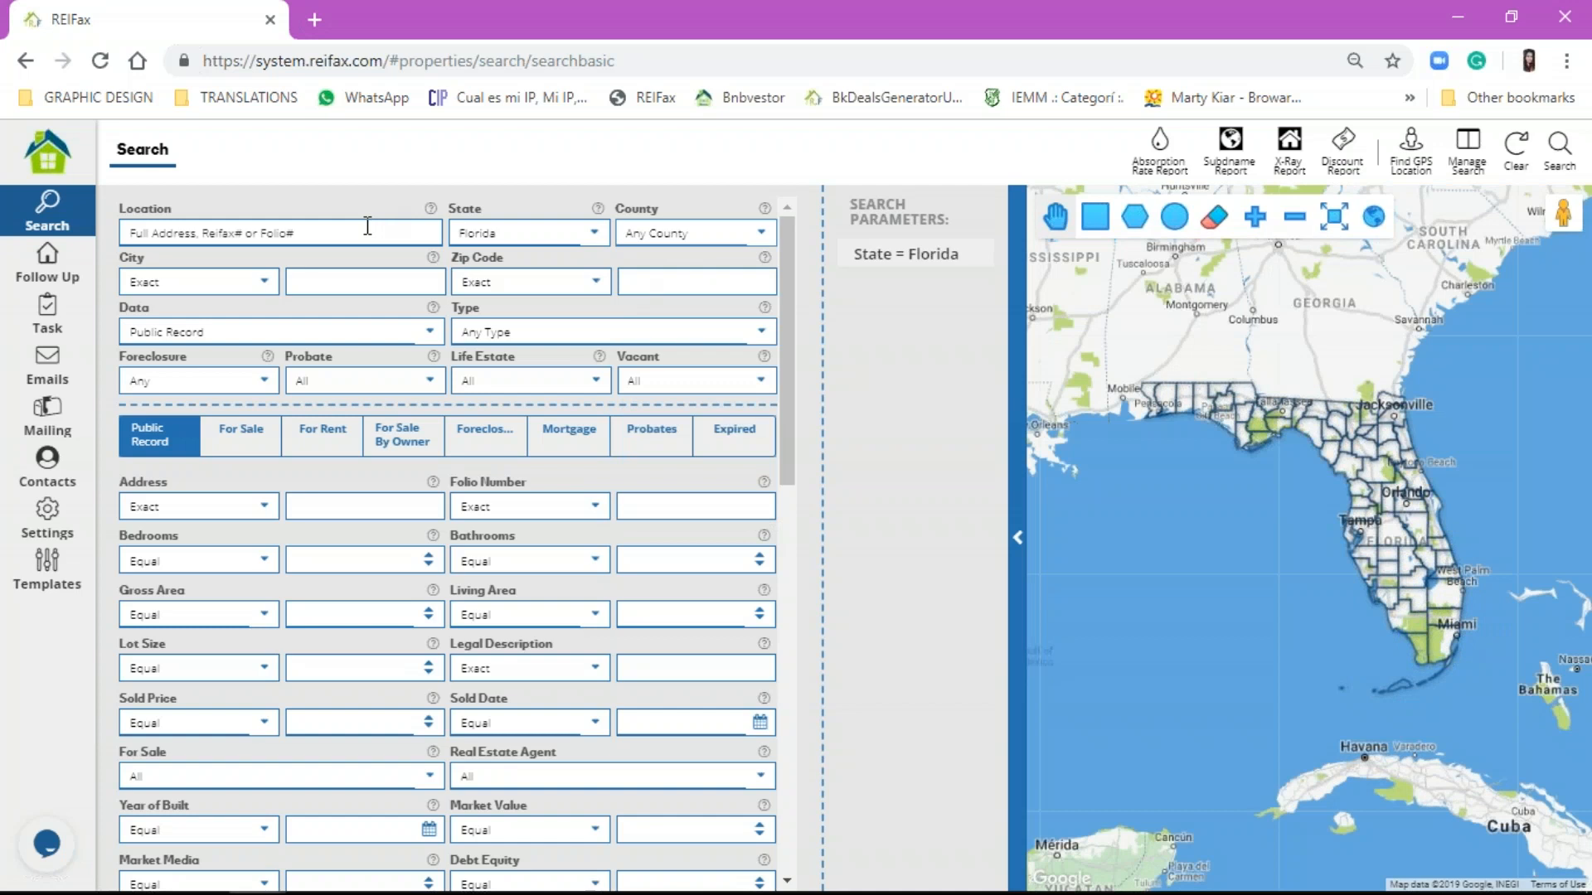
click(694, 232)
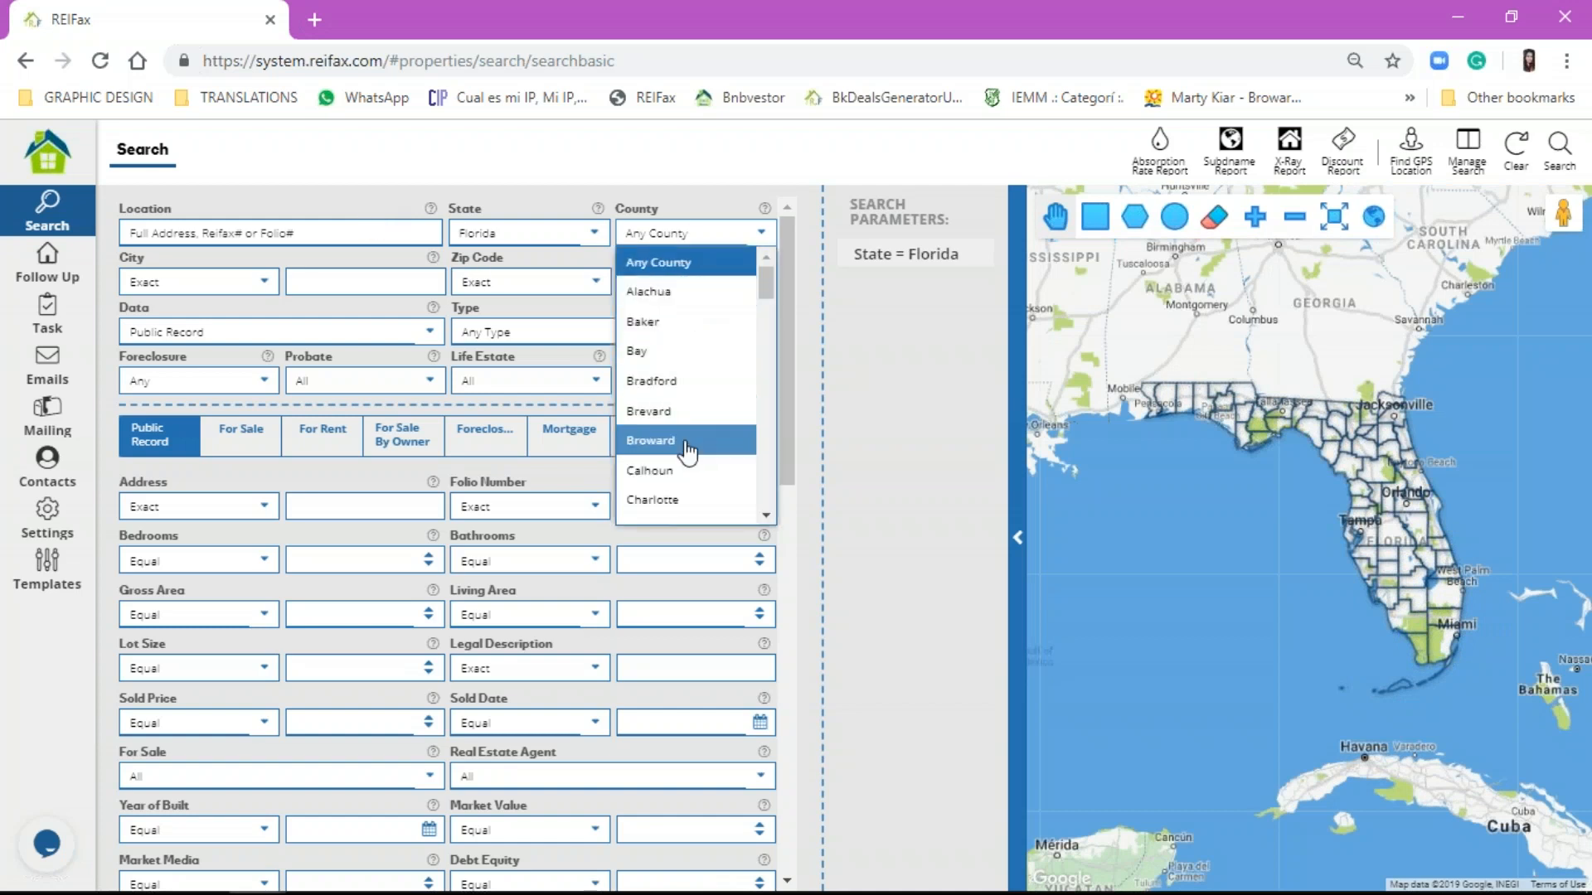
click(692, 441)
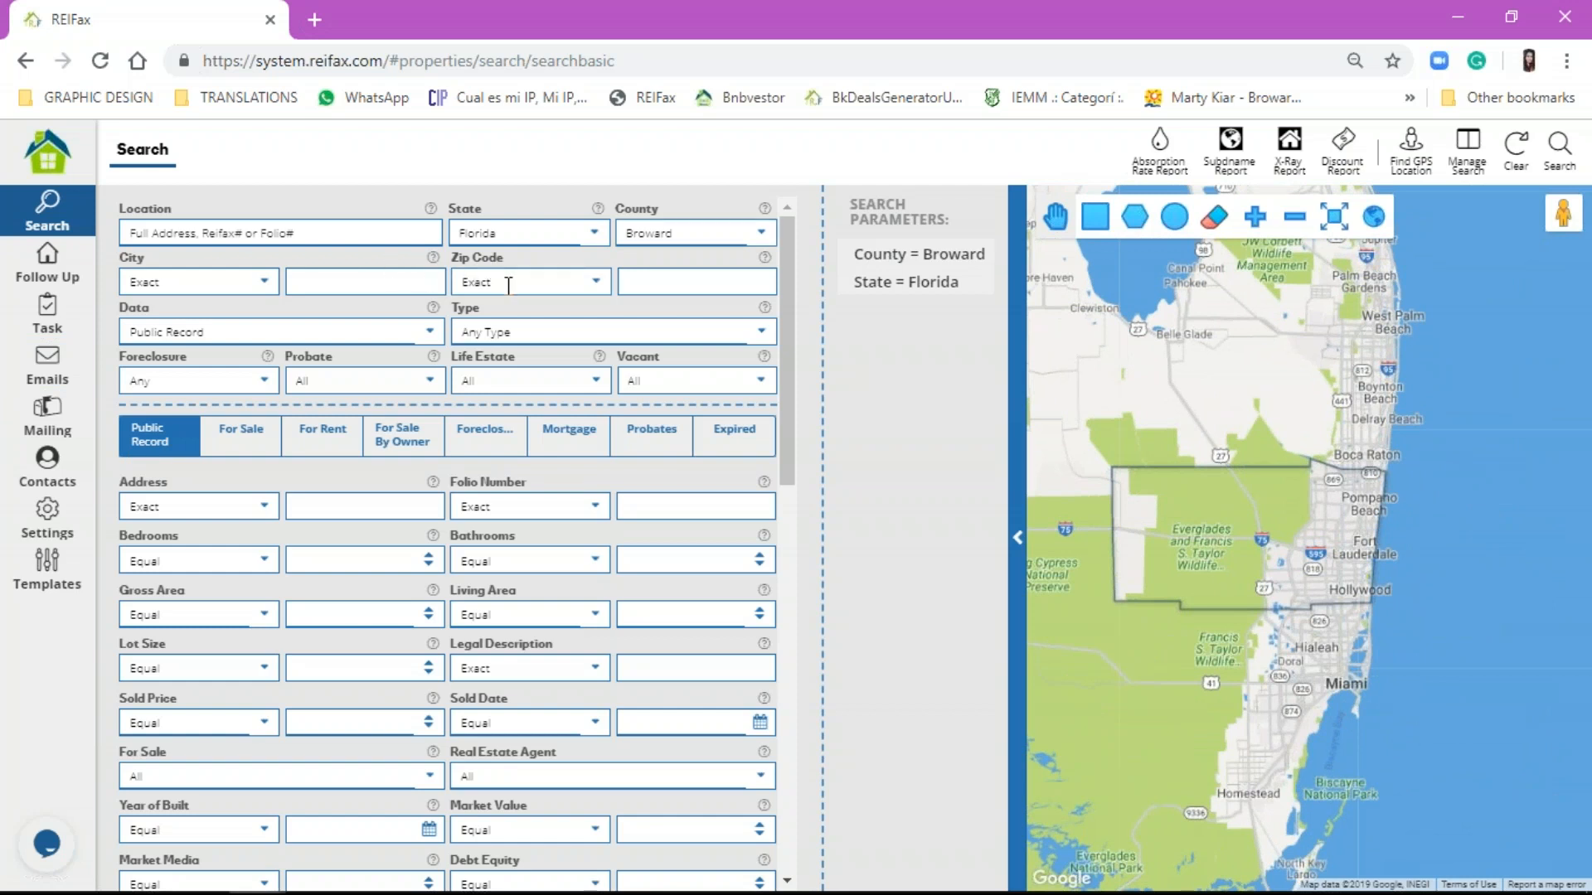
click(508, 282)
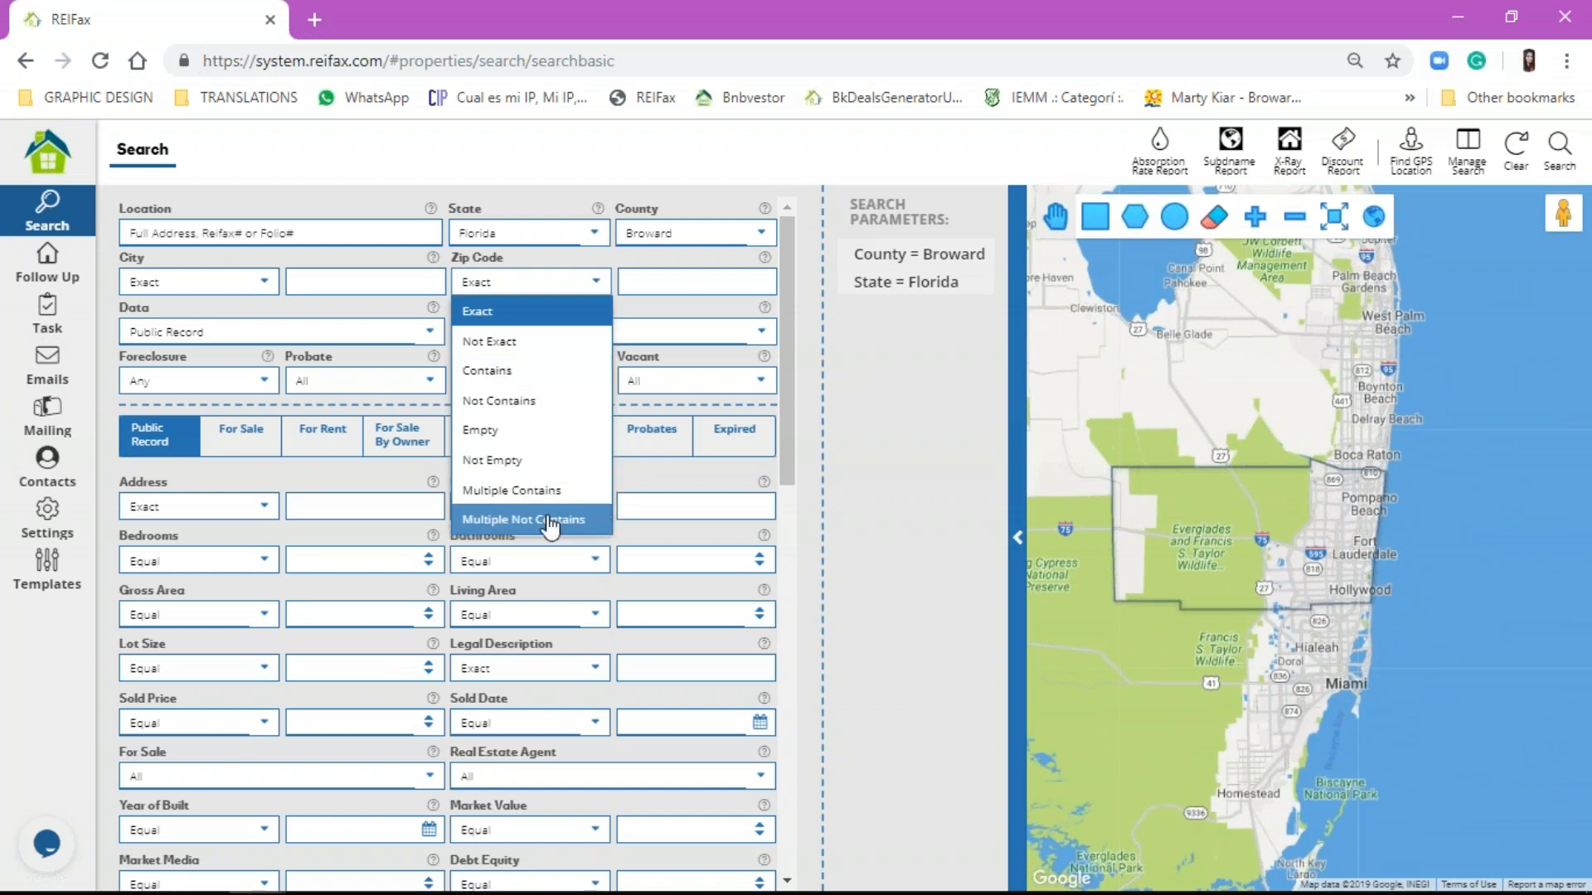
Step: Try Multiple Contains with zip codes 33325, 33023, then delete the entered zip codes
click(552, 494)
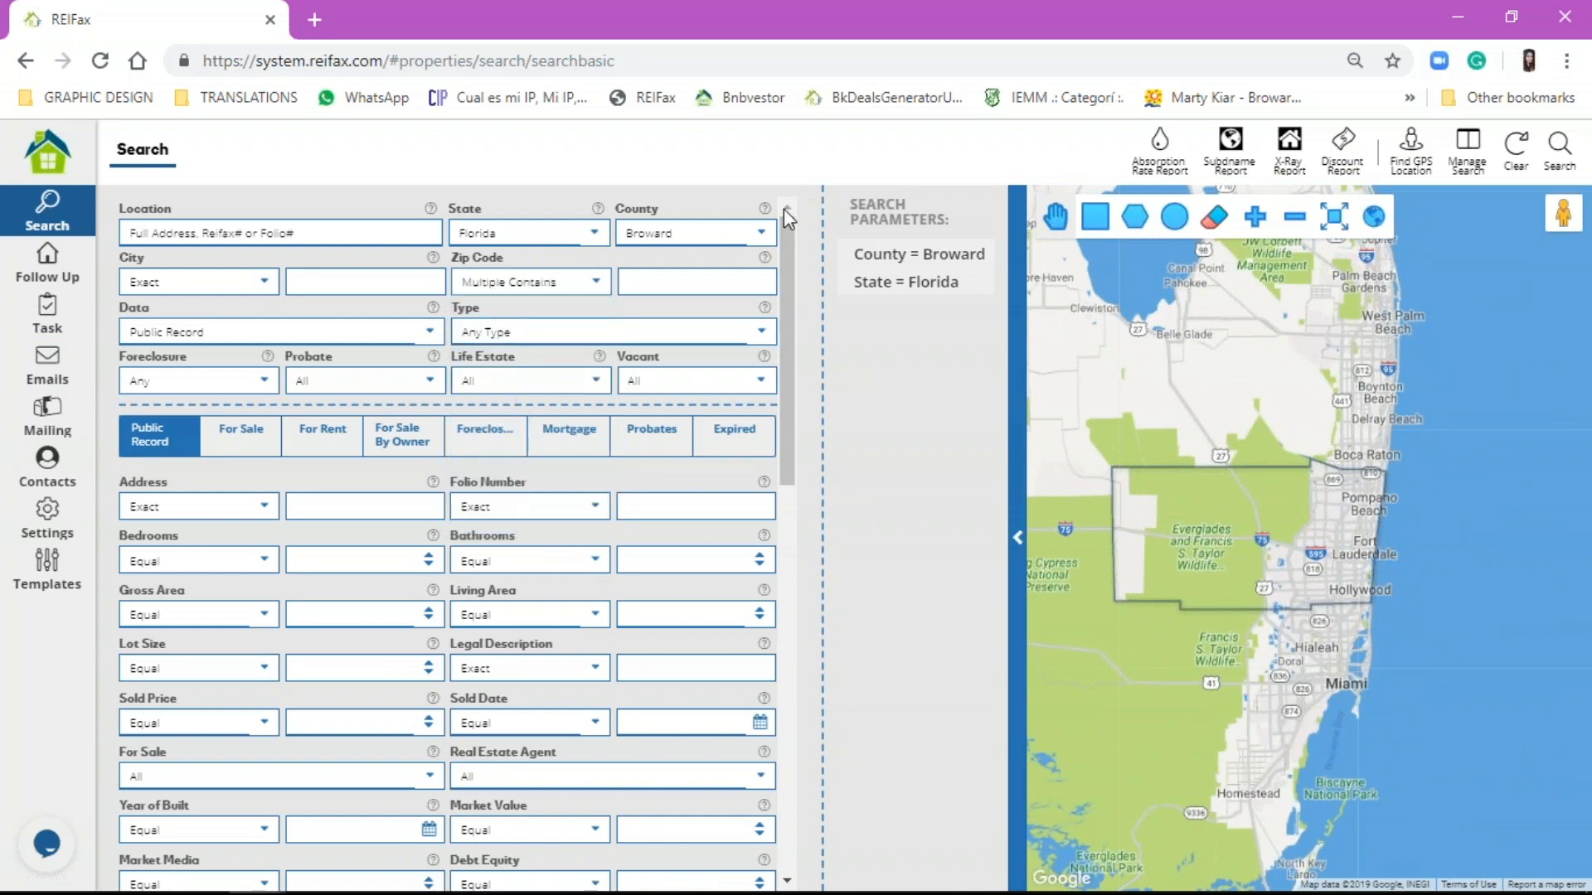
click(717, 281)
text(33325)
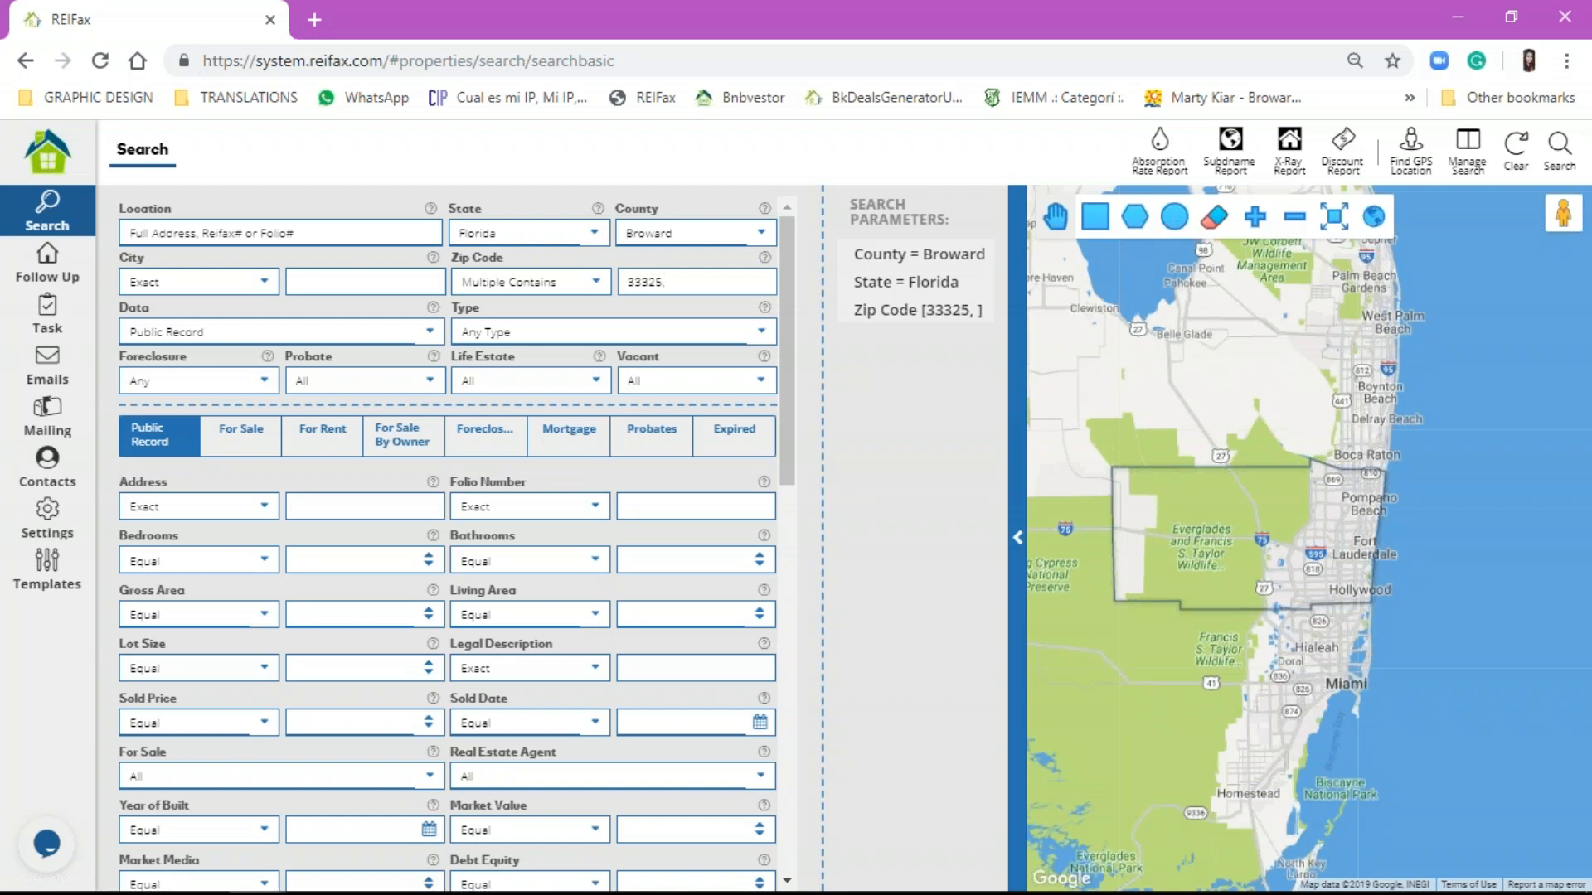
text(, 33023)
triple_click(634, 276)
key(BackSpace)
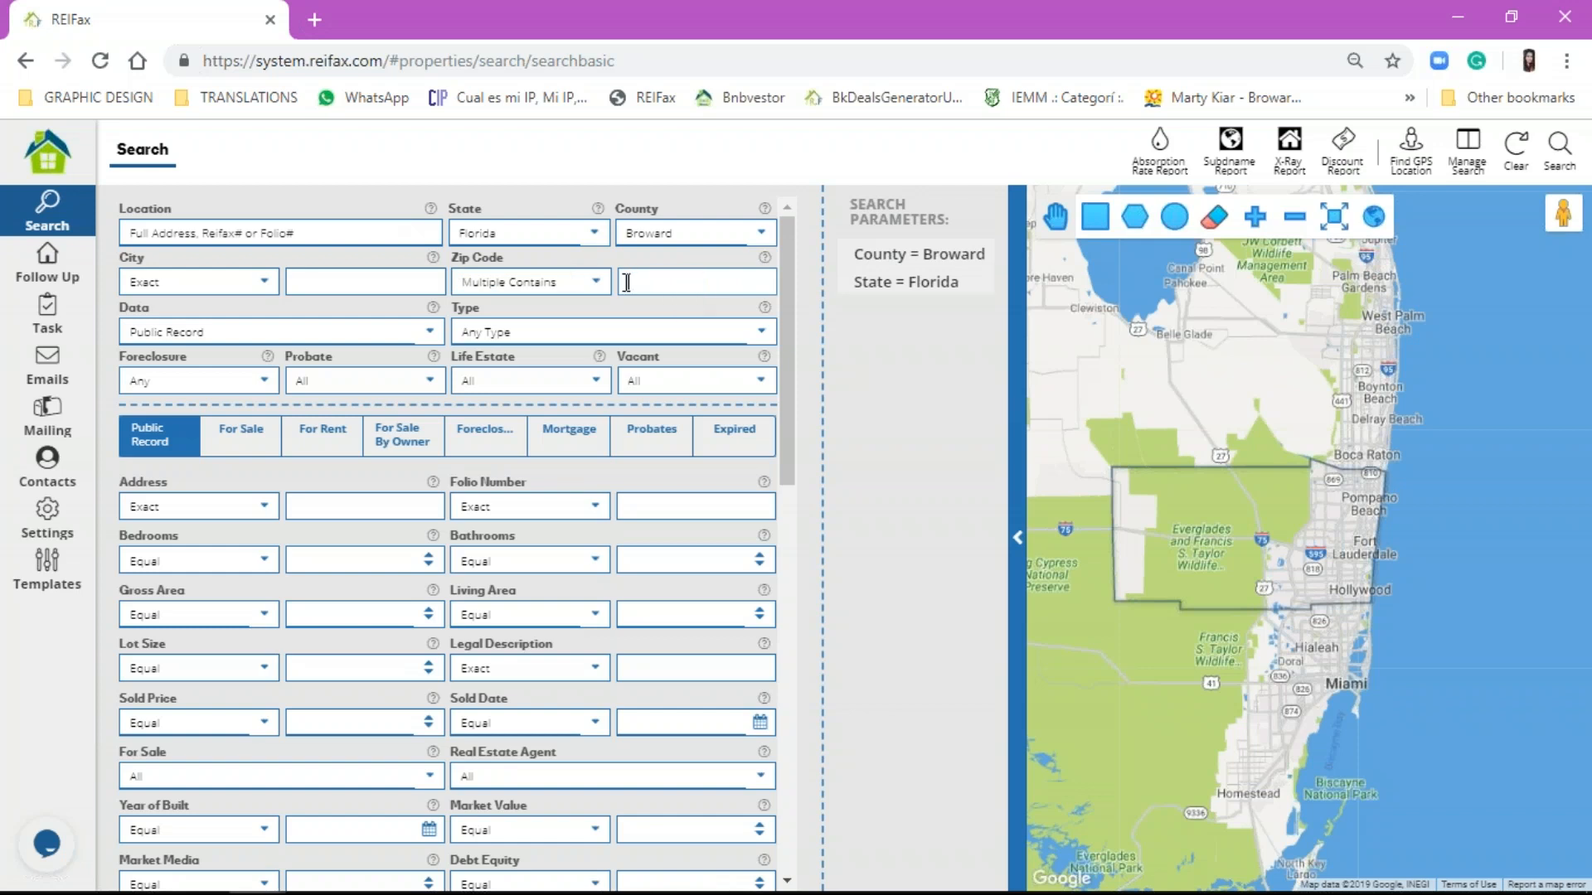
Step: Switch the Zip Code match type to Not Contains, leaving the value empty
click(594, 282)
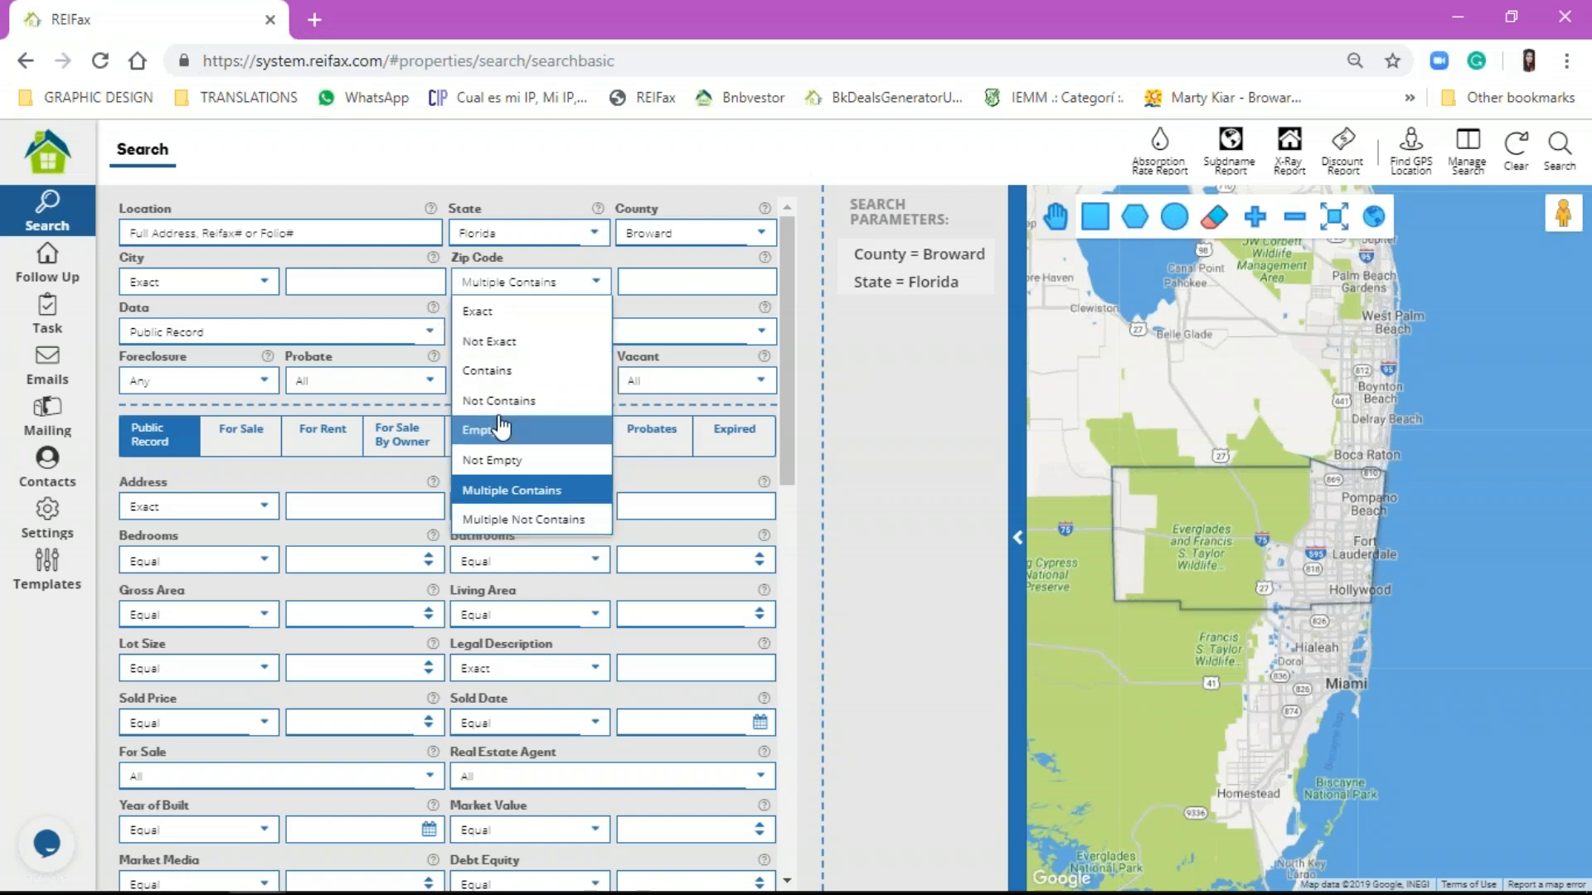
click(560, 402)
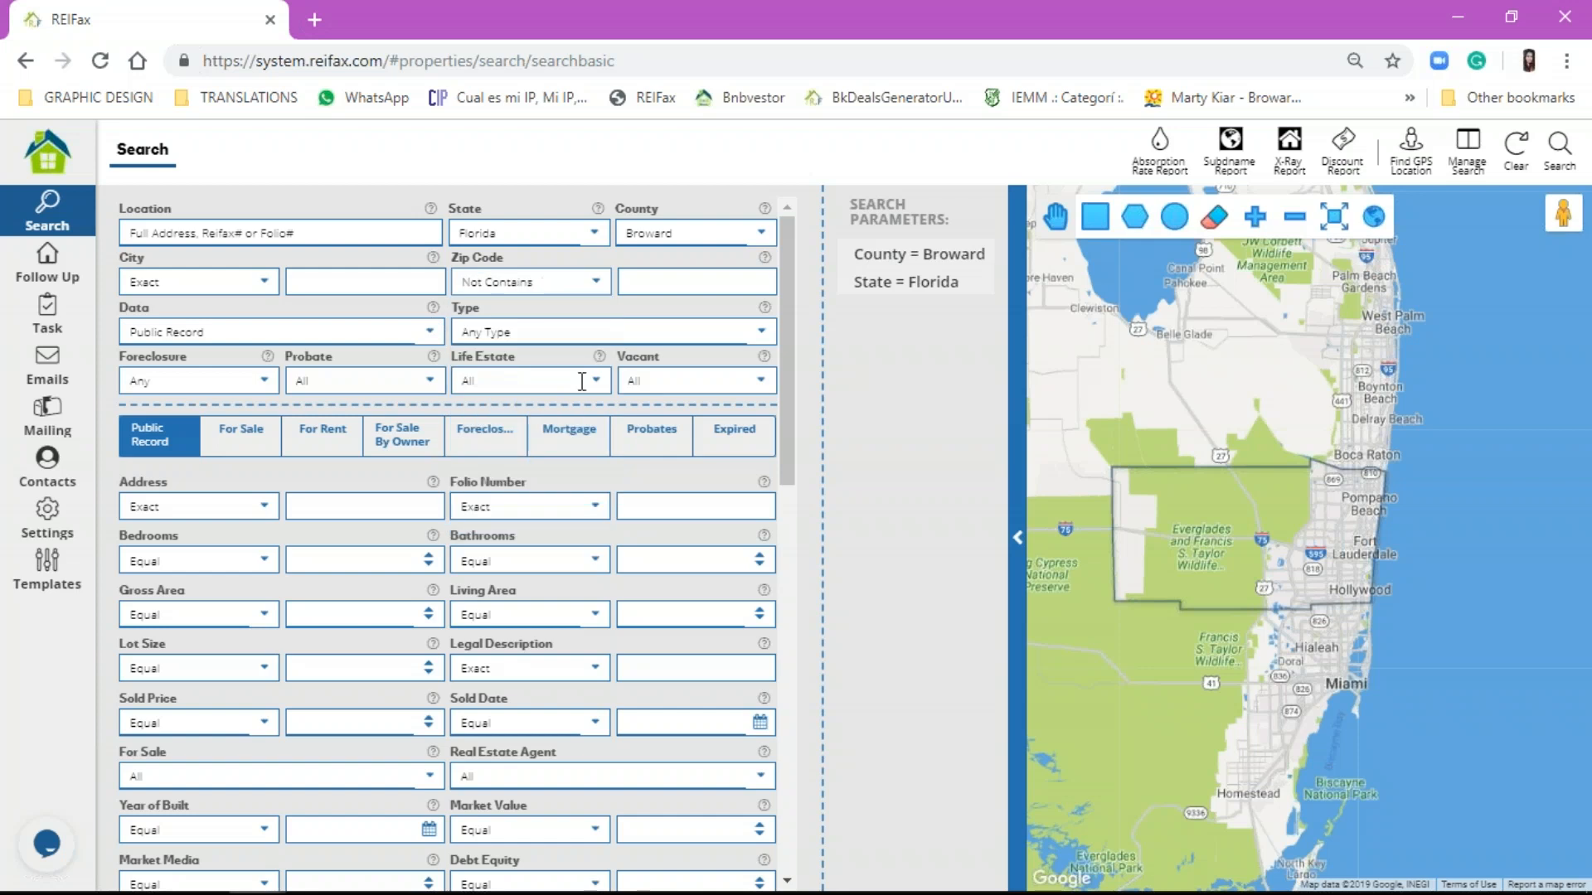
click(645, 277)
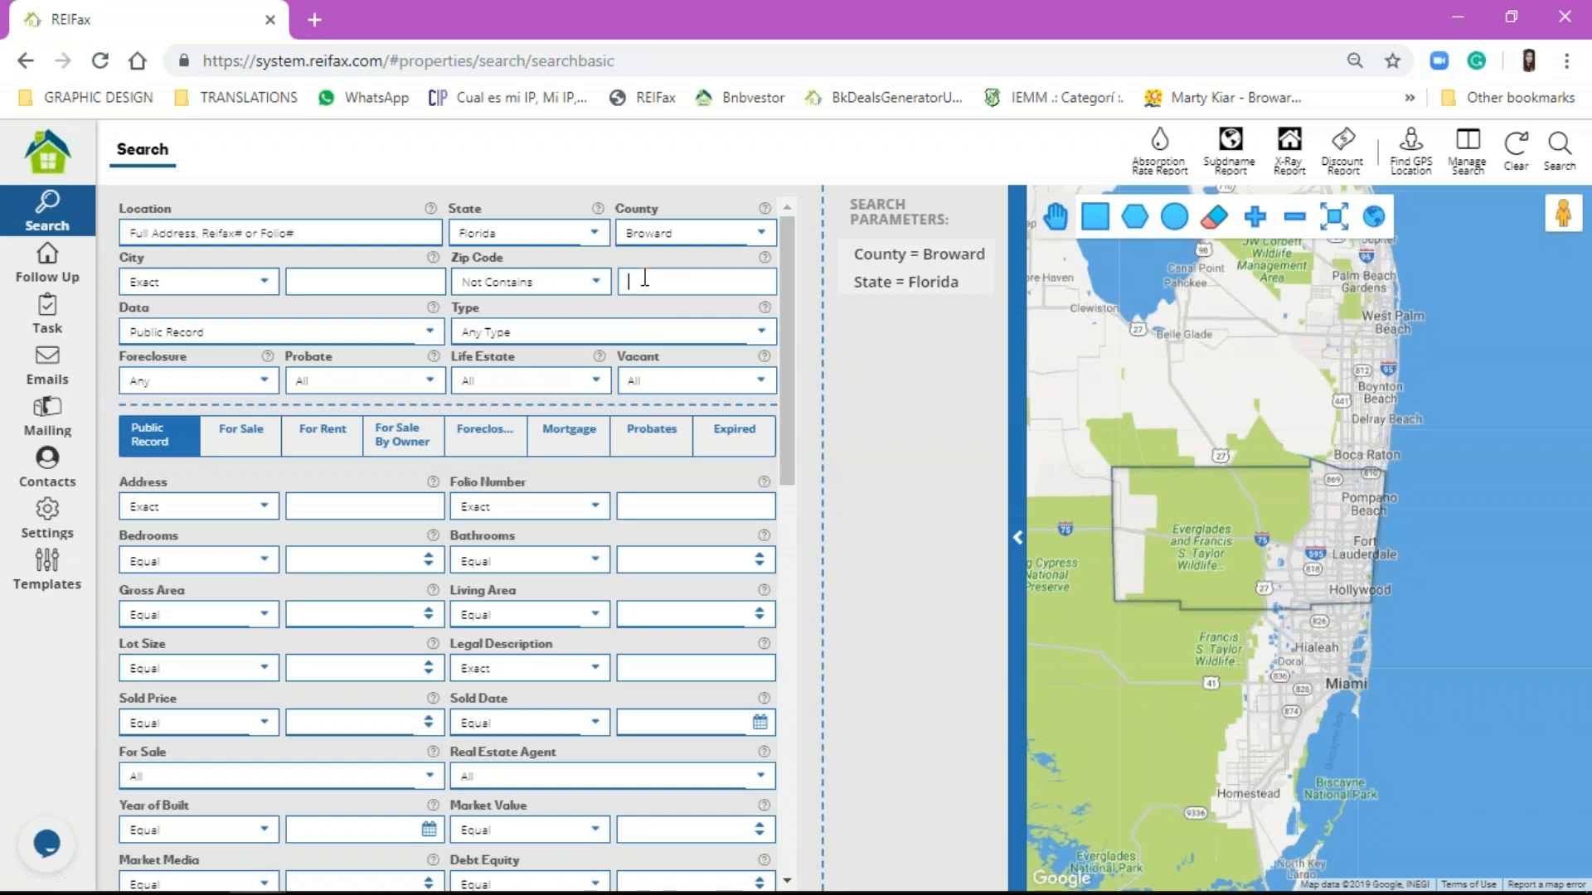
click(584, 283)
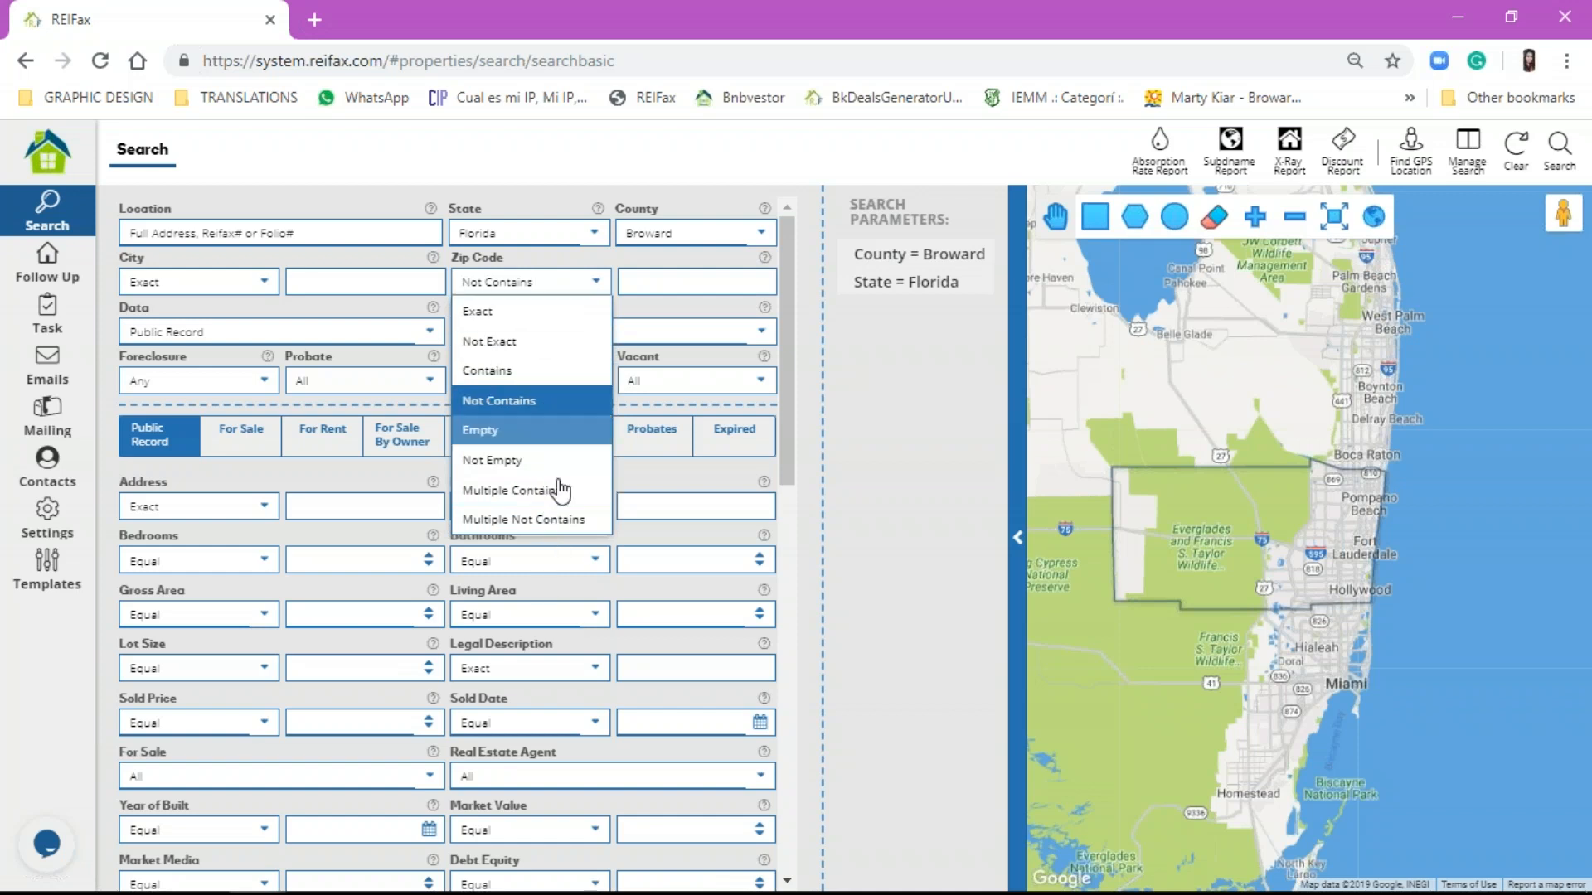
click(594, 280)
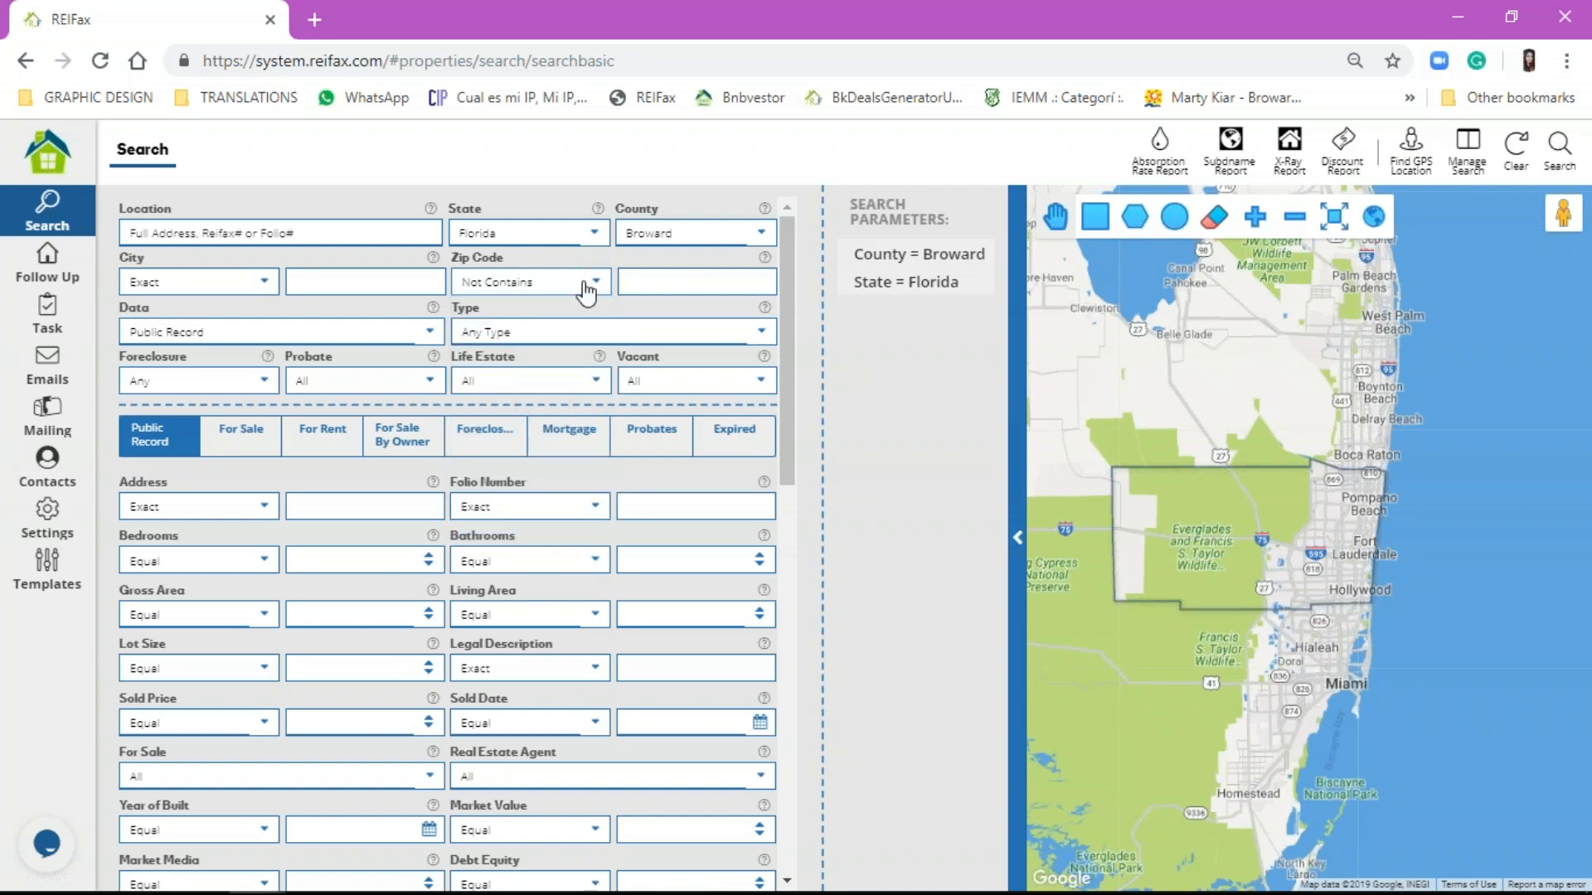
scroll(645, 663, down, 3)
scroll(377, 515, down, 6)
scroll(380, 516, up, 10)
scroll(381, 515, up, 2)
Step: Cycle the Data source through For Sale and For Rent, ending on Public Record
click(331, 333)
click(330, 391)
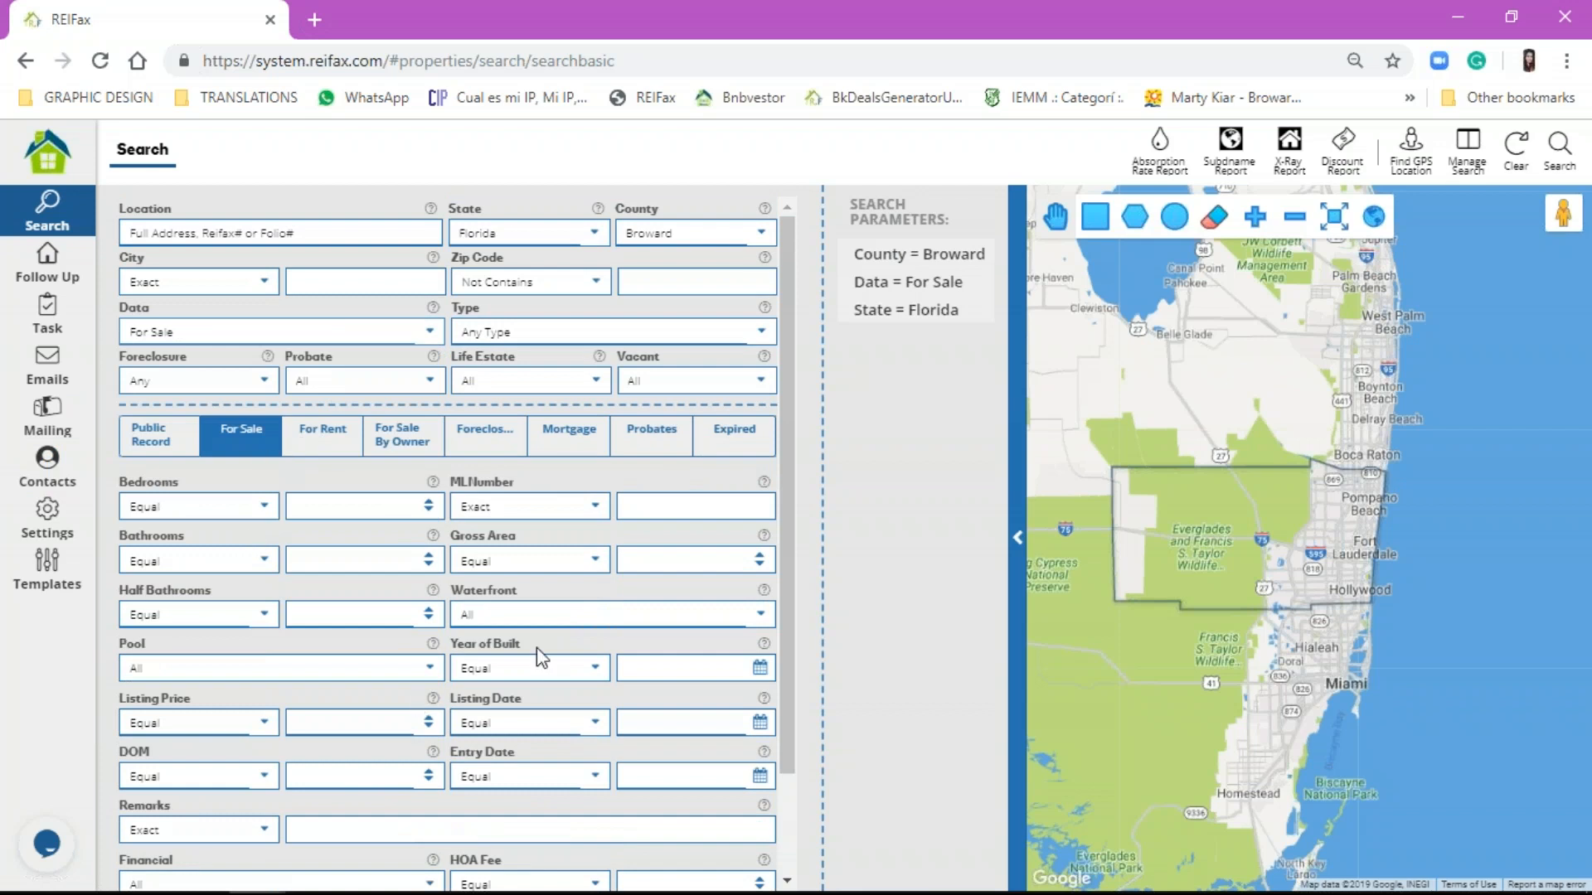
click(266, 333)
click(282, 424)
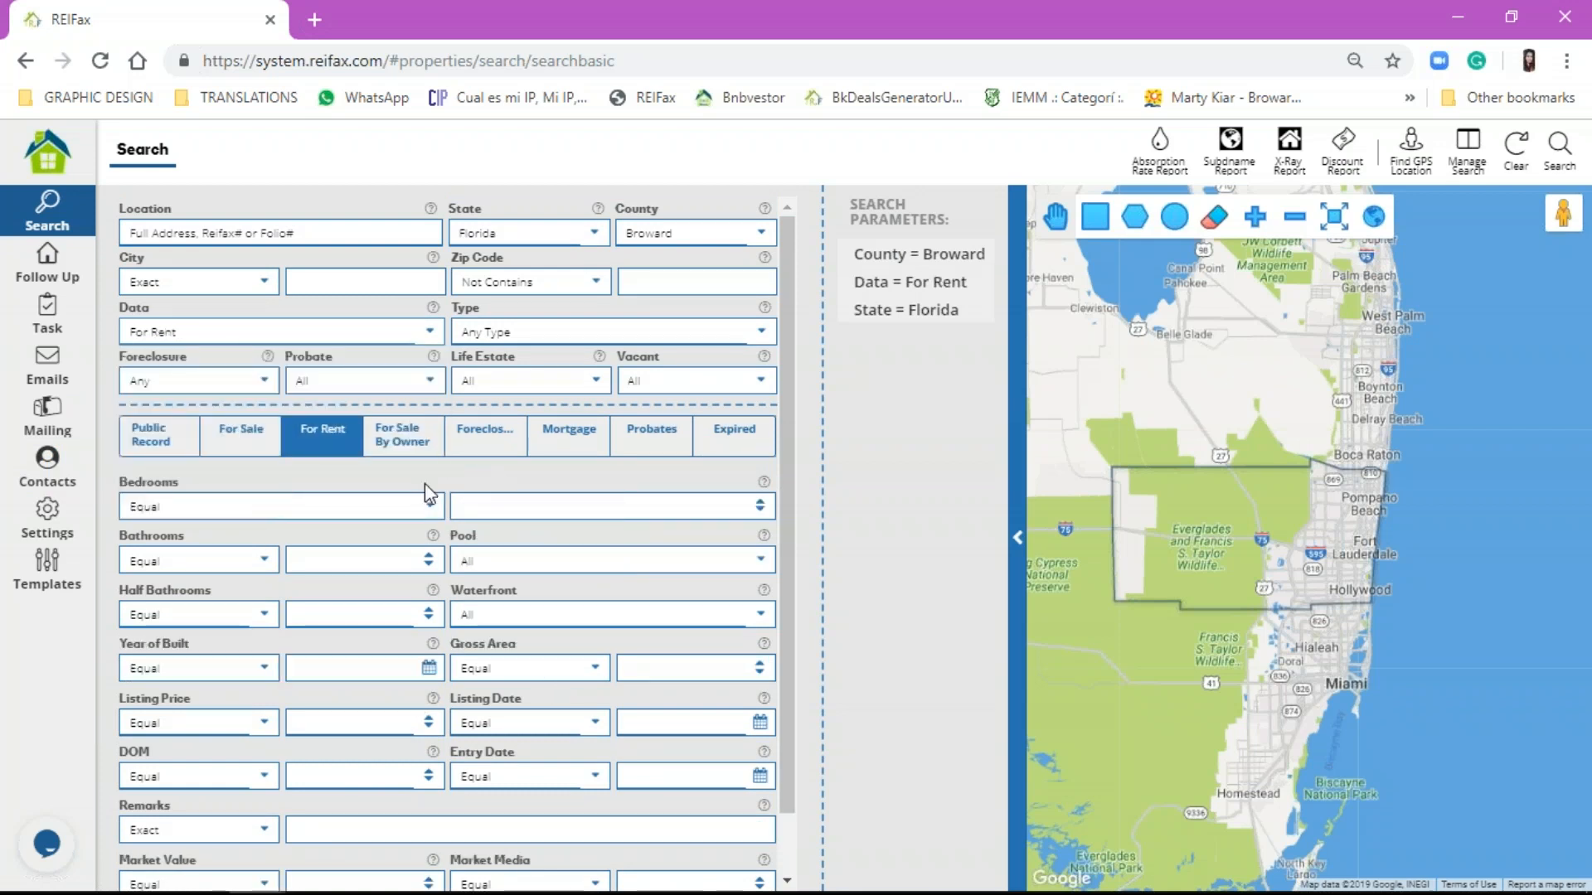
click(373, 323)
click(352, 358)
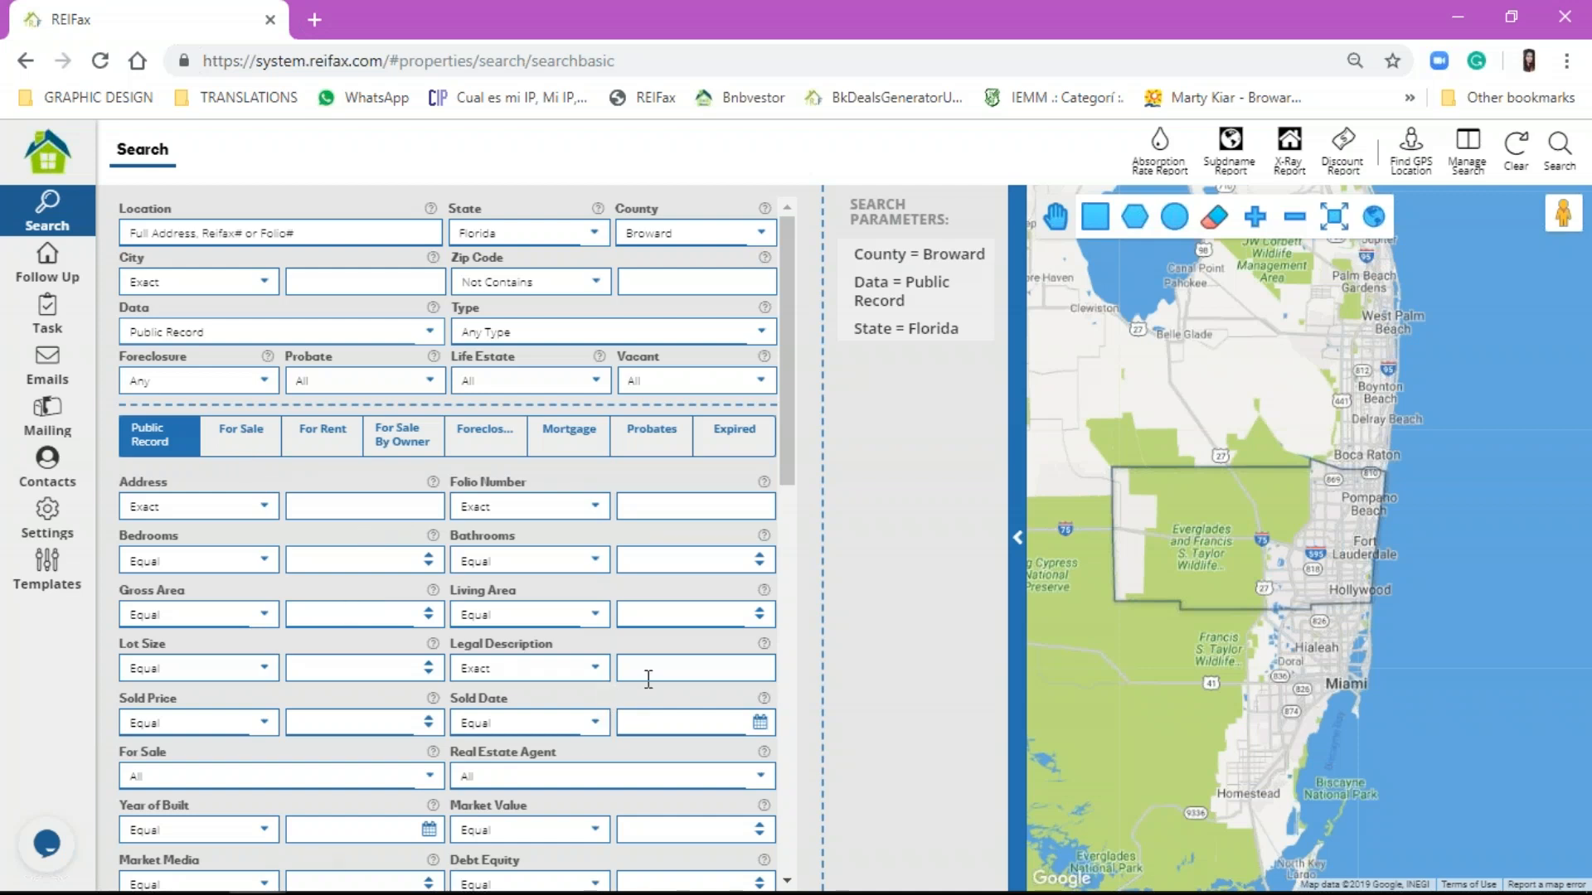
Step: Browse the For Sale and Public Record filter fields, ending on the For Sale fields
scroll(484, 541, down, 1)
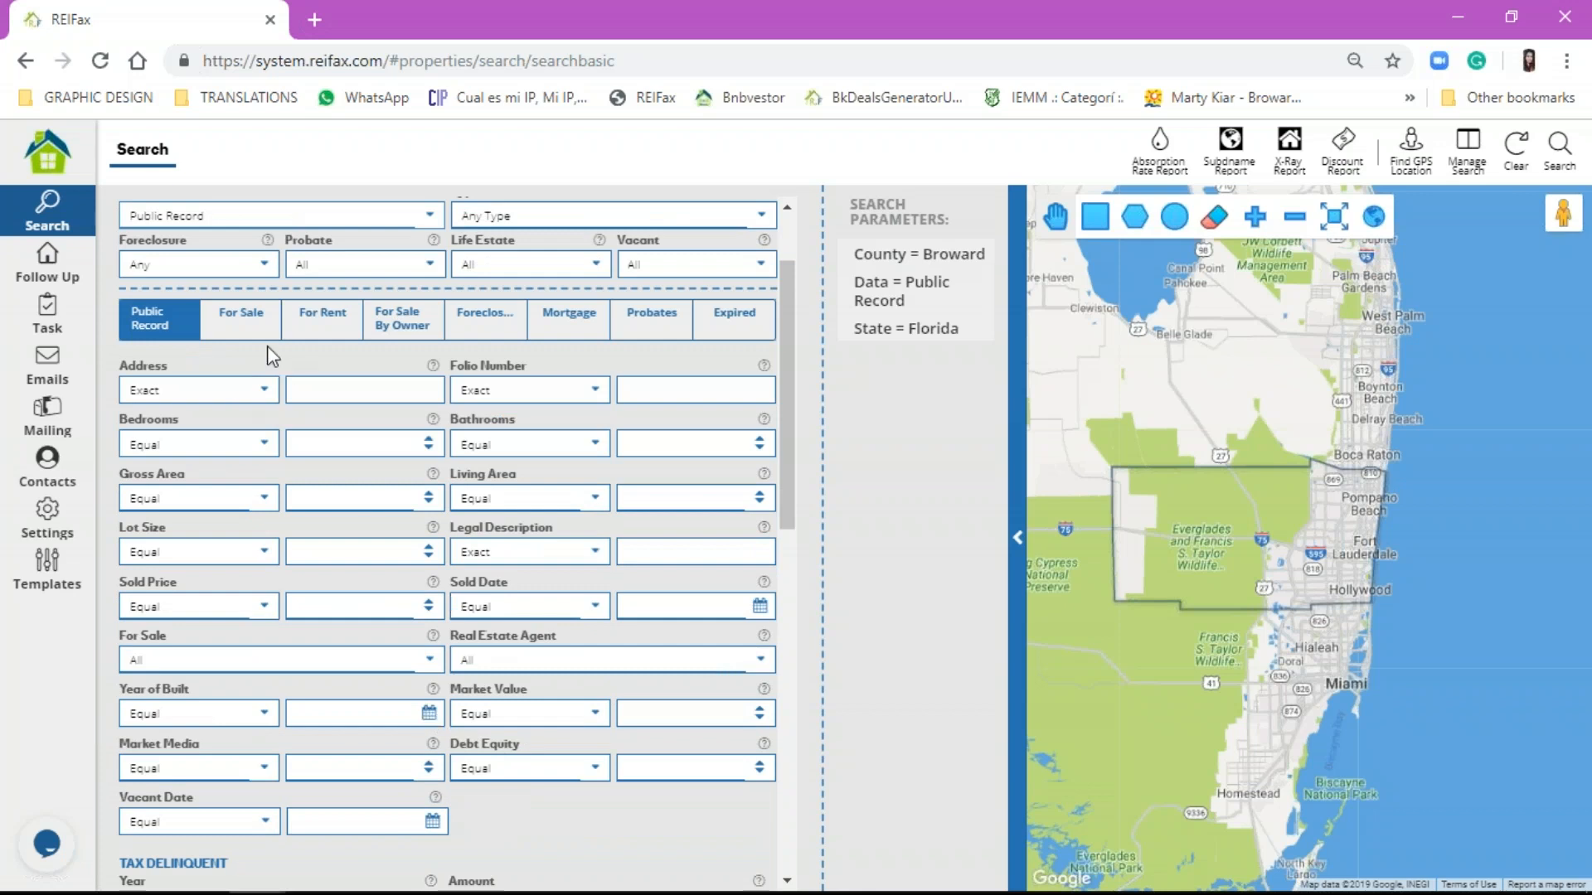
click(220, 320)
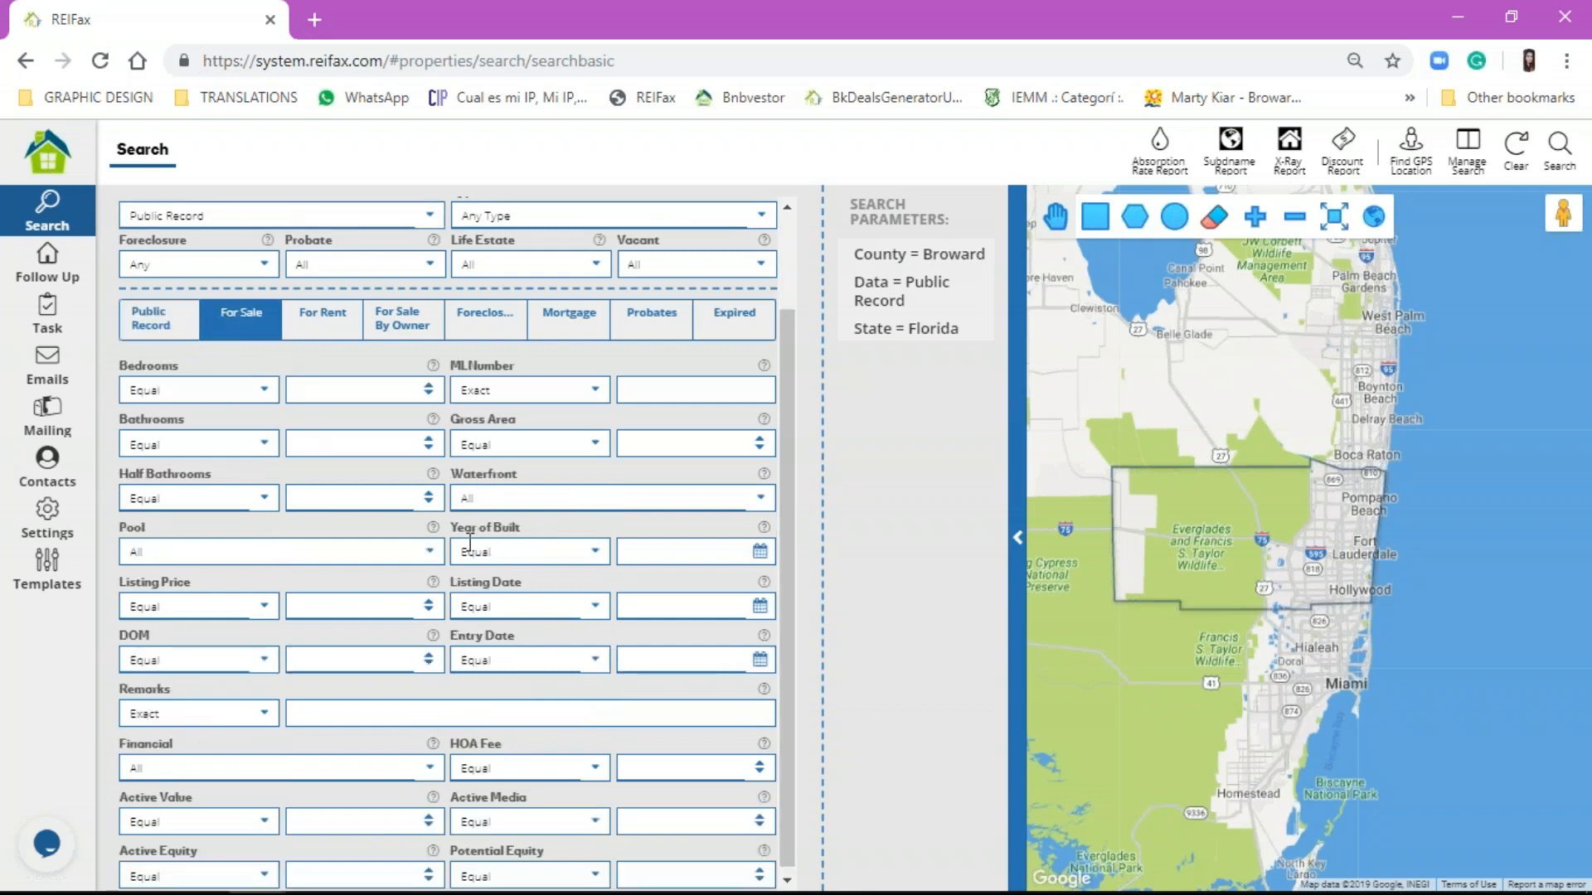
scroll(440, 651, down, 1)
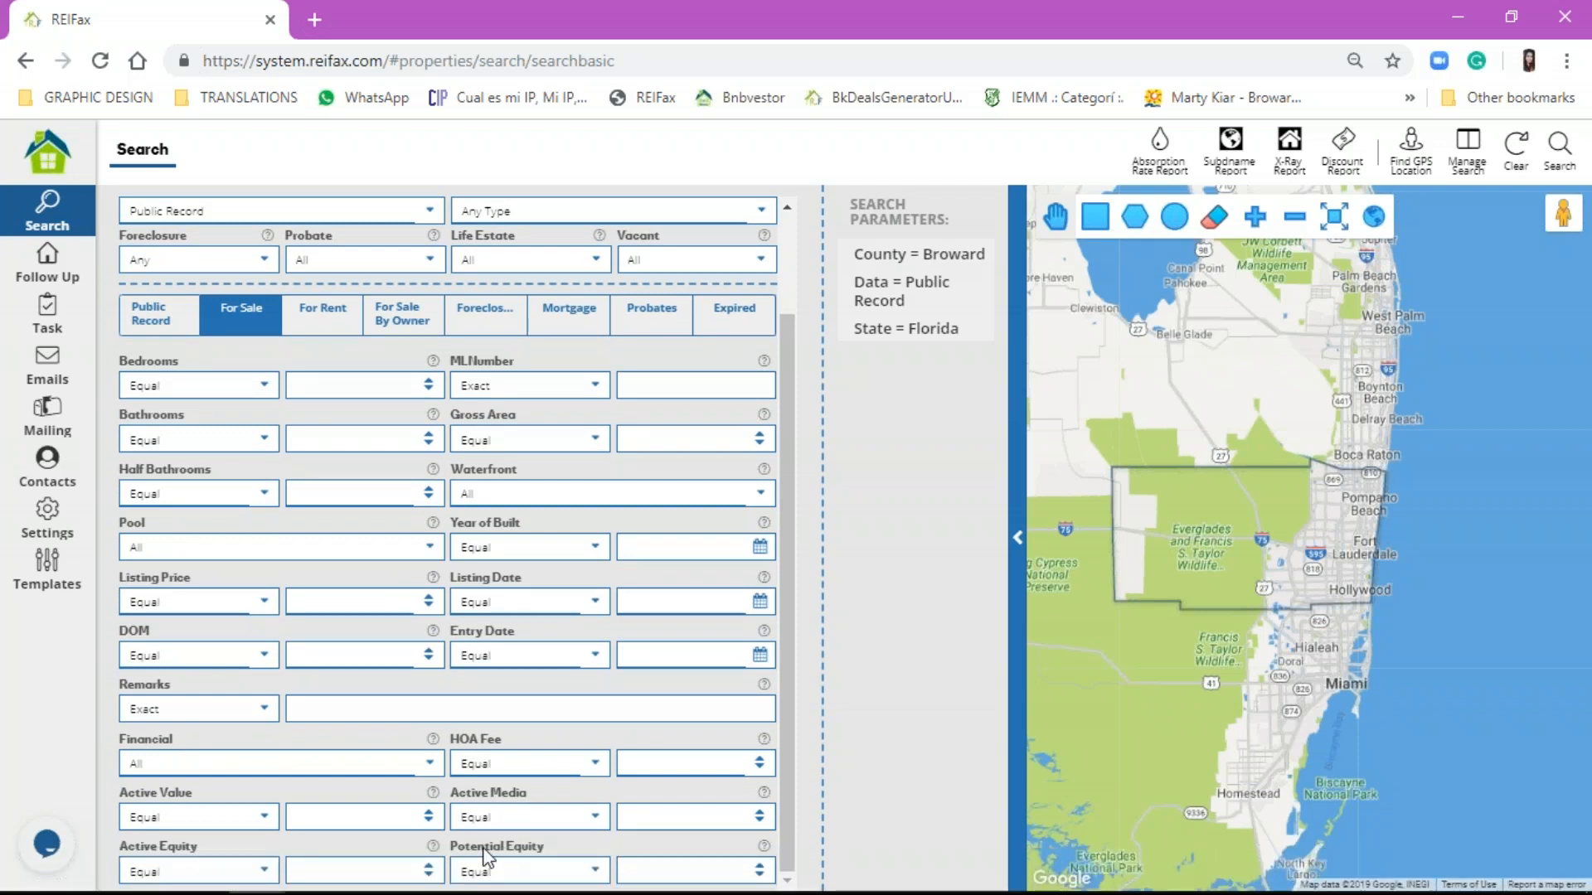
click(156, 319)
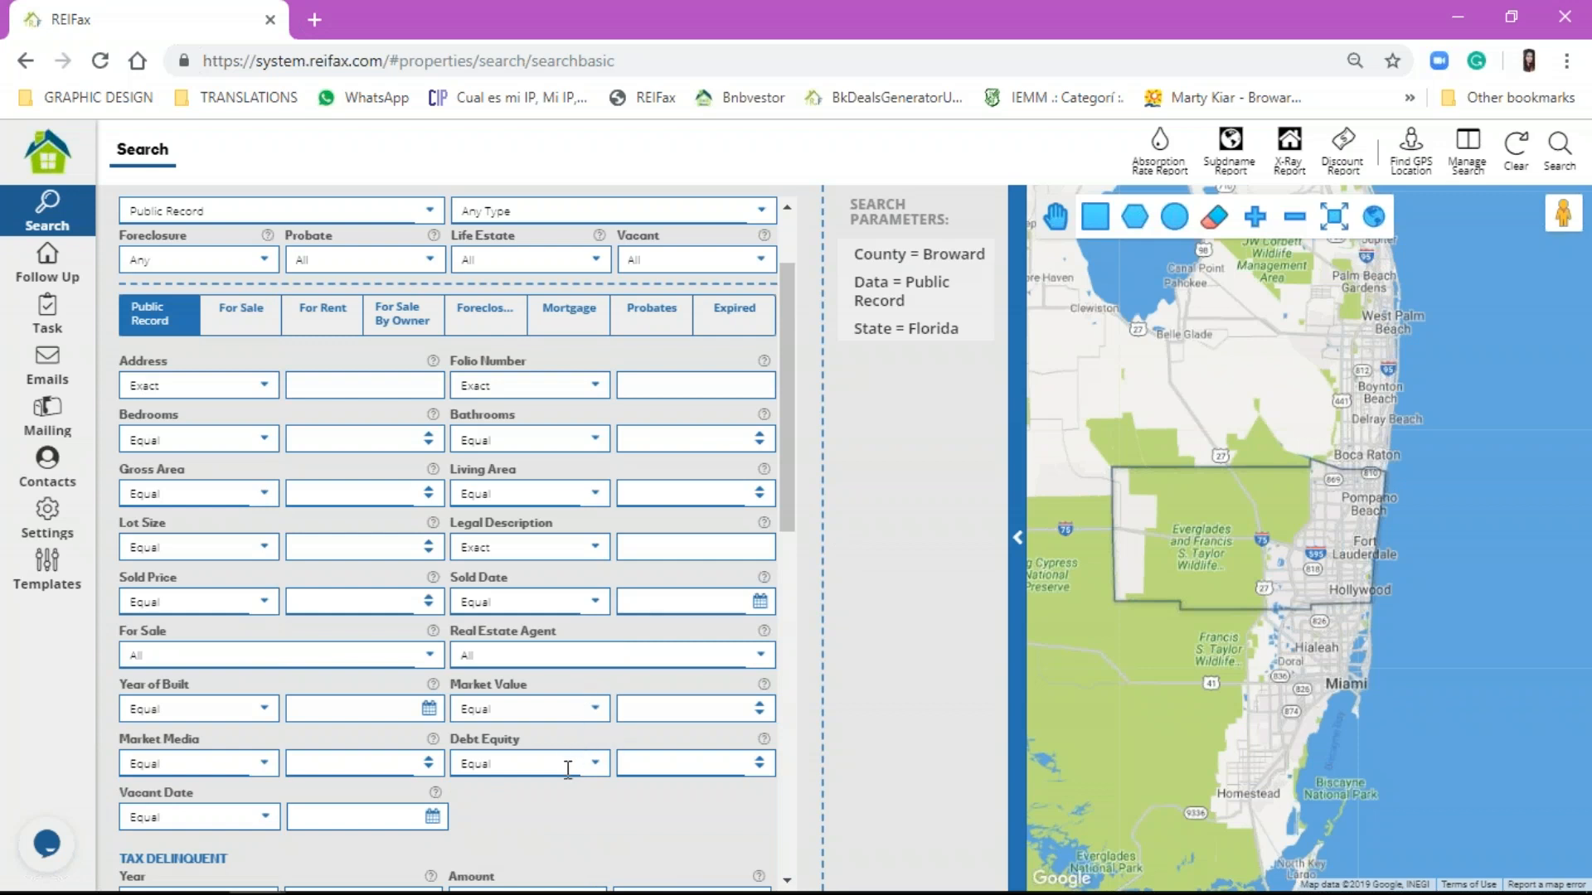
scroll(586, 778, down, 4)
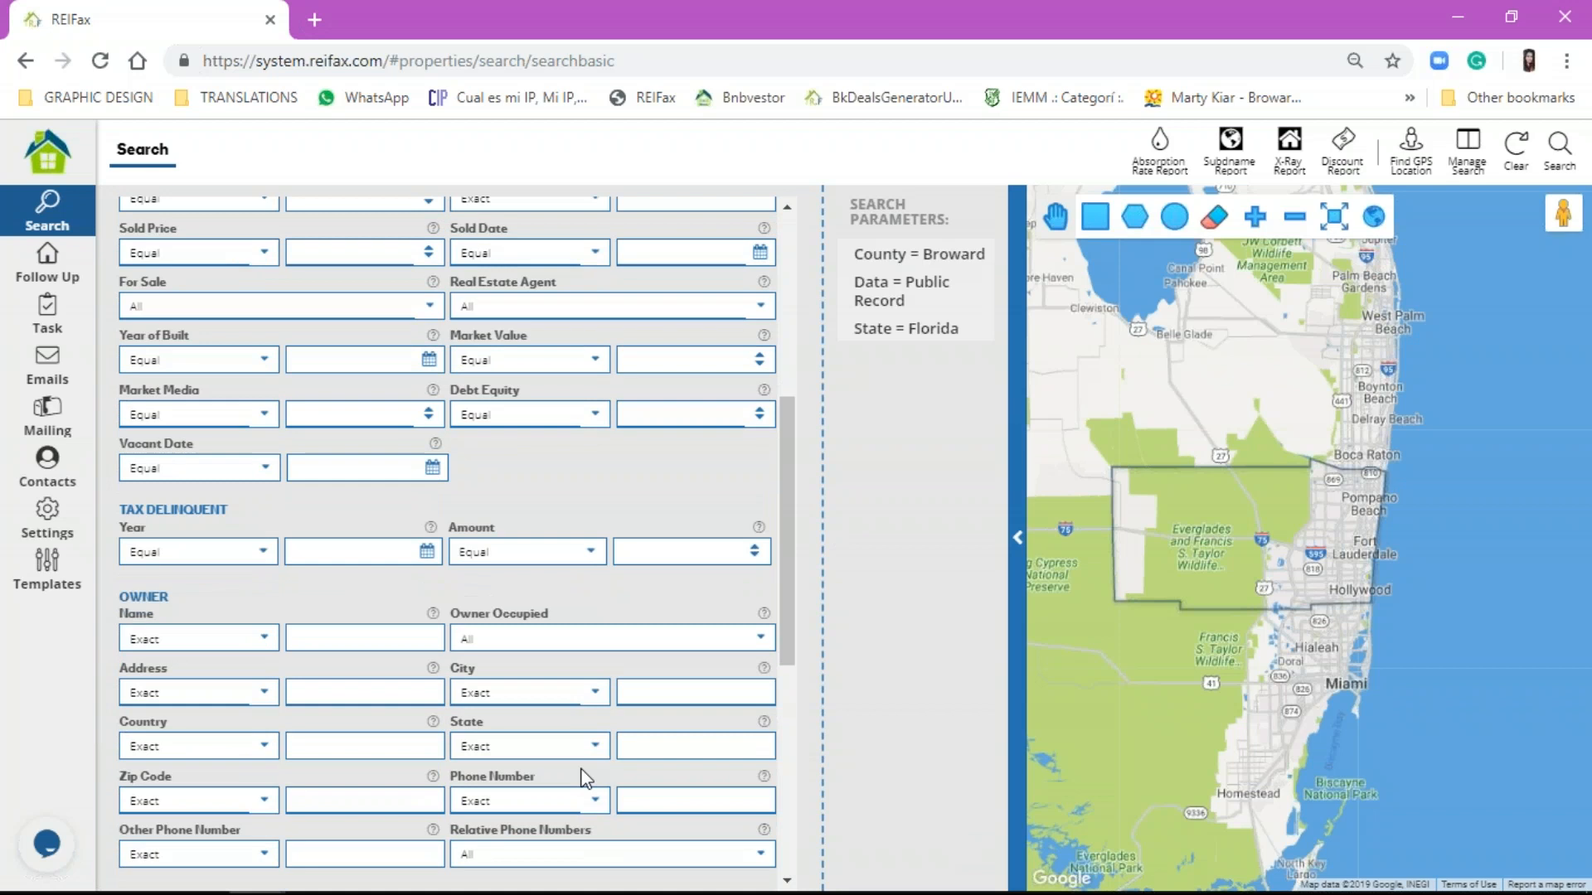
scroll(495, 499, up, 5)
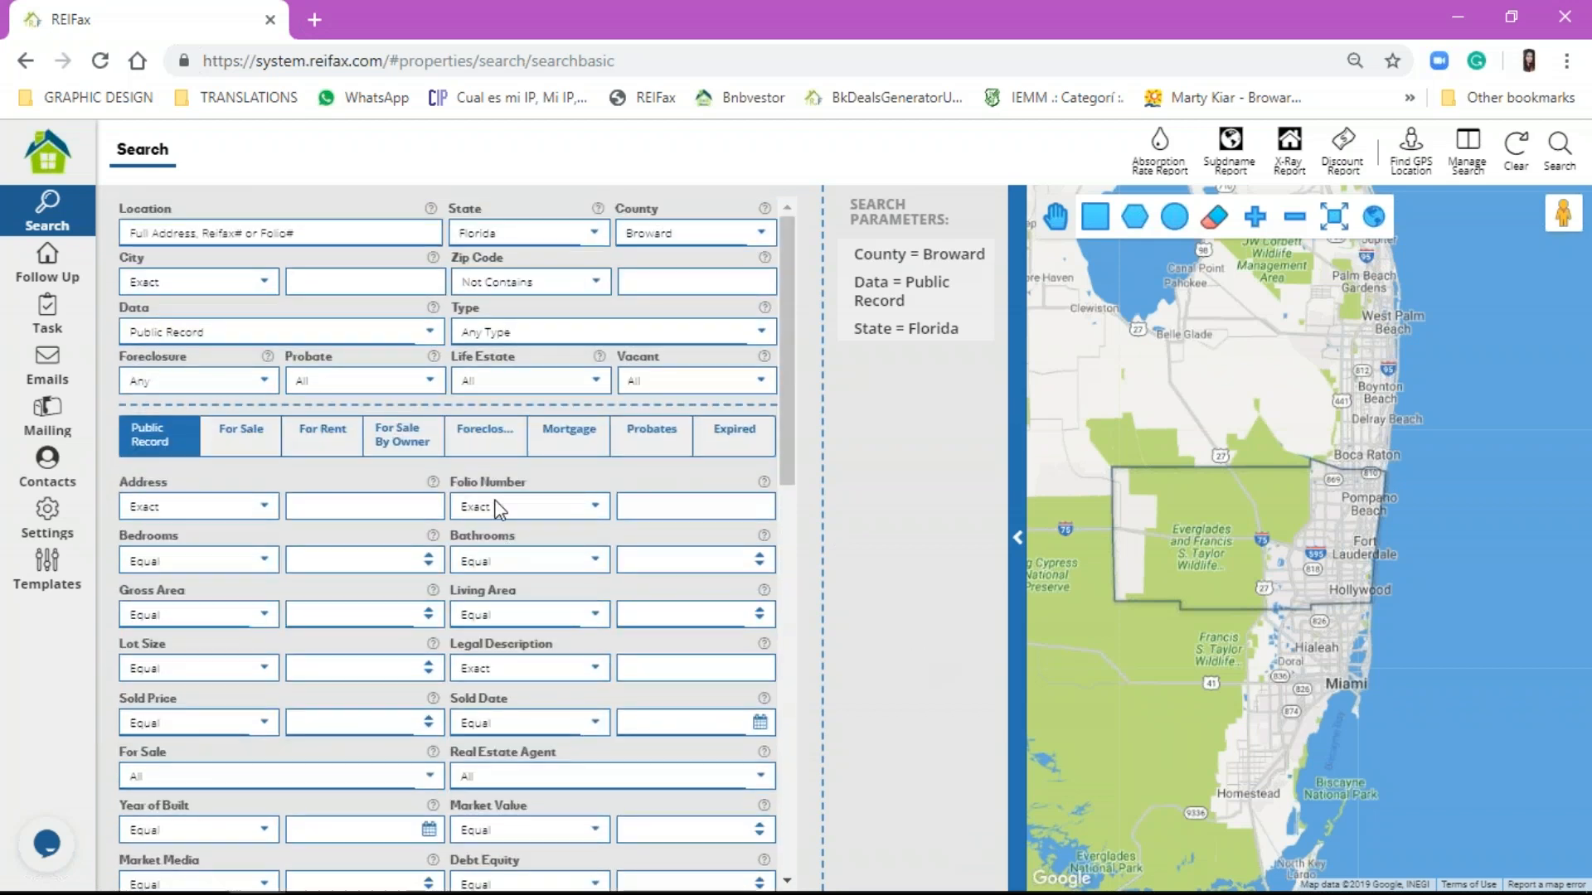
click(235, 433)
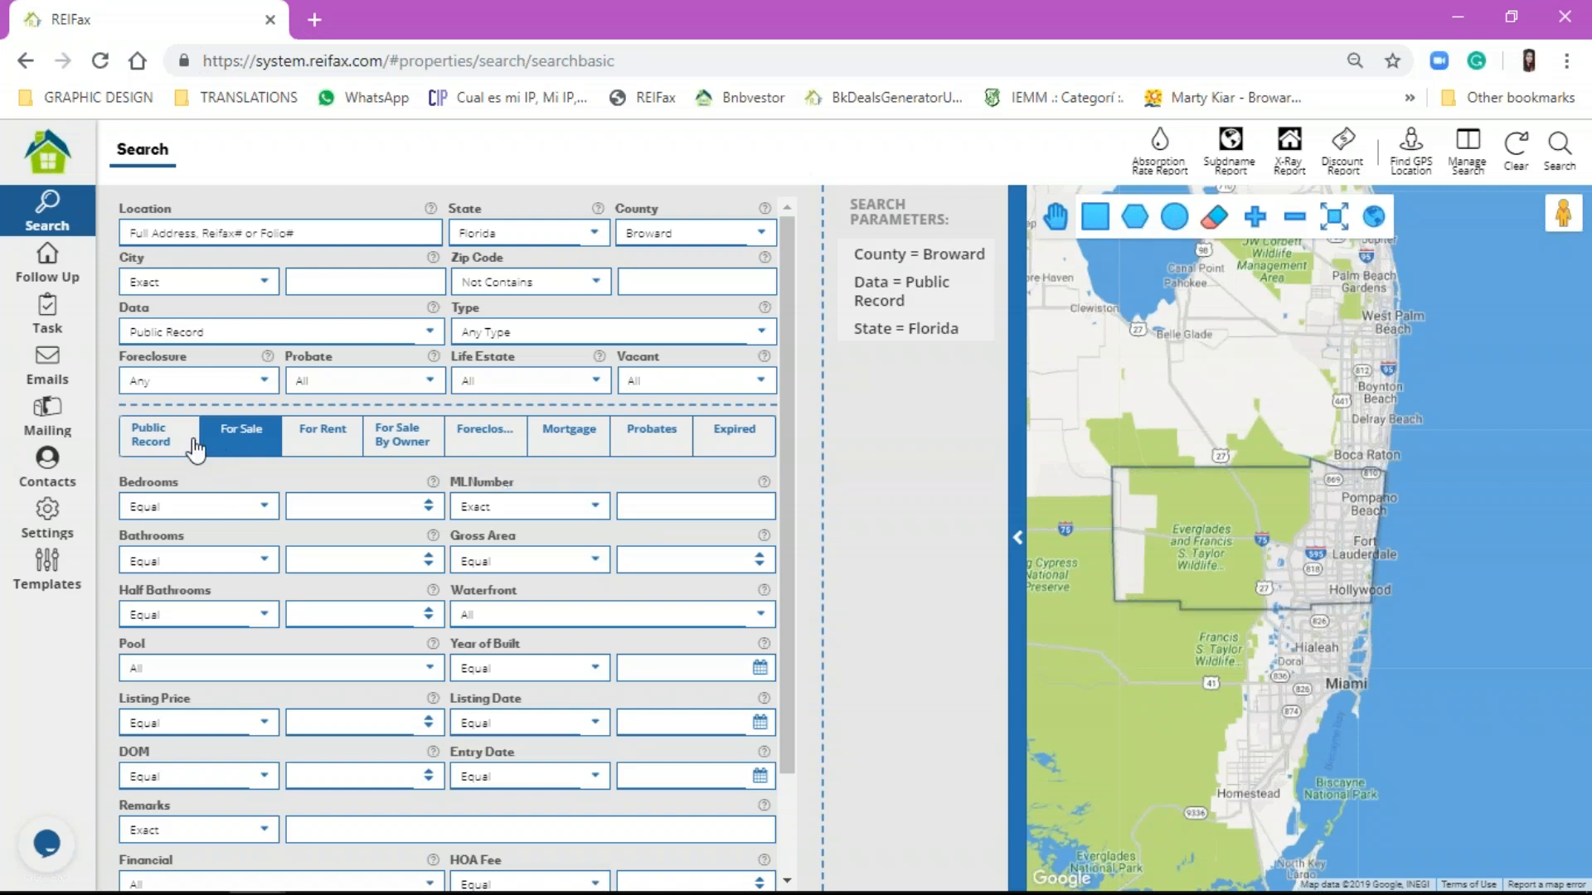
Step: Look through the For Sale, For Rent, For Sale By Owner and Foreclosure filter fields
click(157, 435)
click(238, 455)
click(342, 448)
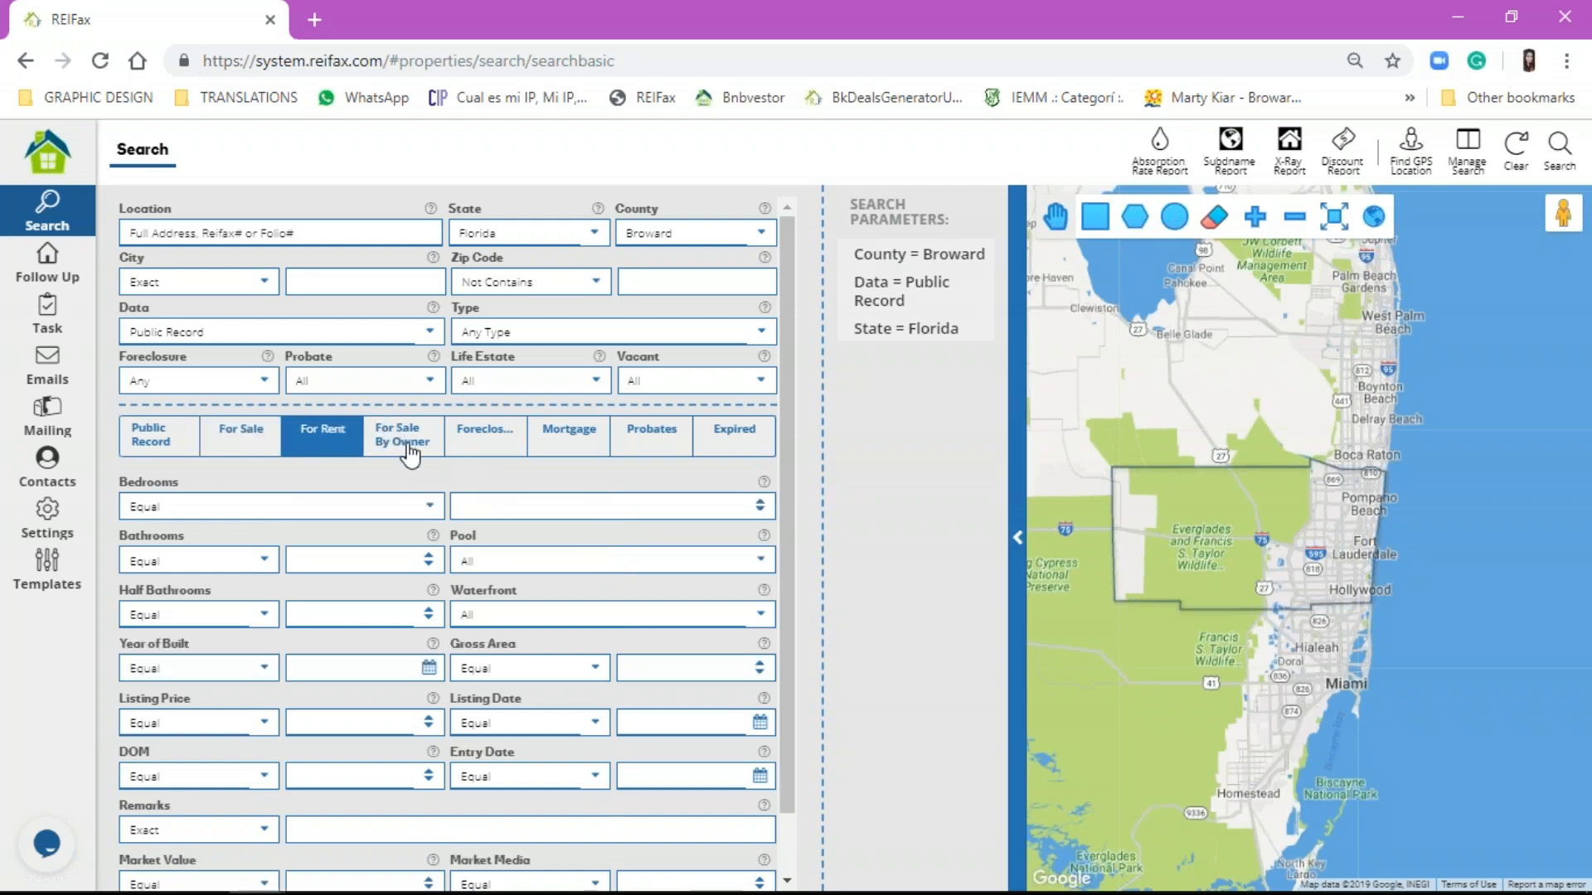
click(409, 451)
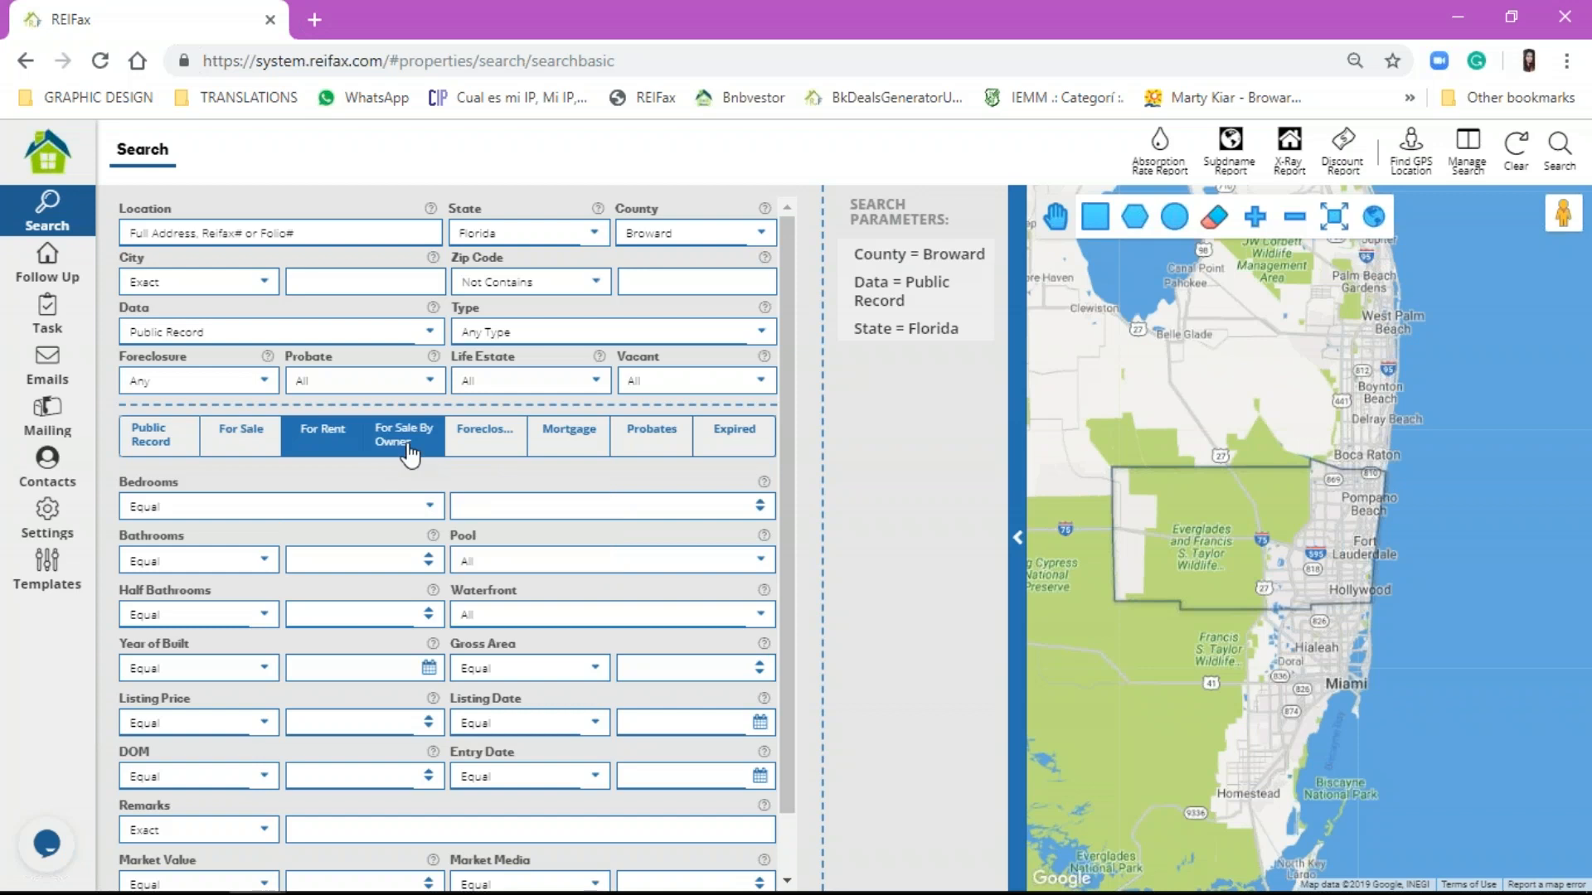
click(514, 447)
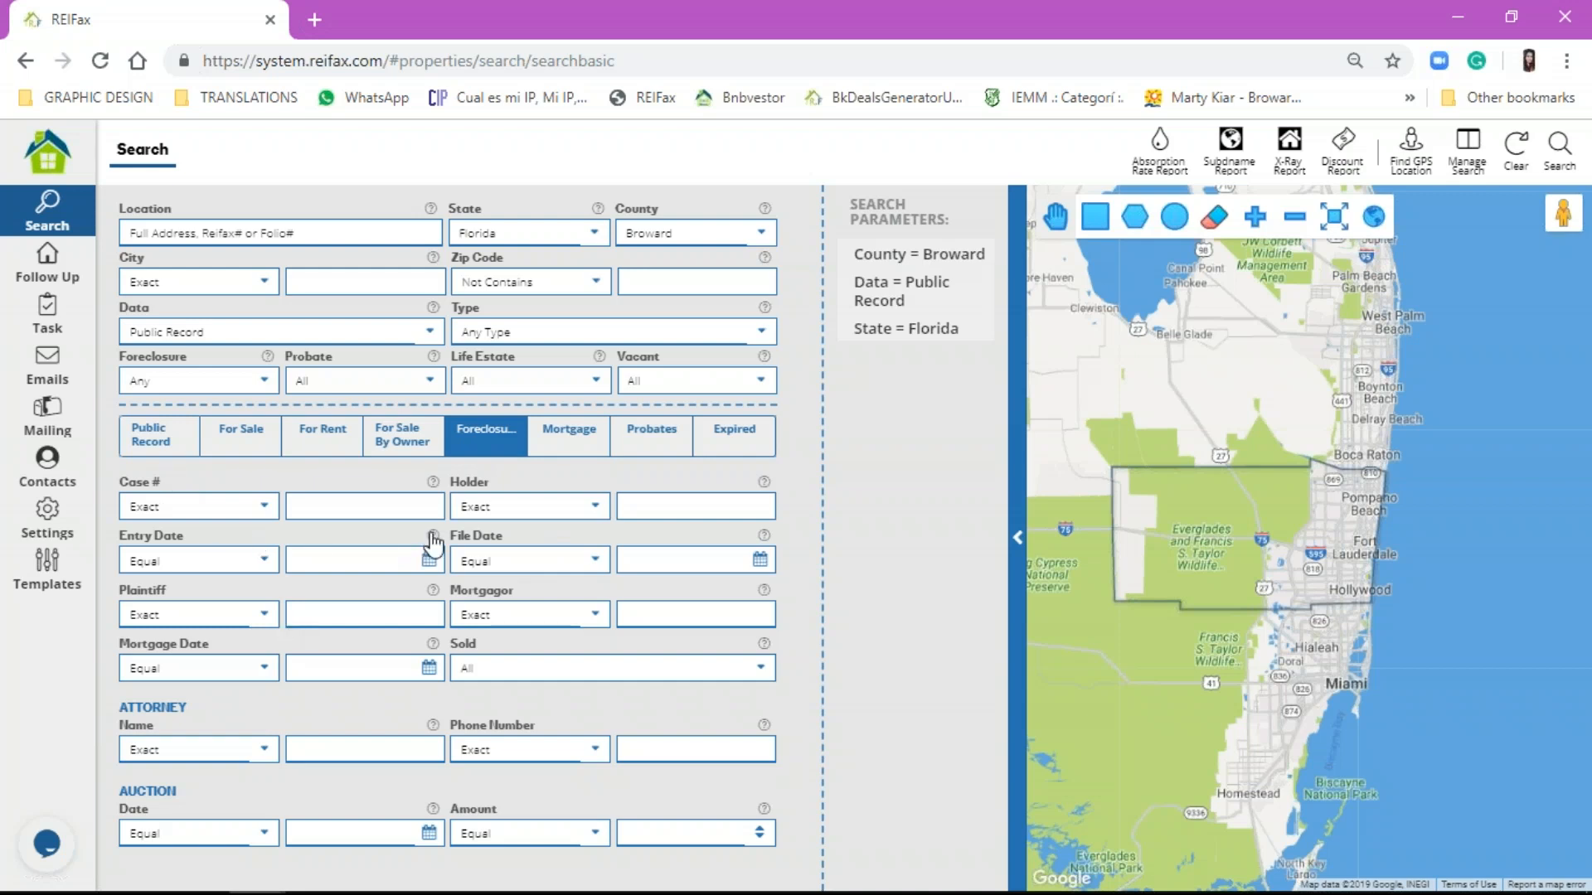
Step: Return to the Public Record criteria, keeping Public Record as the data source
mouse_move(432, 538)
mouse_move(764, 539)
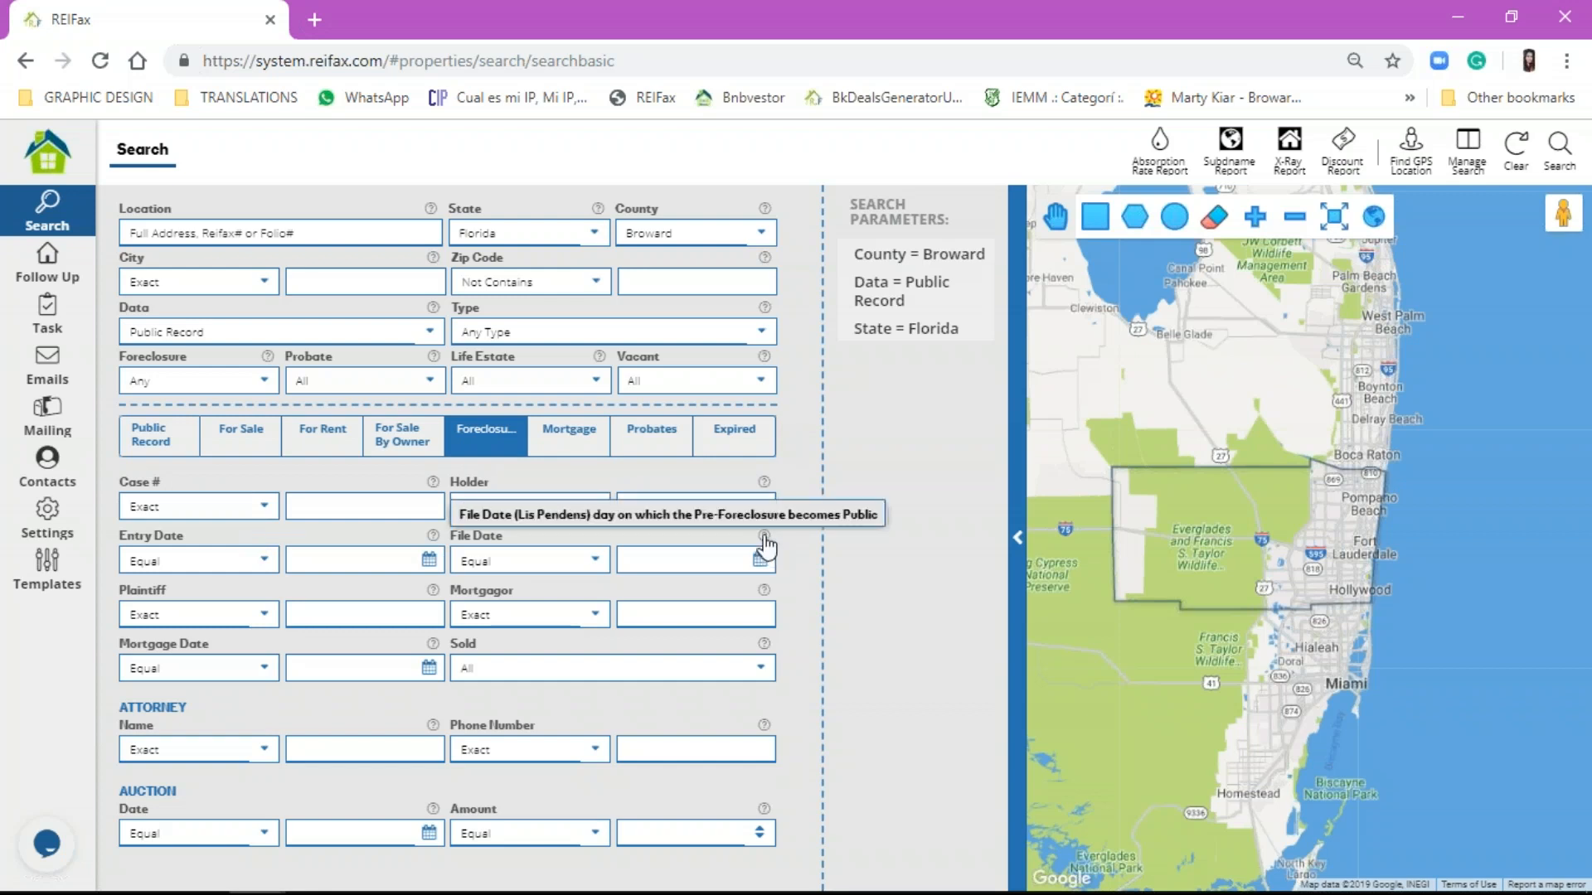
click(141, 450)
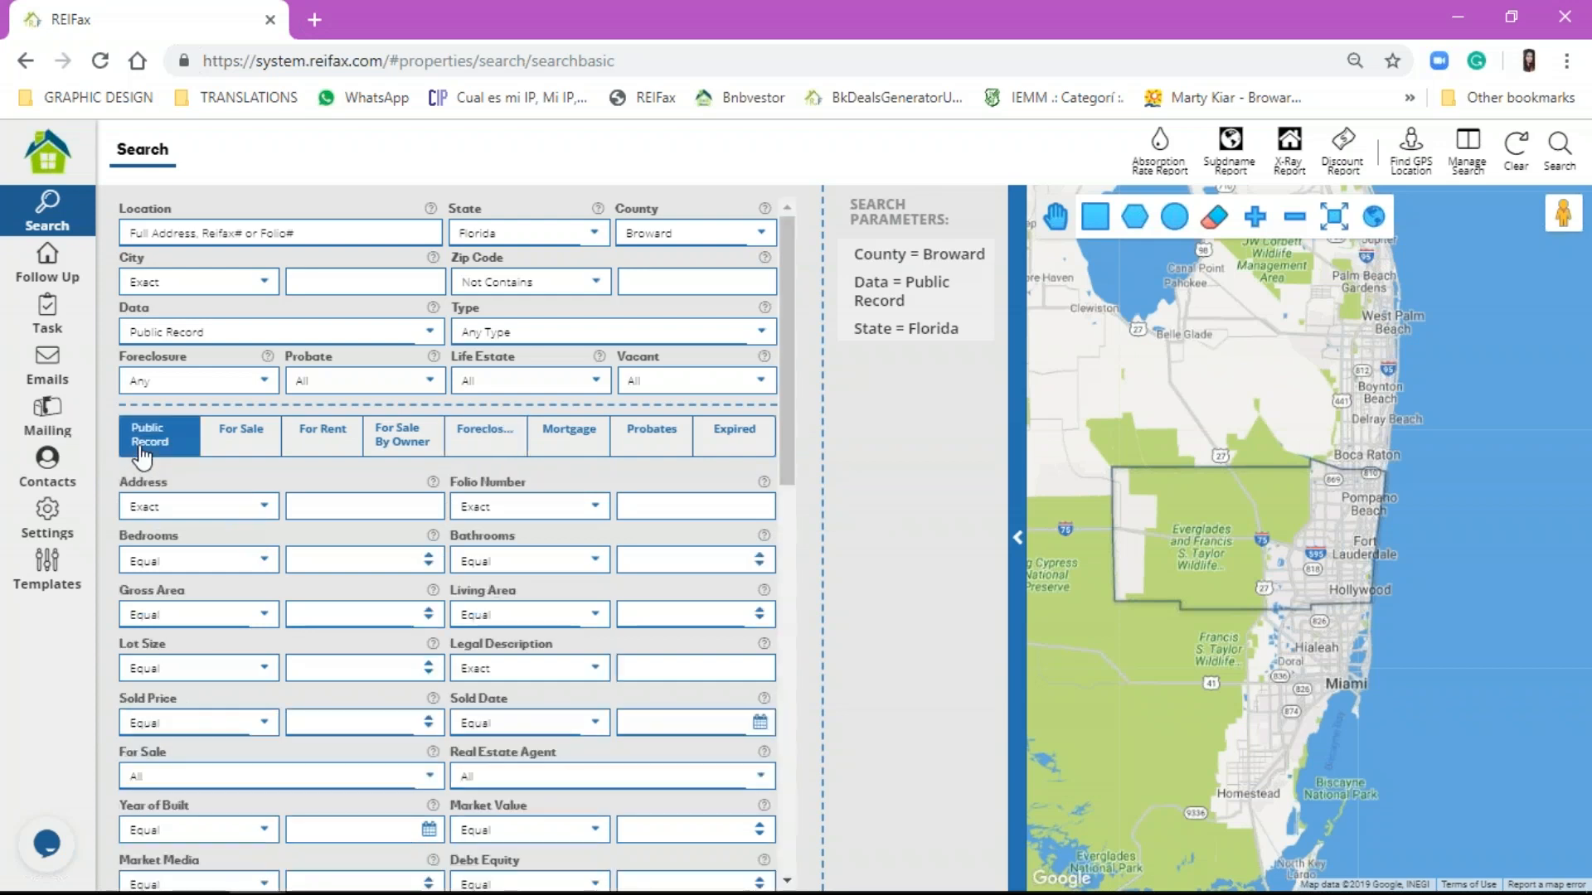
click(199, 332)
click(201, 332)
click(509, 455)
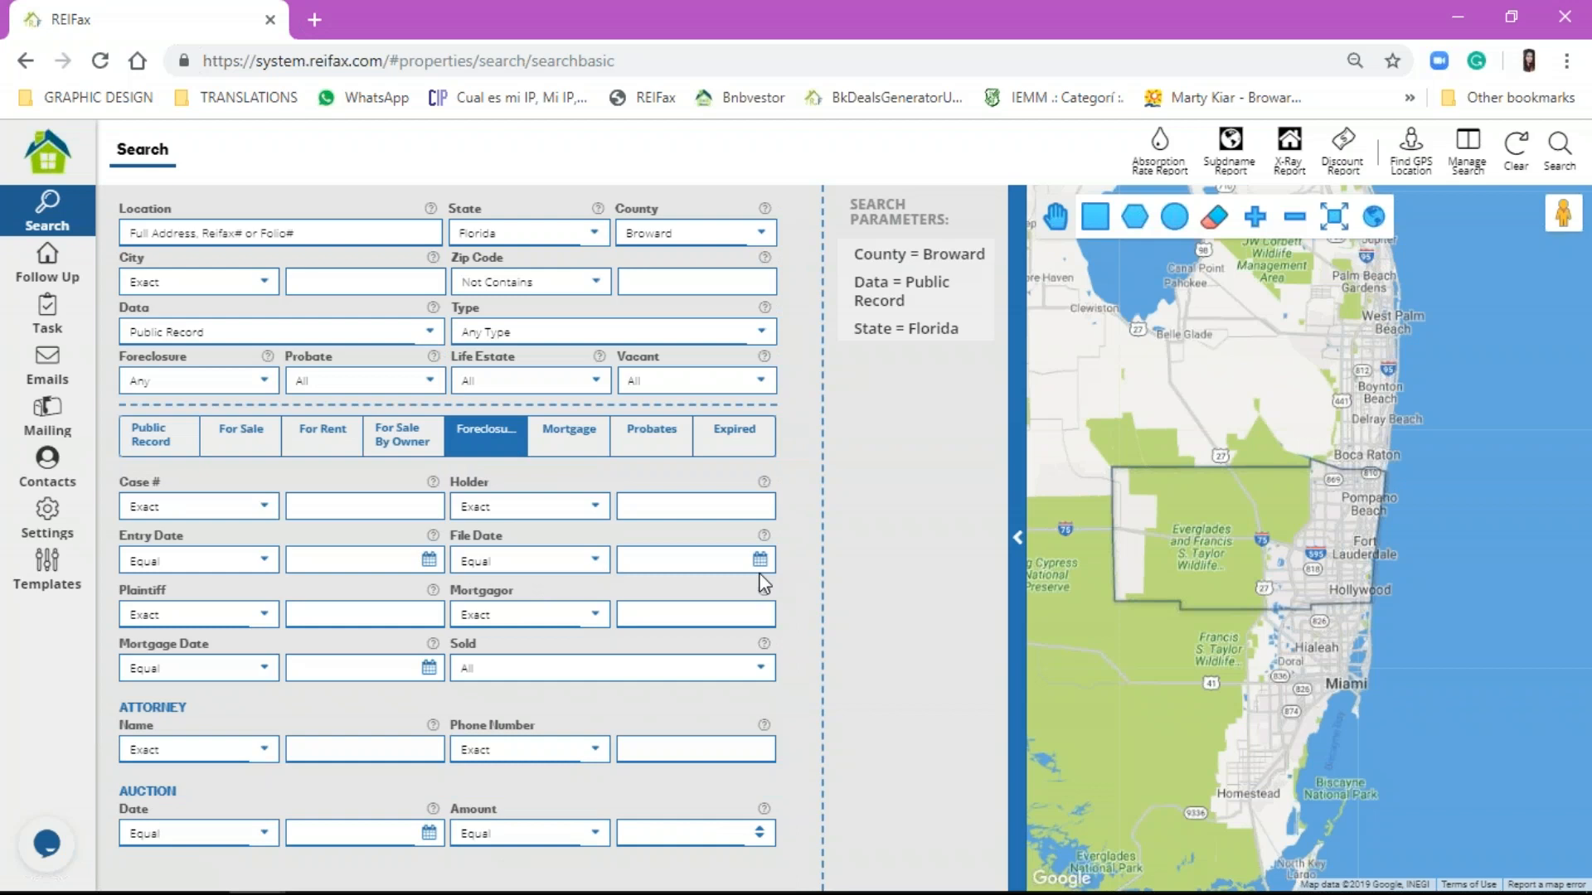
click(173, 452)
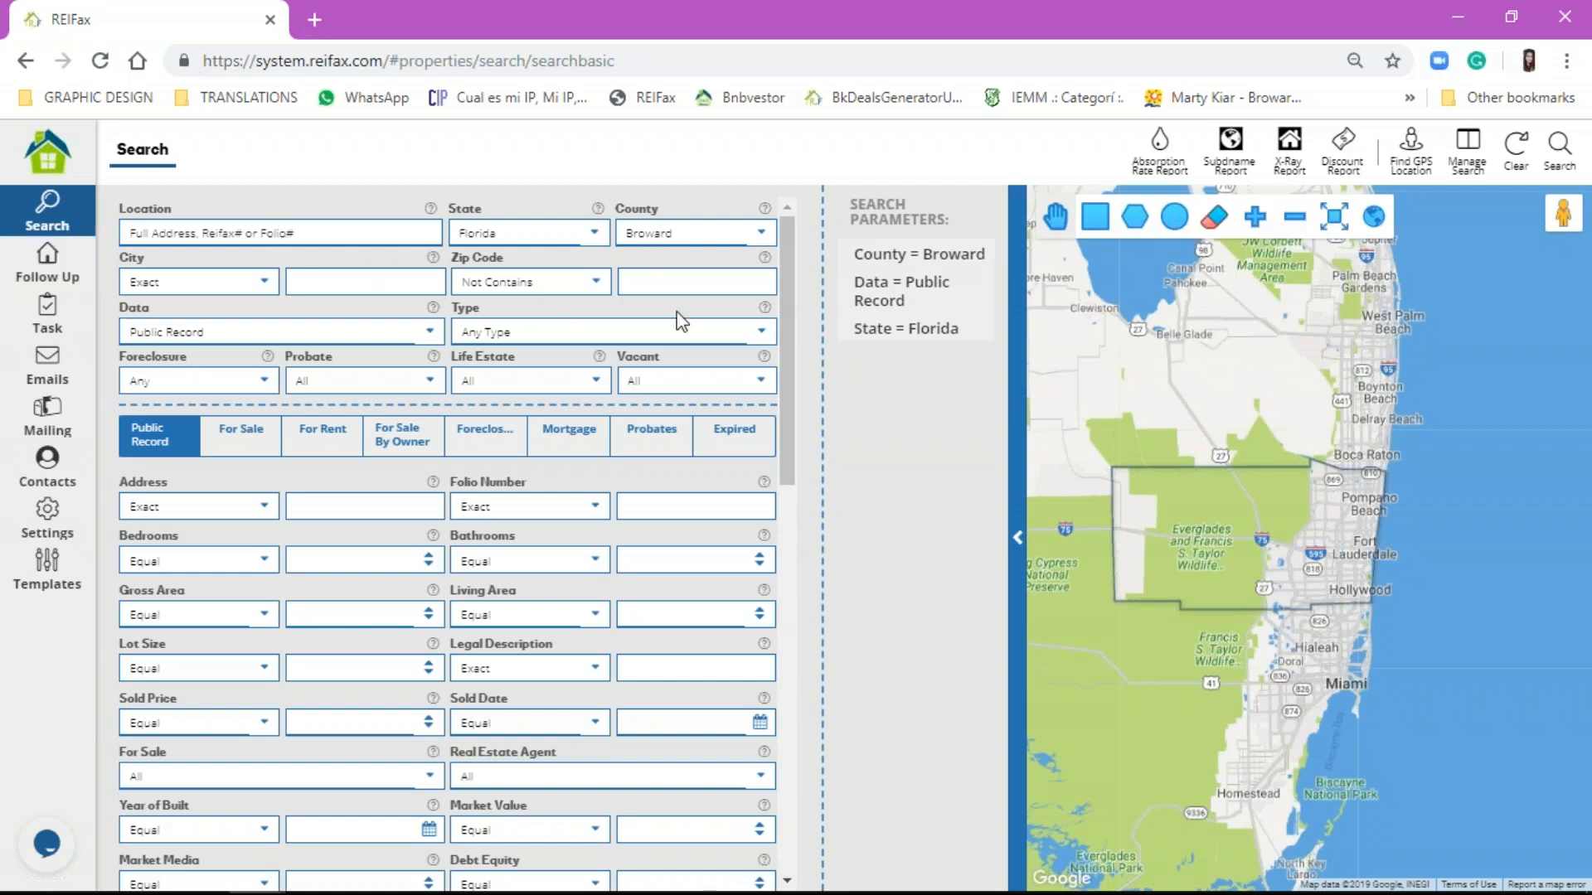
Step: Set Zip Code to Exact 33023, Type to Single Family, and Data to For Sale
click(596, 282)
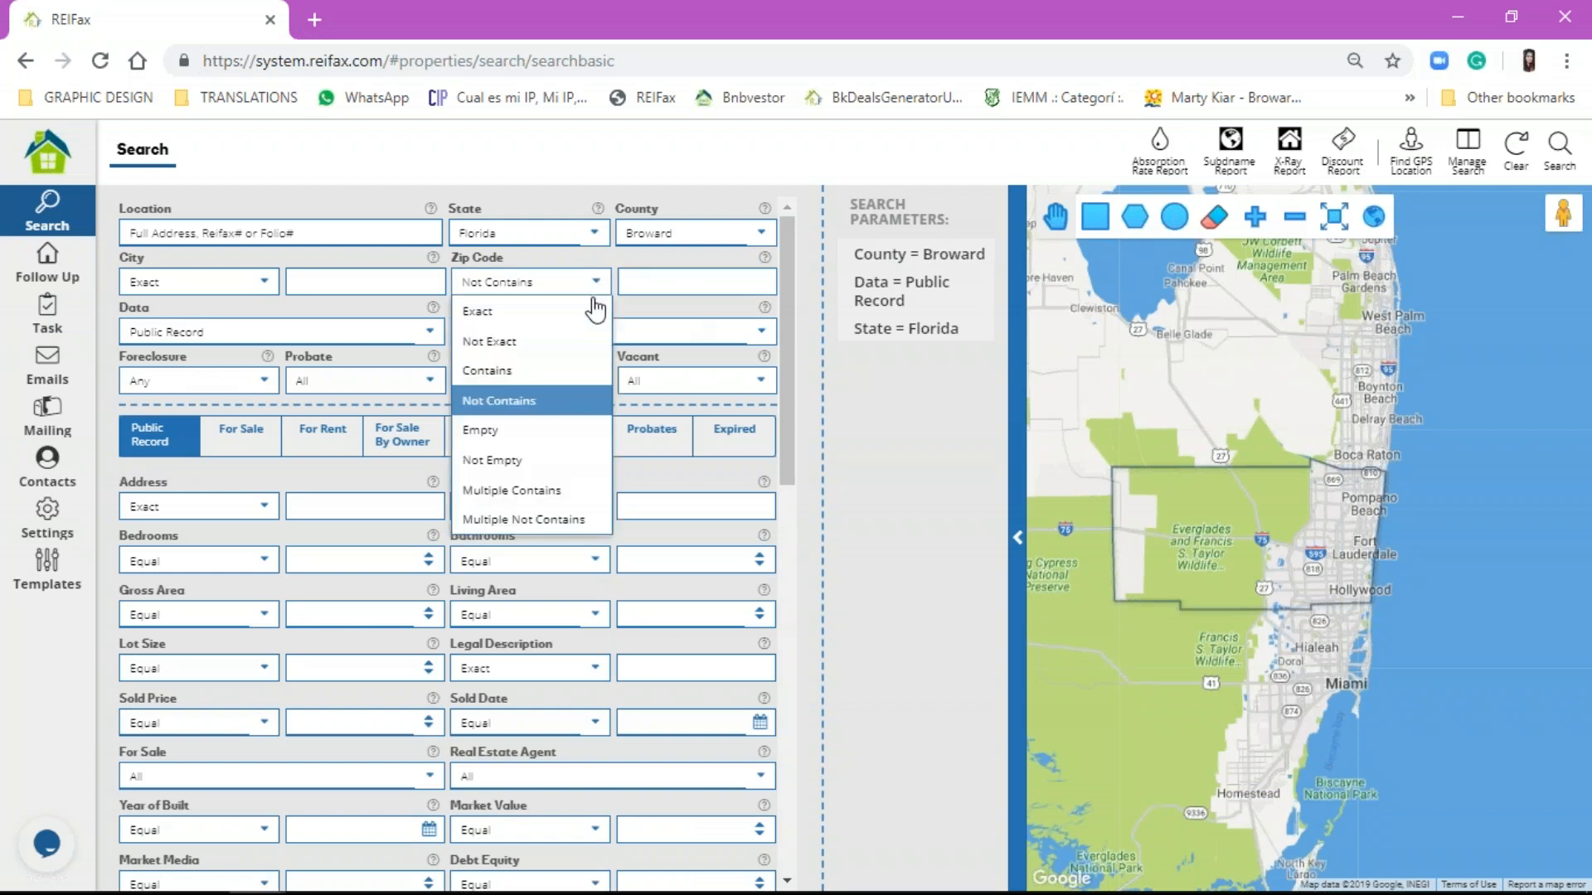
click(594, 307)
click(686, 286)
text(33023)
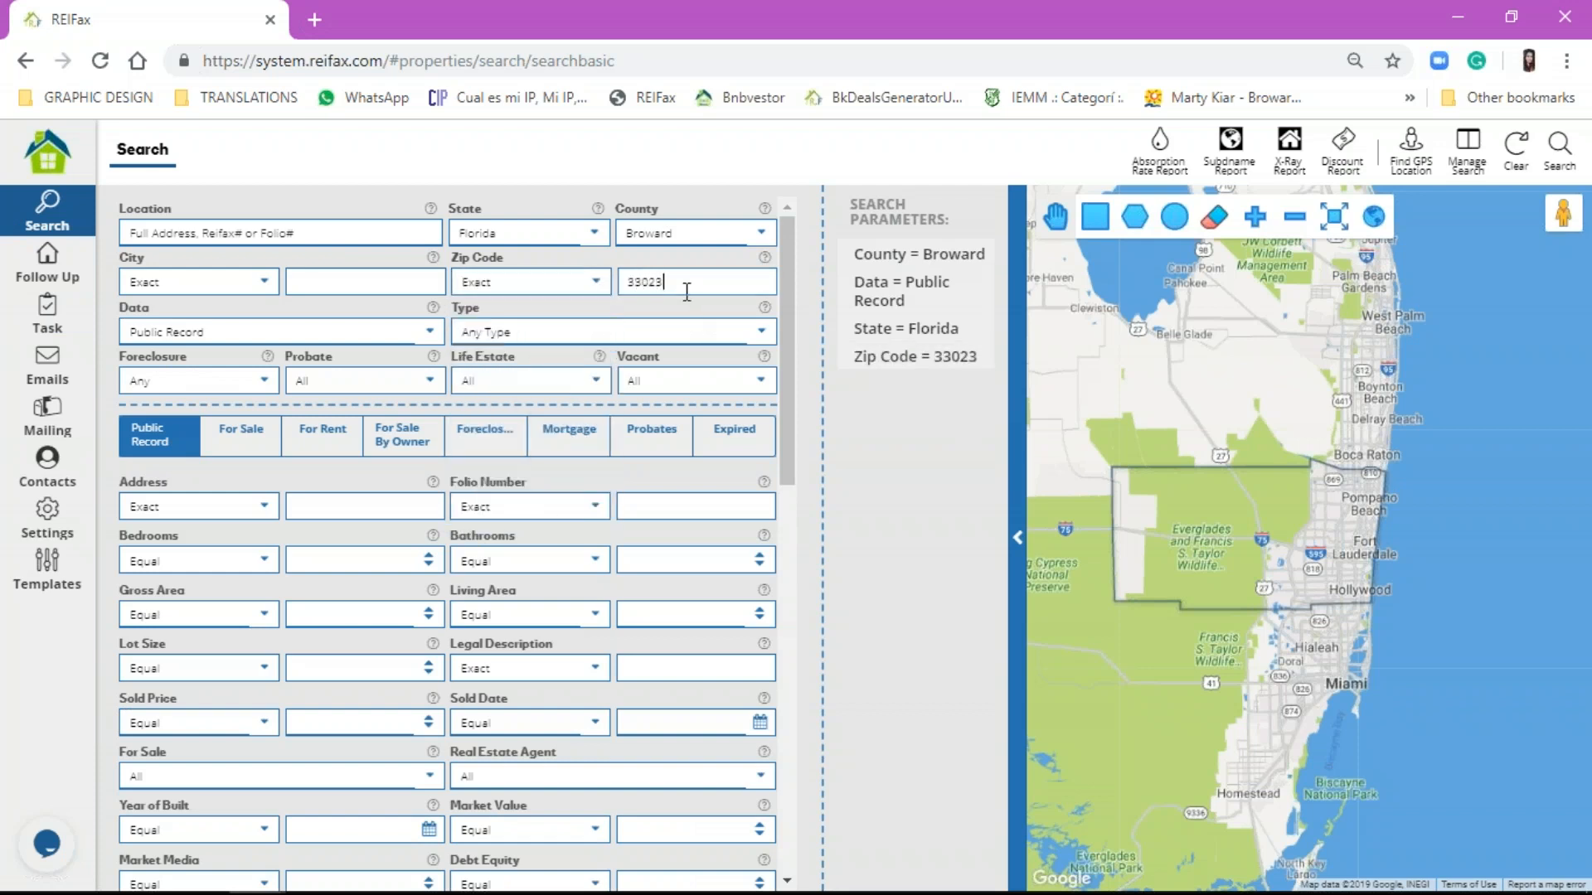
click(663, 330)
click(659, 384)
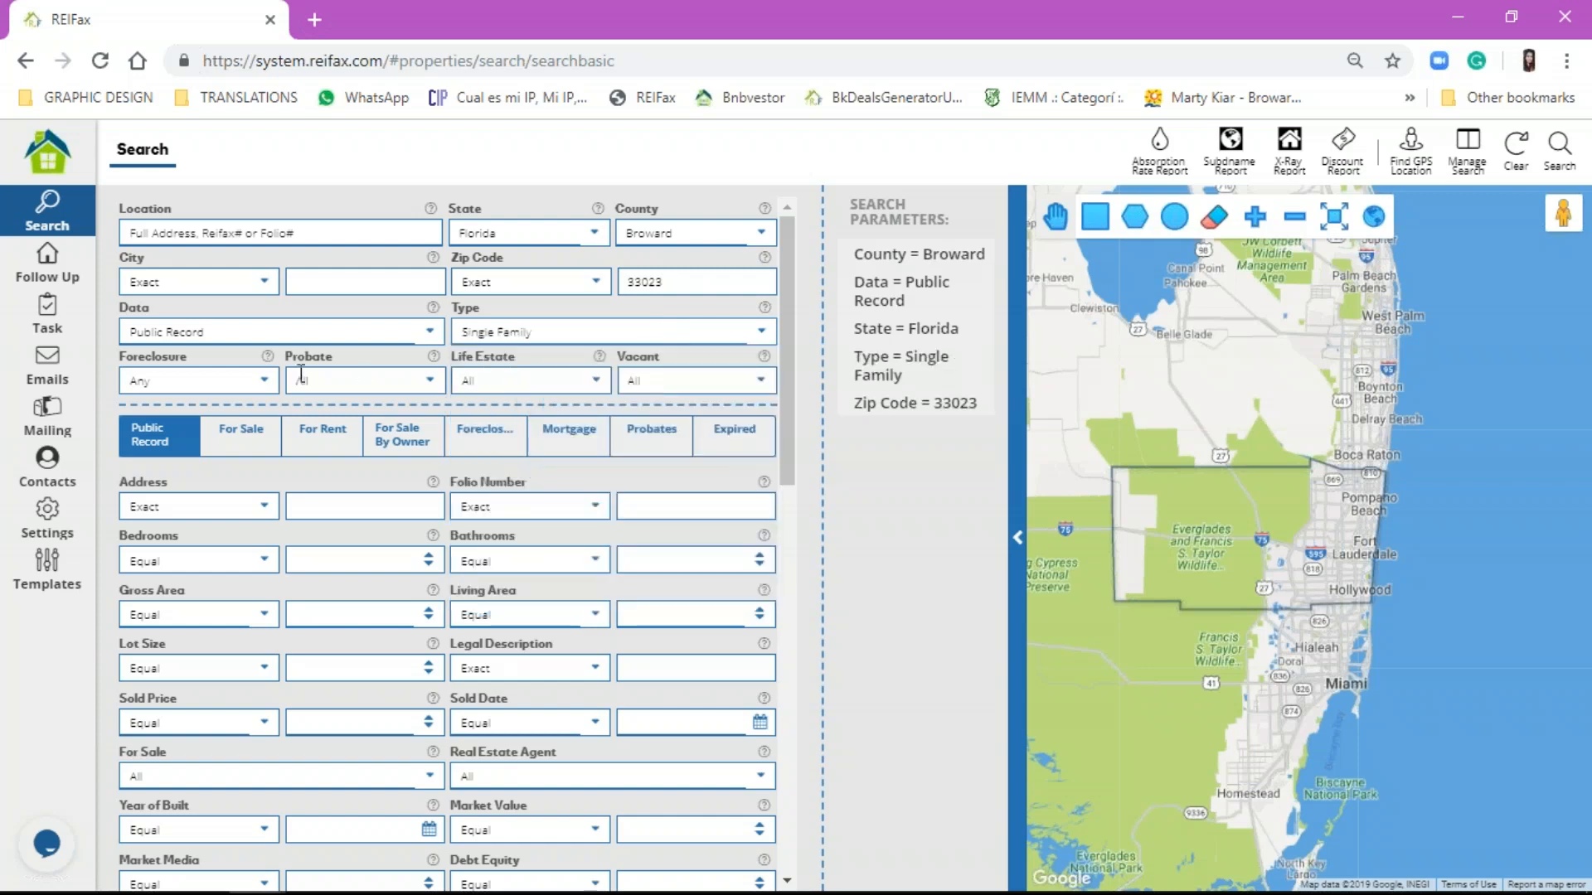
click(284, 334)
click(190, 387)
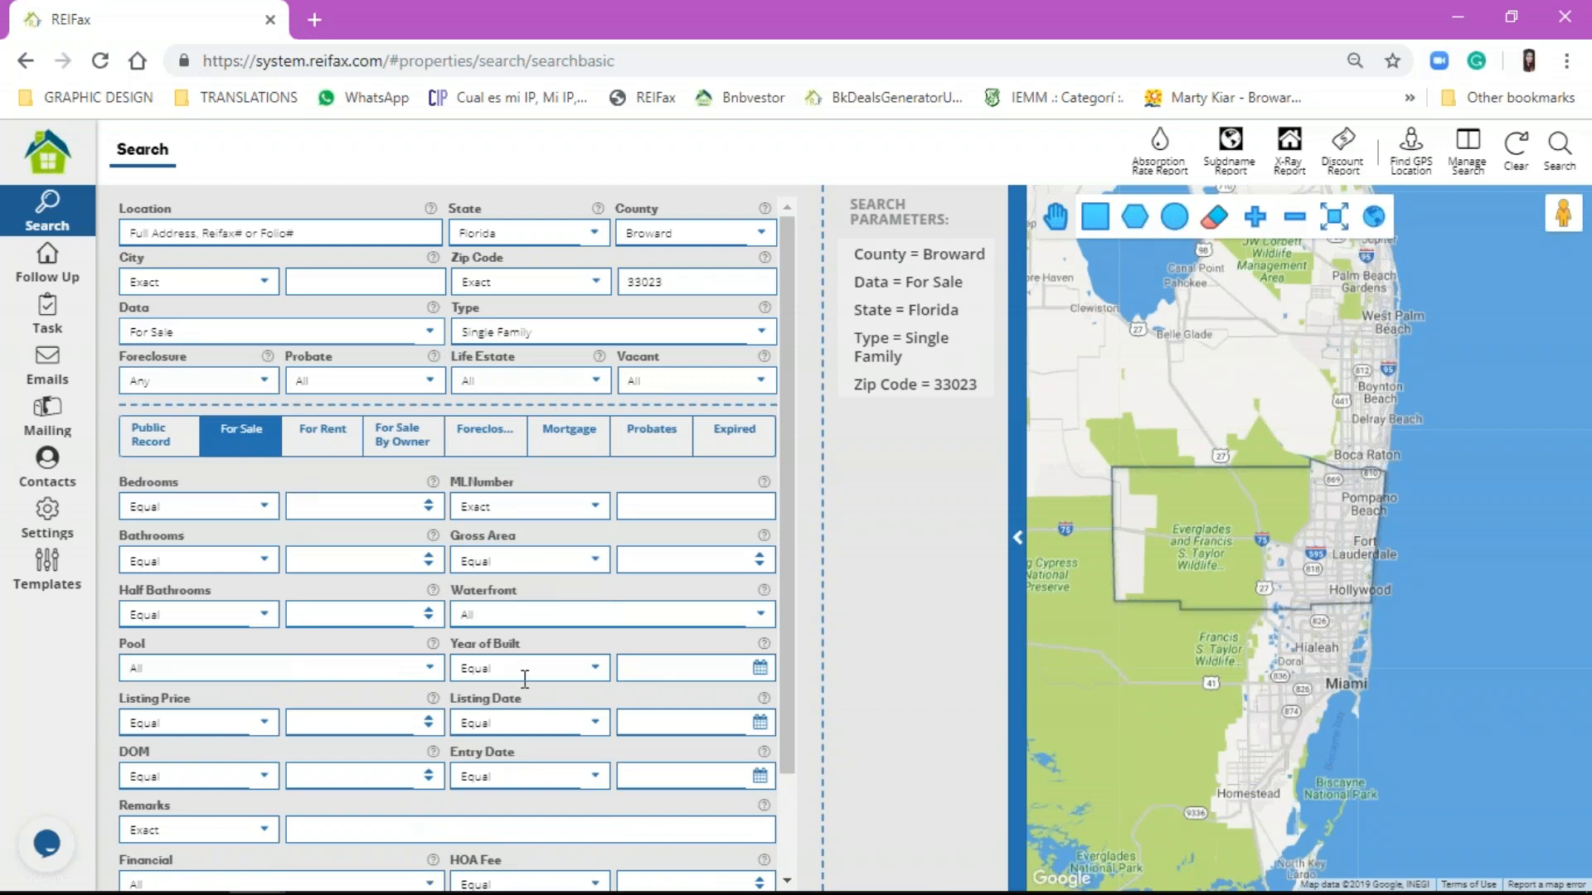
scroll(522, 674, down, 2)
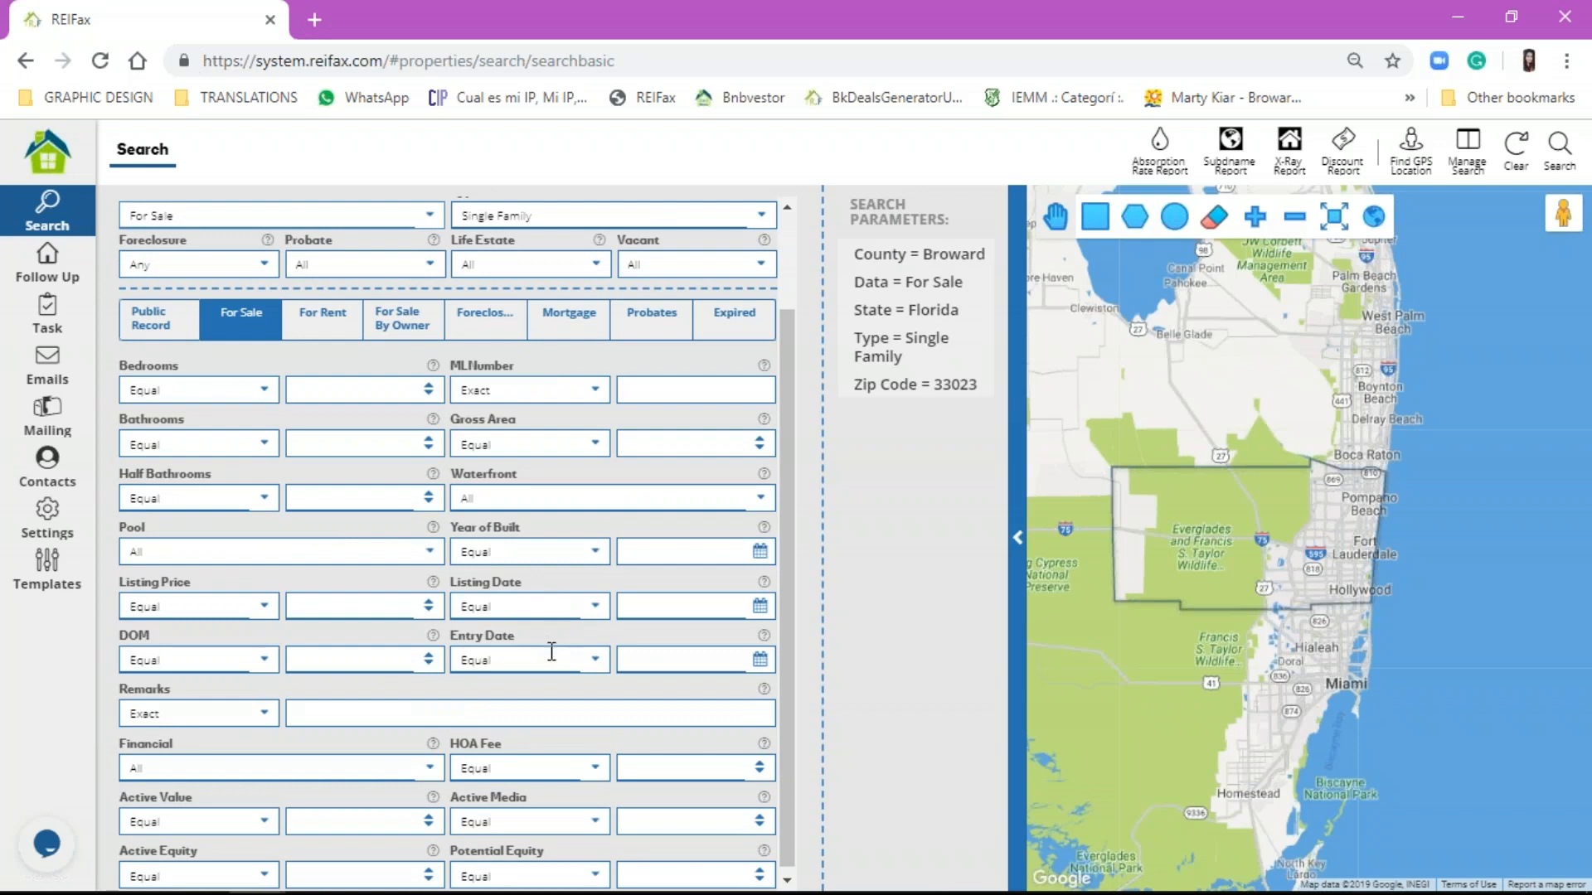
Step: Set the Potential Equity operator to Equal or Greater with value 30
scroll(553, 654, down, 1)
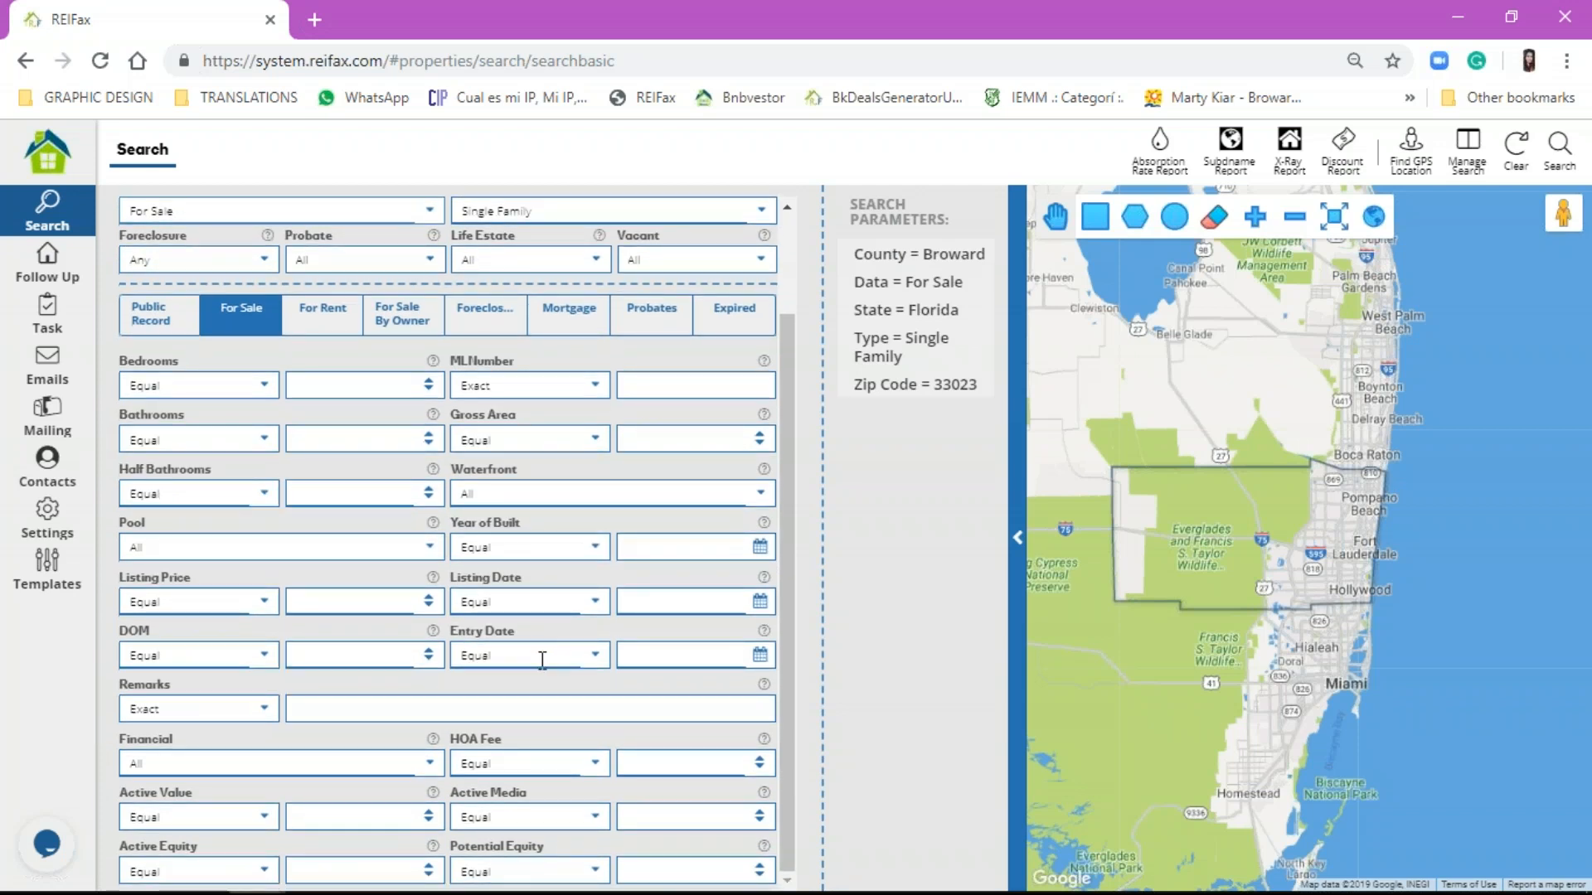
click(584, 870)
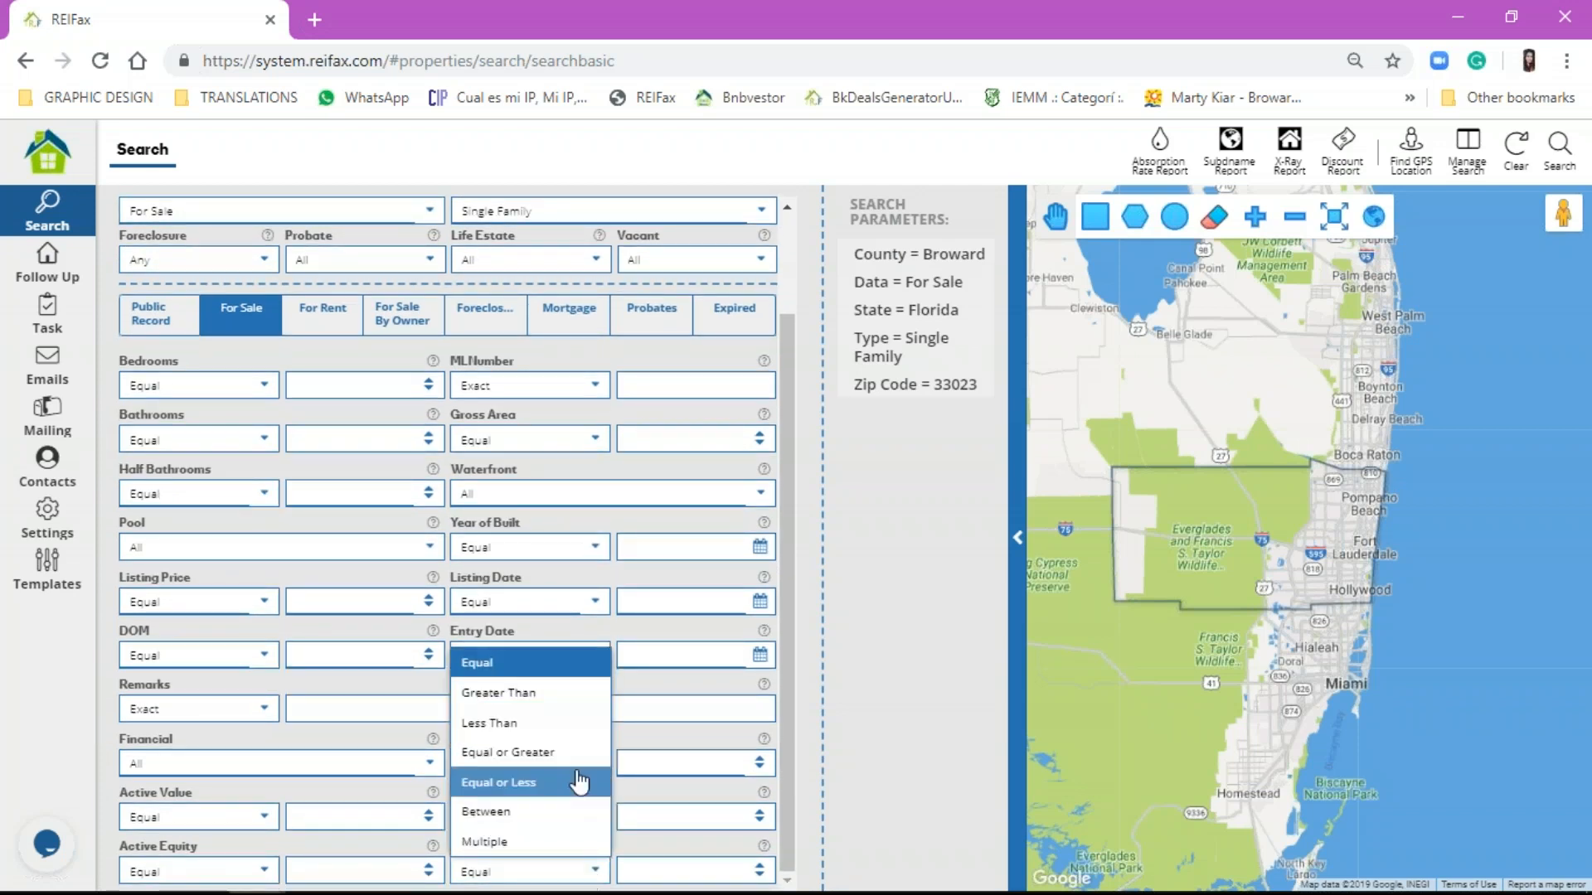
click(564, 753)
click(669, 869)
text(30)
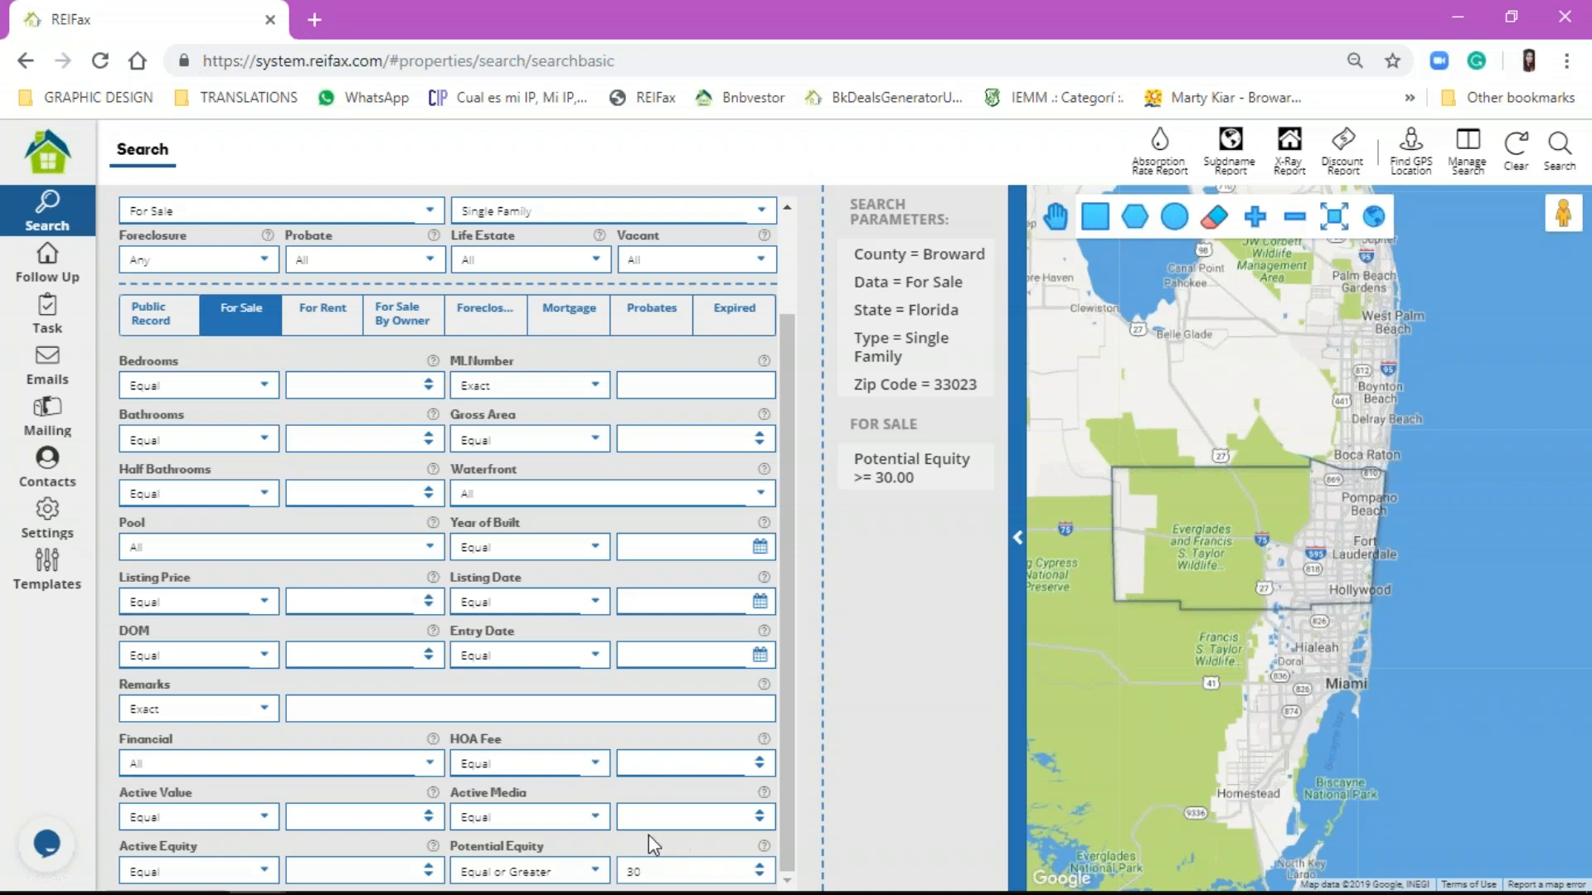
click(179, 326)
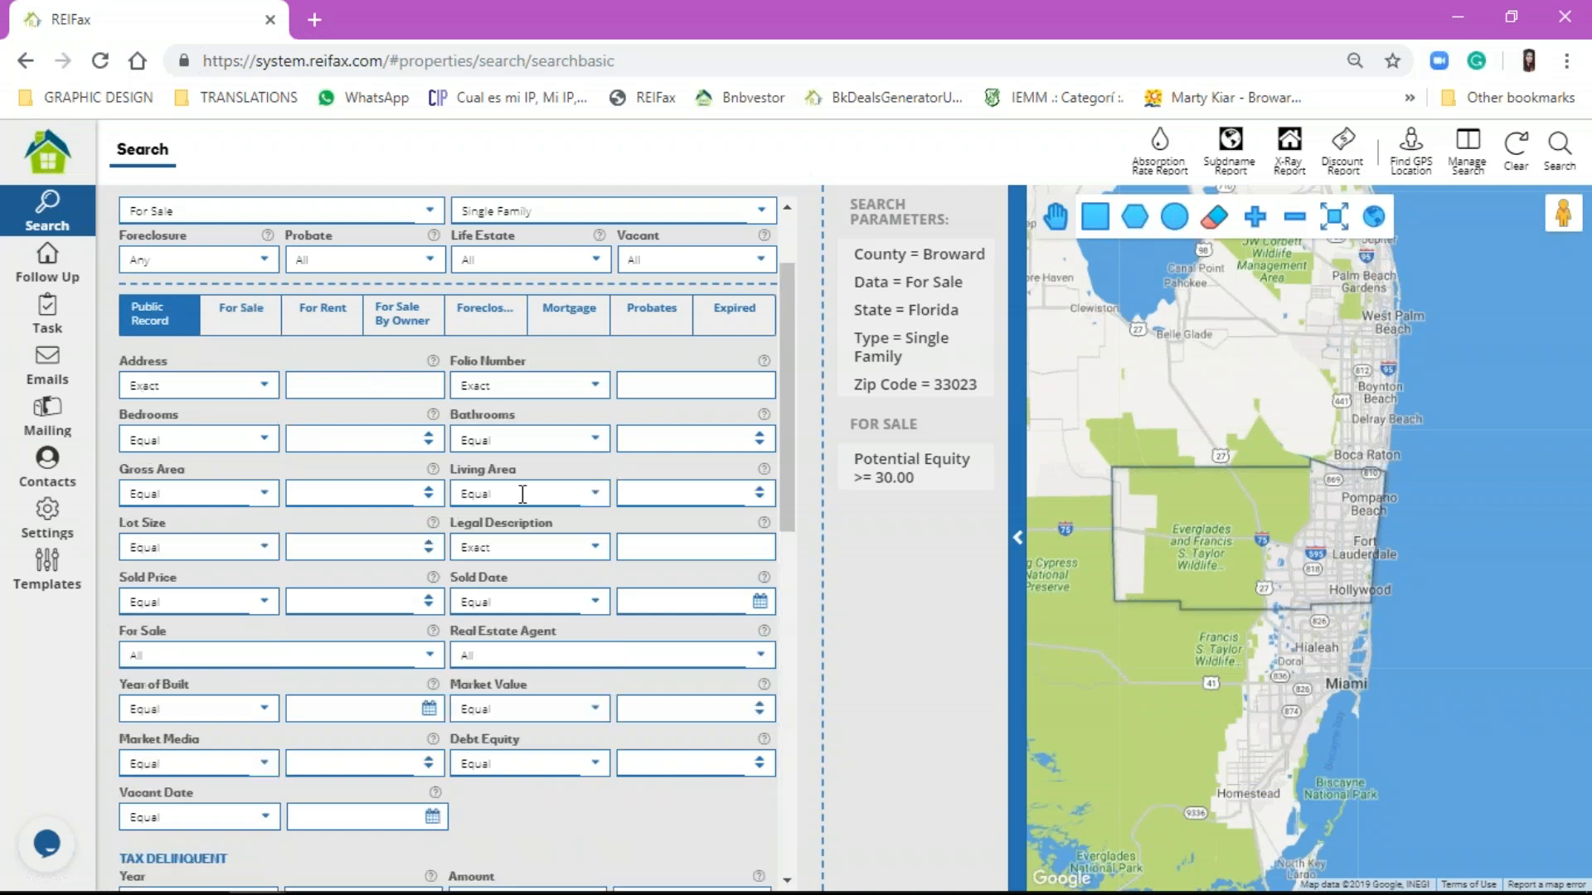
click(620, 702)
click(241, 319)
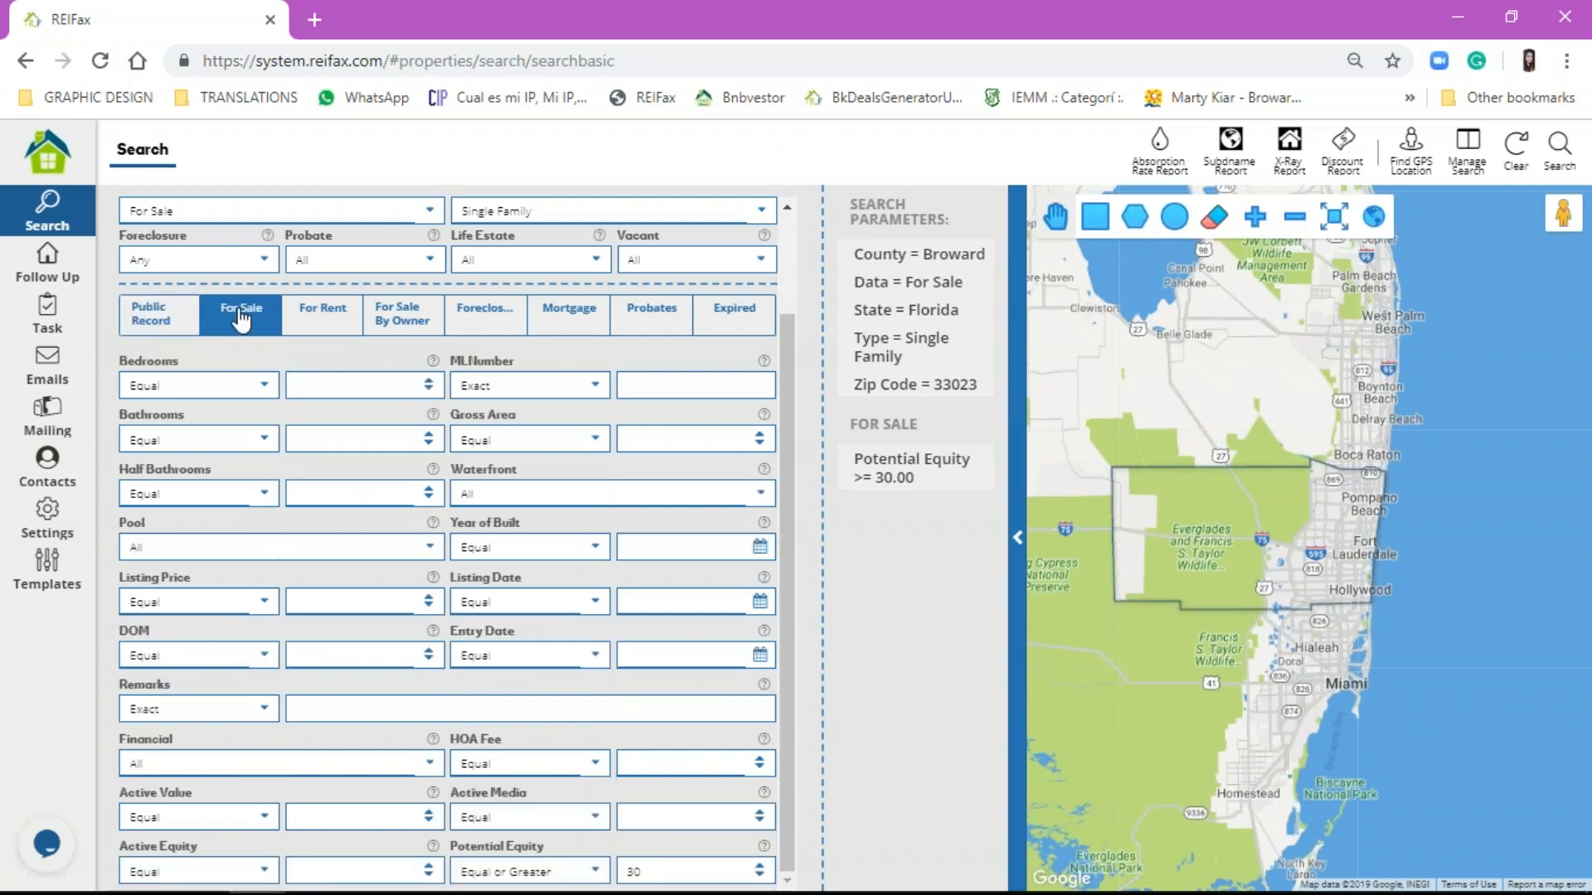
click(322, 590)
text(150000)
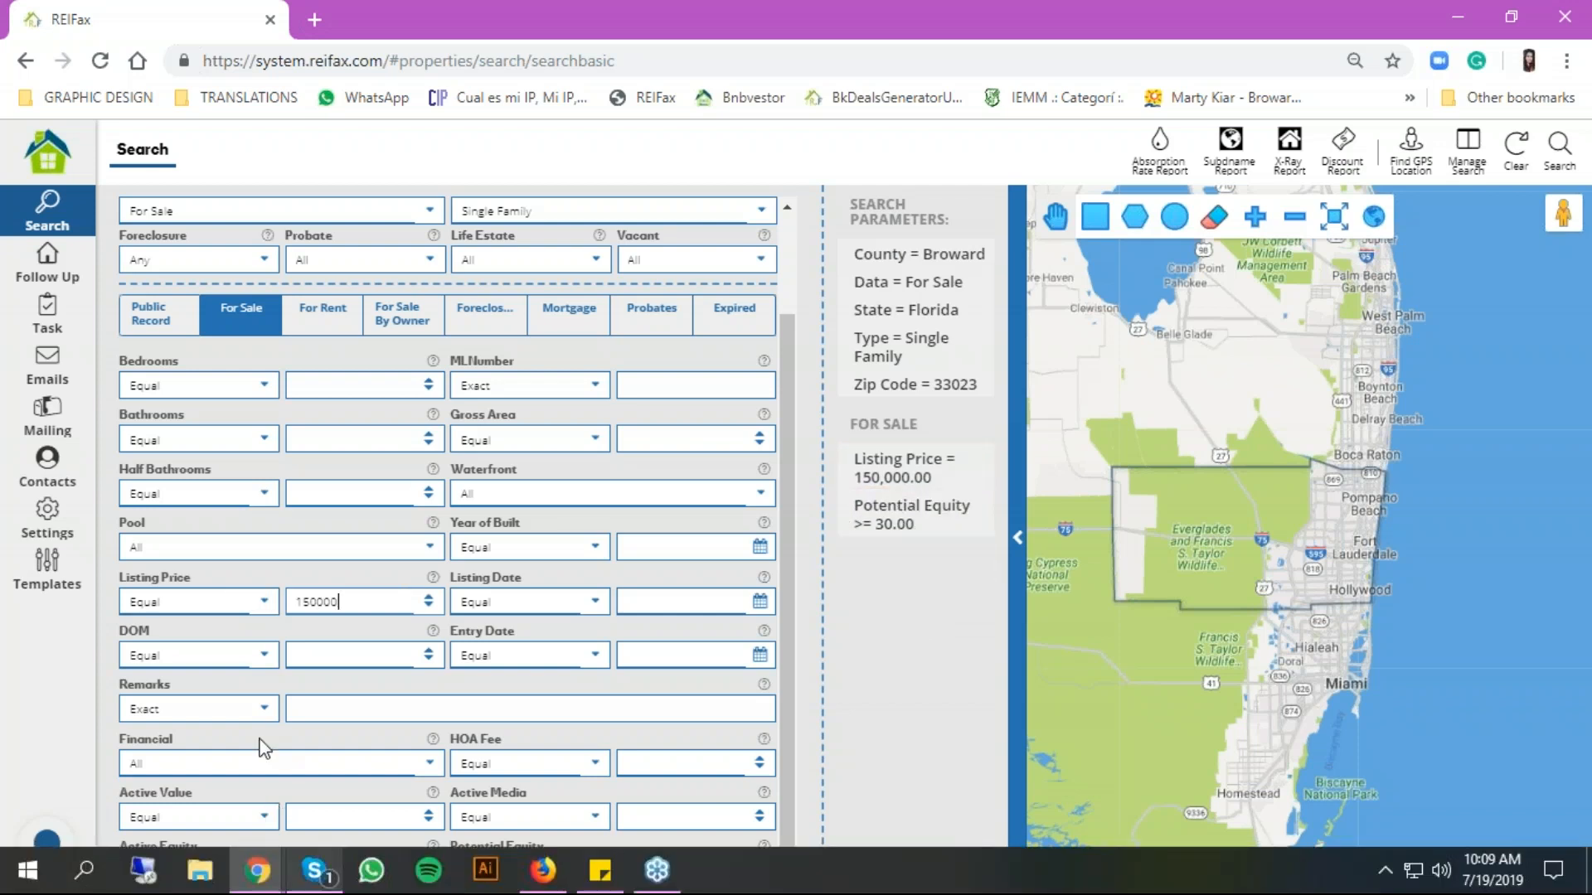
click(980, 461)
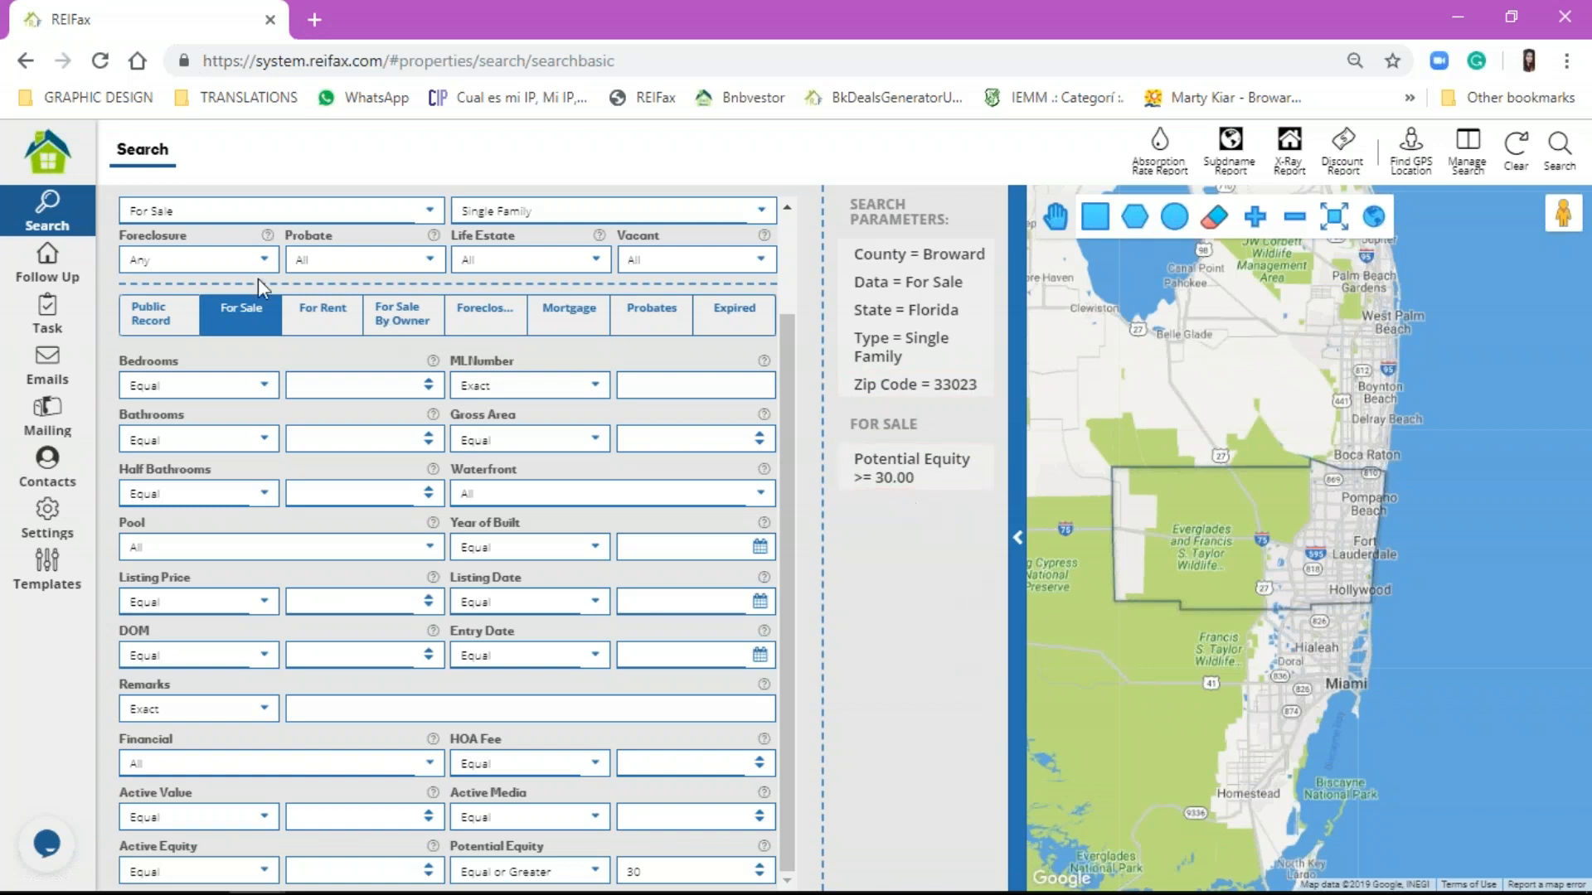
Step: On the Public Record fields, set Market Value to Equal or Less with 350000
click(144, 313)
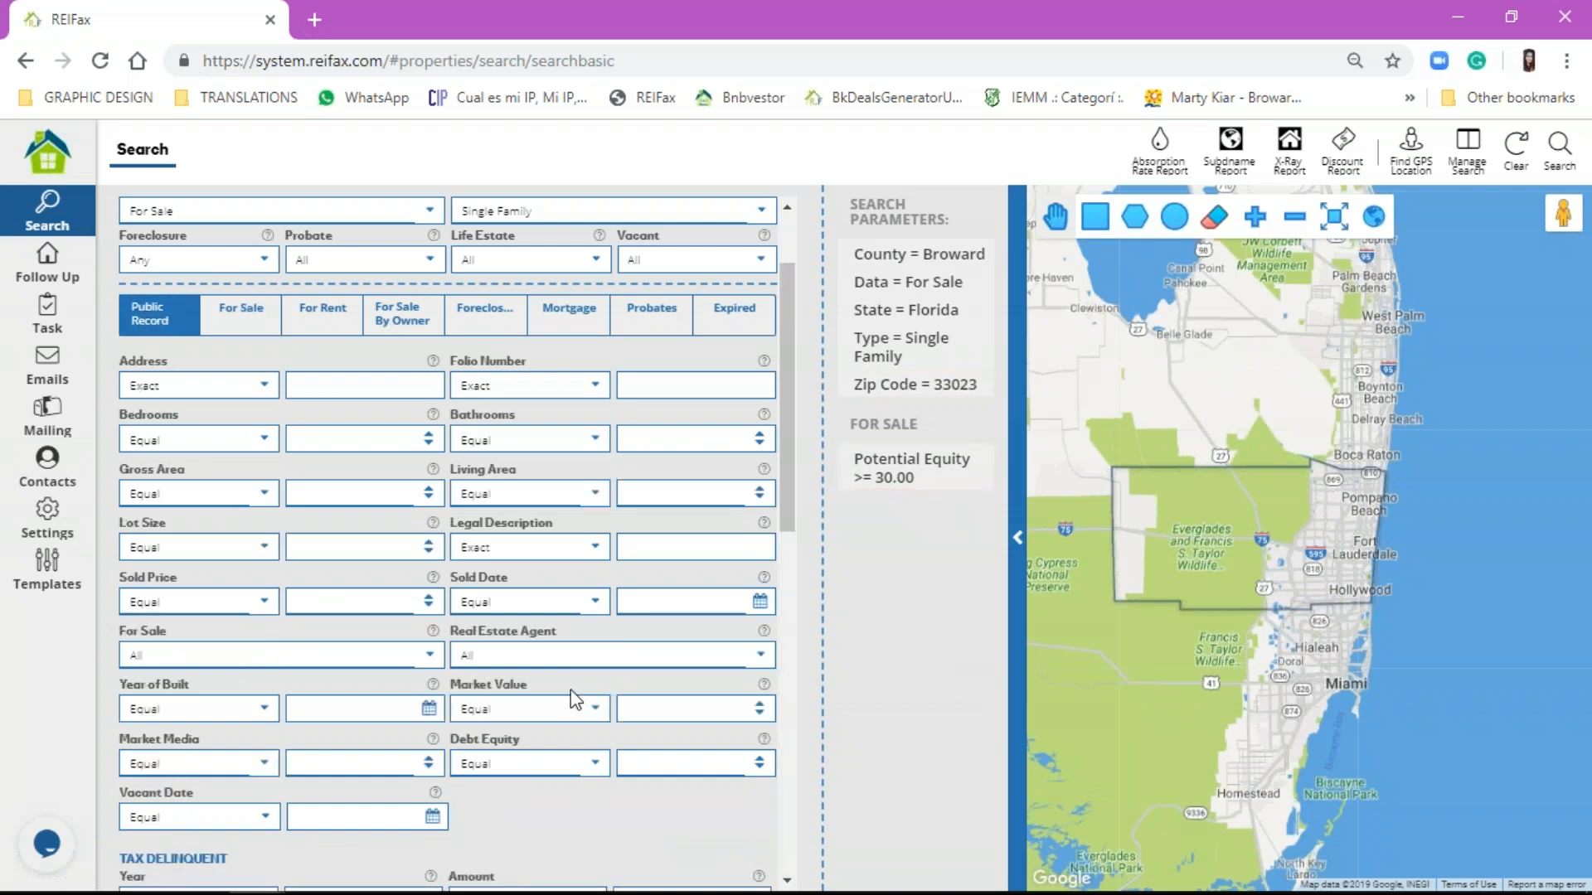
scroll(576, 704, down, 3)
click(563, 476)
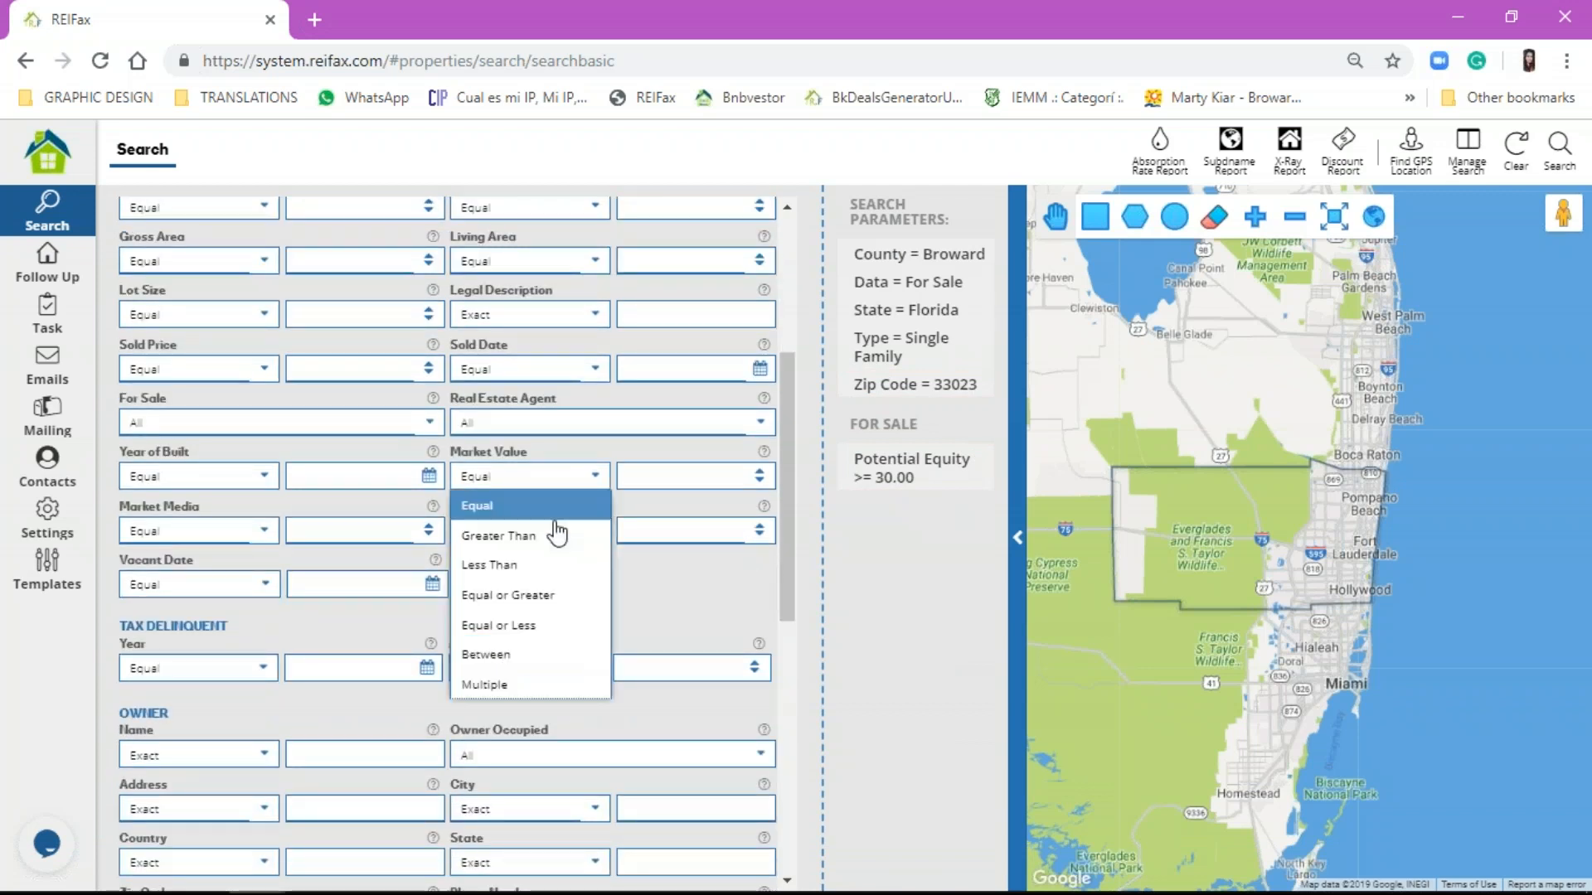
click(558, 626)
click(667, 469)
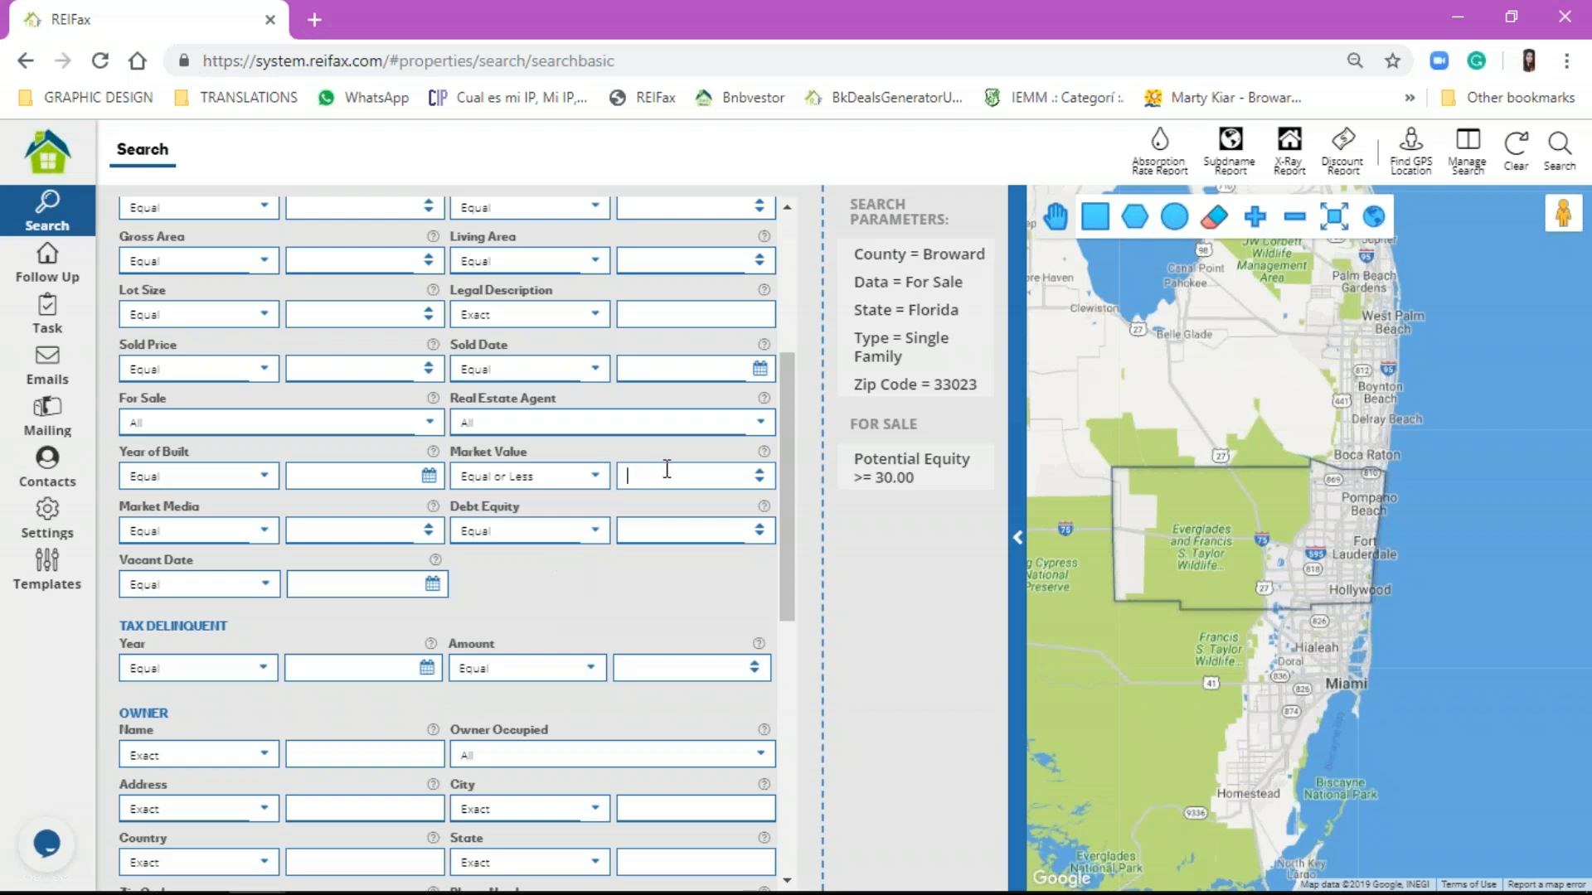
text(350000)
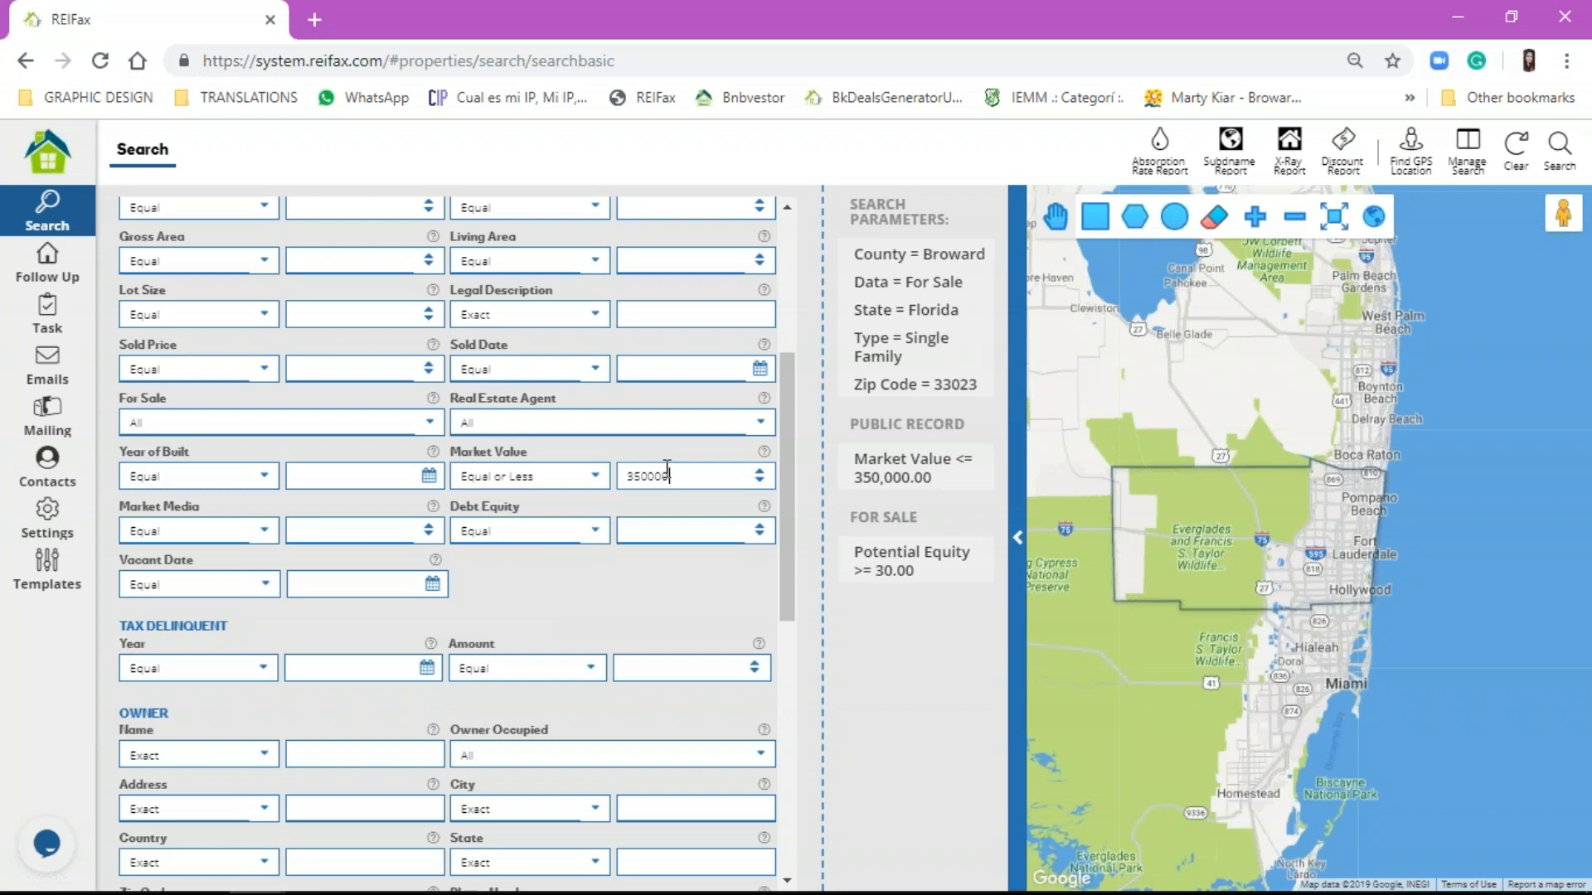
click(1568, 151)
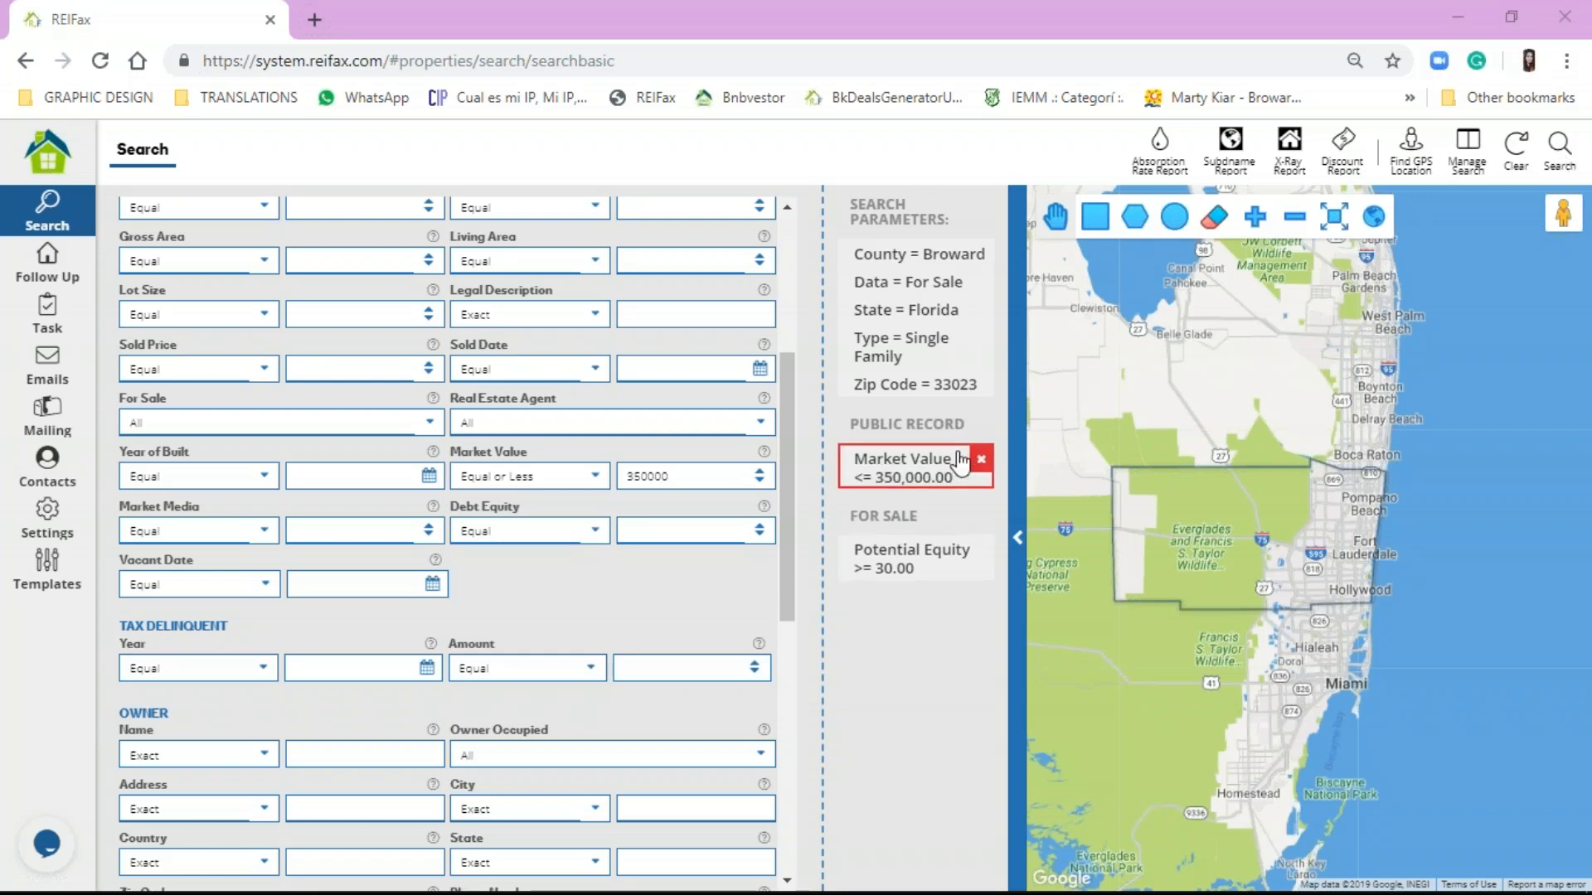
scroll(729, 637, down, 3)
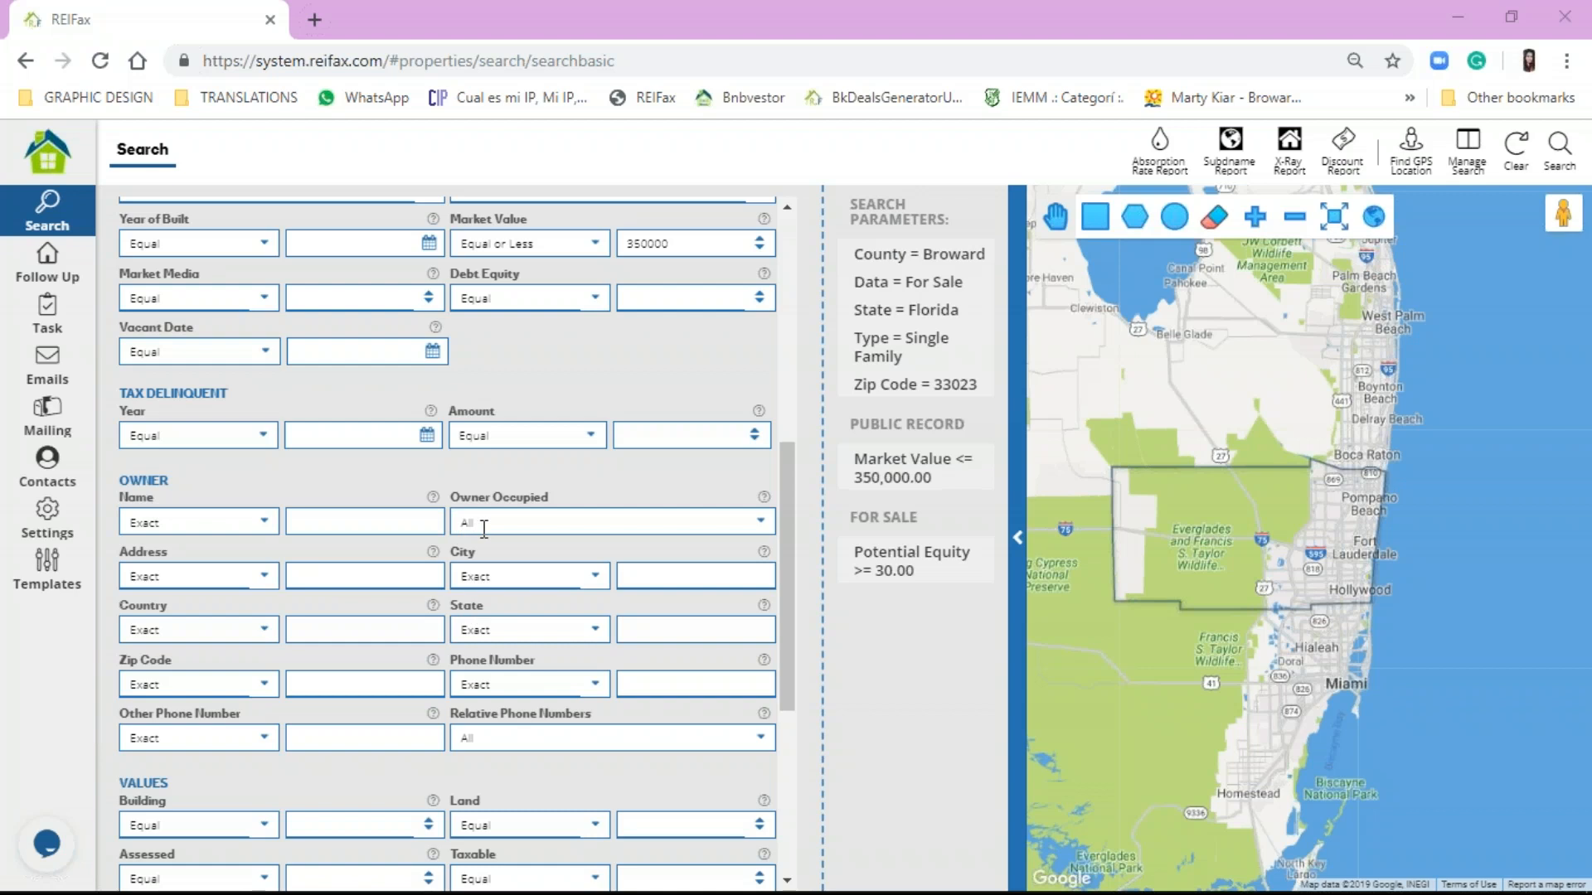
click(260, 526)
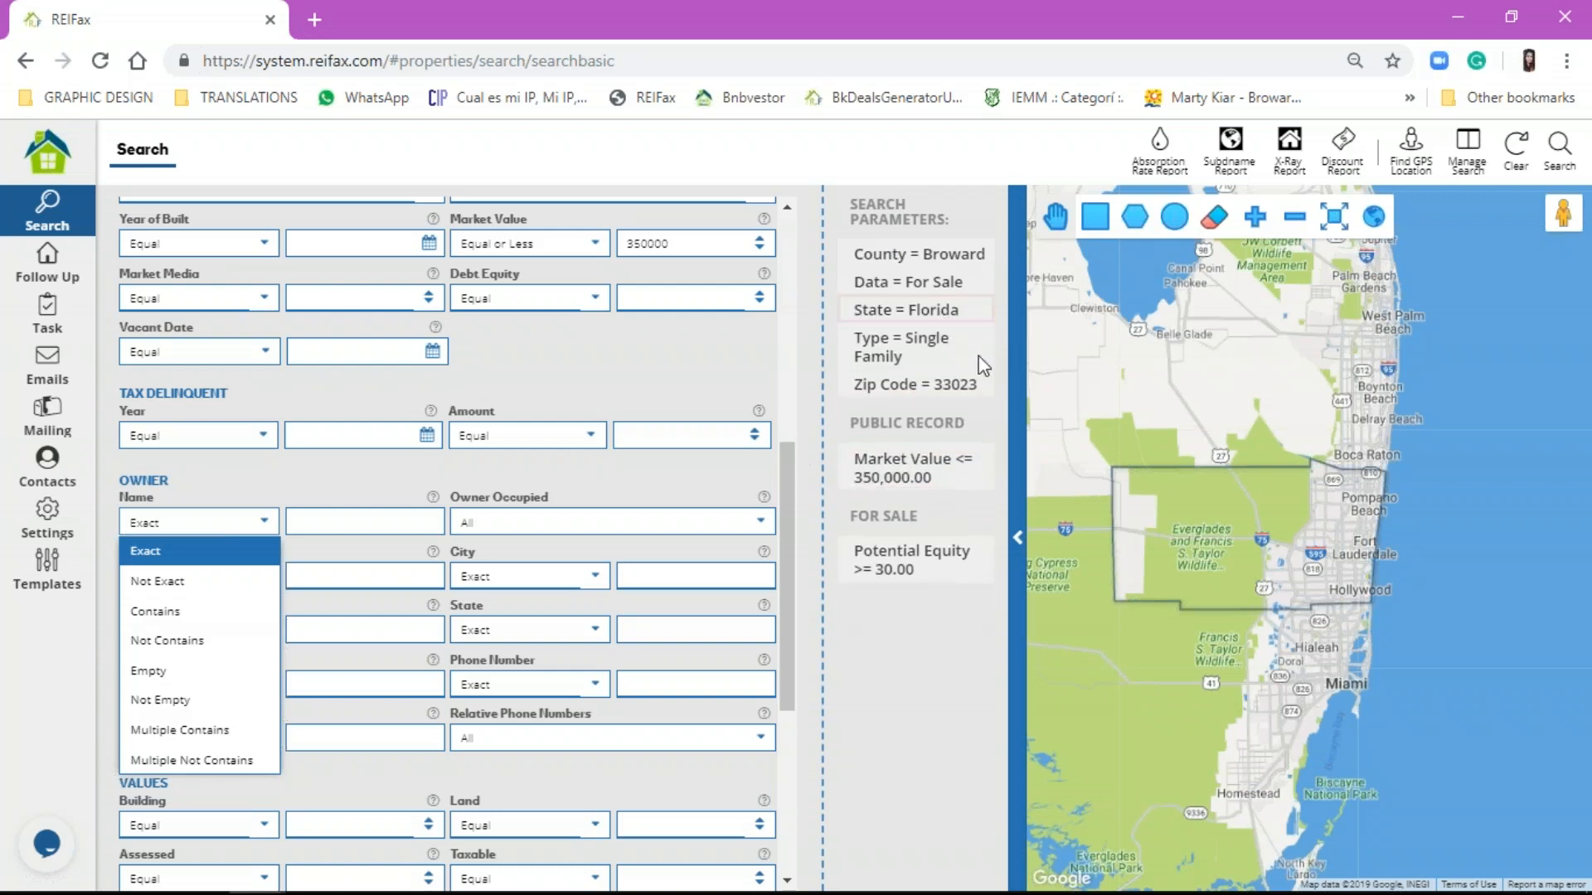
Step: Clear all criteria, then set the Owner Name operator to Not Empty
click(1523, 152)
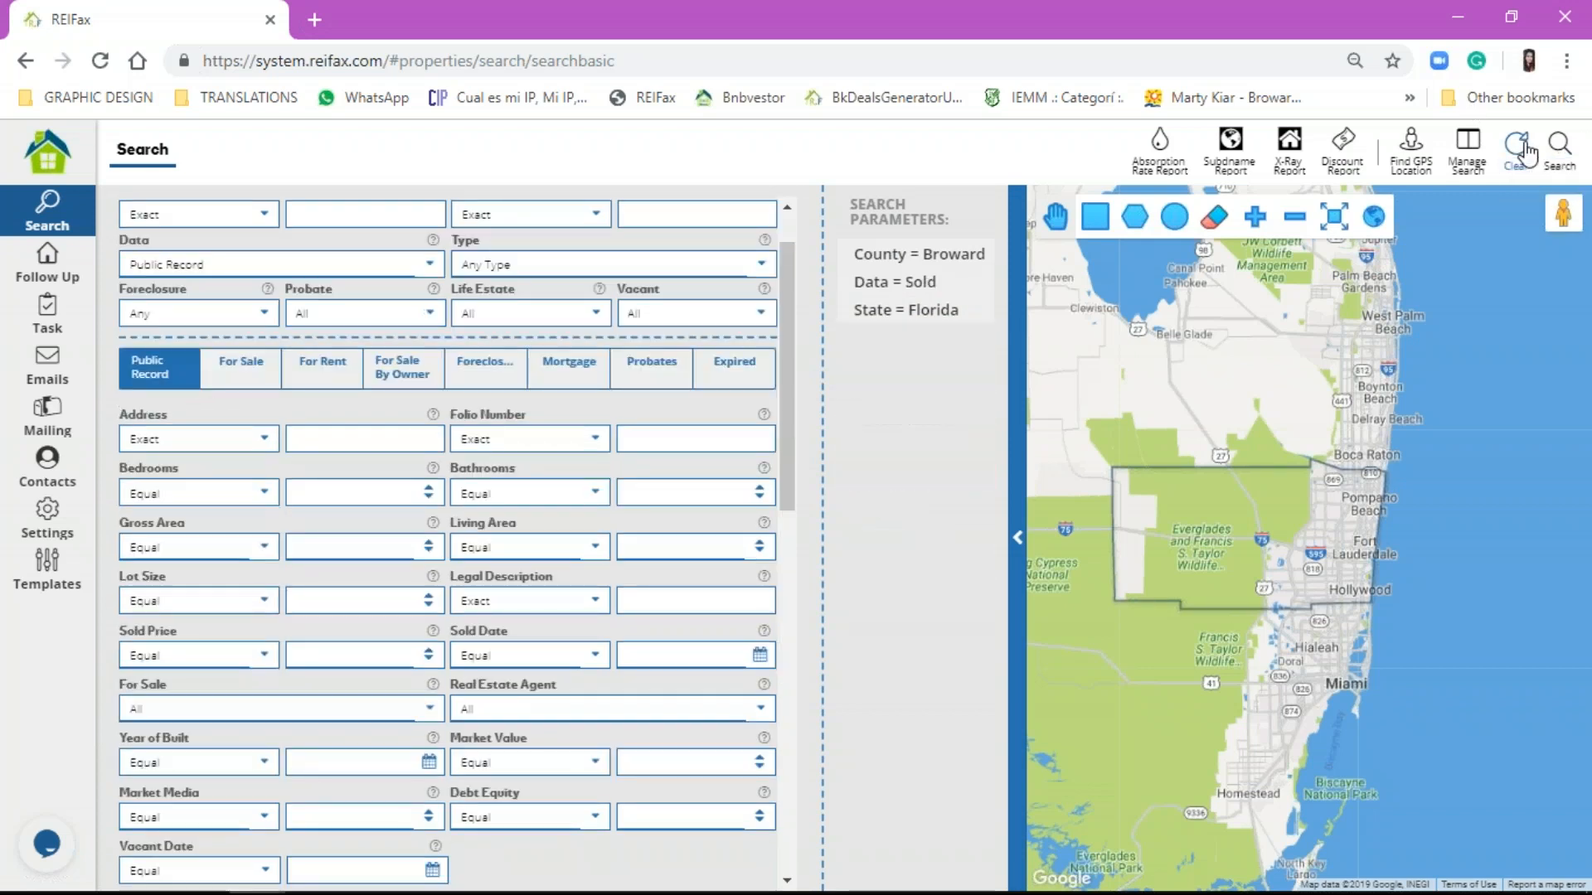
scroll(664, 372, down, 3)
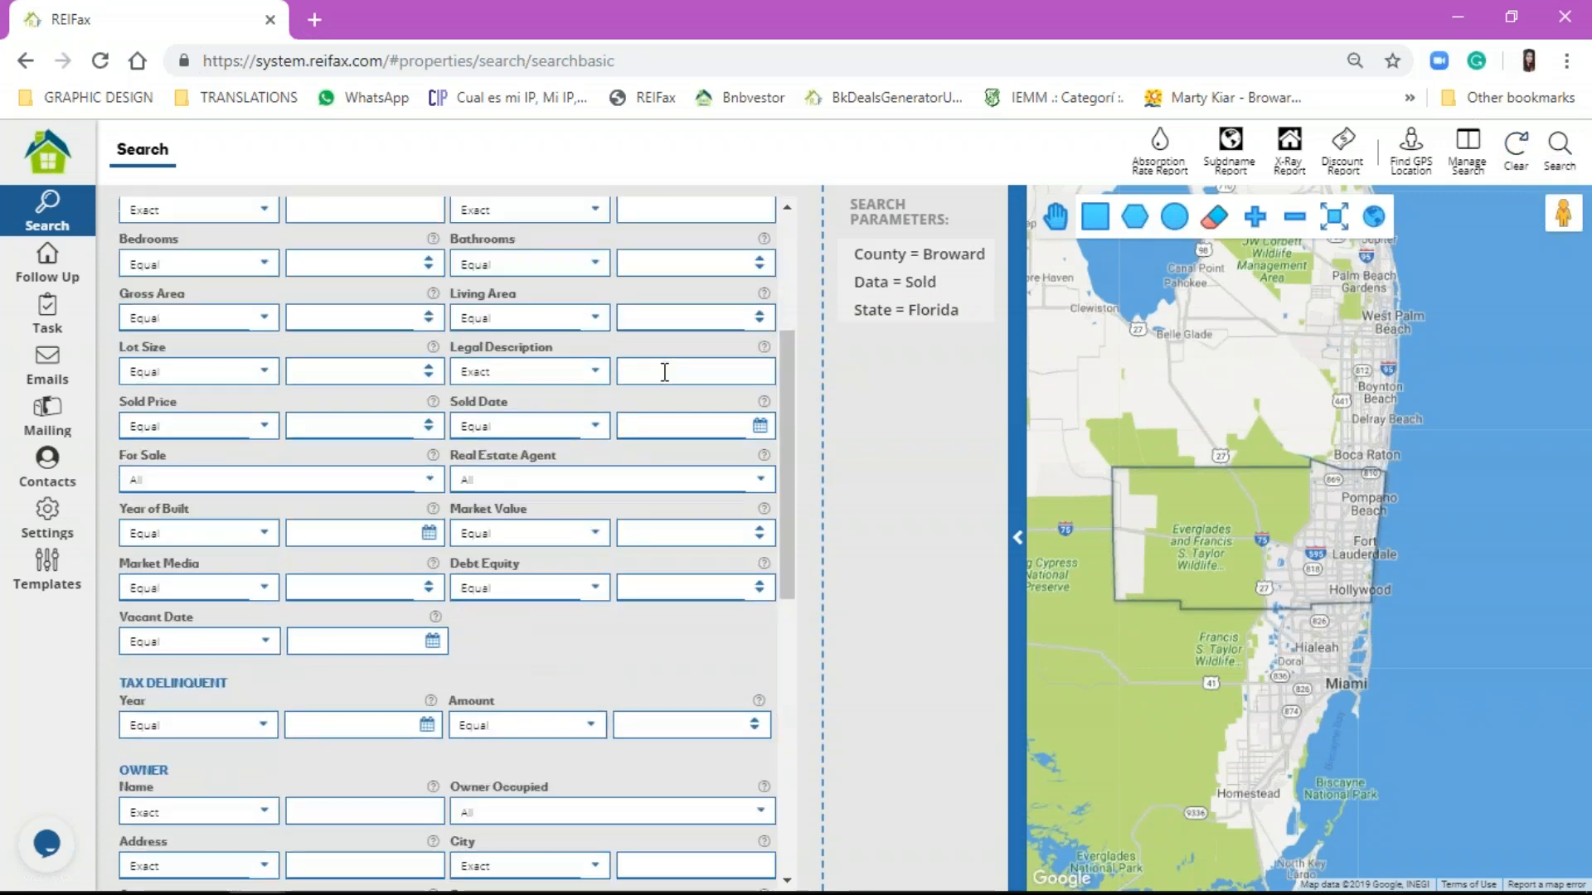
scroll(664, 373, down, 4)
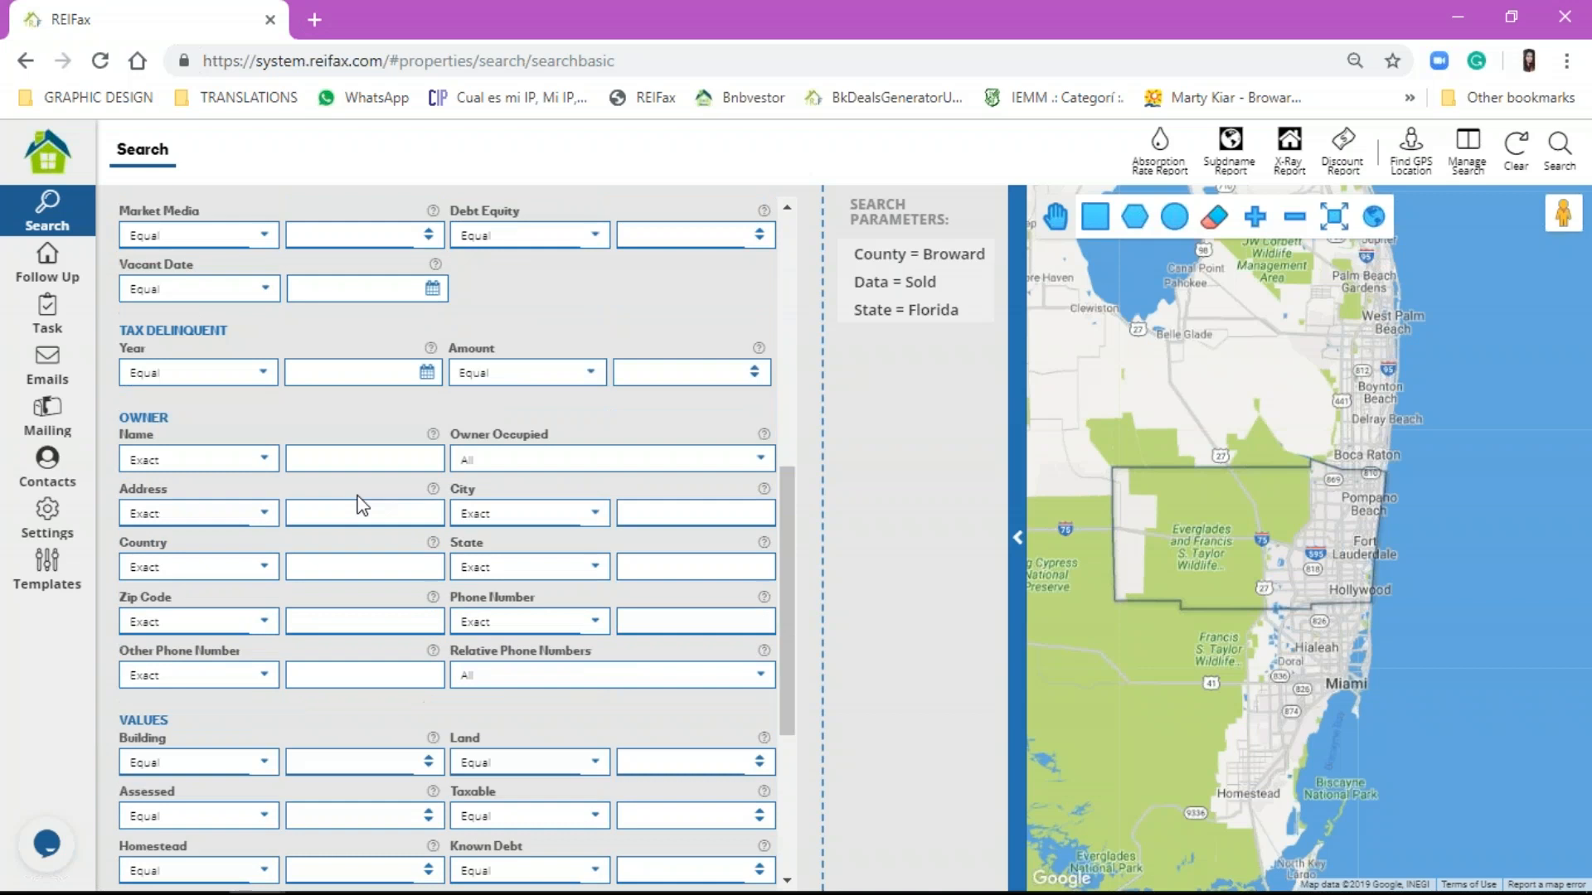
click(204, 462)
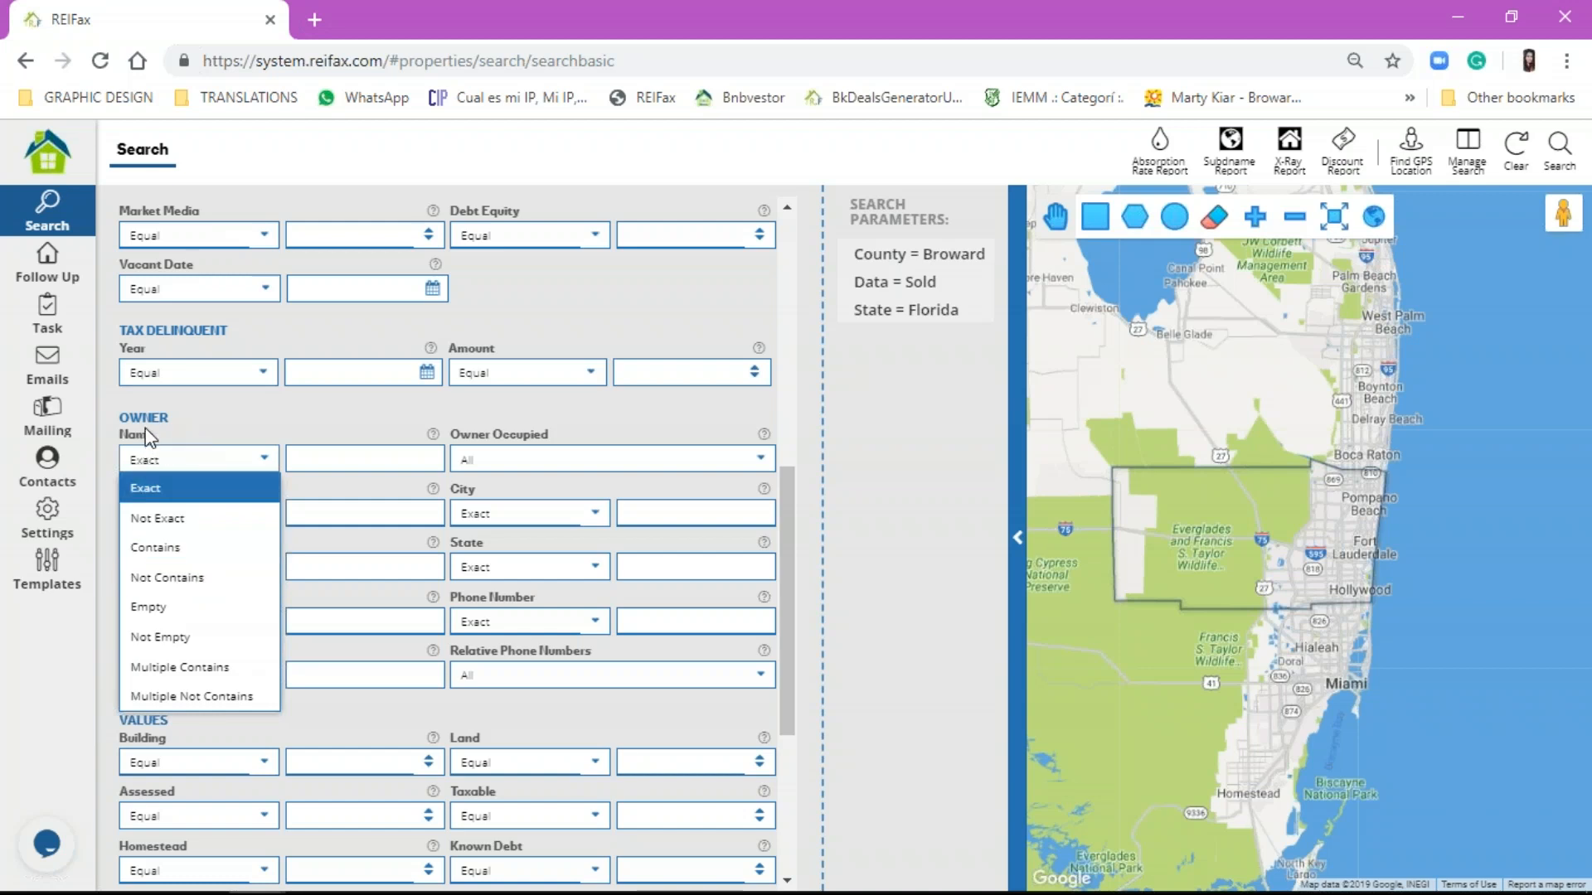
mouse_move(945, 259)
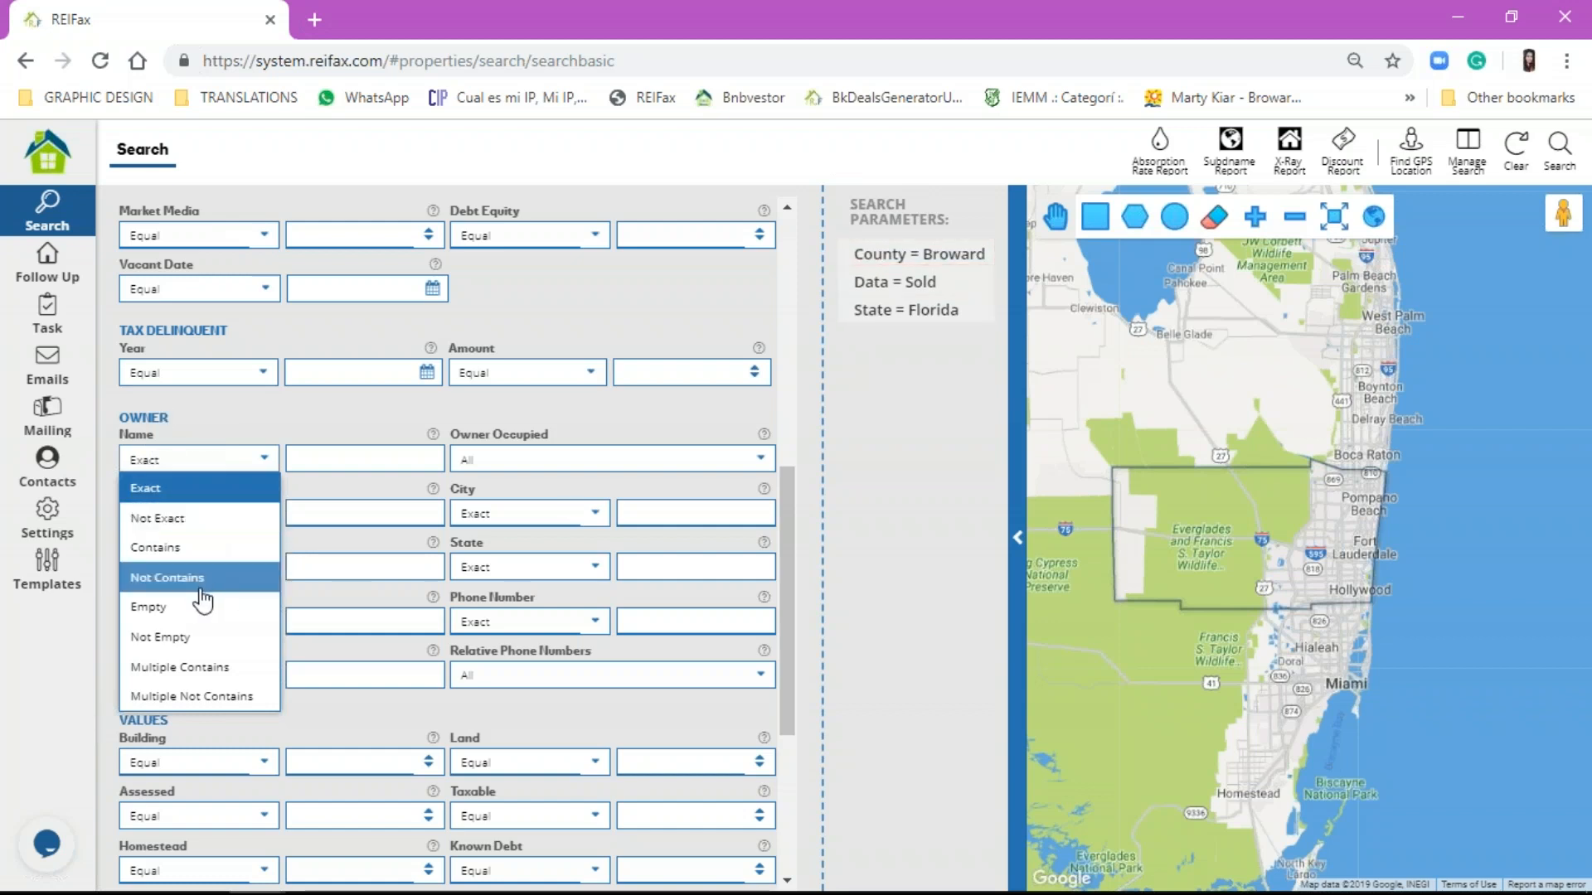
click(193, 638)
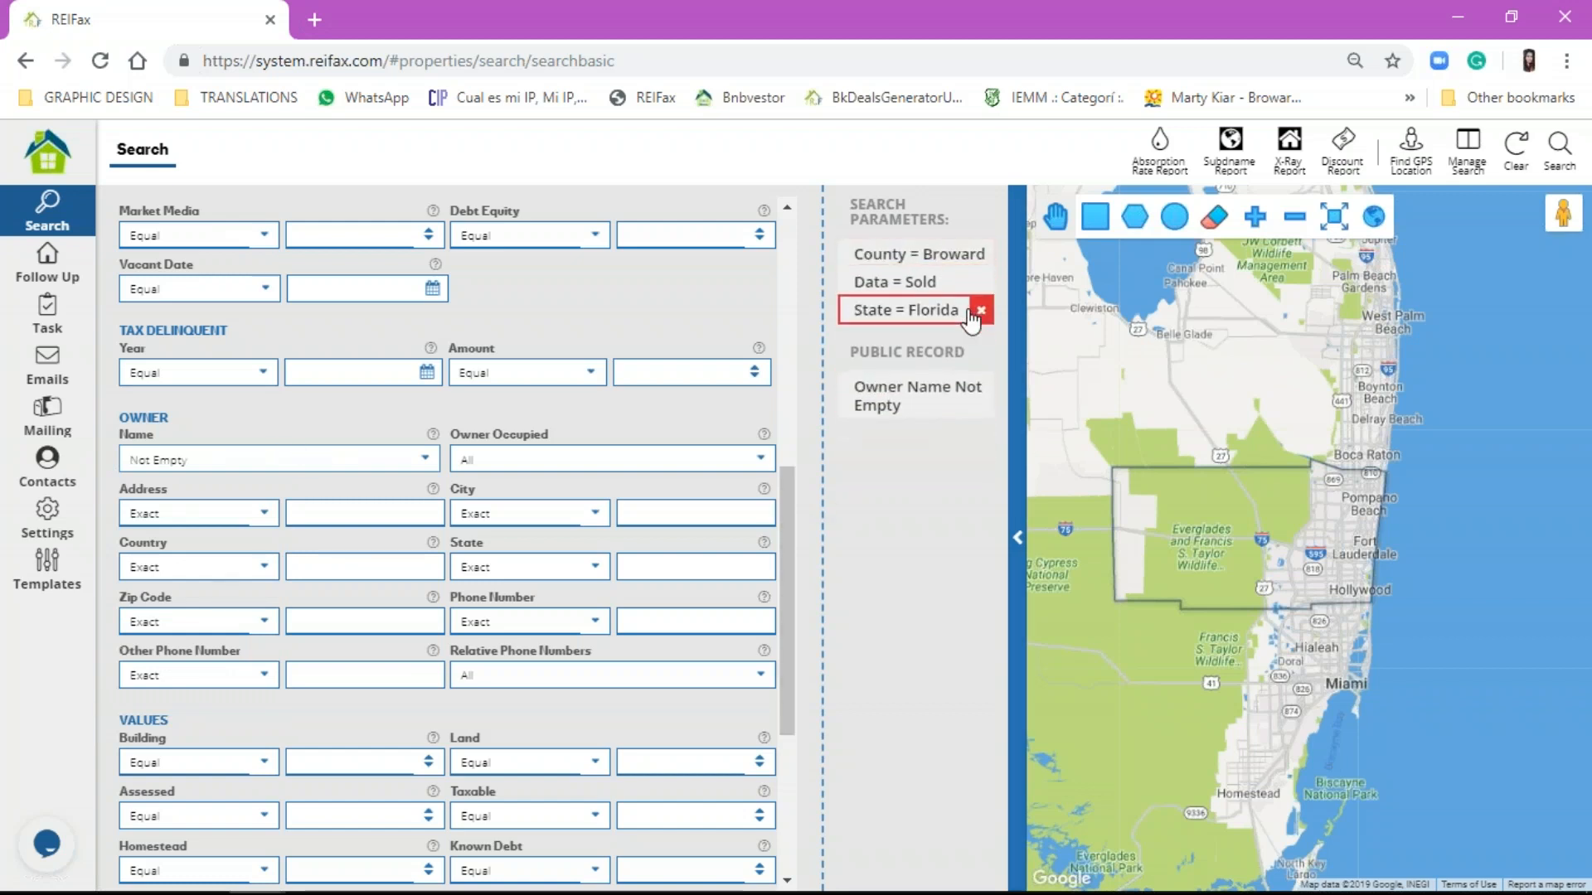
scroll(201, 347, up, 8)
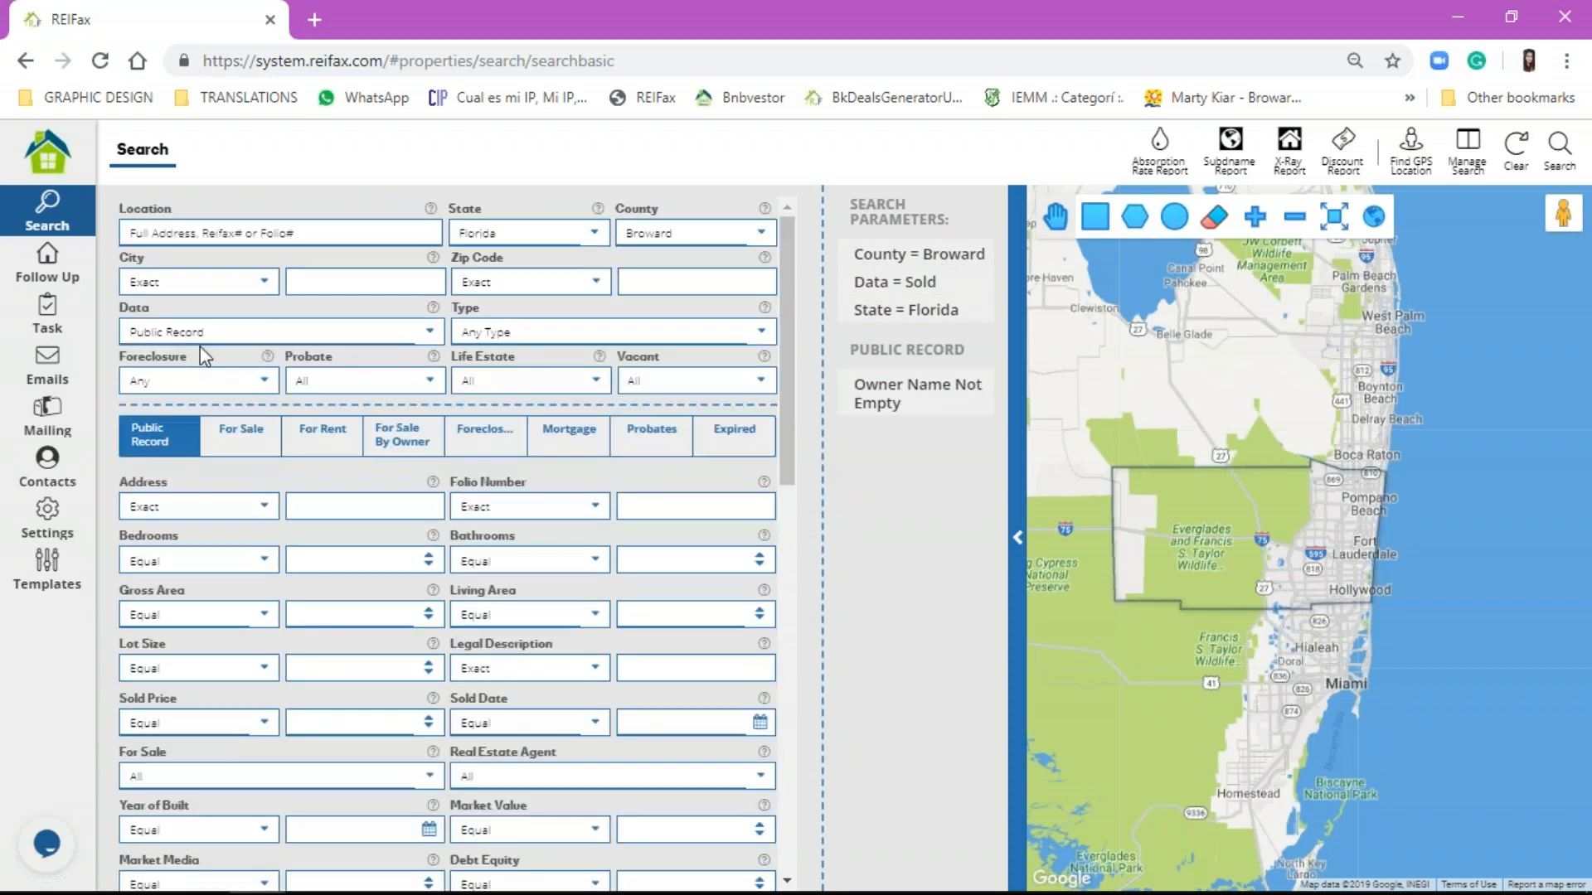
Step: Keep Public Record as the data source and set Owner Occupied to No
click(215, 331)
click(209, 386)
click(211, 332)
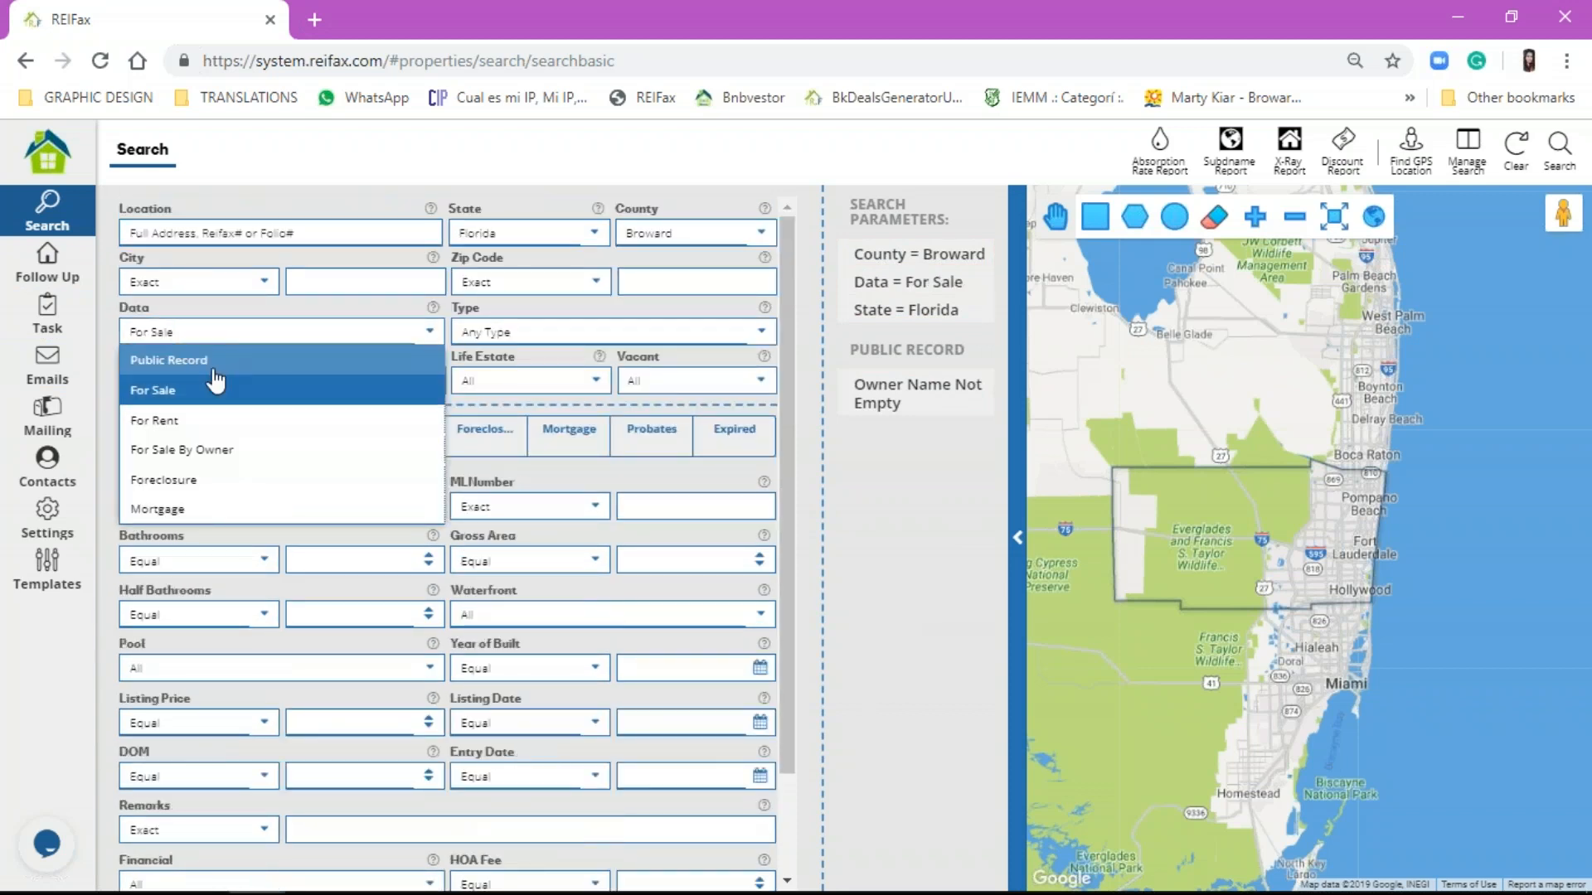
click(212, 359)
scroll(343, 495, down, 7)
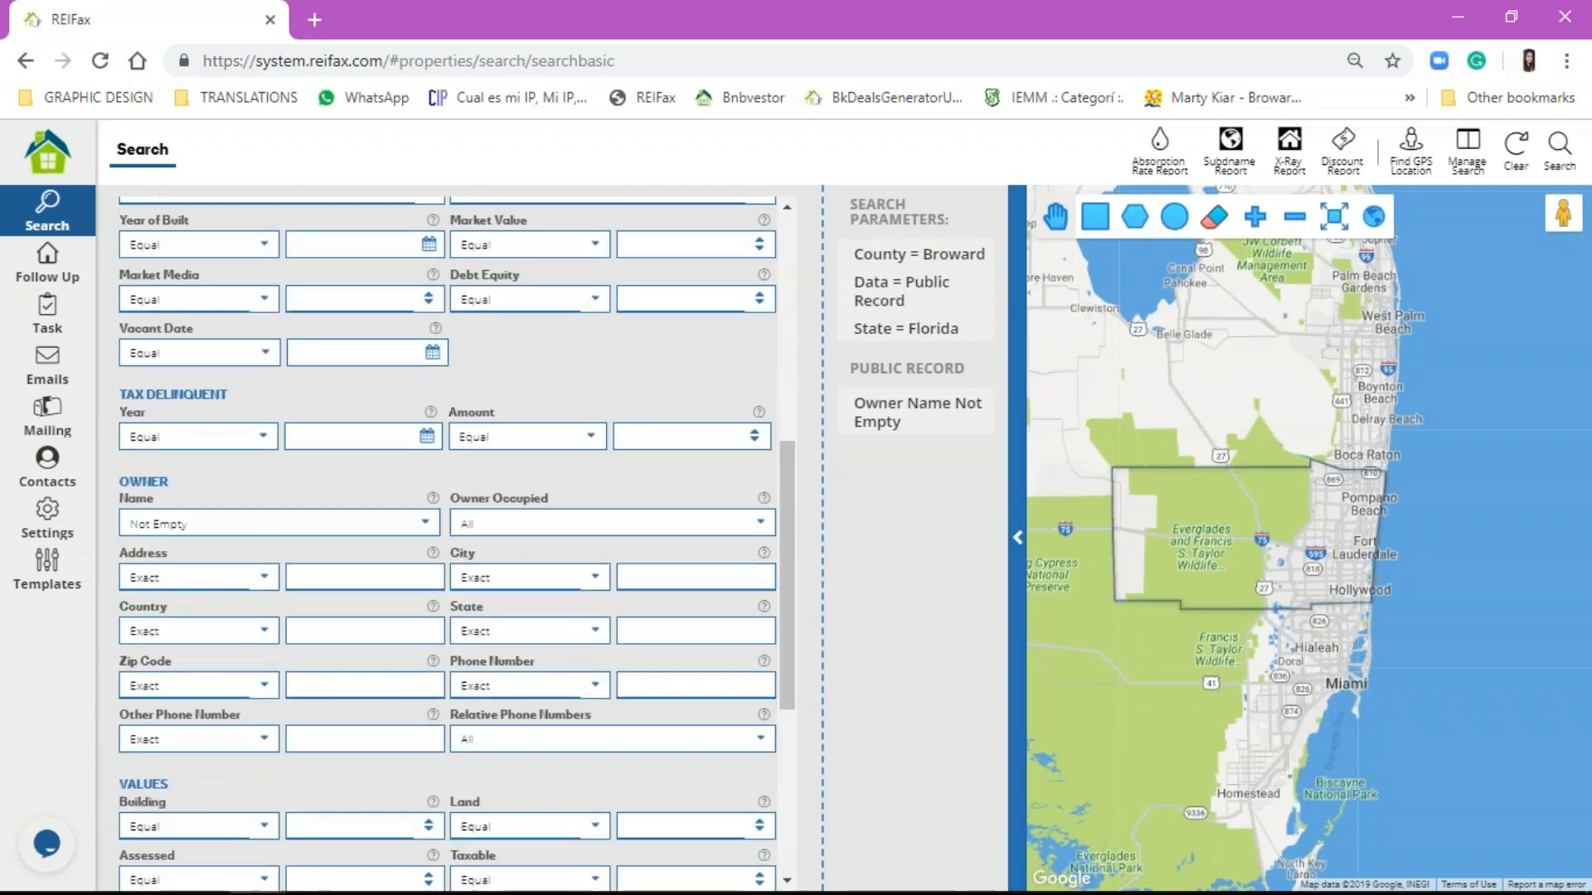
scroll(448, 539, down, 2)
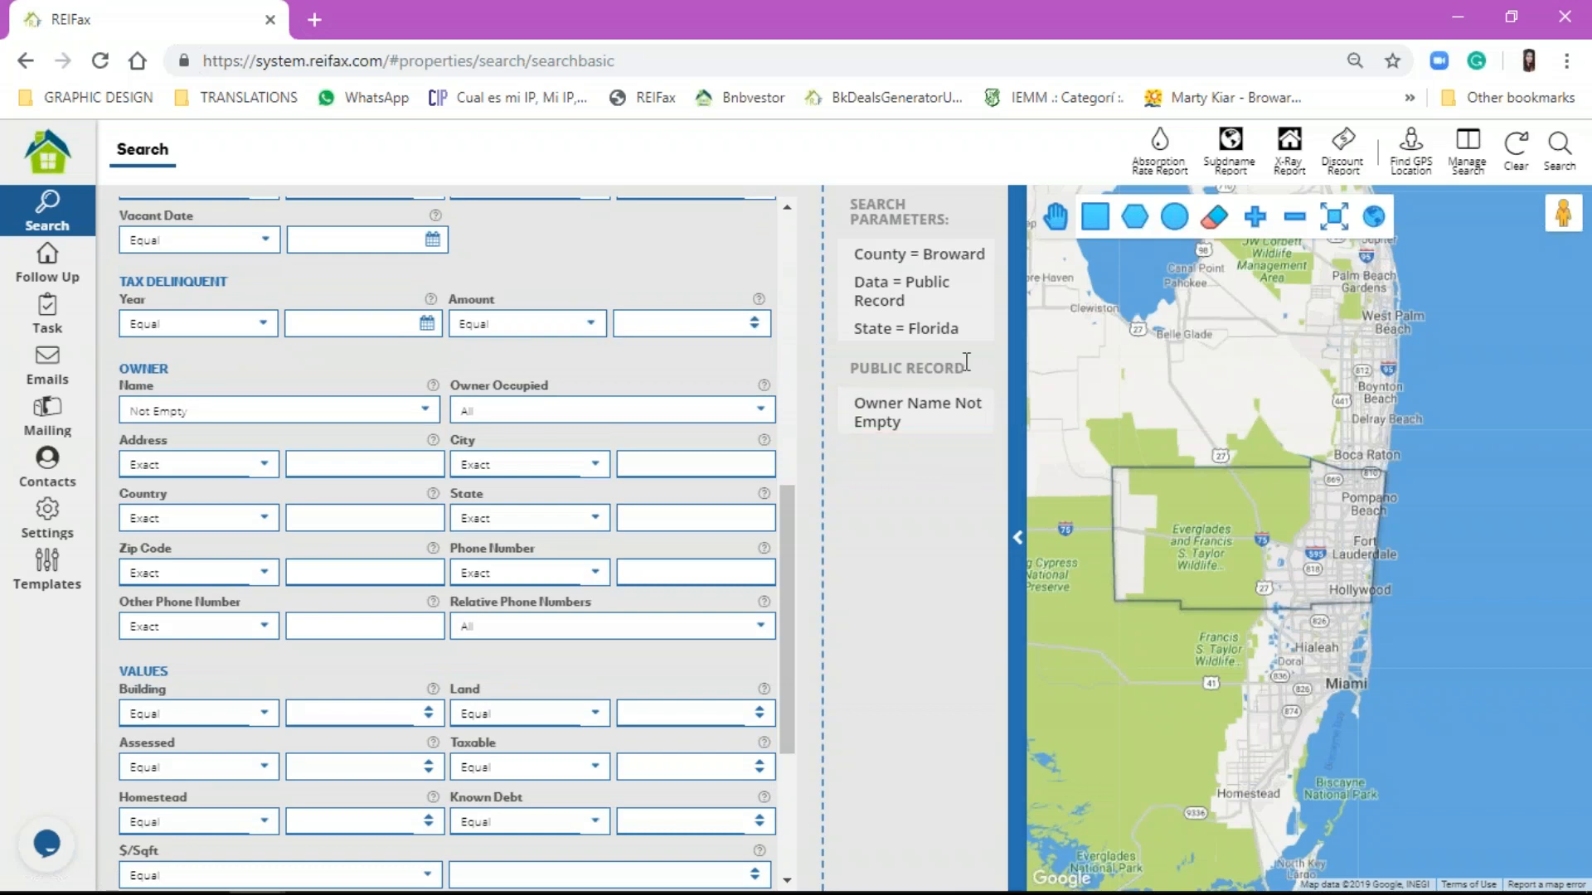
mouse_move(957, 427)
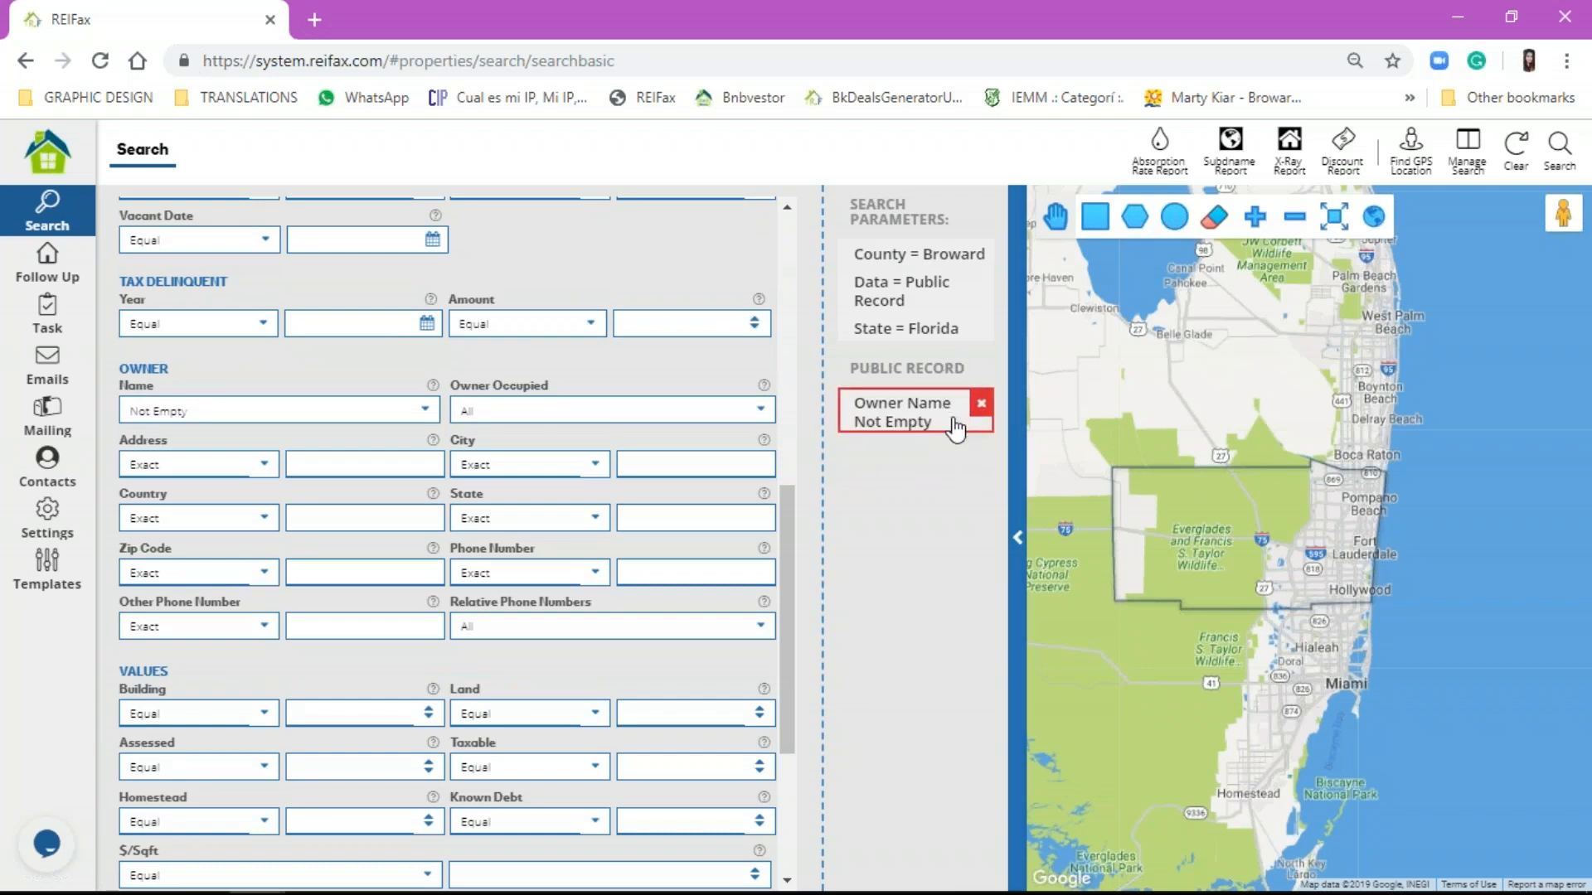
click(616, 415)
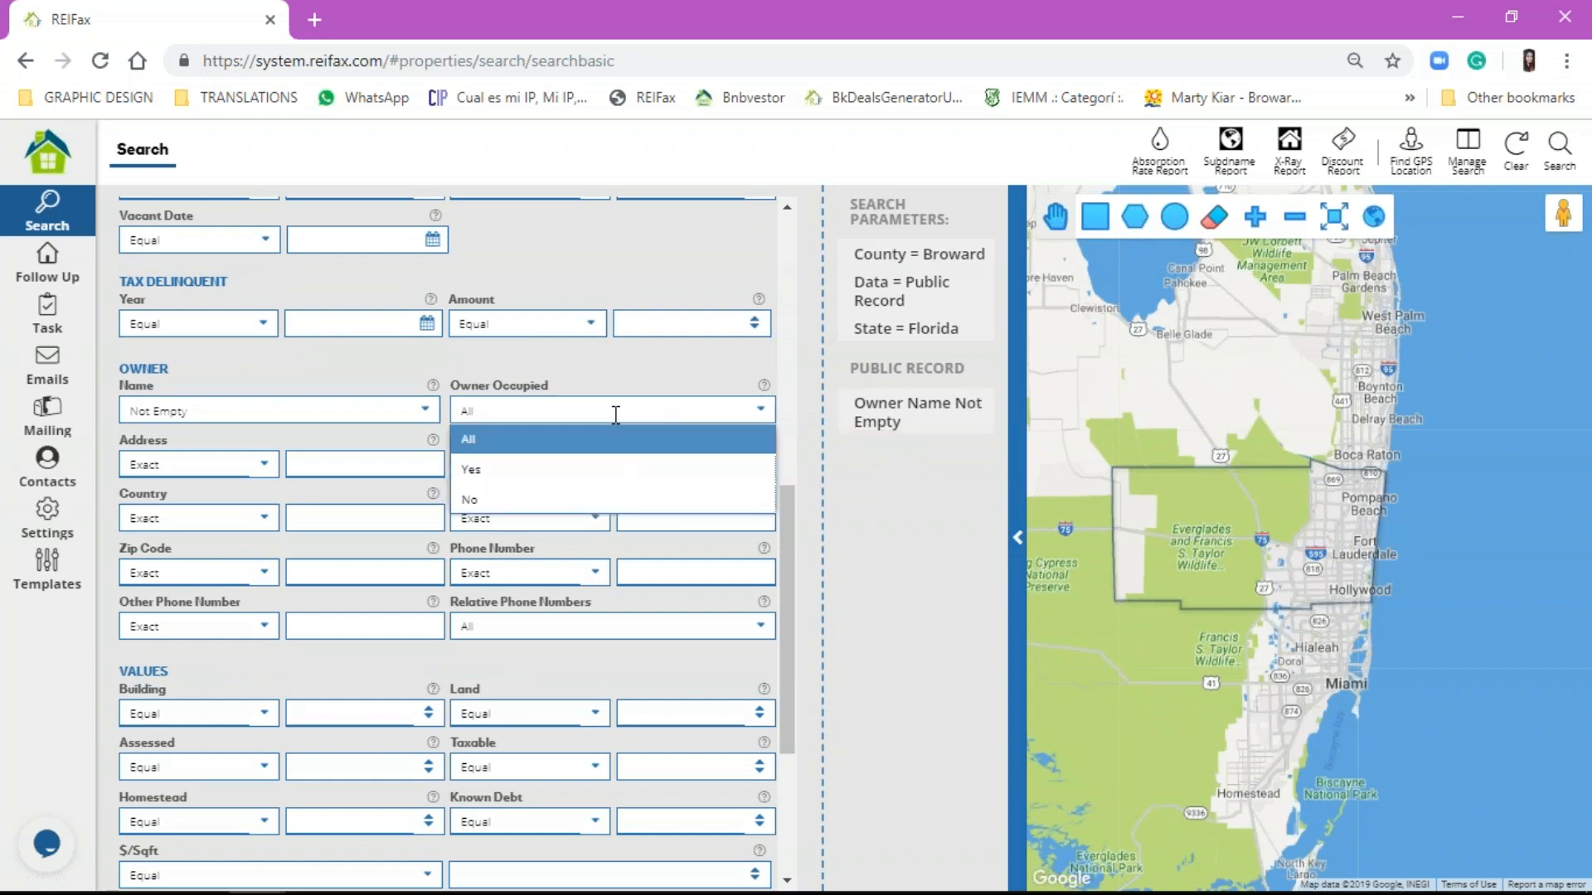
click(610, 500)
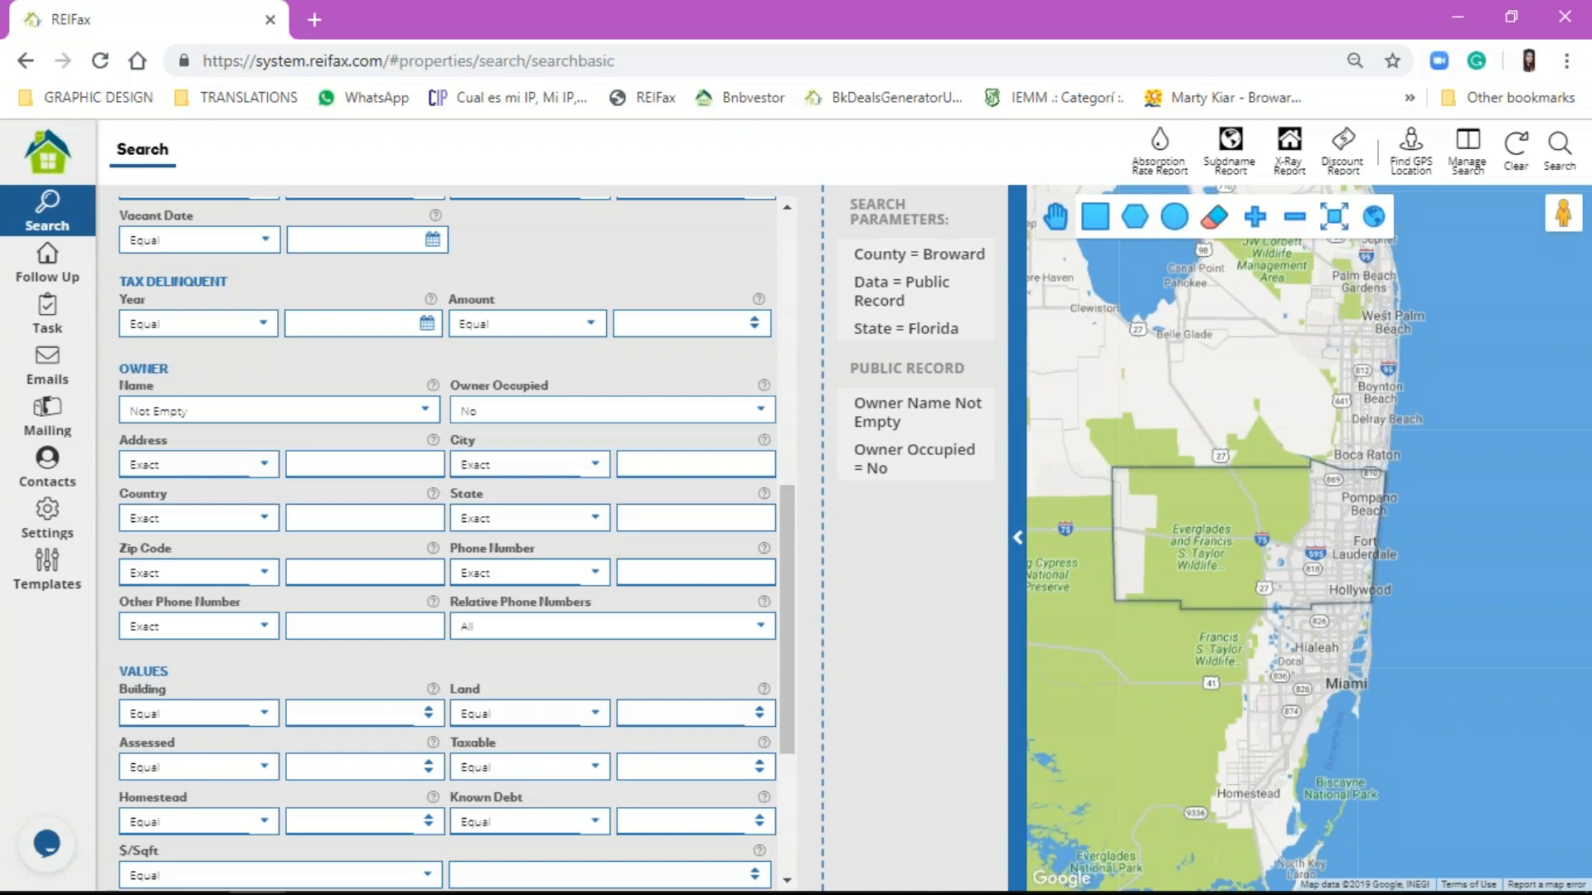
Step: Set the Phone Number operator to Not Empty
click(548, 572)
click(549, 754)
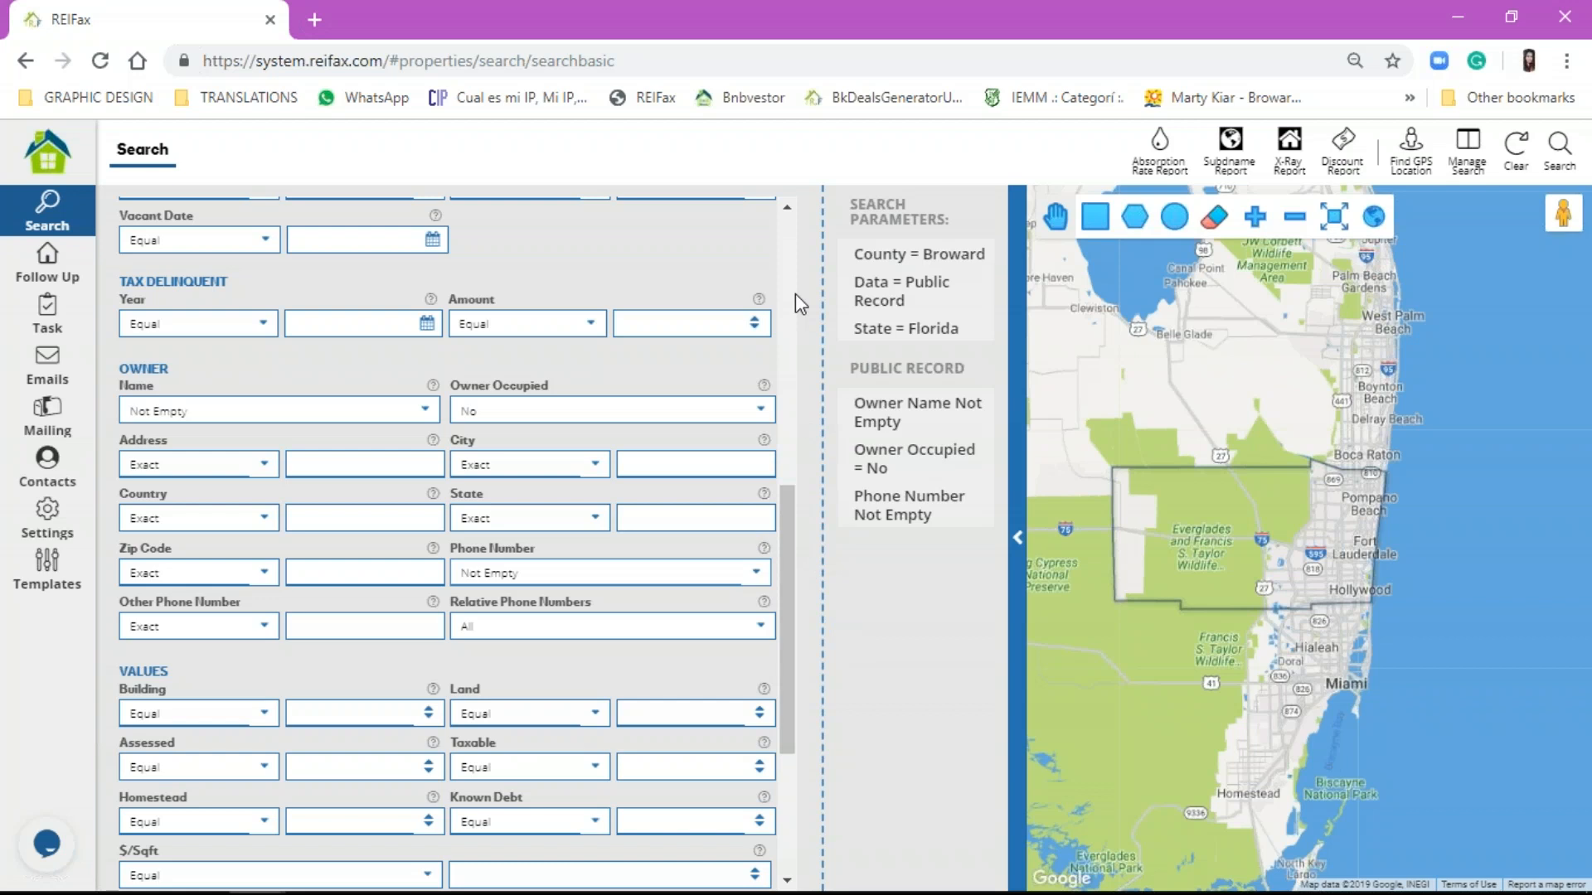
scroll(668, 557, up, 8)
scroll(671, 578, down, 1)
Step: Set the Public Record For Sale dropdown to No
scroll(671, 578, down, 1)
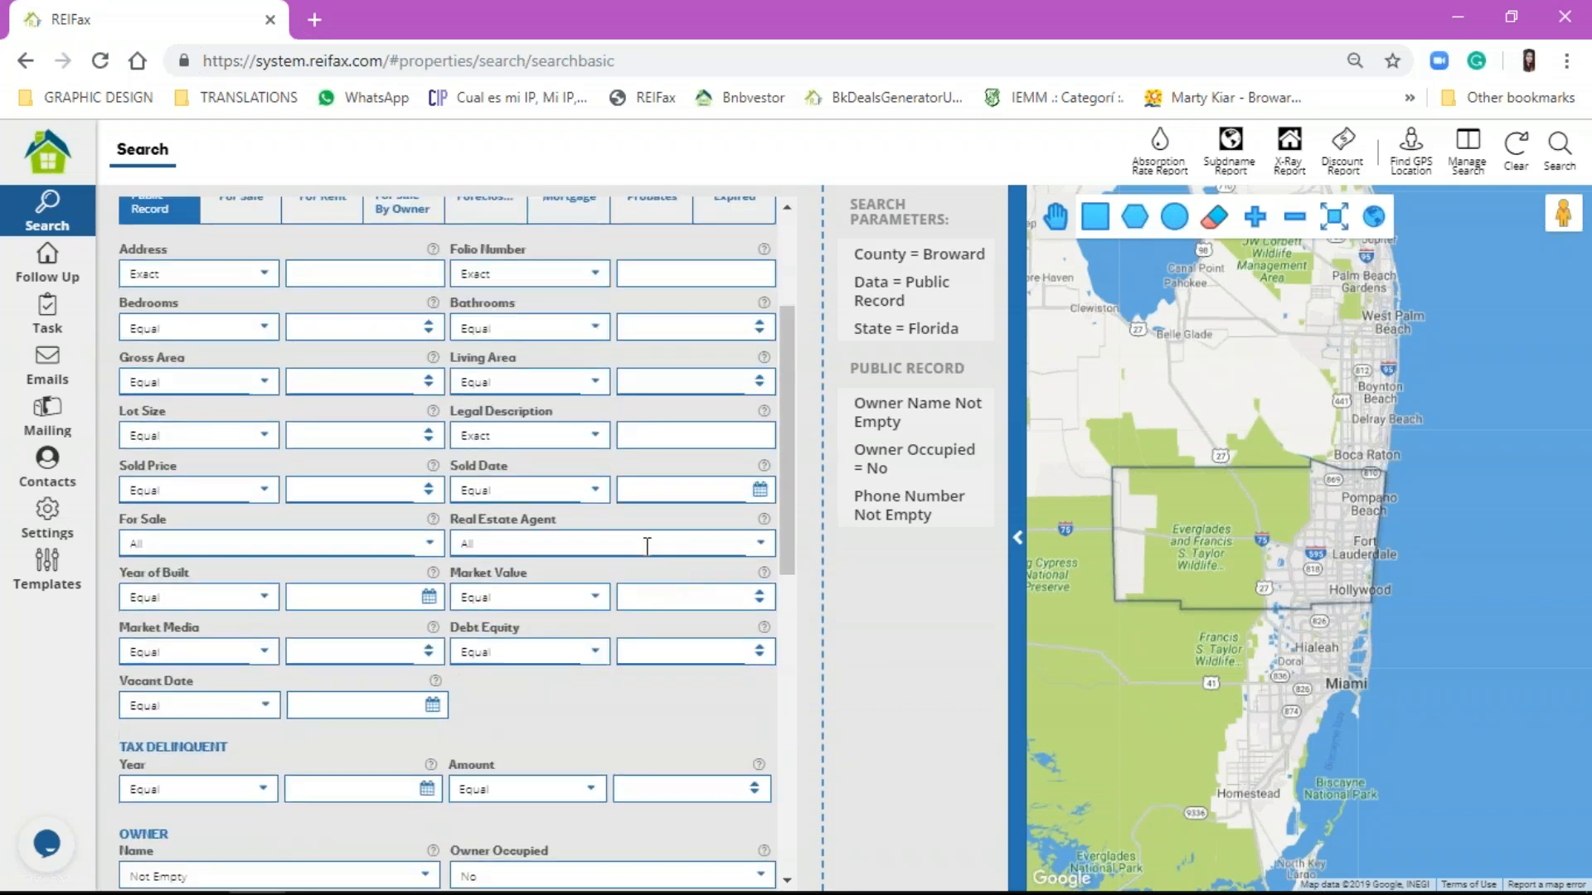
click(593, 543)
click(429, 543)
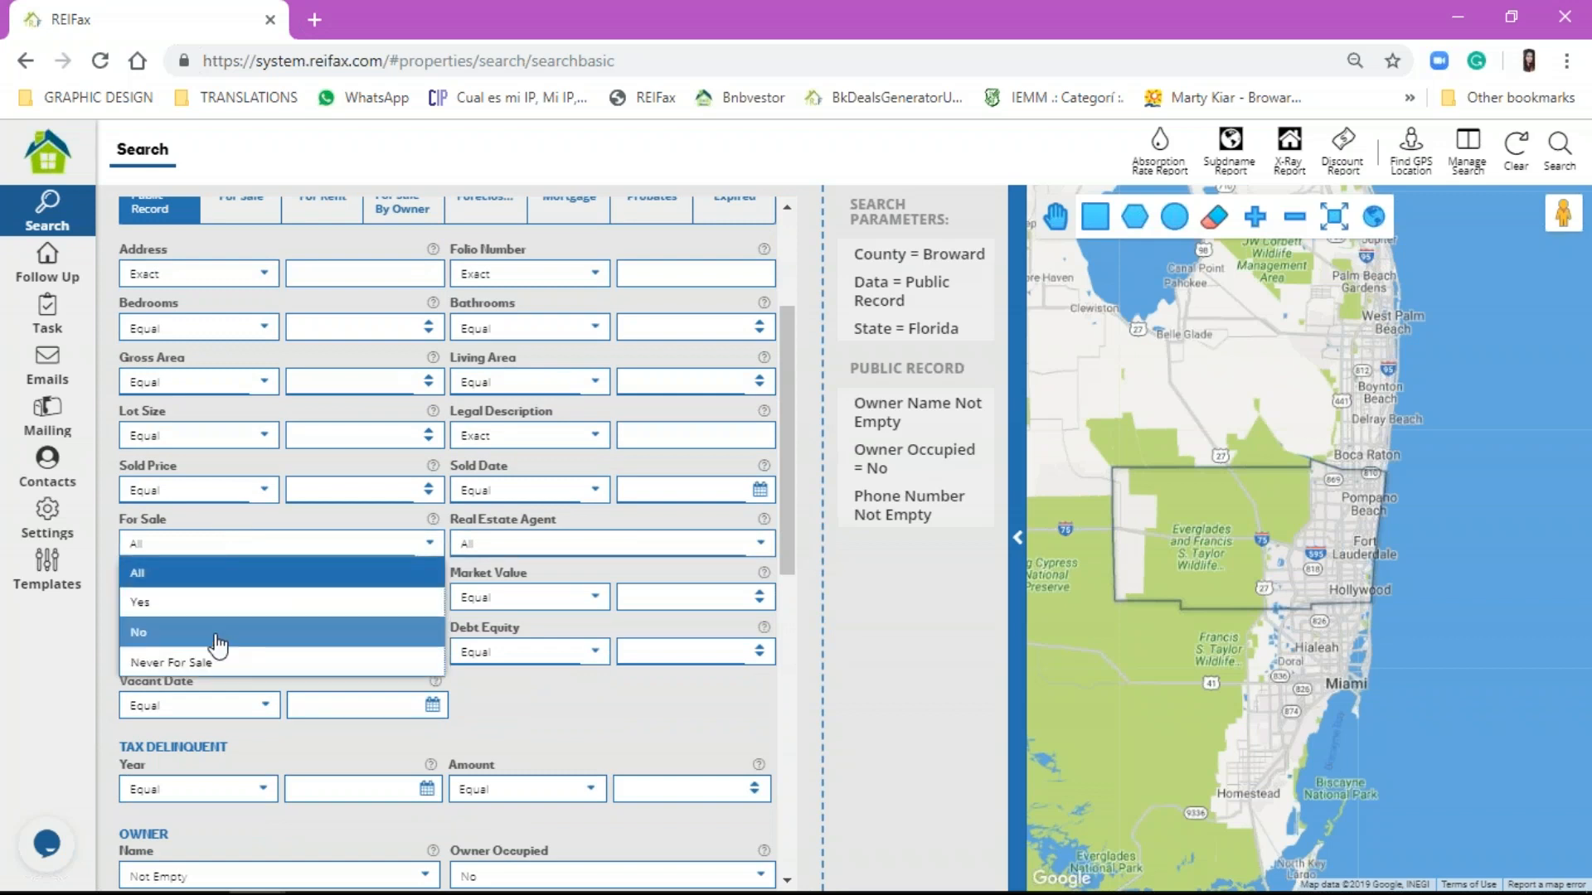
click(222, 632)
scroll(313, 643, down, 5)
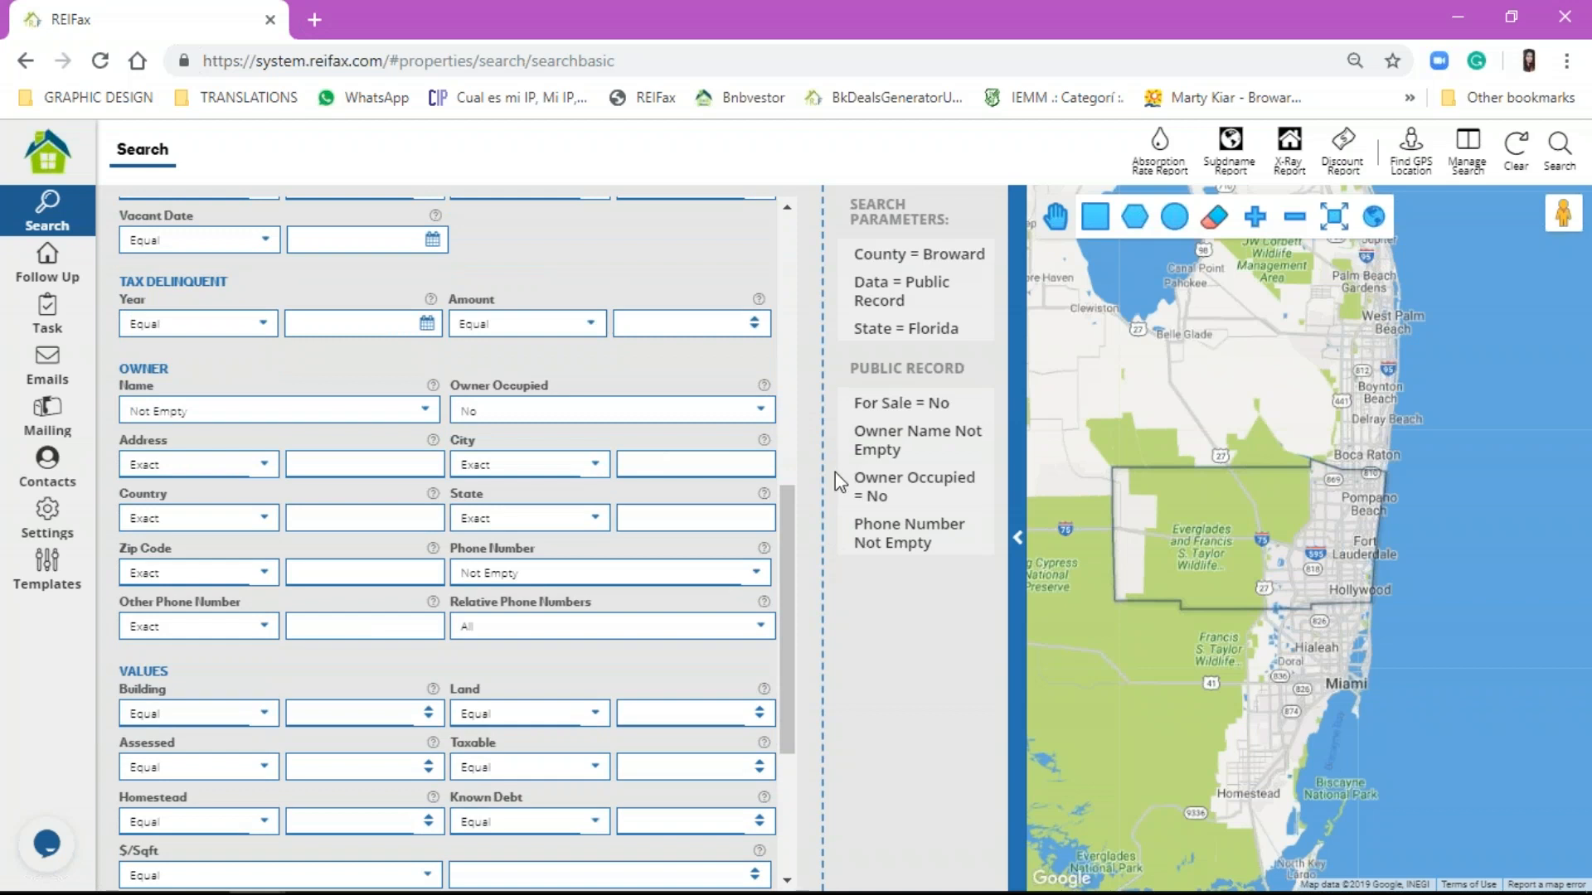
mouse_move(852, 557)
Step: Set the owner State filter to Multiple Not Contains and enter 'florida, fl'
click(539, 516)
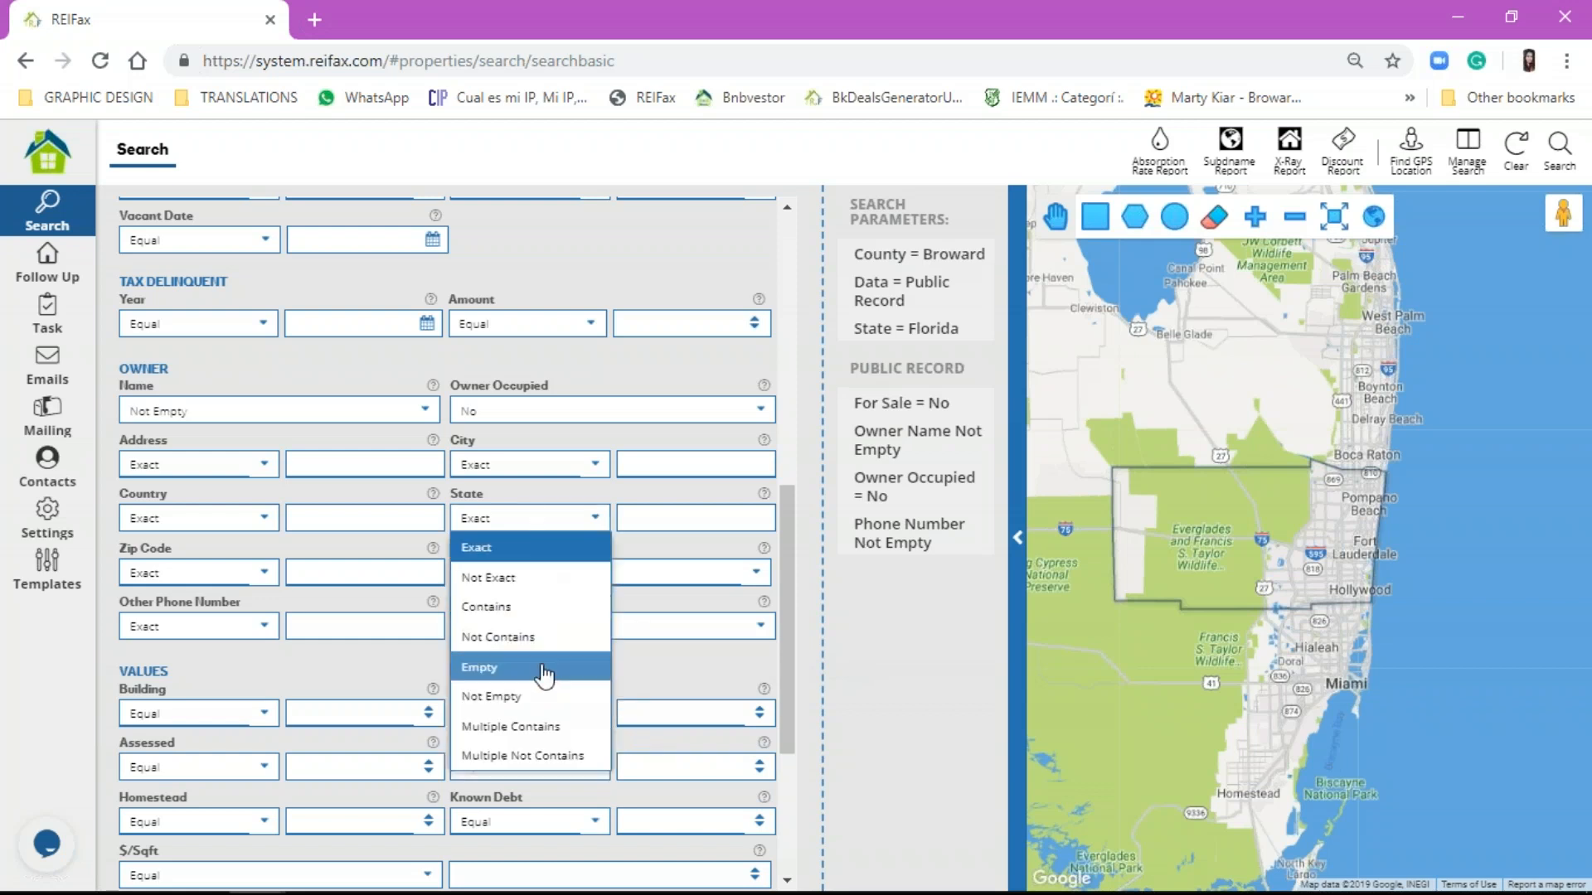
click(539, 756)
click(687, 511)
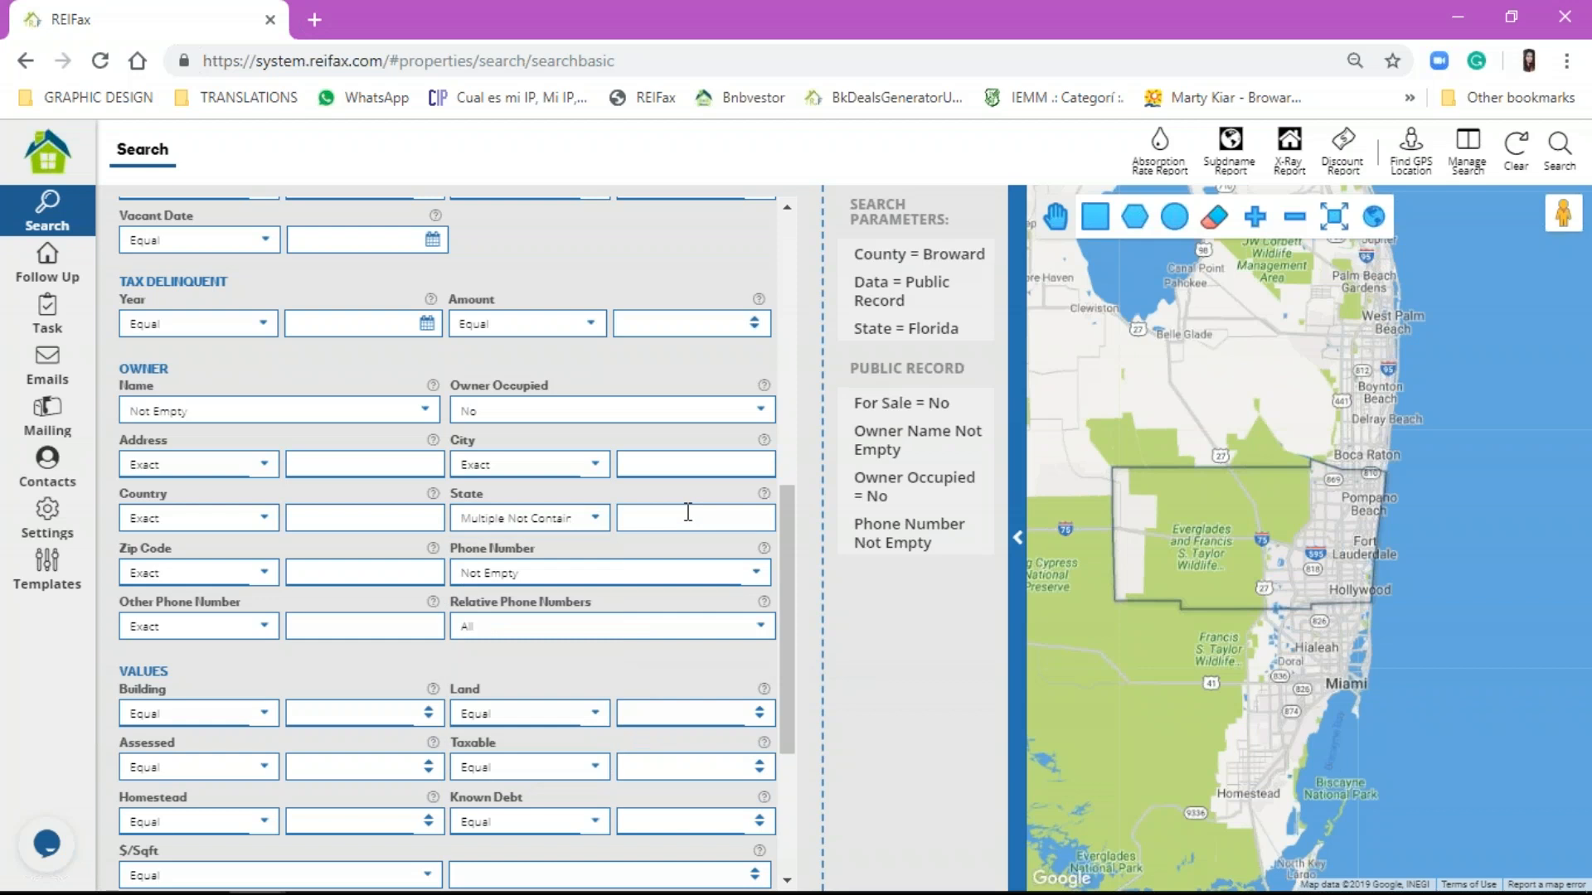
text(florida, fl)
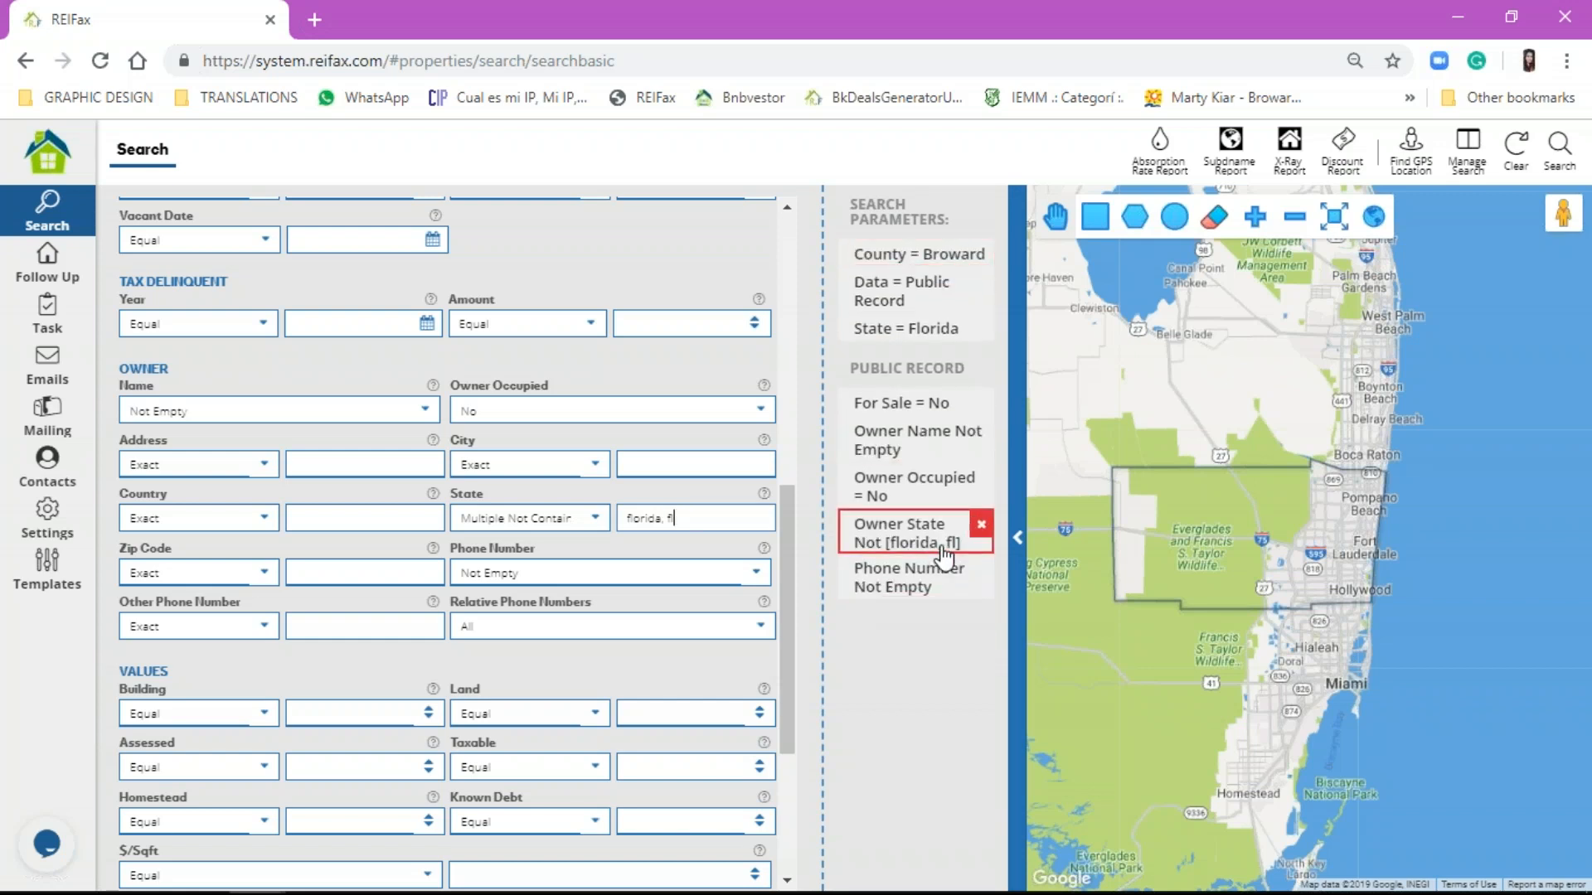
Step: Run the out-of-state owner search, review the result list, then clear all added filters
click(1557, 148)
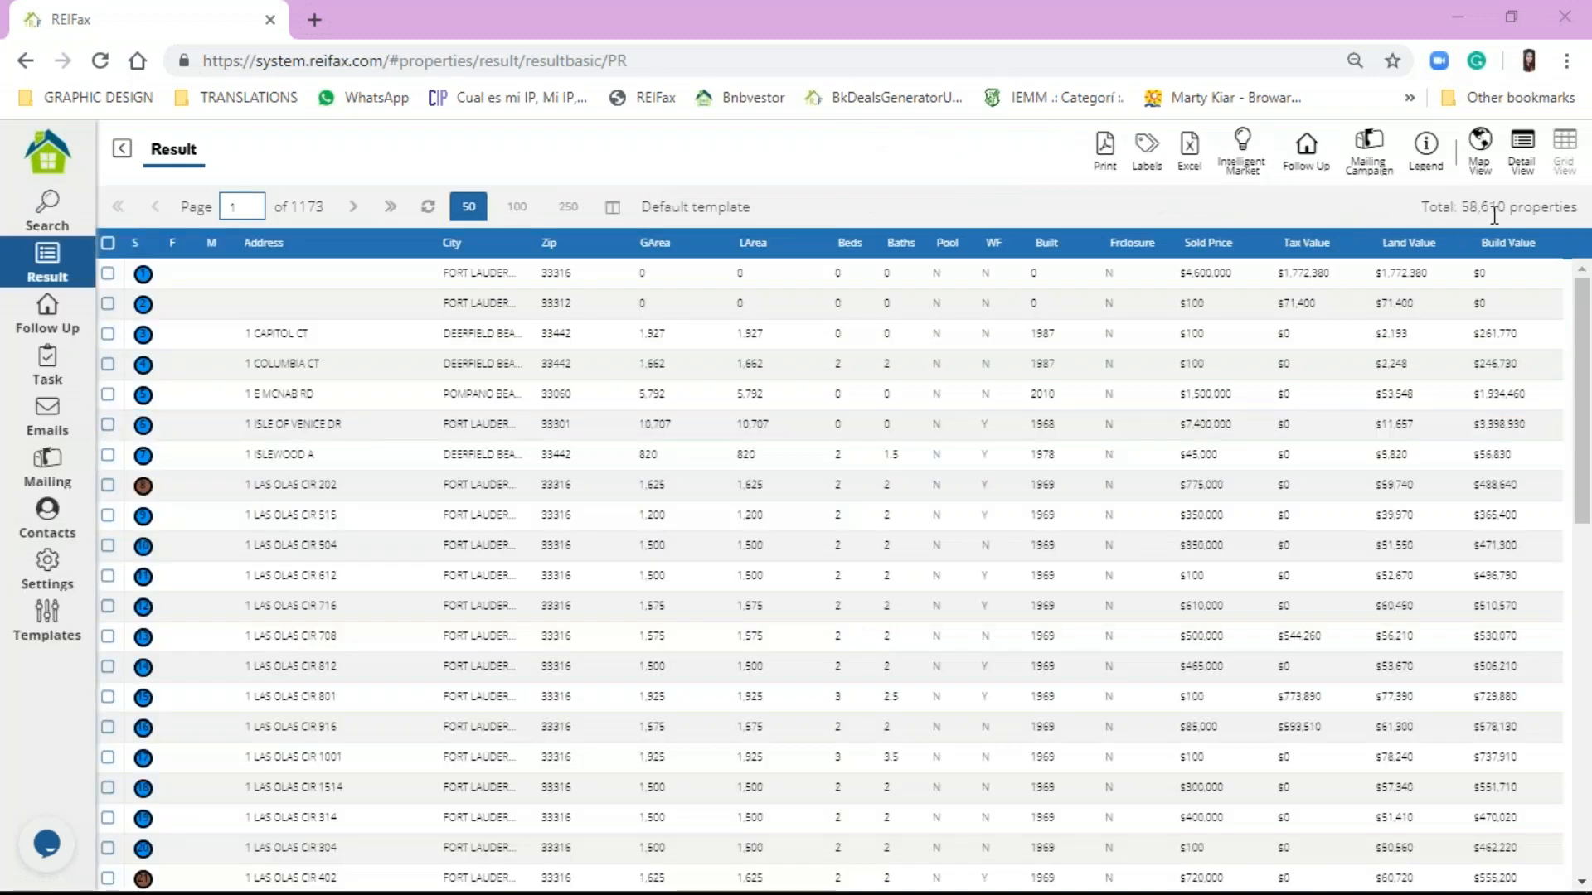
click(74, 239)
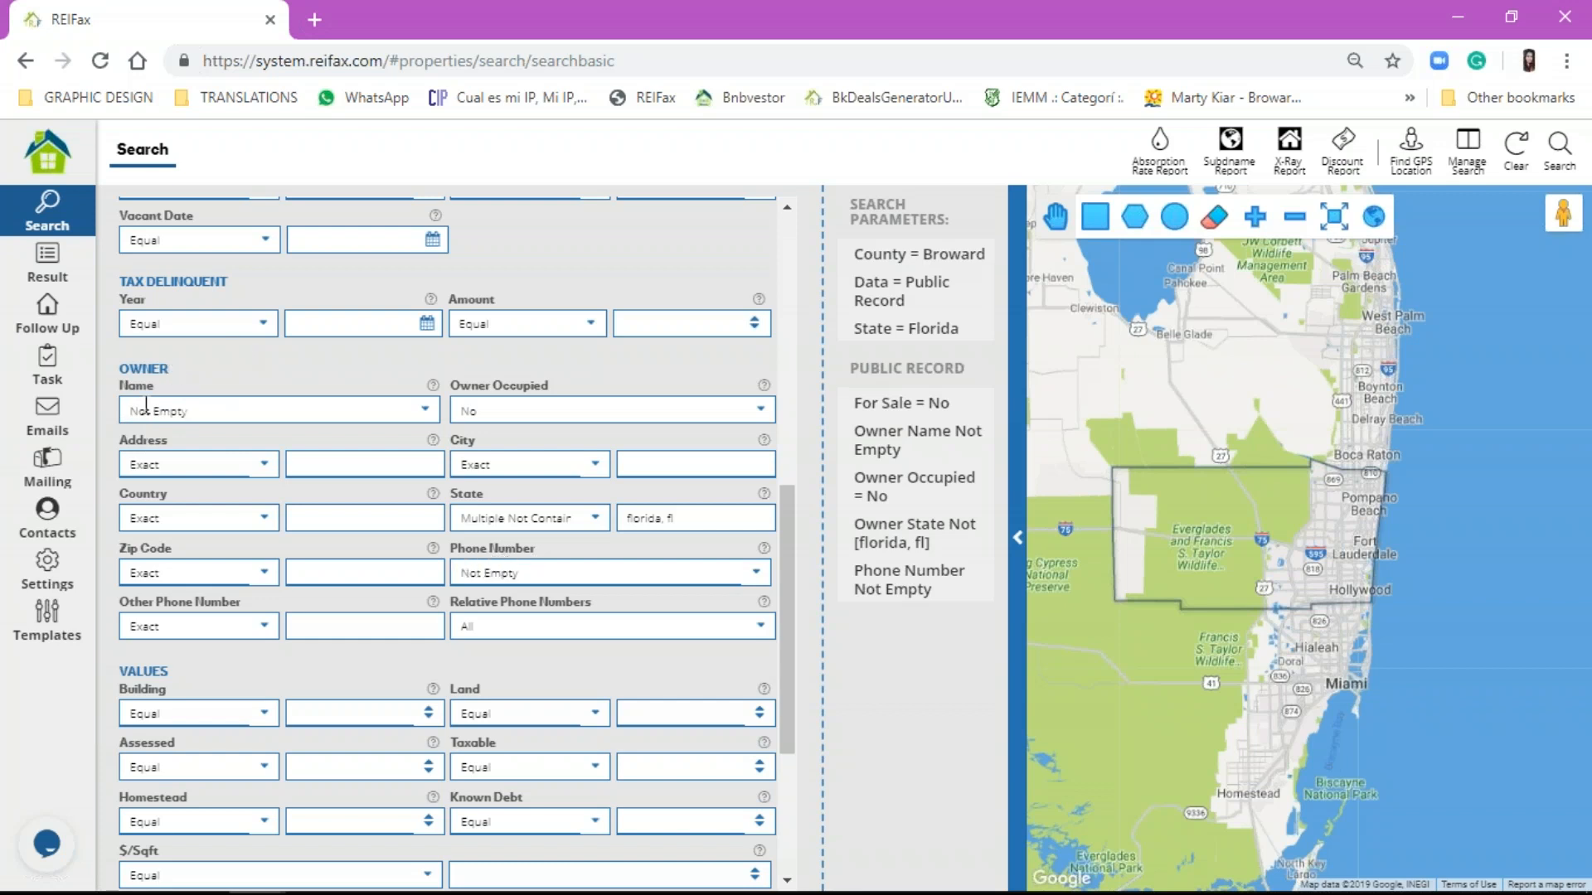
click(1514, 153)
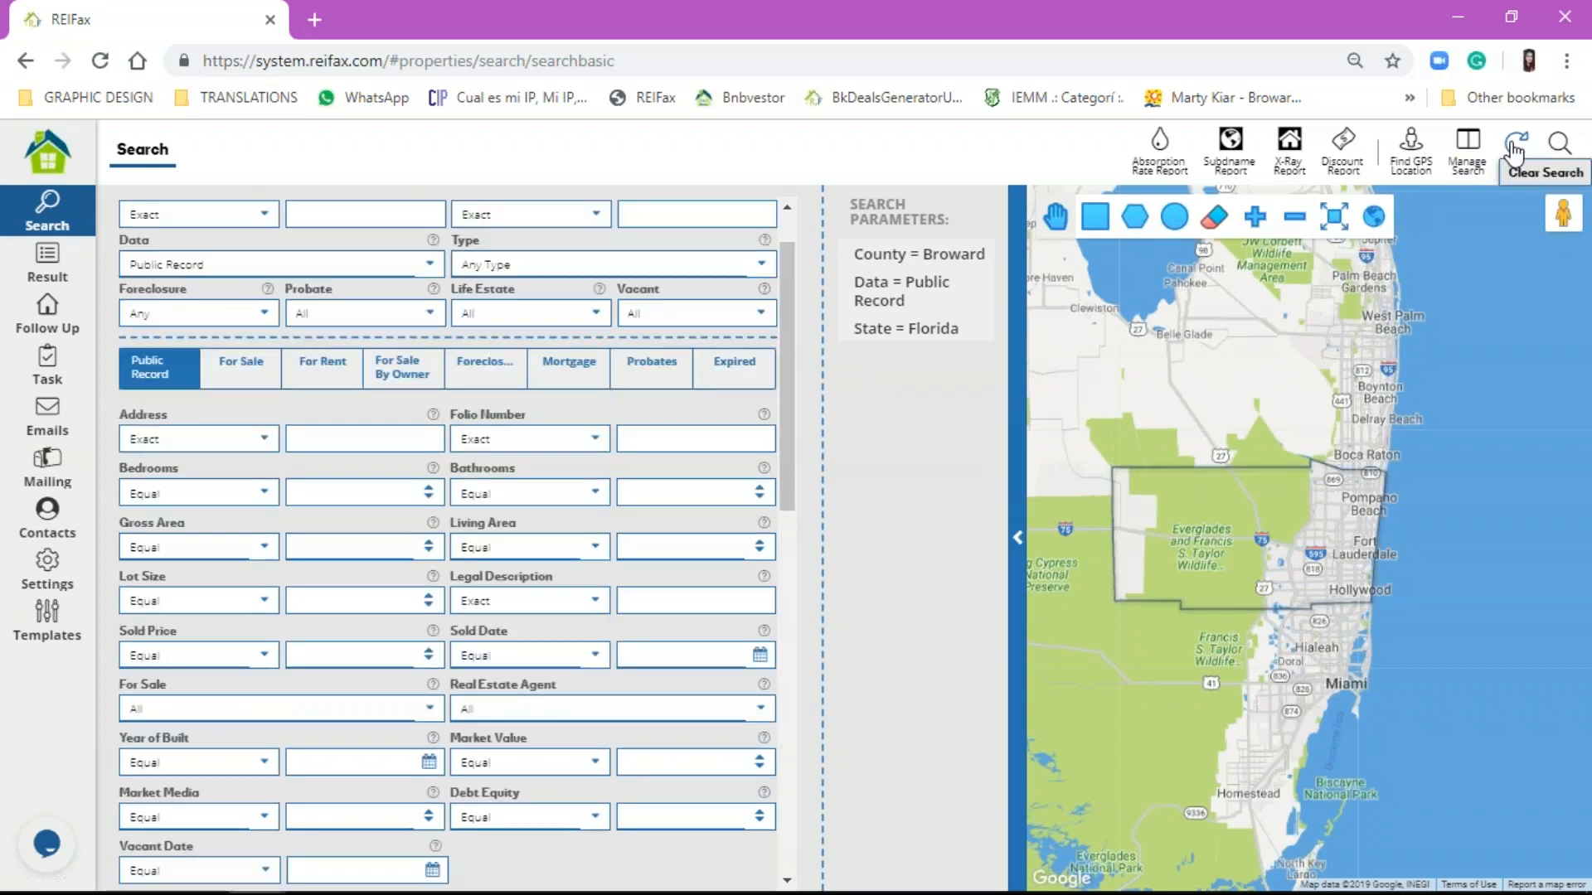
Step: Browse the saved searches list in Manage Search and move its window aside
mouse_move(1442, 886)
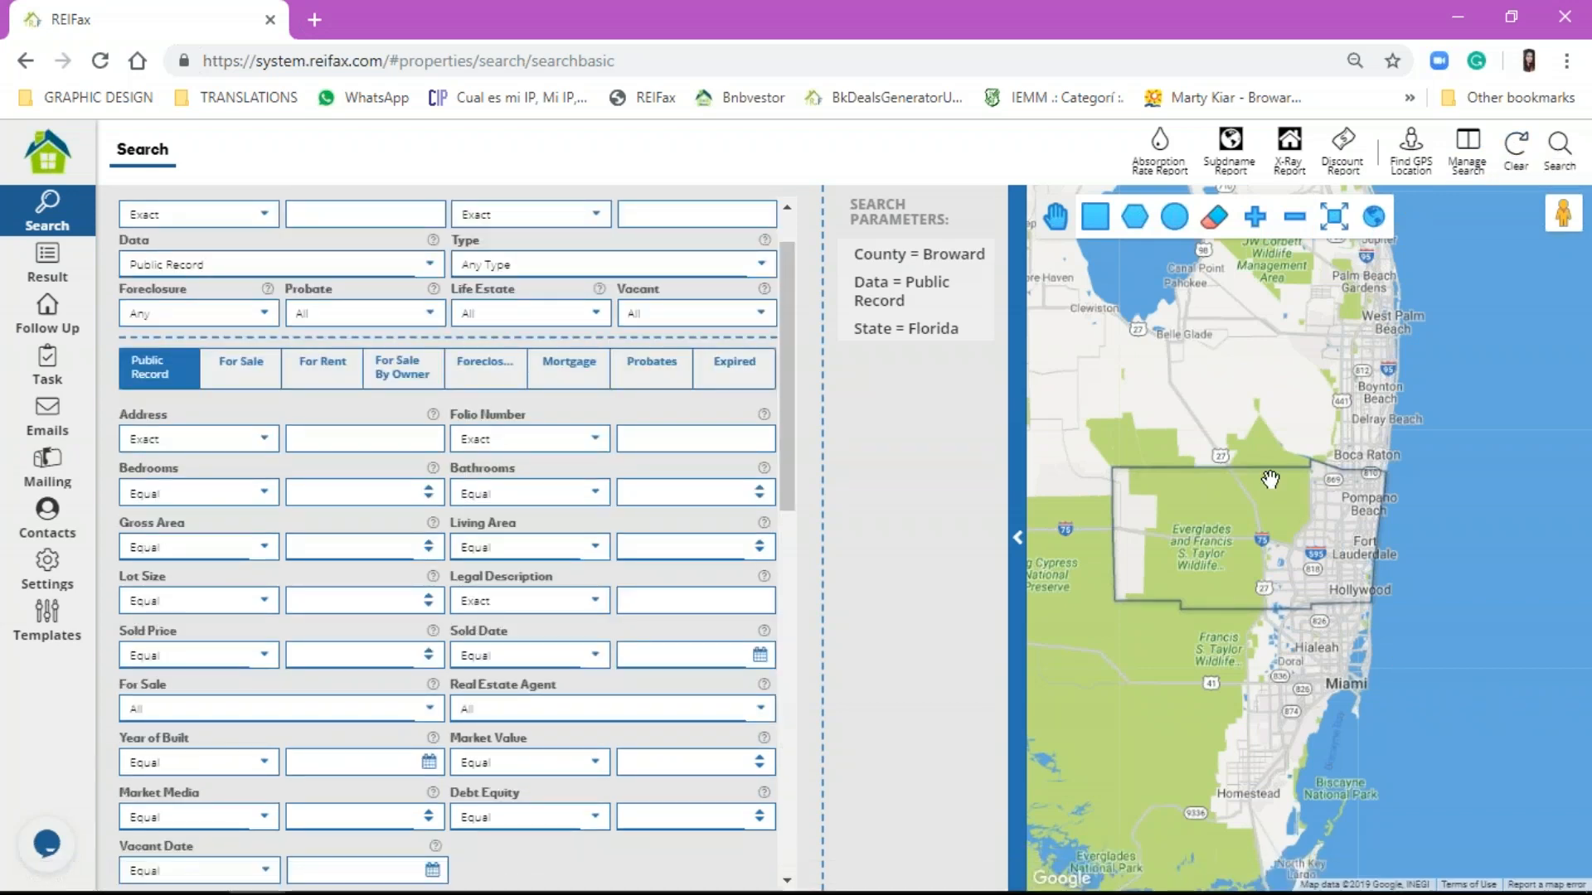
scroll(595, 421, up, 1)
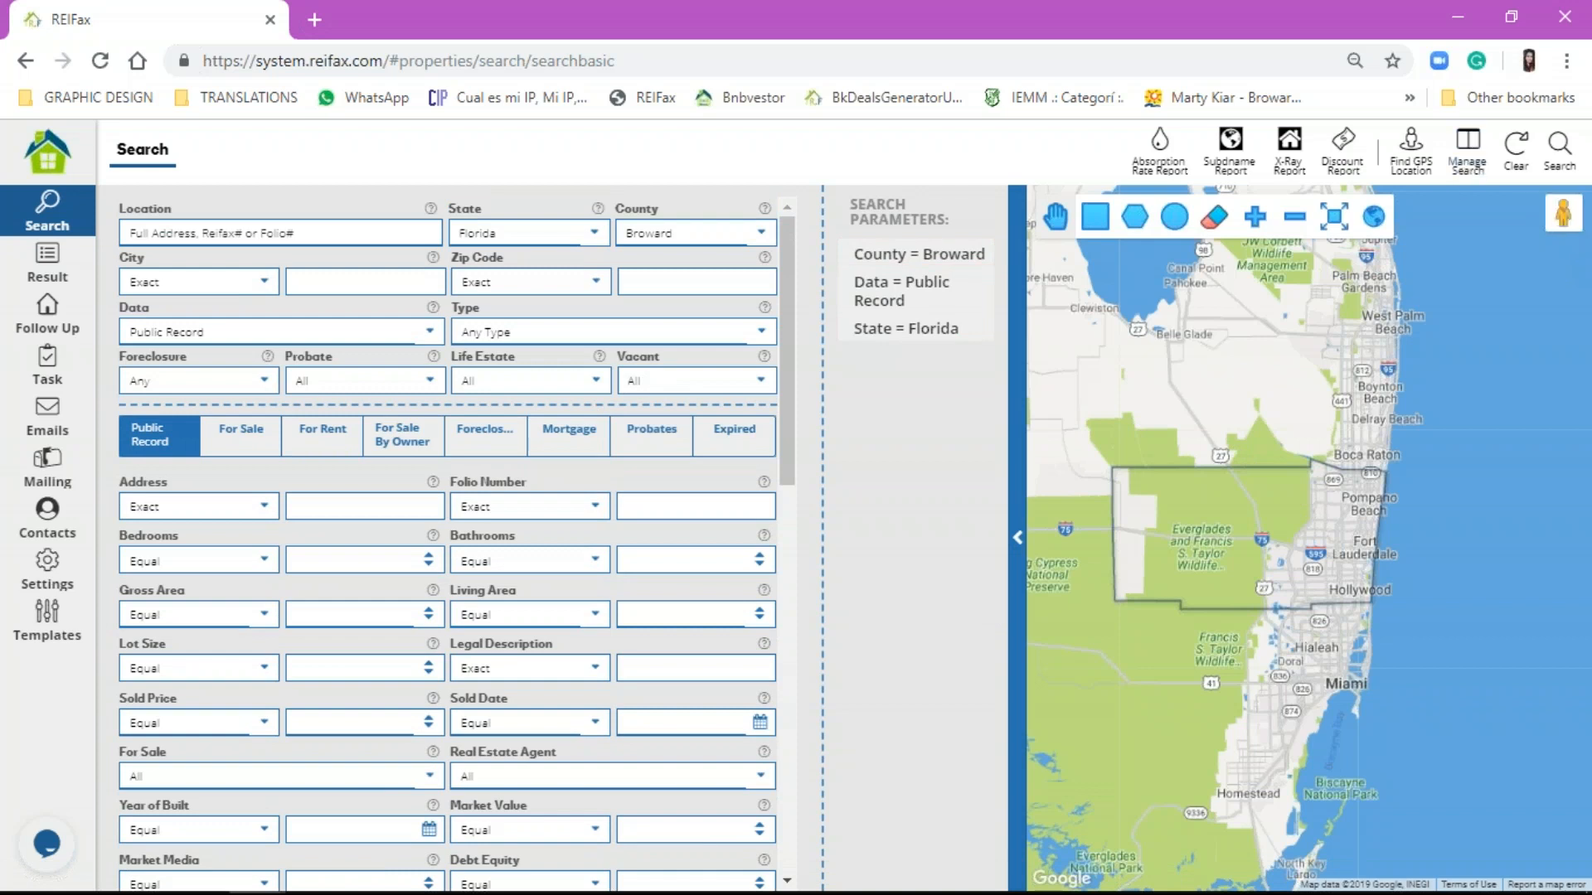
click(1469, 157)
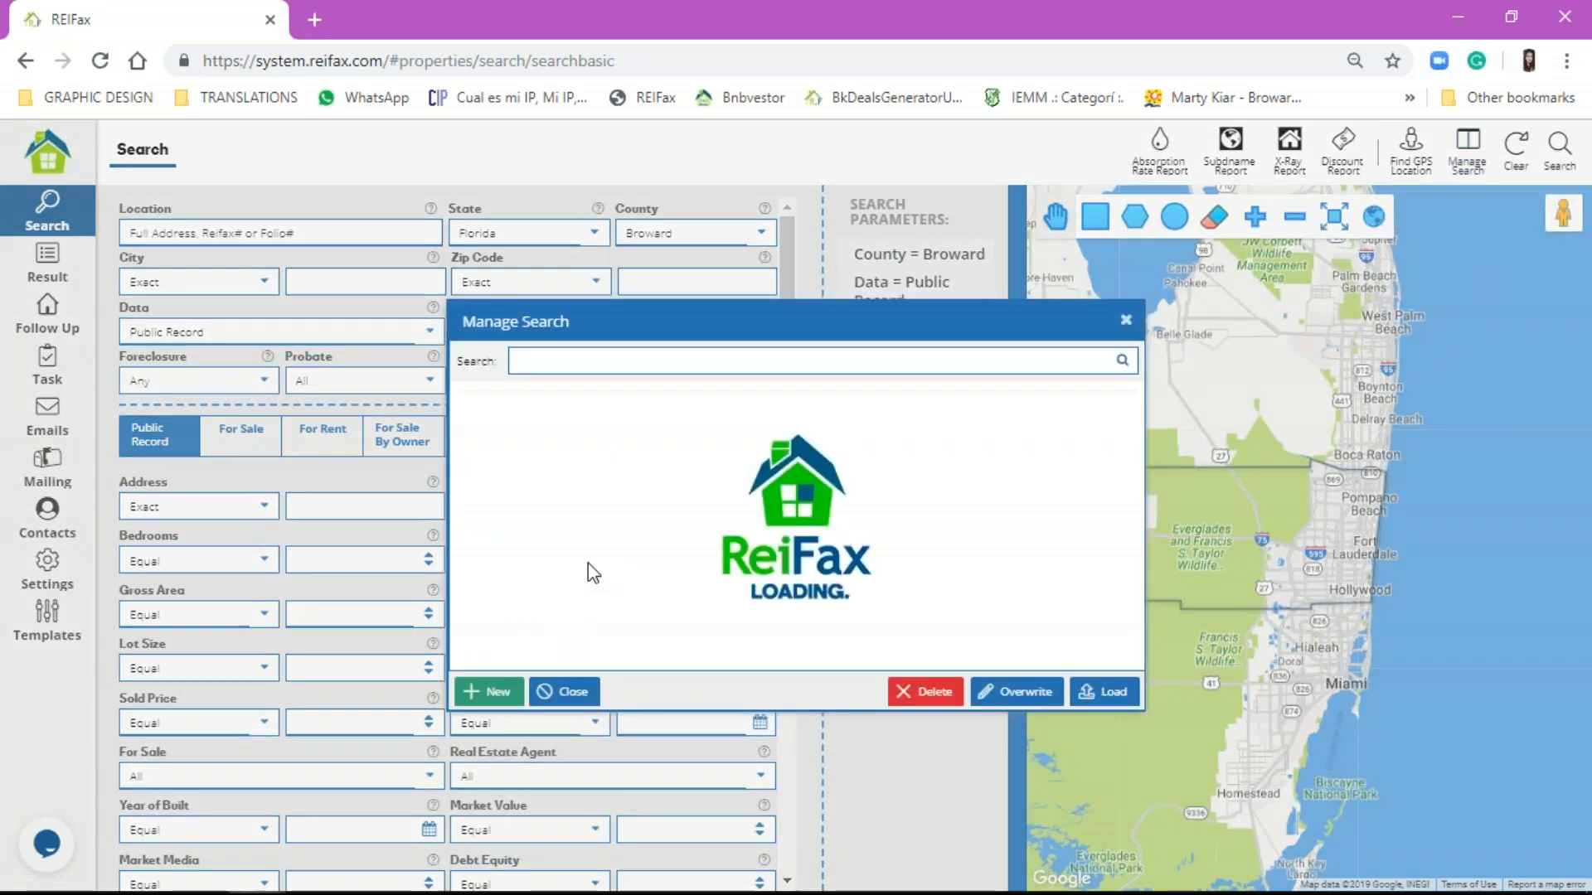
scroll(780, 531, down, 10)
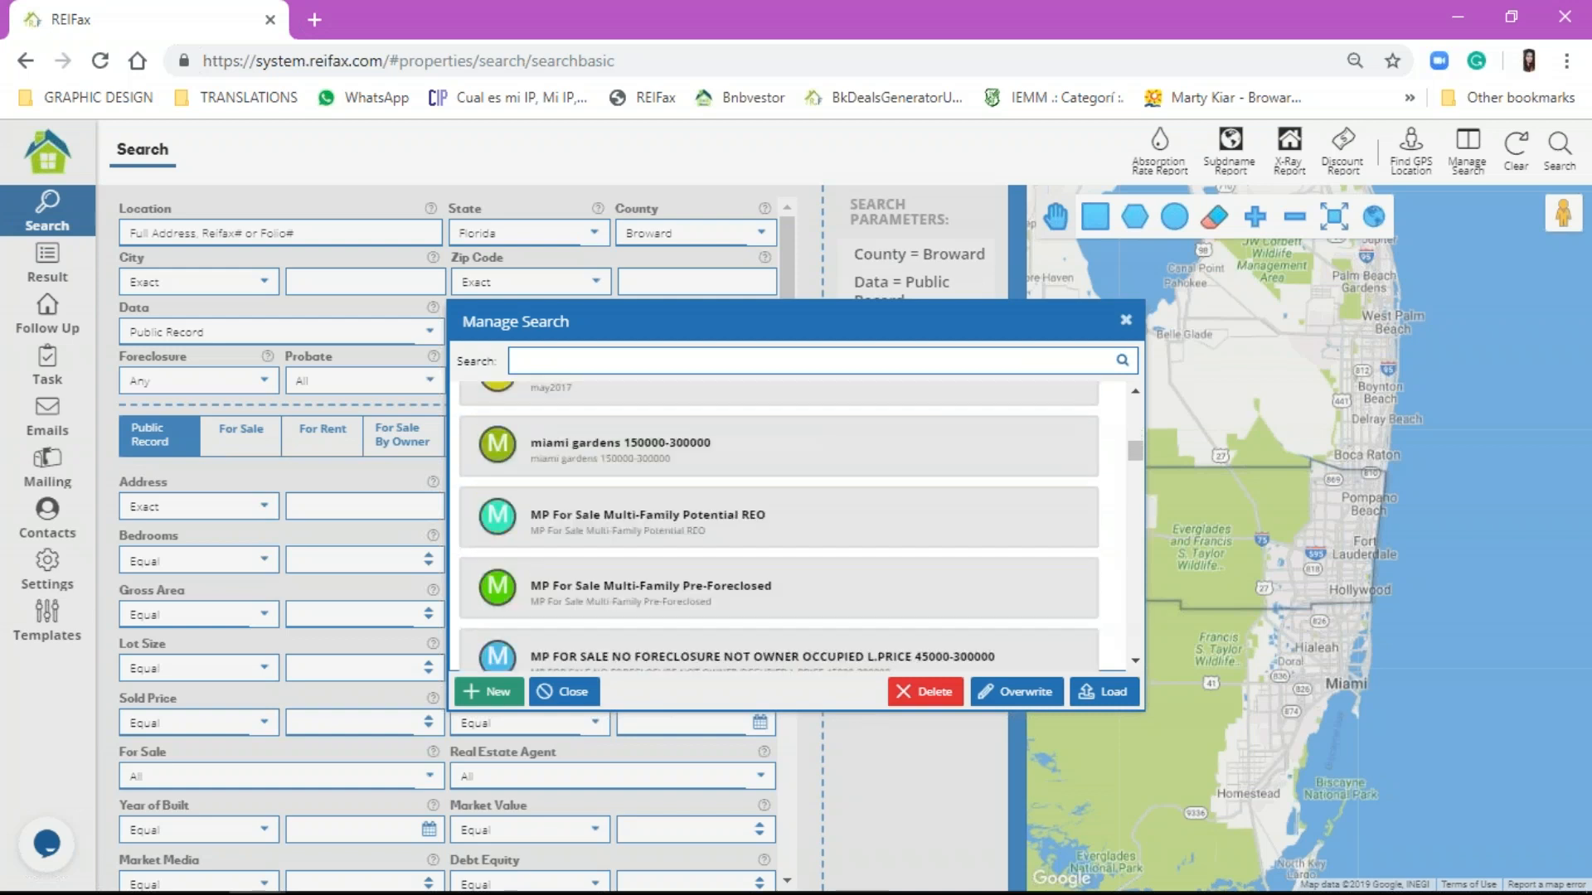
scroll(779, 526, down, 10)
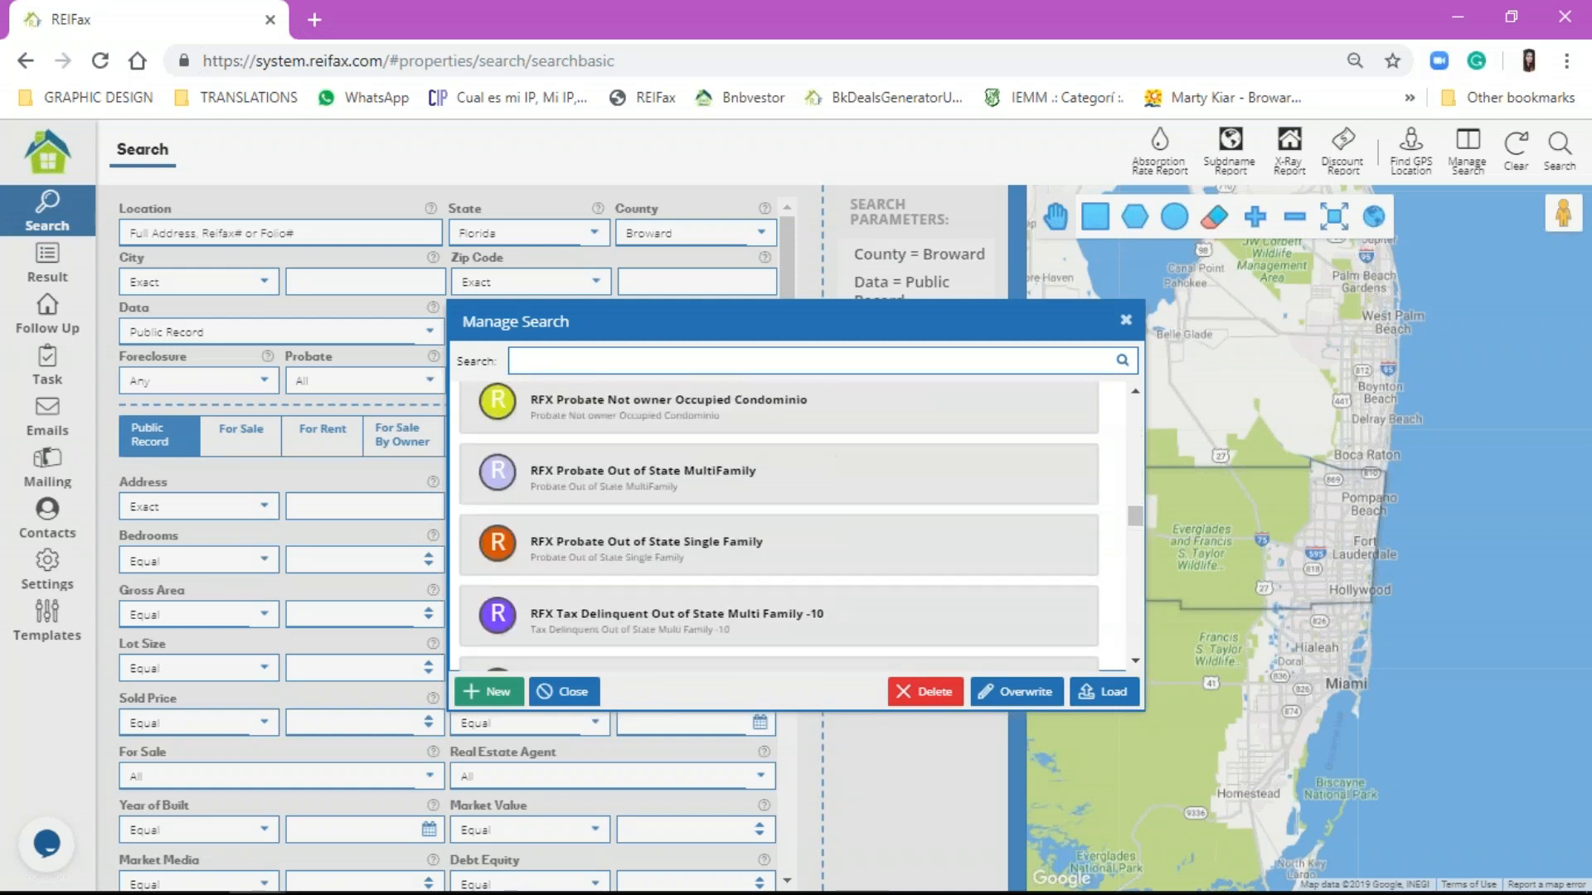
scroll(779, 526, up, 2)
scroll(779, 527, up, 4)
scroll(779, 526, down, 2)
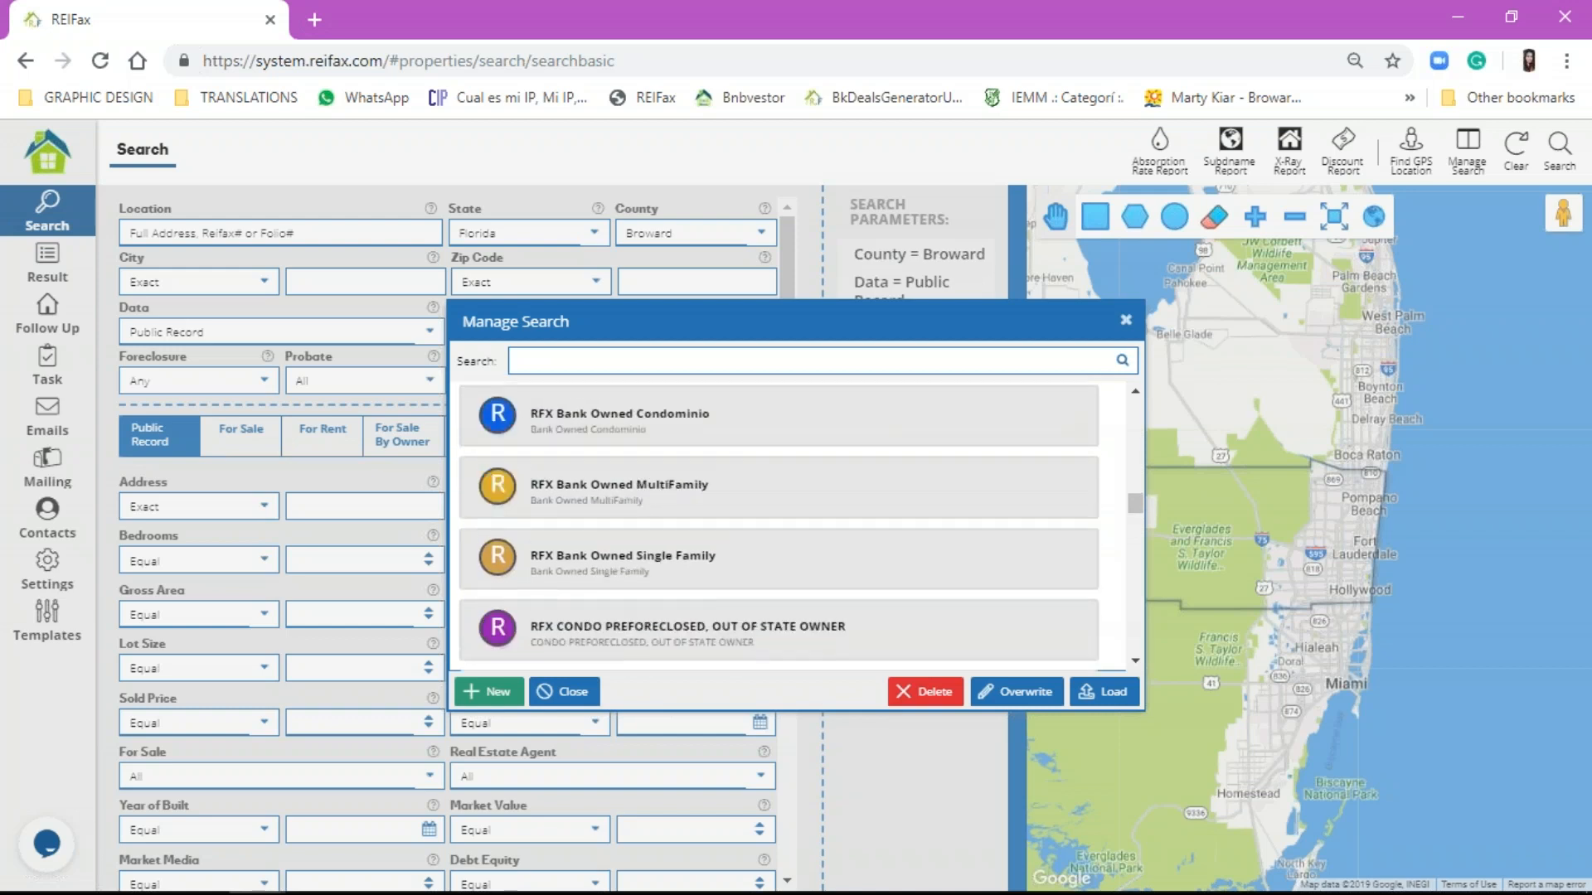
drag(597, 320, 972, 189)
Step: Close saved searches and set Data to For Sale and Type to Single Family, leaving zip empty
click(1503, 191)
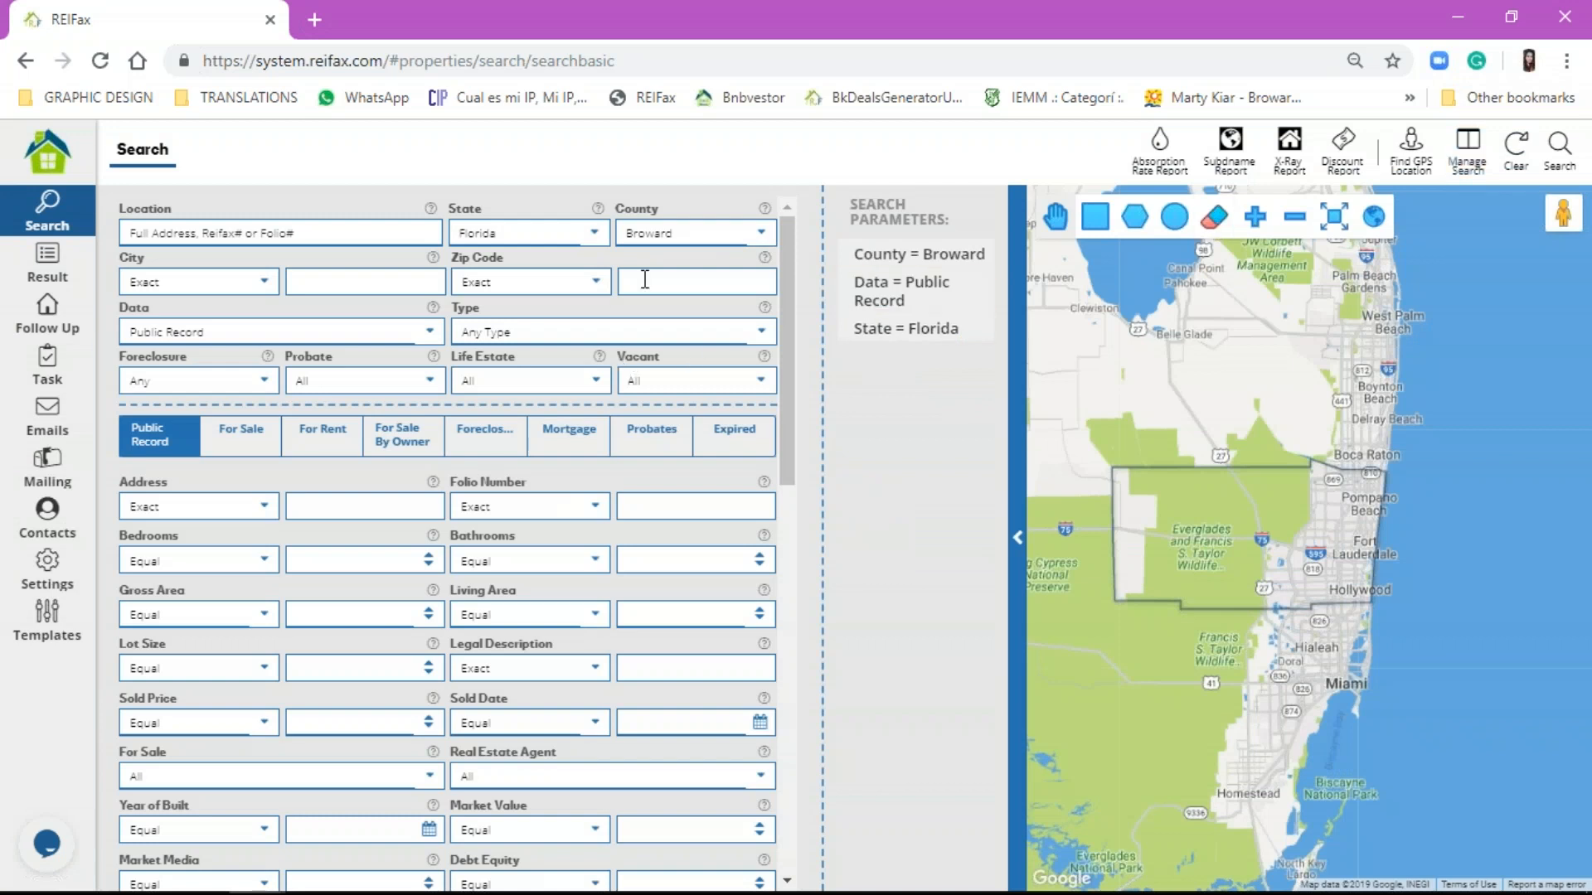
click(270, 332)
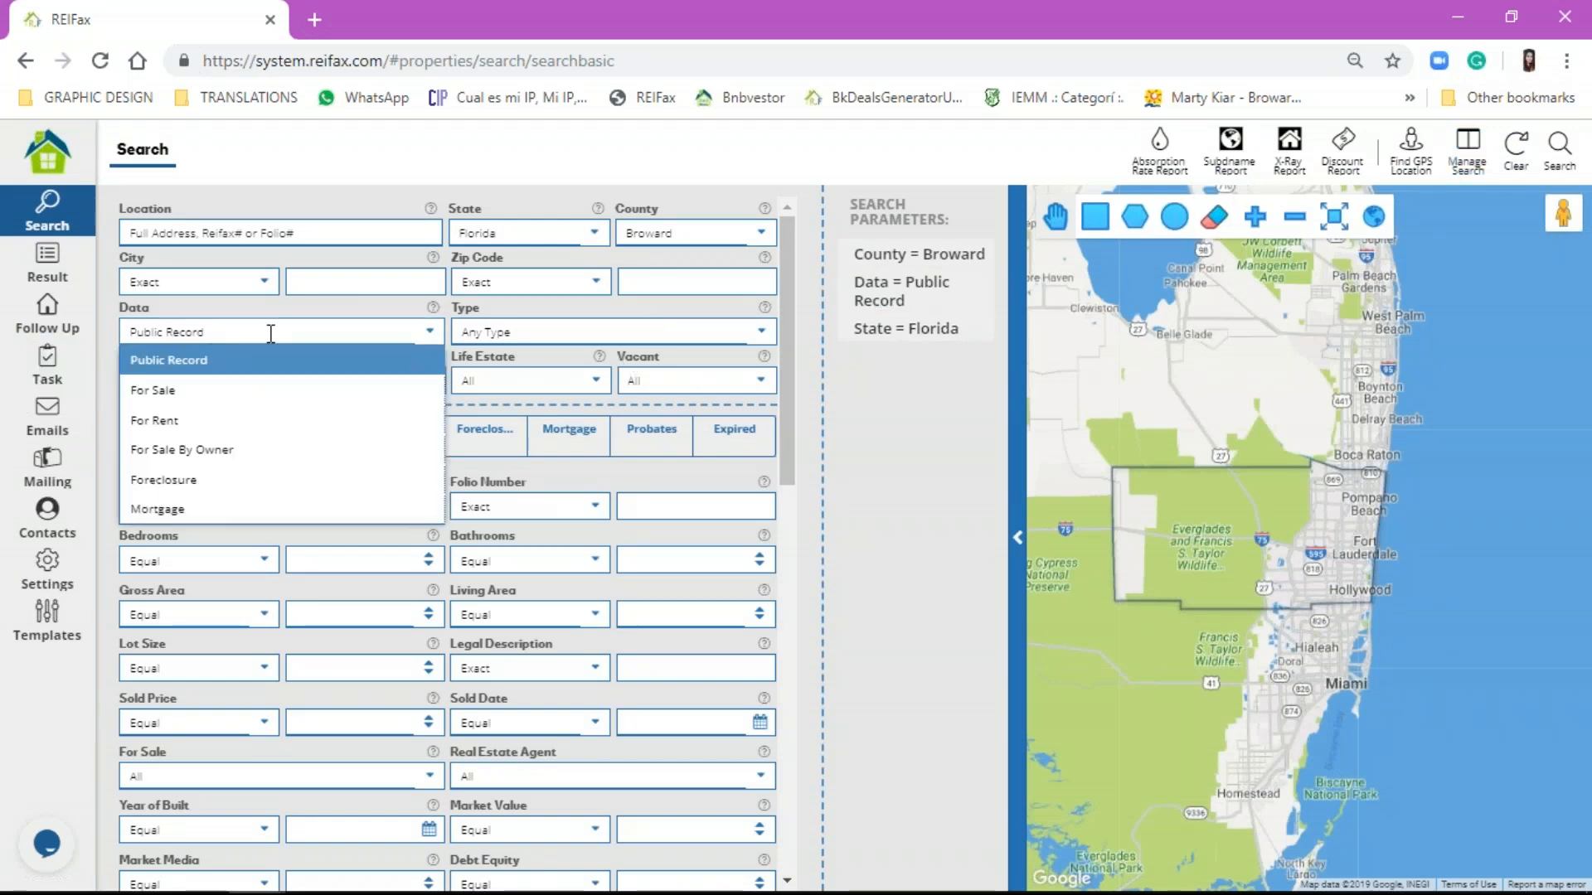
click(217, 390)
click(614, 331)
click(613, 390)
click(675, 283)
text(33325)
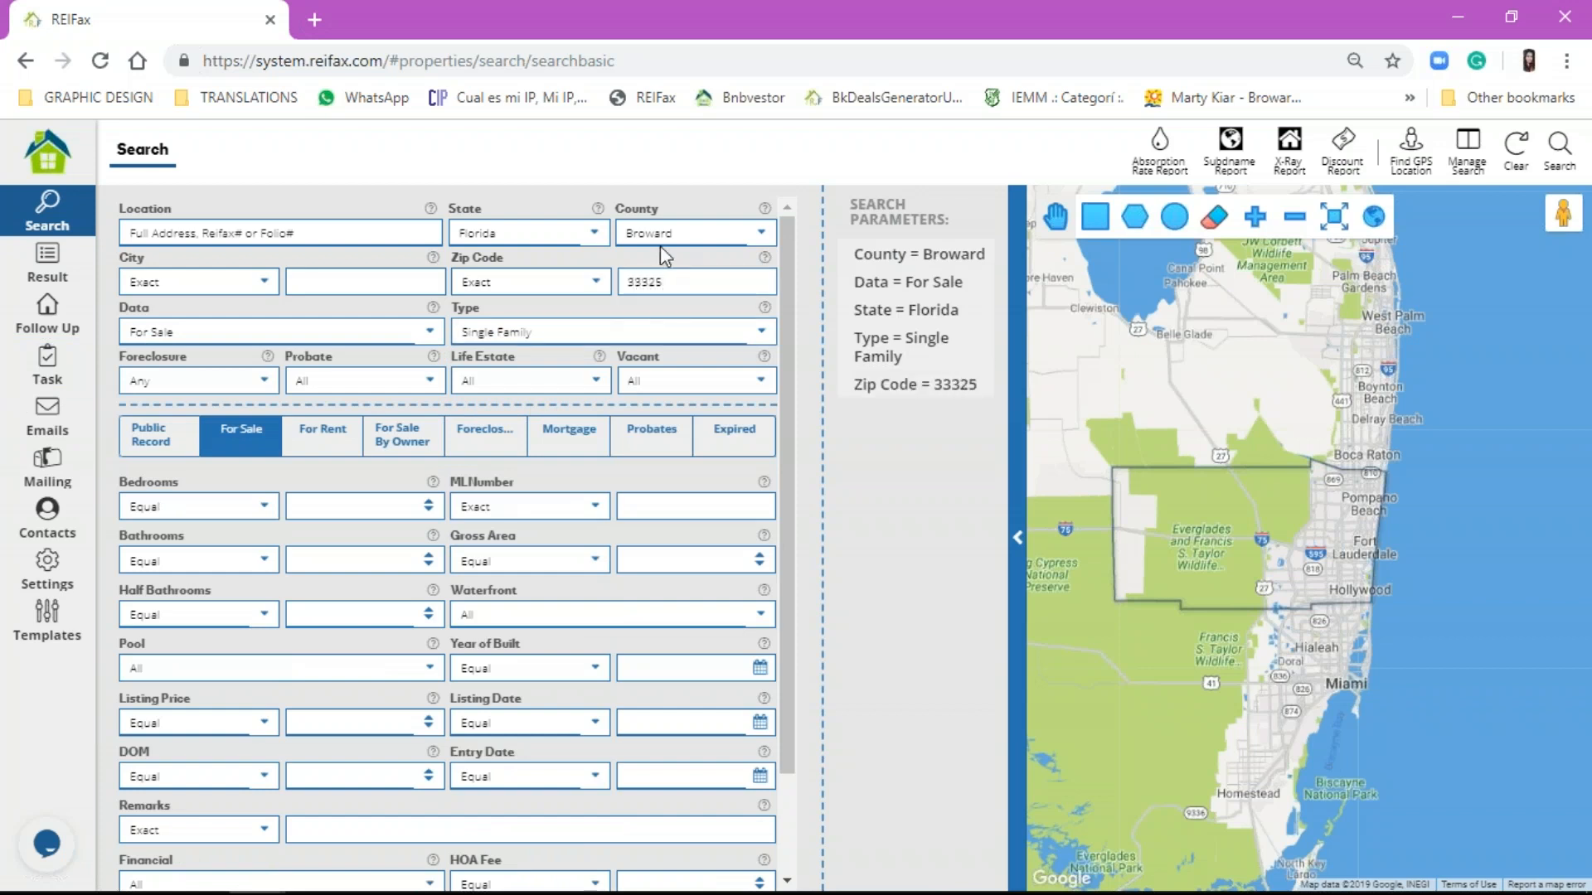
double_click(663, 273)
key(BackSpace)
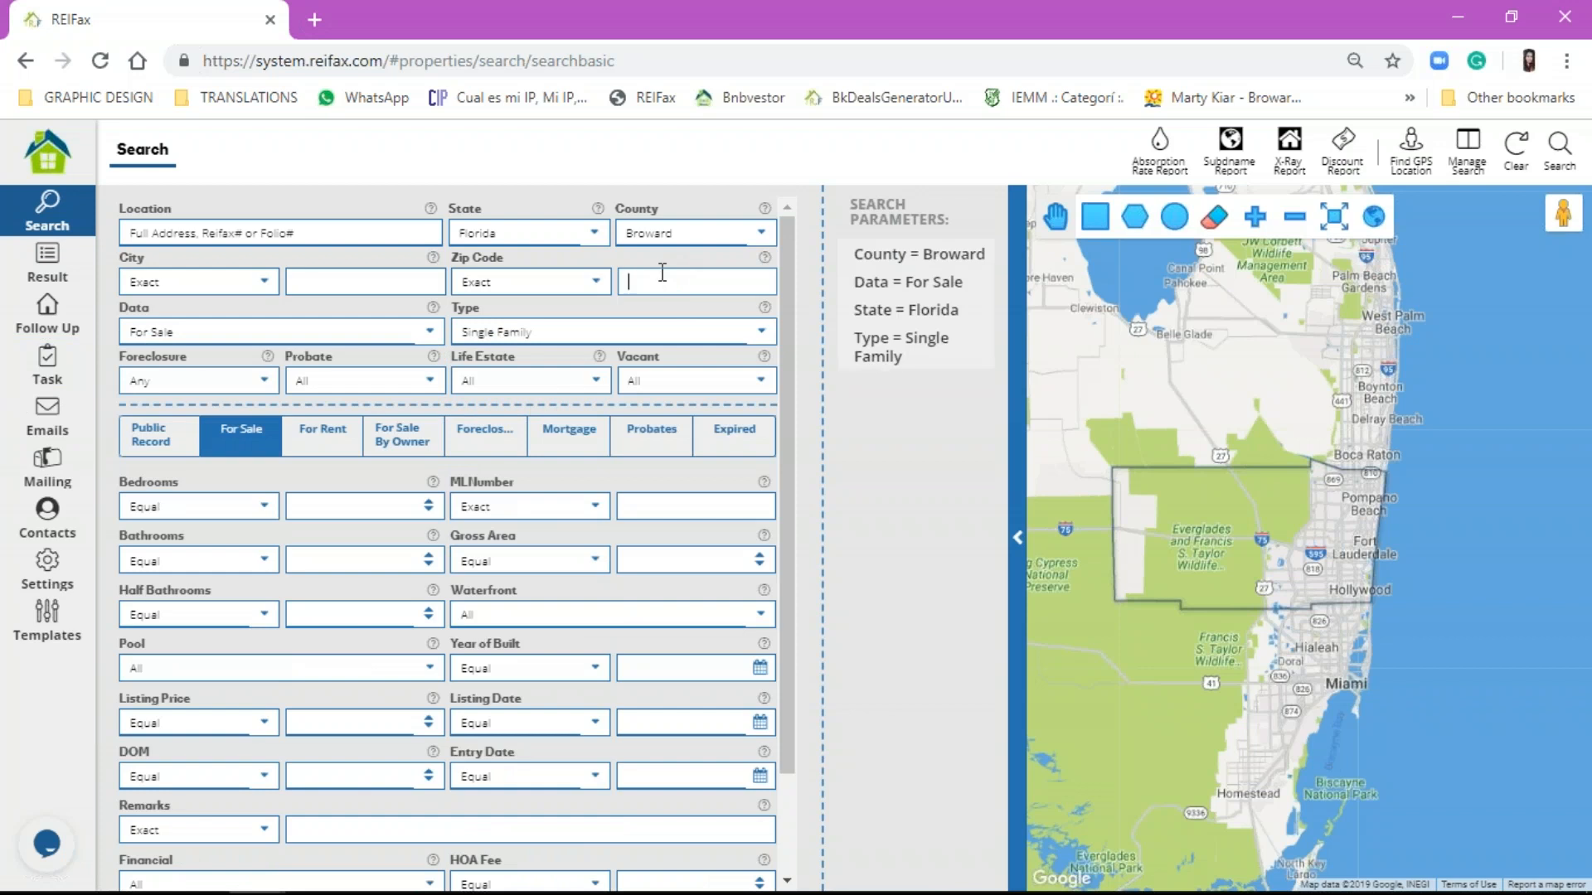
Step: Add a Public Record filter: Market Value Equal or Less 350000
scroll(282, 531, down, 2)
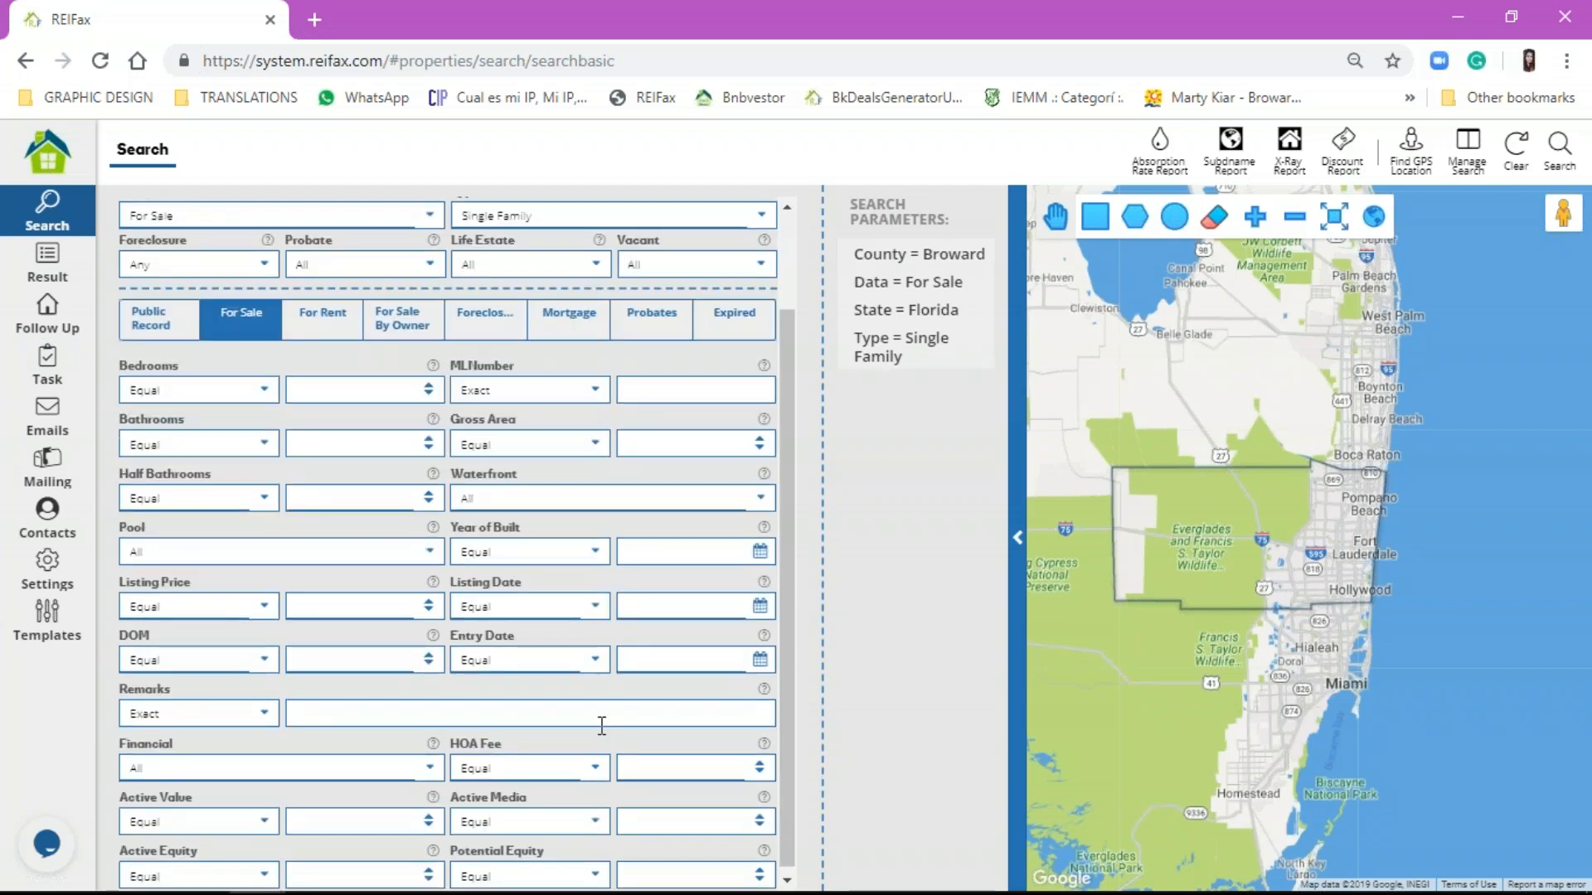
click(169, 322)
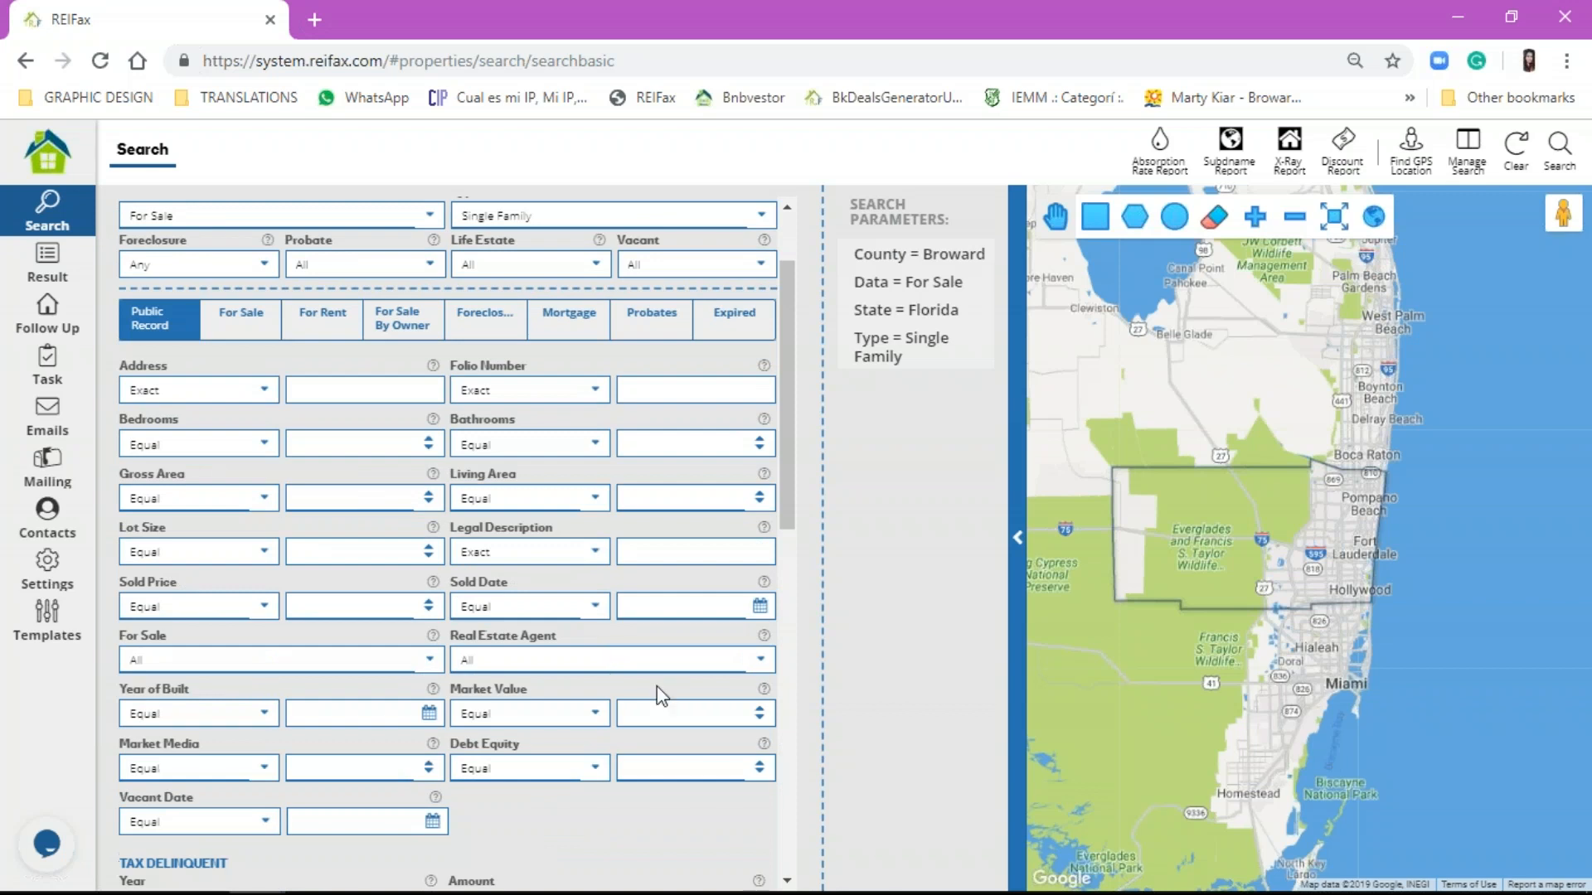
click(593, 713)
key(Down)
key(Down)
key(Down)
key(Down)
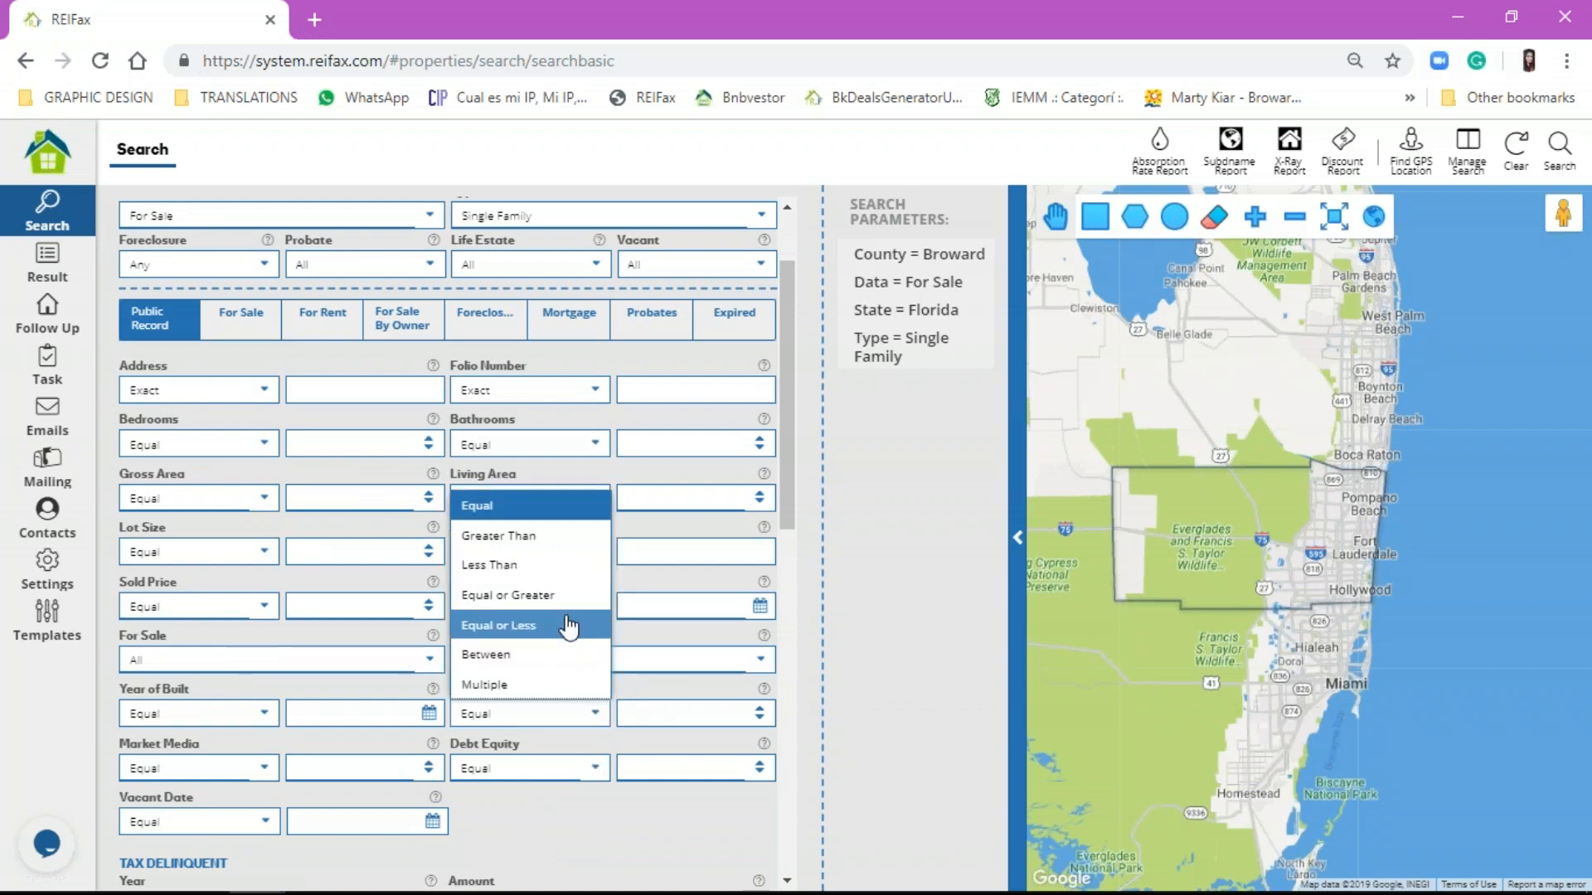
key(Return)
click(651, 715)
text(350000)
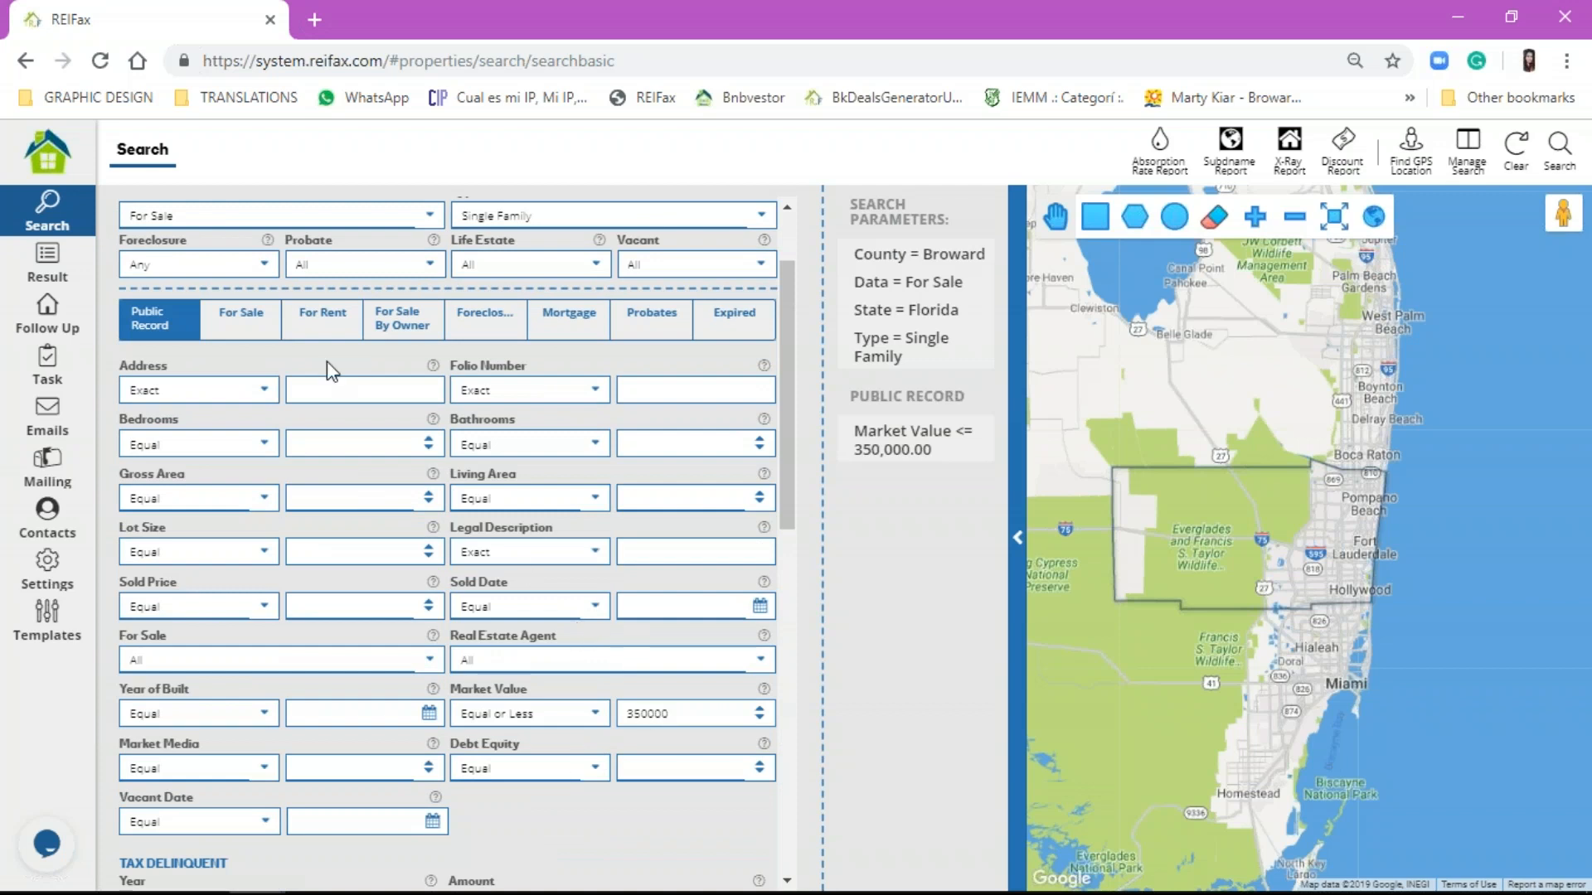
Step: Add a For Sale filter: Potential Equity Equal or Greater 30
click(244, 319)
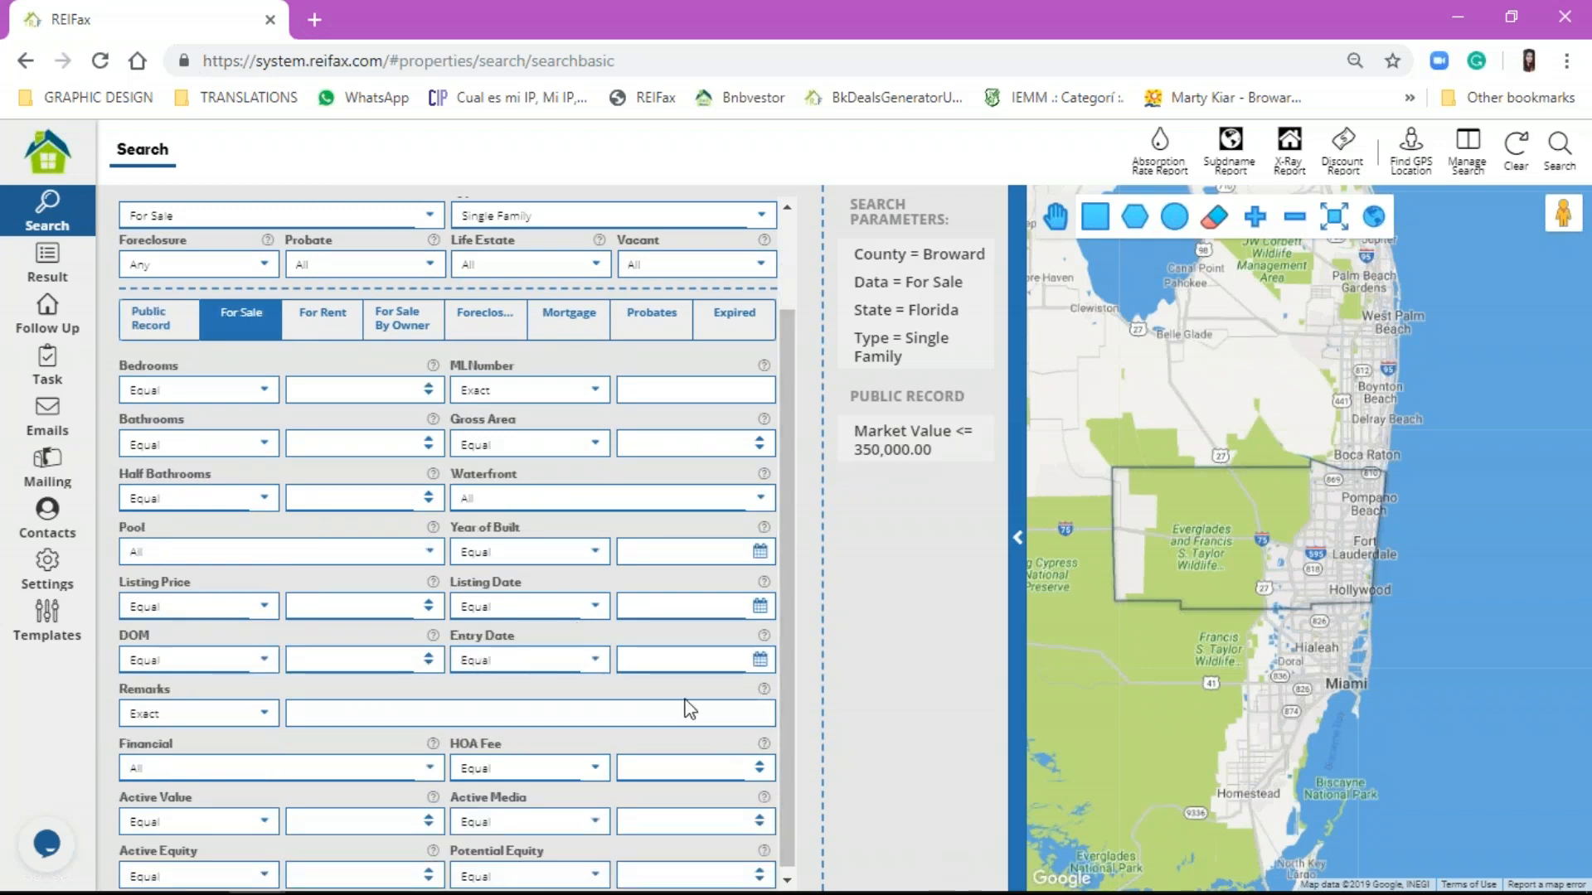
click(588, 871)
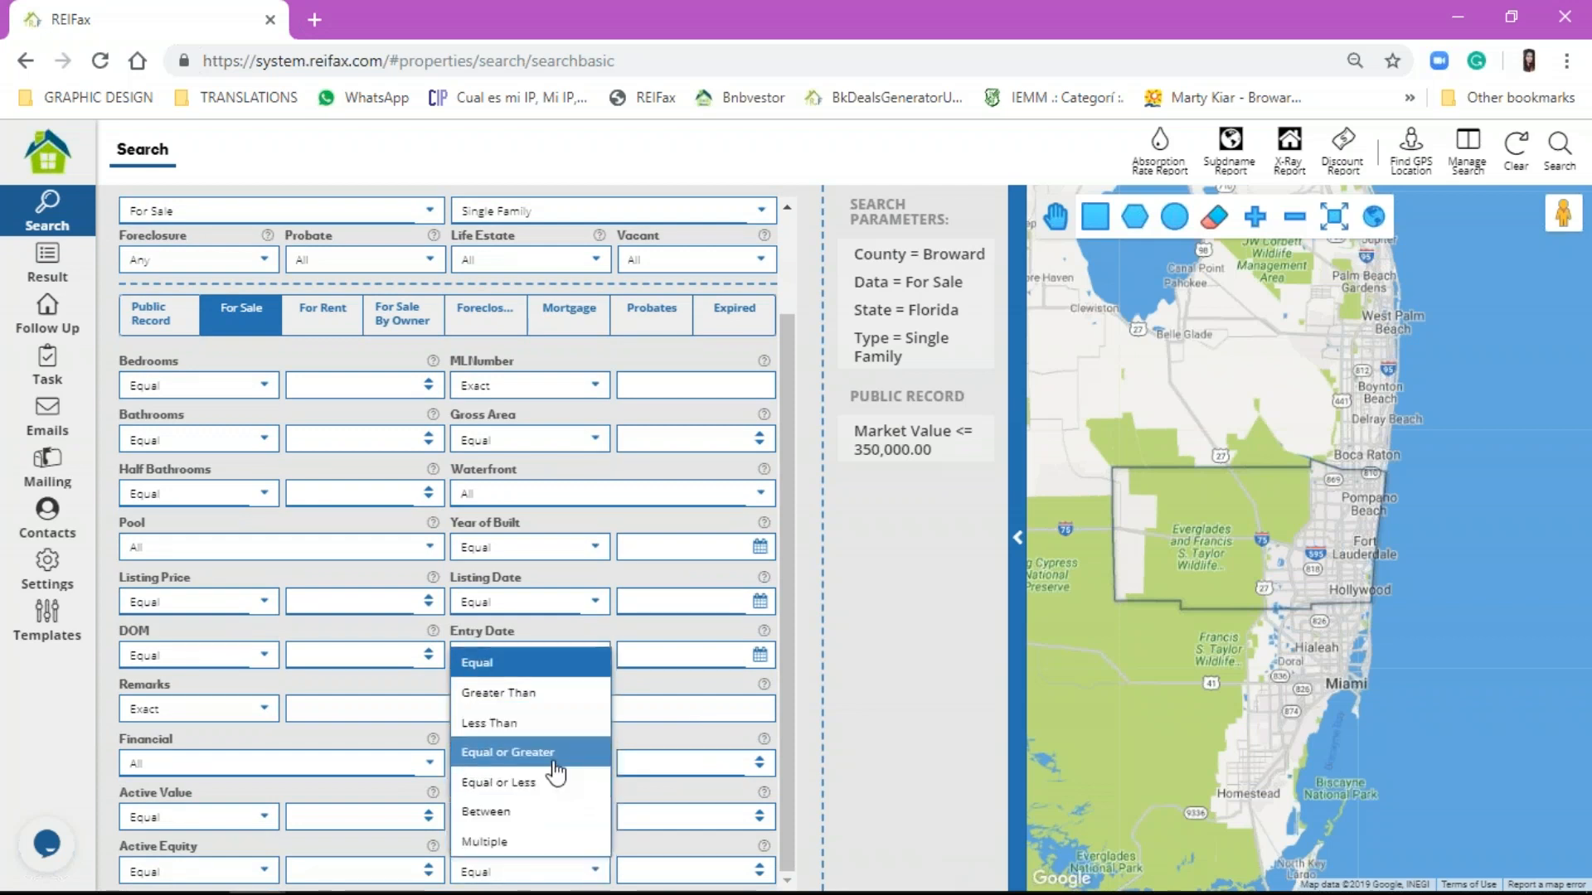
click(554, 763)
click(664, 862)
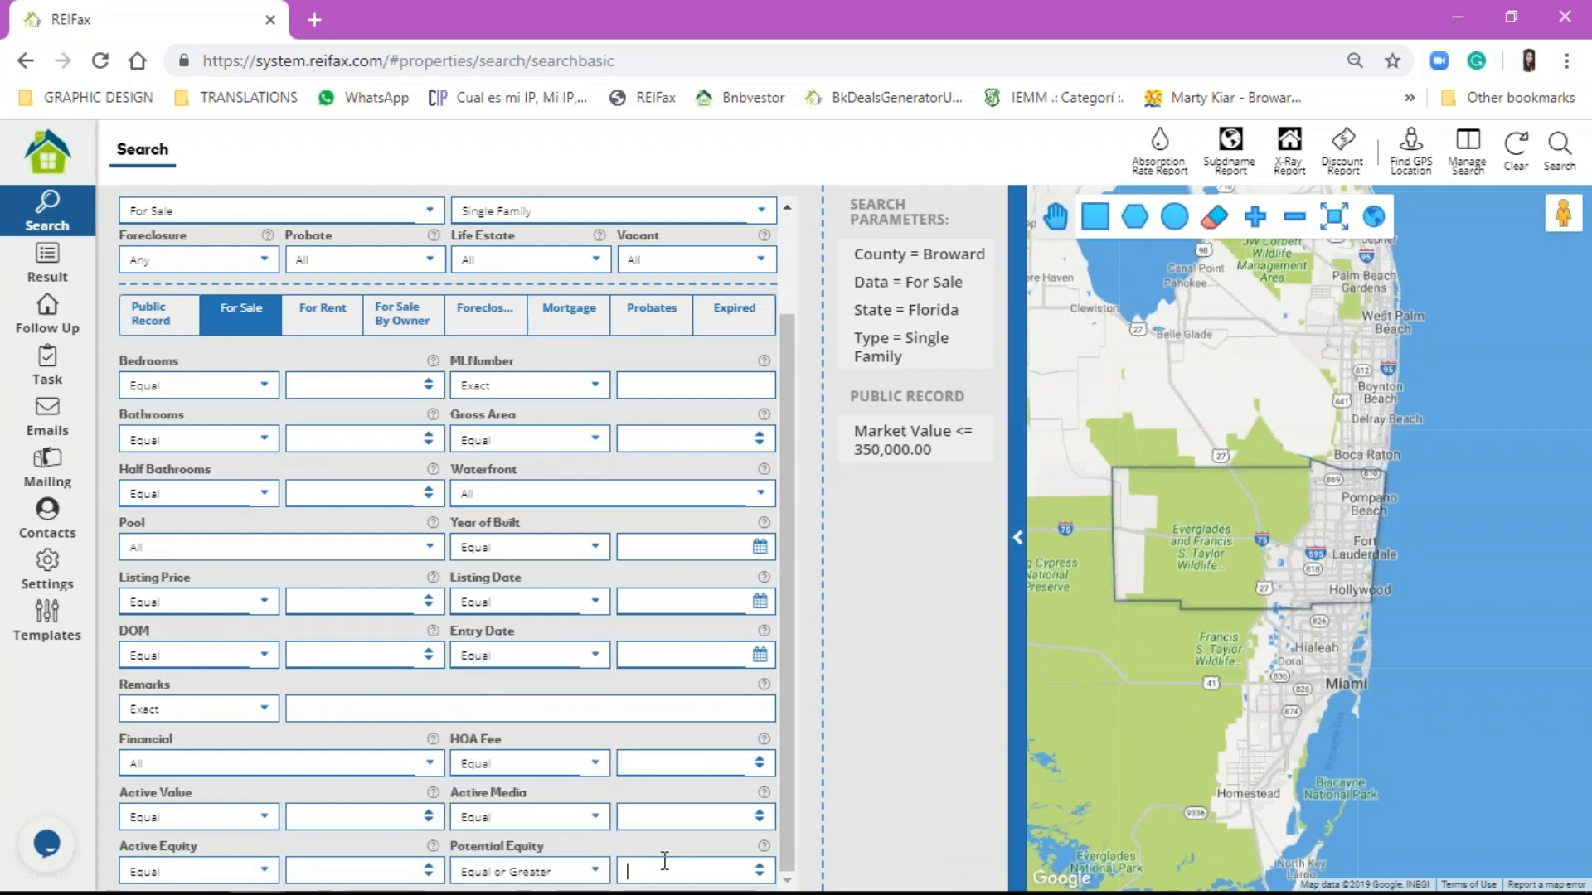
text(30)
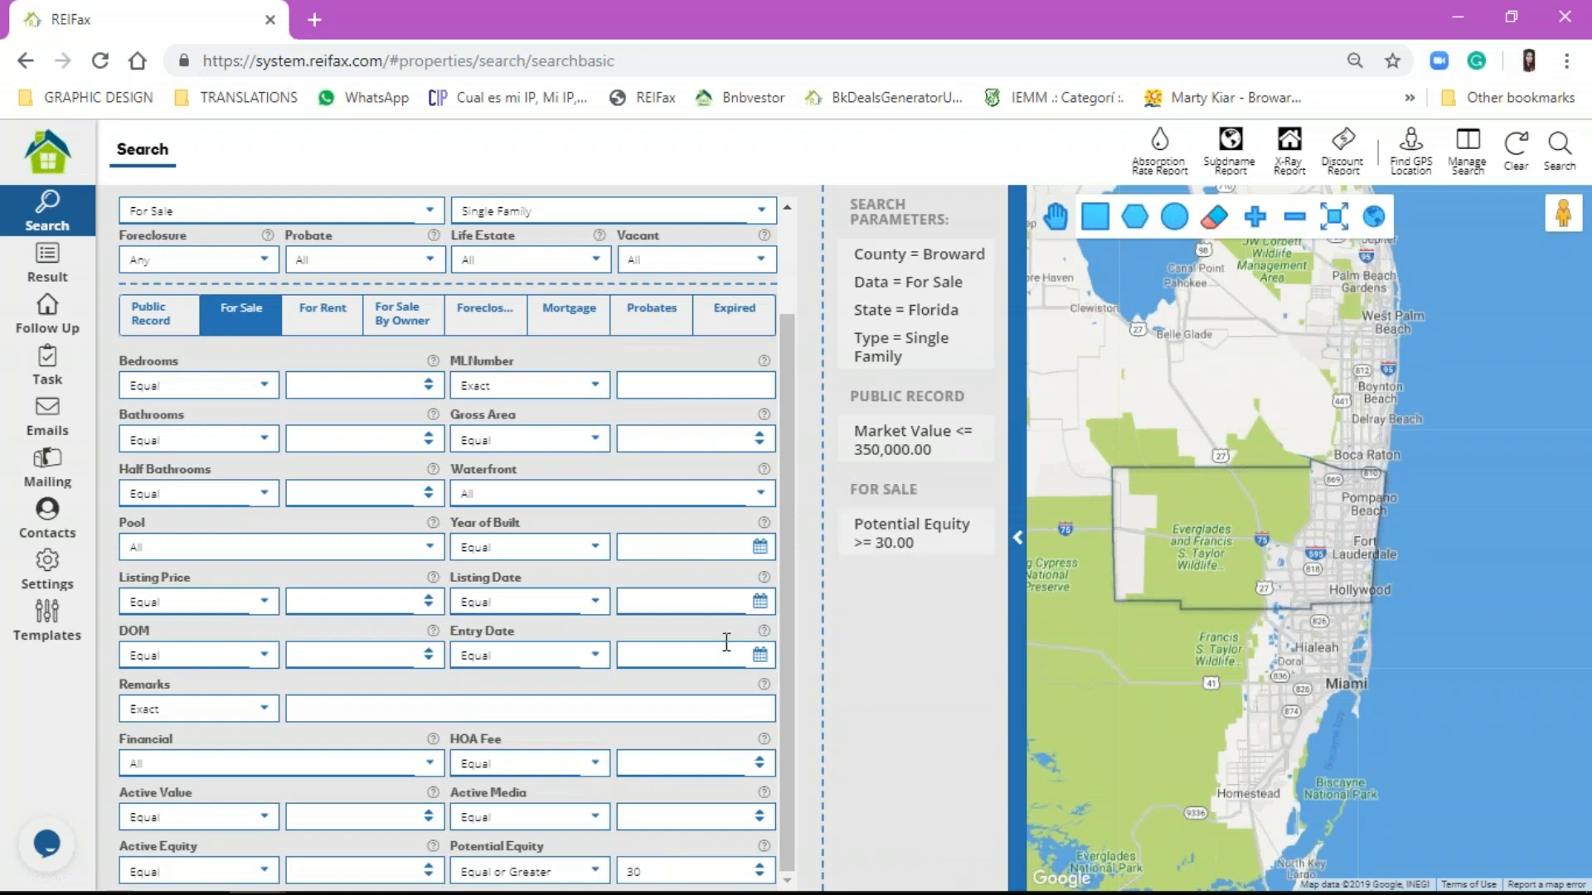
scroll(547, 446, up, 2)
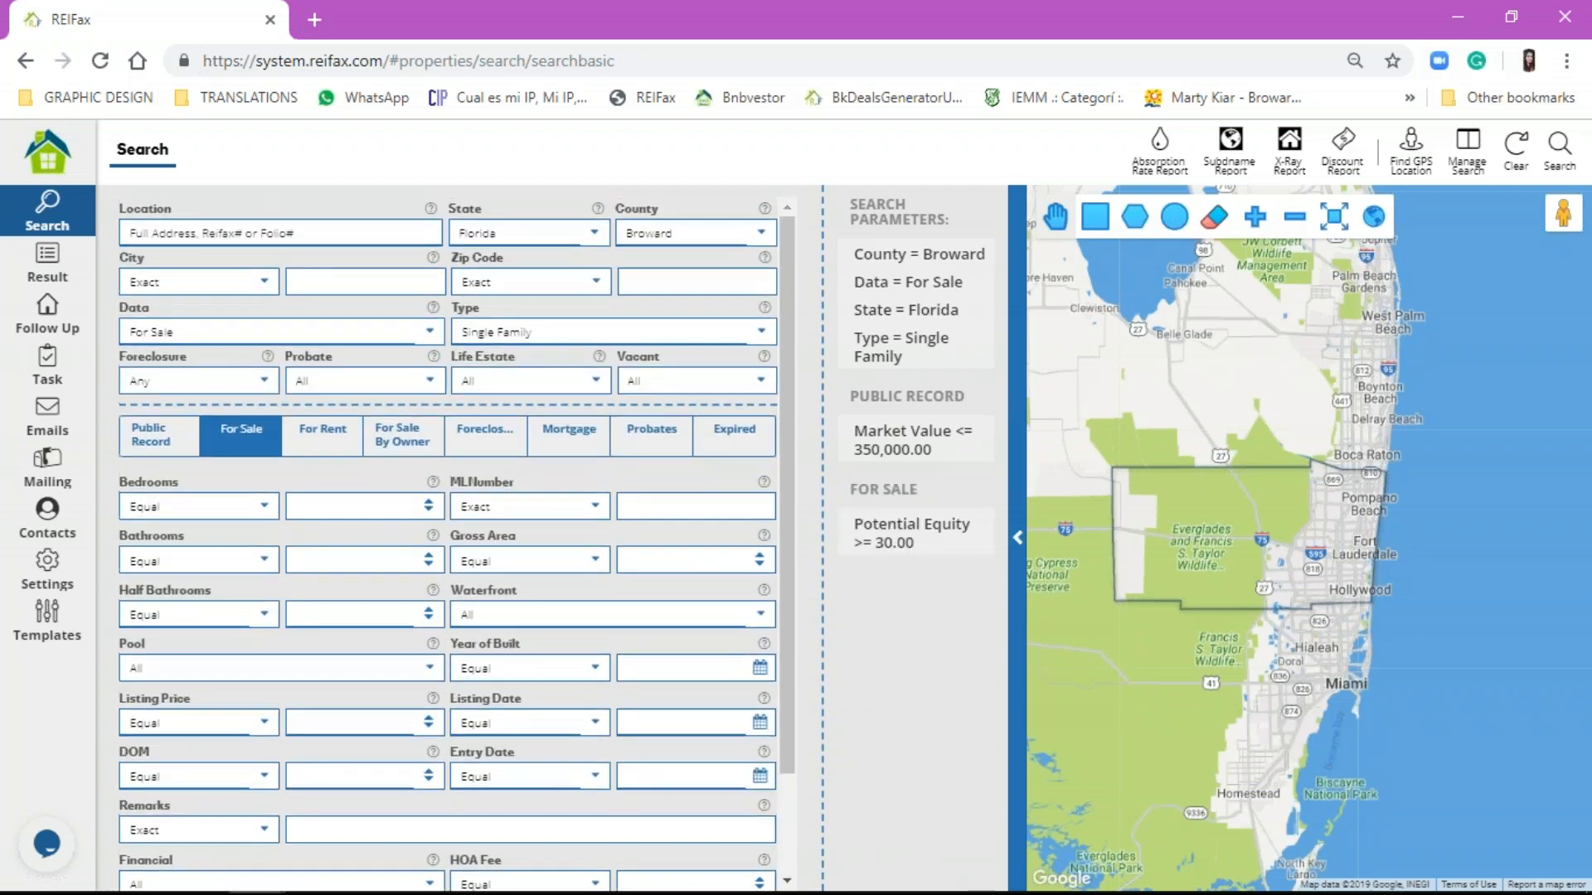
Step: Create a new saved search named 'FS- sfh' with description 'MV: 350k, PE: +30'
click(1466, 166)
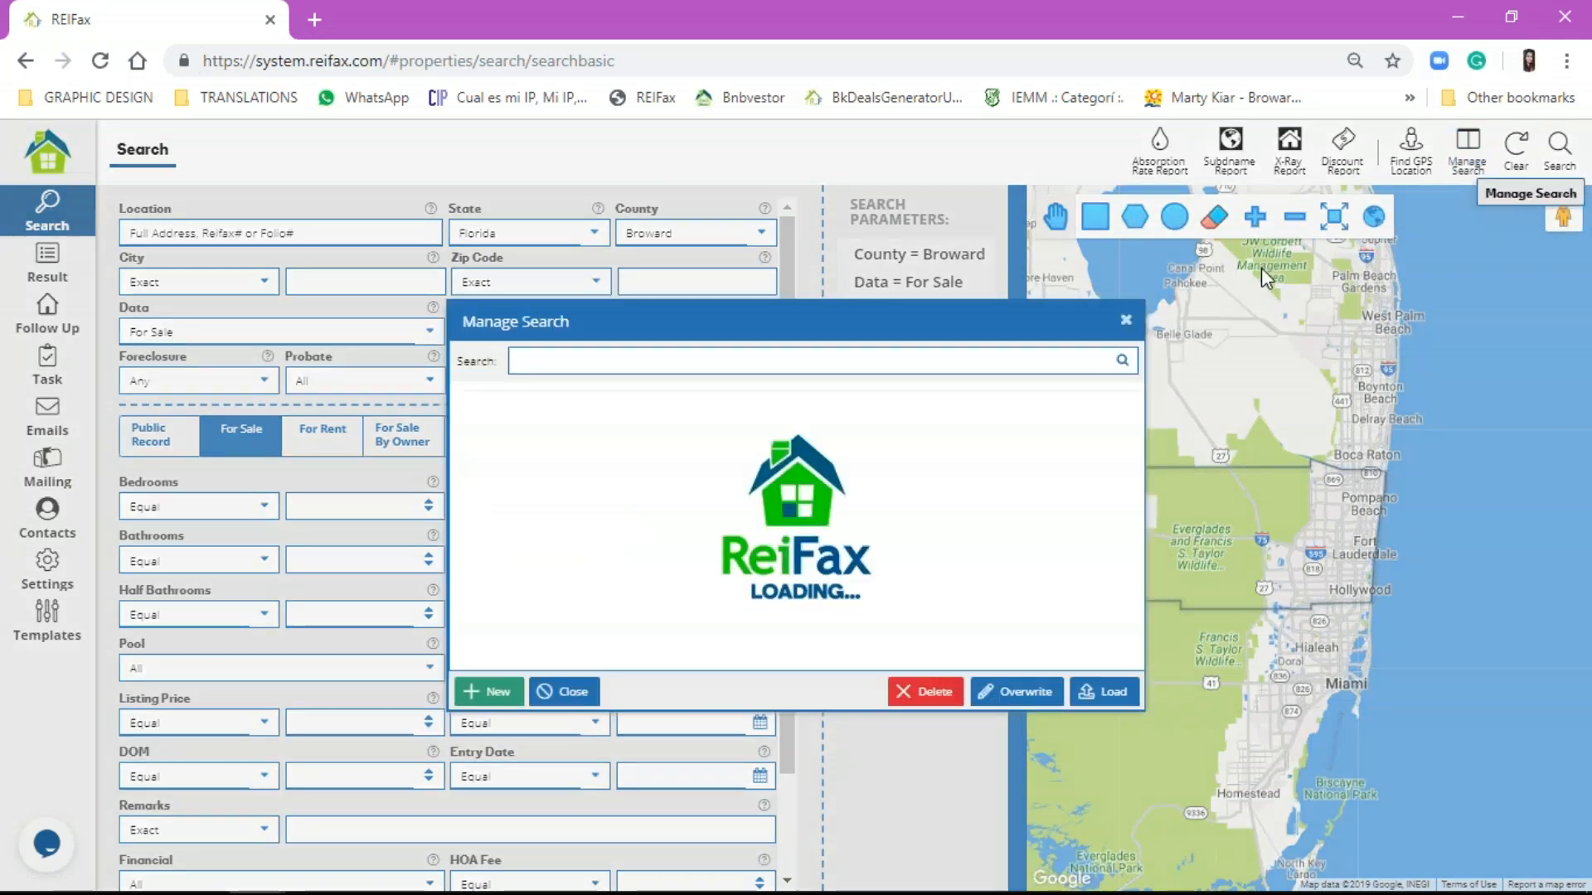
click(490, 693)
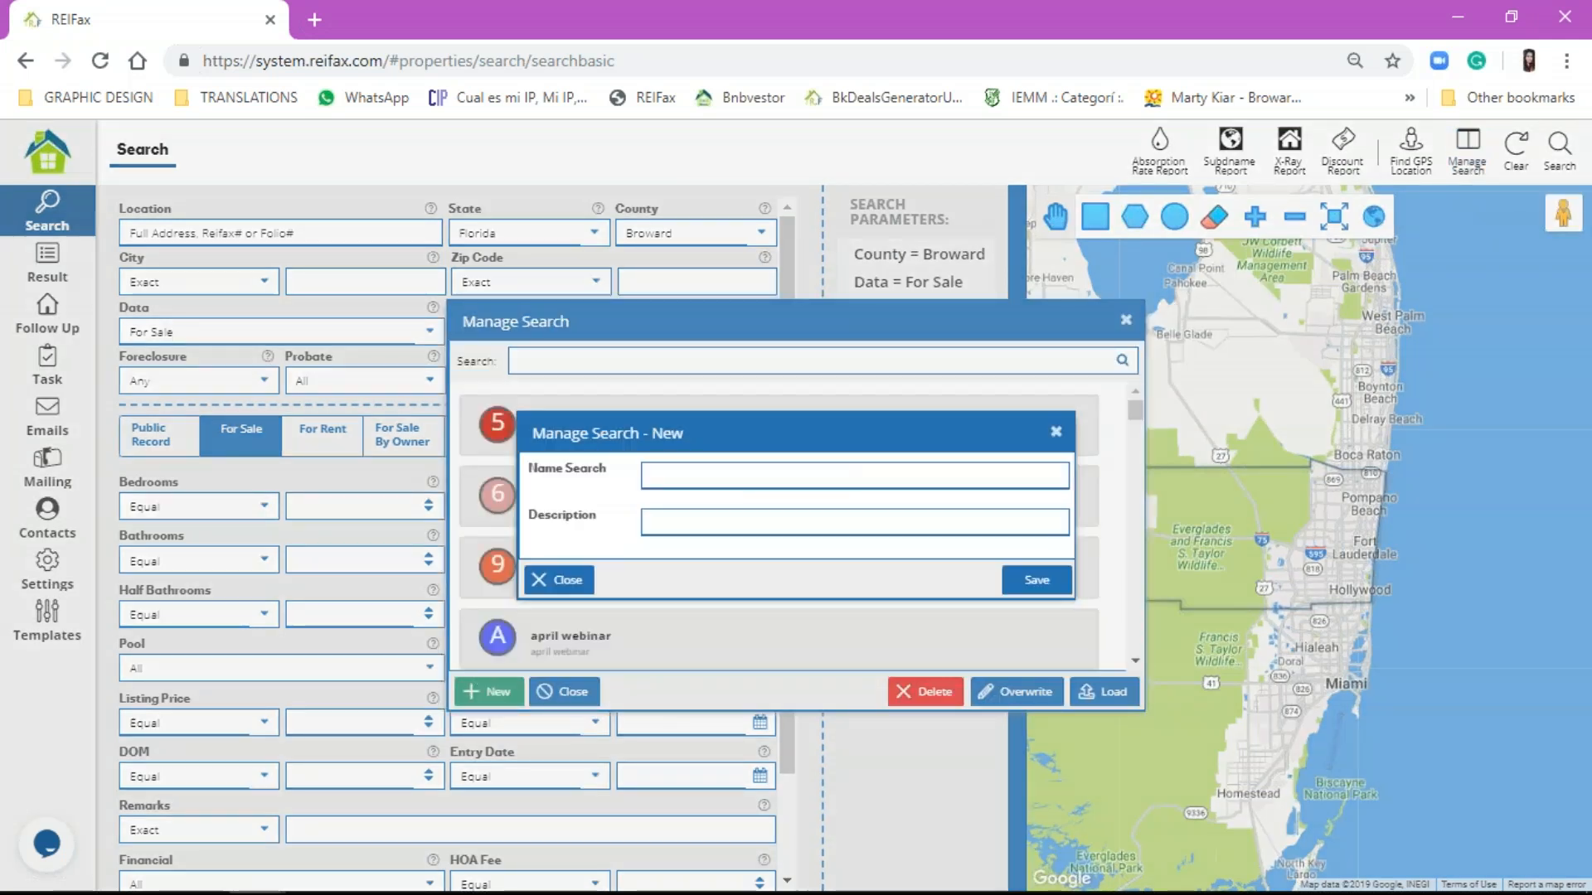
click(737, 469)
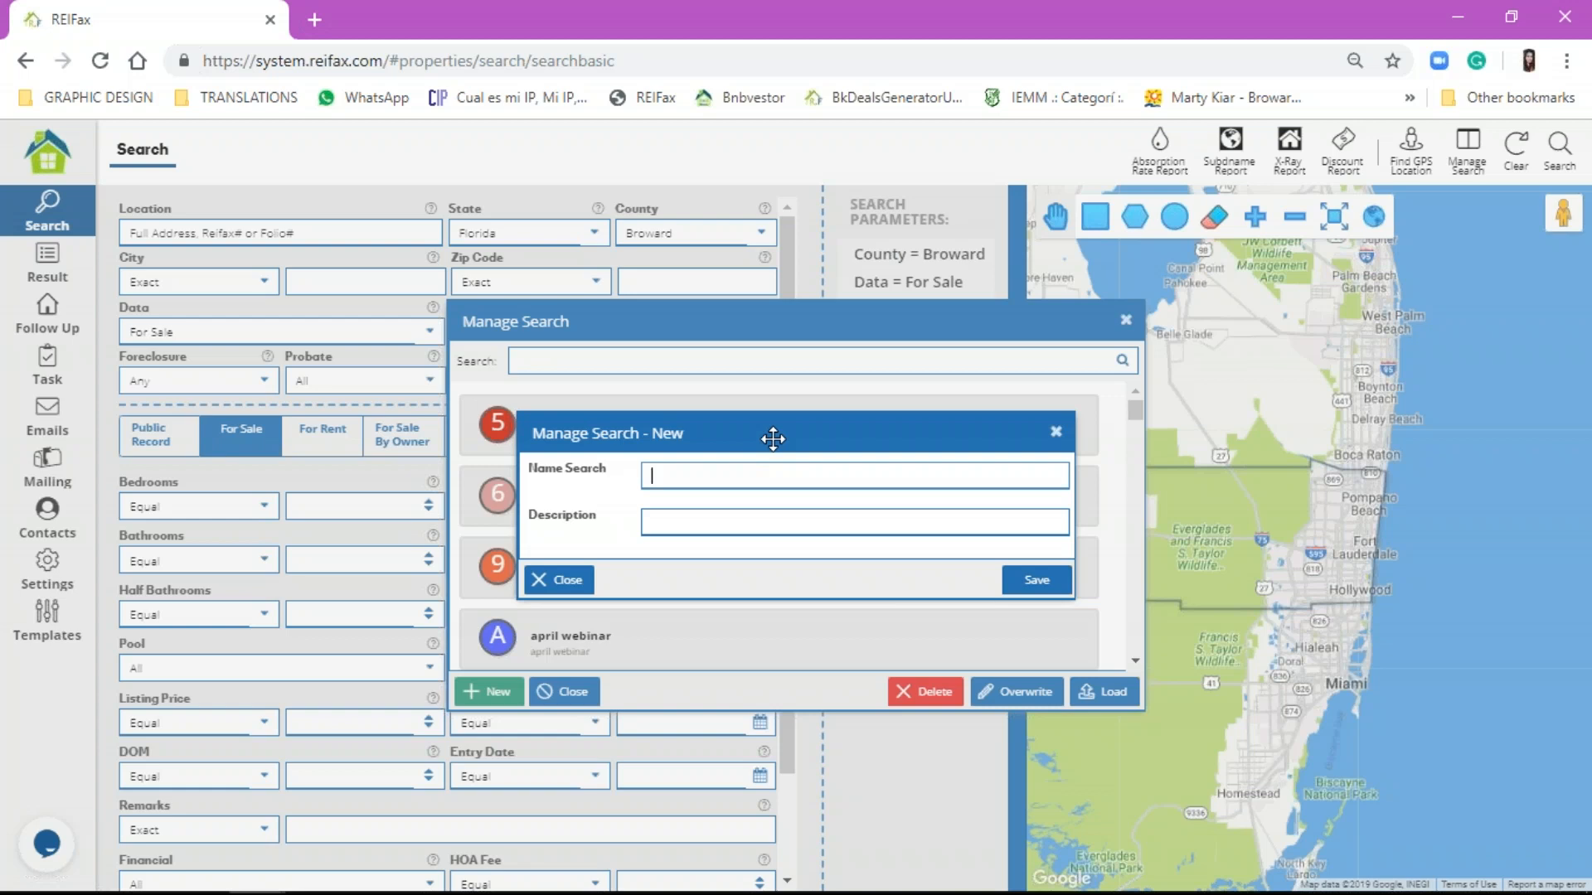
text(S- sfn-)
key(BackSpace)
key(Tab)
text(m)
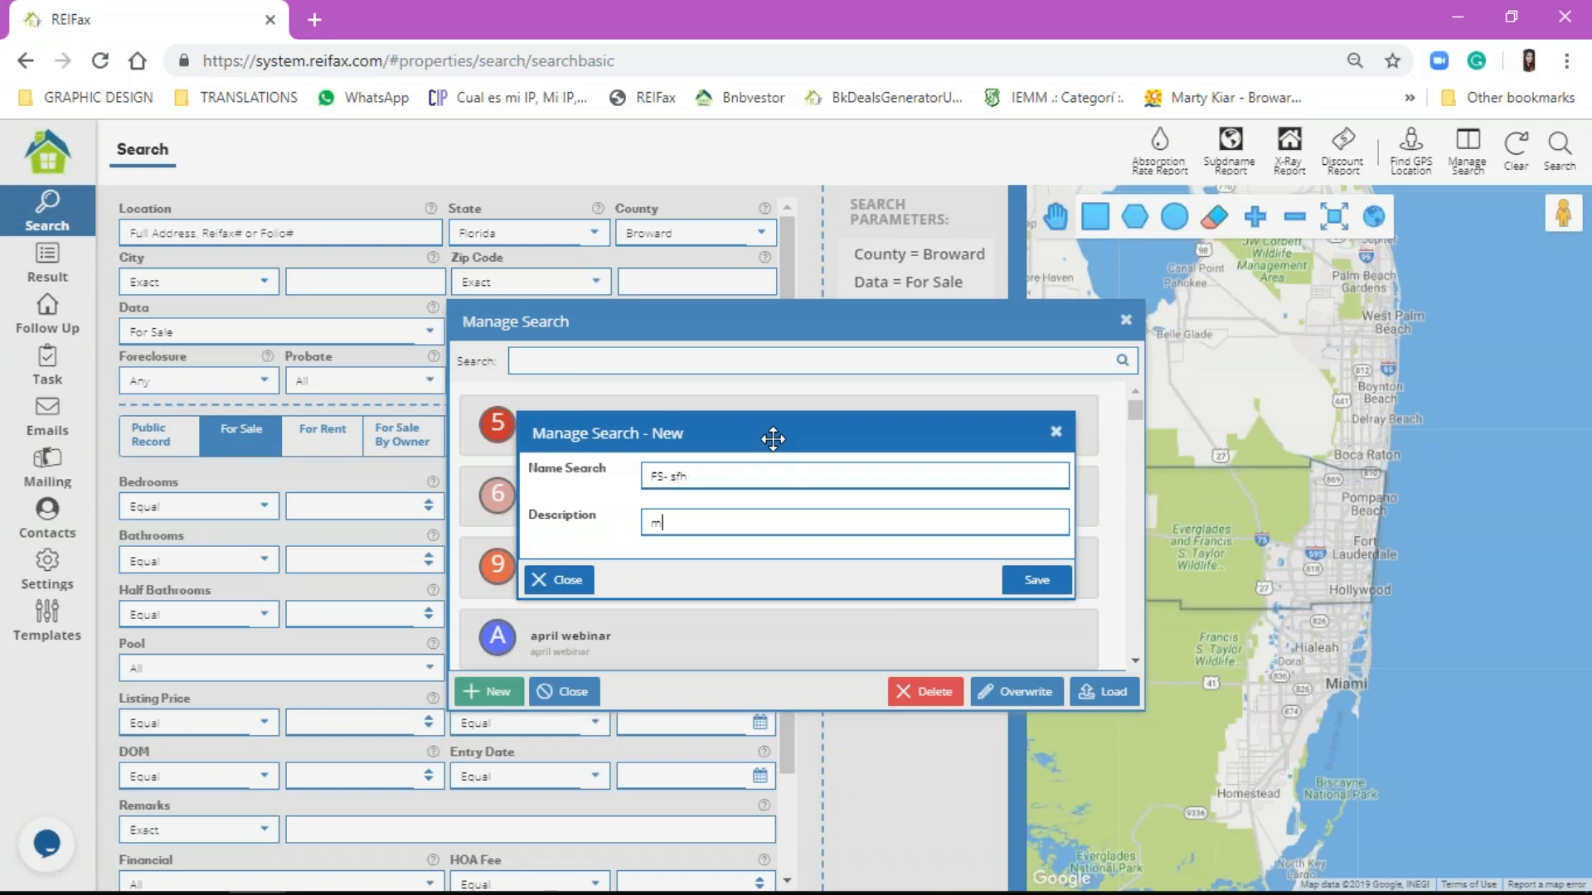
key(BackSpace)
text(MV: 350k PE: 30+)
key(Left)
key(Left)
key(Left)
text(+)
Step: Save the new search, confirm the message, and select FS- sfh in the list
click(1016, 582)
click(800, 544)
scroll(800, 545, down, 20)
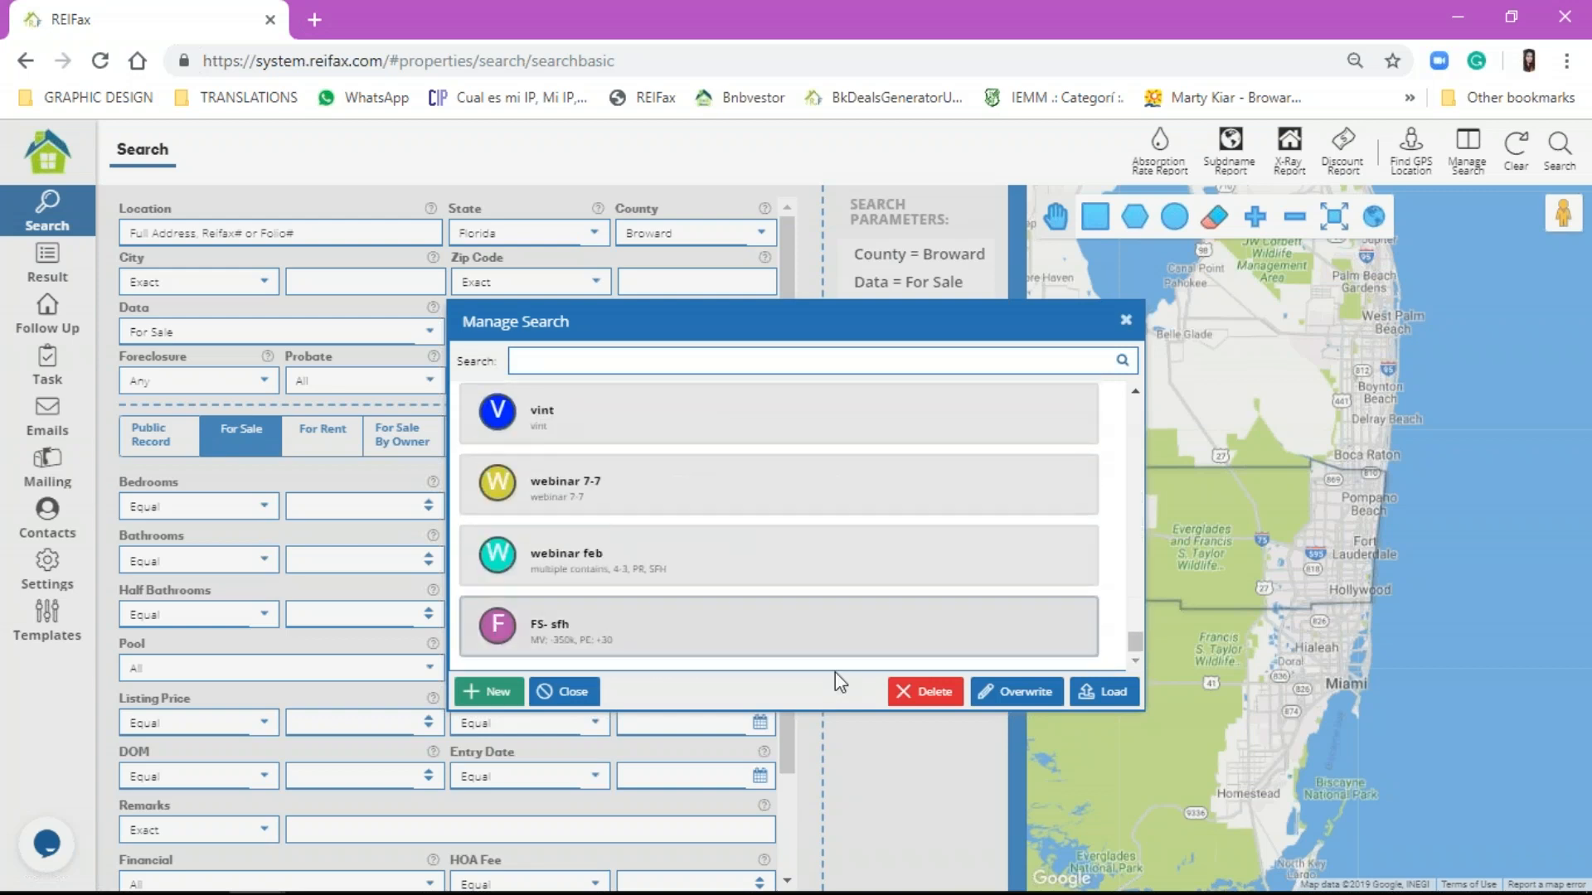
click(979, 628)
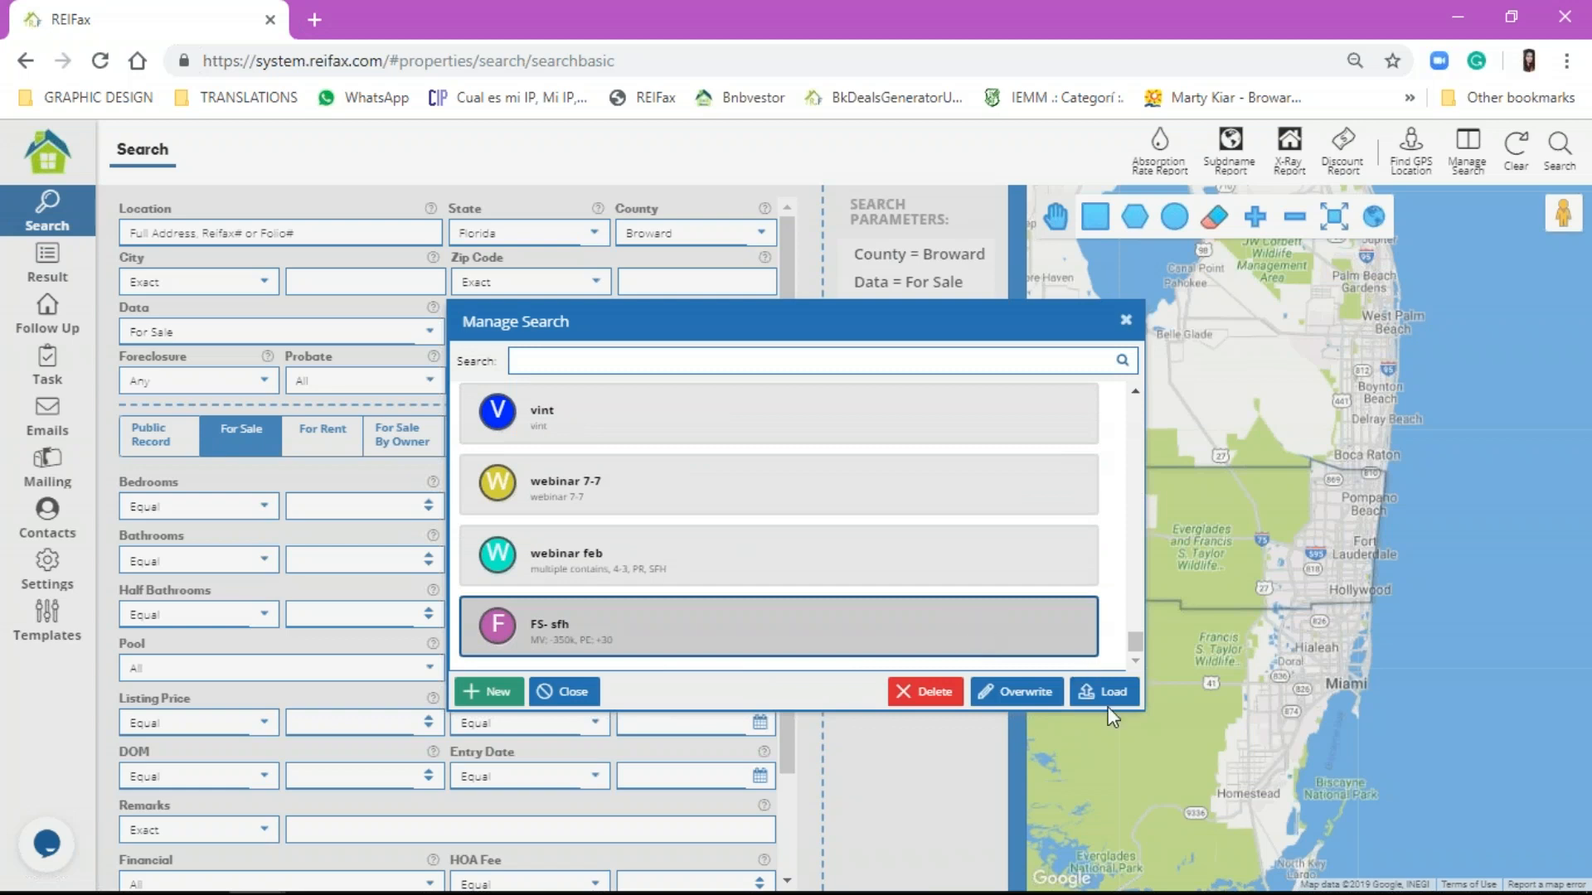
Step: Load FS- sfh, clear the criteria, then filter saved searches by 'FS' and select FS- sfh
click(1126, 321)
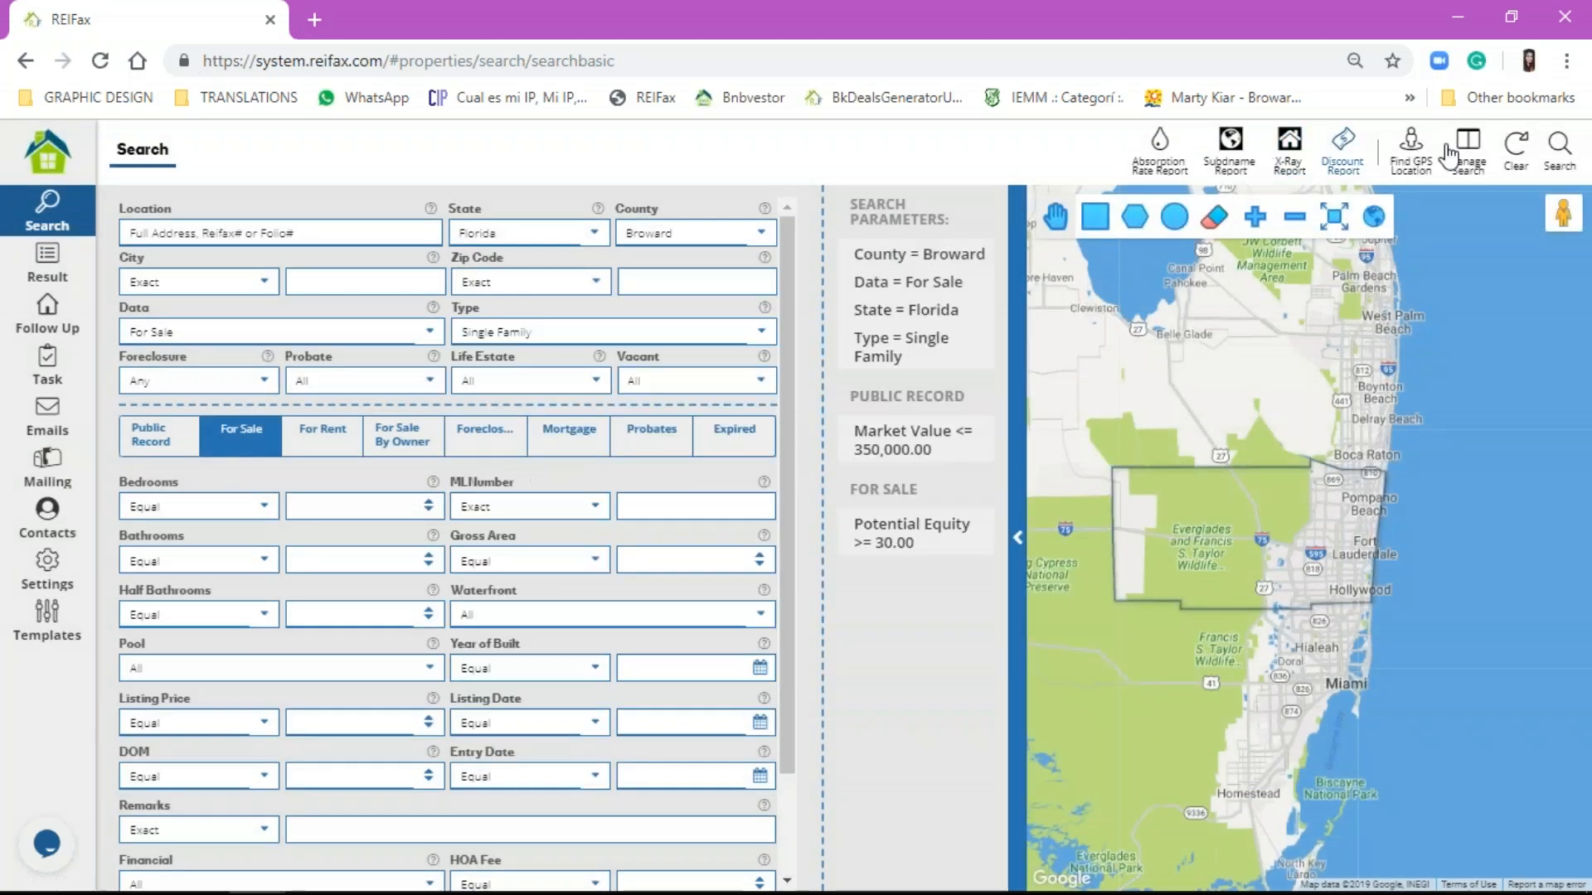
click(1516, 149)
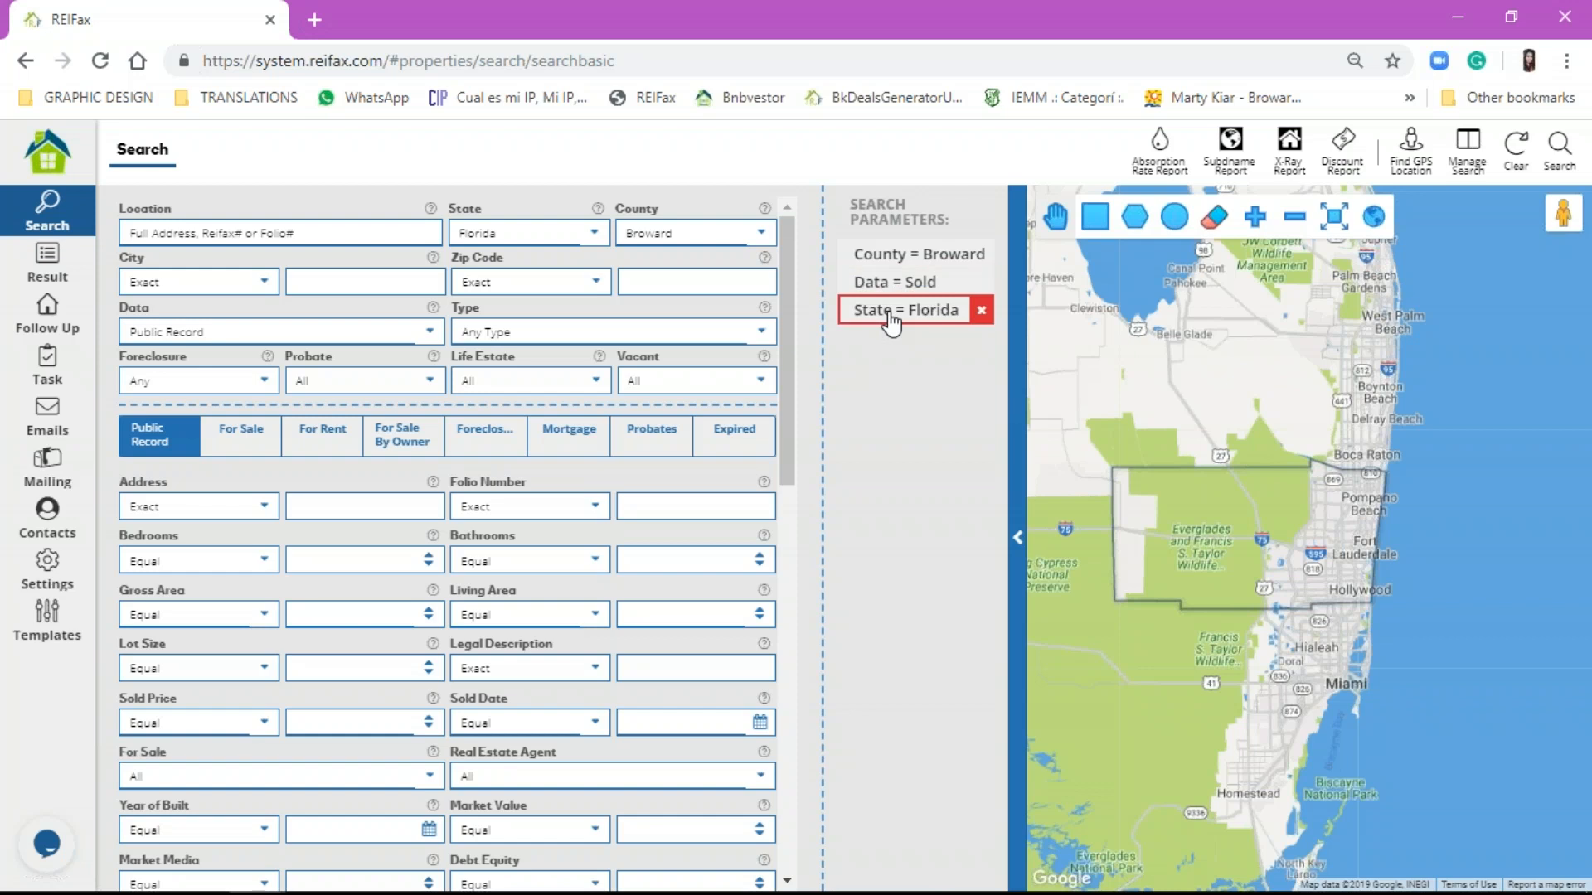
click(1465, 170)
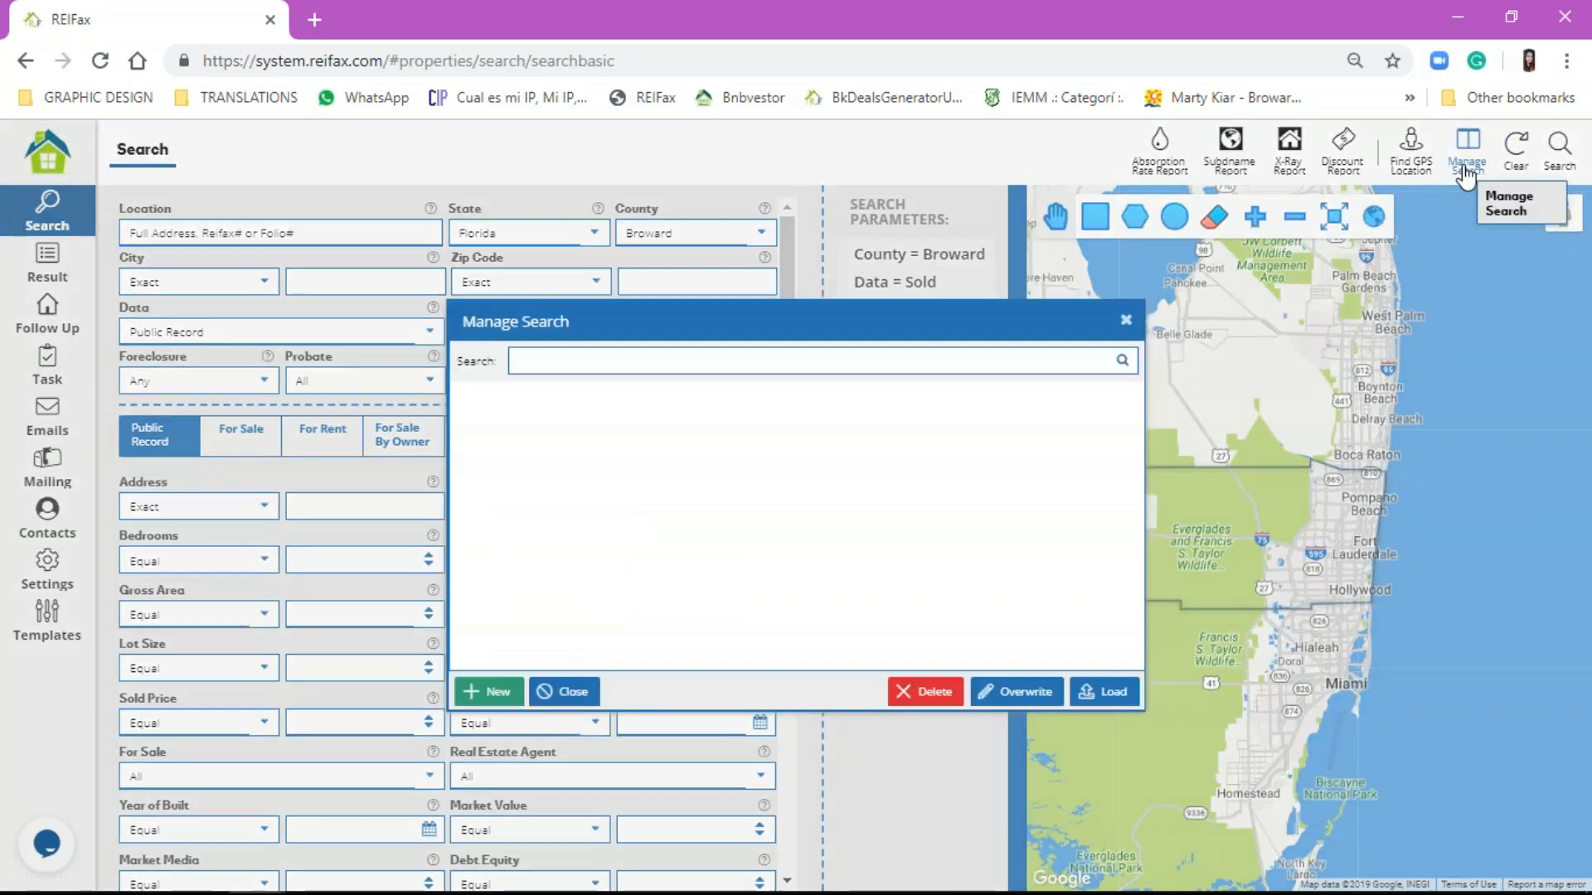
scroll(931, 579, down, 10)
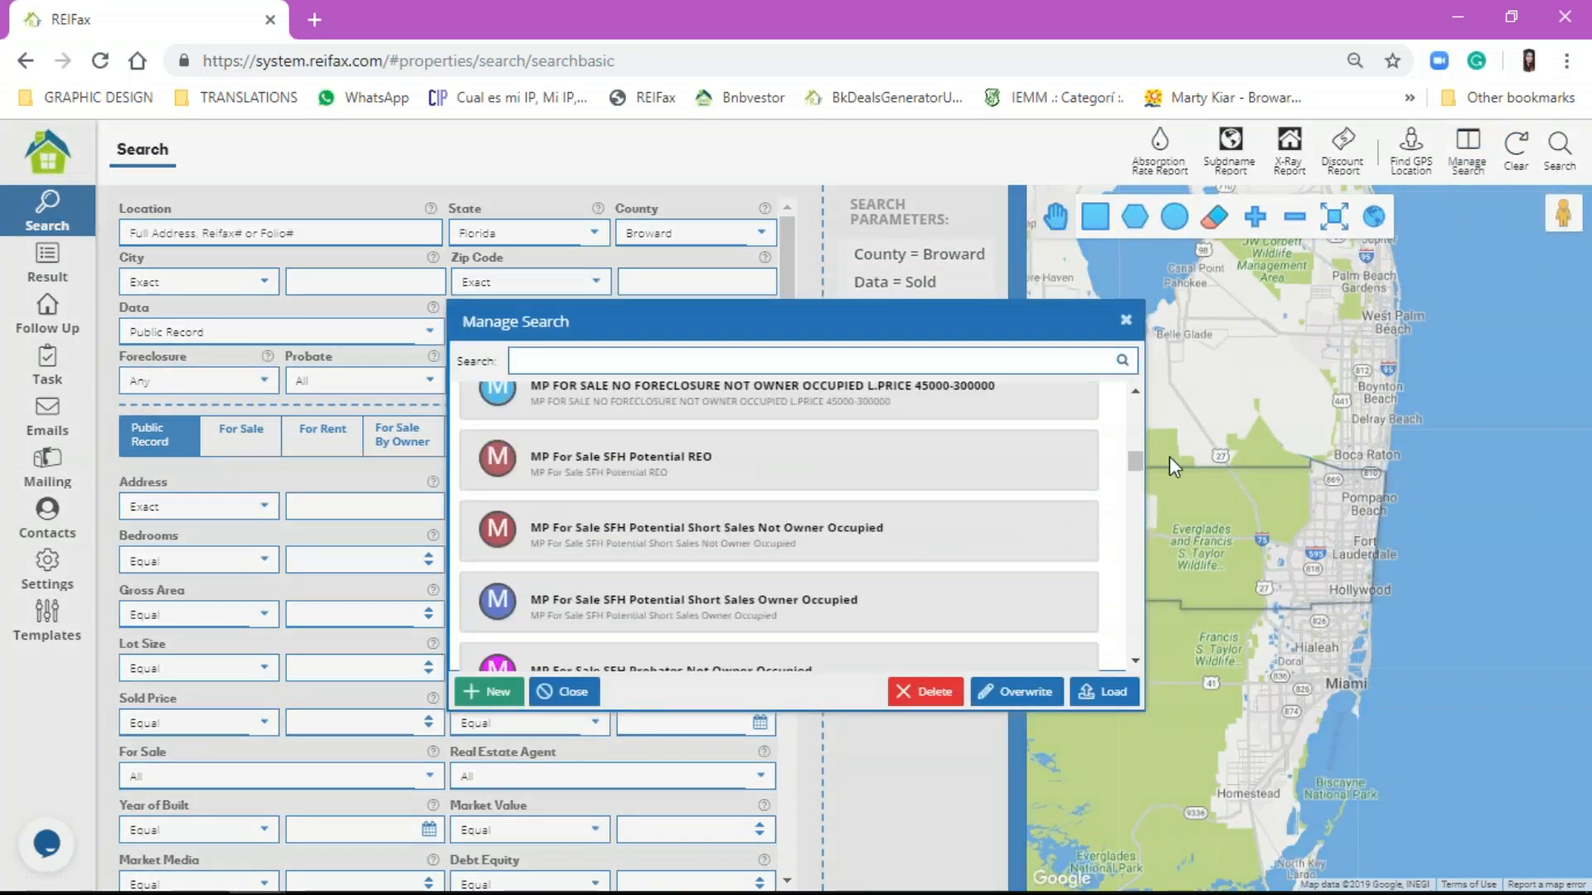
drag(1137, 459, 1141, 640)
click(935, 652)
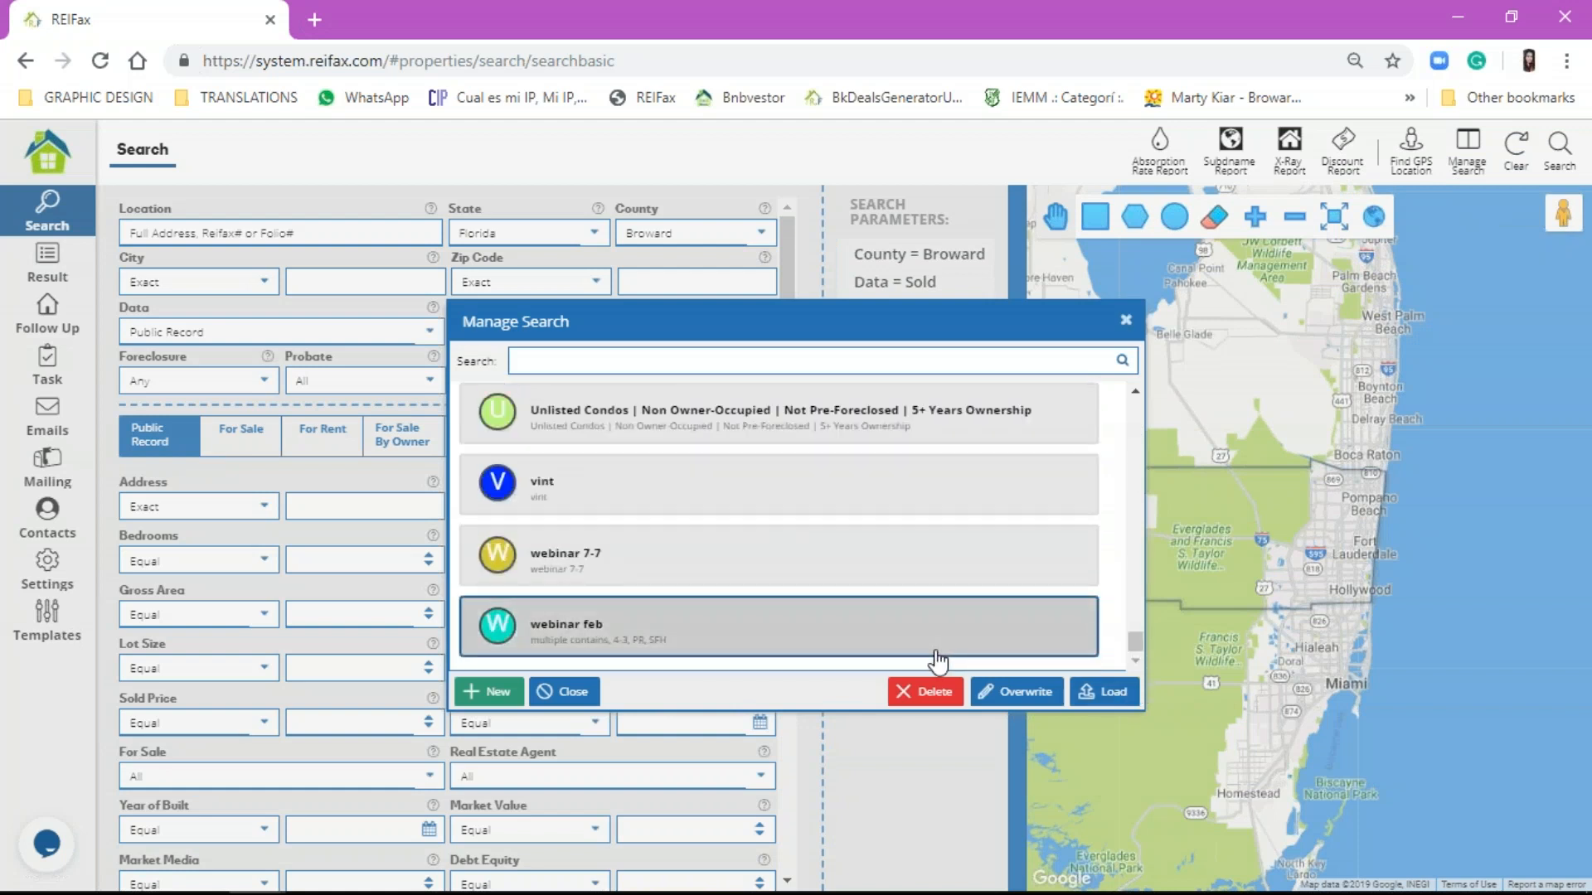
scroll(908, 569, up, 5)
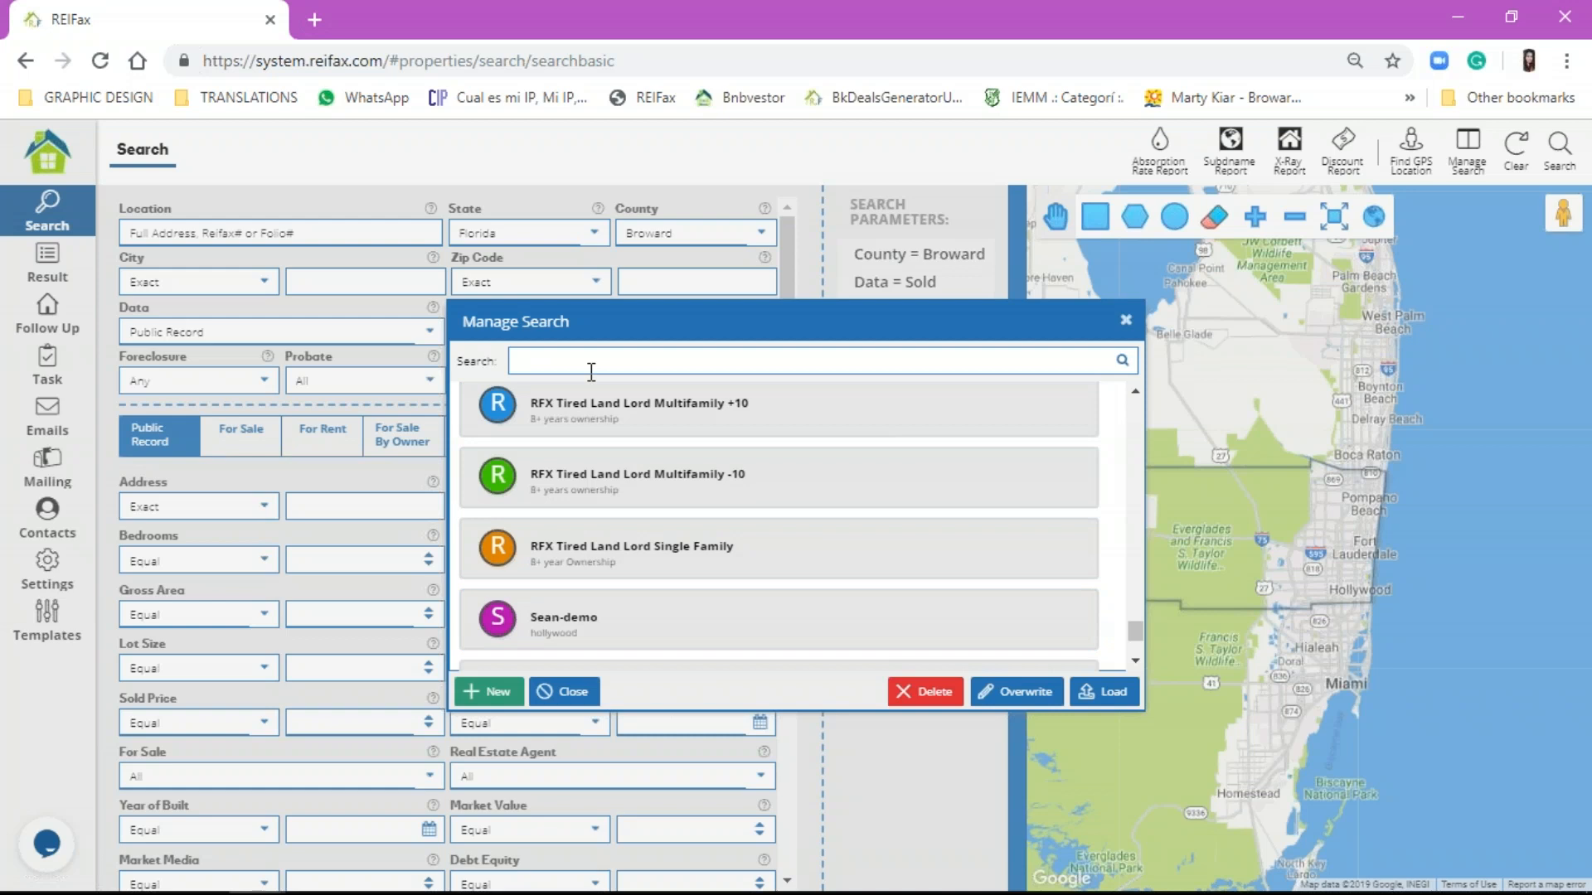
text(FS)
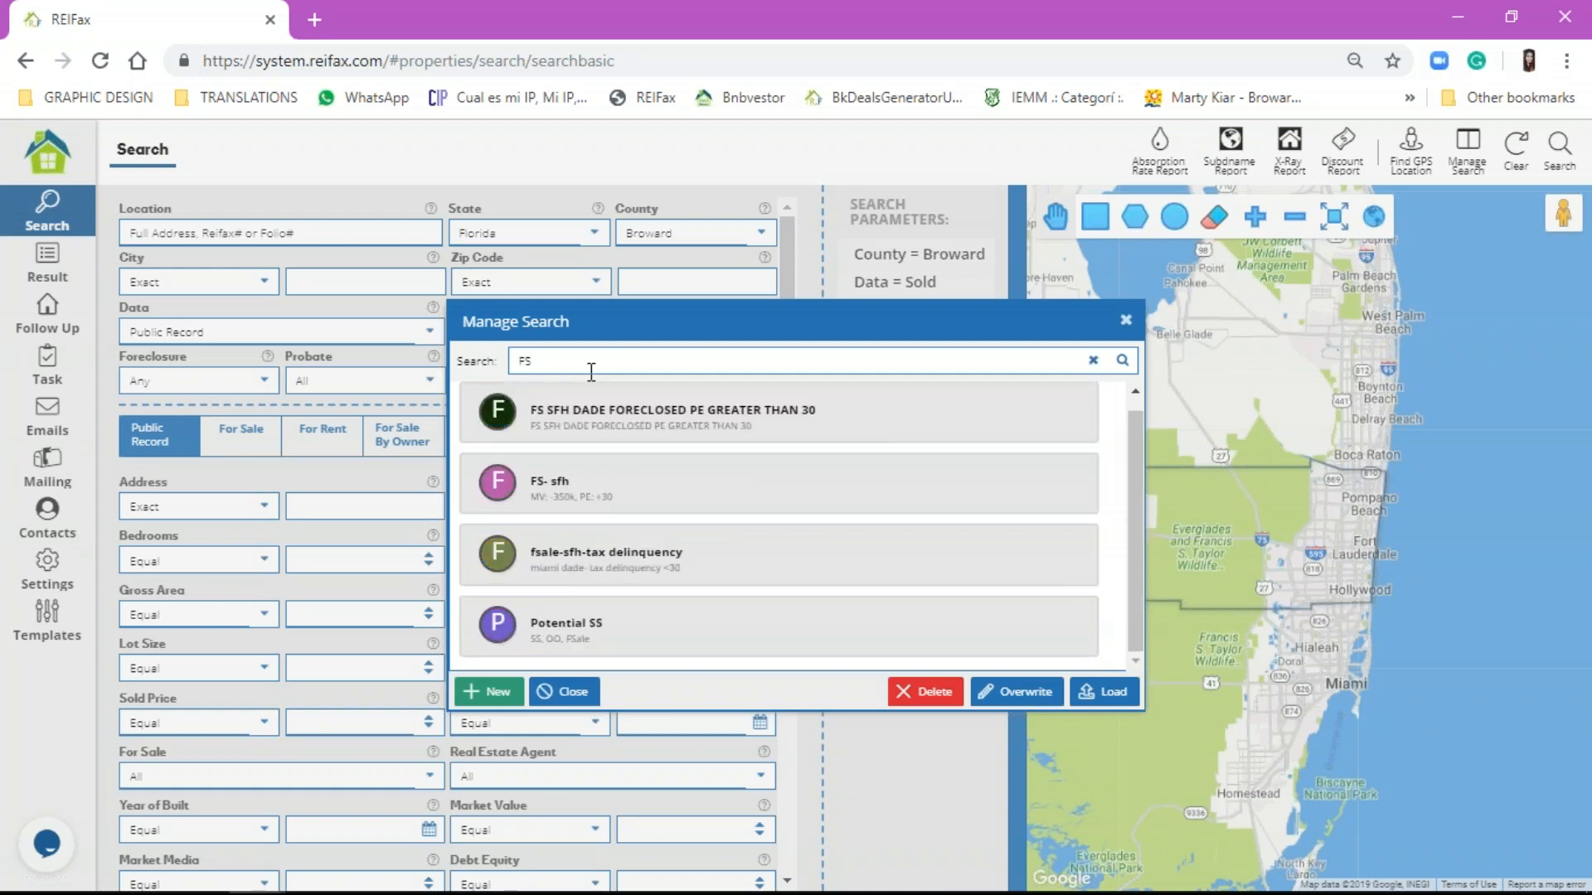
click(596, 483)
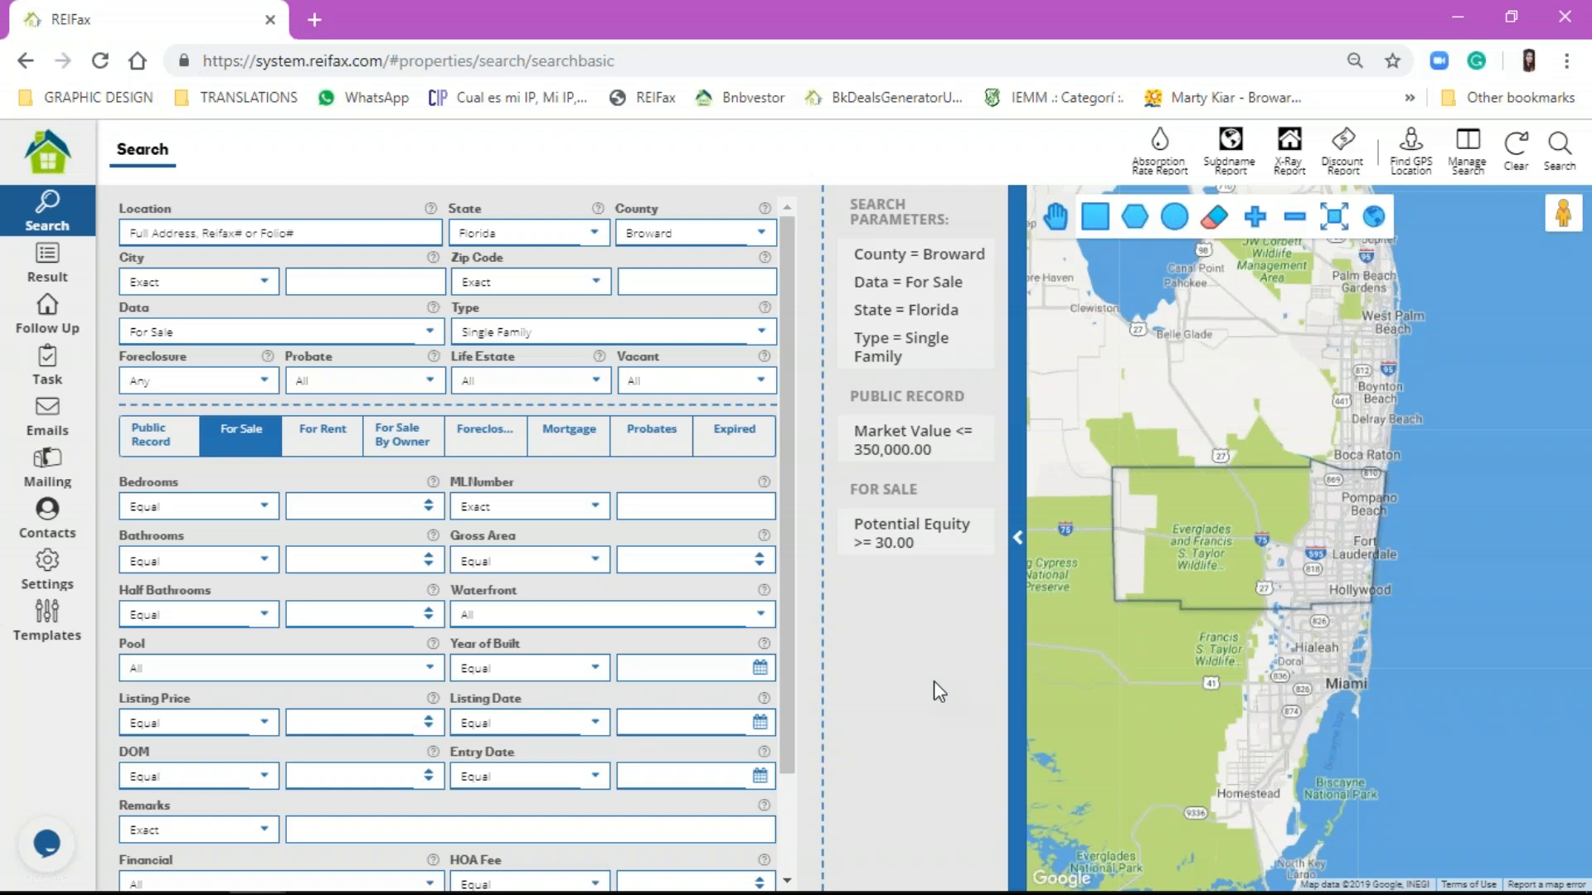
Step: Change the County from Broward to Palm Beach
click(660, 233)
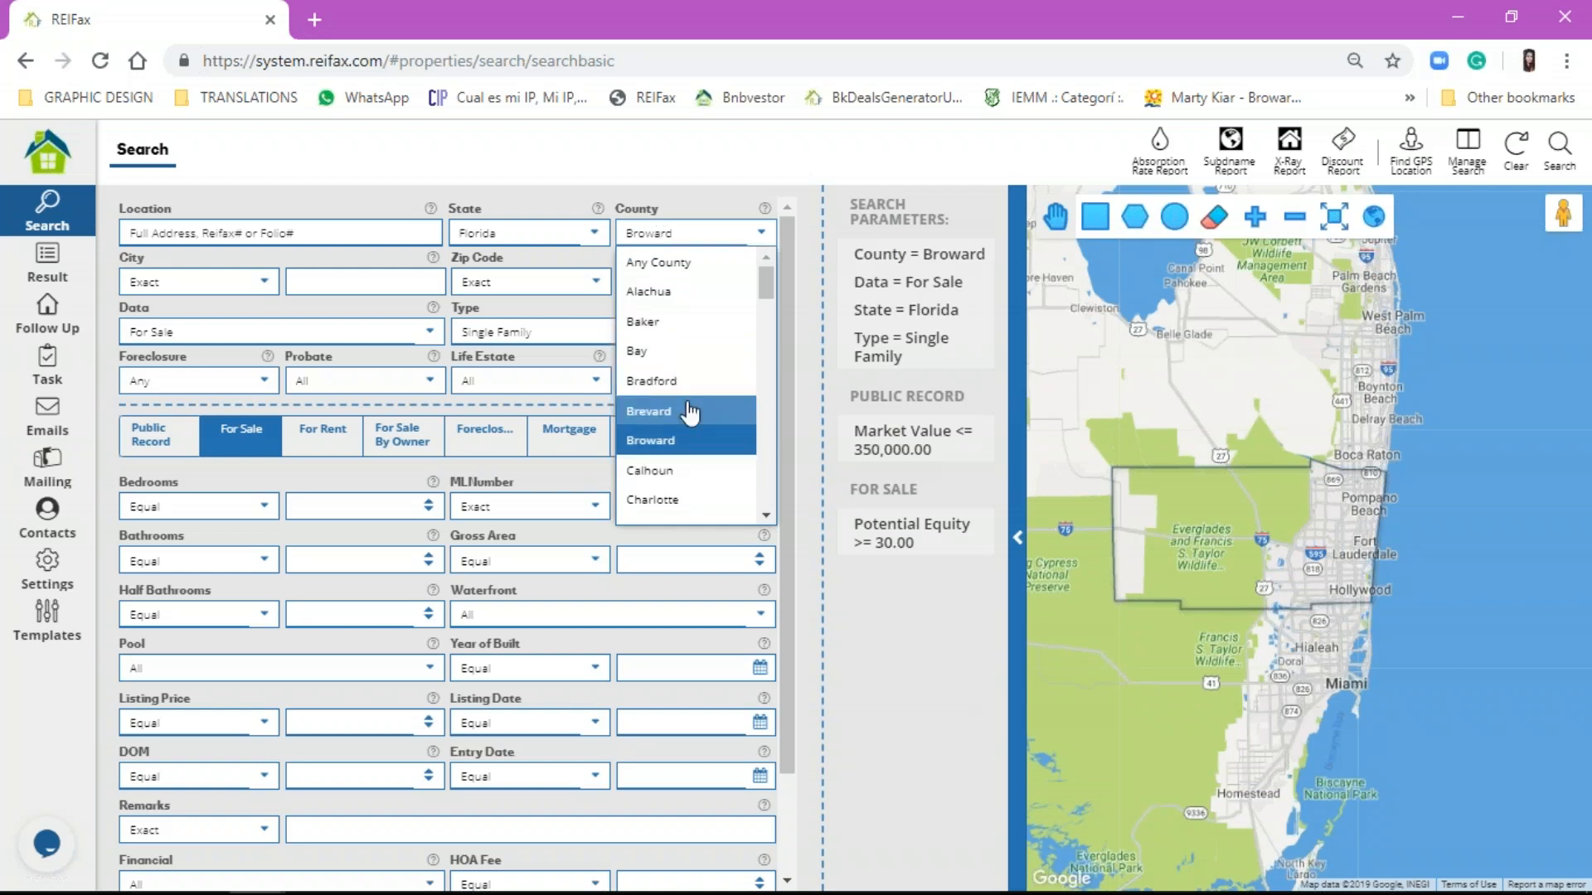
scroll(681, 392, down, 5)
scroll(681, 393, down, 10)
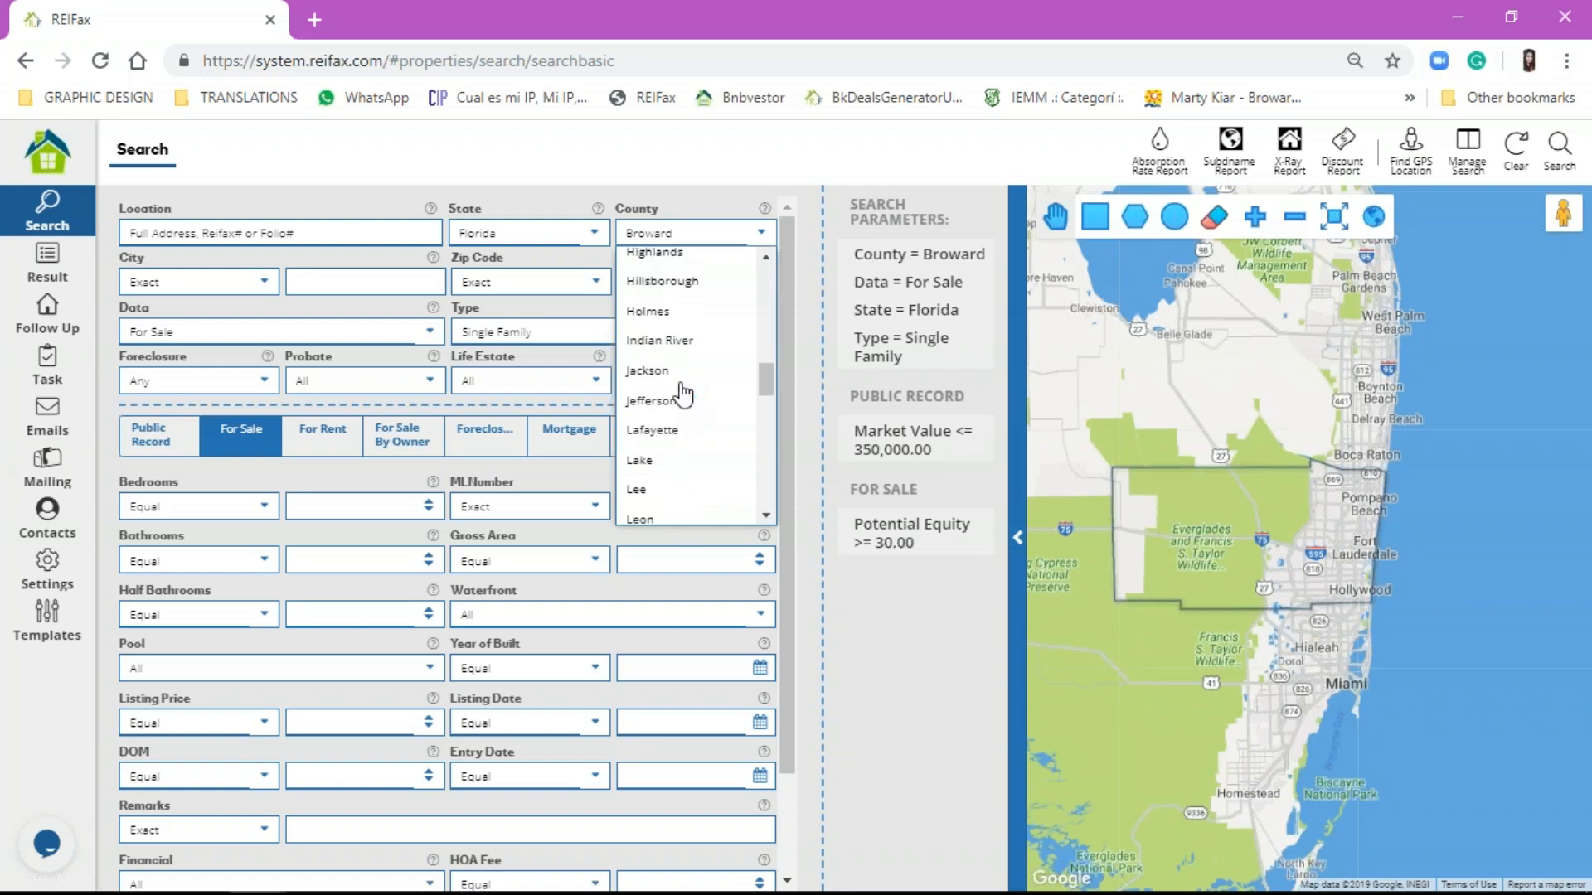
scroll(682, 393, down, 5)
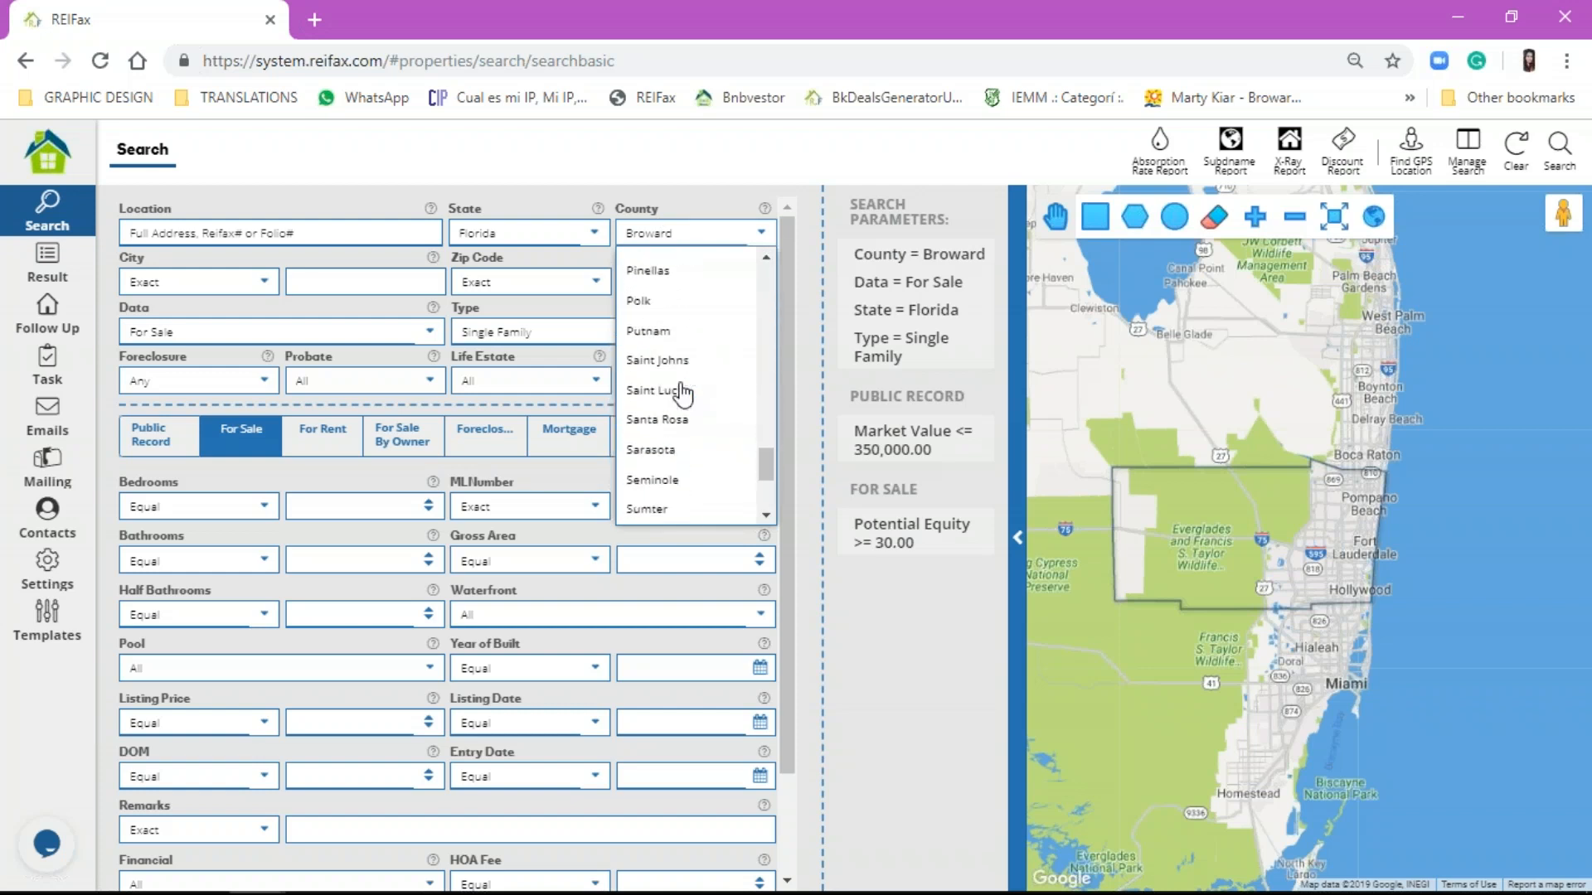
scroll(682, 393, up, 7)
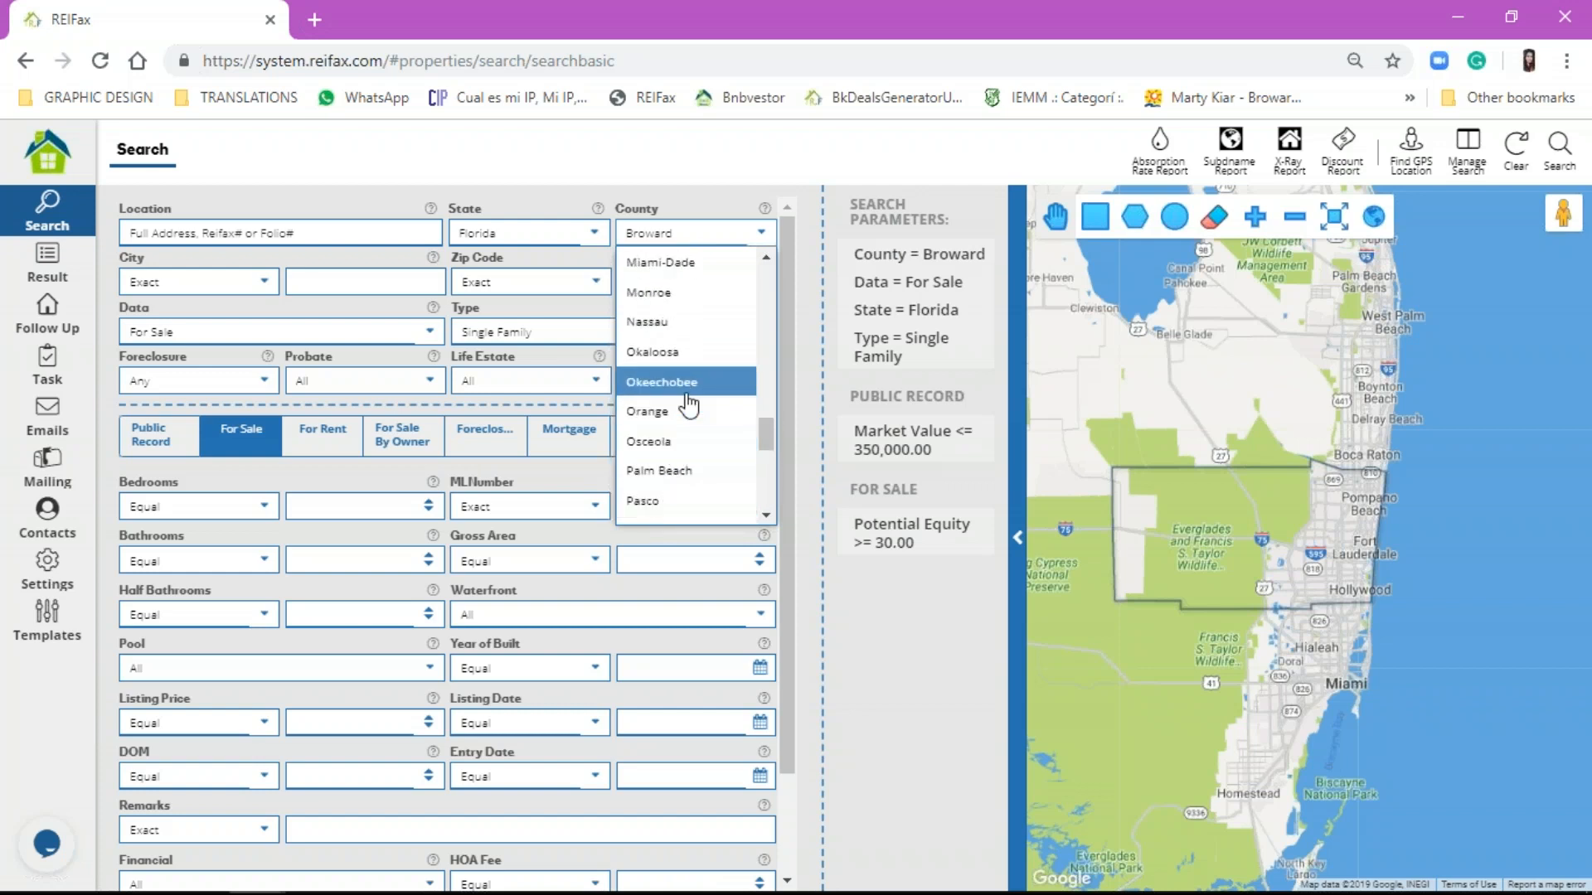
click(693, 475)
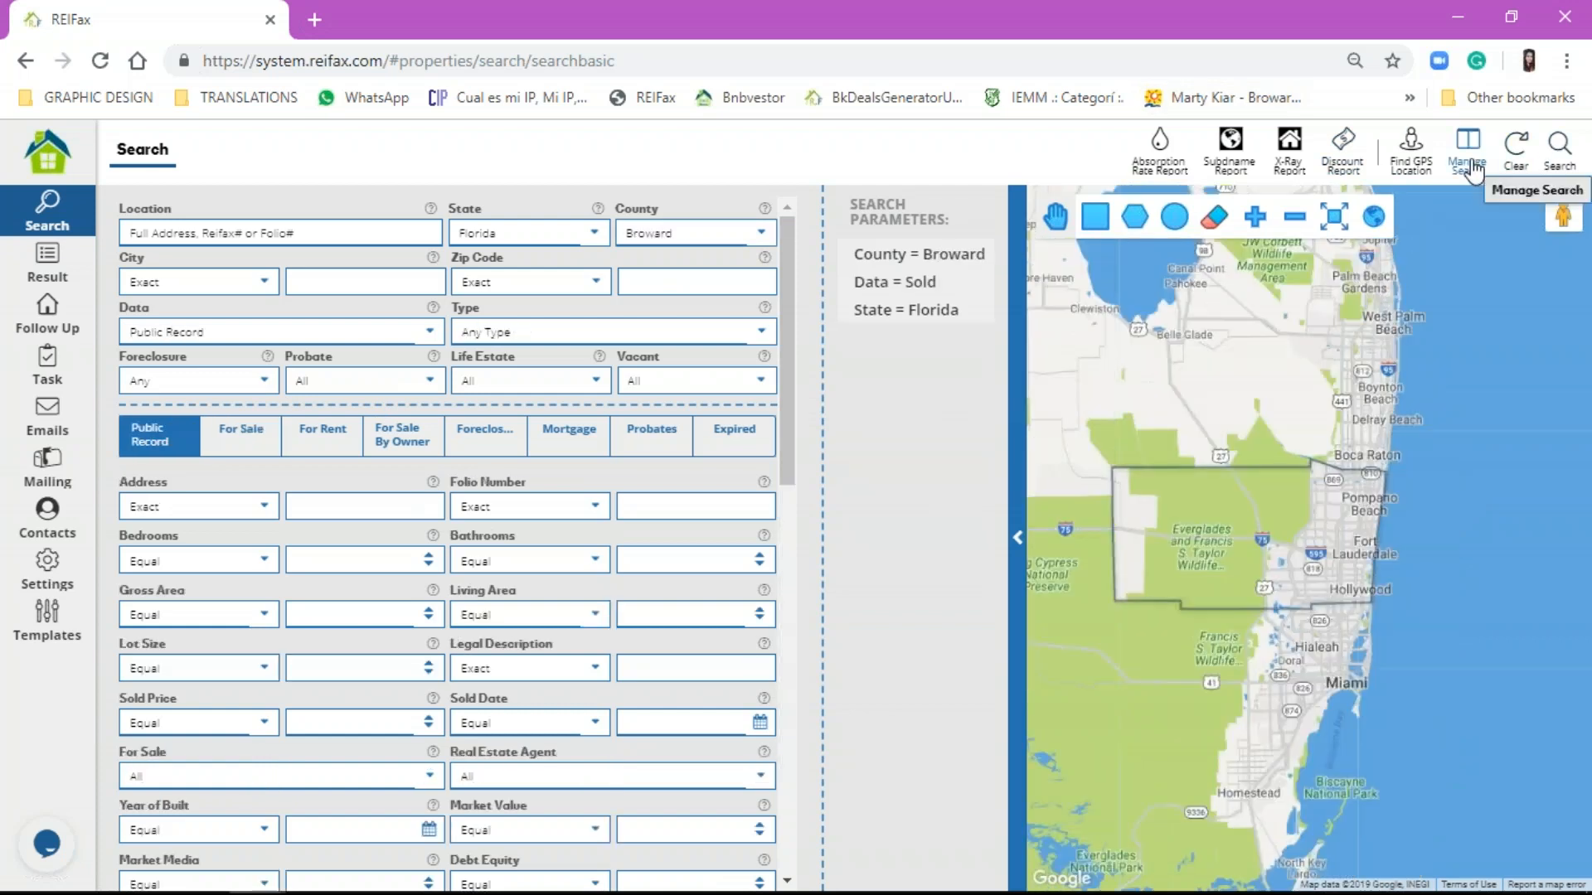
Step: Browse saved searches, trying the RFX CONDO FOR SALE REO and RFX Bank Owned MultiFamily entries
click(1469, 149)
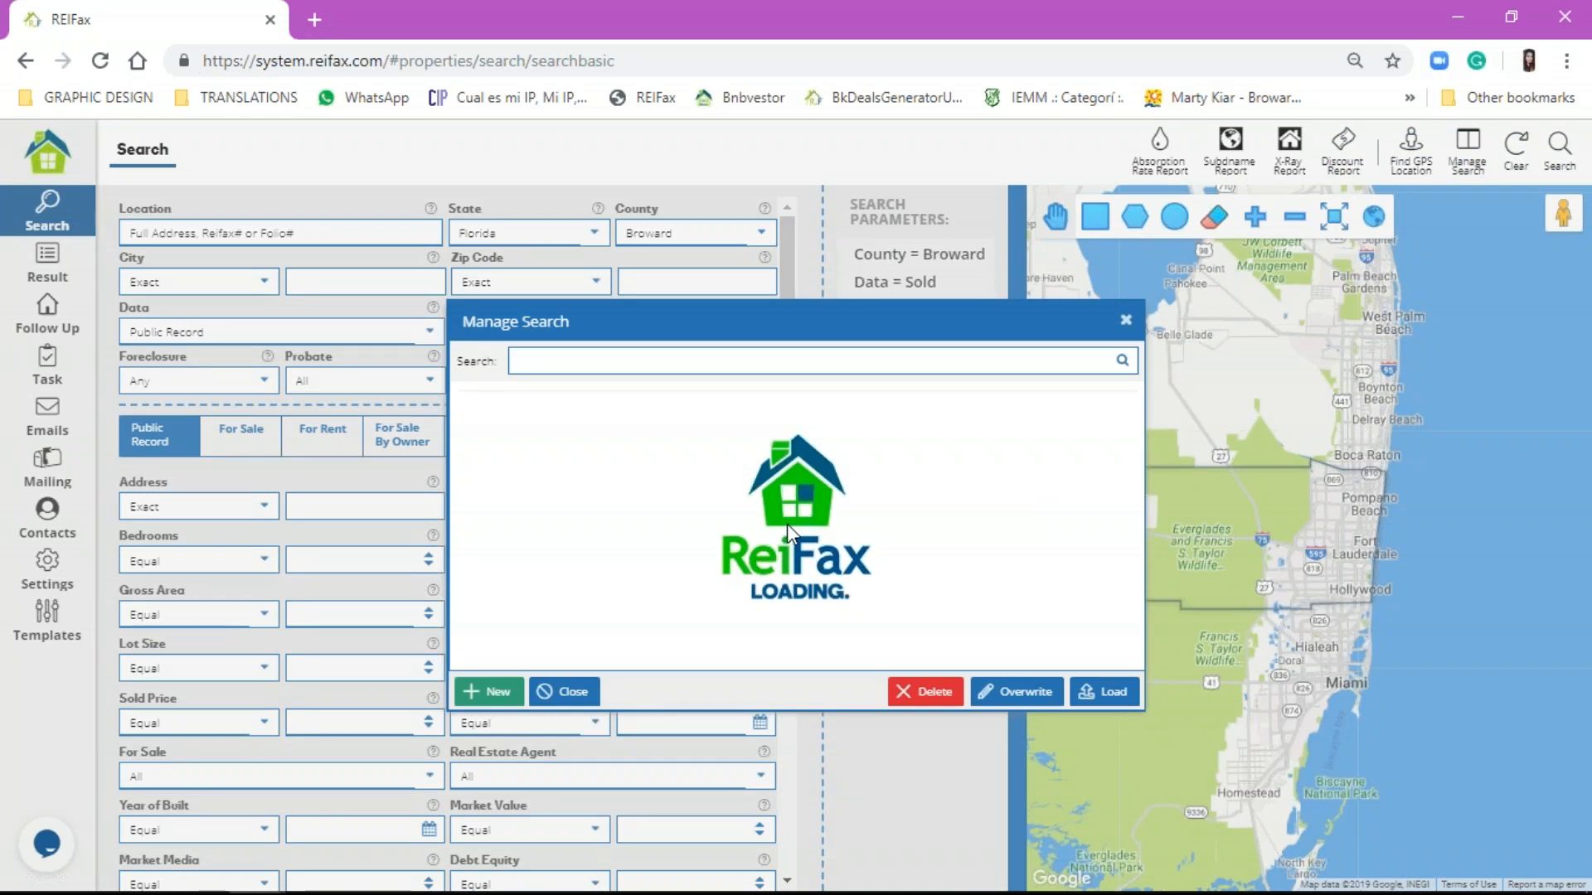
scroll(826, 518, down, 2)
scroll(827, 519, down, 15)
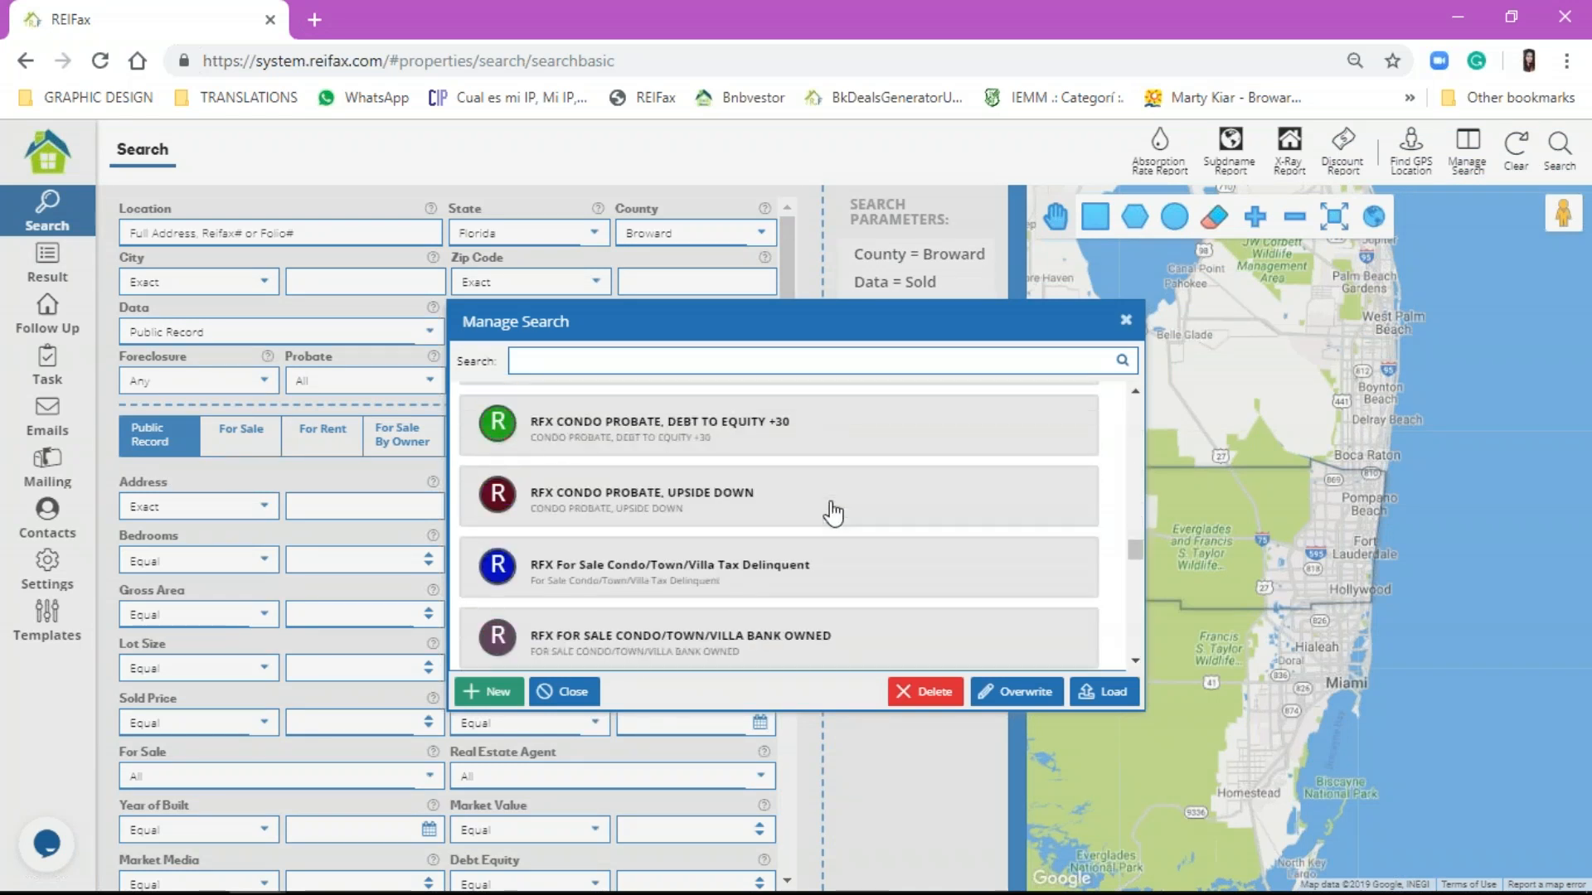
scroll(768, 570, up, 5)
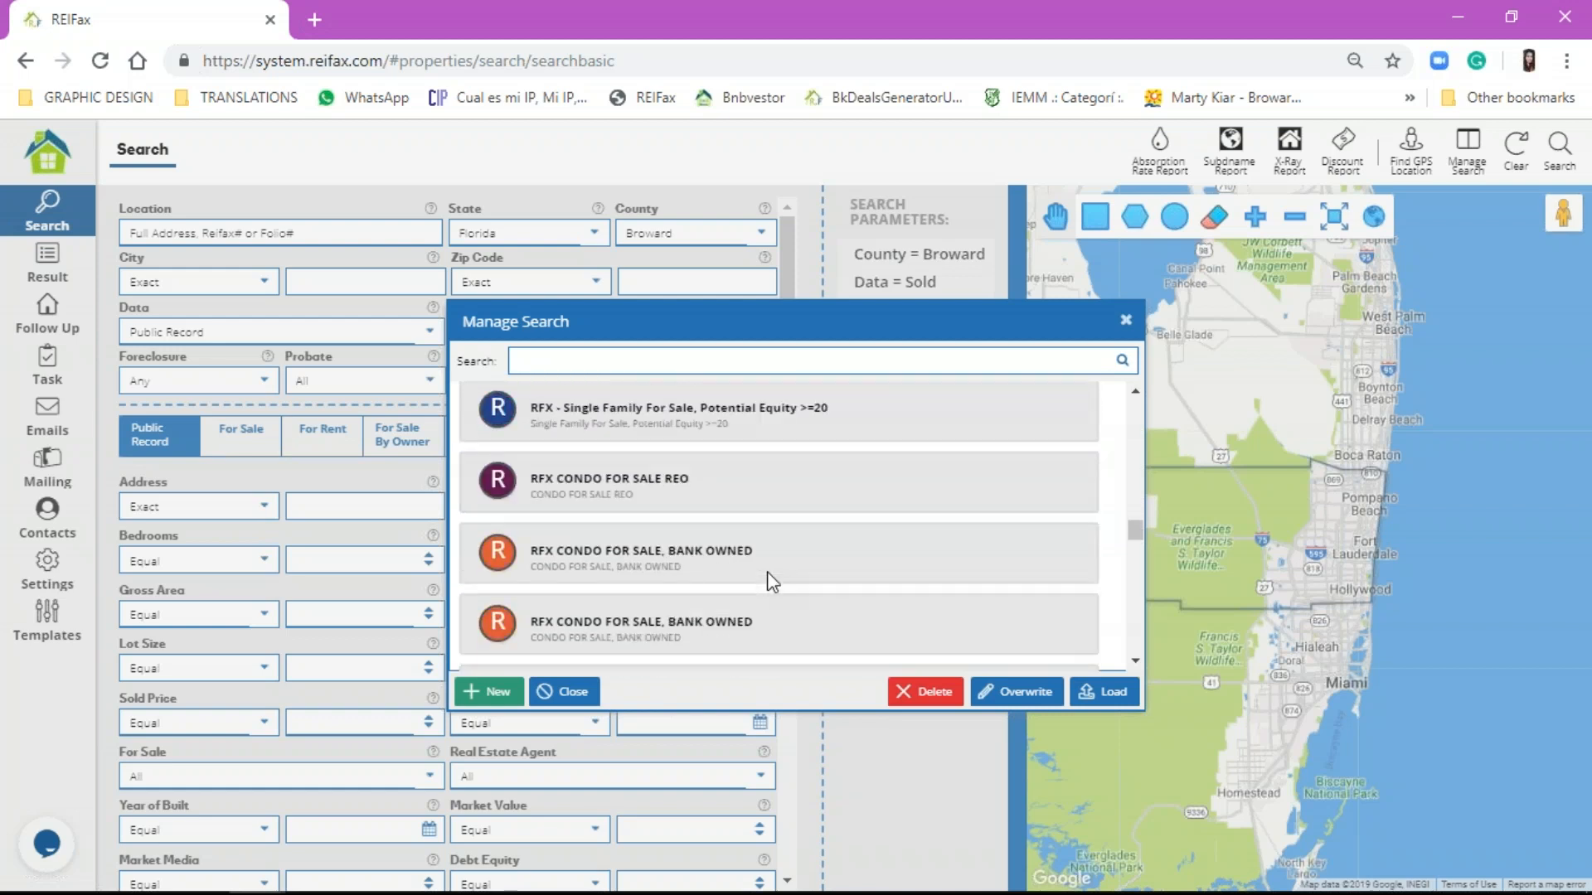
click(668, 489)
scroll(563, 506, up, 3)
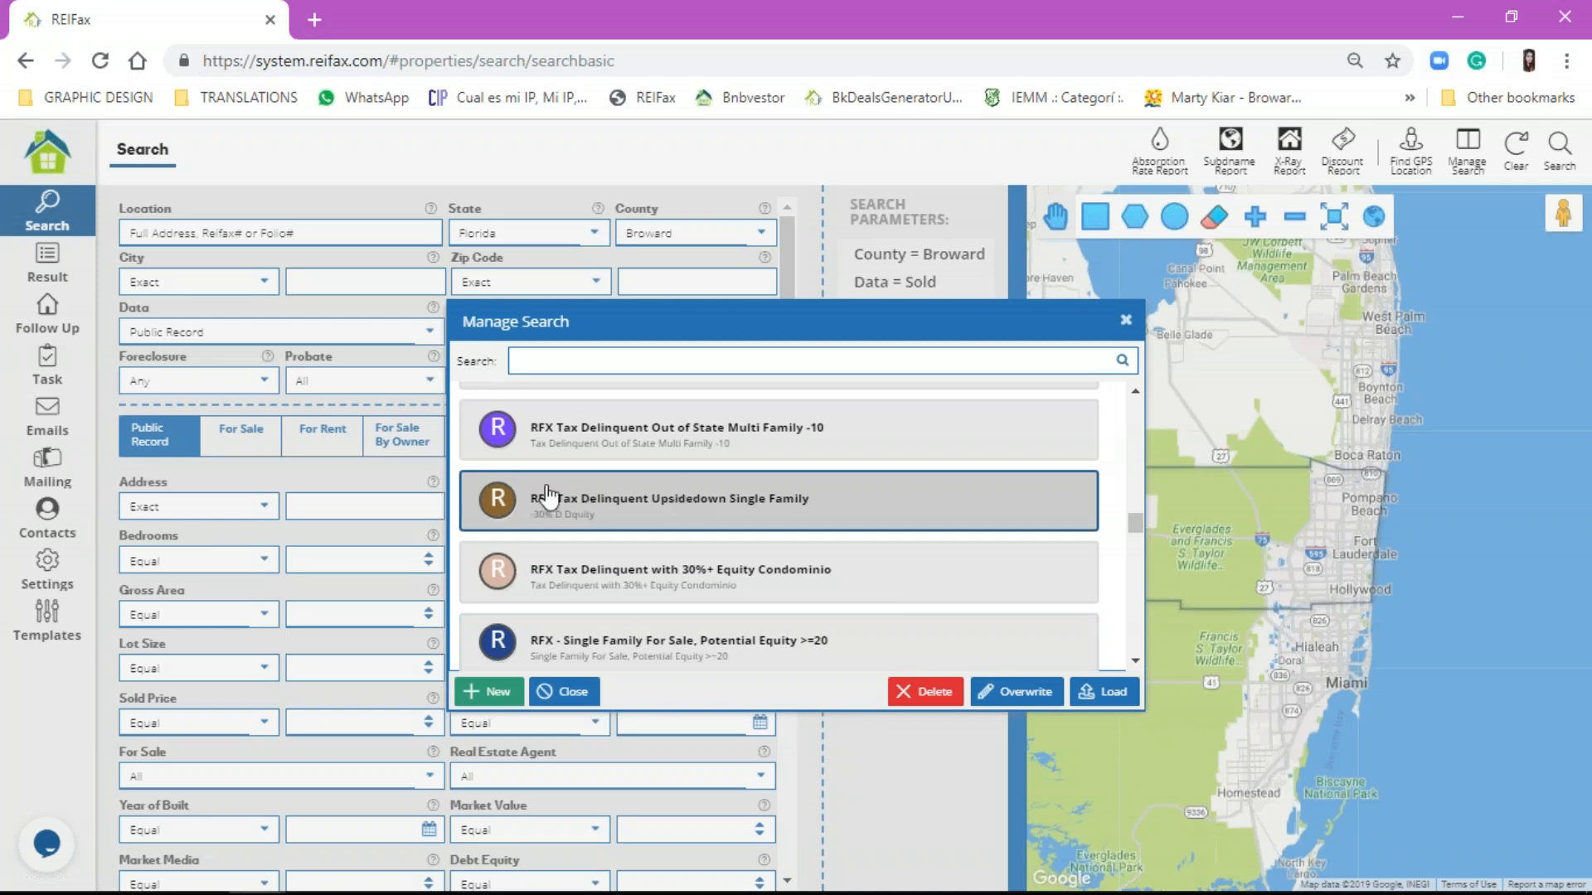
scroll(639, 469, up, 2)
scroll(618, 524, up, 7)
scroll(617, 523, up, 3)
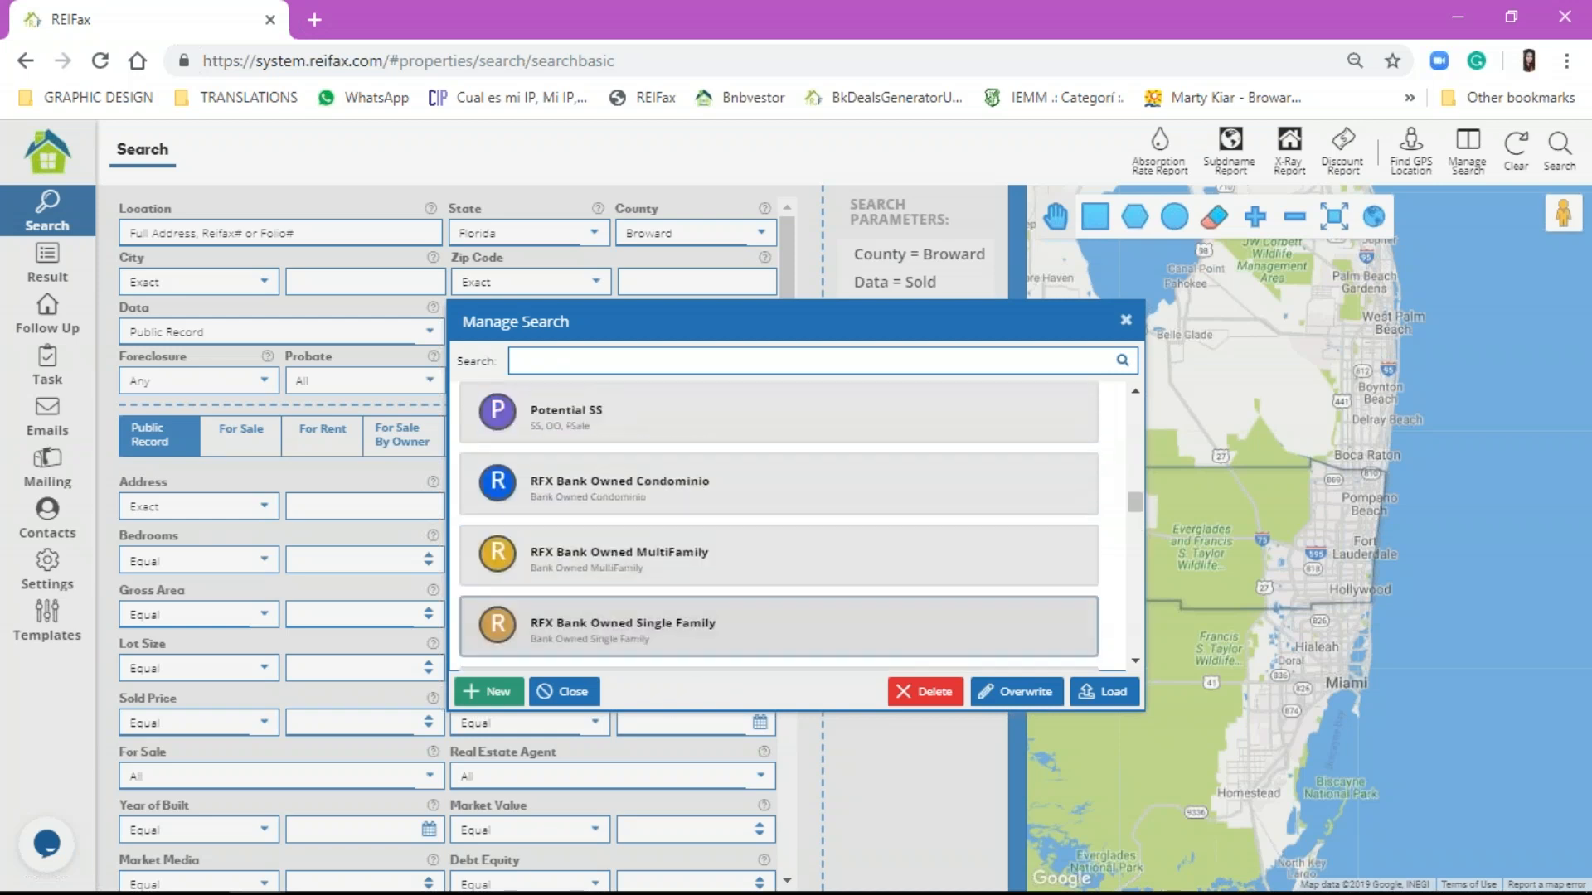
scroll(625, 522, down, 3)
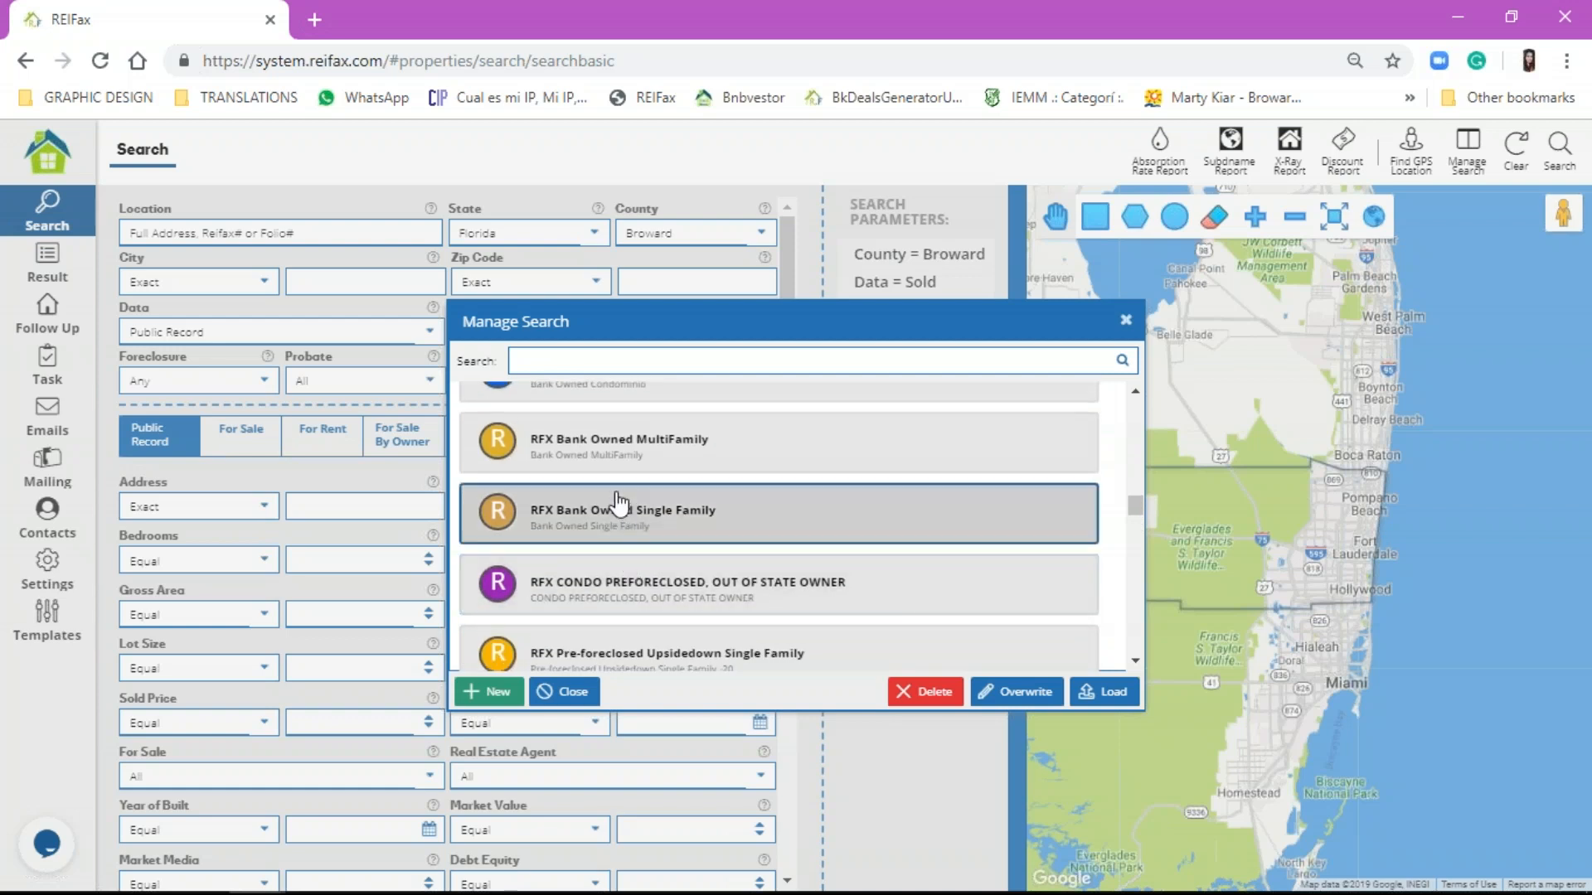
click(572, 461)
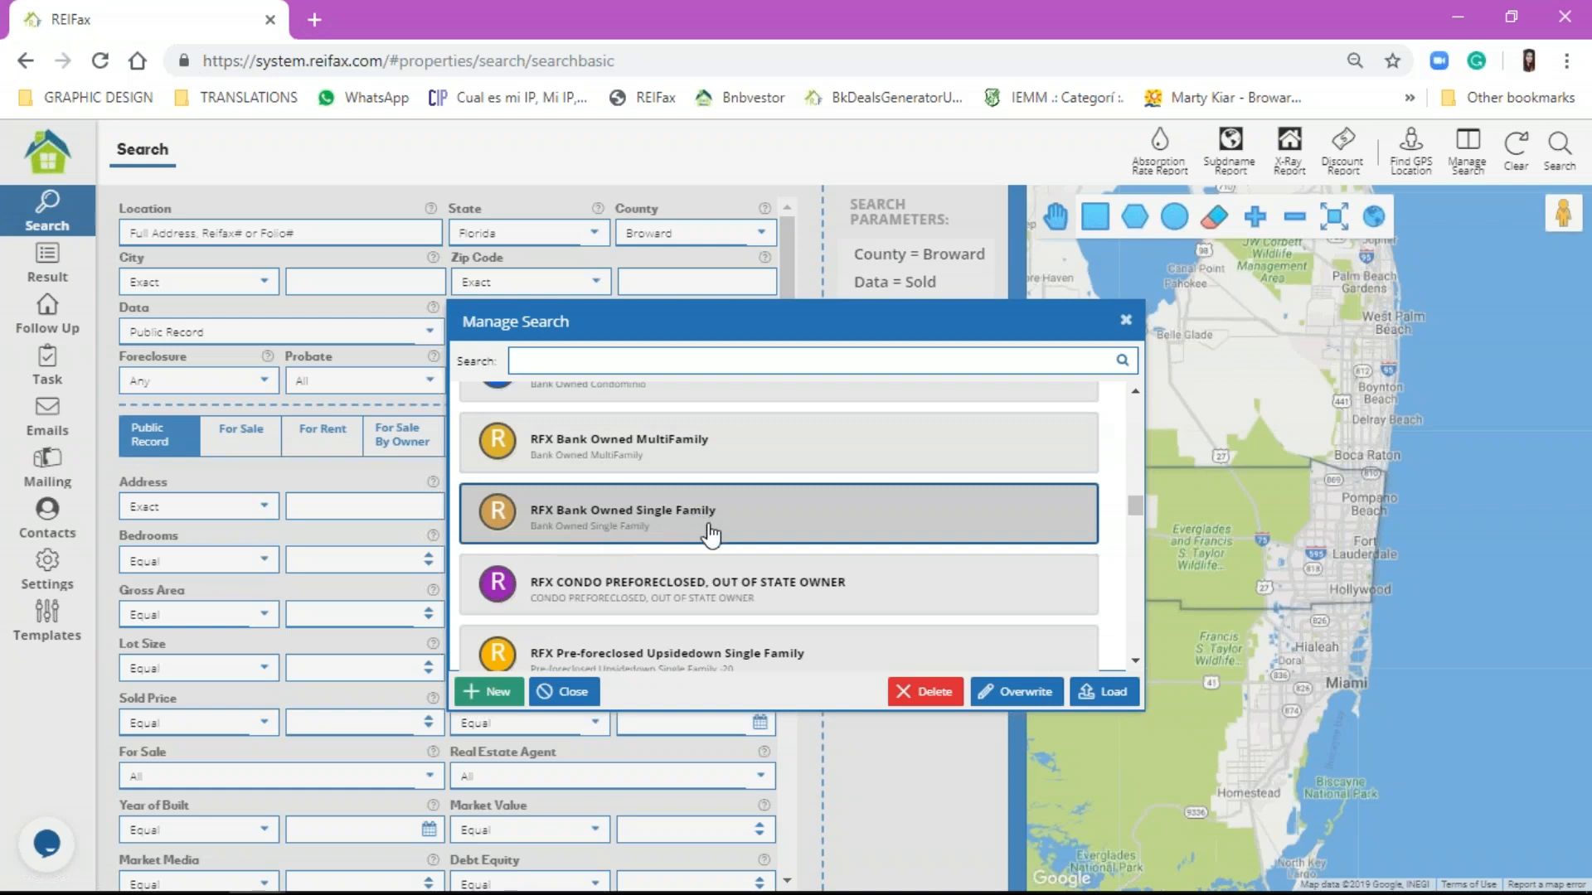
Step: Scroll further through the list and settle on the RFX For Sale Single Multi Family Bank Owned search
scroll(695, 520, down, 2)
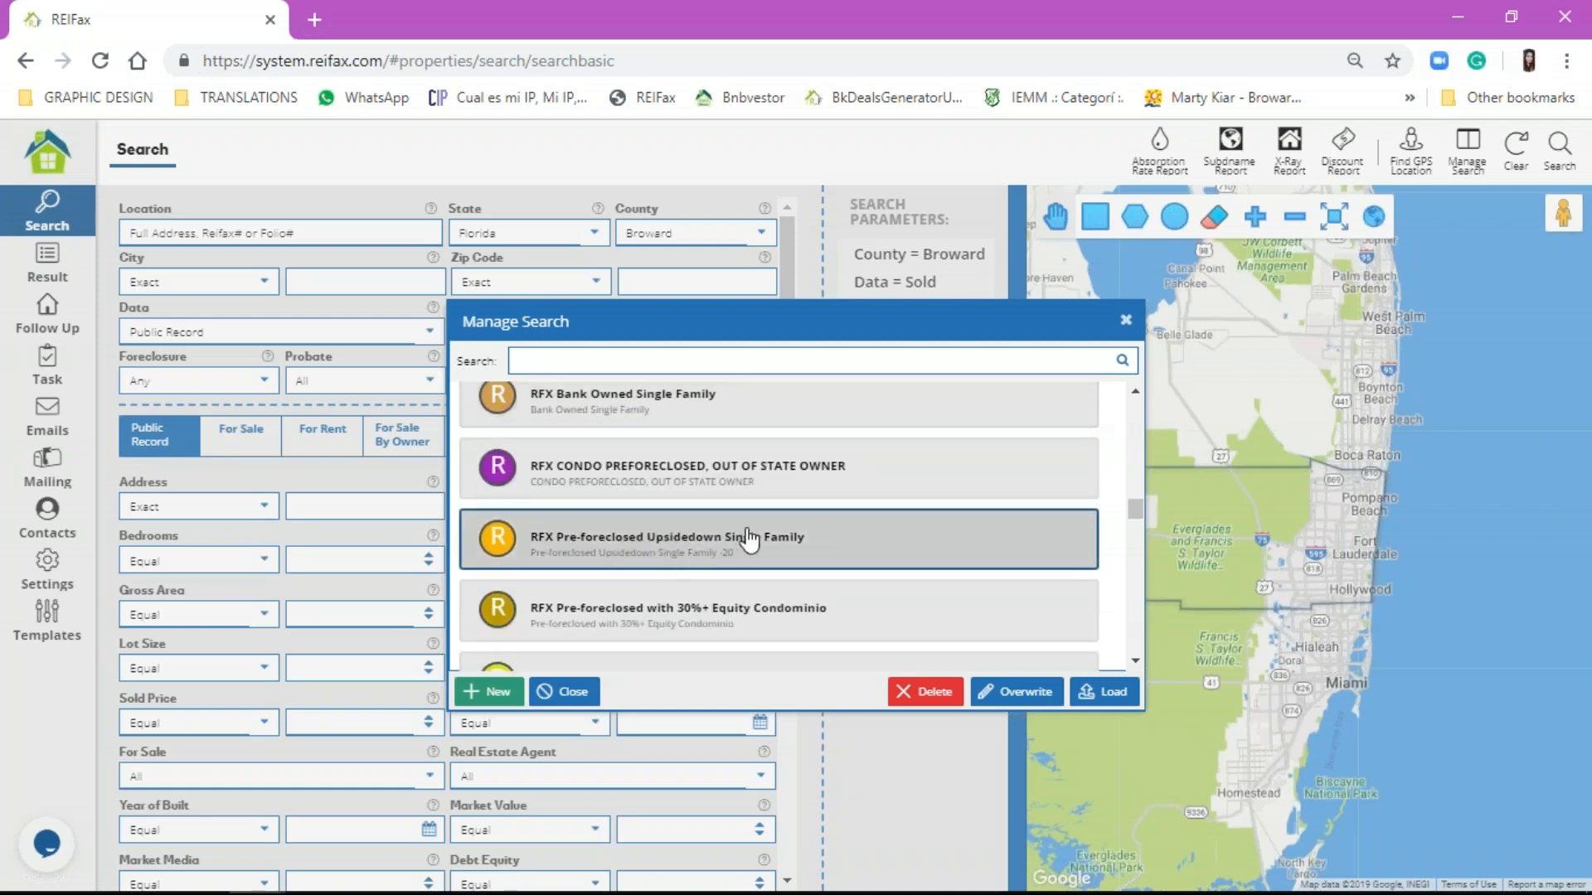
scroll(727, 632, down, 2)
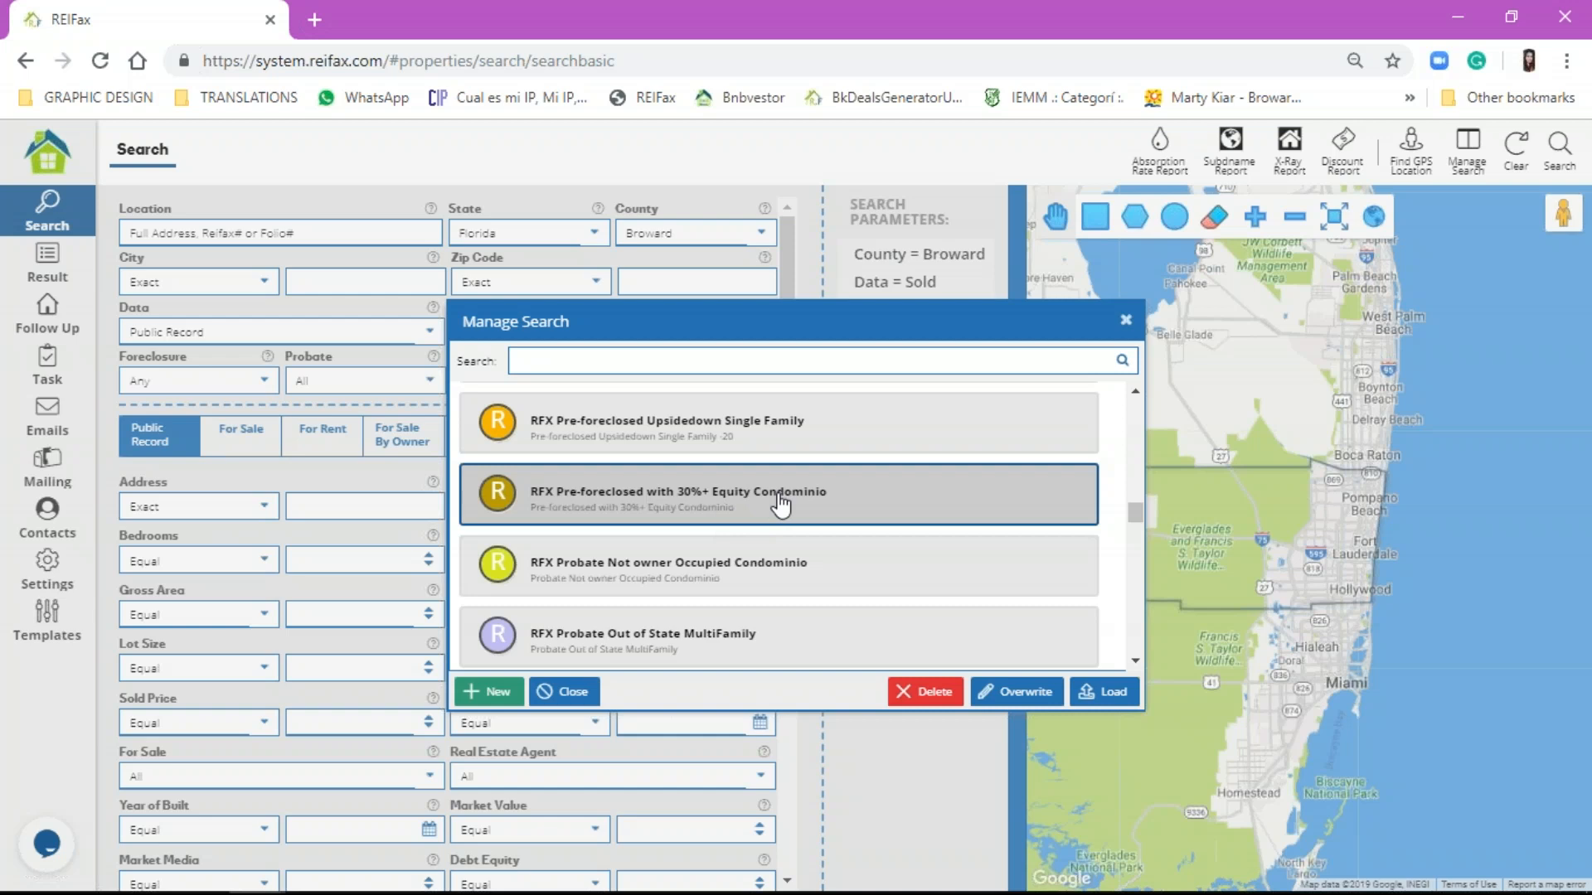
scroll(776, 564, down, 2)
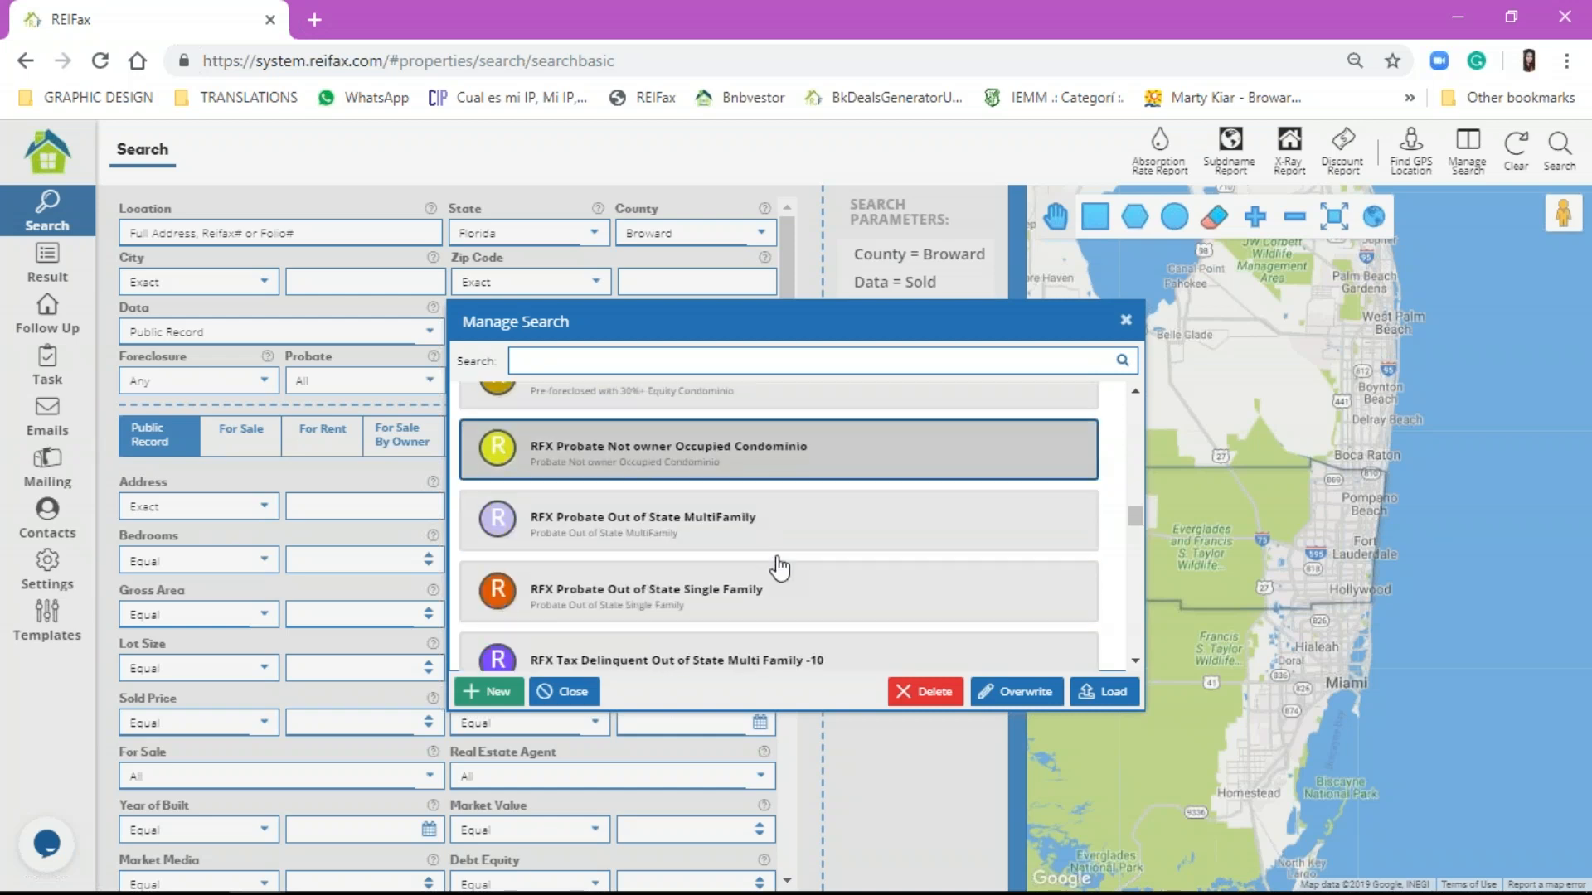
scroll(778, 564, down, 2)
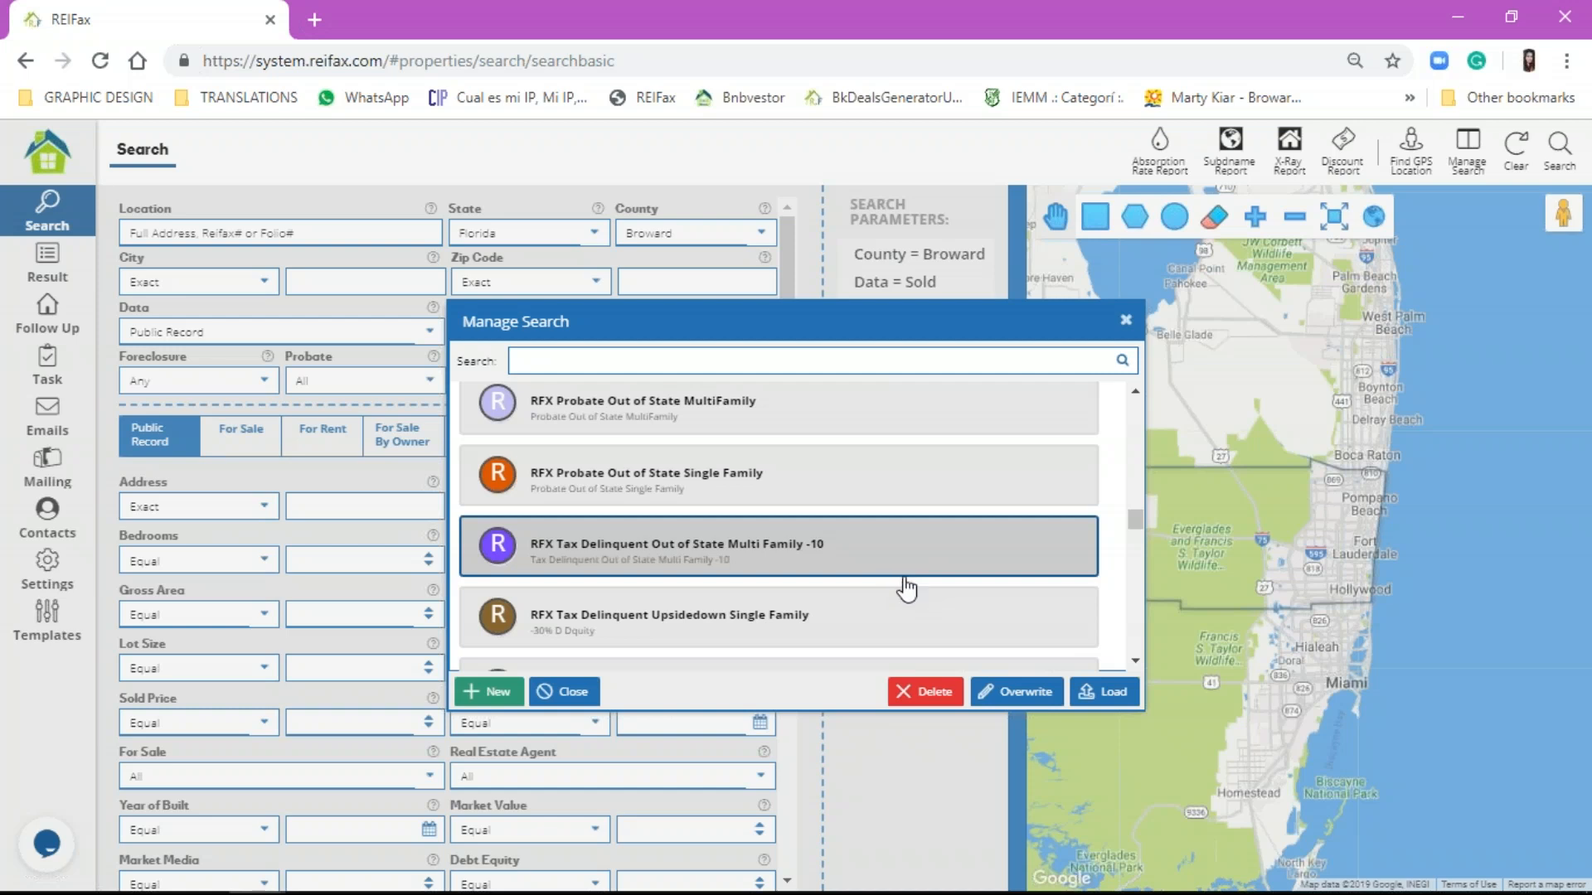
scroll(796, 572, down, 2)
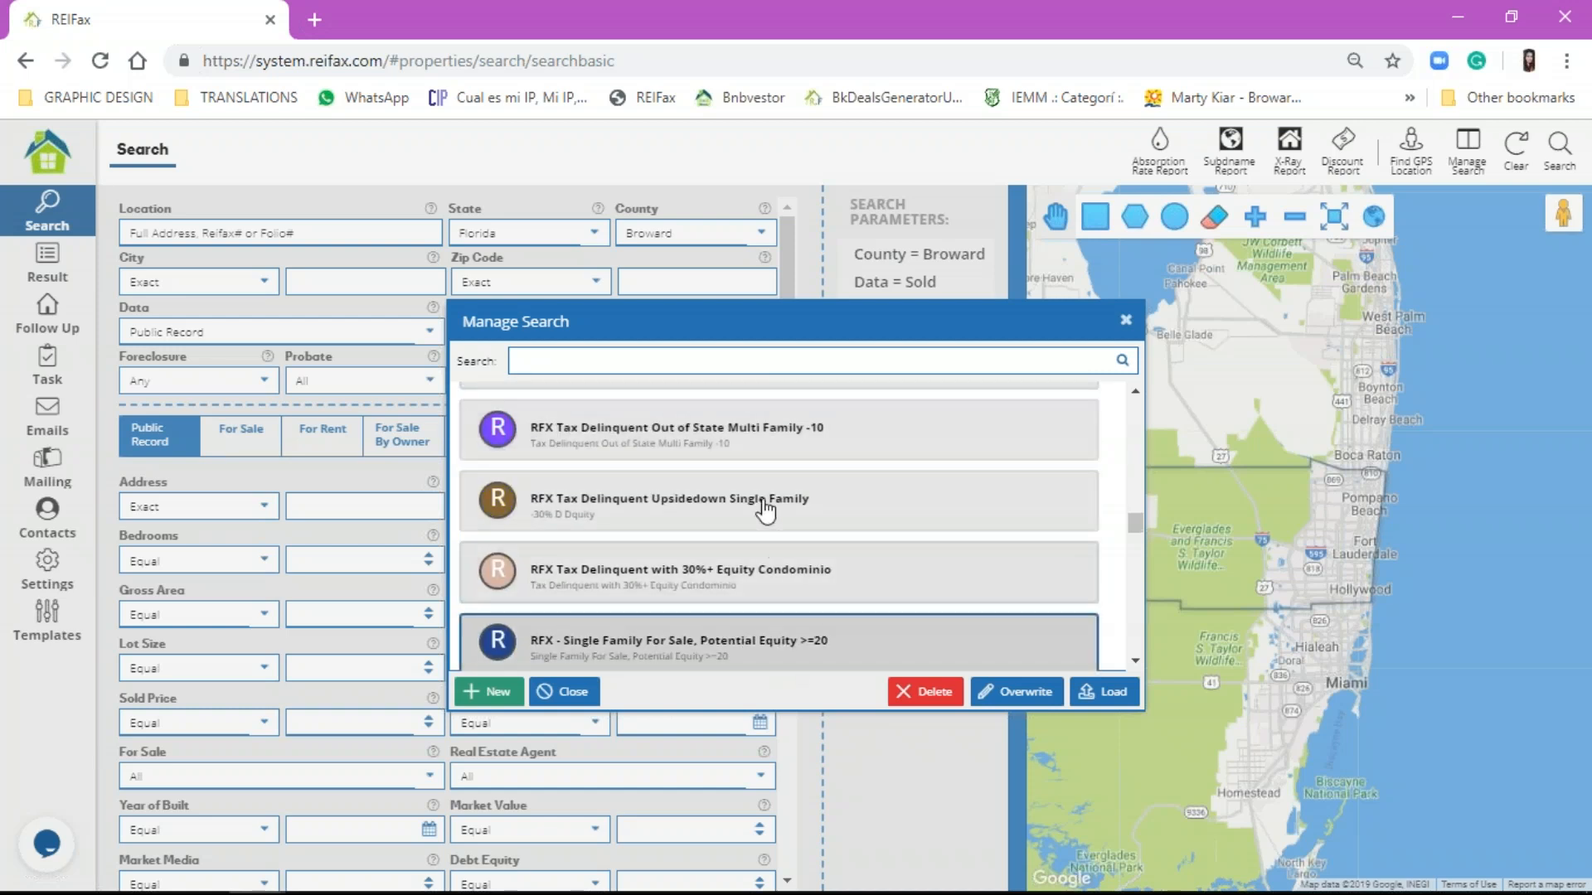
scroll(764, 507, down, 3)
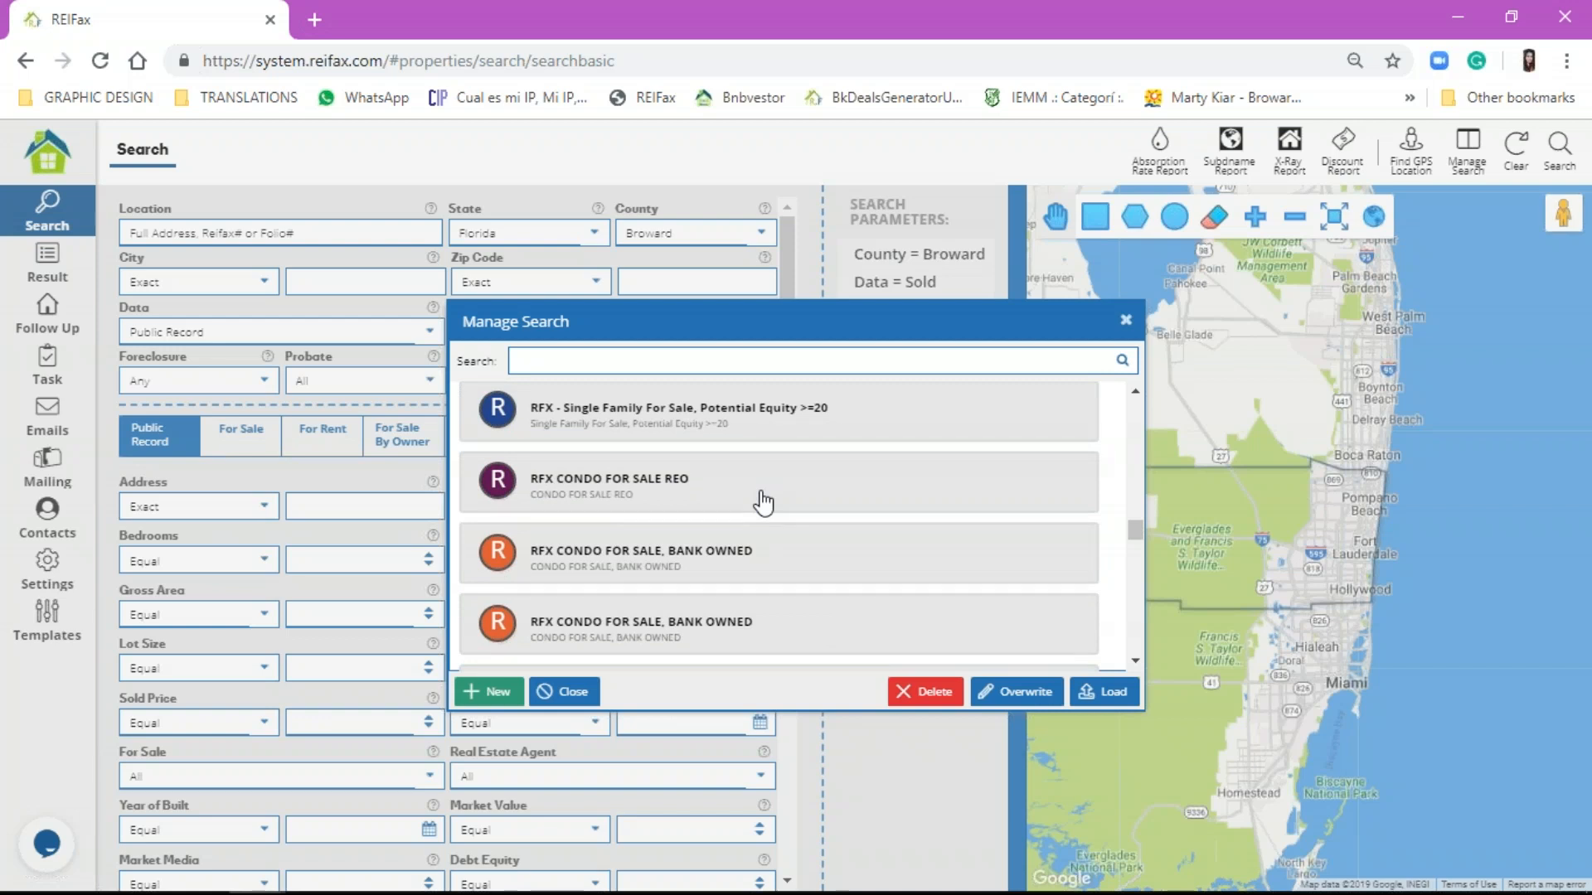
scroll(759, 504, down, 3)
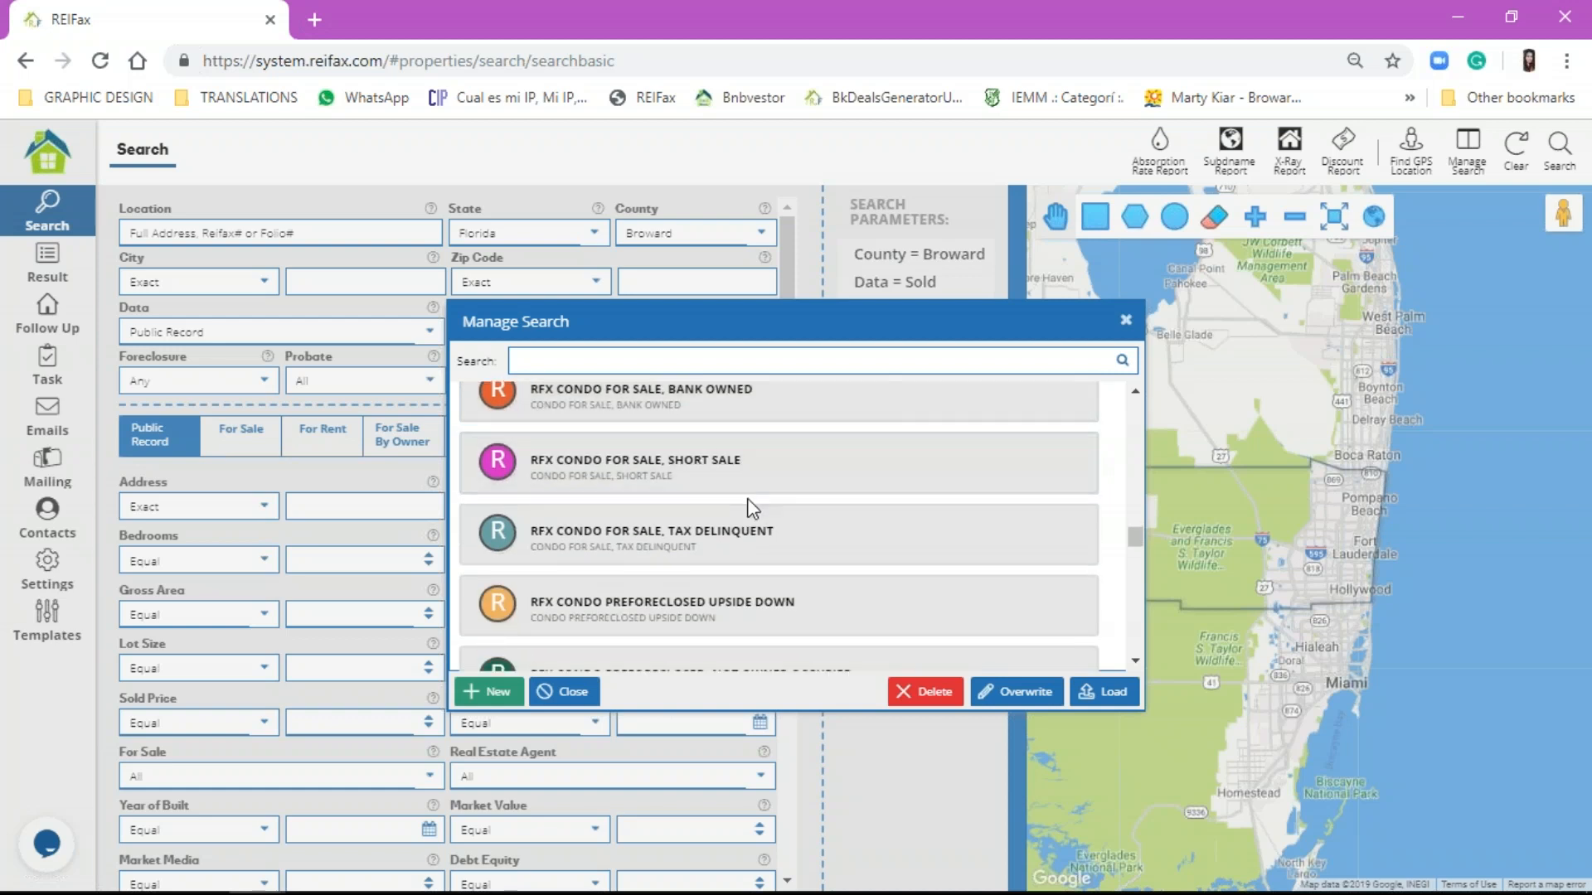
scroll(750, 530, down, 3)
scroll(751, 550, down, 6)
scroll(748, 552, up, 1)
click(746, 551)
scroll(751, 528, down, 1)
click(777, 491)
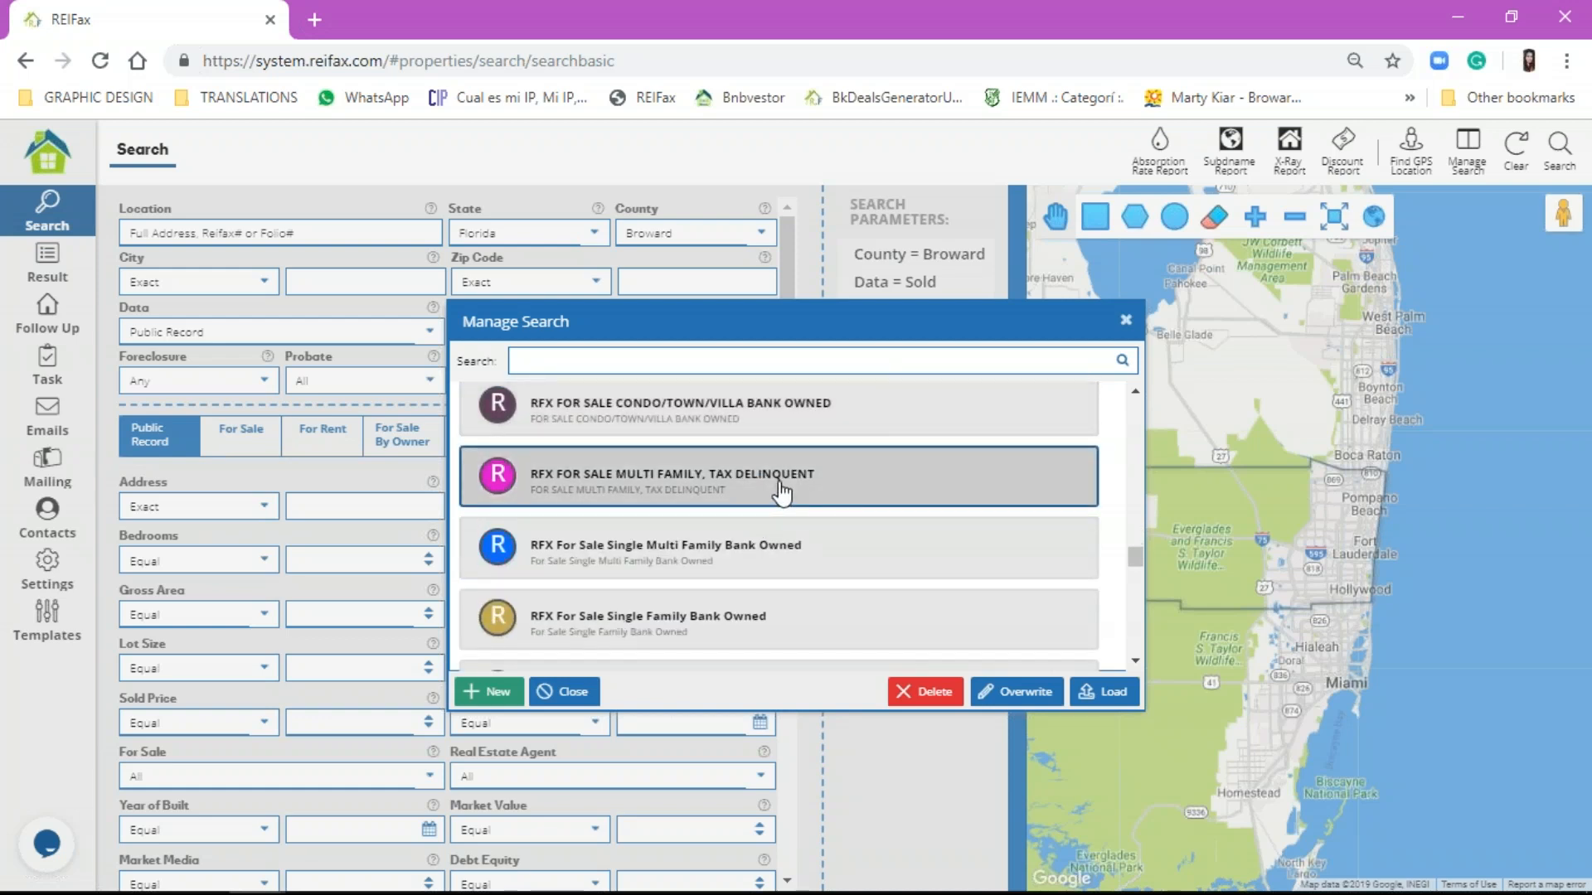
click(787, 546)
Step: Load the bank-owned multi-family search and set its County to Broward
click(1109, 691)
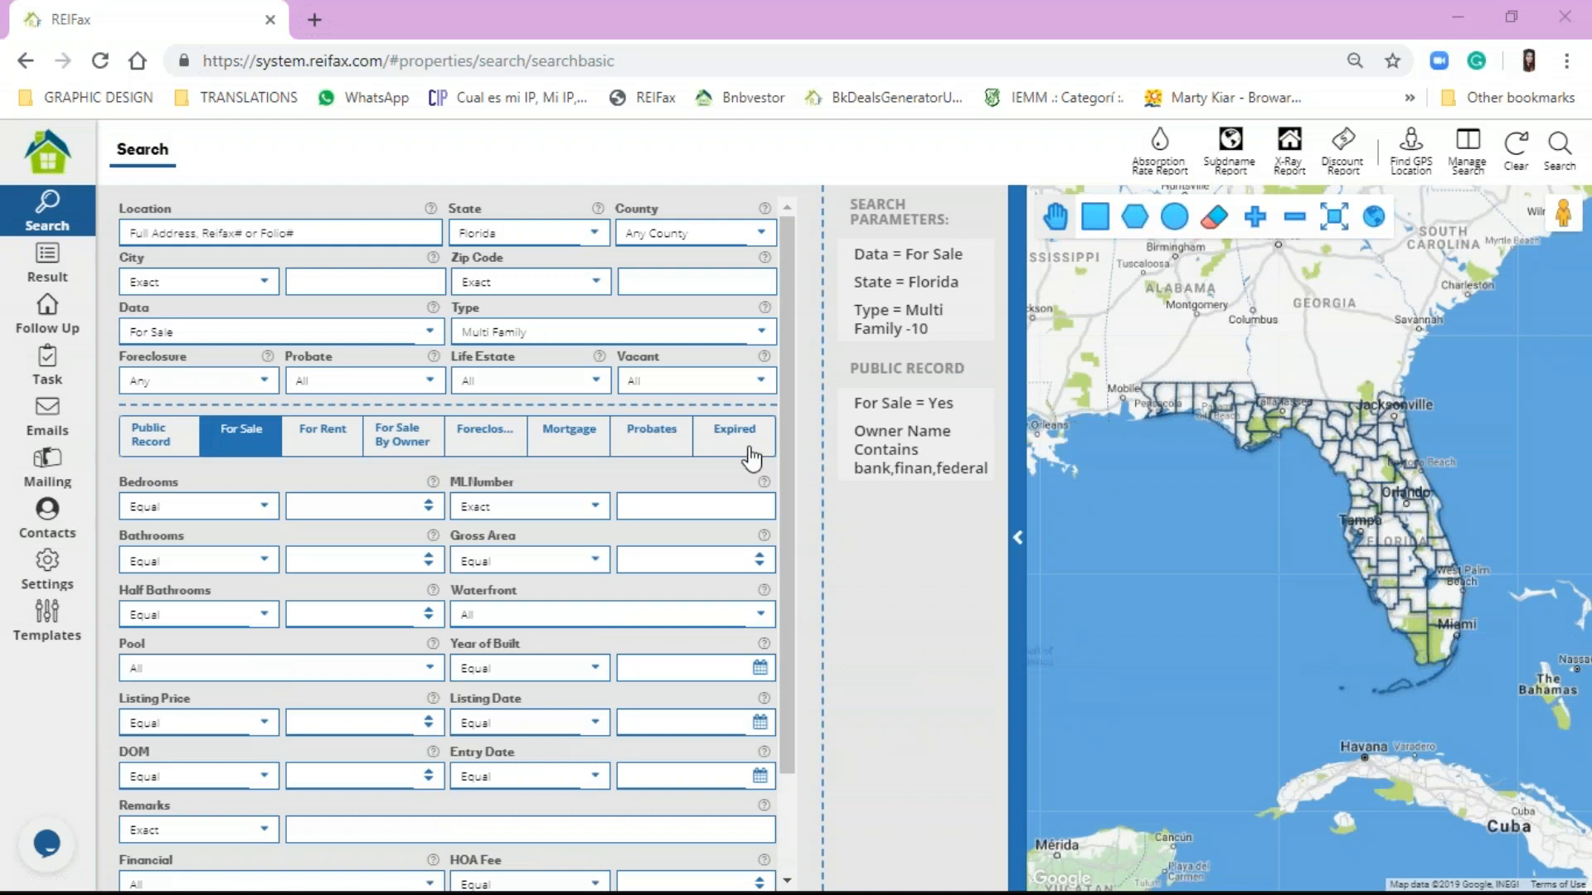
mouse_move(933, 264)
mouse_move(943, 329)
click(715, 233)
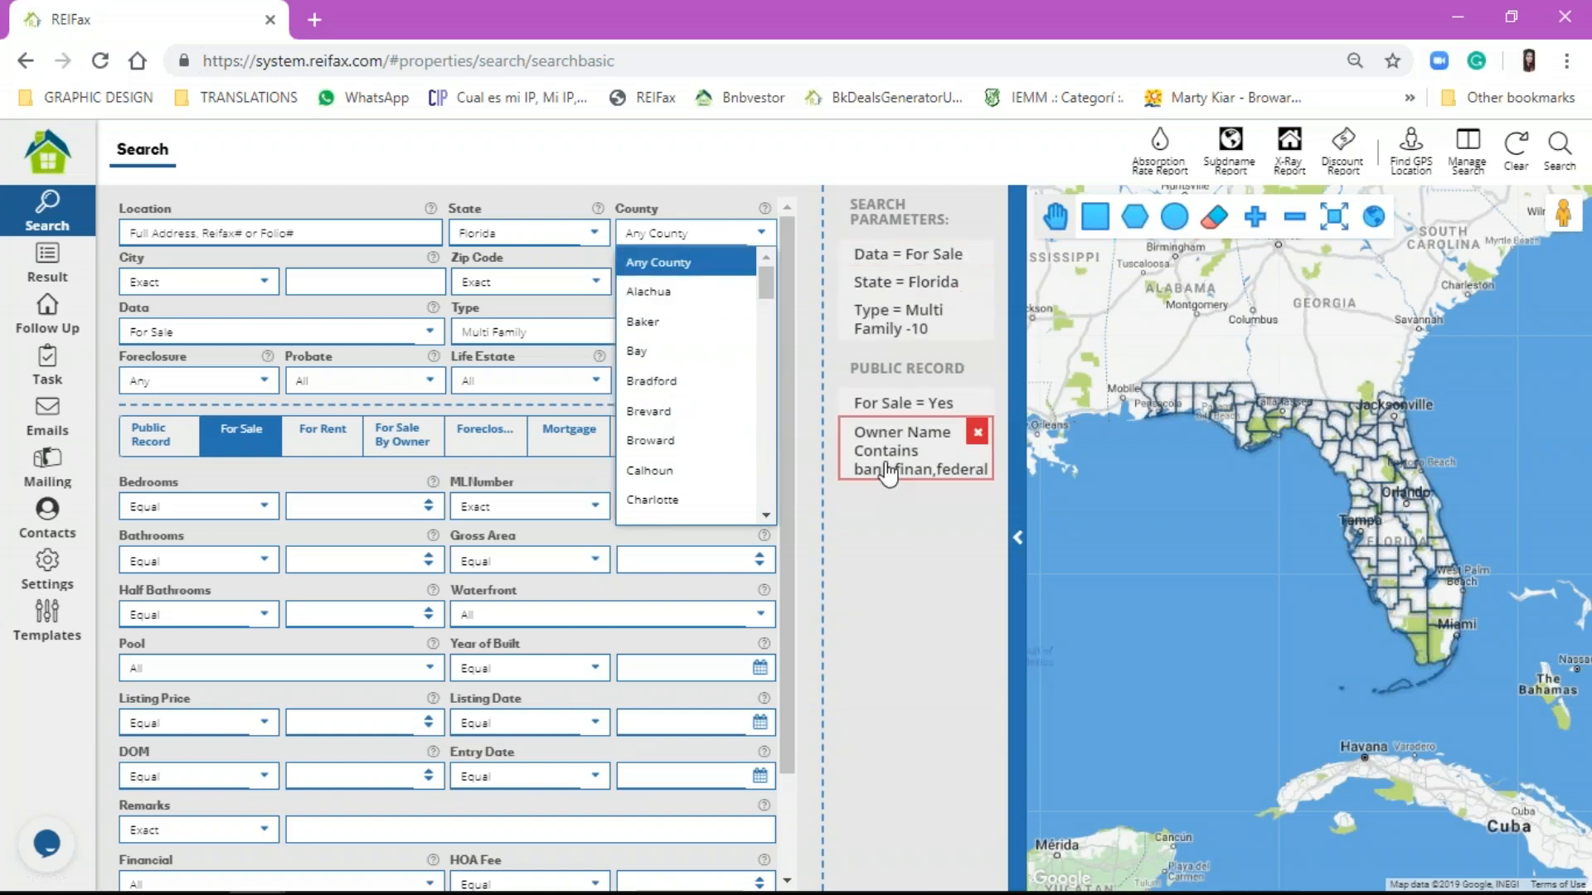
click(695, 441)
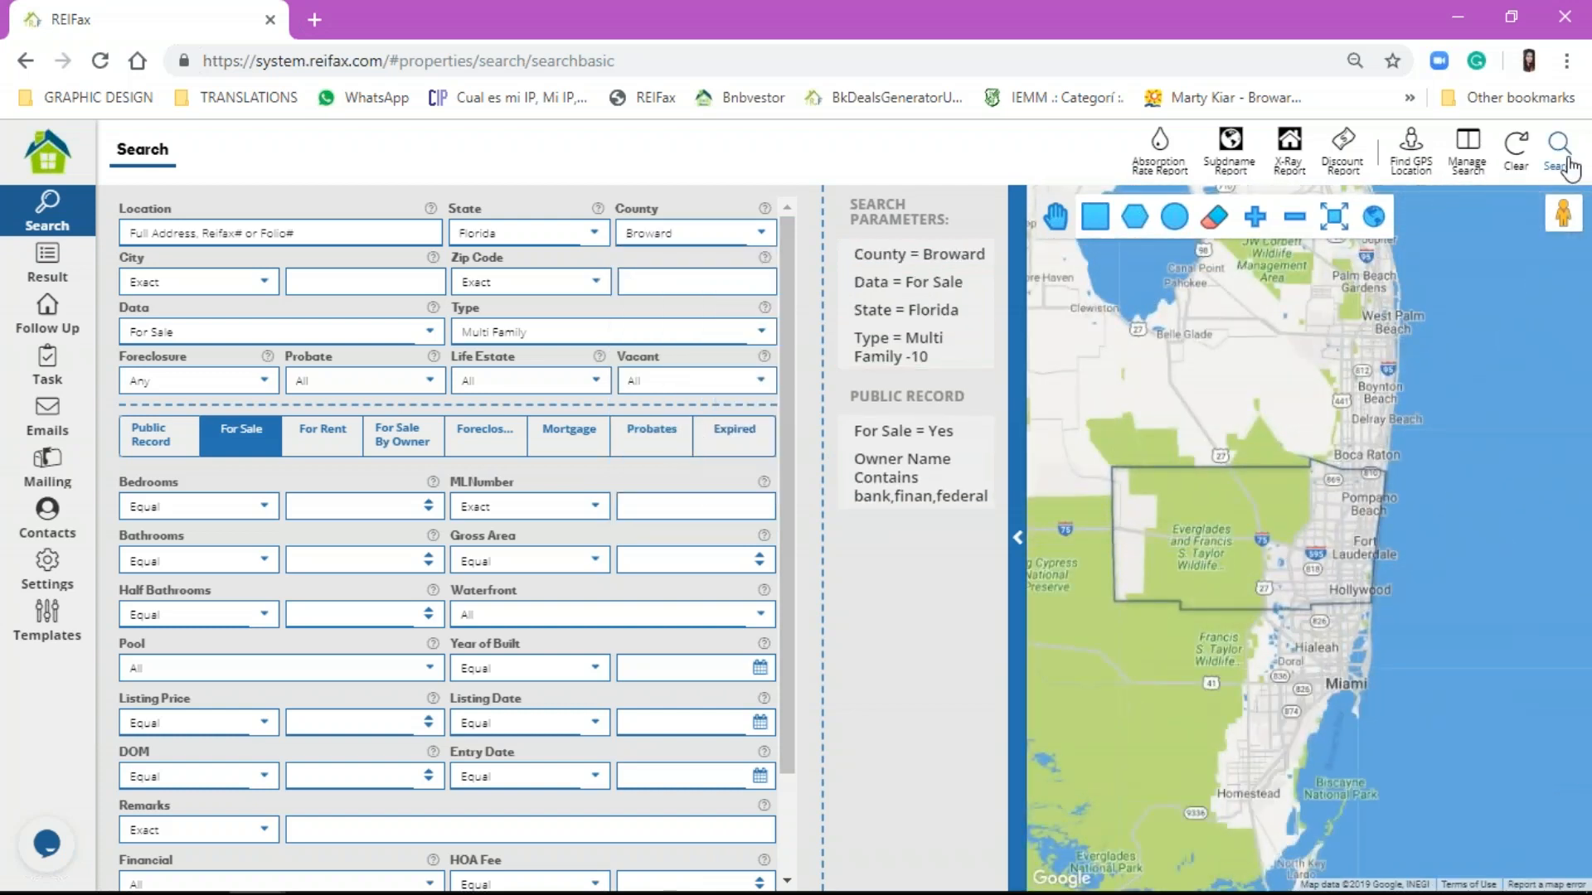
Step: Run the search, check the one-property Result list, then go back to the search form
click(1559, 148)
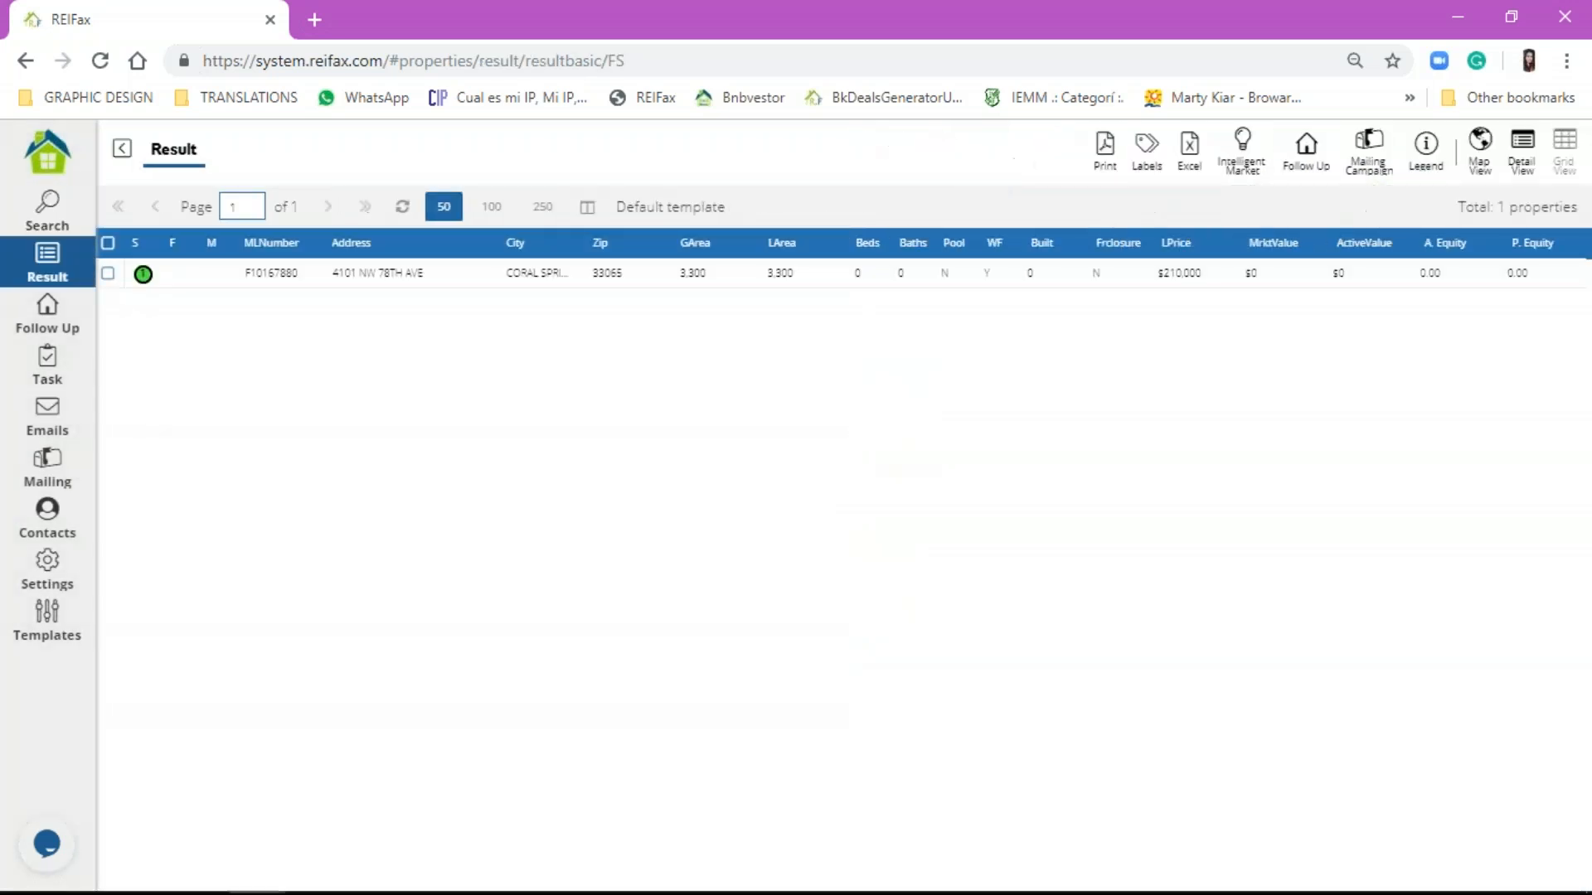
click(77, 216)
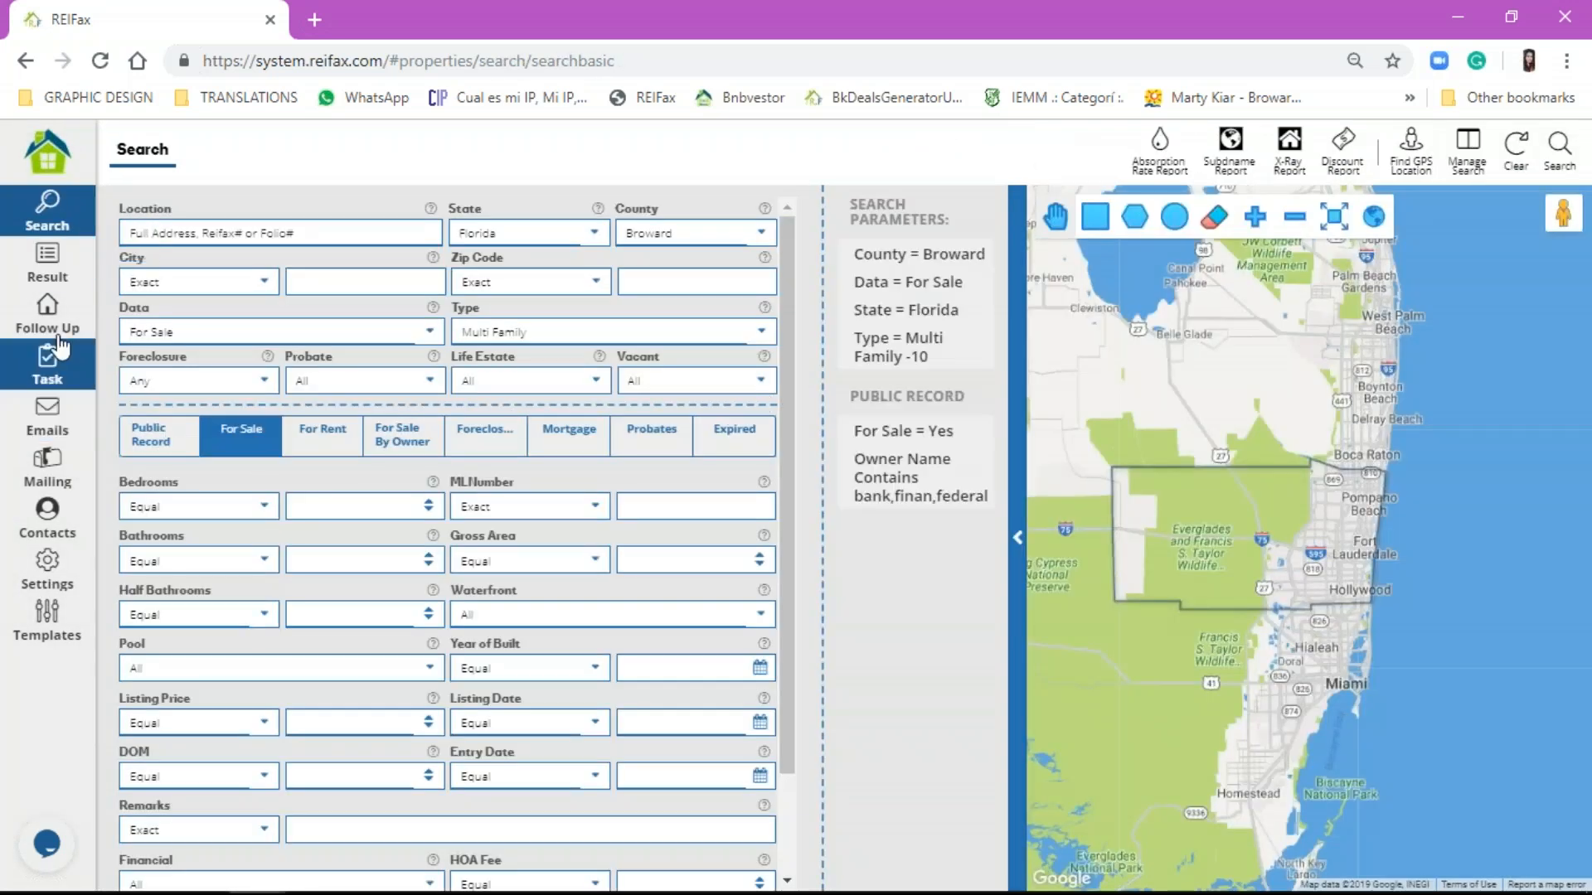
click(56, 275)
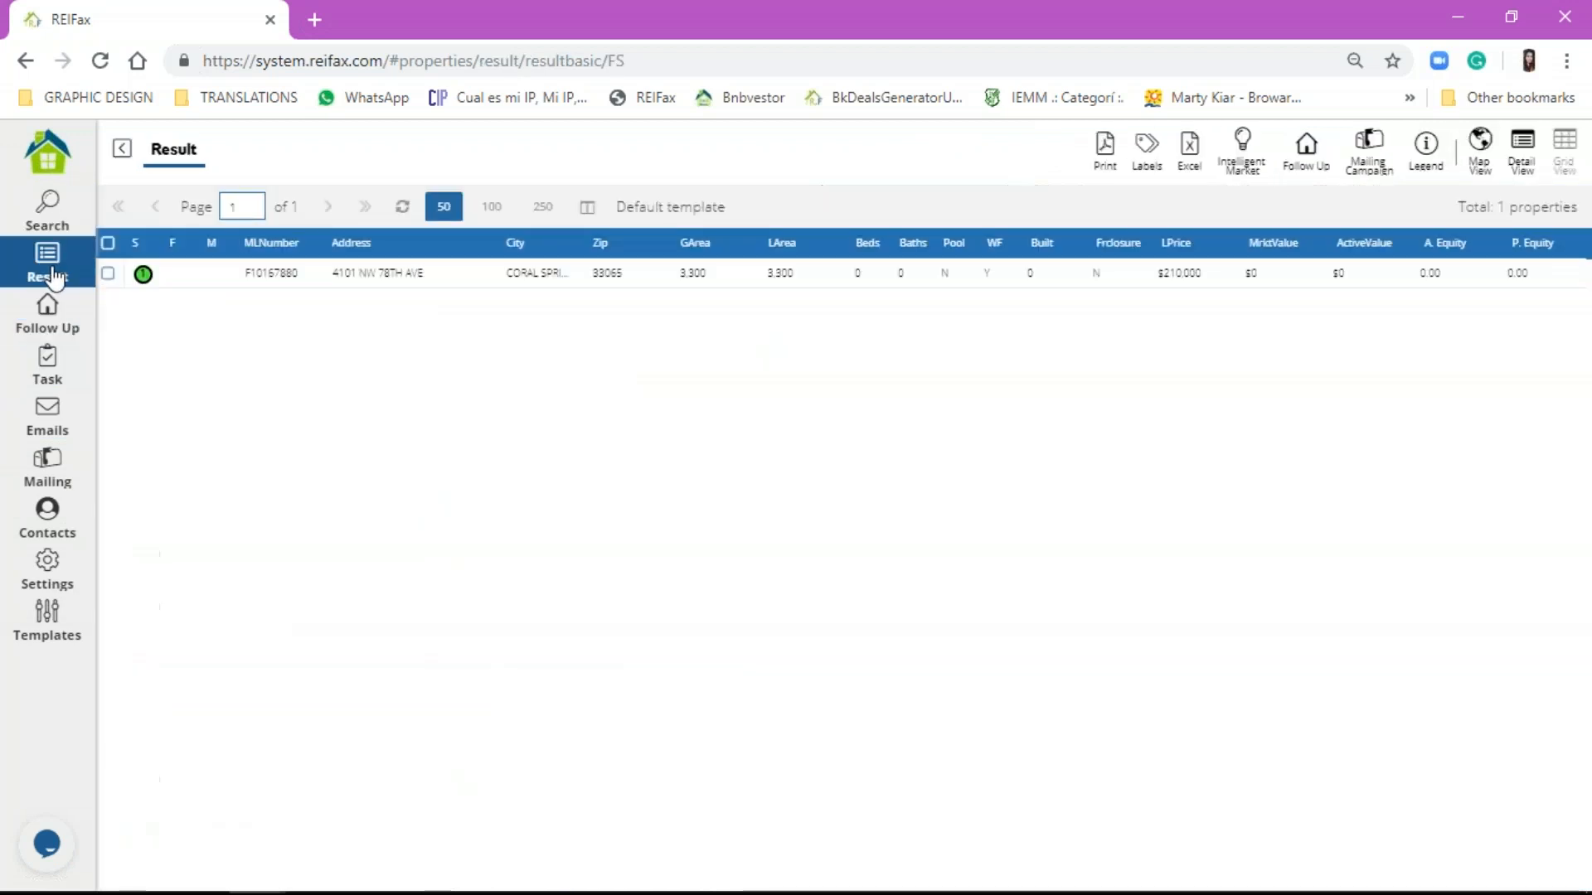
click(51, 217)
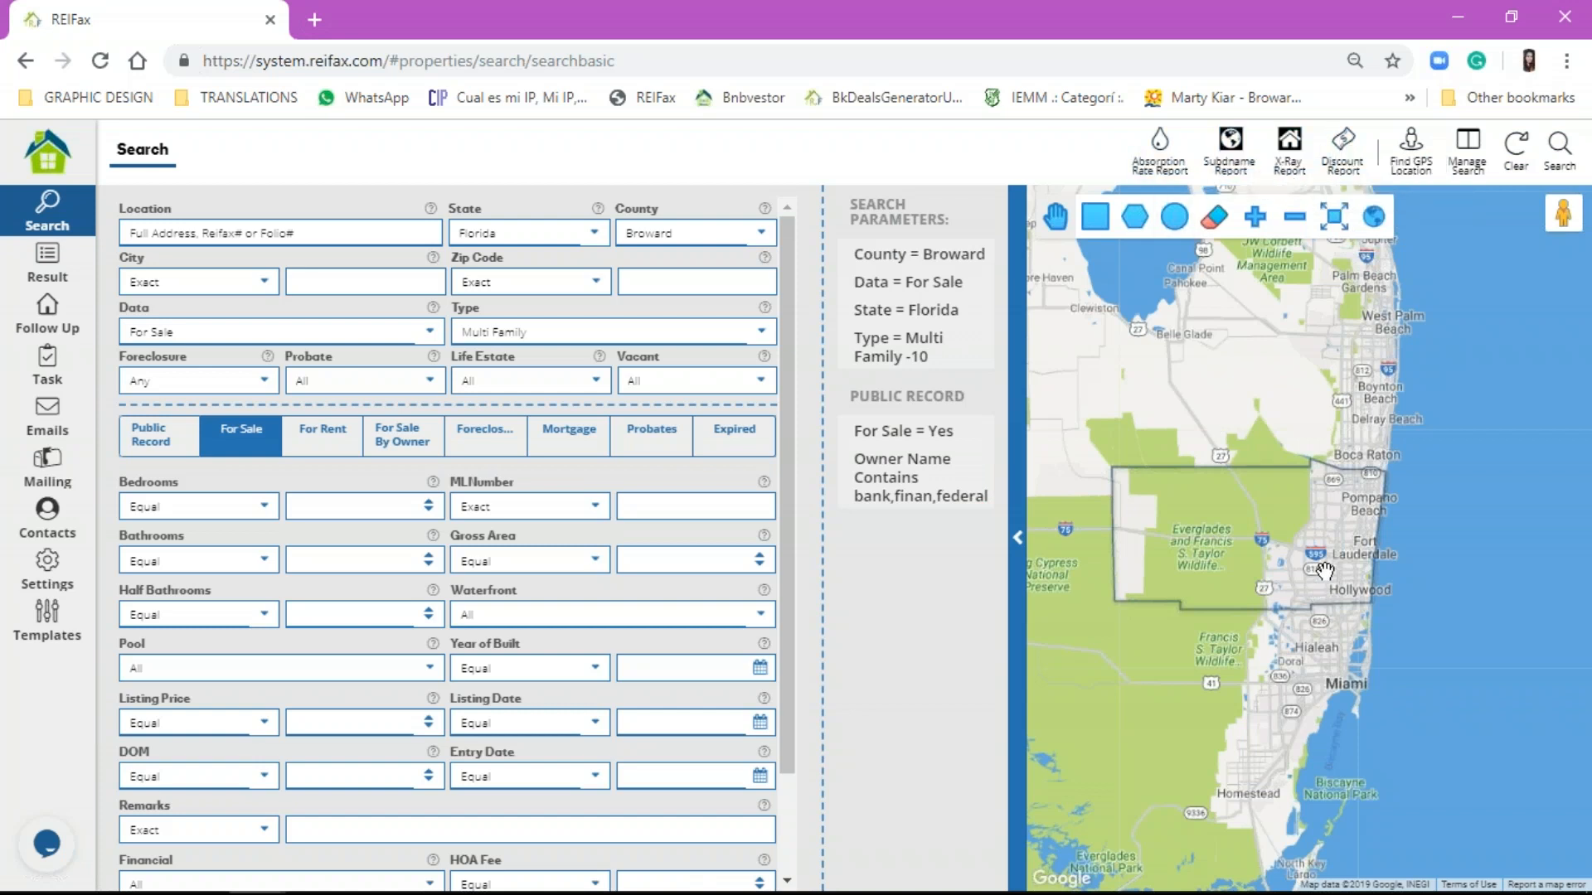
Step: Clear the search criteria, try an X-Ray report, and dismiss the shape-required warning
scroll(1324, 571, up, 3)
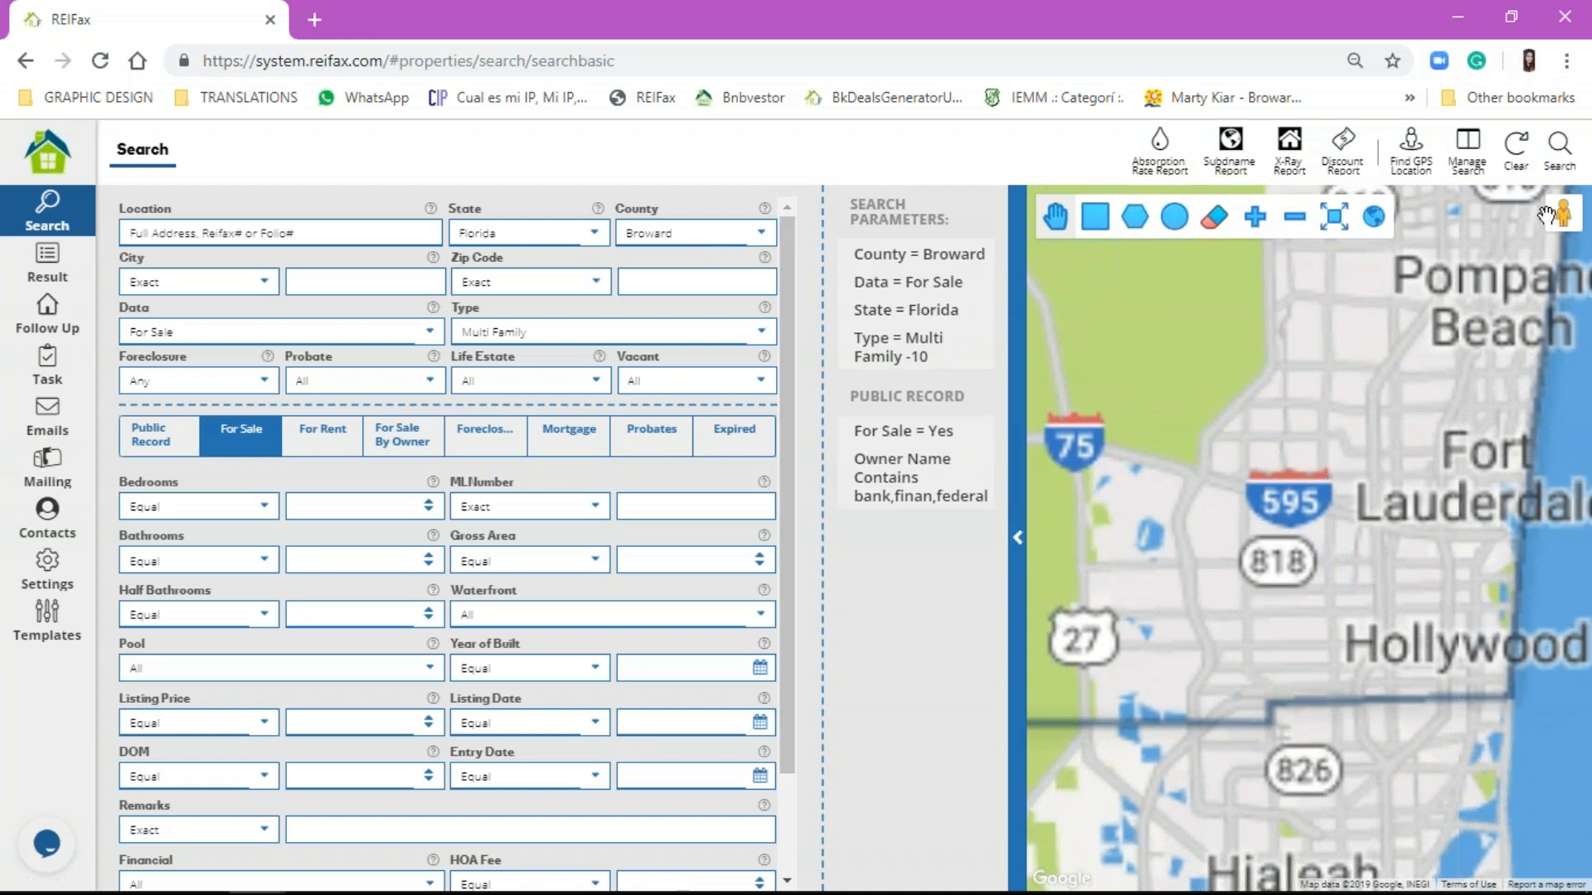
click(1522, 170)
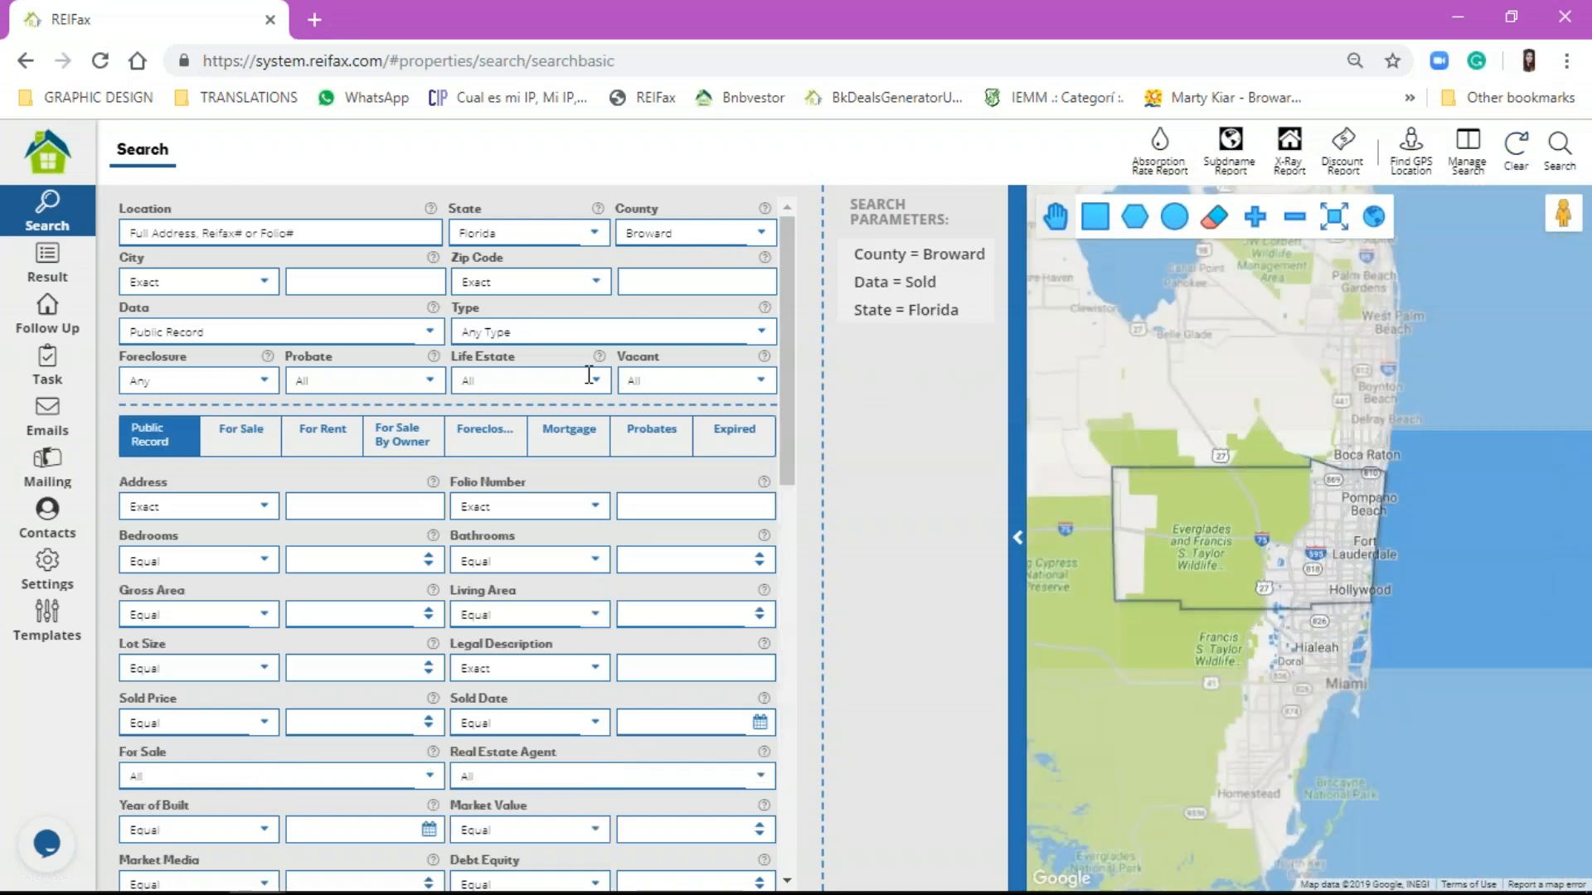
scroll(1294, 569, up, 5)
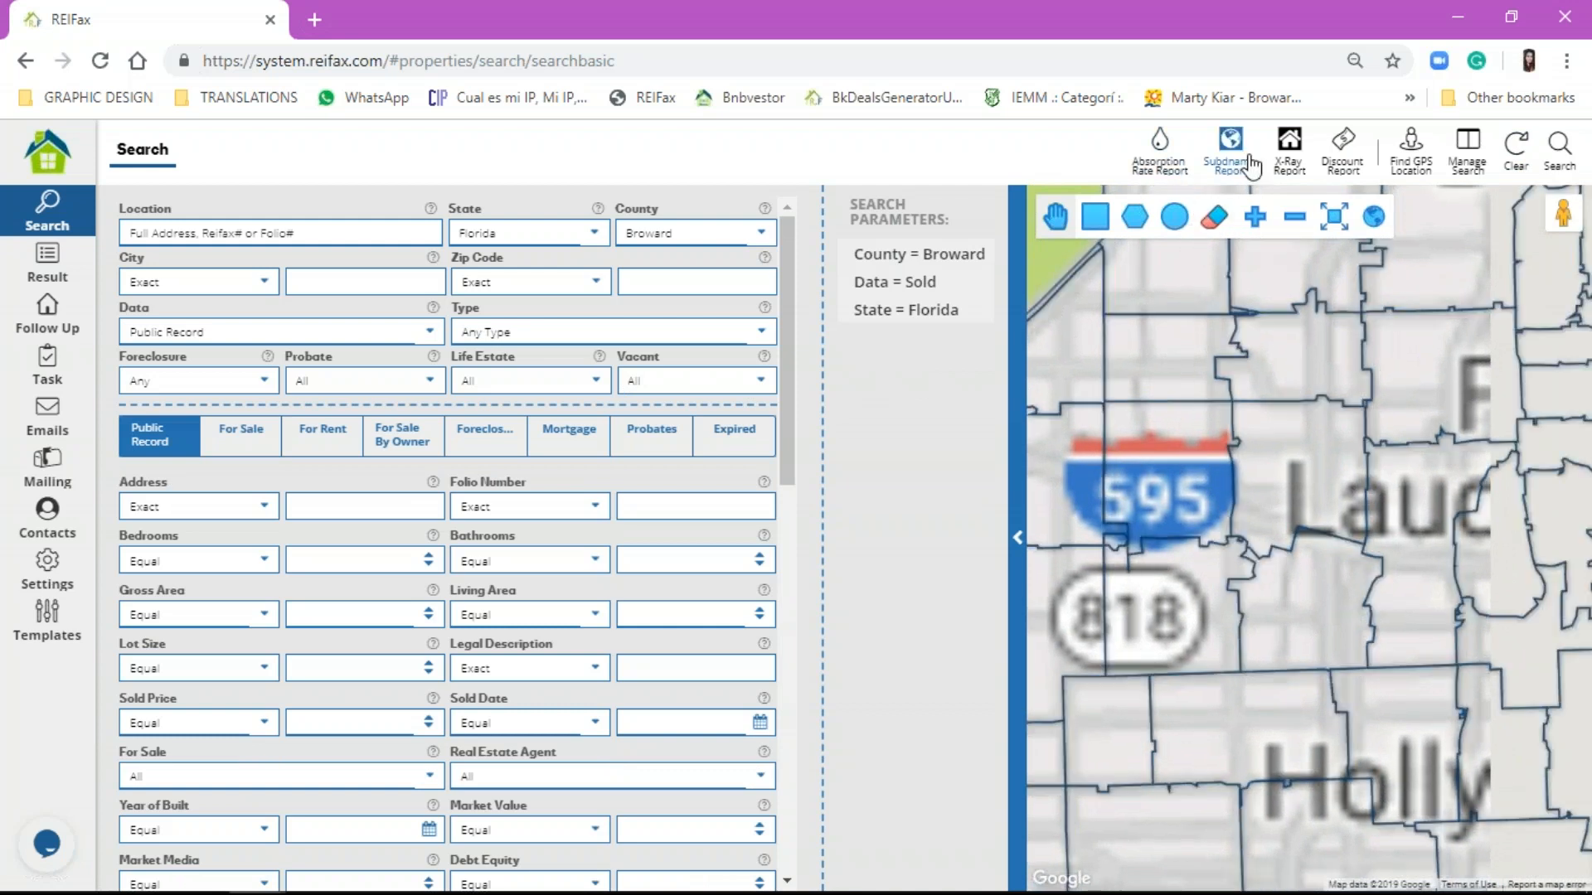
click(1300, 138)
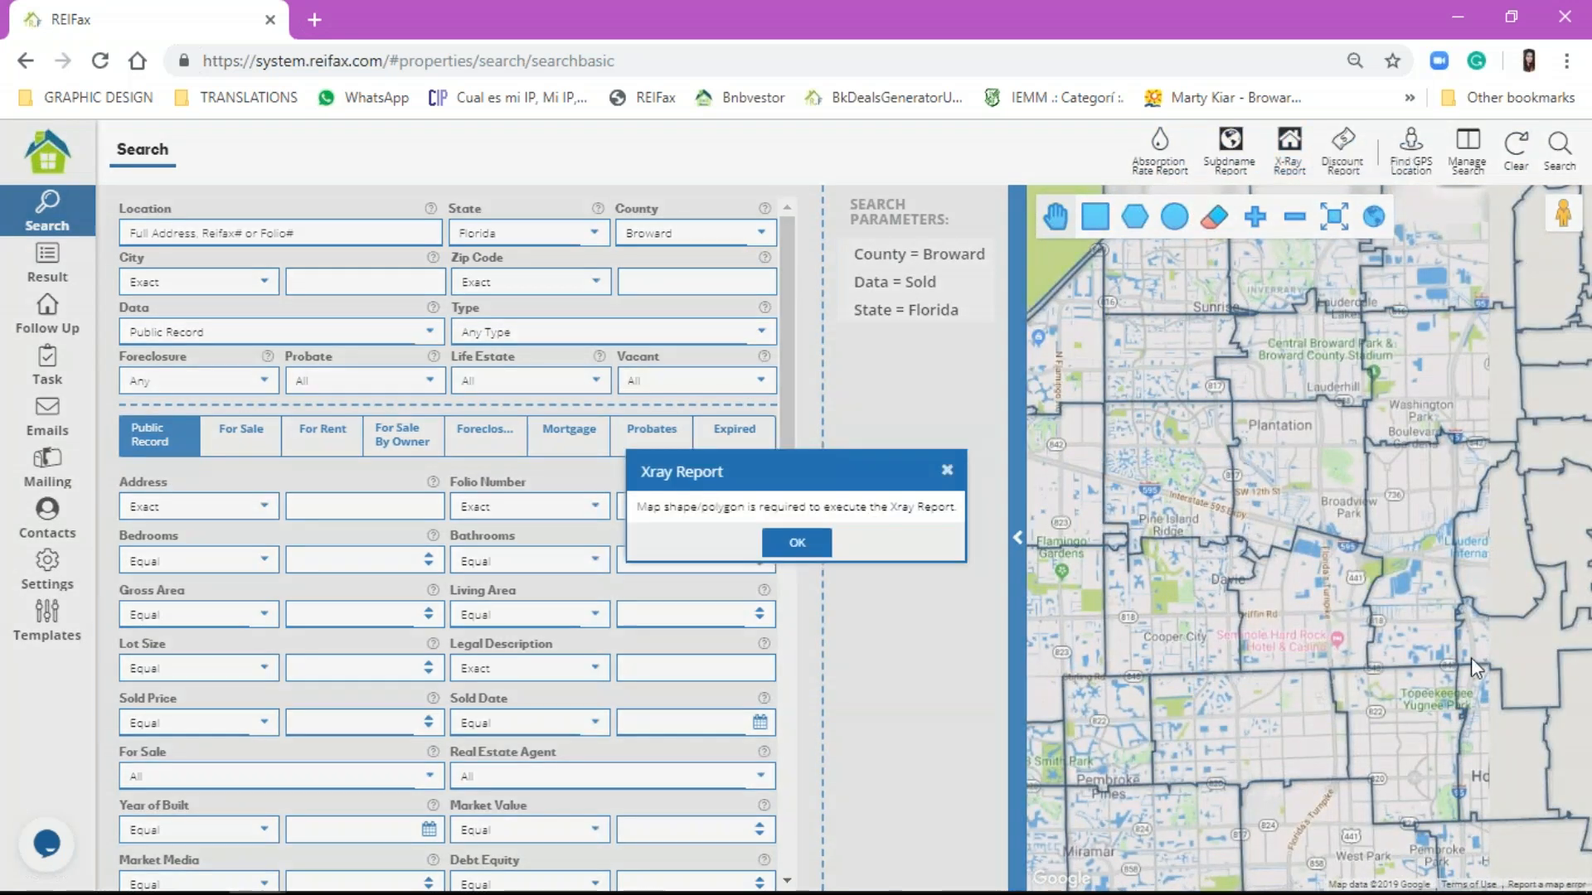
click(796, 542)
Step: Draw a closed four-corner polygon around Plantation on the map
click(1139, 230)
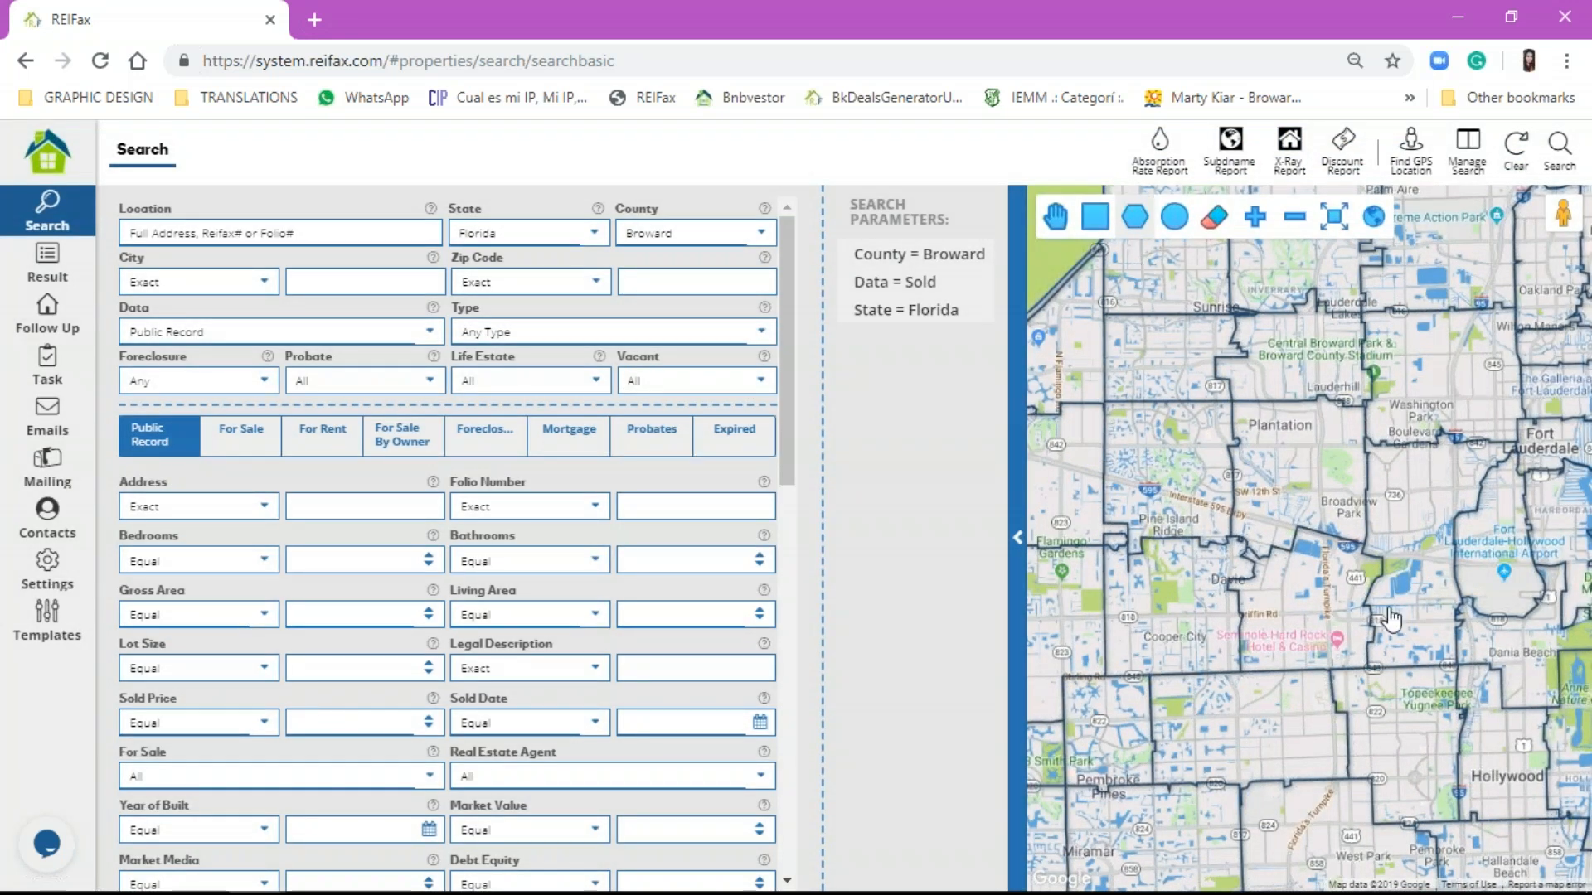
click(1232, 402)
click(1338, 397)
click(1362, 532)
click(1231, 557)
click(1233, 402)
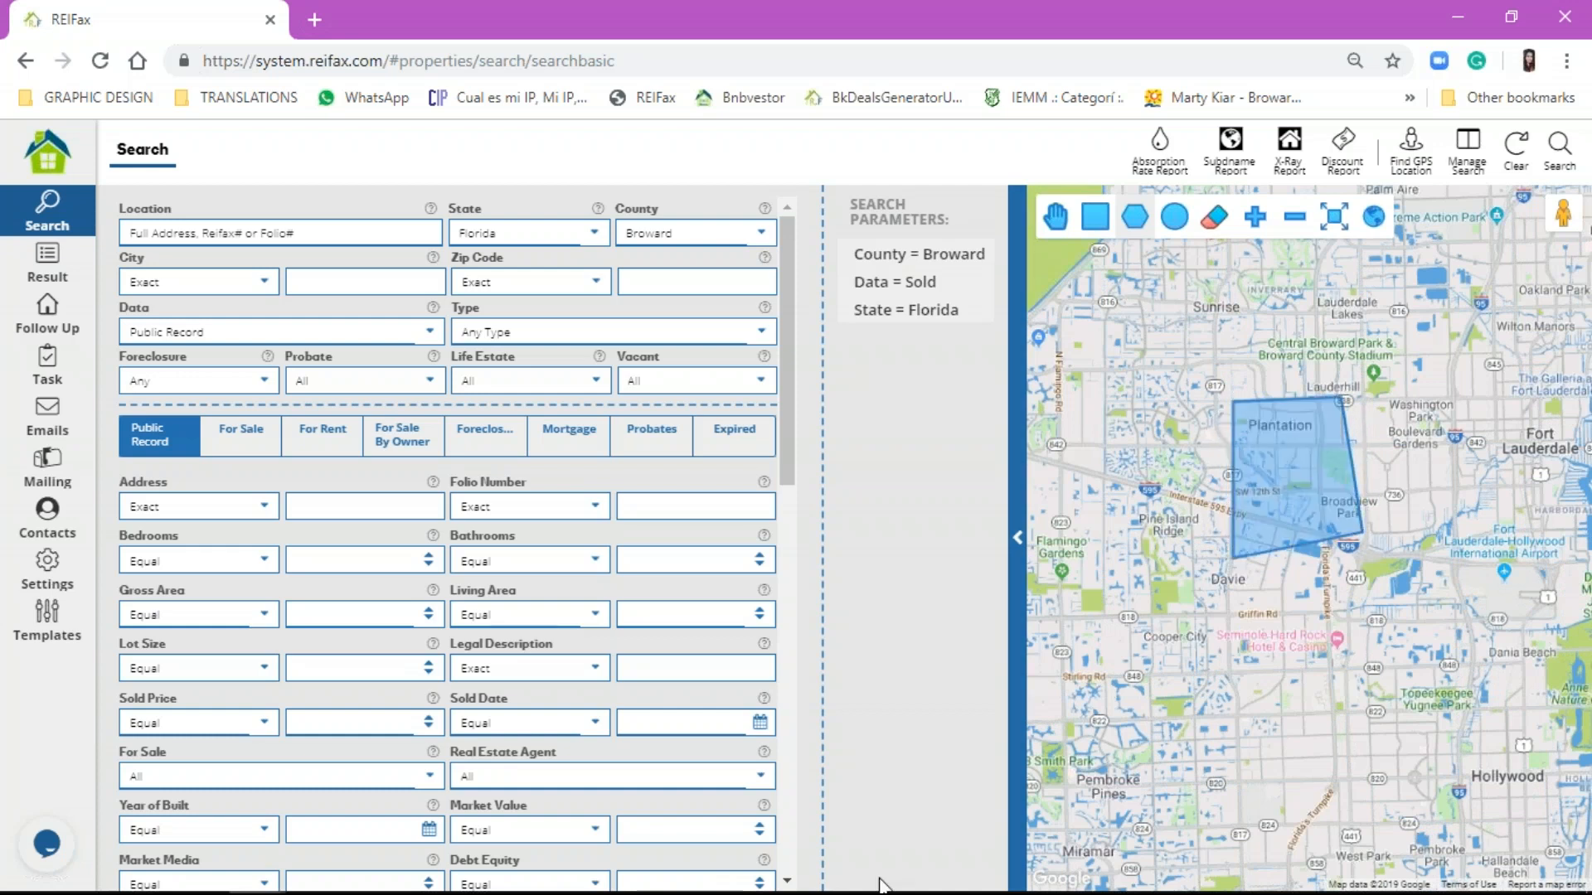
Step: Generate a Single Family X-Ray report for the Plantation polygon, then return to the search form
click(1289, 146)
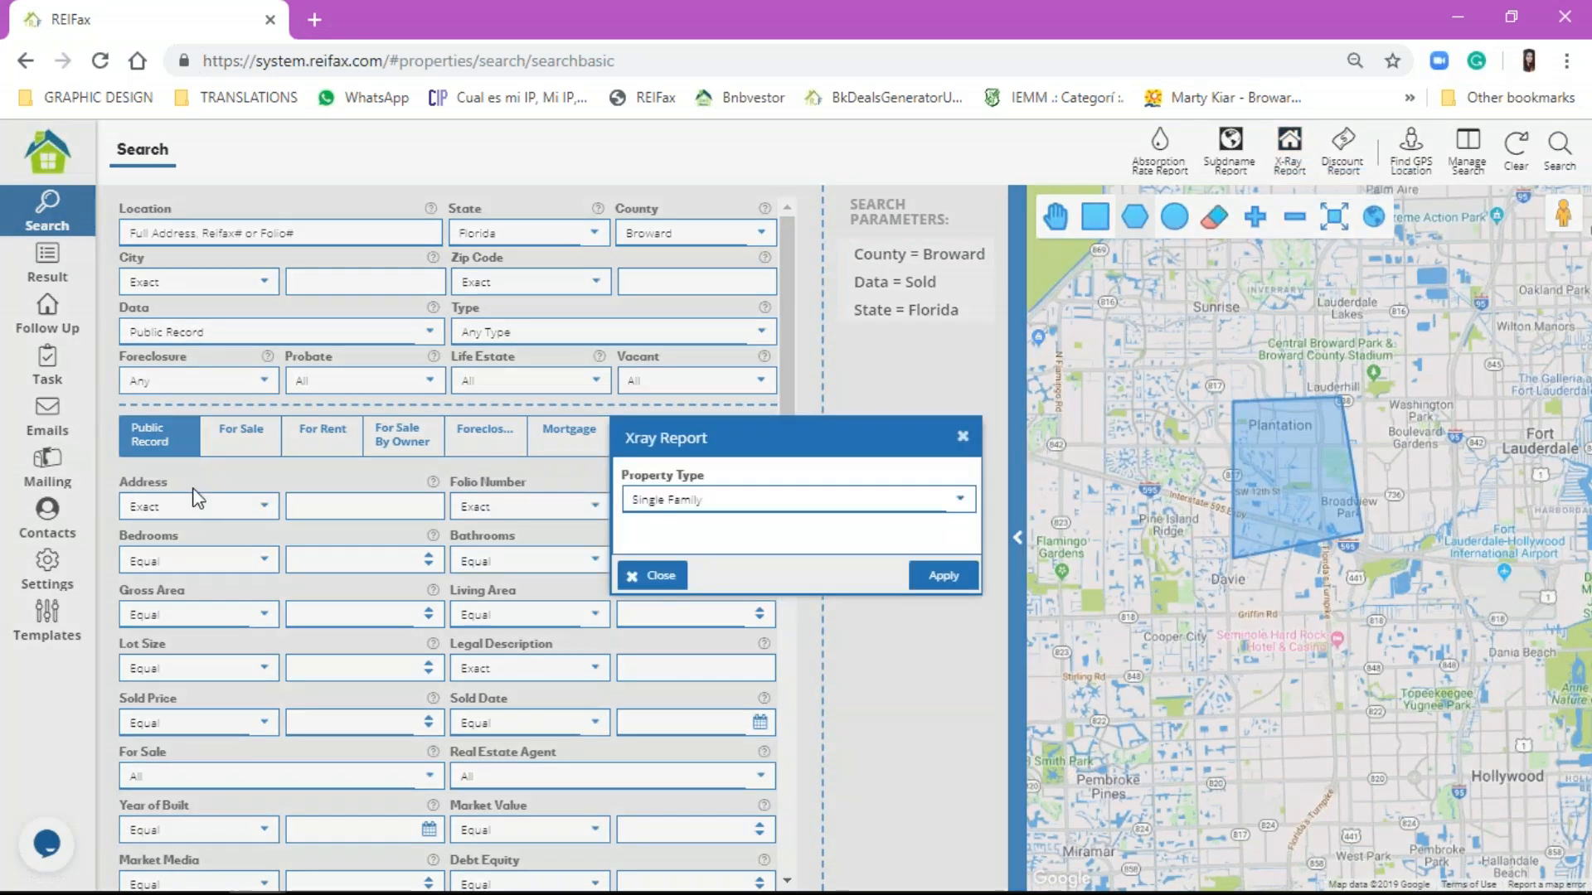
click(924, 582)
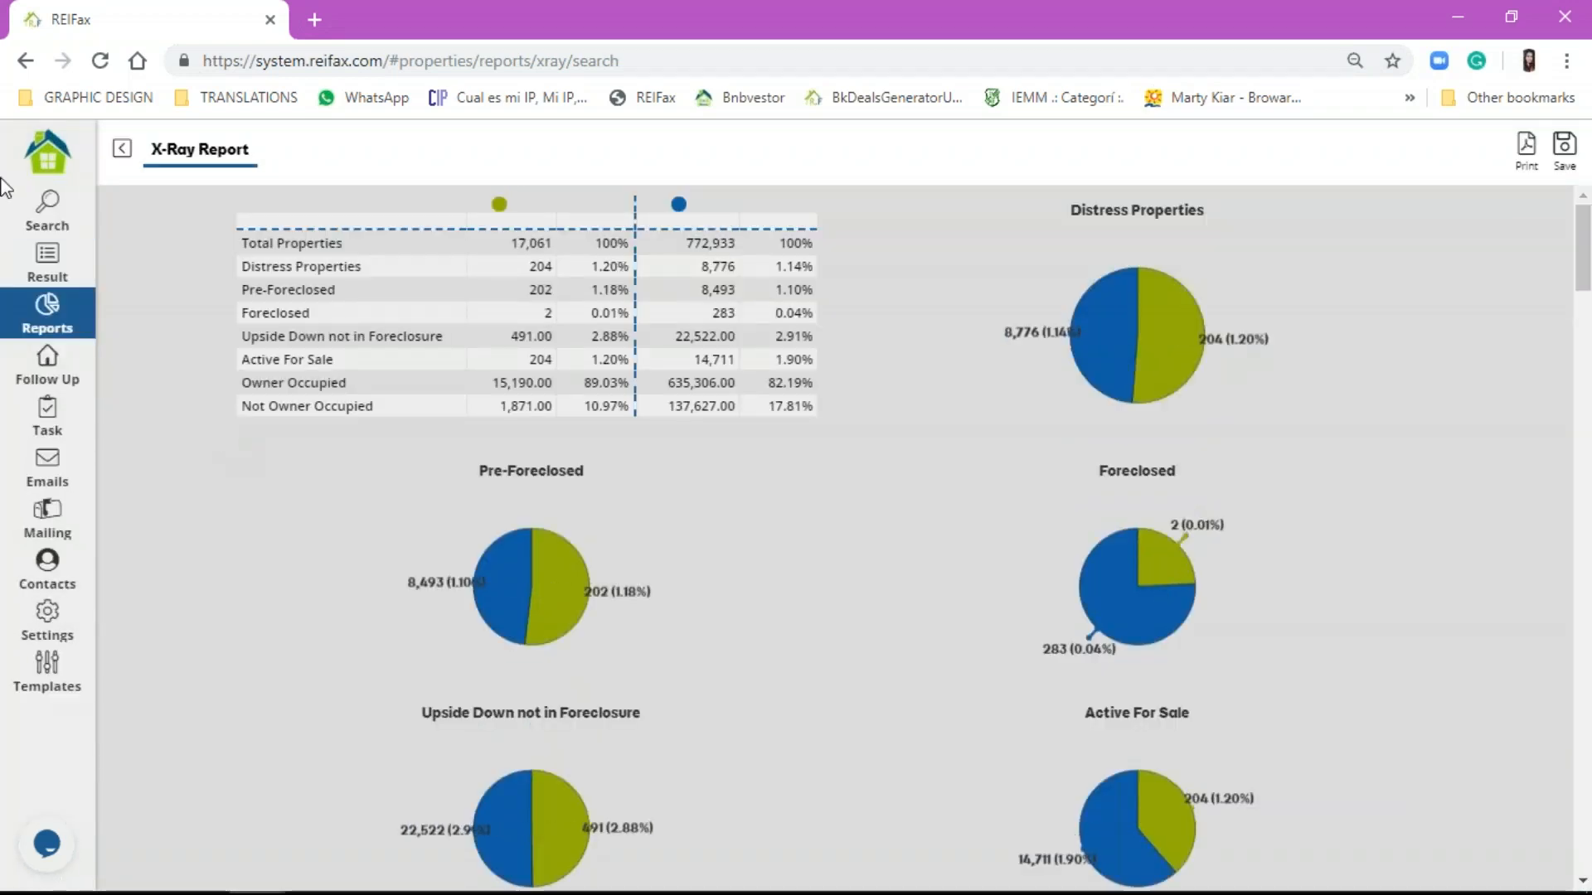
click(46, 272)
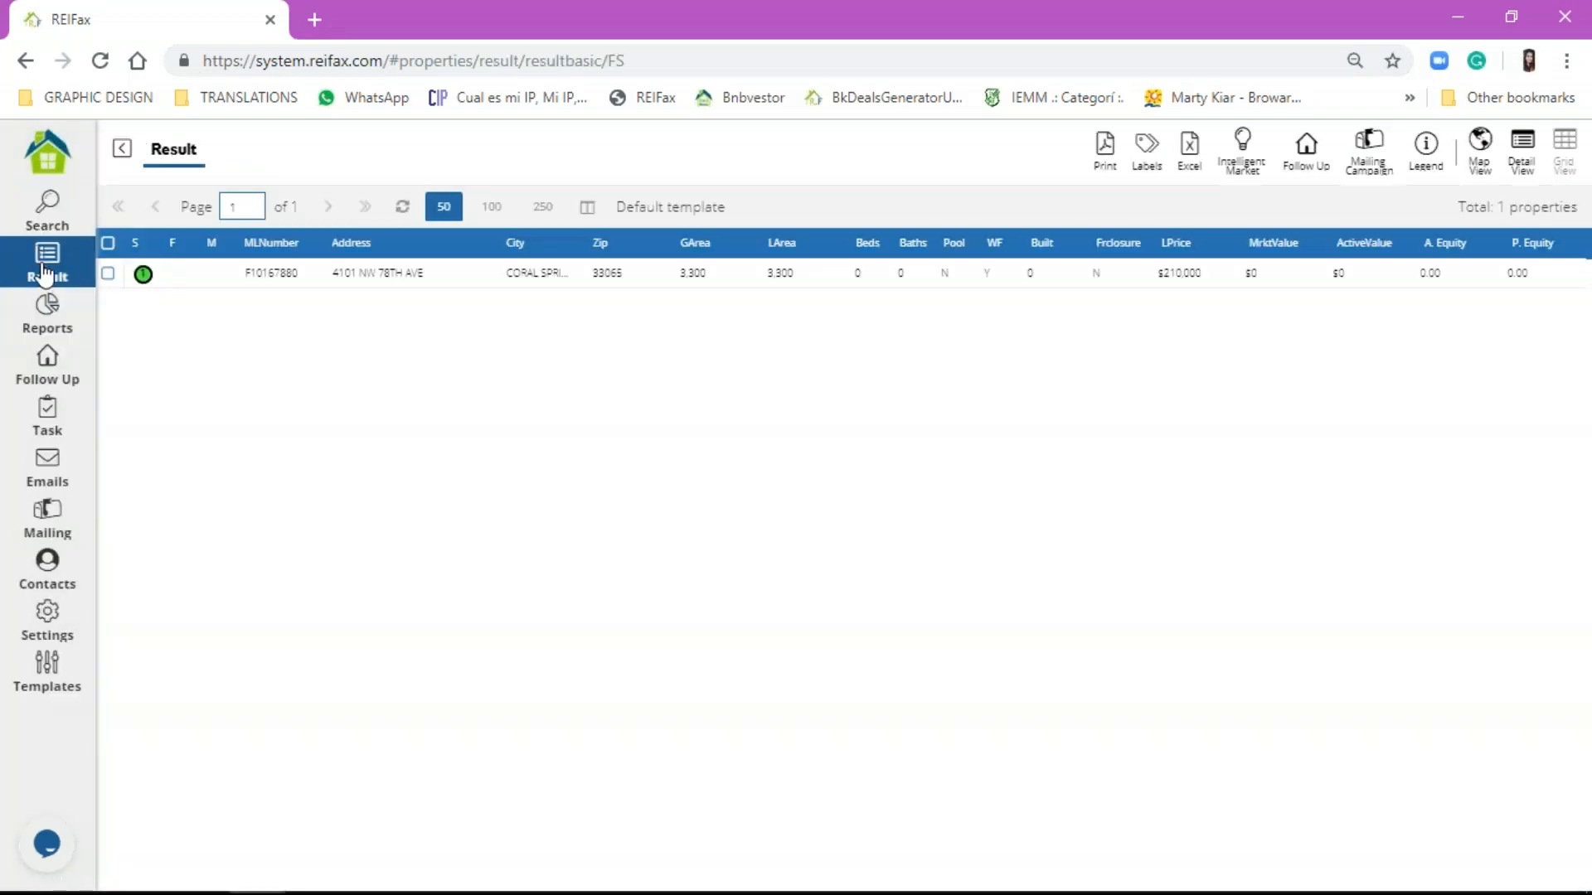
click(53, 202)
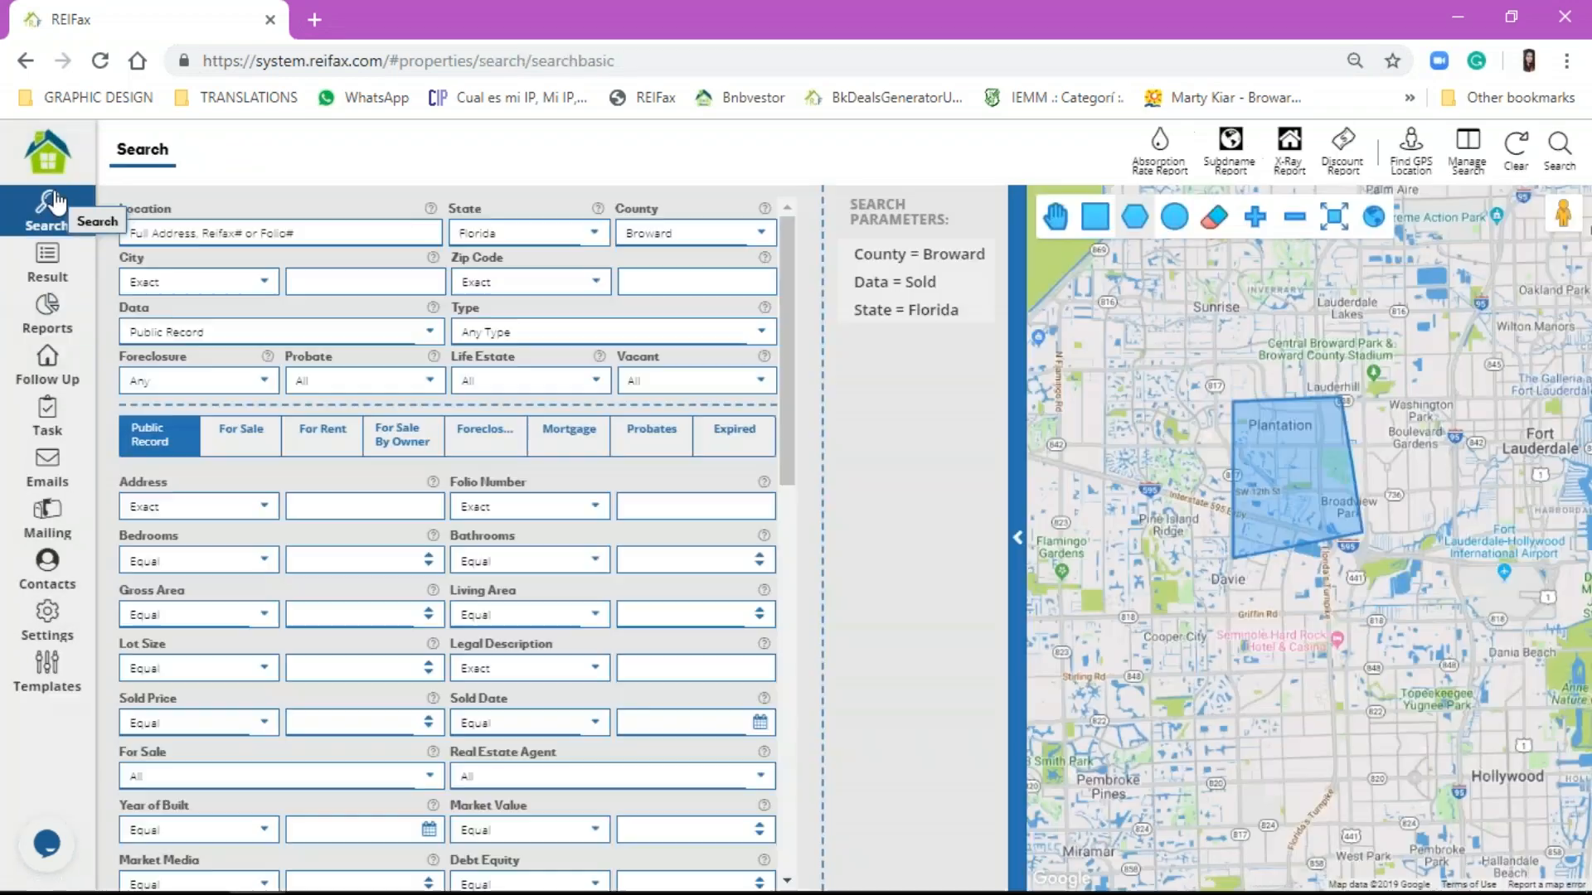
Step: Clear the search and the Plantation polygon, then review the vacant property options
click(1517, 165)
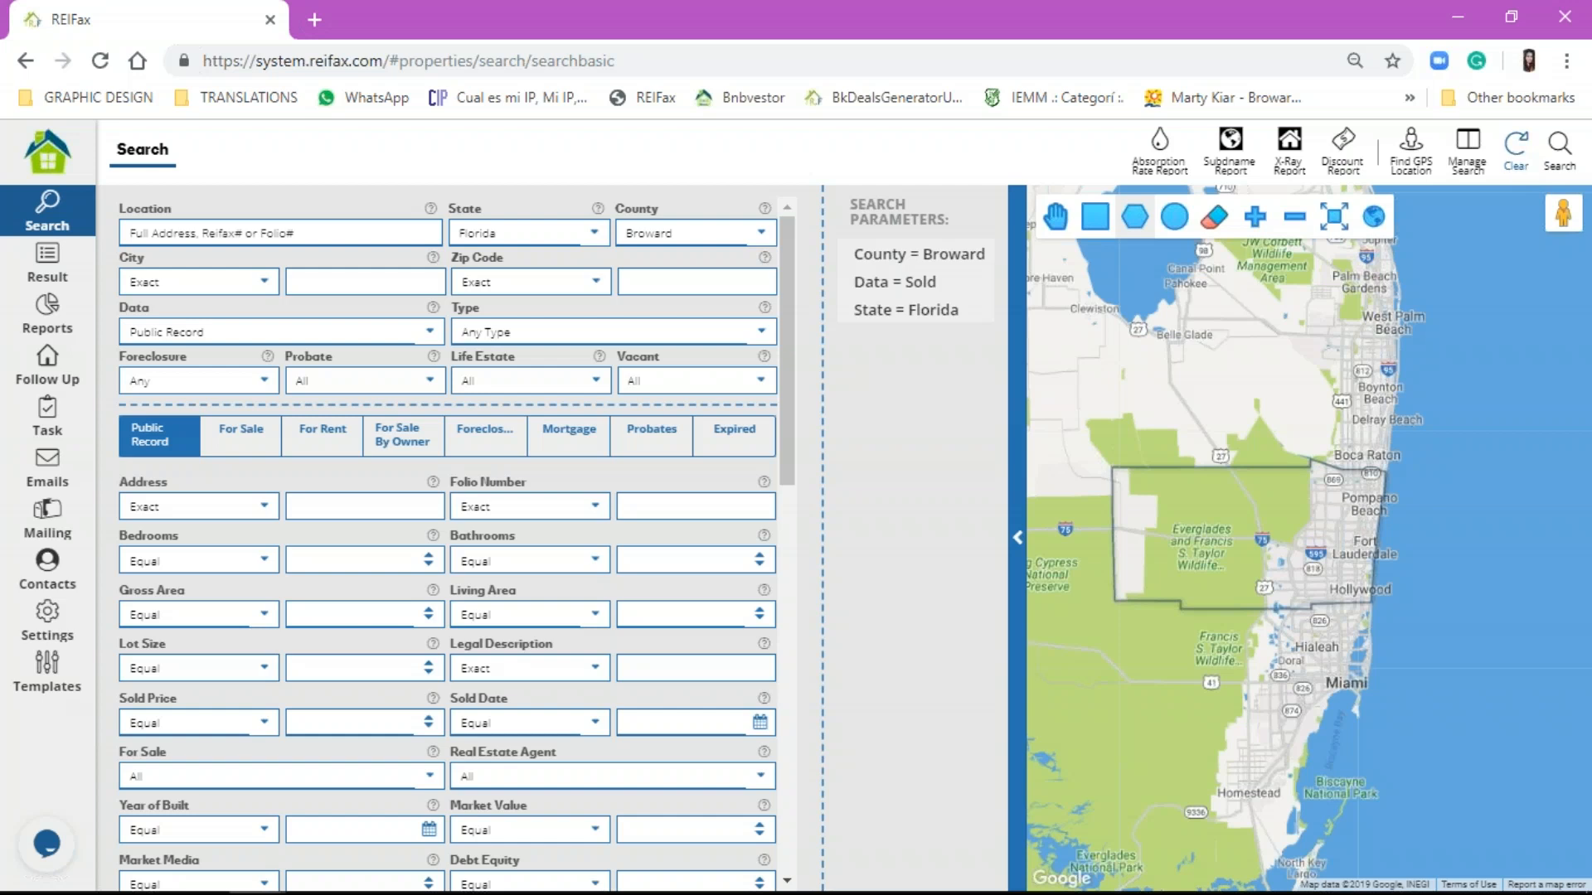
click(664, 380)
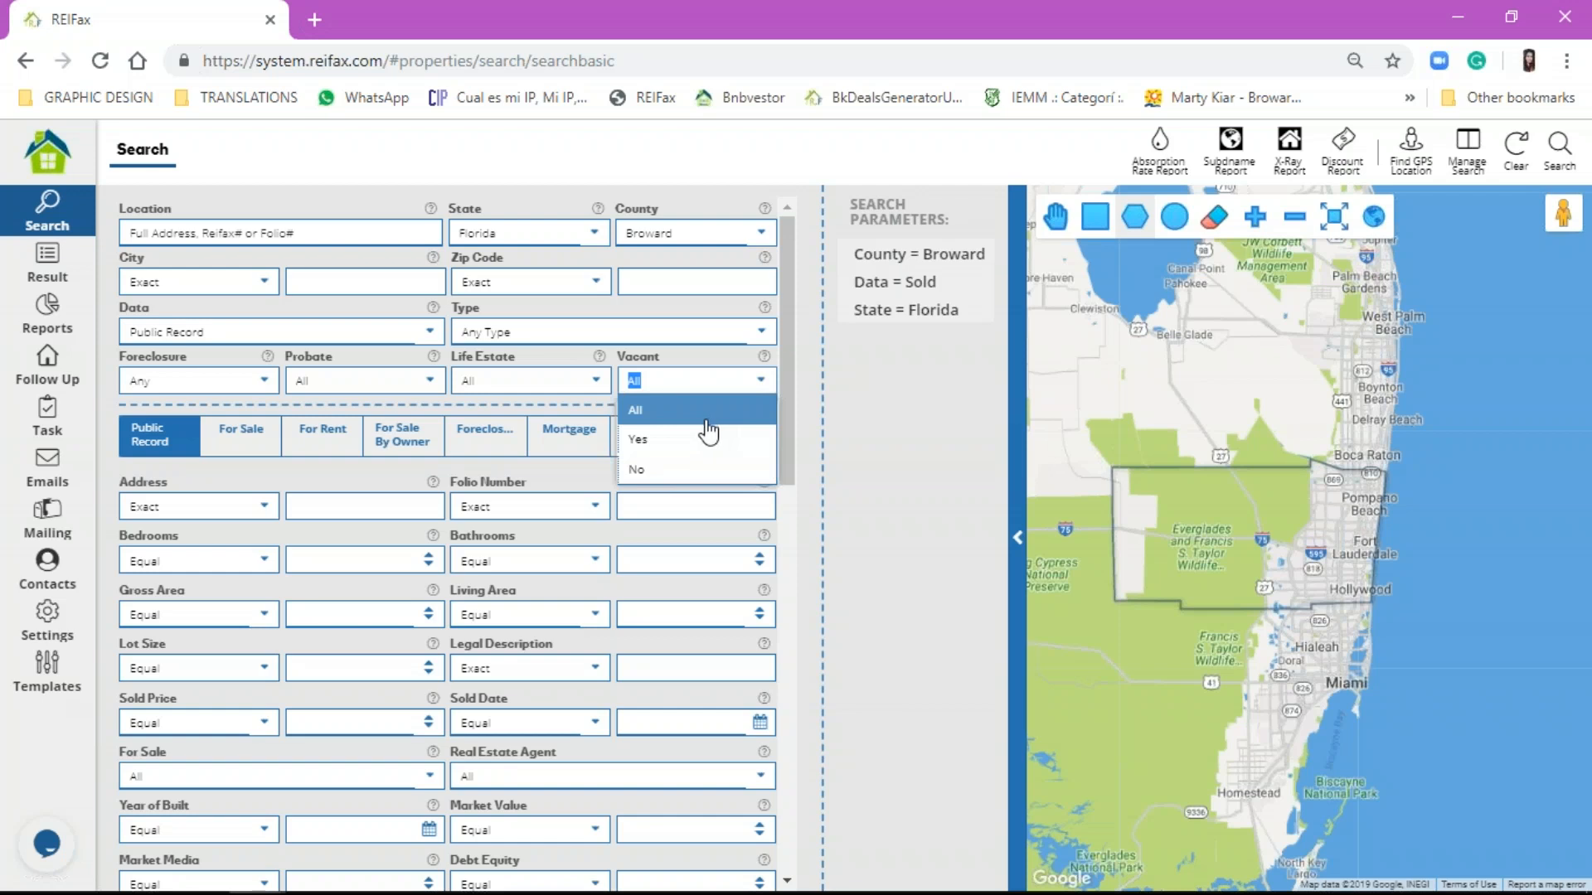
scroll(522, 655, down, 3)
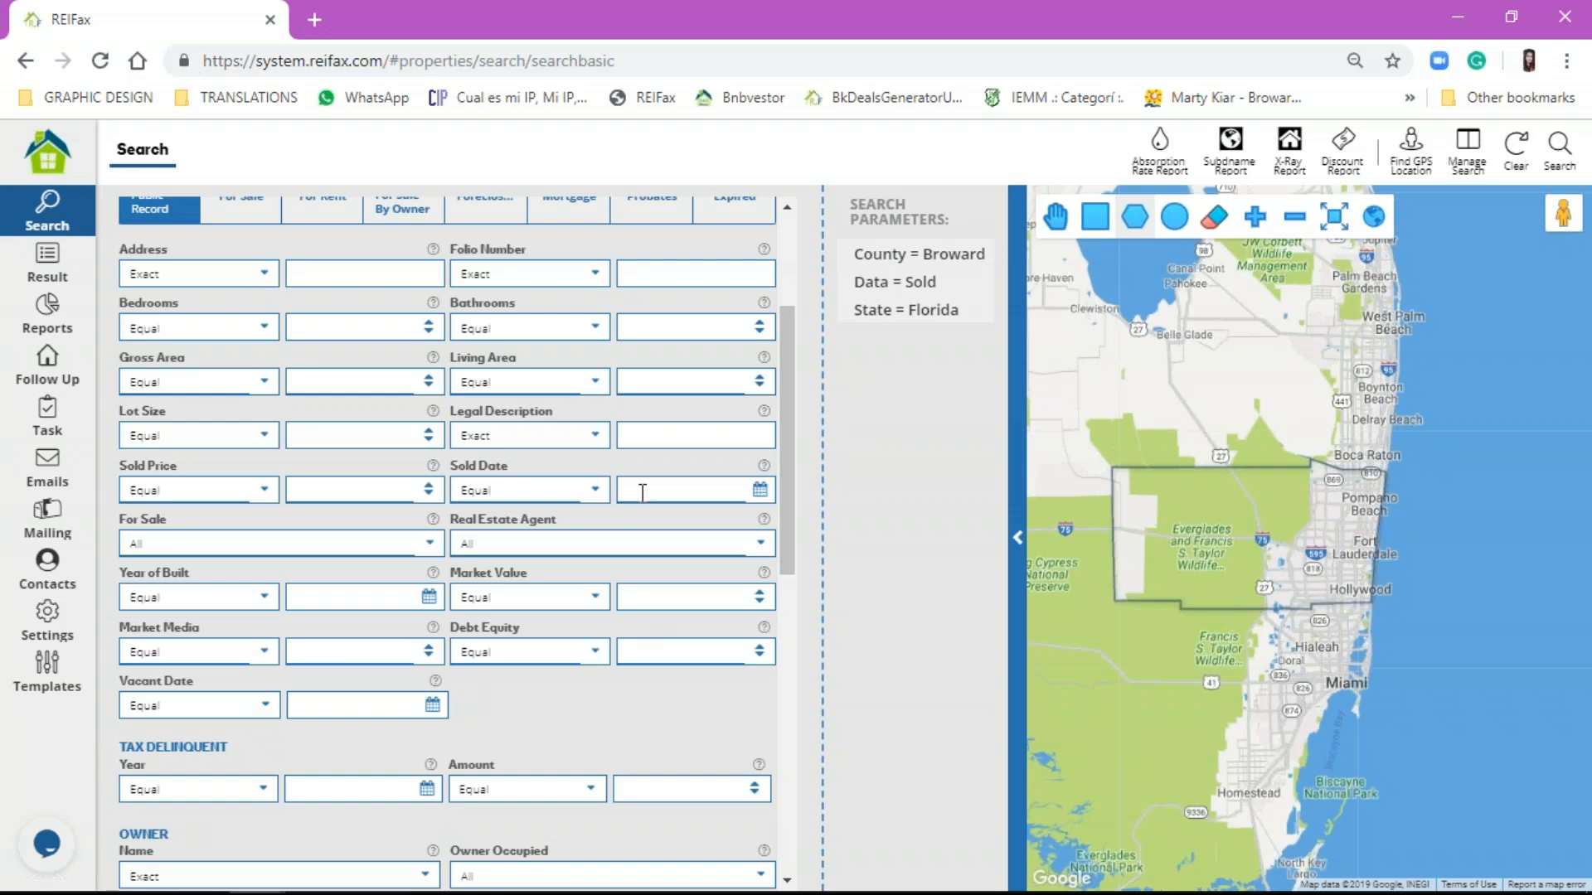
scroll(640, 621, down, 4)
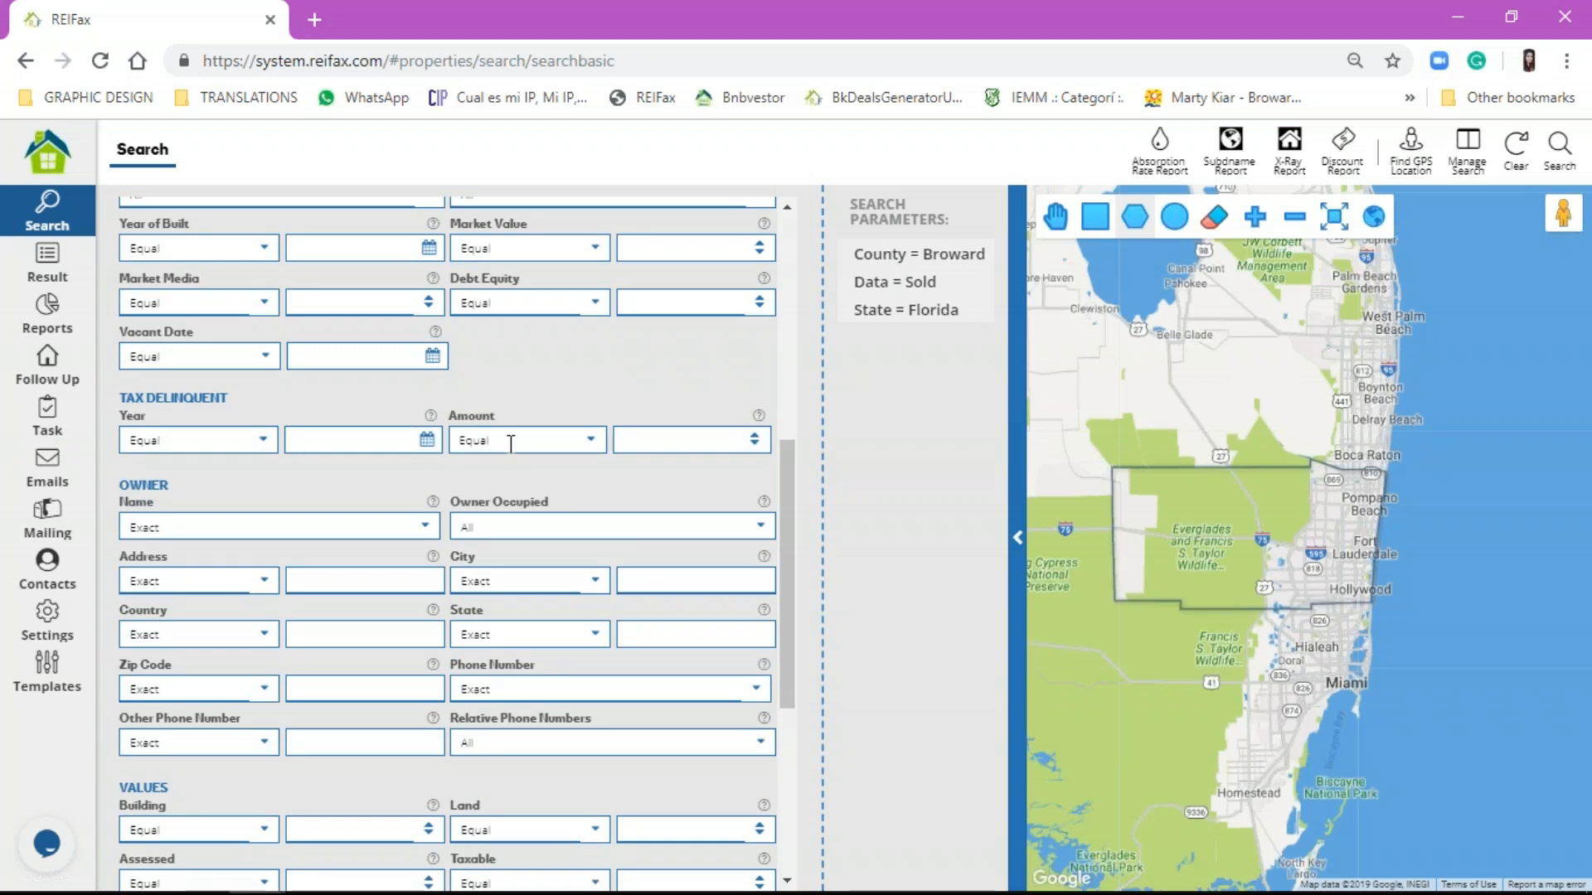
Step: Add a Tax Delinquent filter for tax year 2017 or earlier
click(511, 444)
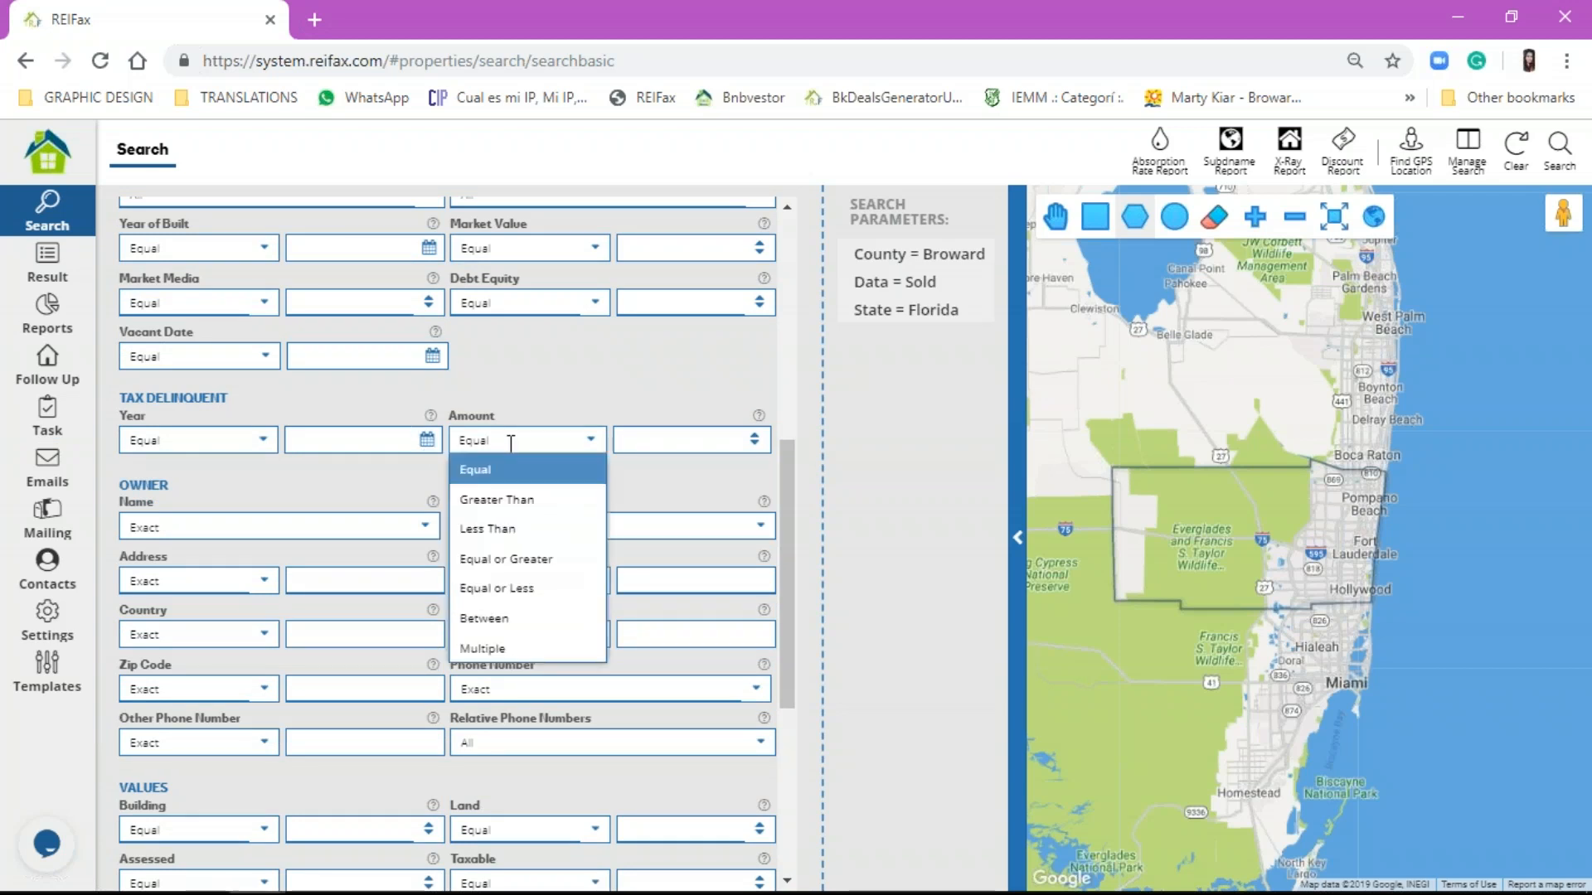
click(244, 440)
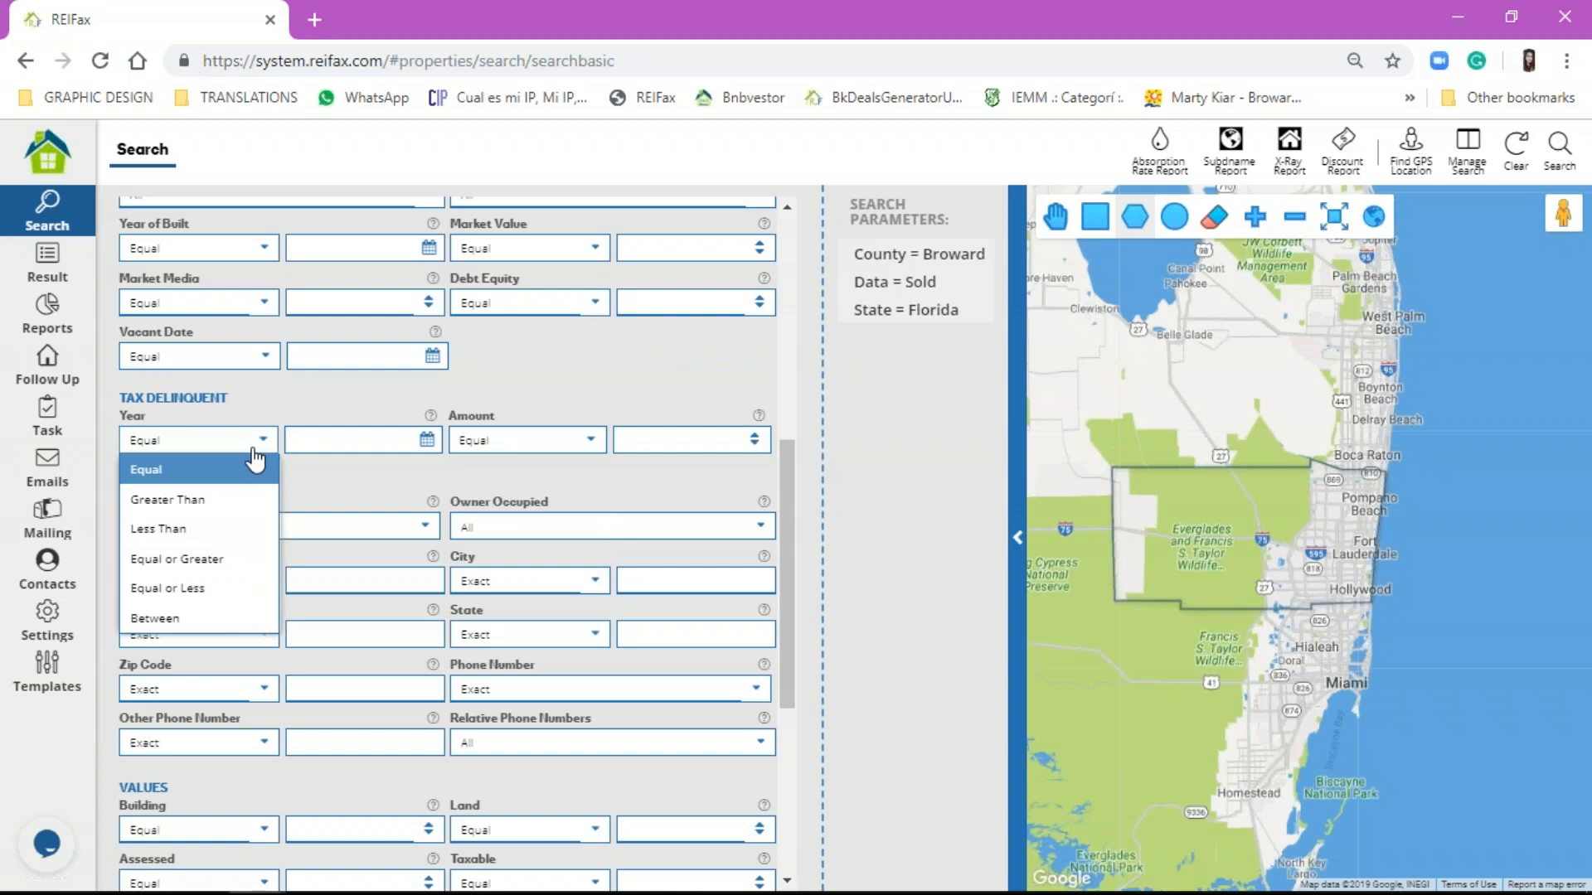
click(239, 560)
click(426, 441)
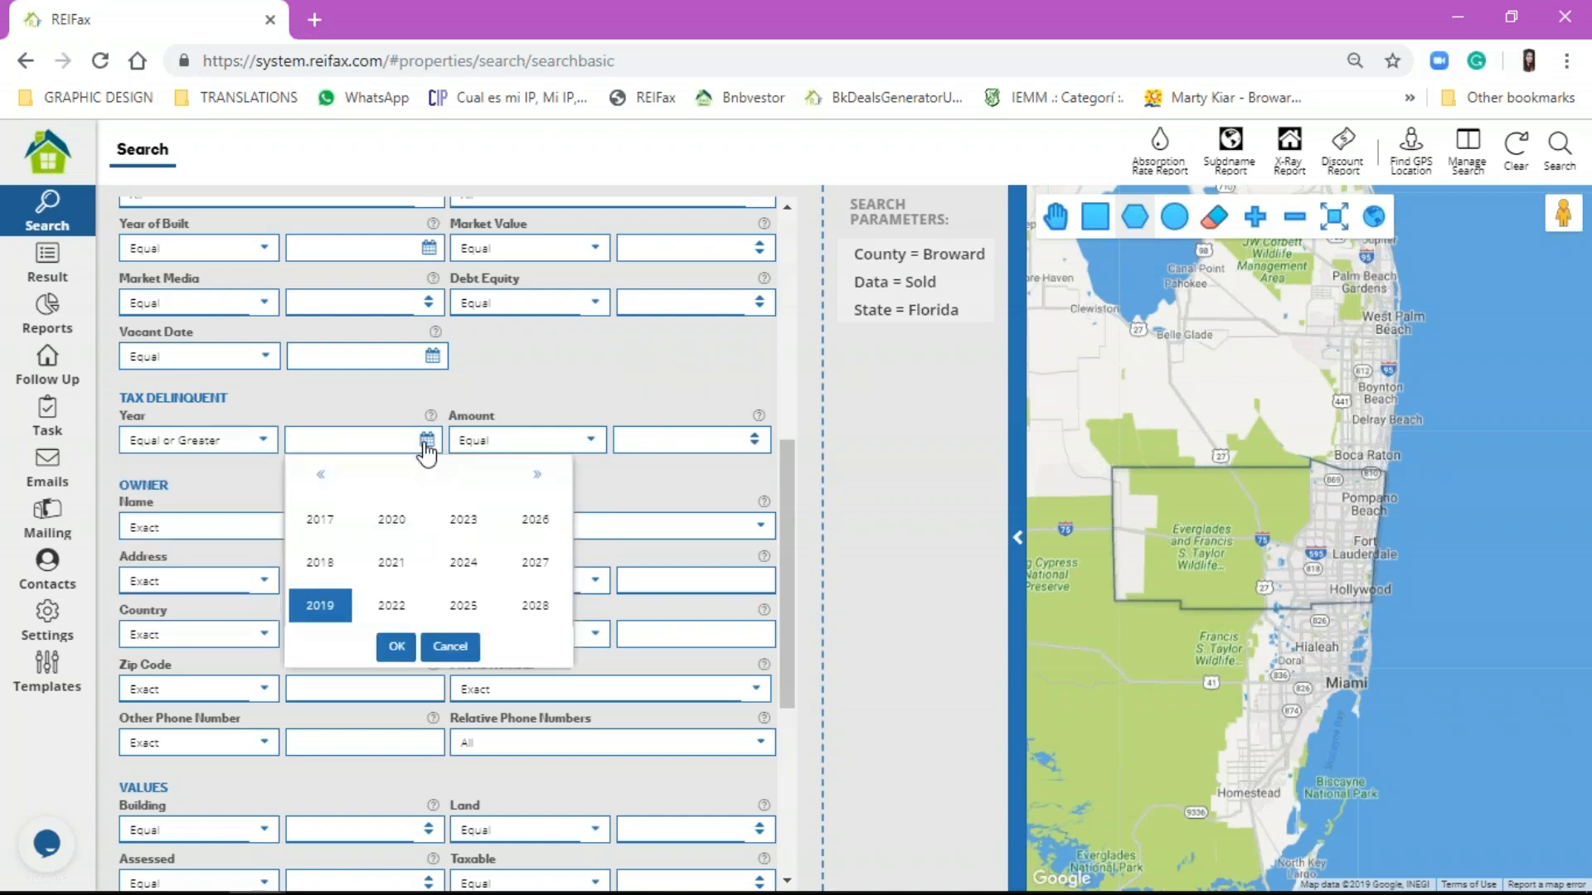
click(320, 521)
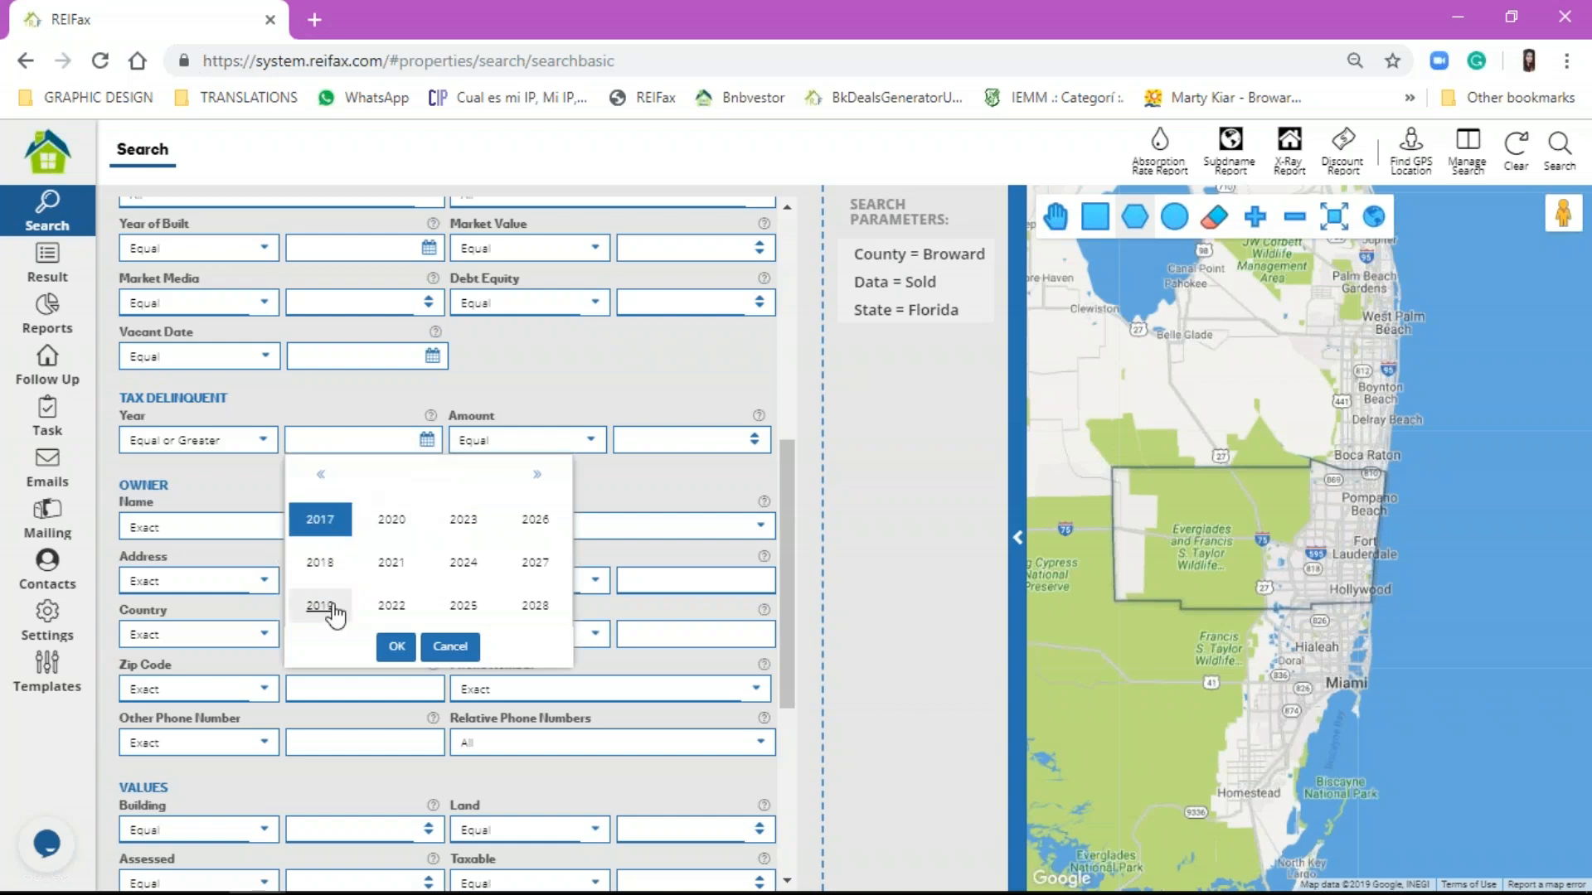
click(397, 649)
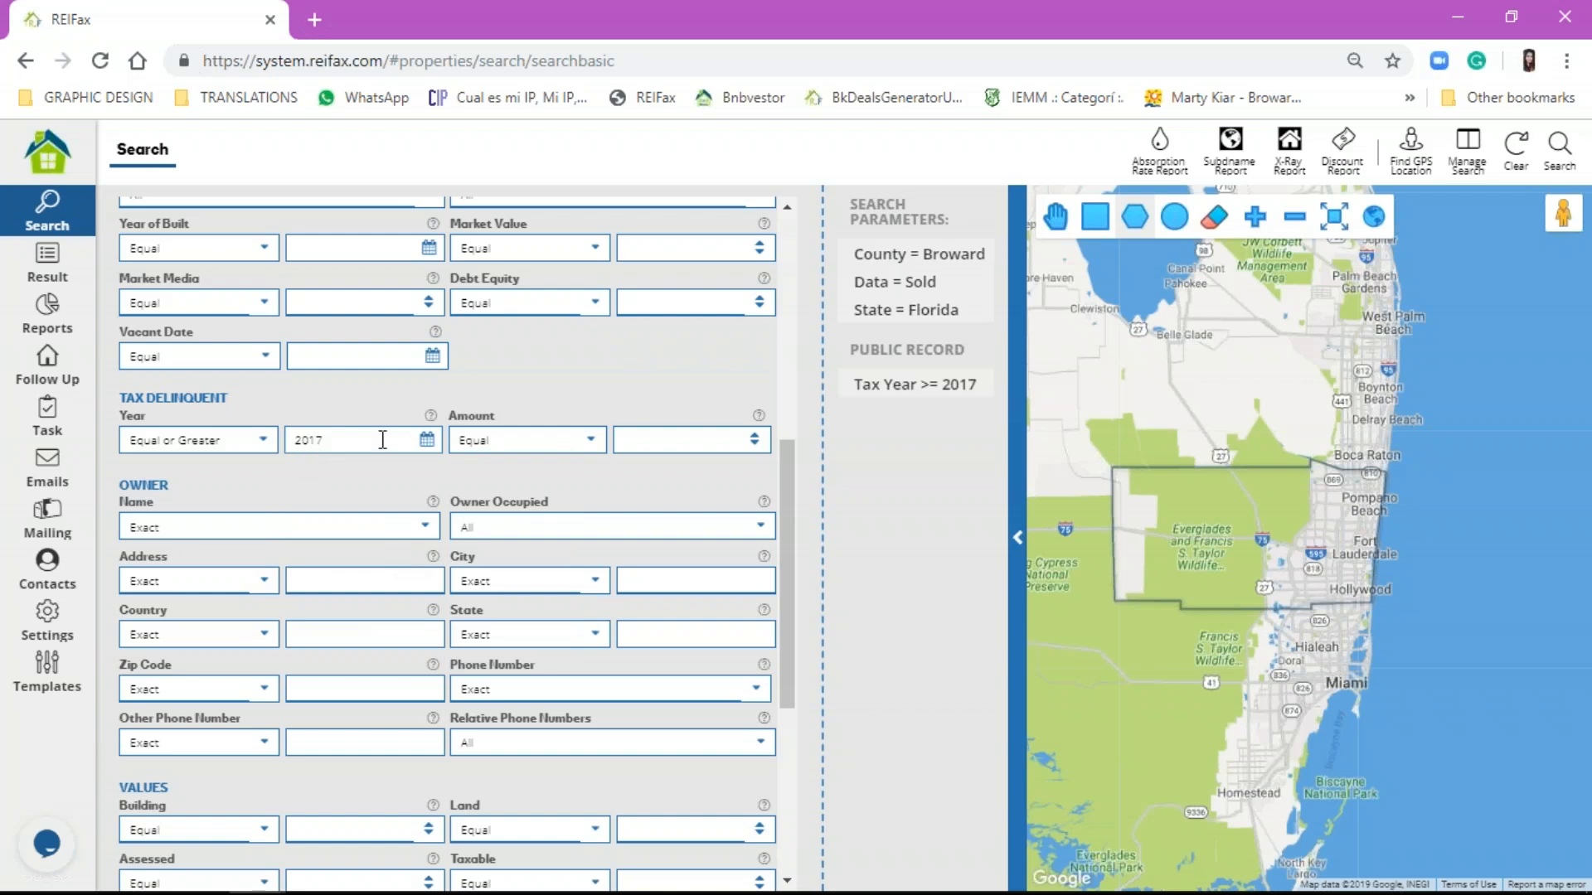
click(249, 444)
click(259, 586)
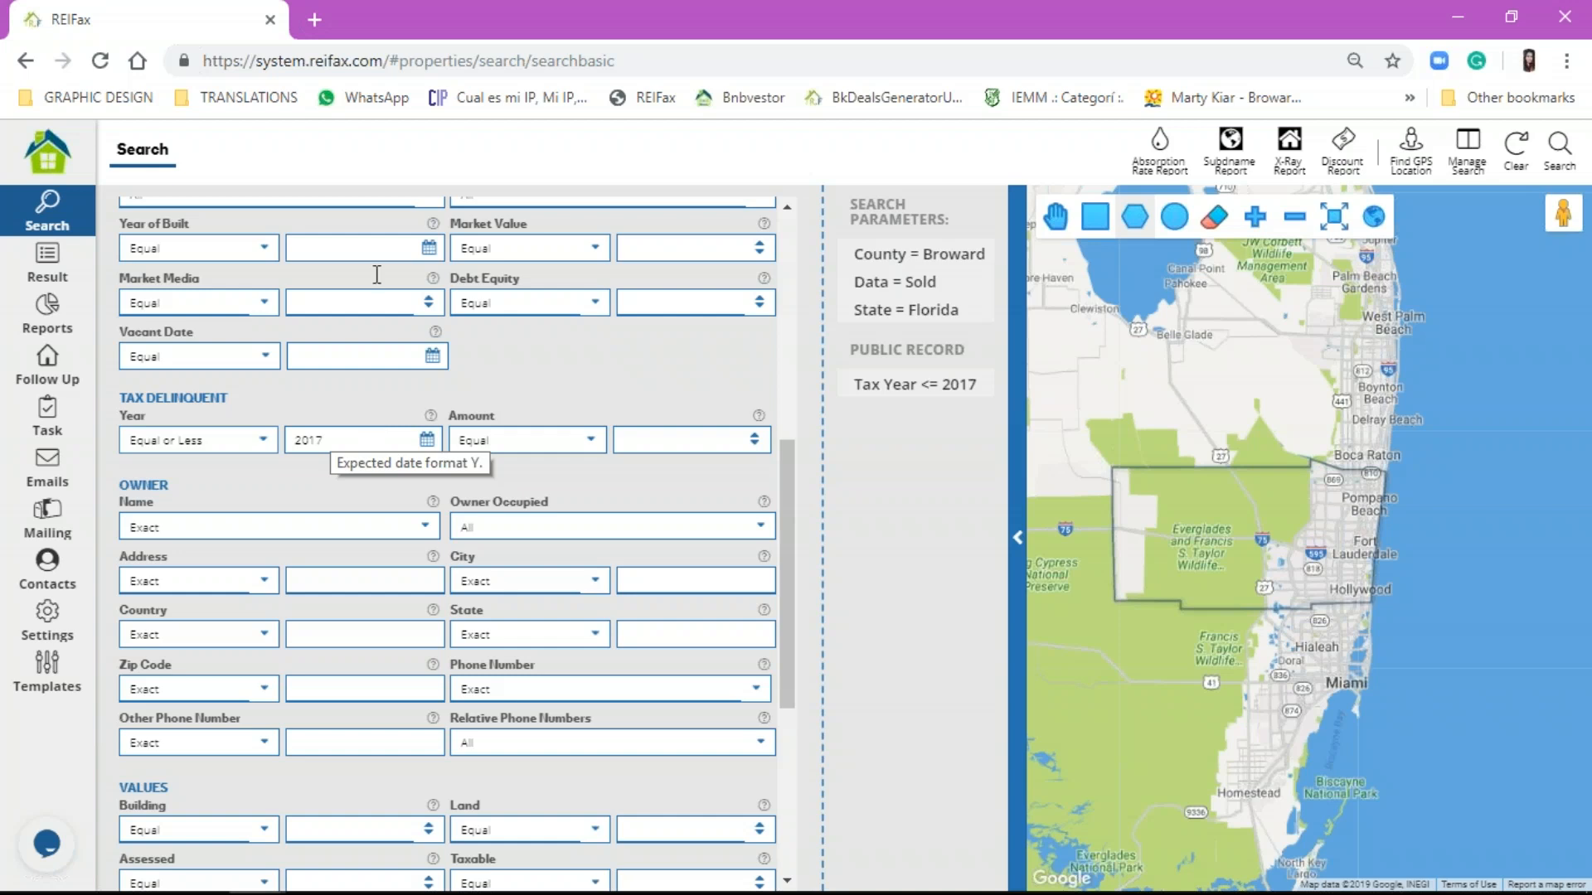
click(1124, 217)
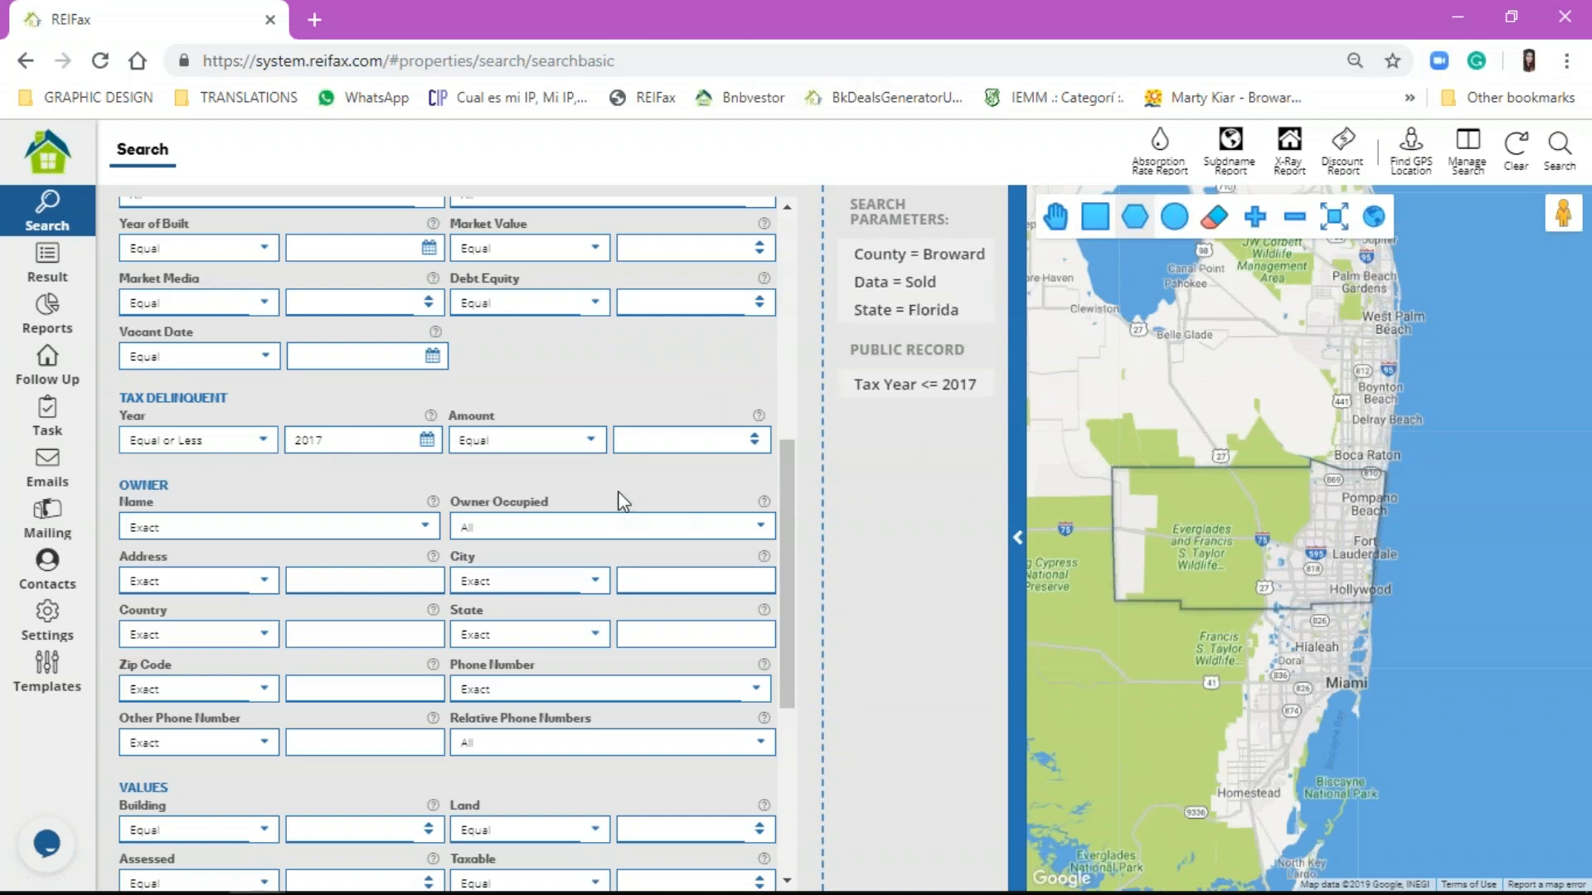
scroll(613, 504, up, 5)
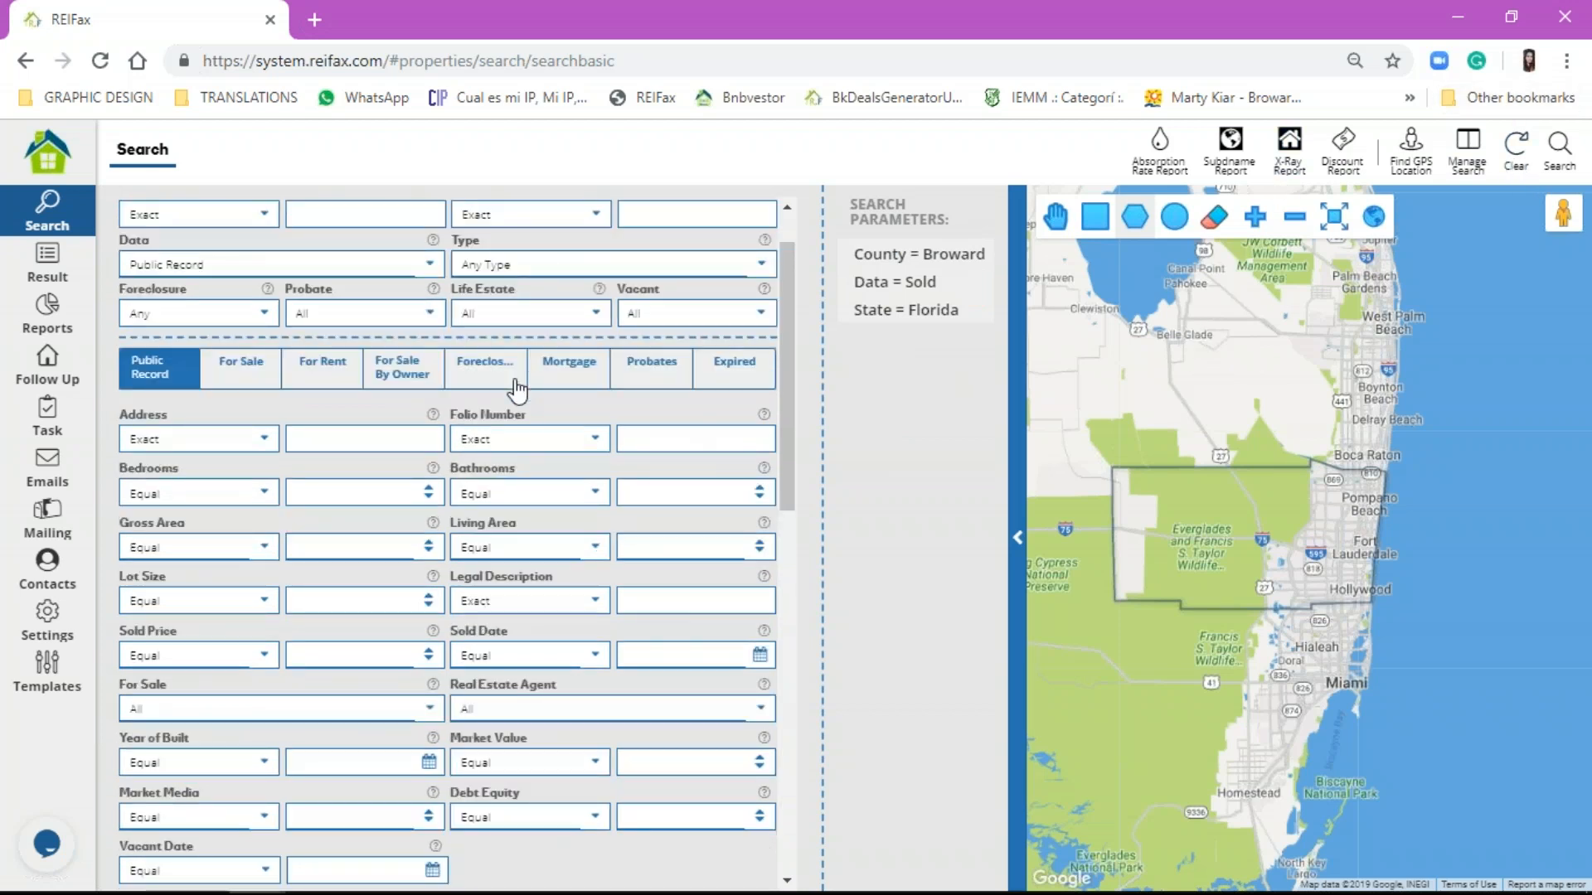
Step: Limit the property type to Single Family, leaving the data source unchanged
scroll(506, 381, up, 1)
click(510, 331)
click(501, 388)
click(338, 332)
click(346, 330)
Step: Set Market Value to Equal or Less than 350000
scroll(538, 572, down, 3)
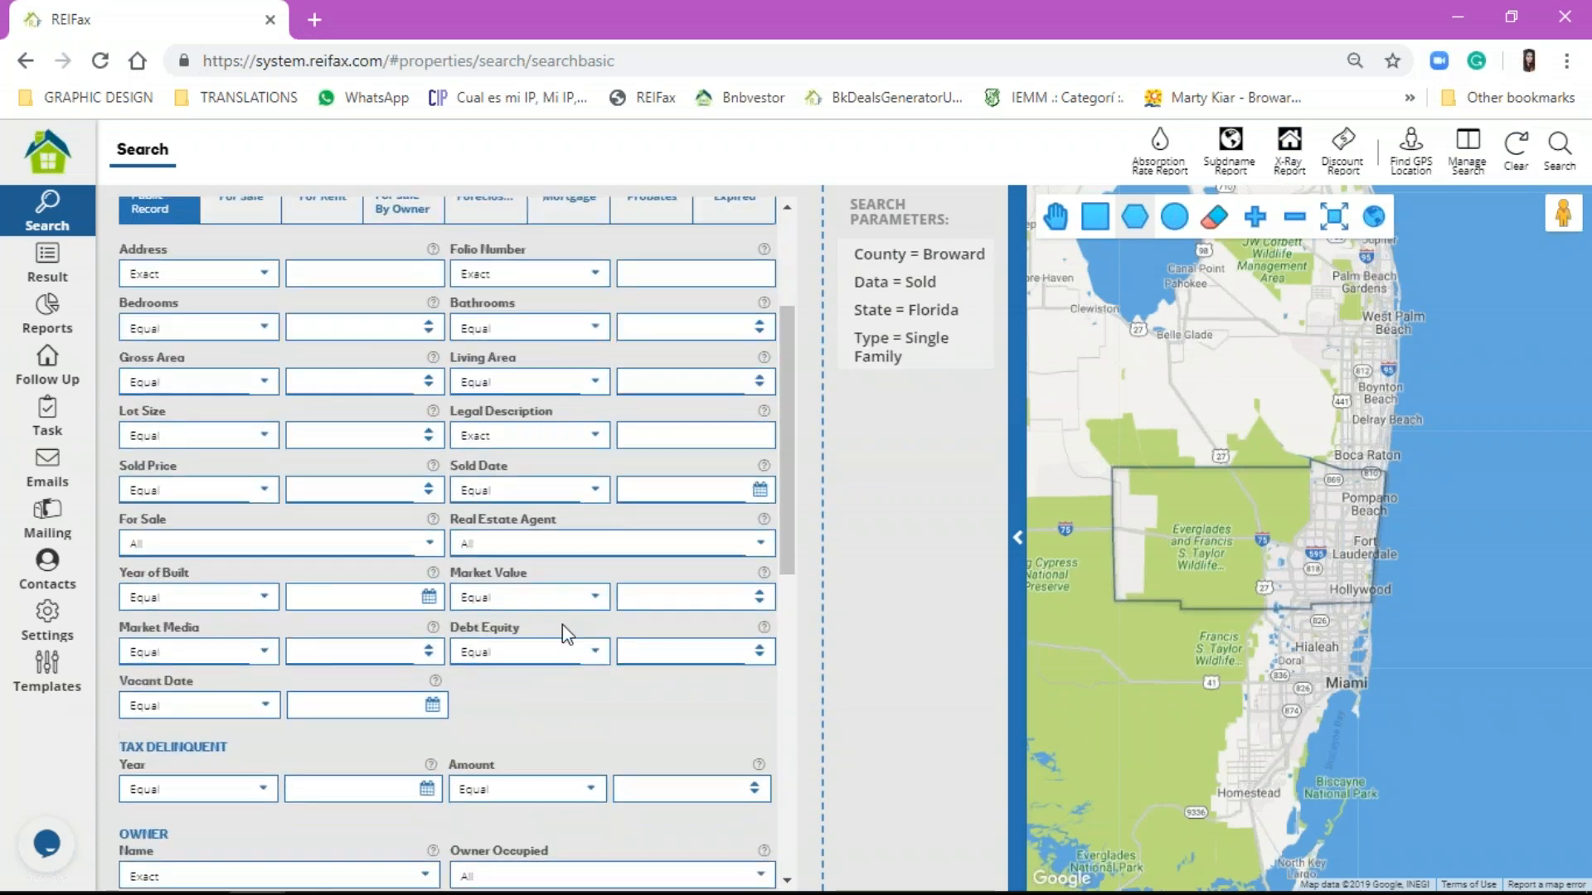
click(595, 597)
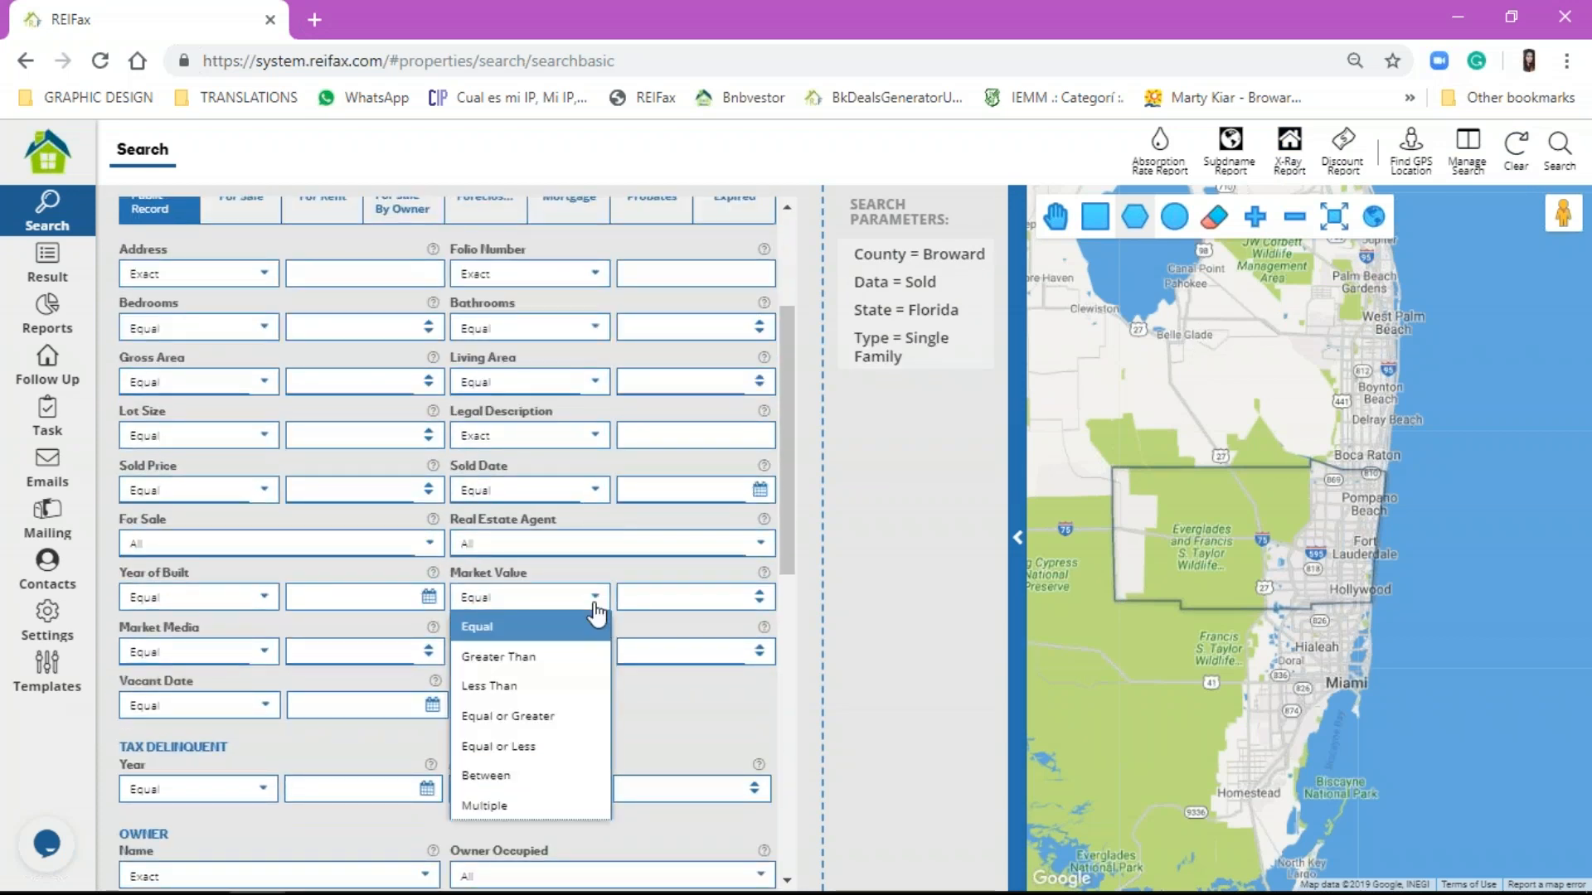
click(543, 713)
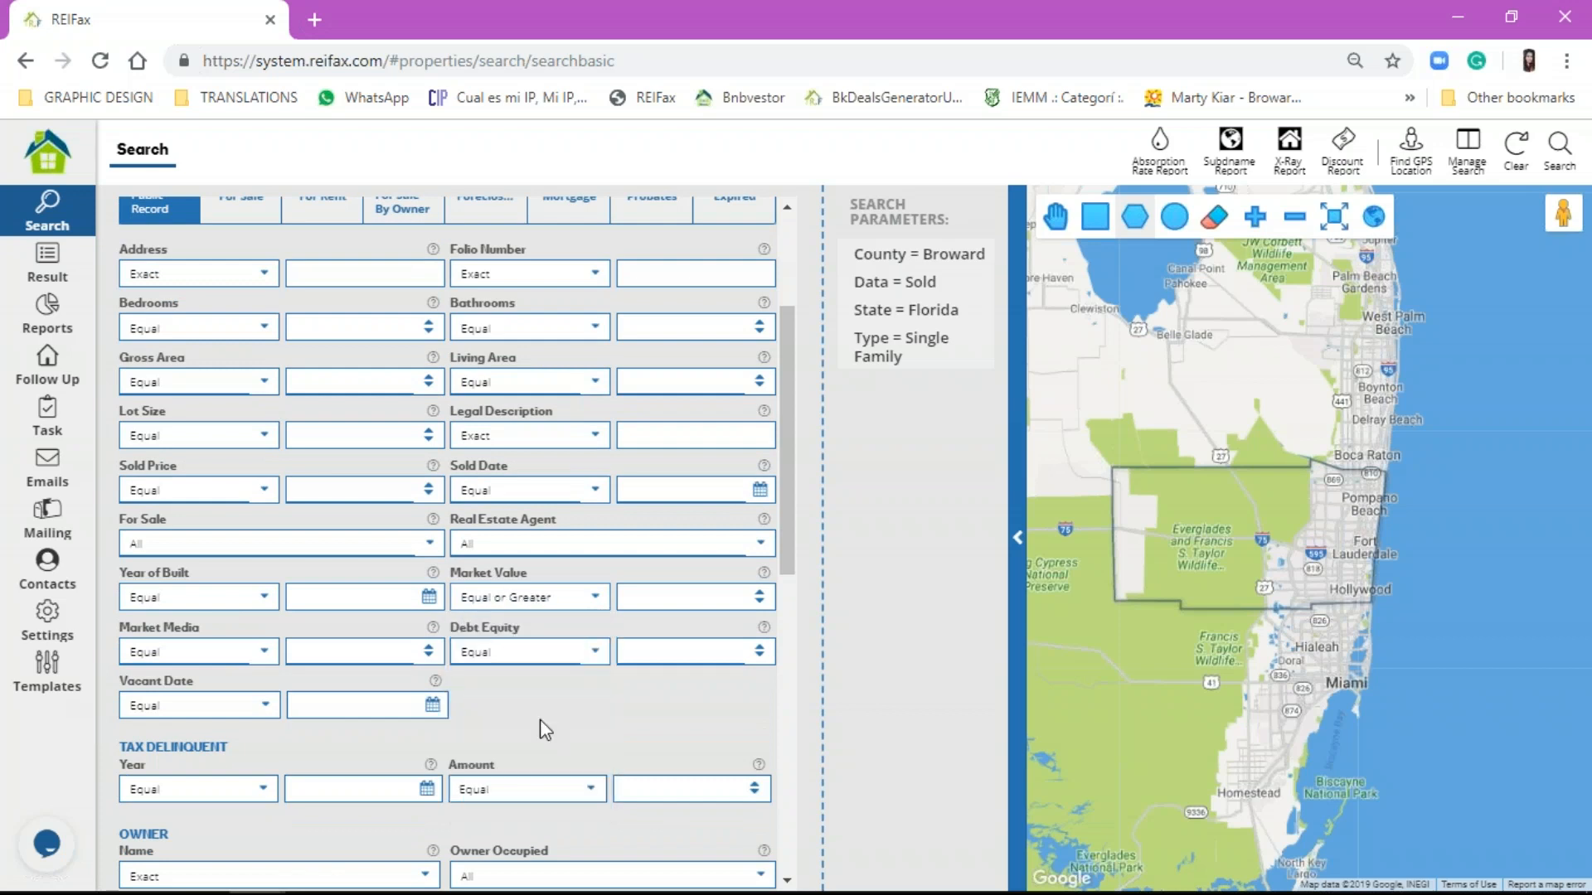
click(718, 597)
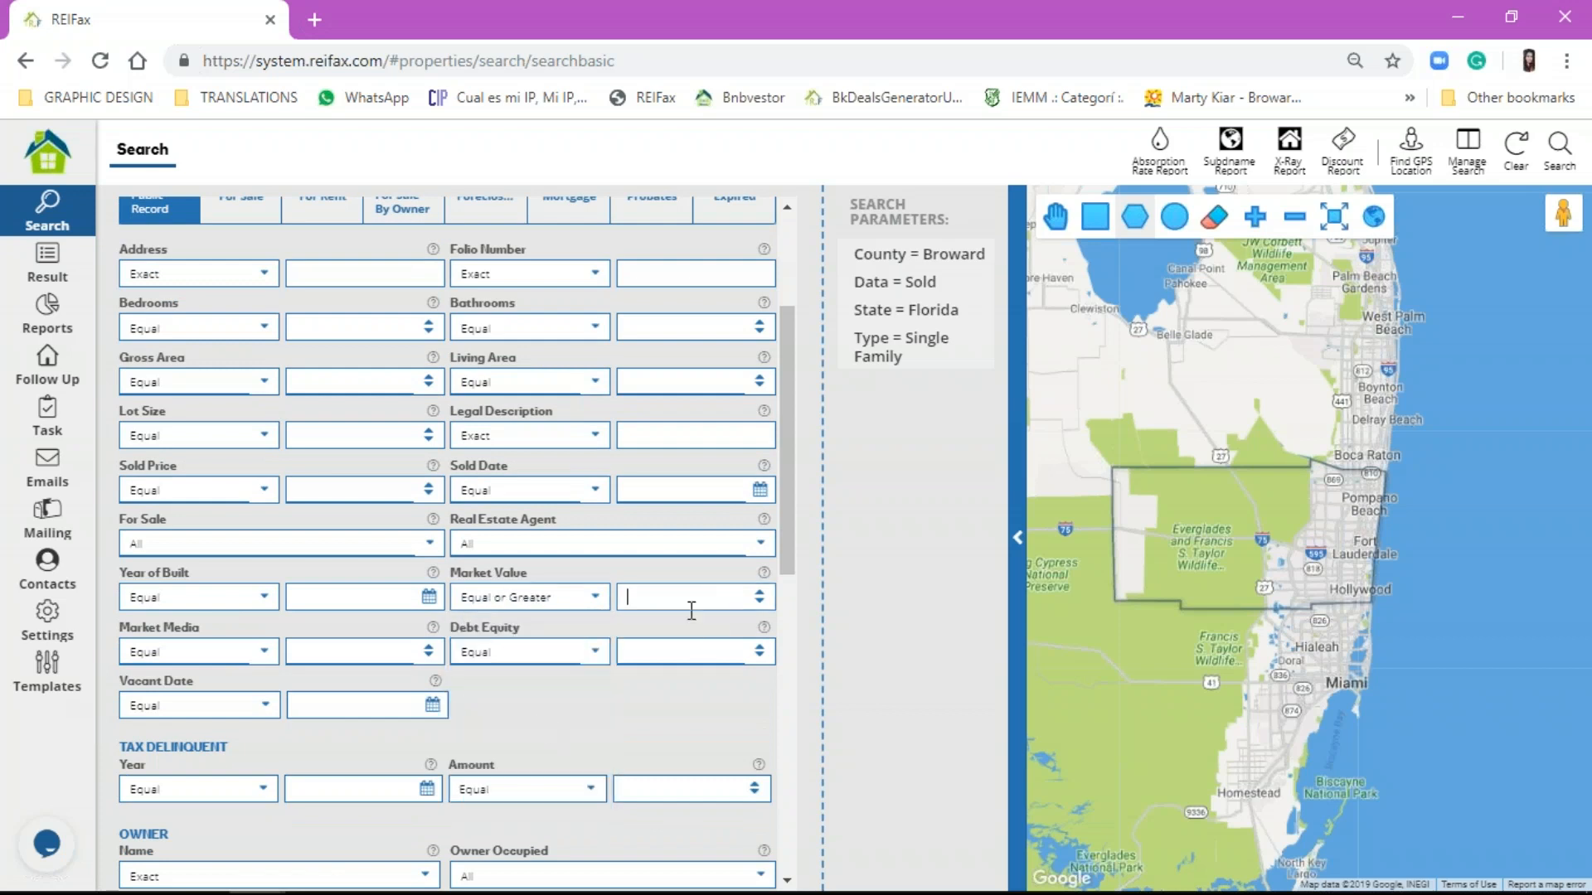
click(510, 595)
click(543, 749)
click(659, 596)
text(350000)
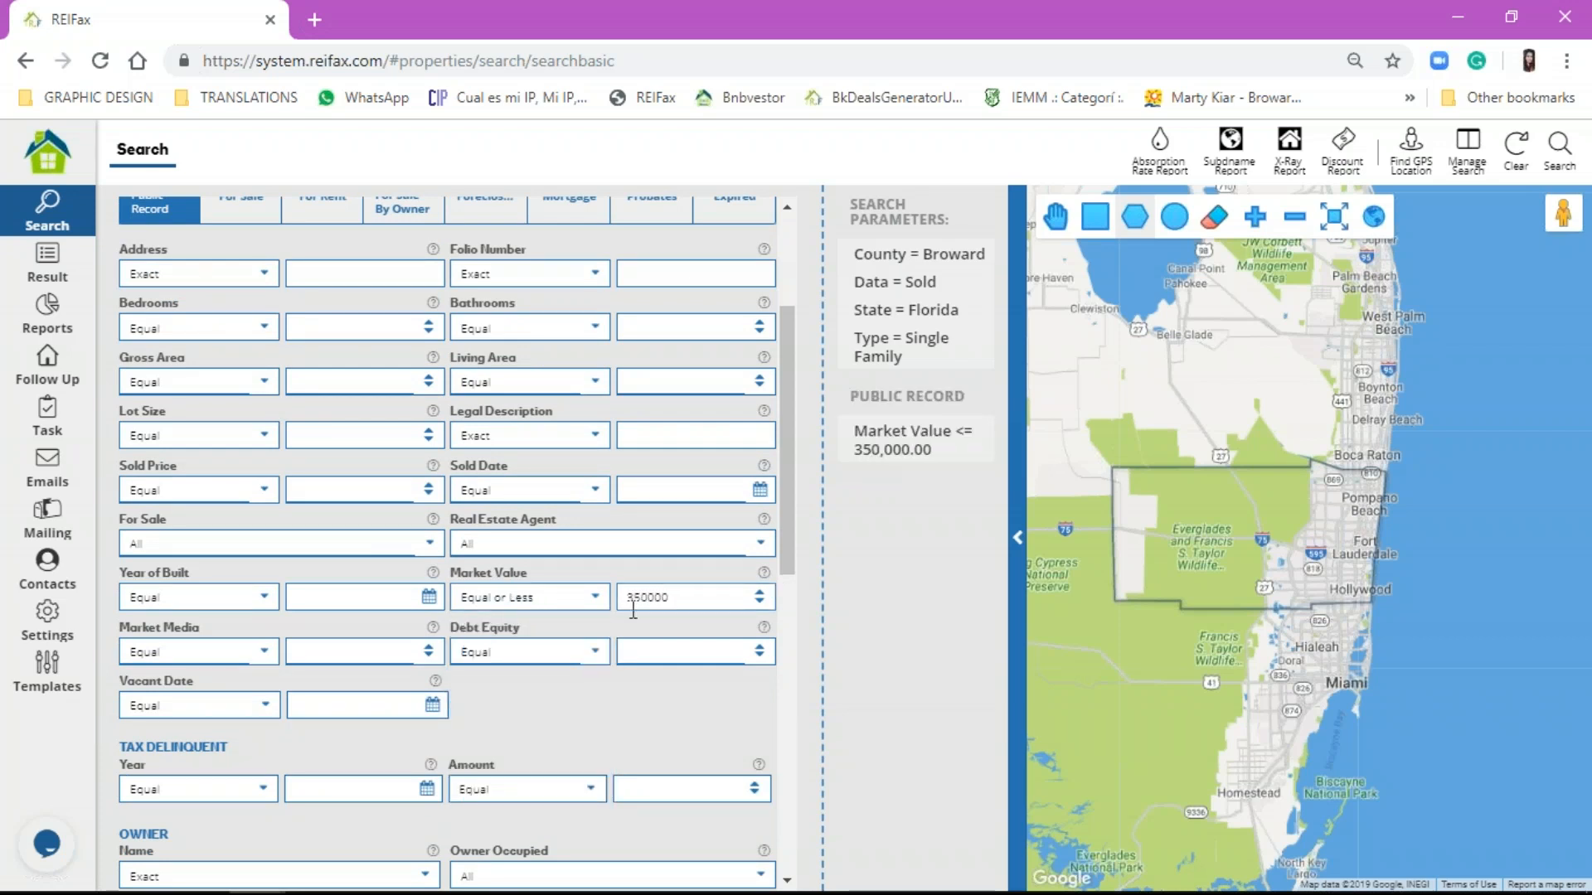
Step: Set Debt Equity to Equal or Greater 30 and For Sale to No, then search
click(525, 650)
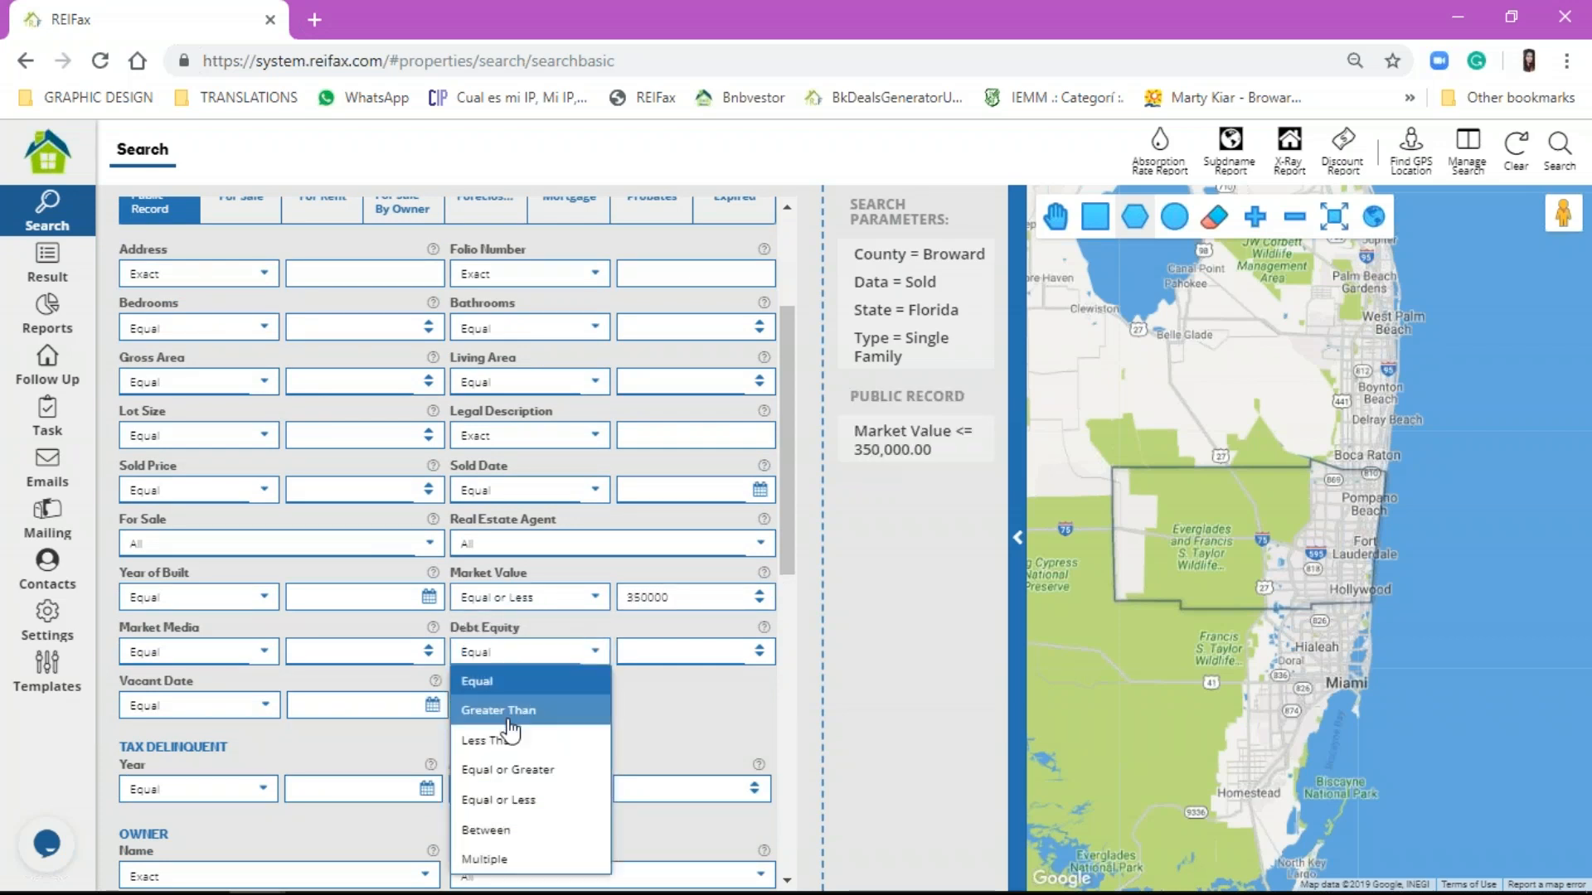
click(531, 769)
click(695, 652)
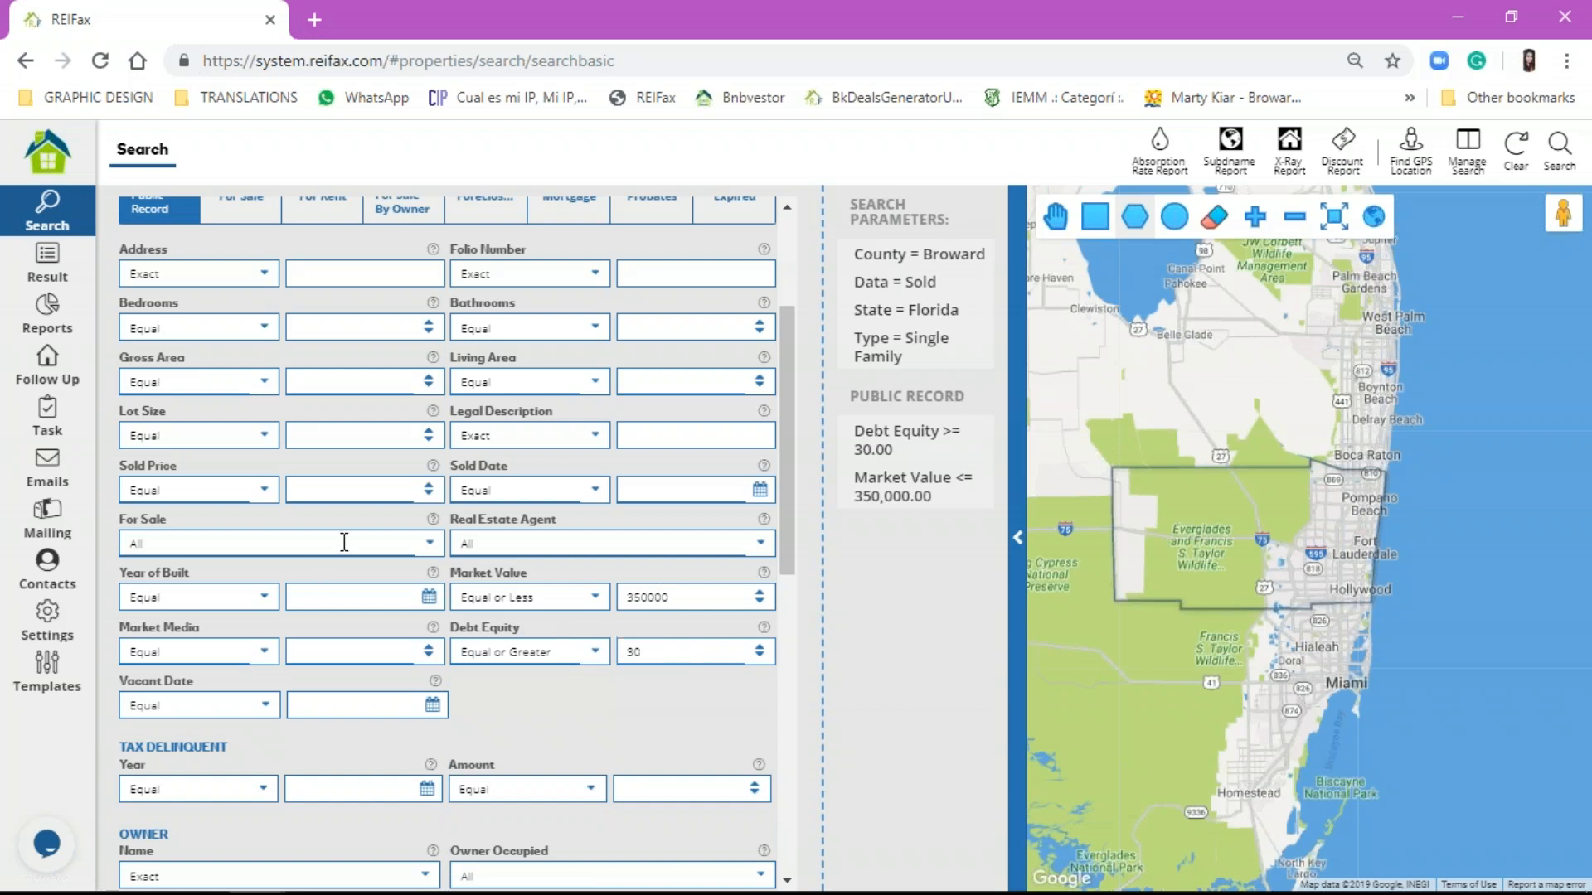
click(348, 542)
click(373, 632)
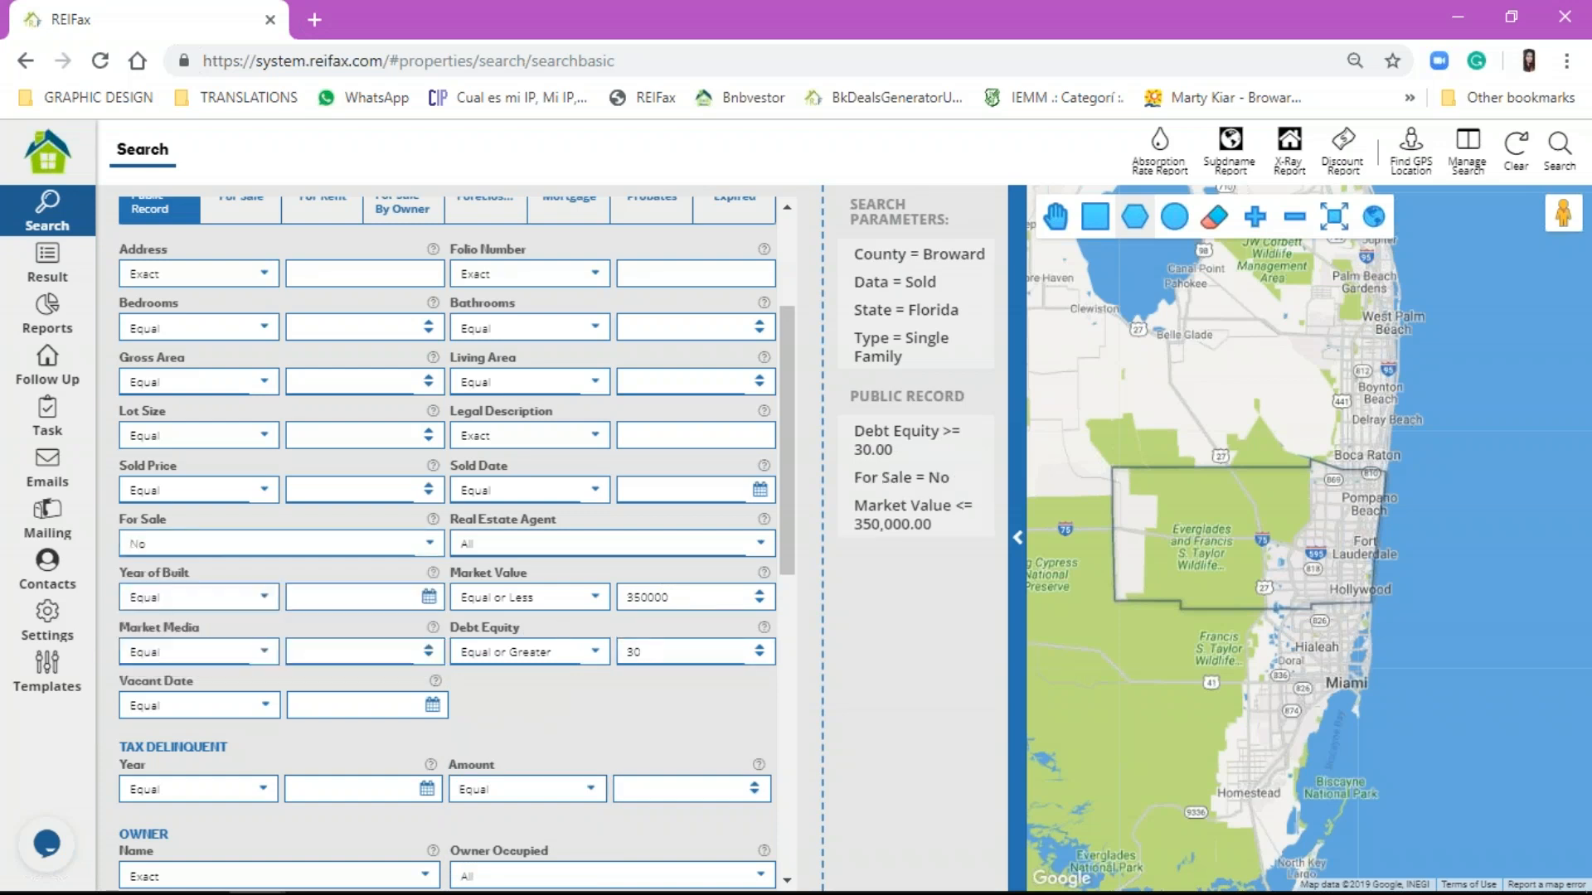
click(1559, 158)
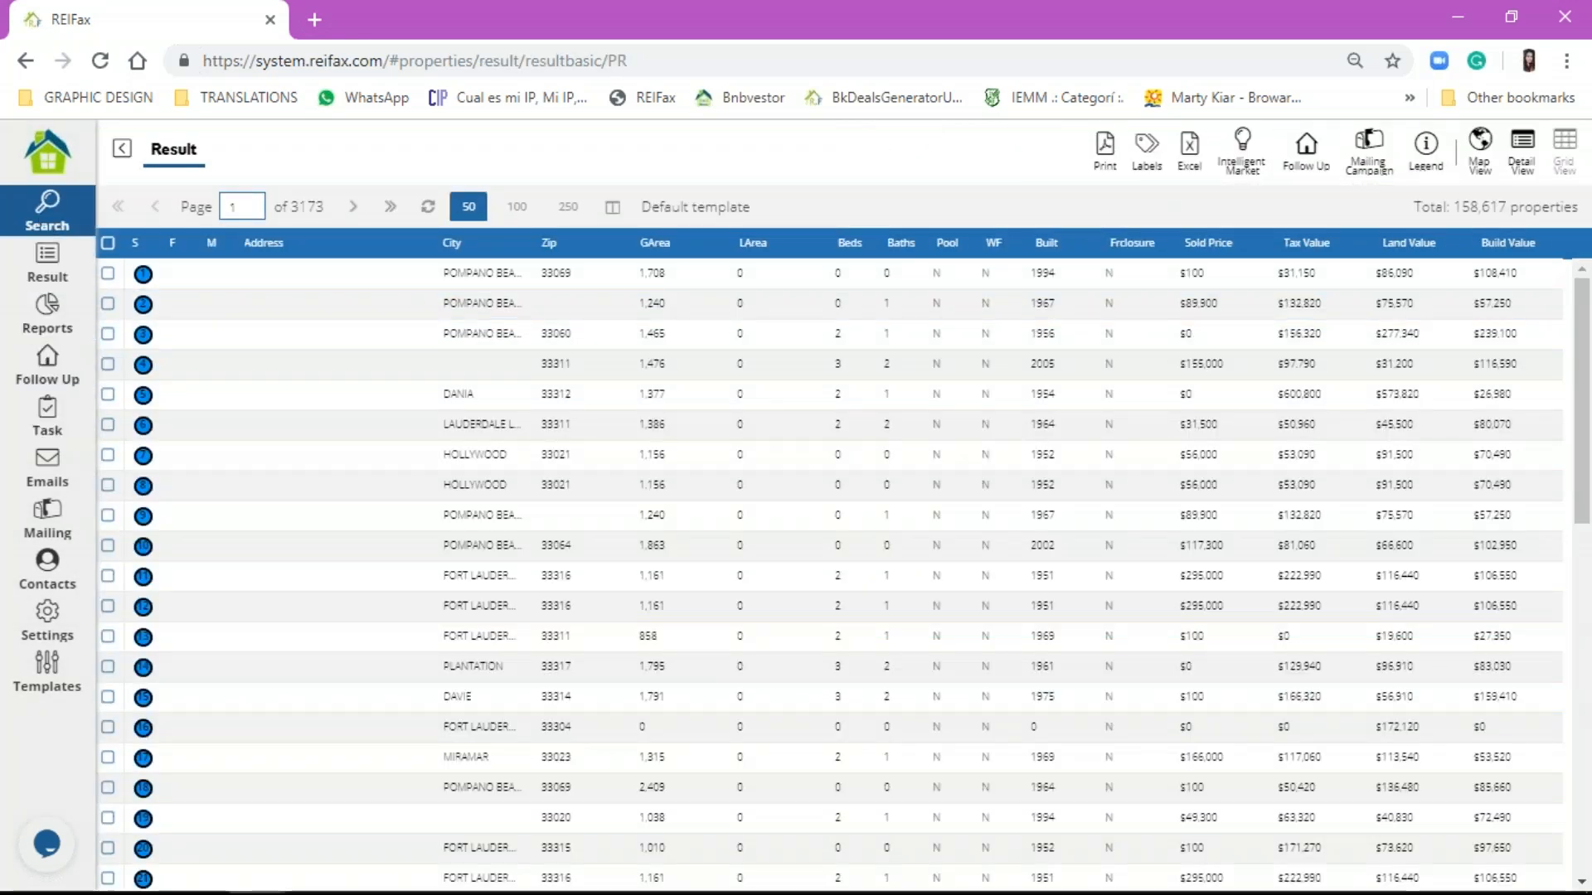
Step: Draw a rectangular search area over downtown Fort Lauderdale on the map
click(47, 211)
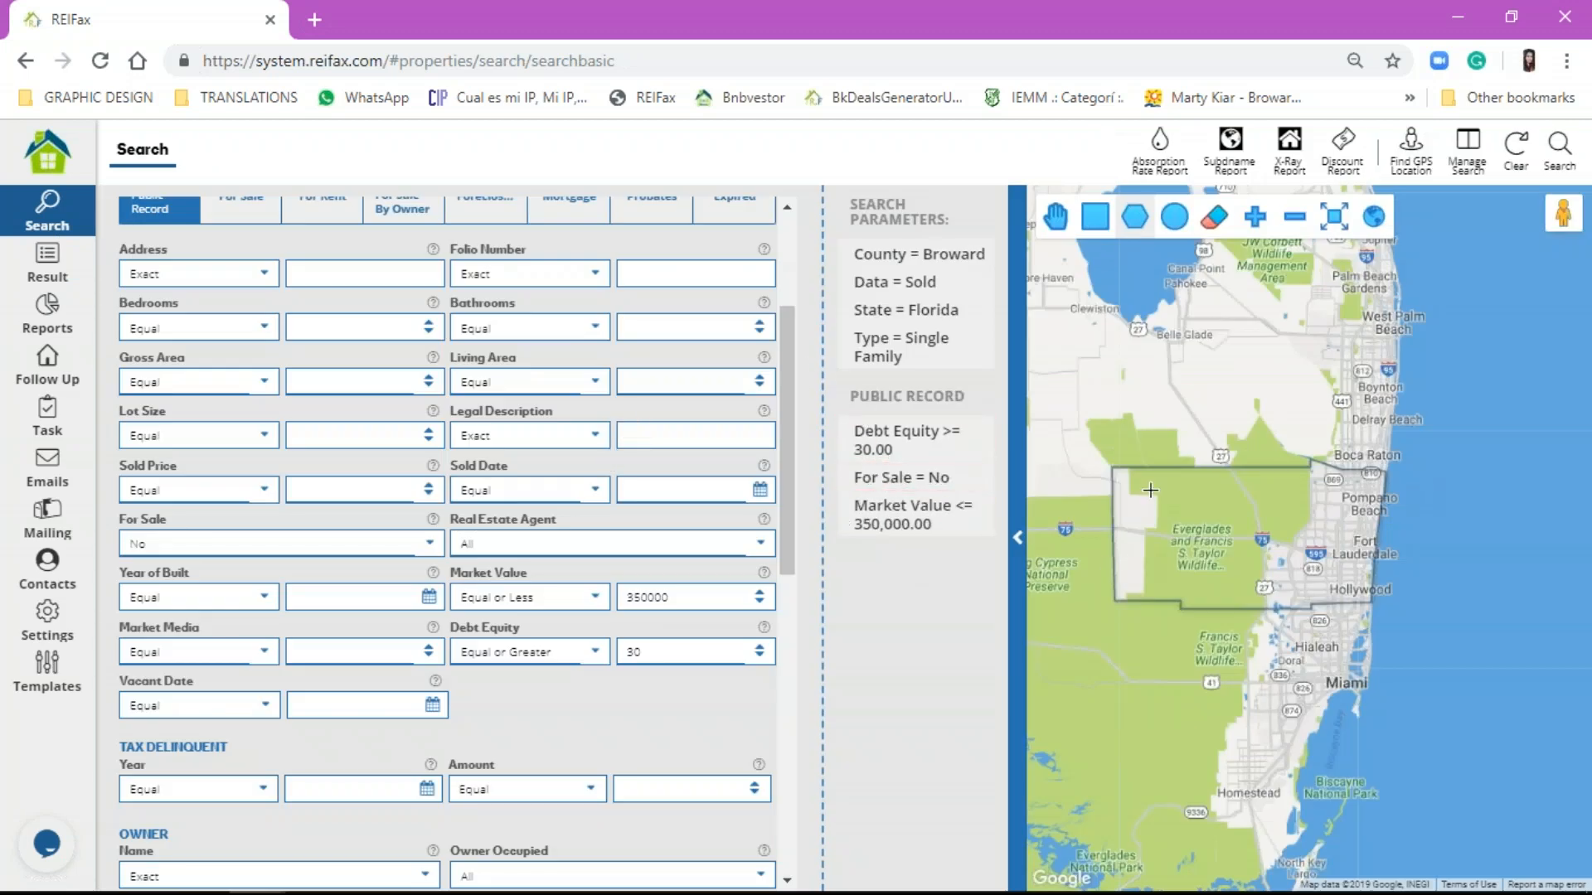
scroll(572, 373, up, 3)
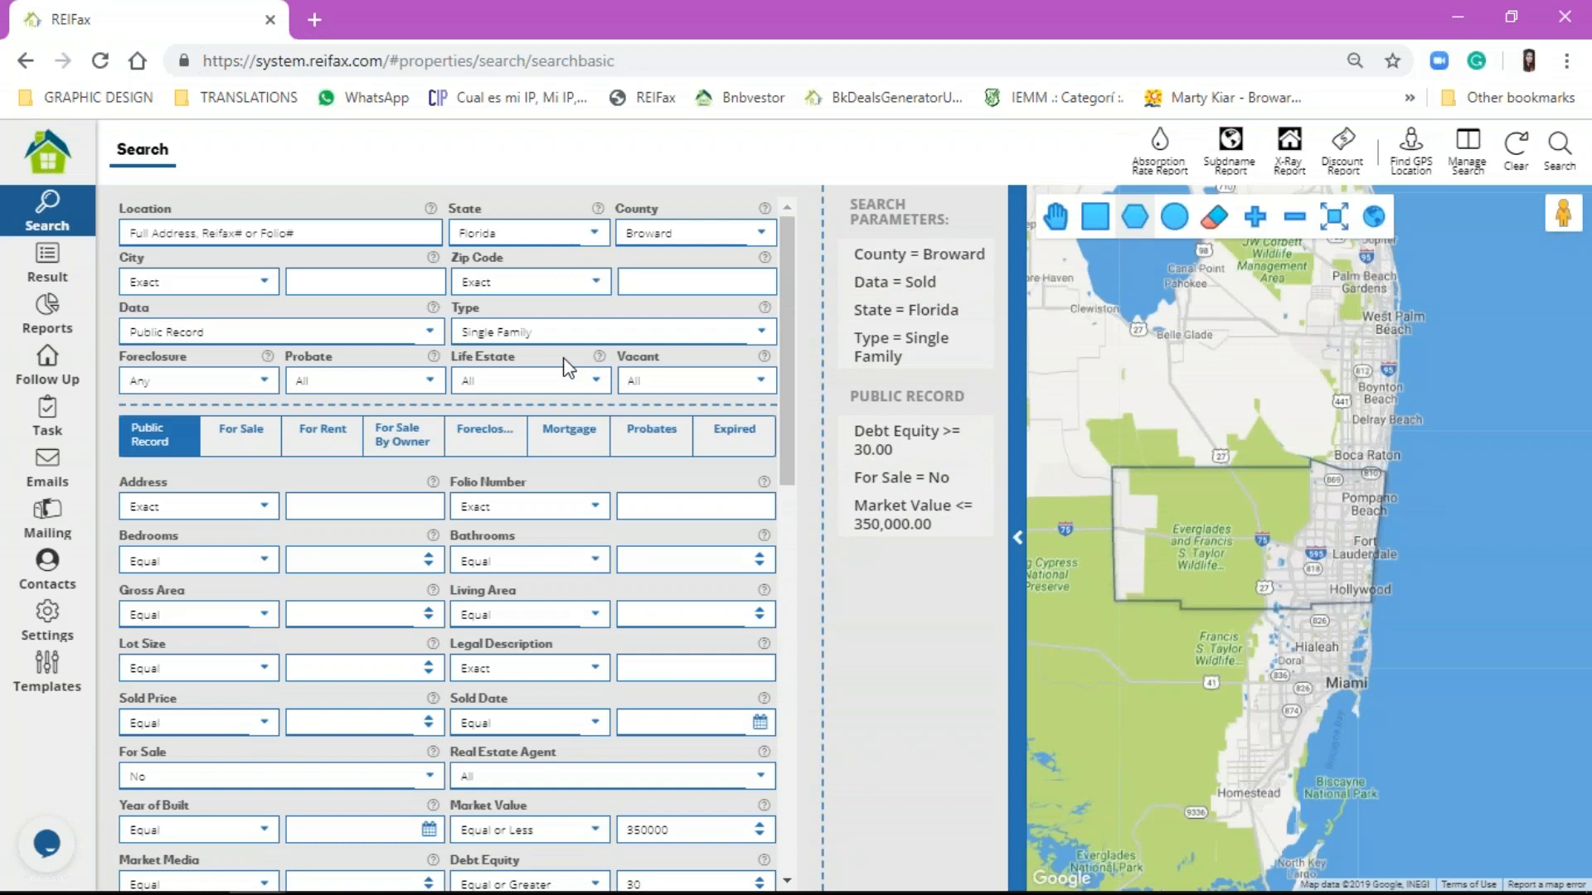
scroll(1306, 524, up, 2)
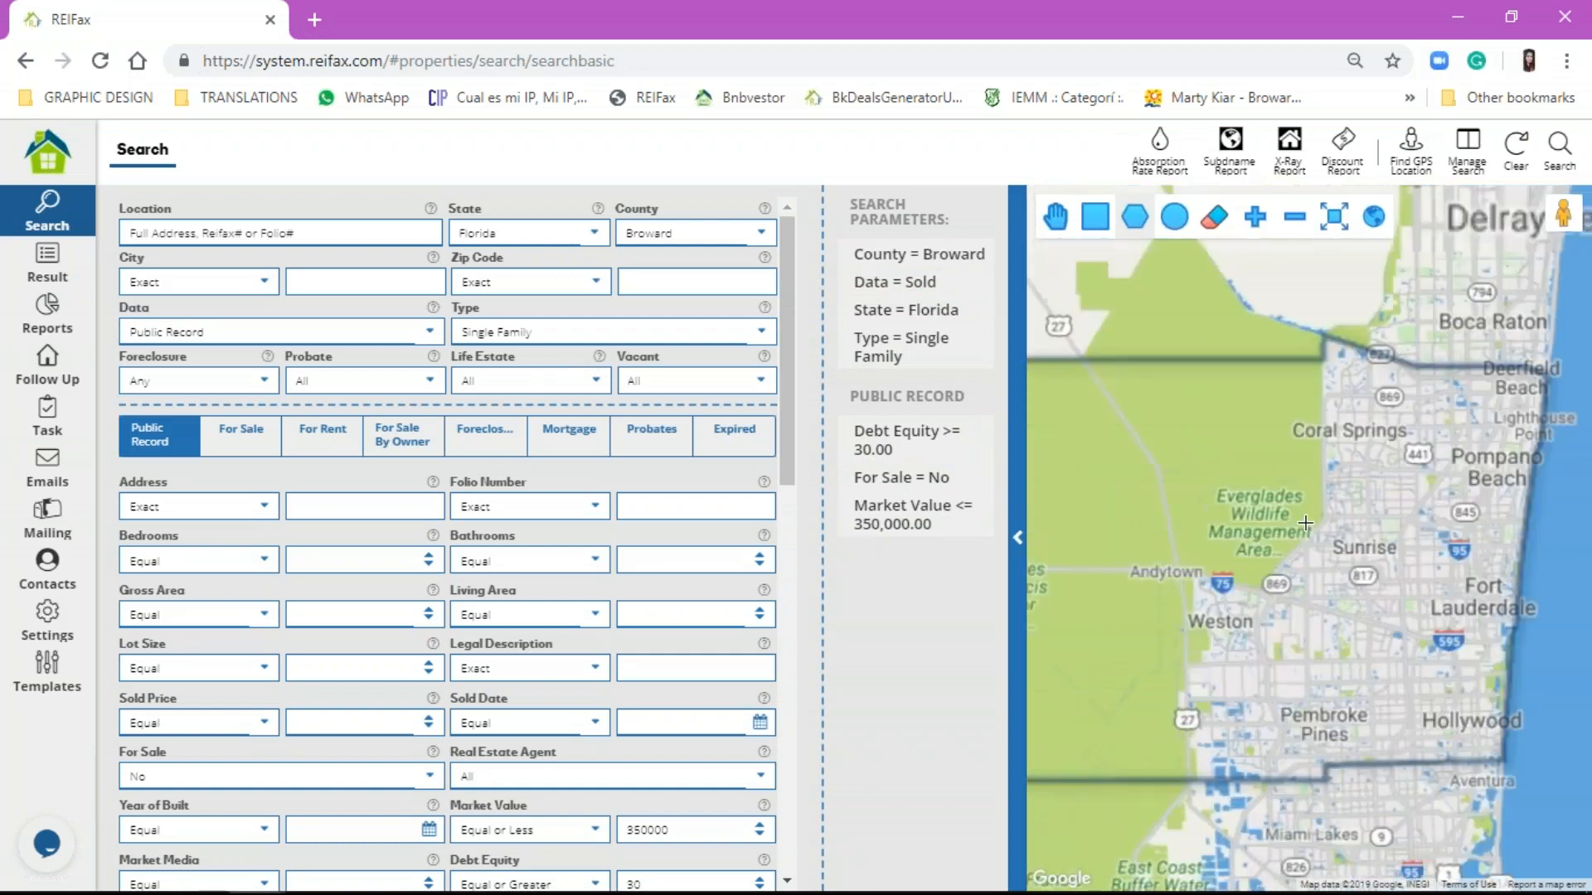
scroll(1306, 524, up, 1)
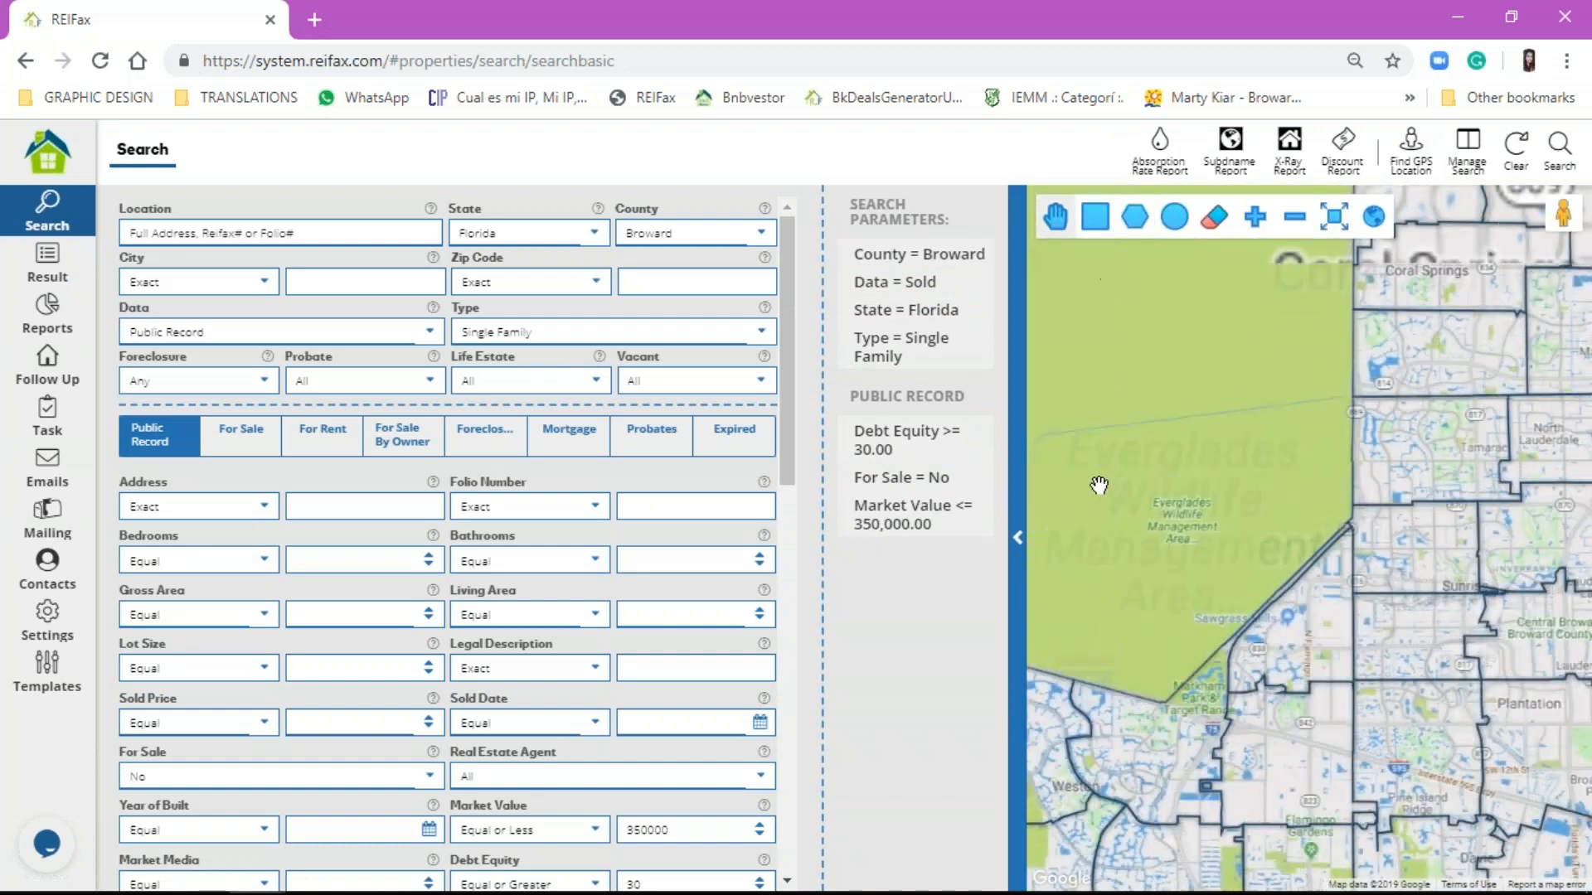
drag(1099, 484, 1027, 398)
mouse_move(1392, 640)
mouse_down()
mouse_move(1342, 644)
mouse_move(1320, 684)
mouse_move(1365, 751)
mouse_up()
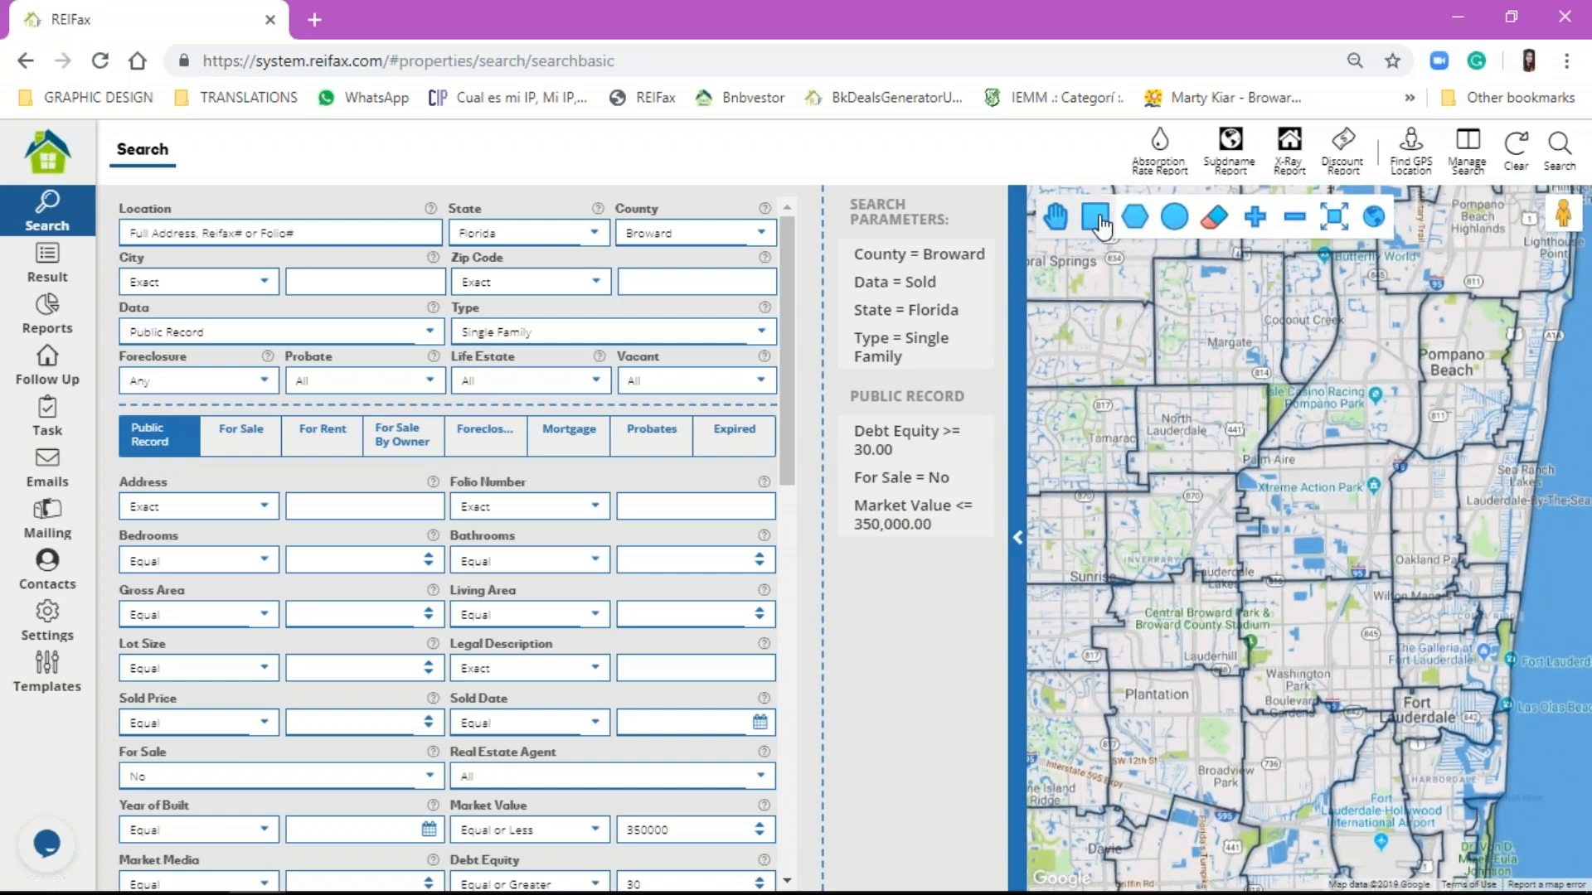
click(1097, 219)
mouse_move(1398, 690)
mouse_down()
mouse_move(1500, 751)
mouse_move(1496, 736)
mouse_up()
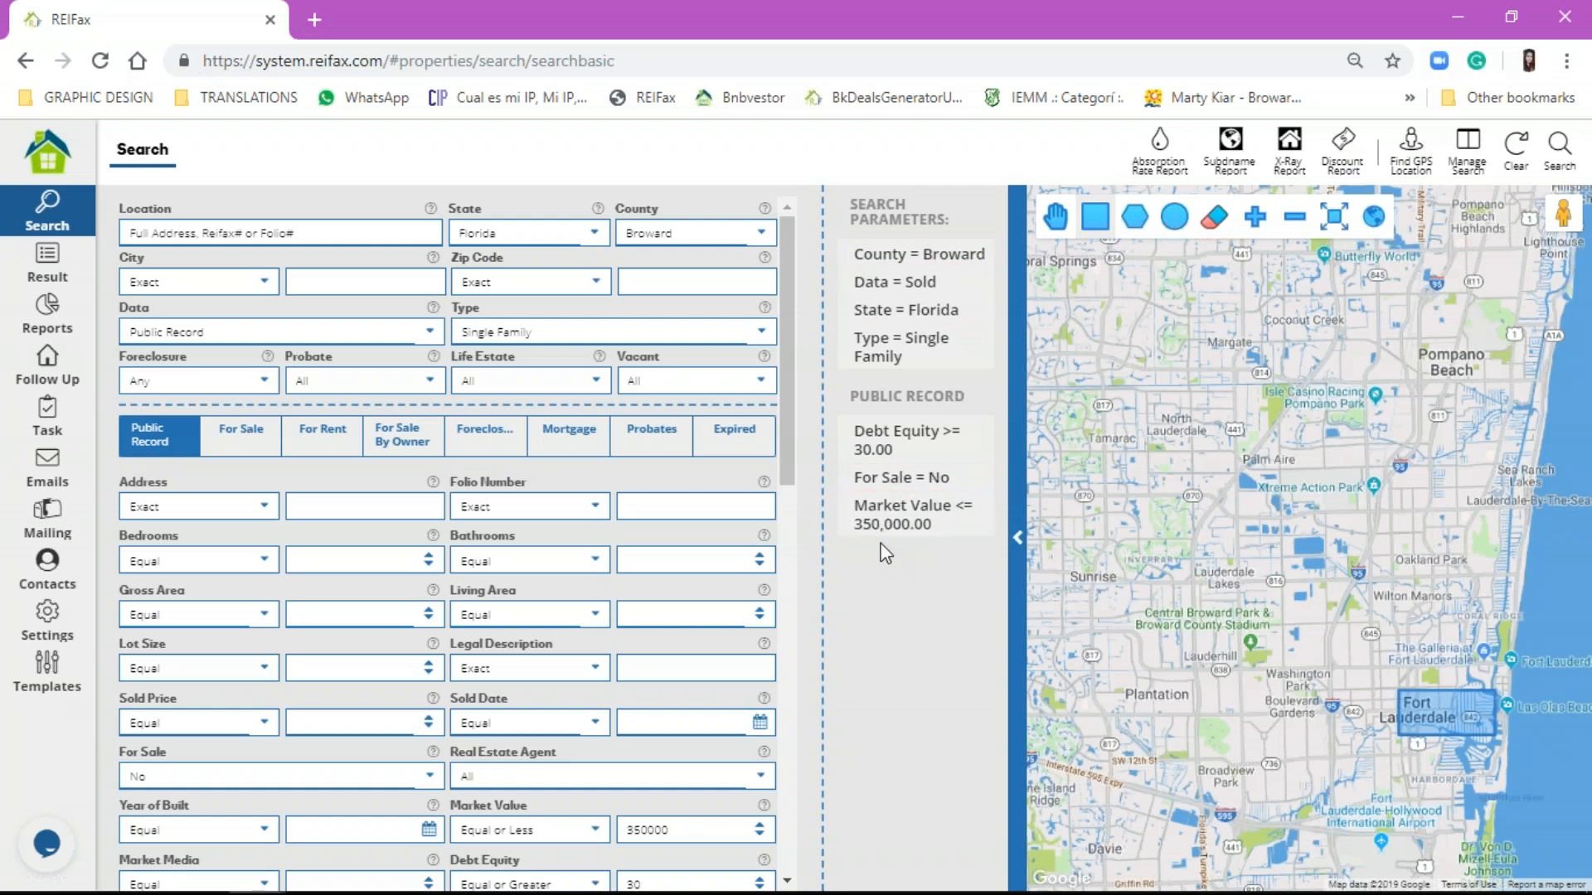
Step: Search within the rectangle, review the 22 results, and return to the search form
click(1560, 148)
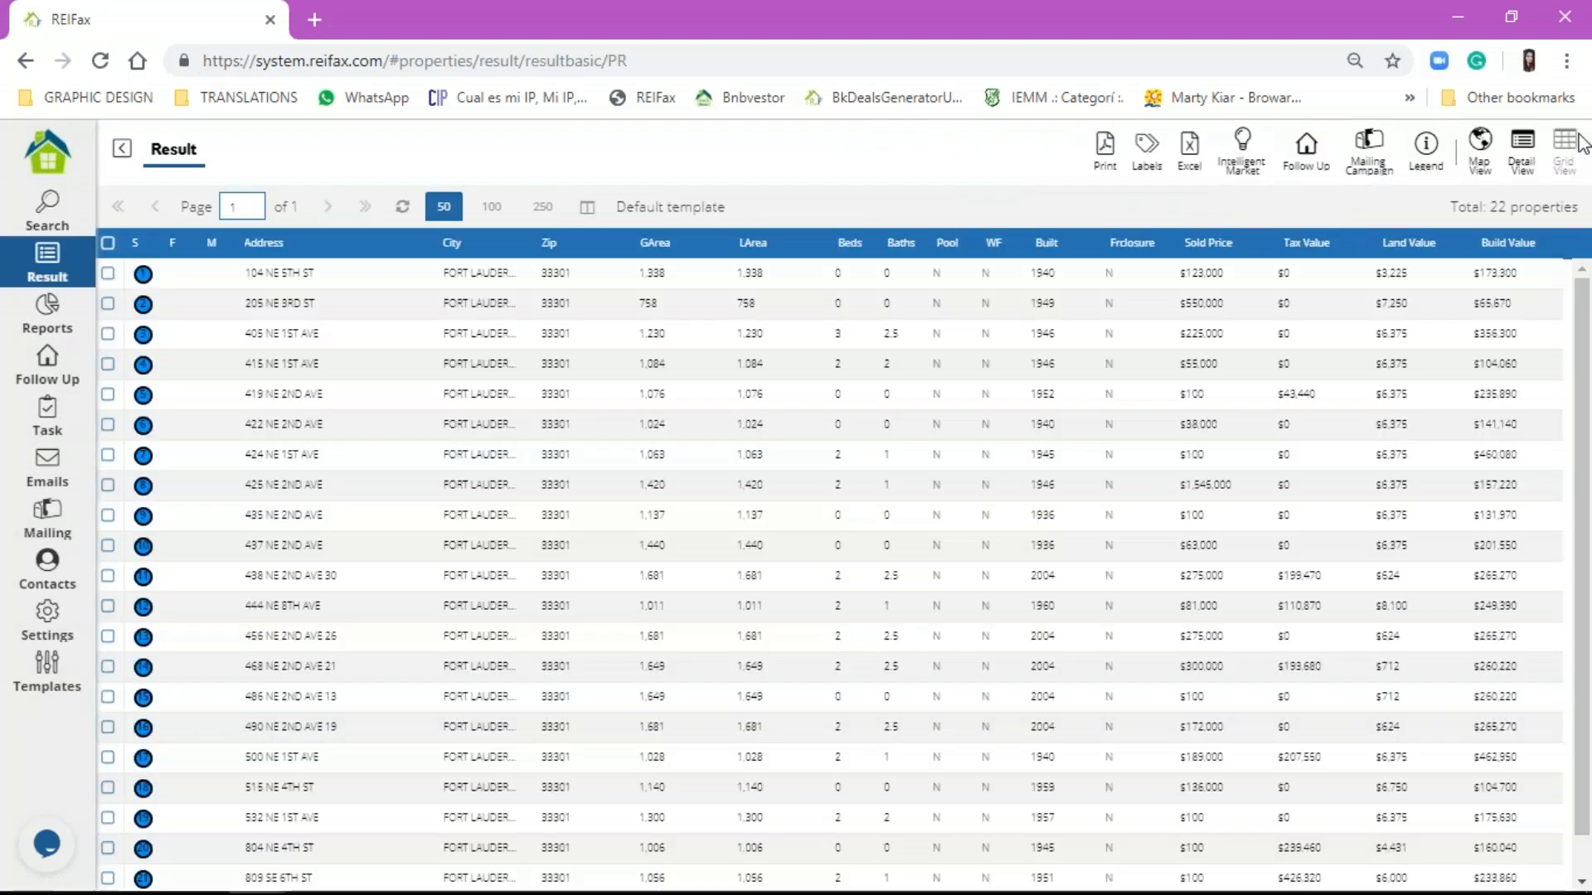
click(398, 753)
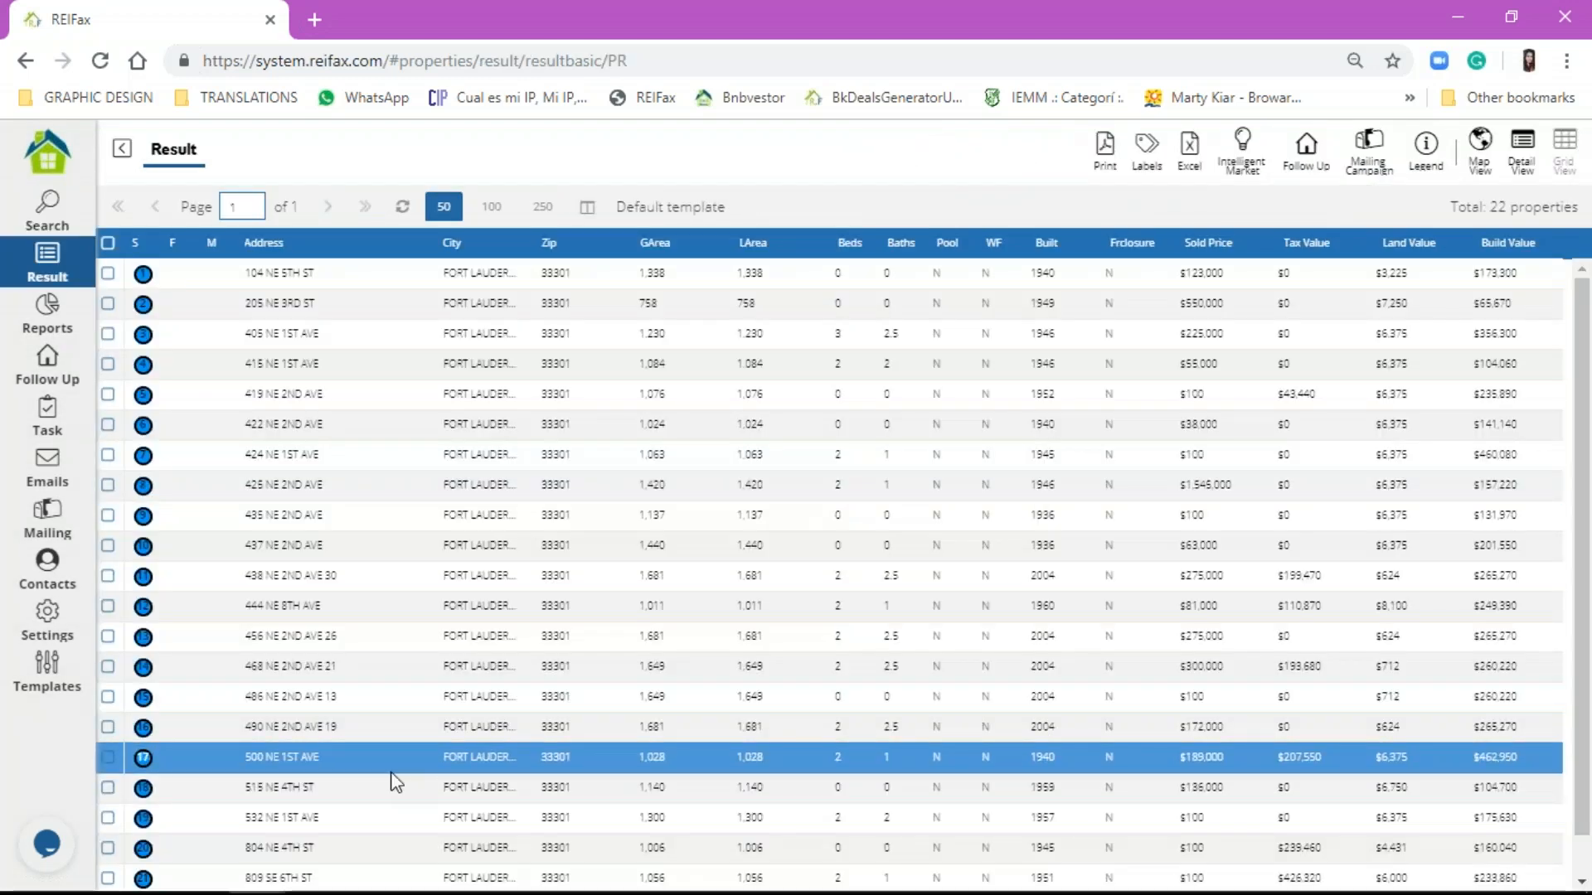
click(37, 228)
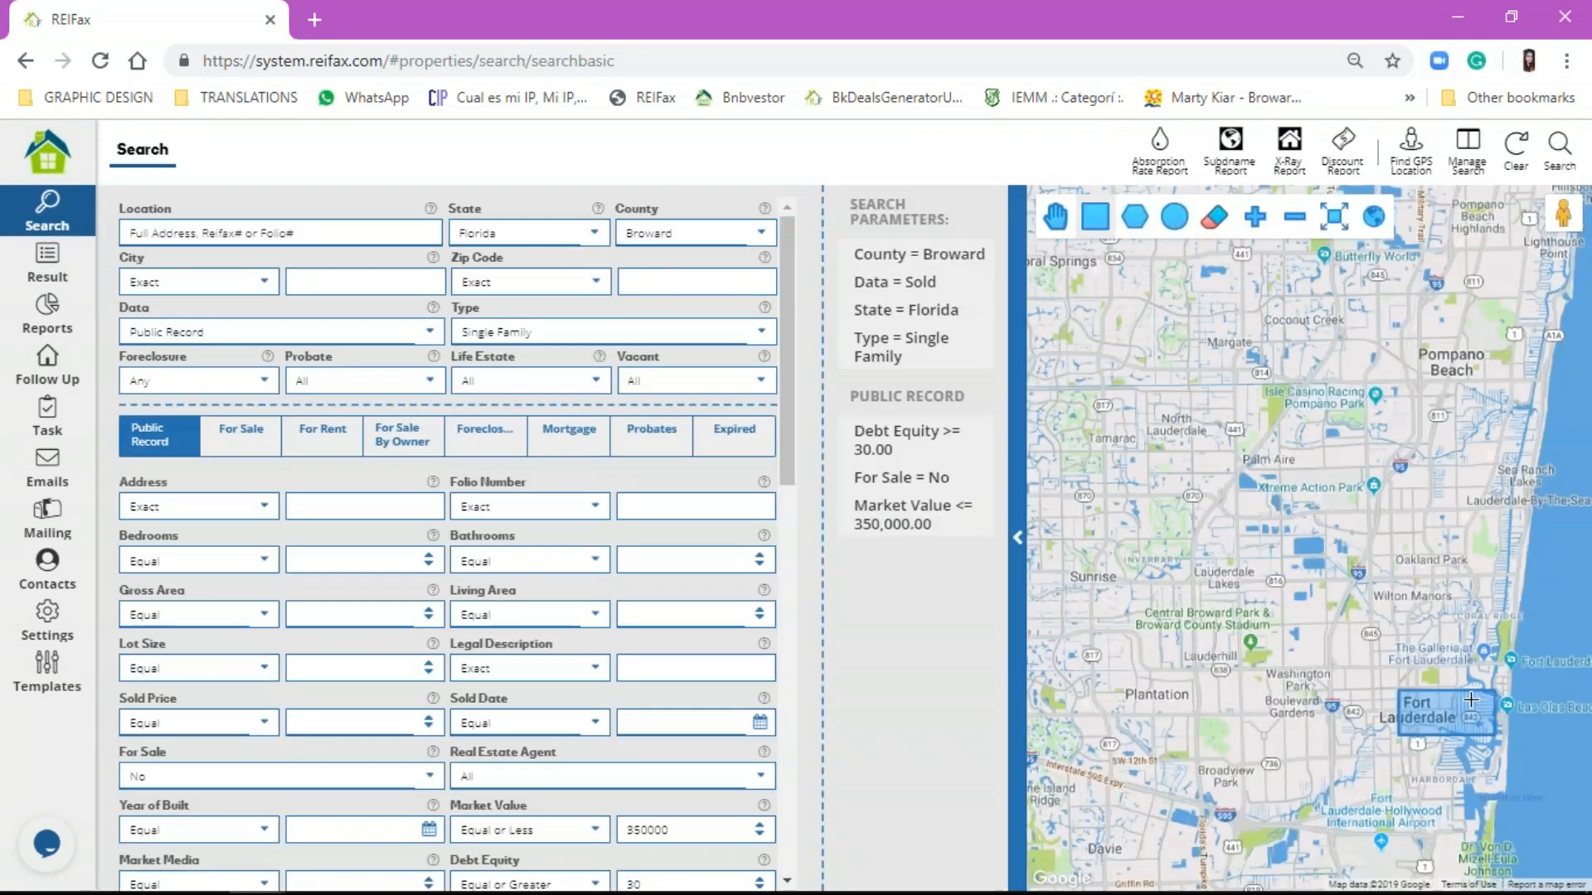
Step: Clear all filters, search a rectangle over Washington Park (10,675 properties), then return to the form
click(1516, 147)
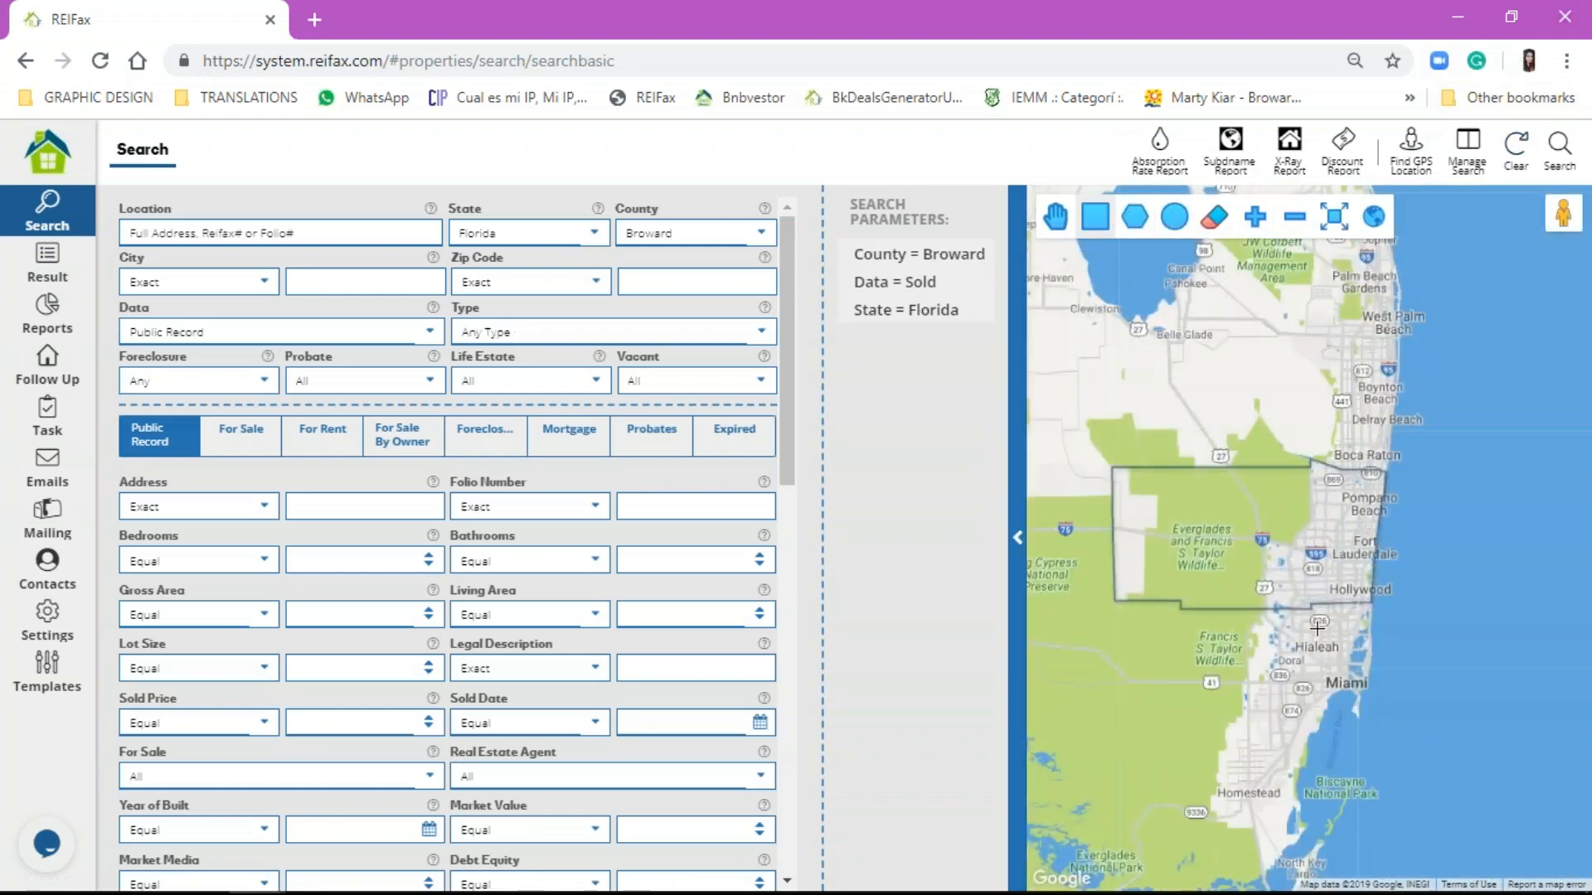
scroll(1324, 550, up, 4)
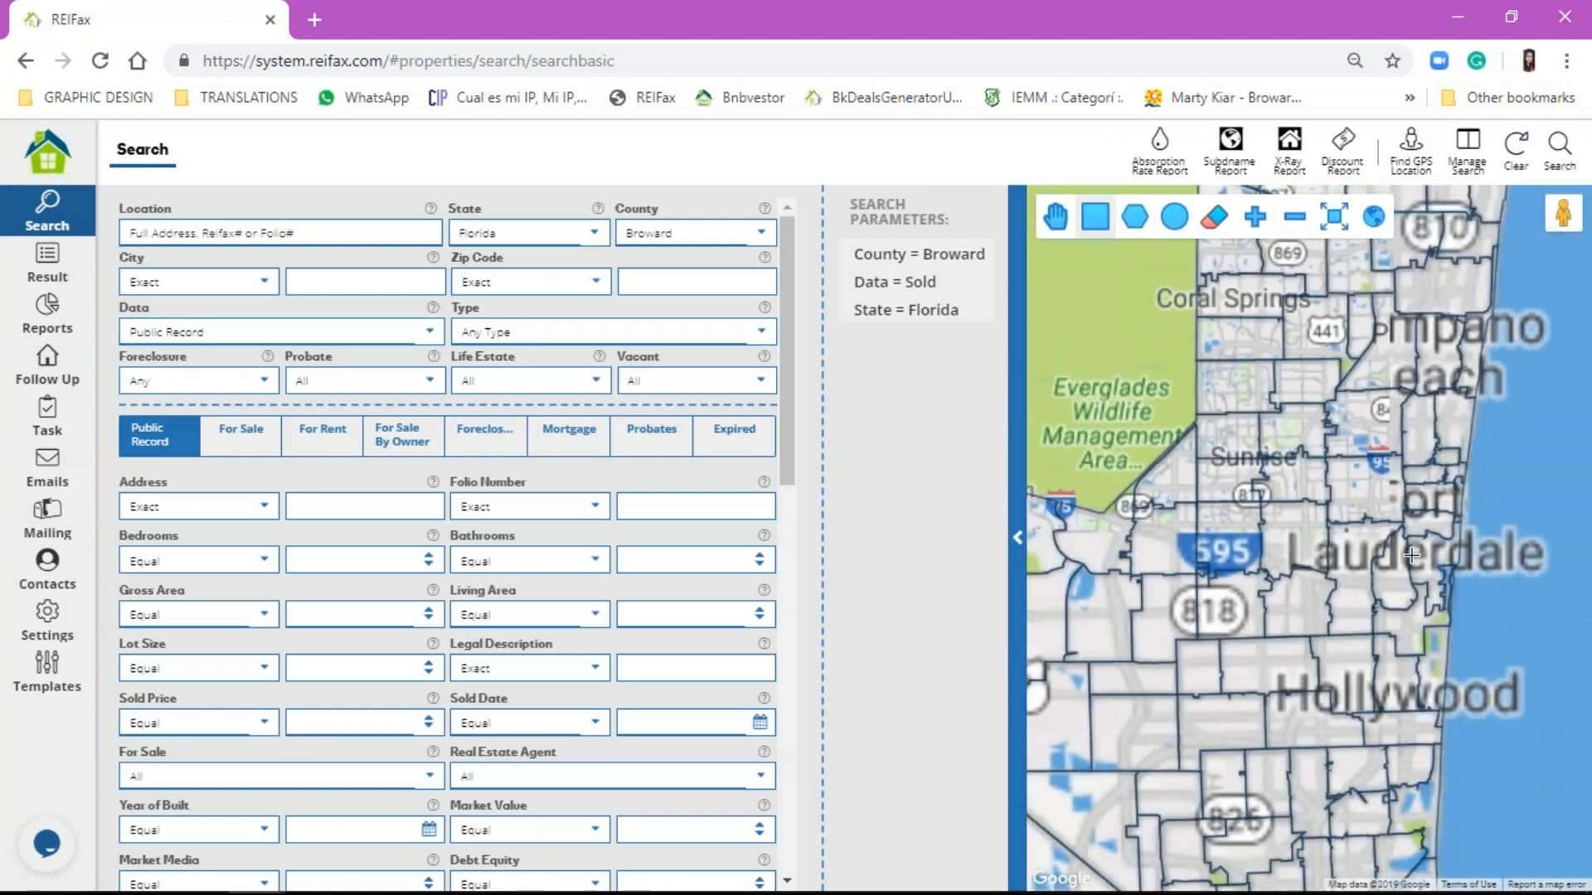
scroll(1411, 557, up, 1)
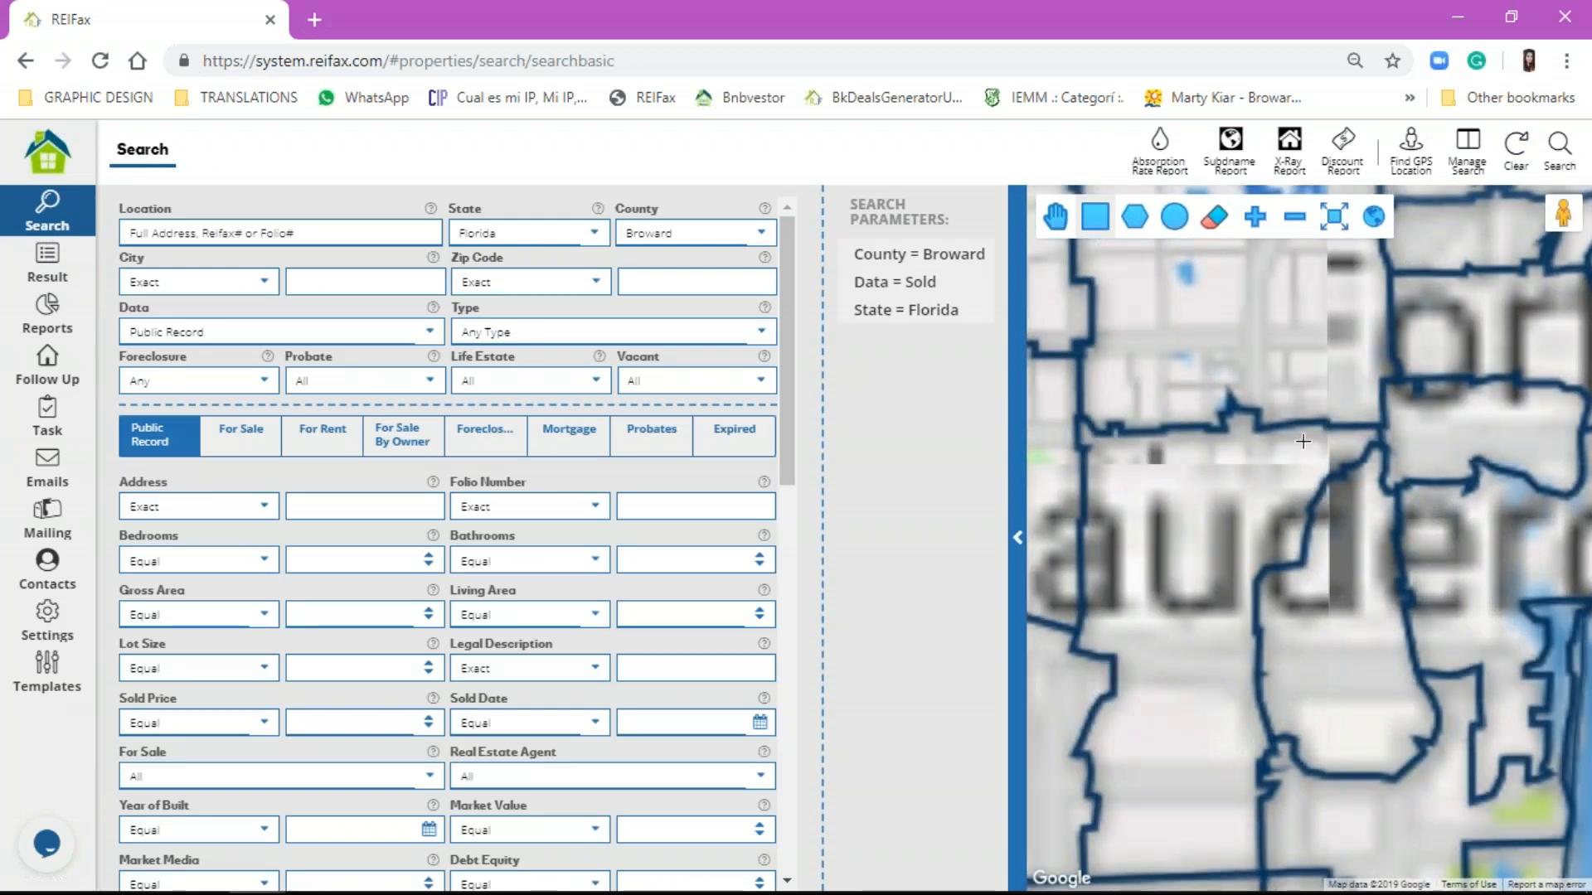
scroll(1135, 363, down, 3)
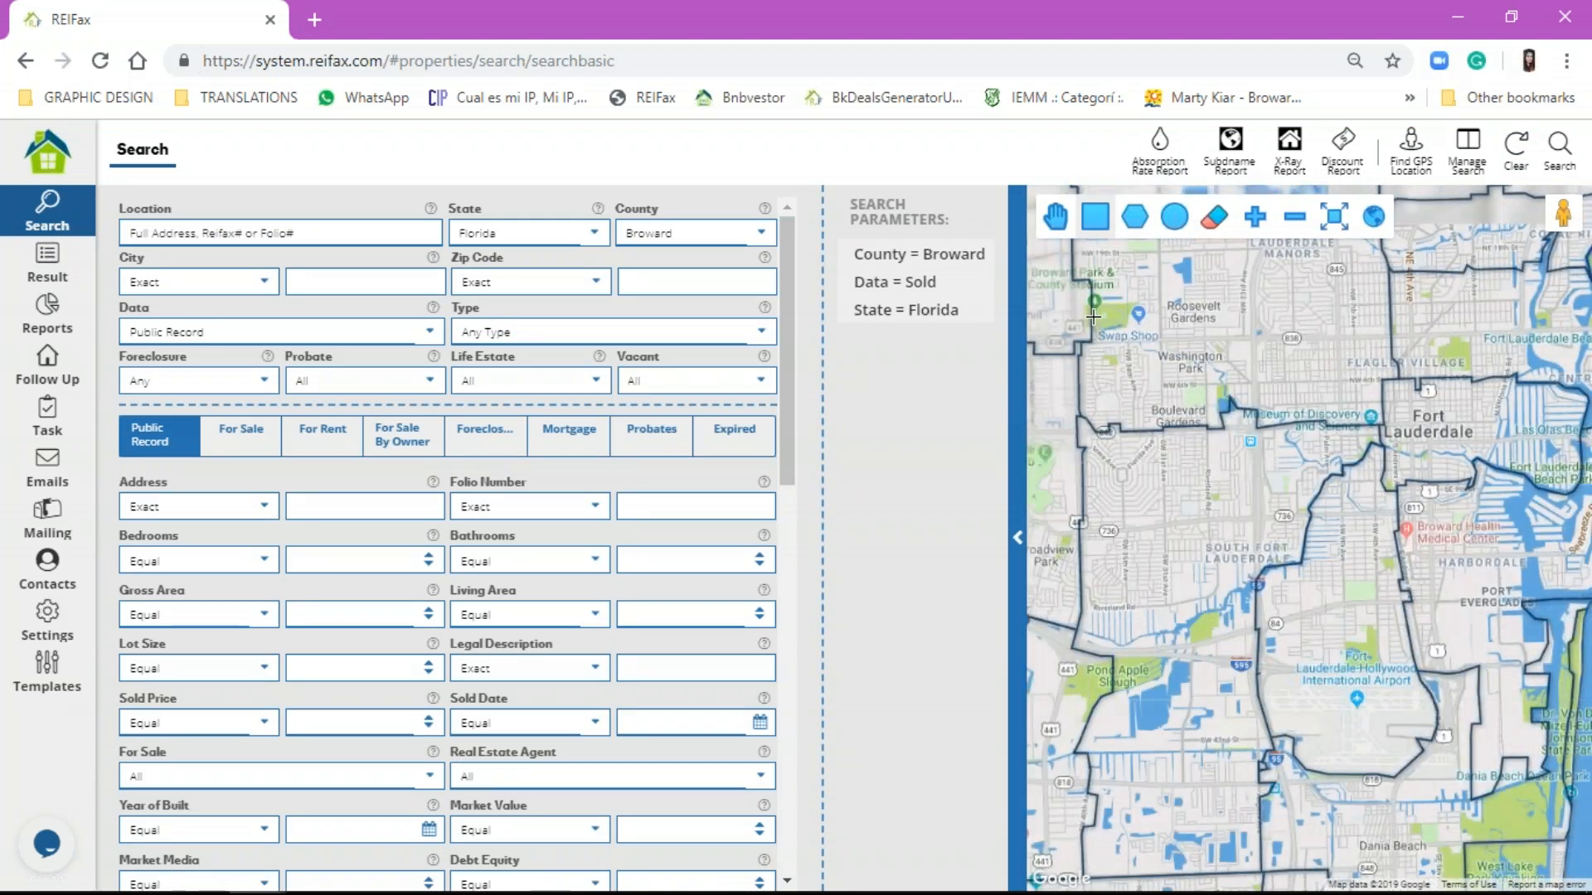
drag(1106, 275, 1376, 419)
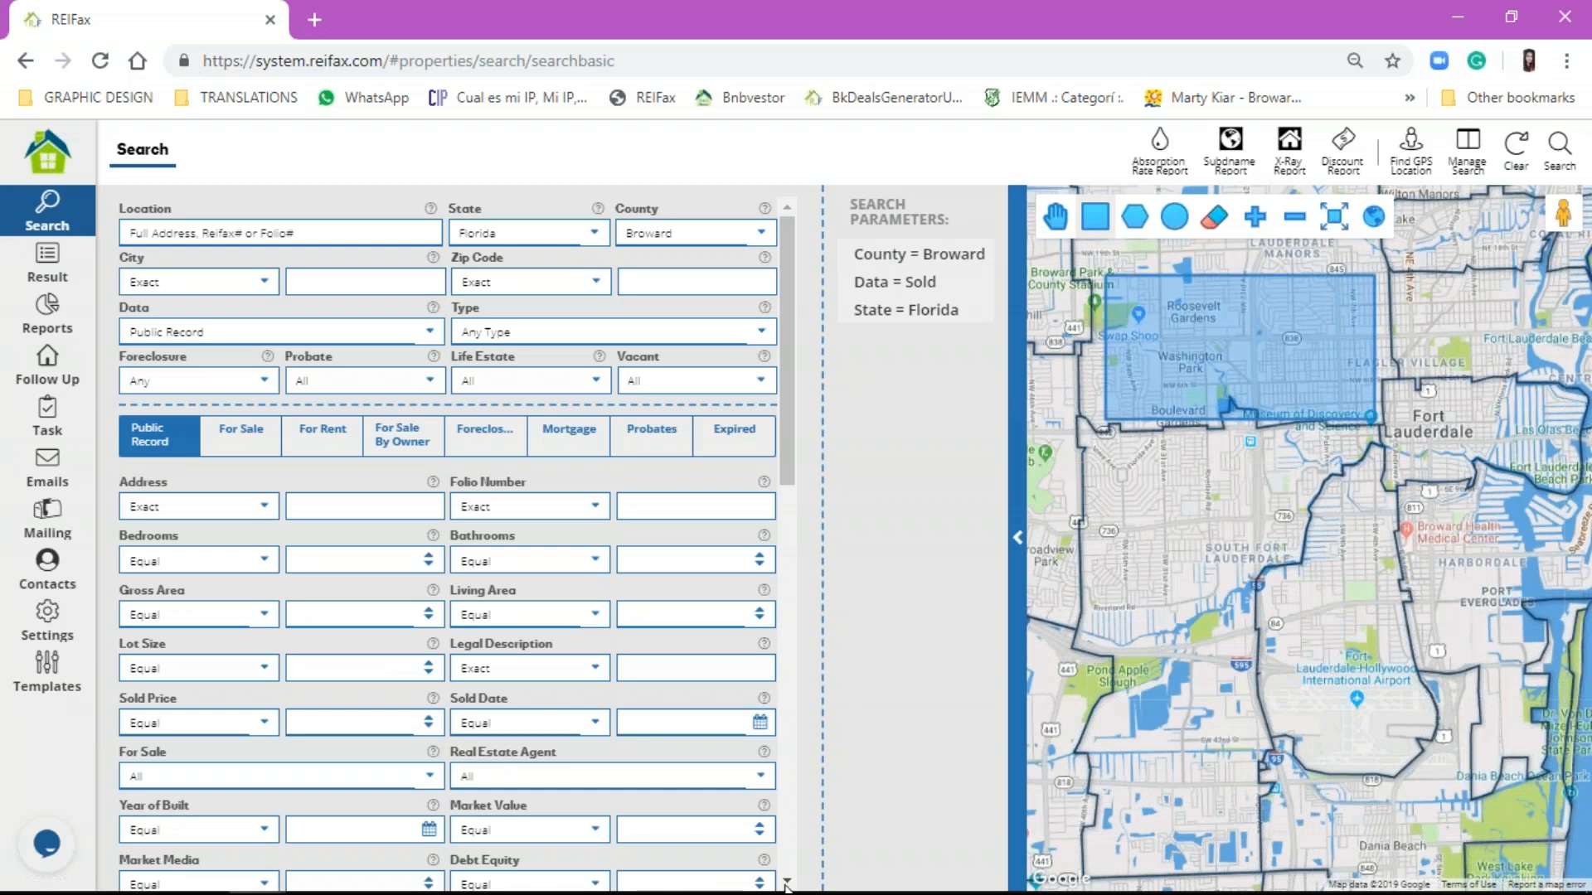
click(1557, 166)
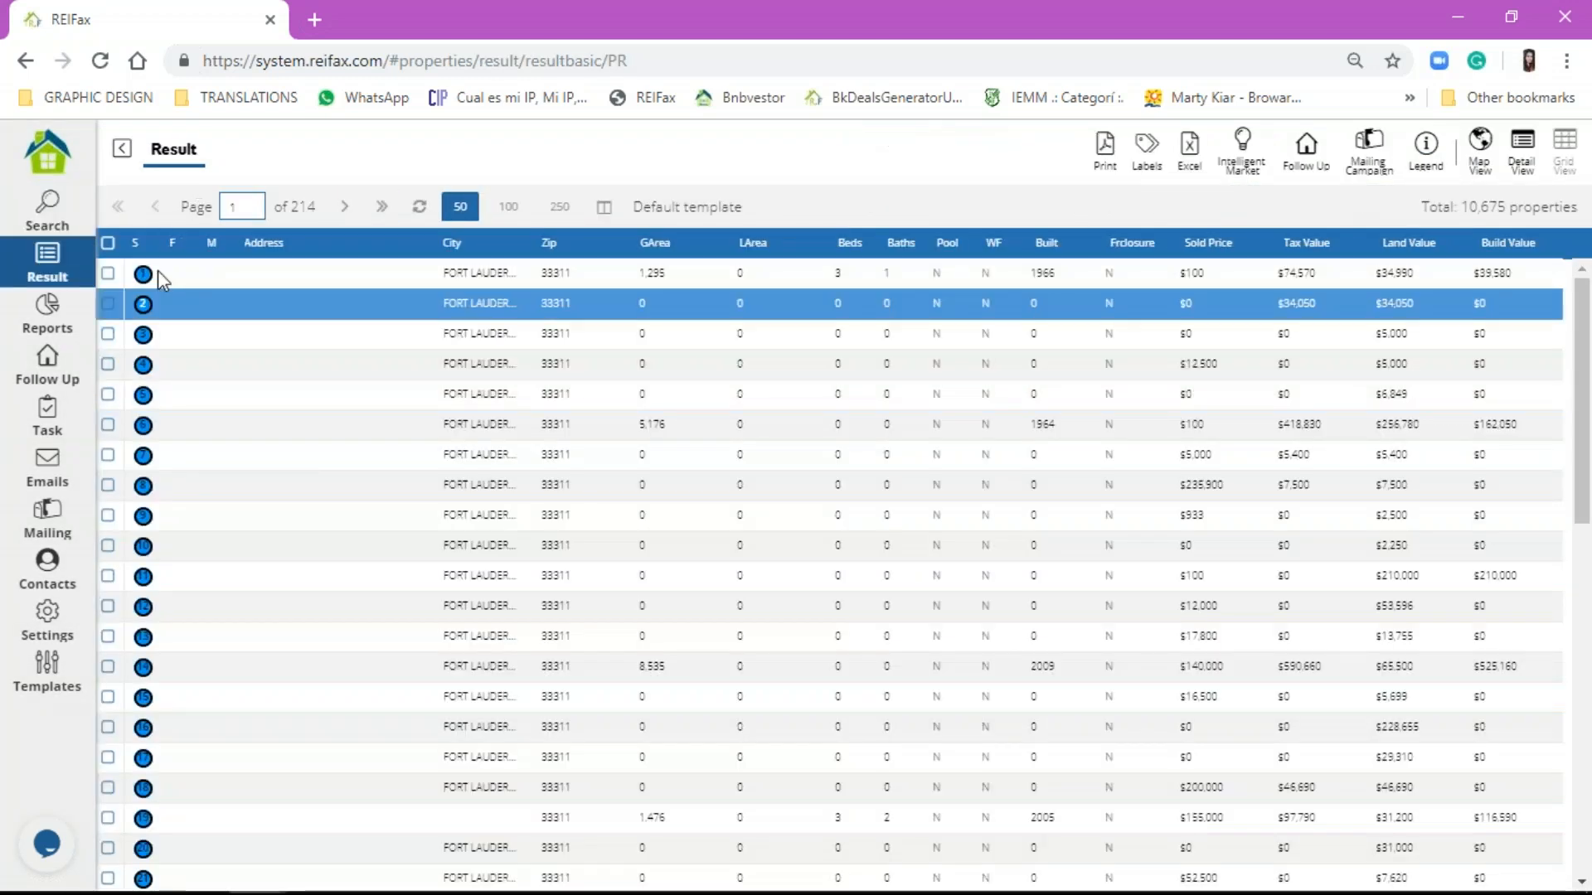
click(51, 214)
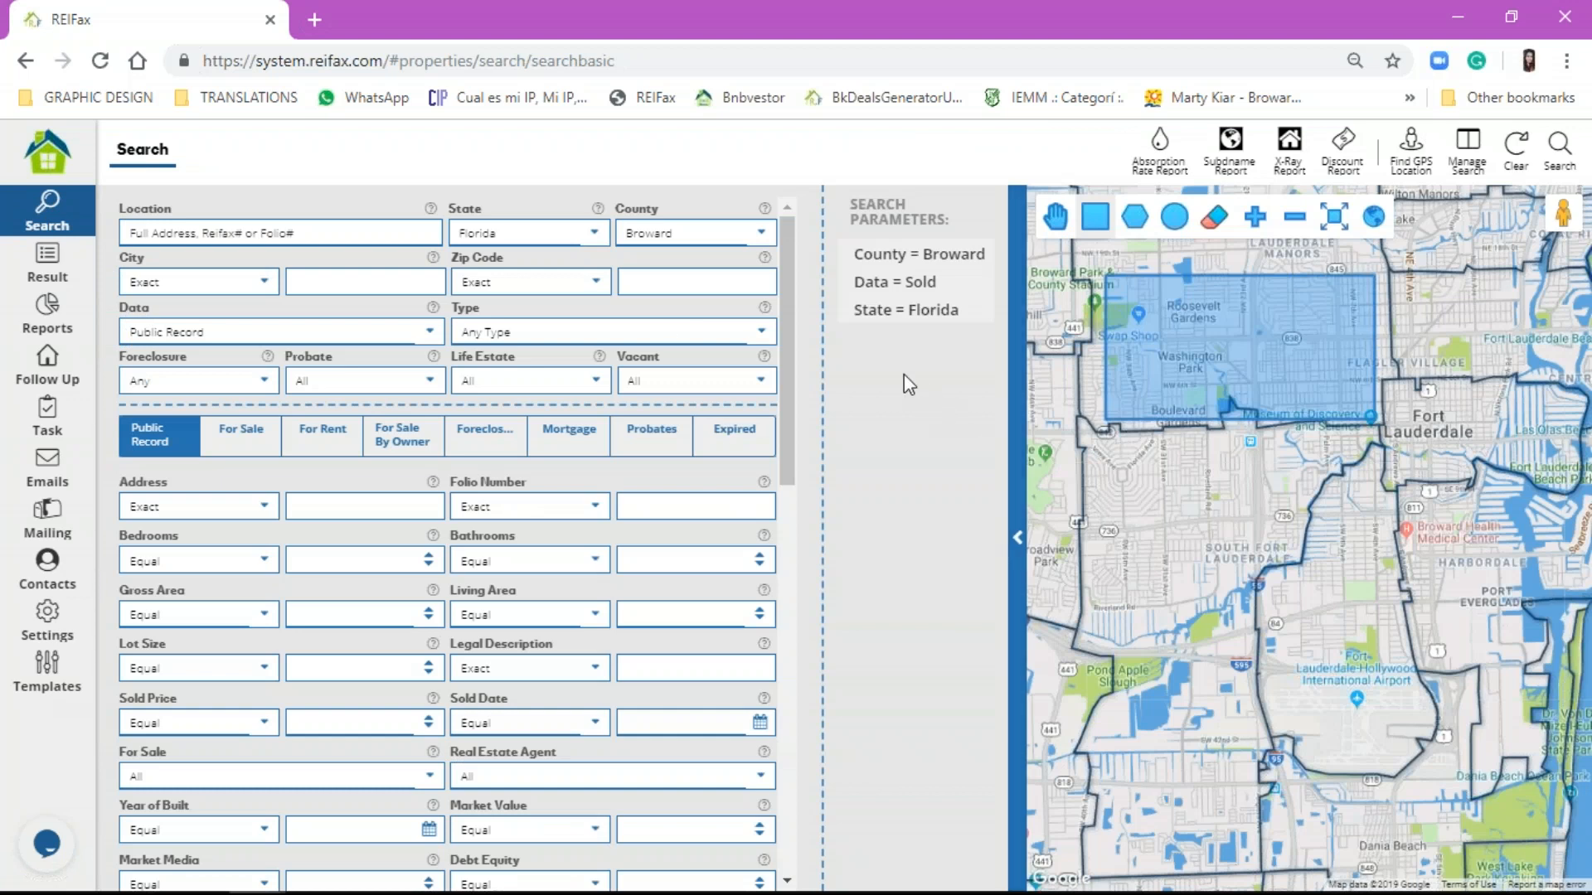
Step: Switch the data source to Public Record and rerun the rectangle search, then return to the form
click(157, 335)
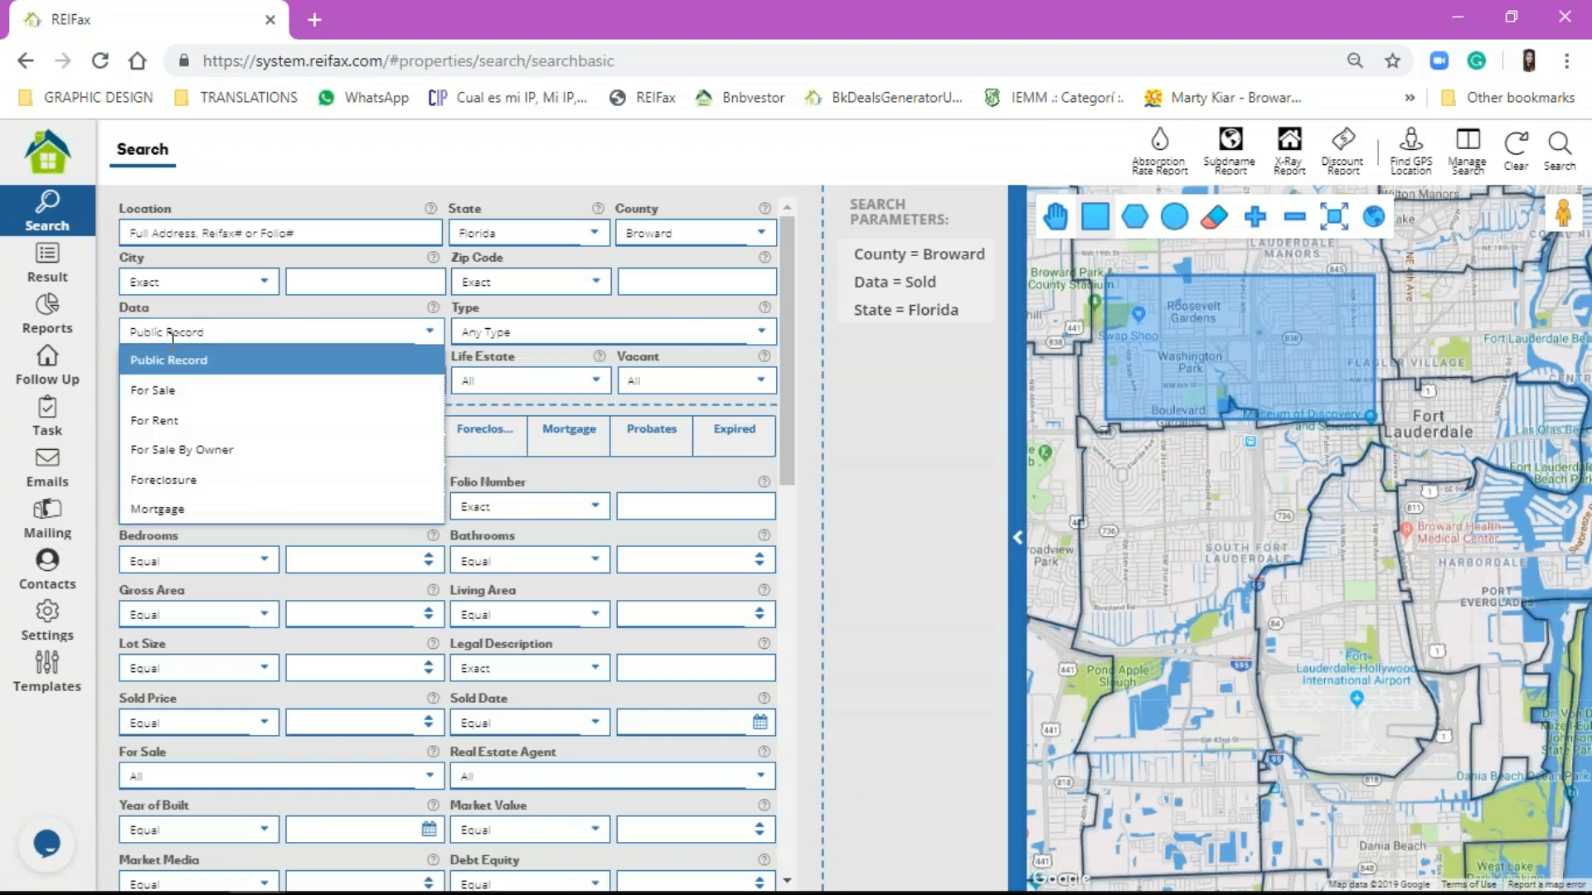
click(192, 389)
click(193, 334)
click(192, 361)
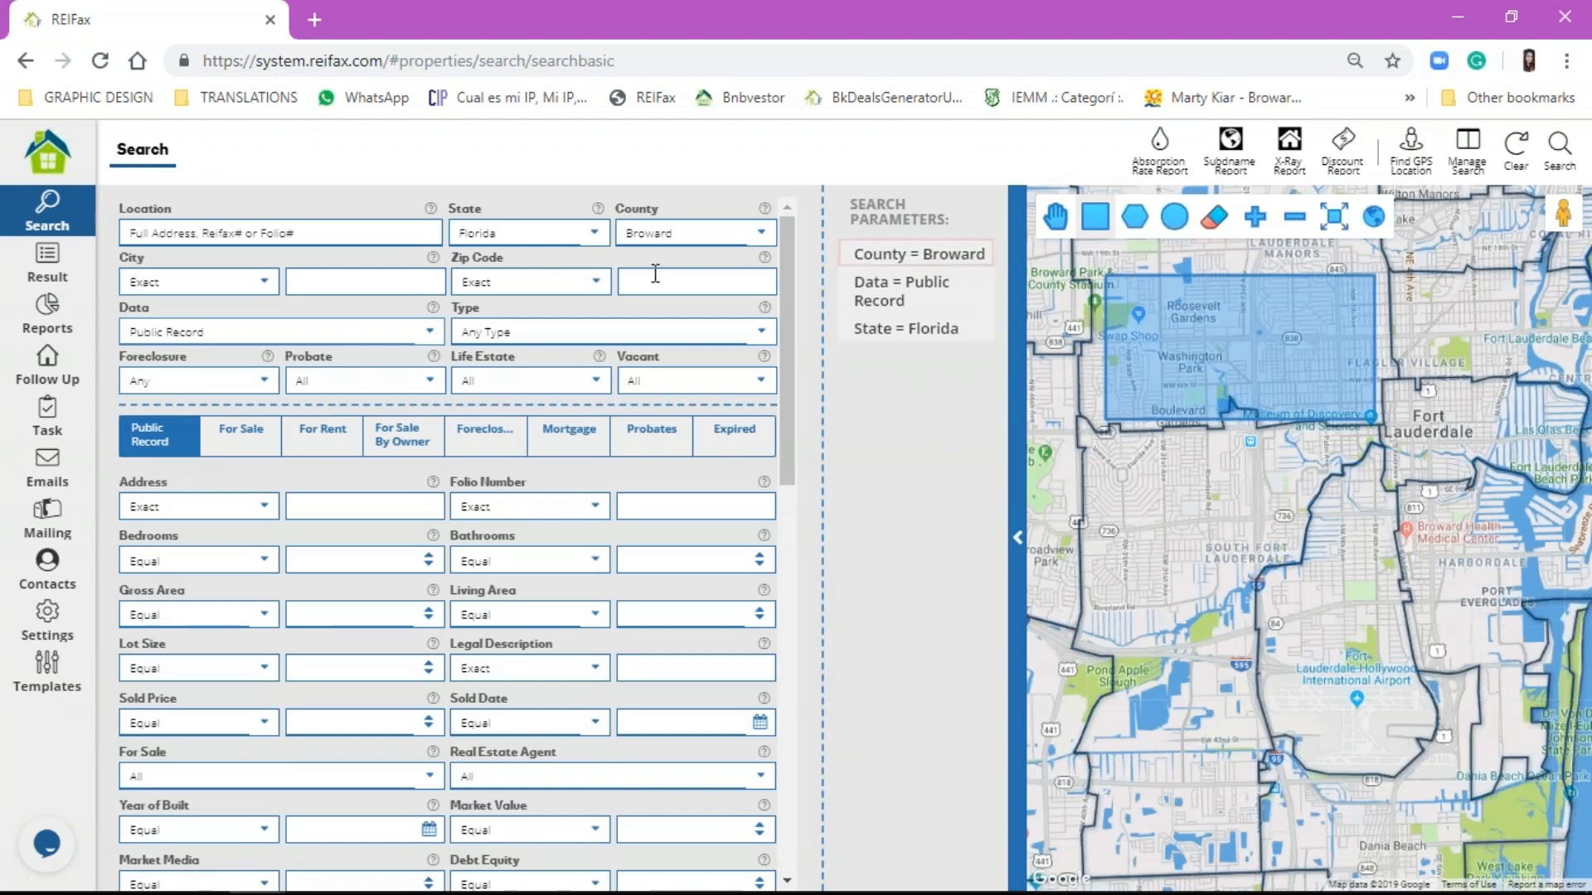
click(1561, 157)
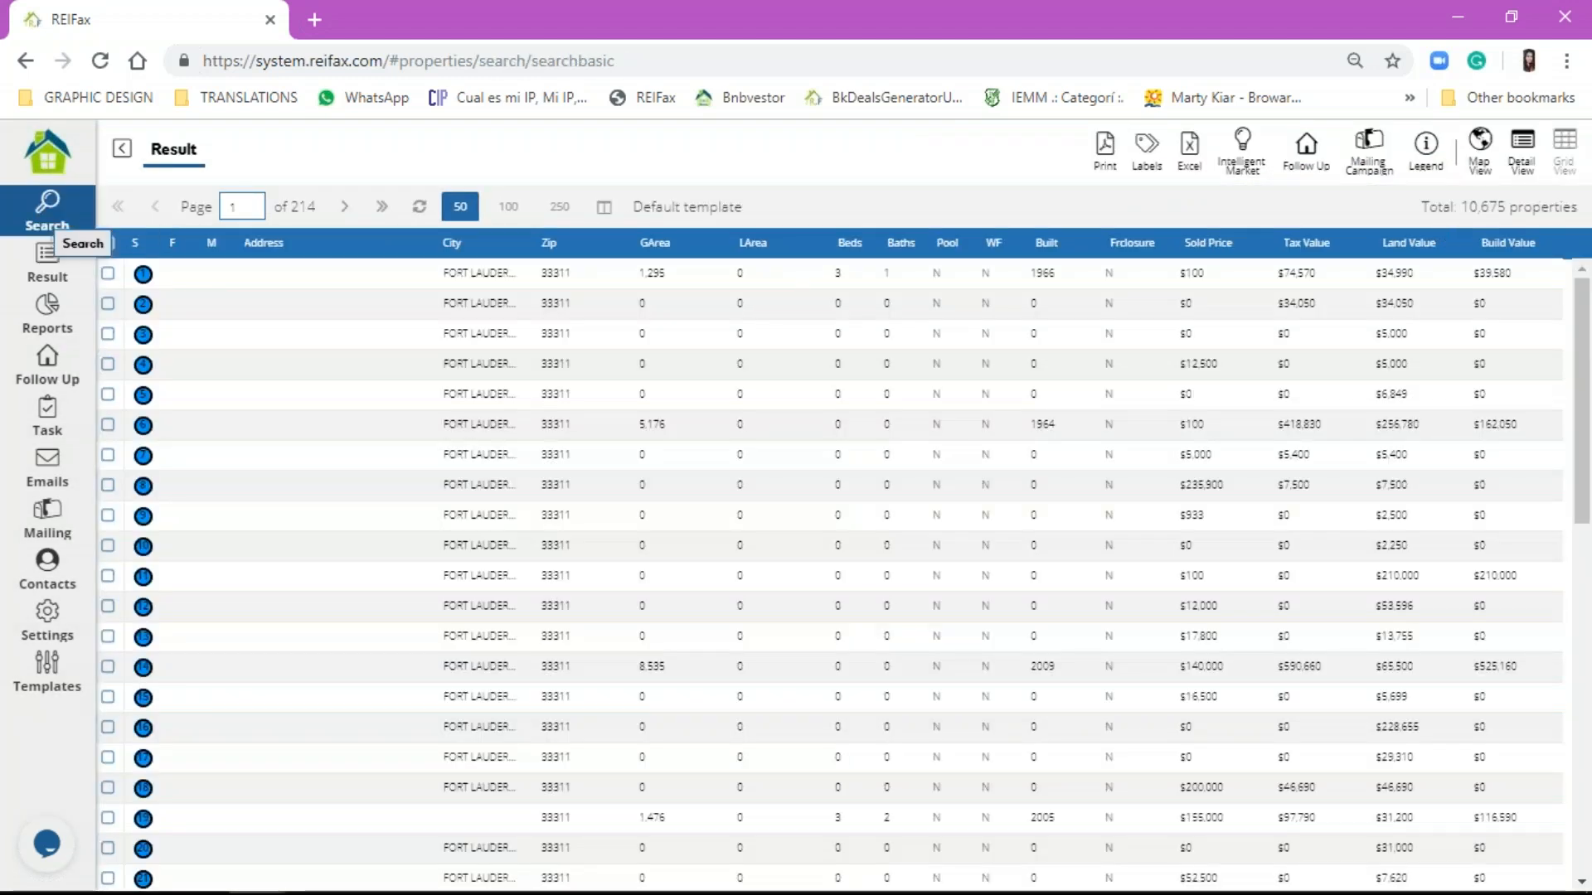
click(43, 222)
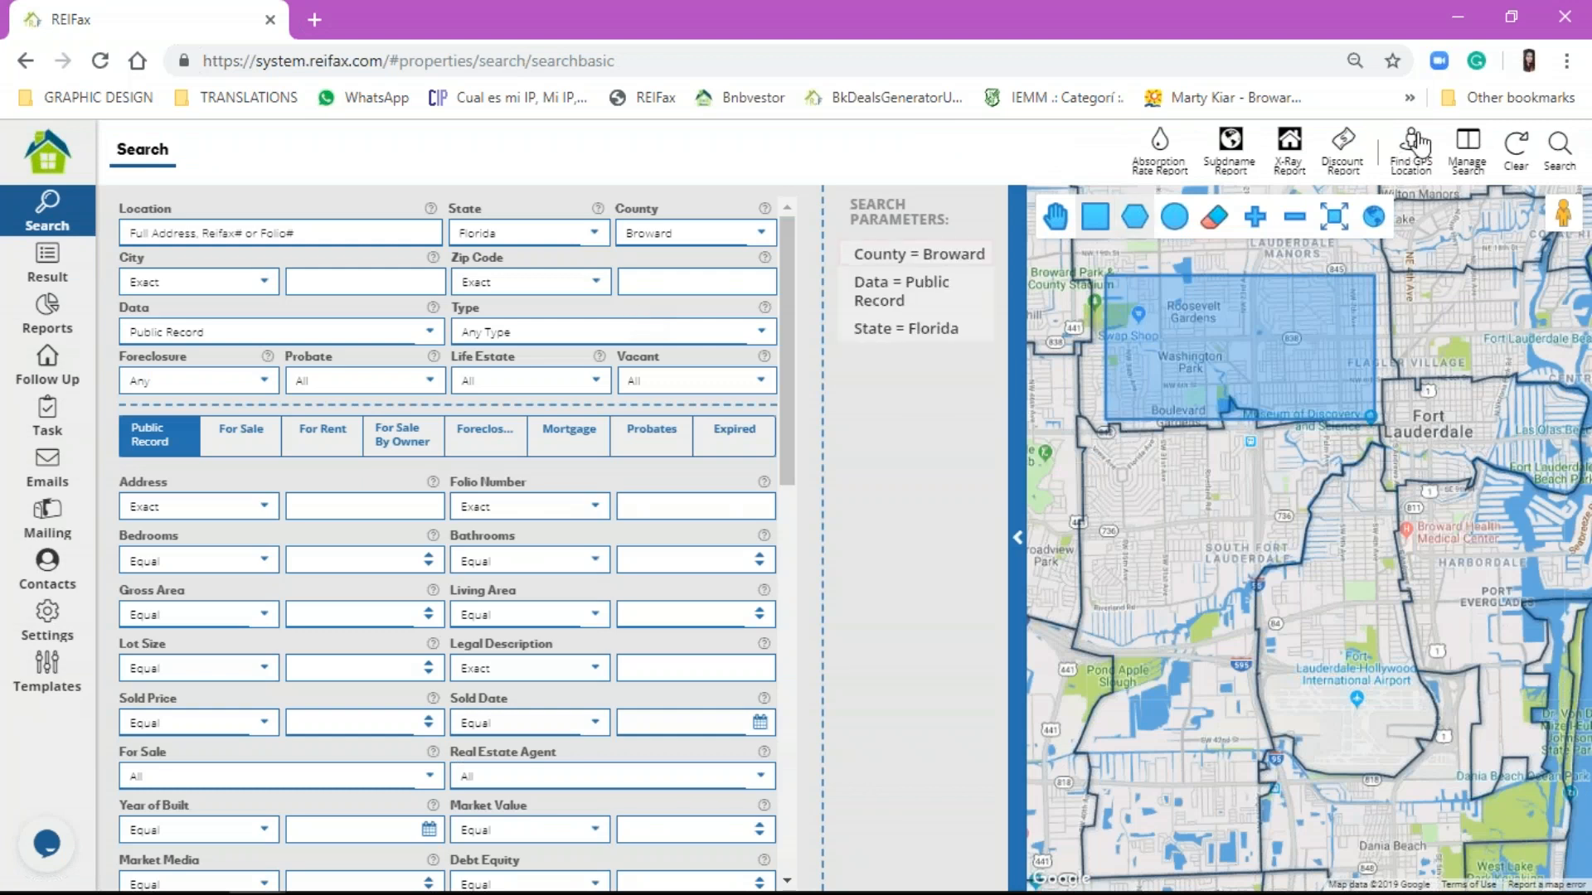
Step: Clear the Washington Park rectangle and scroll down to the Values and Others filter sections
click(1515, 170)
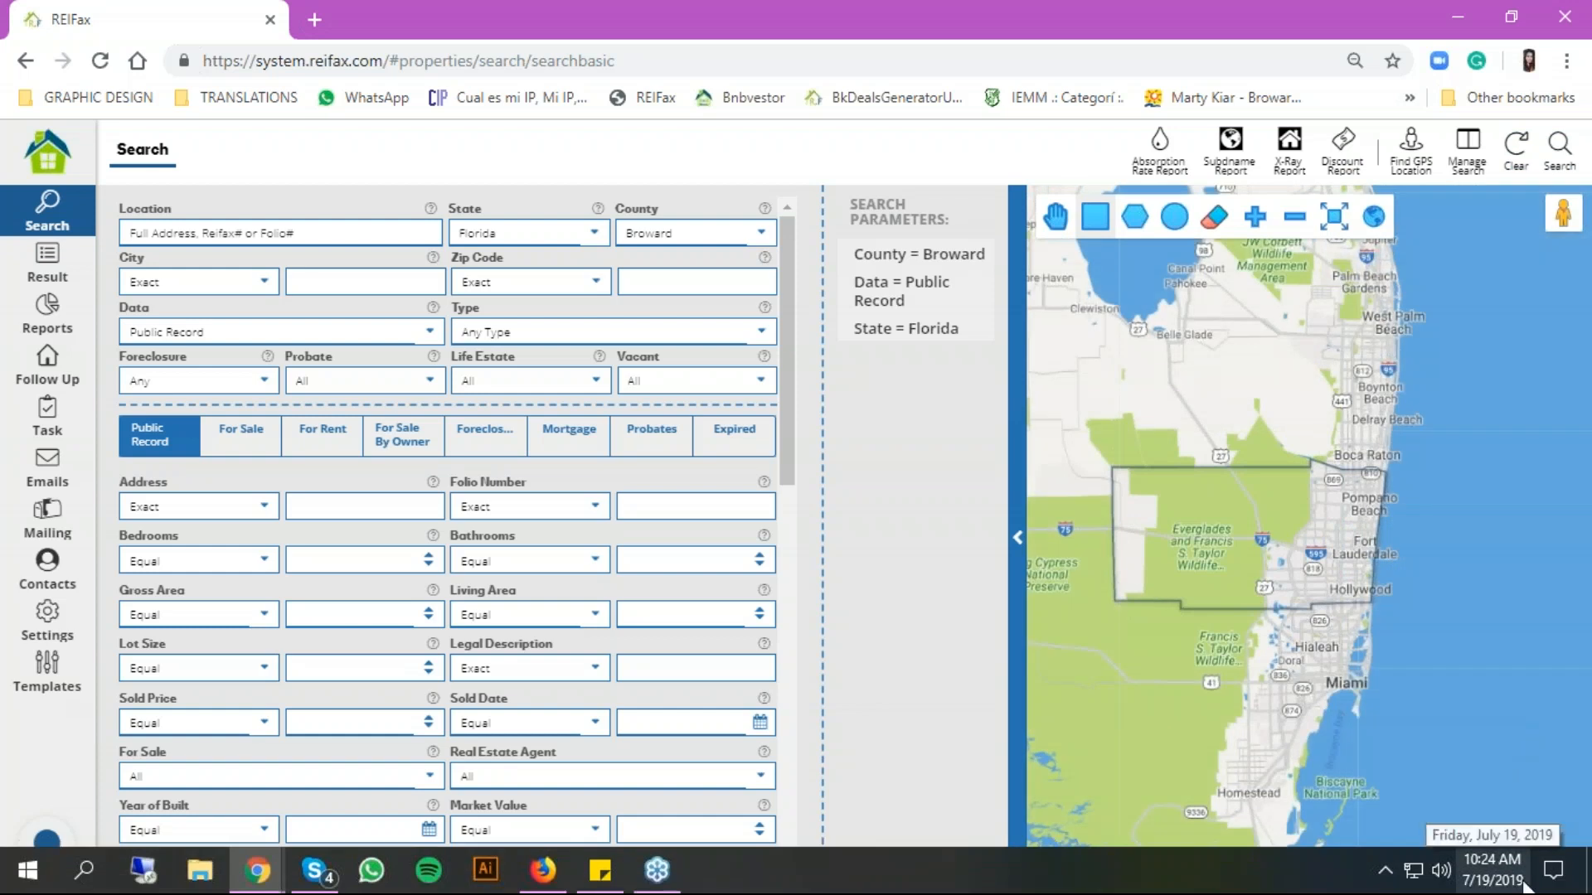
scroll(361, 661, down, 6)
scroll(380, 657, down, 5)
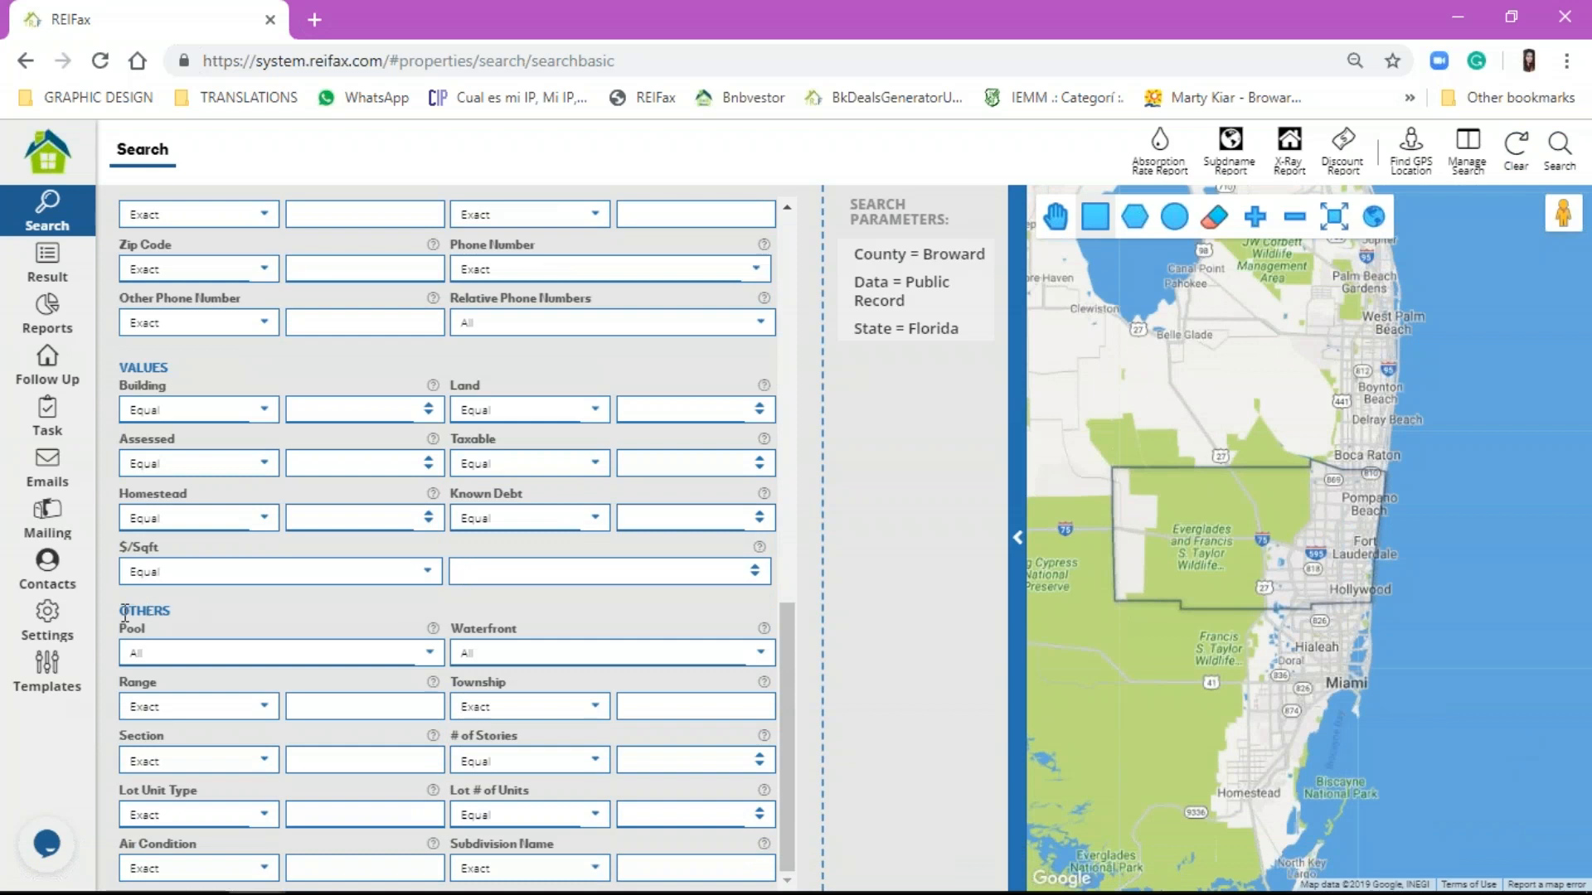
drag(124, 611, 174, 618)
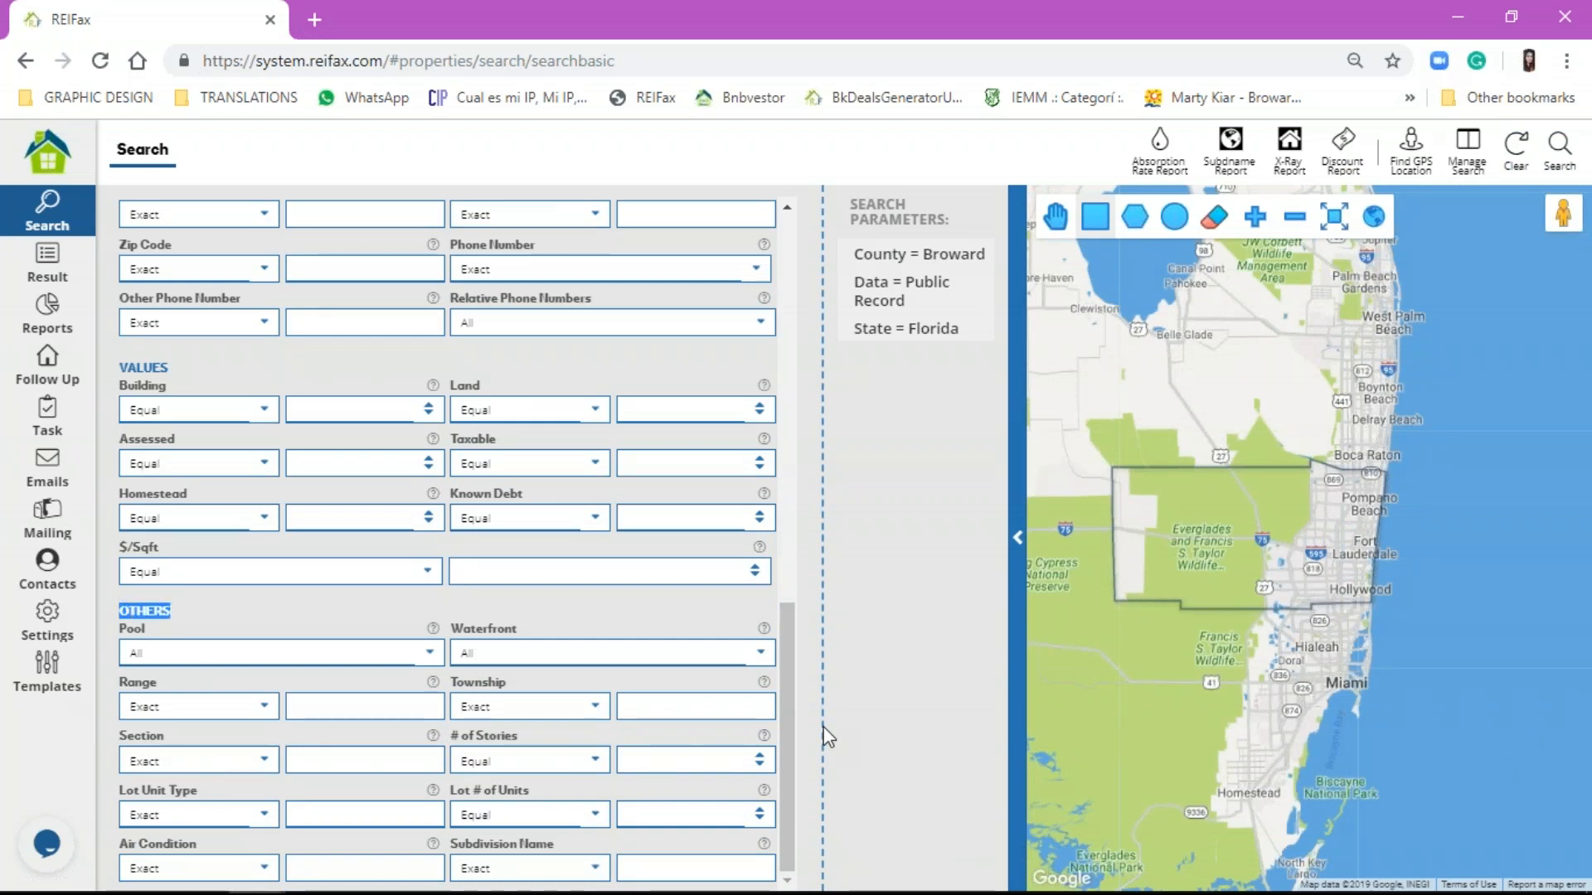
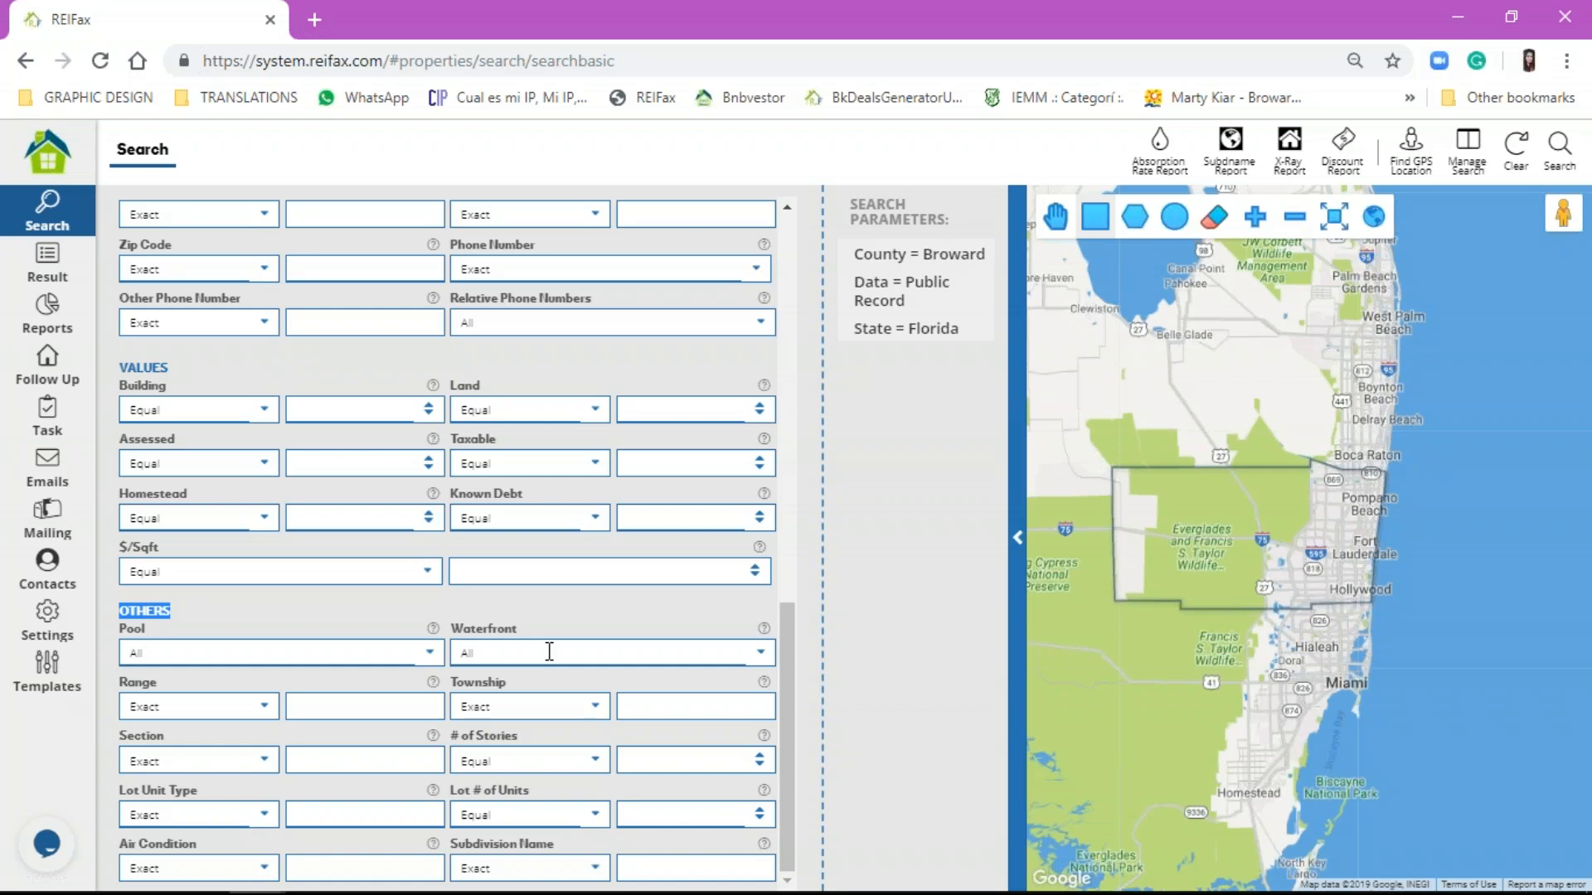
Step: Set the property Type to Mobile Home, run the search, and return to the criteria form
scroll(547, 653, up, 10)
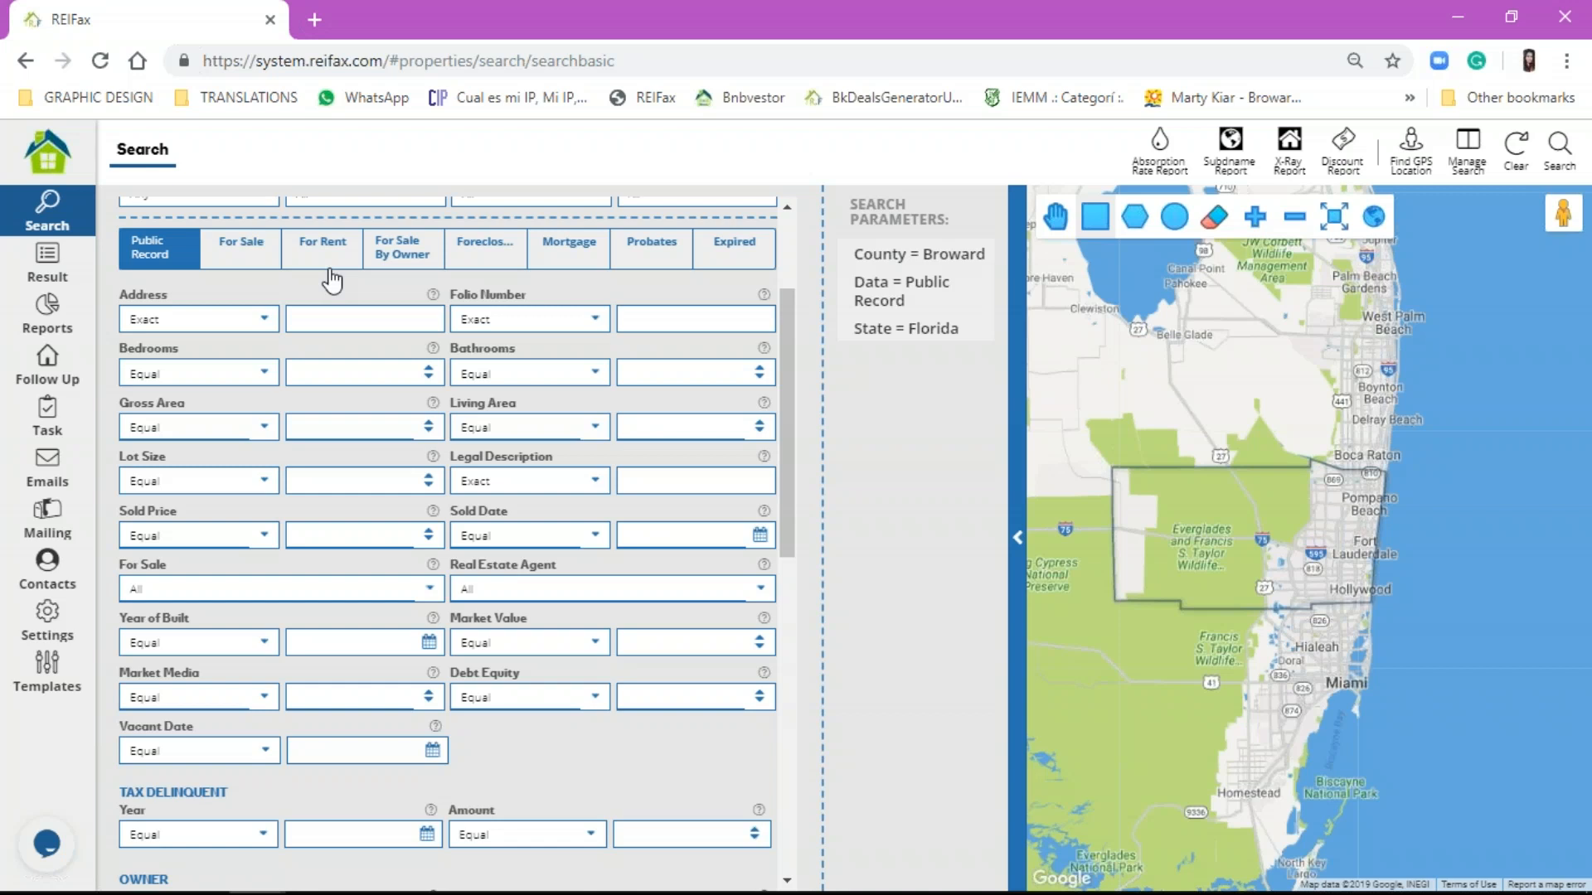
click(1572, 602)
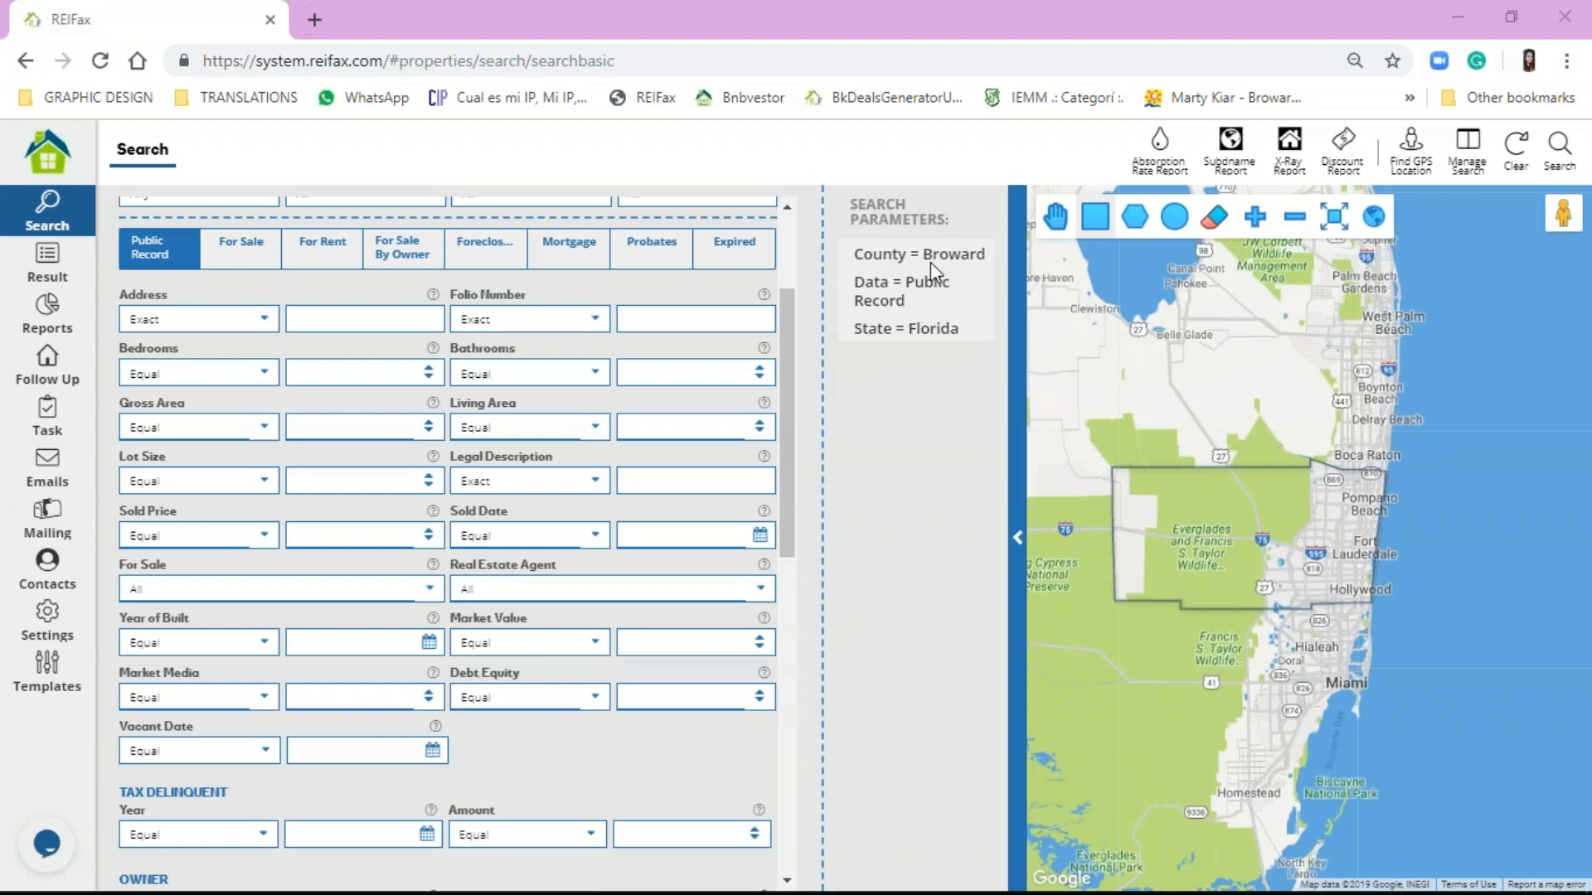
click(996, 757)
scroll(700, 479, up, 2)
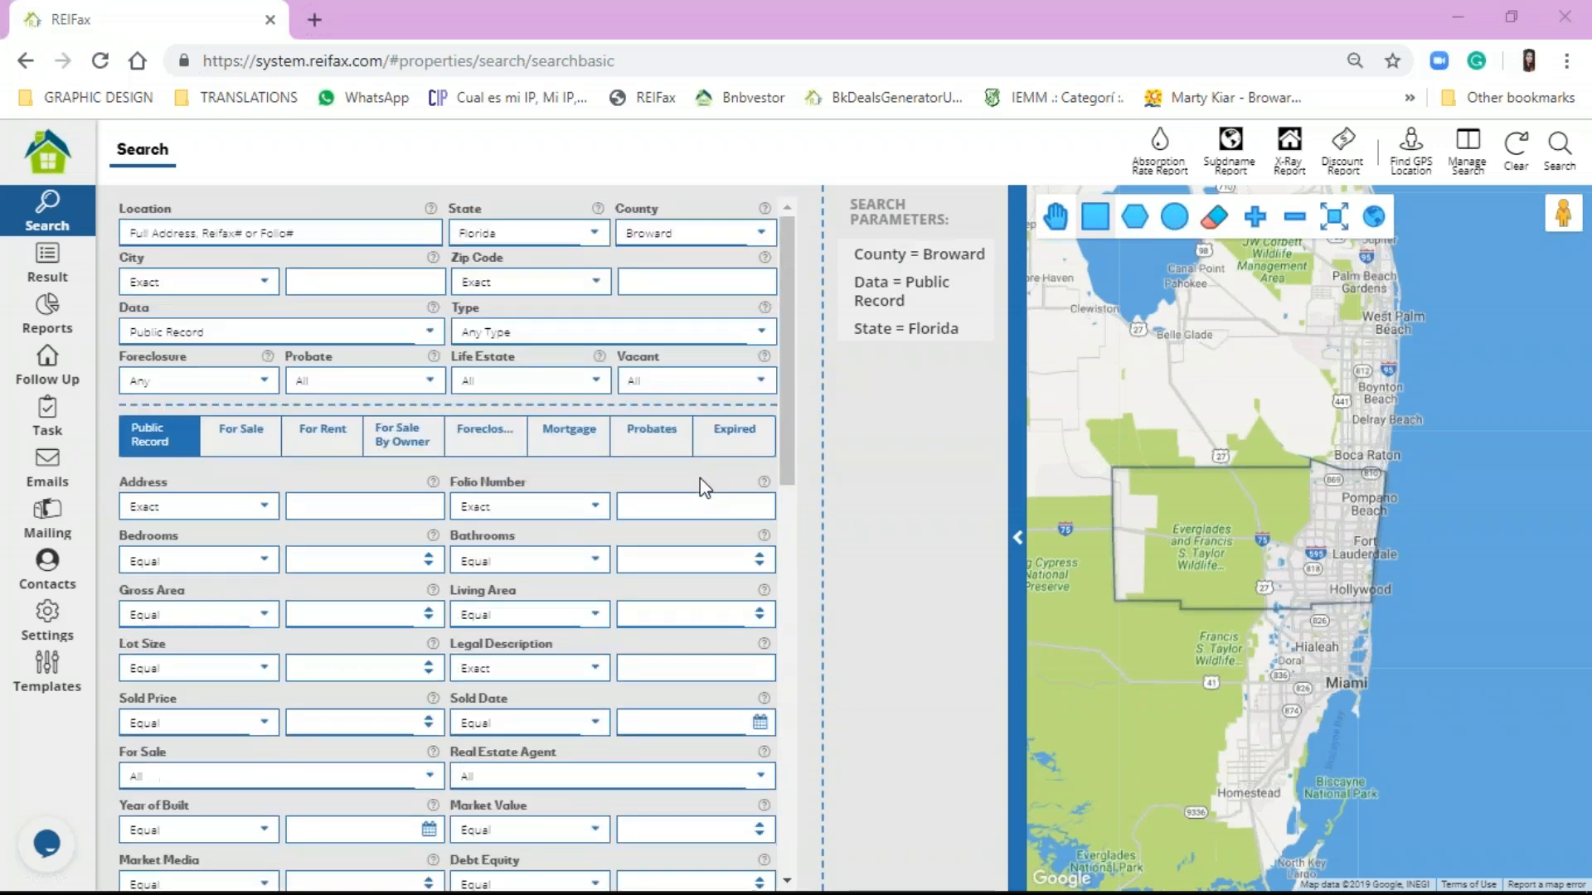
click(508, 334)
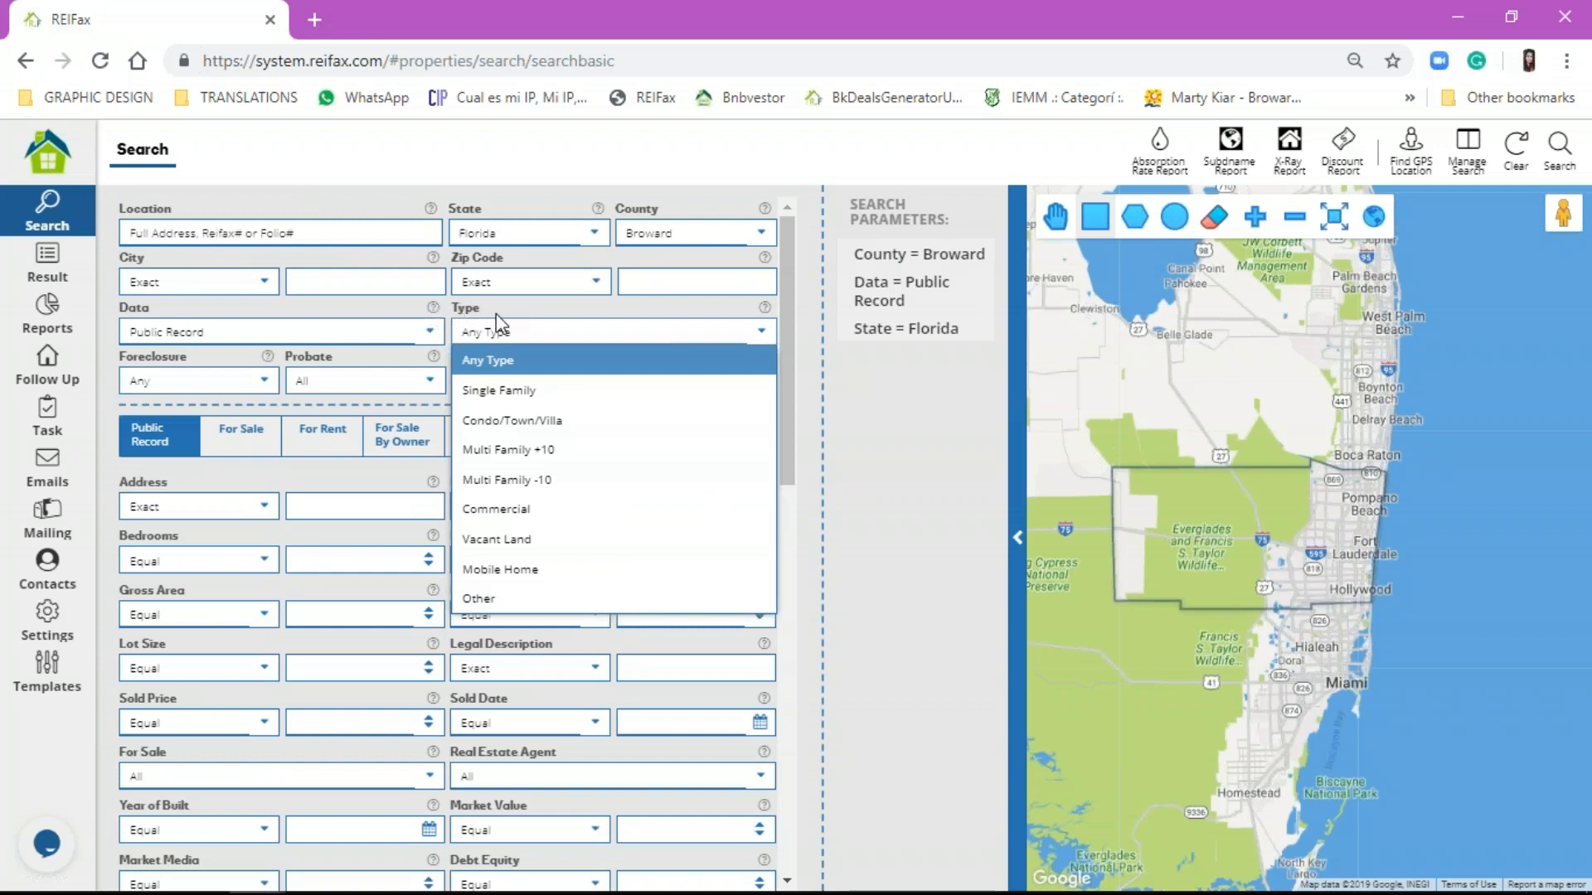
click(585, 572)
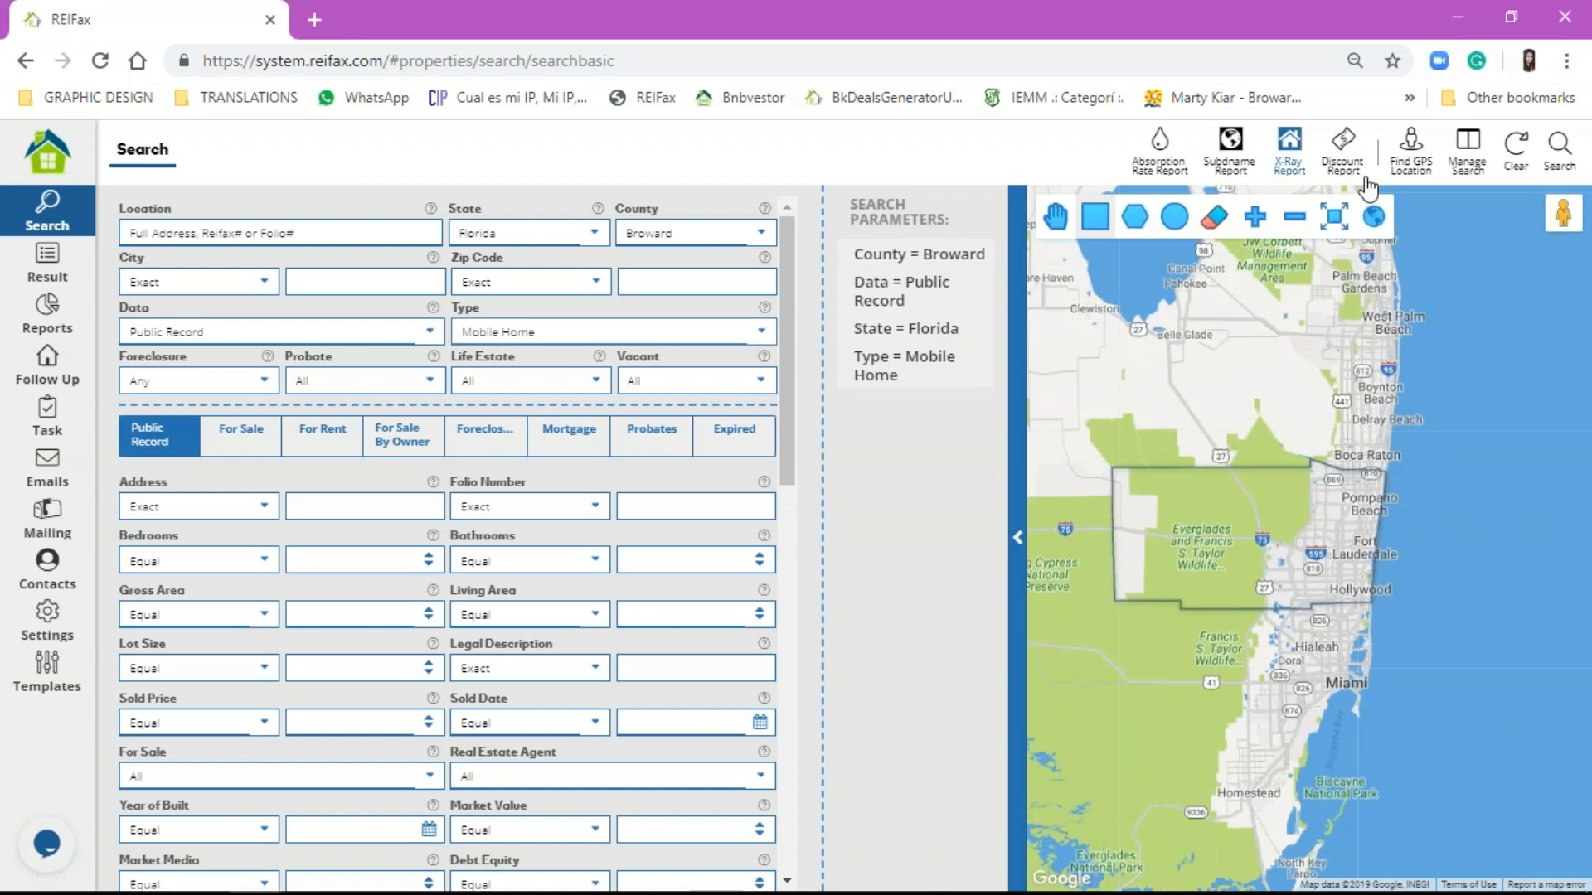
click(1556, 149)
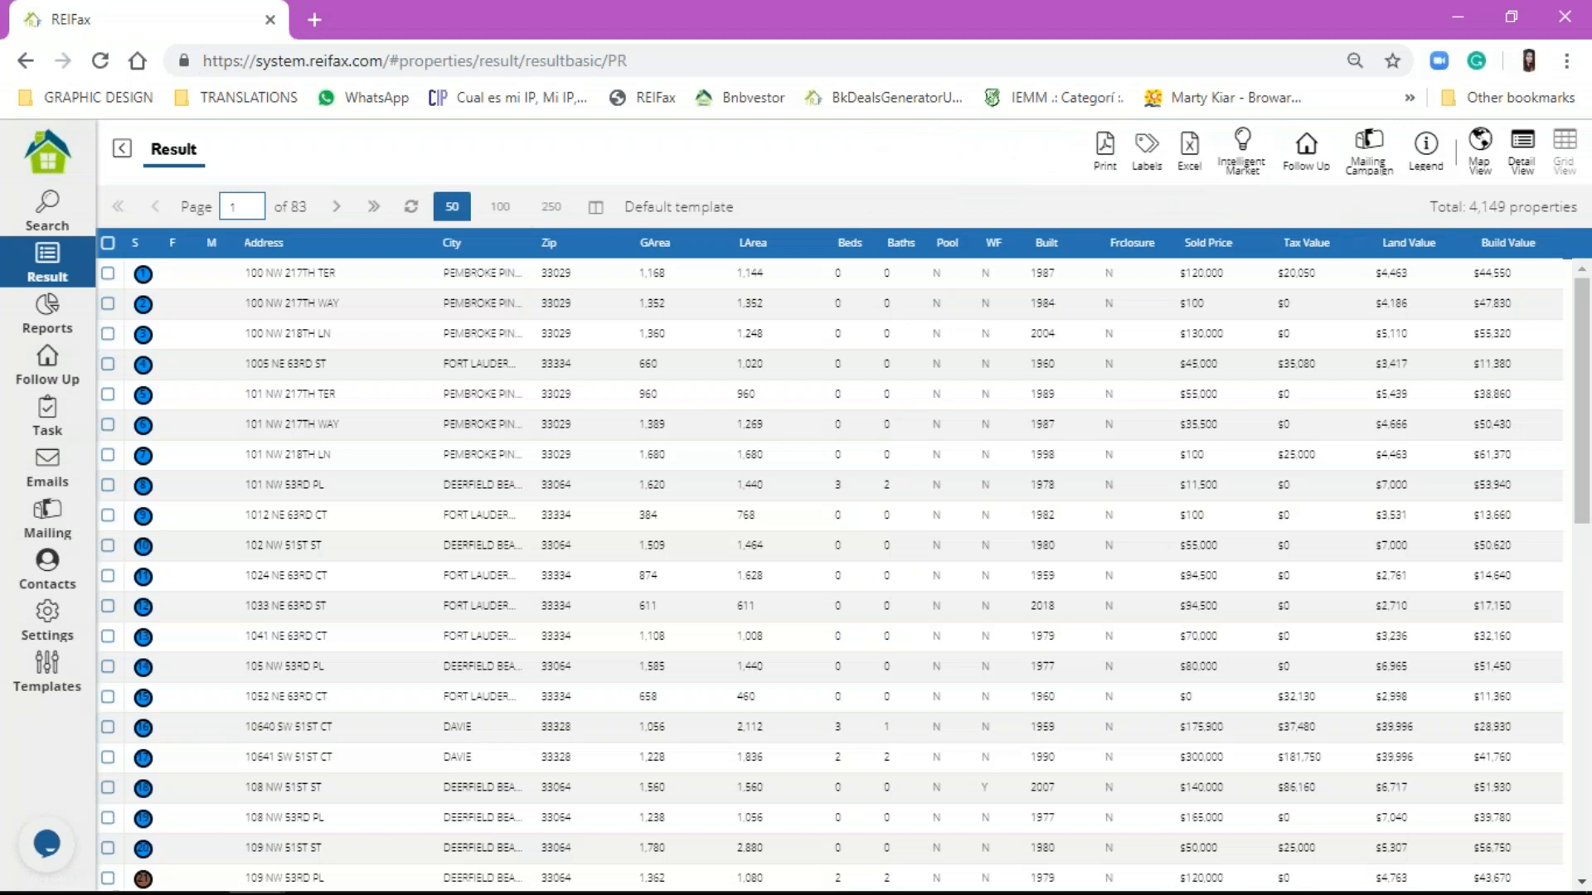
click(73, 232)
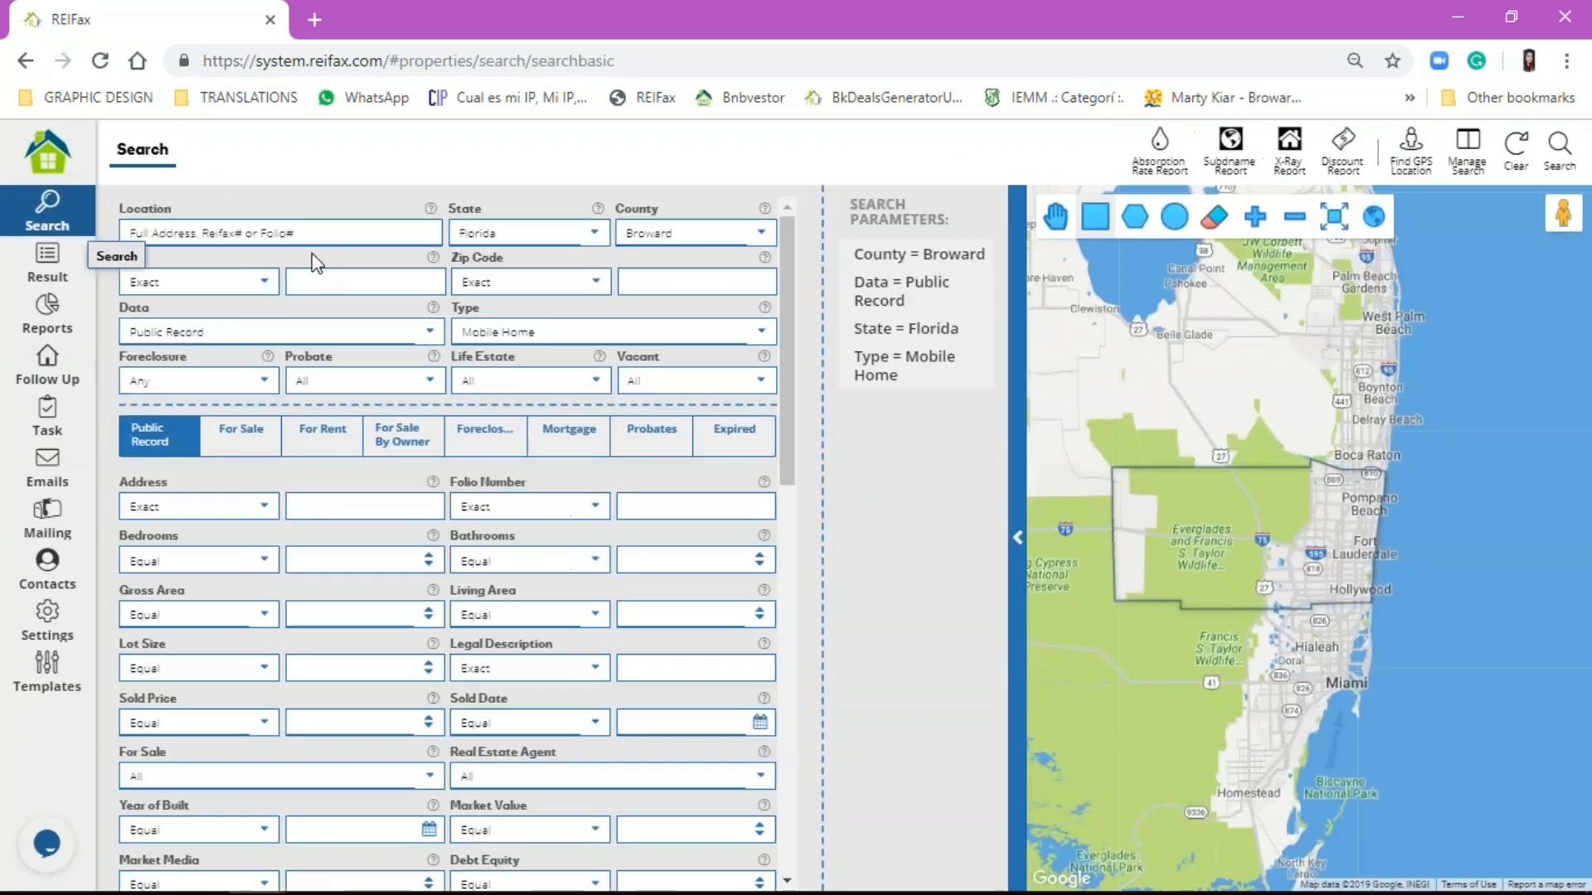
Step: Switch the property Type to Other and rerun the search, listing 34,544 Broward properties
click(755, 333)
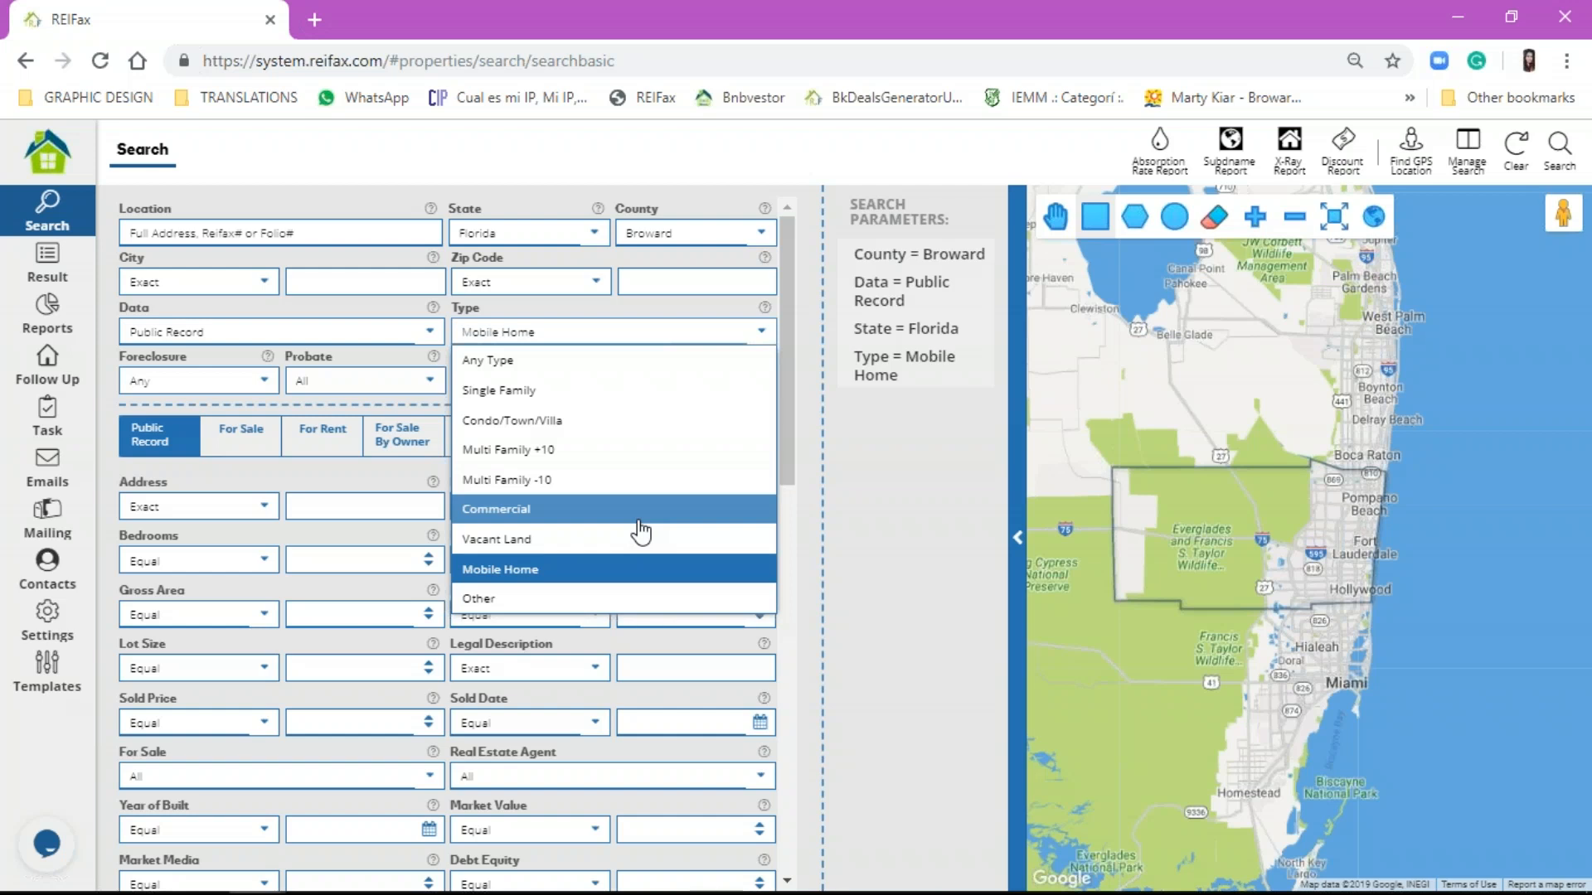
click(545, 600)
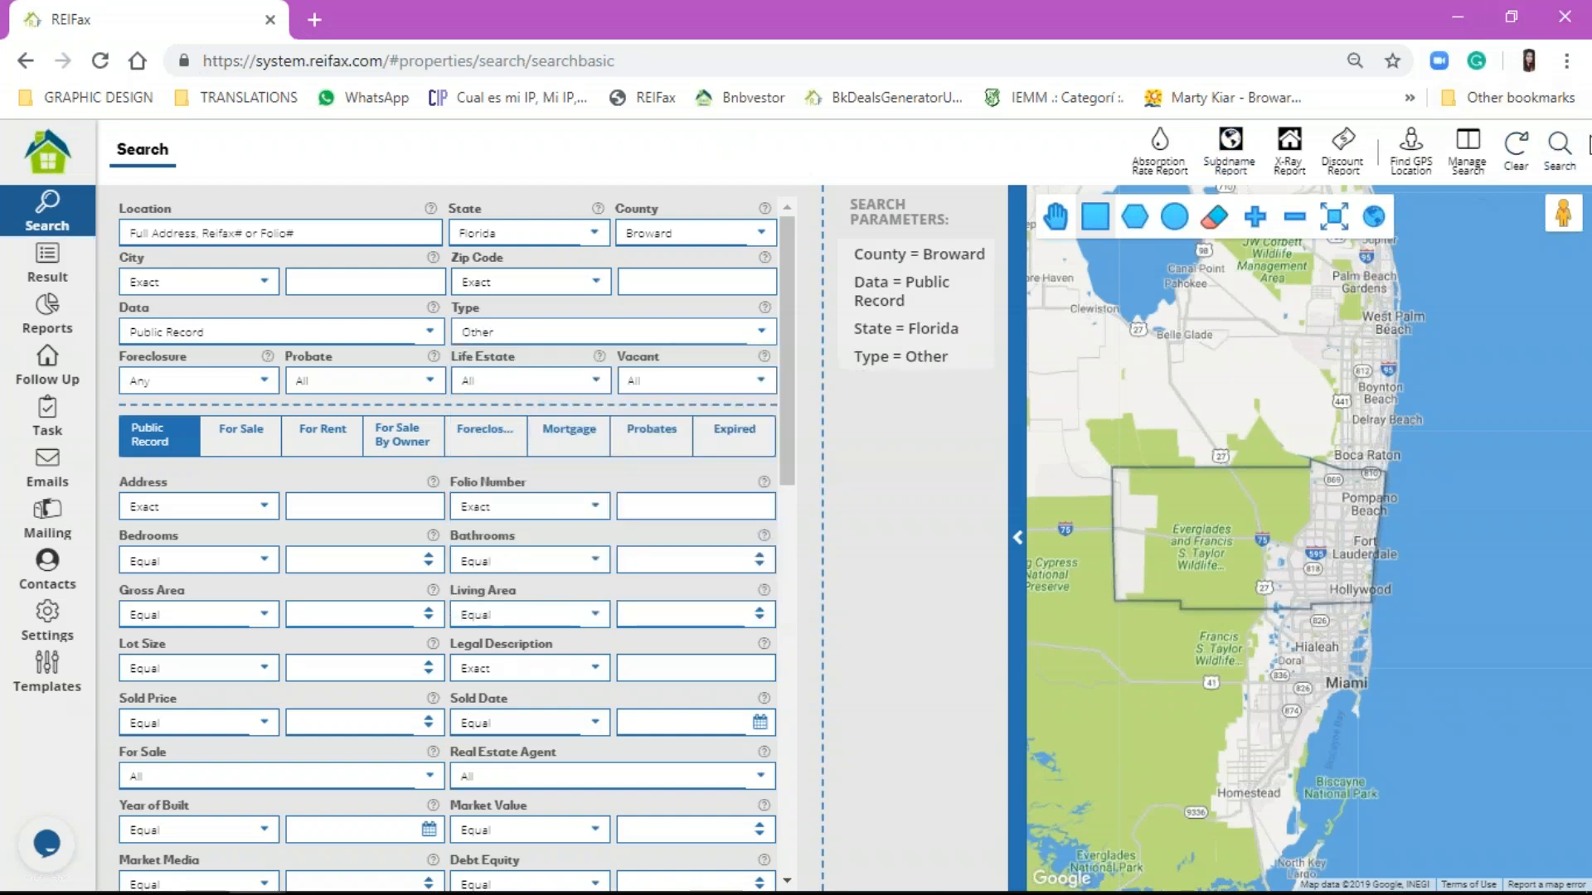
click(1558, 149)
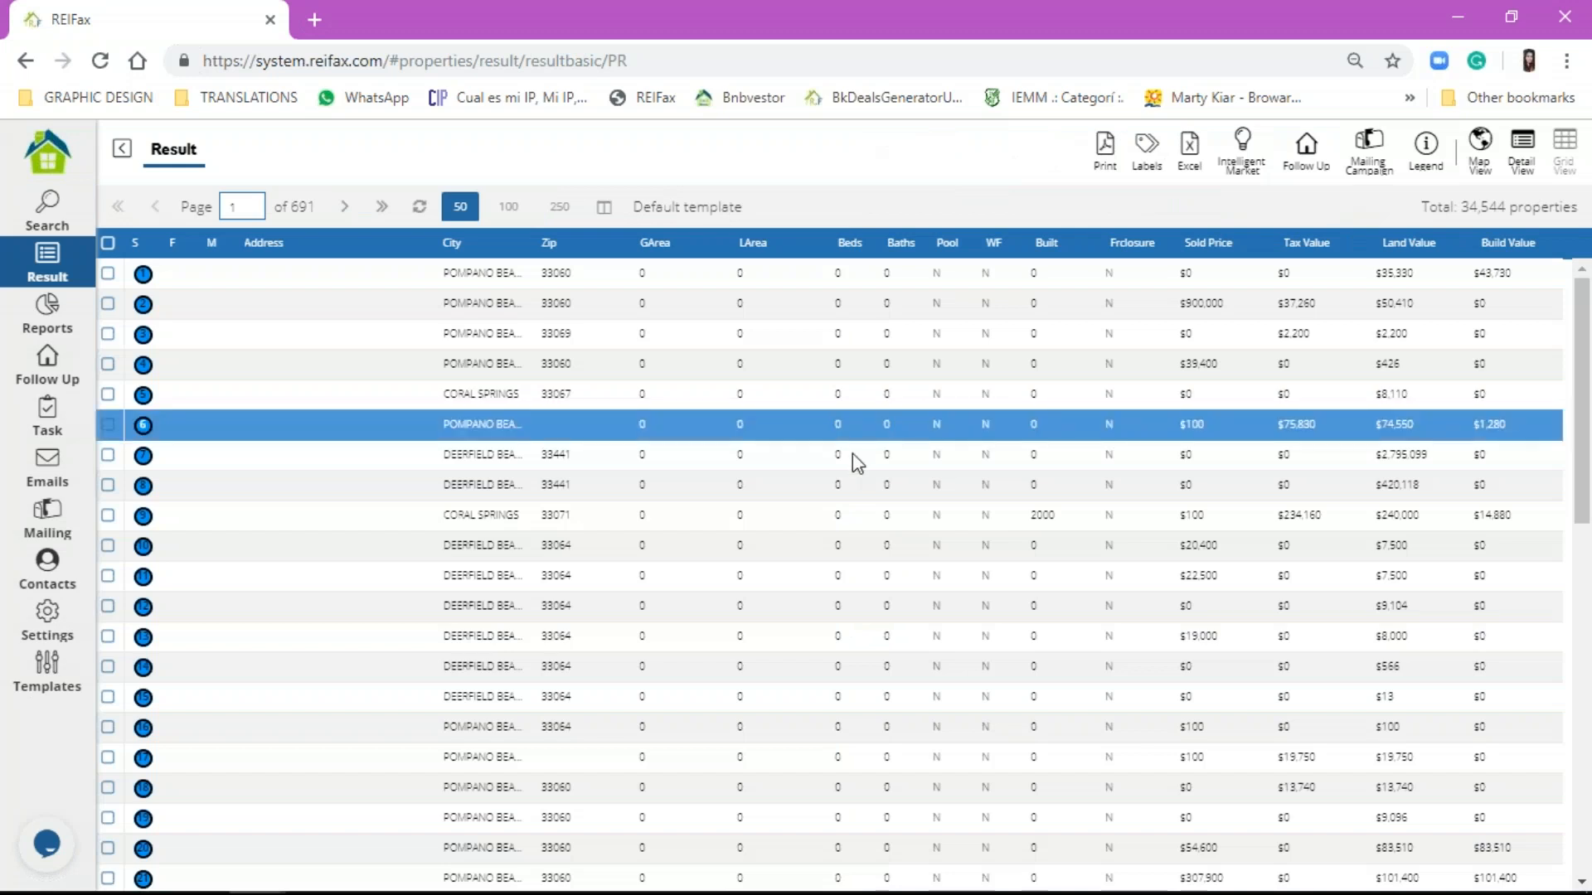
Step: Sort the results by address descending and open the Zurich Street property's details
click(275, 234)
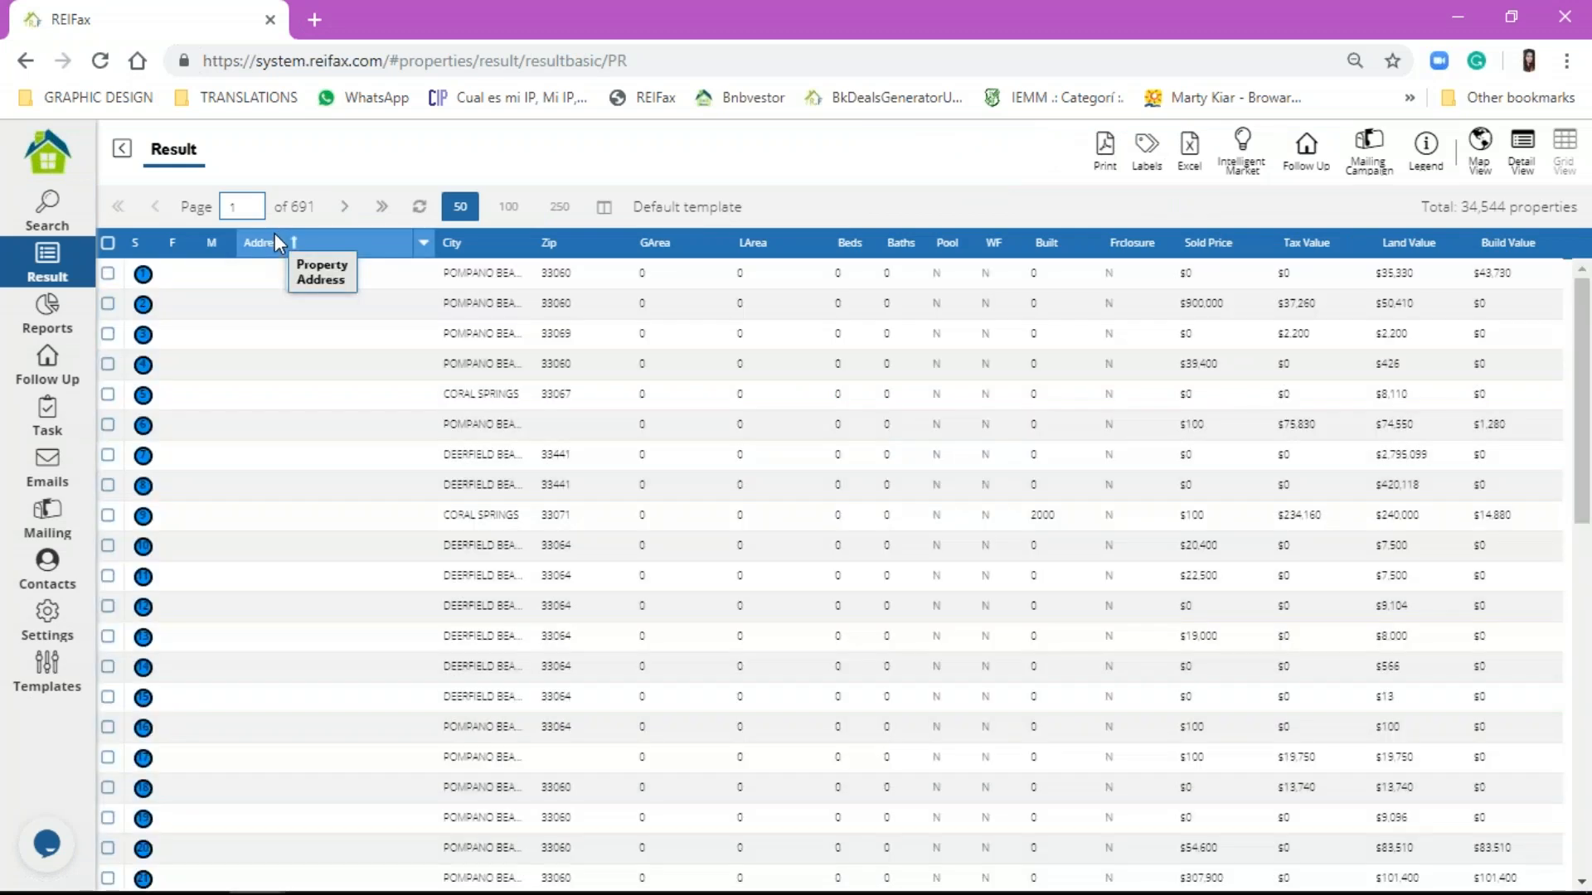
click(276, 239)
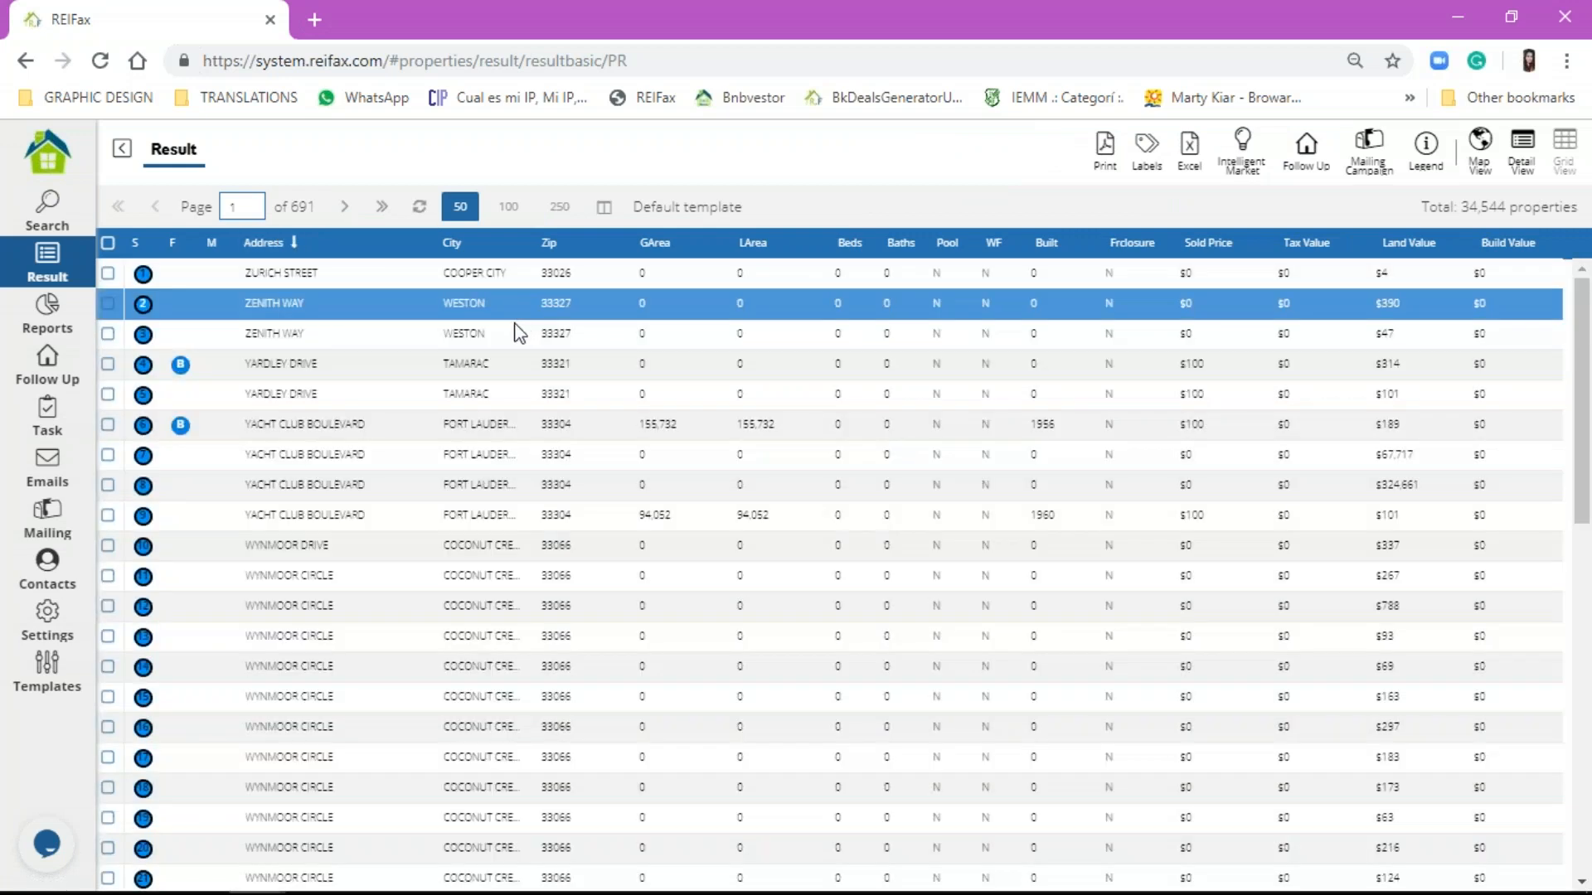
click(270, 273)
double_click(276, 275)
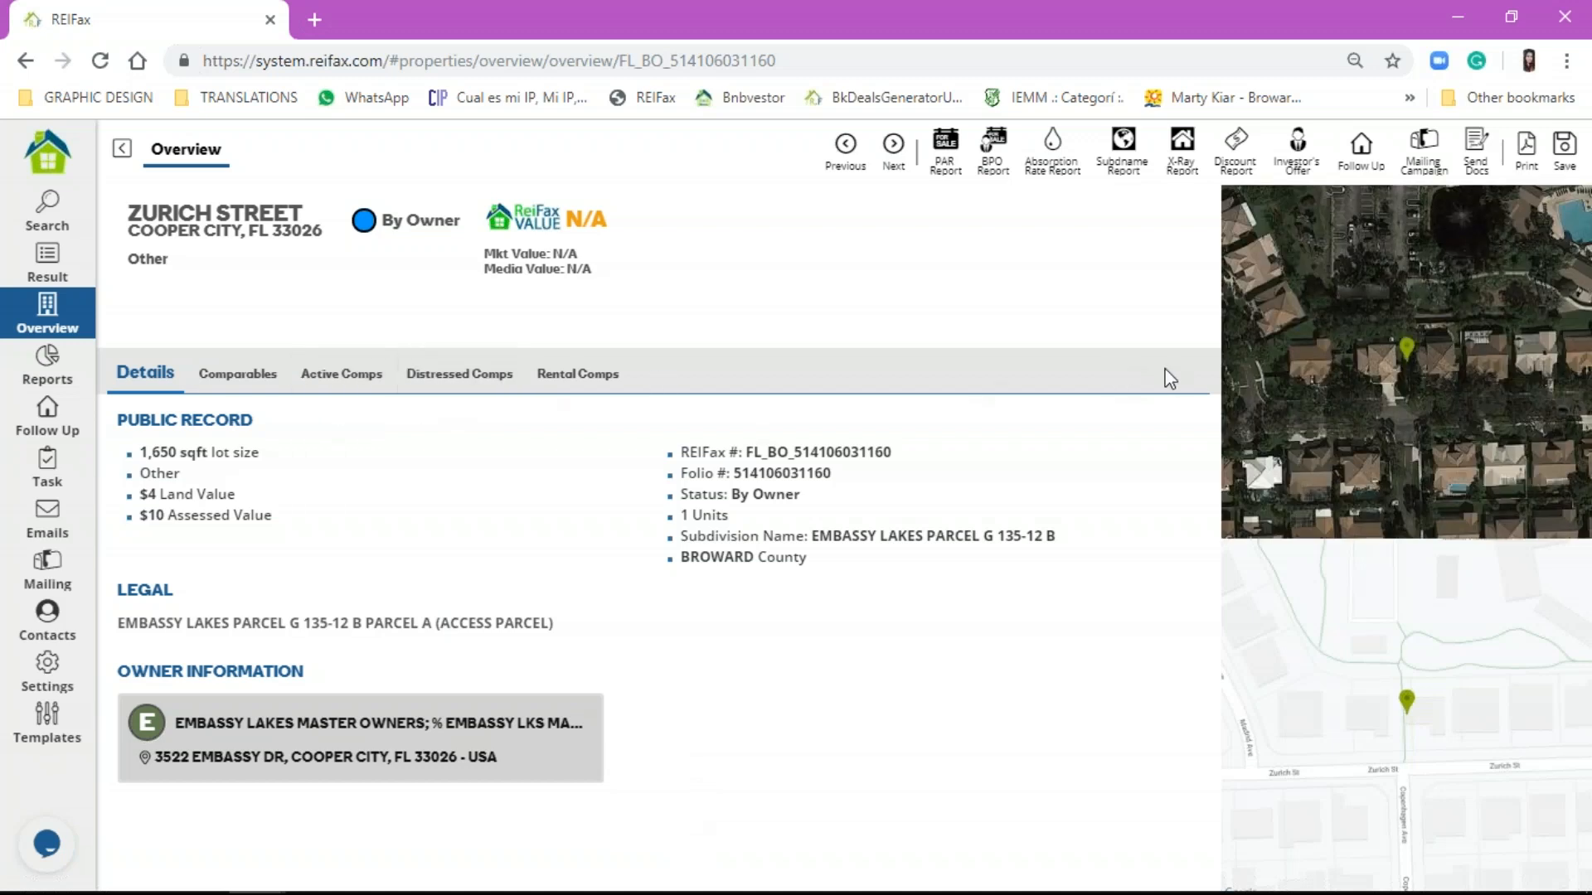
Step: Enlarge and pan the property's satellite view, close it, and return to the results list
click(1423, 396)
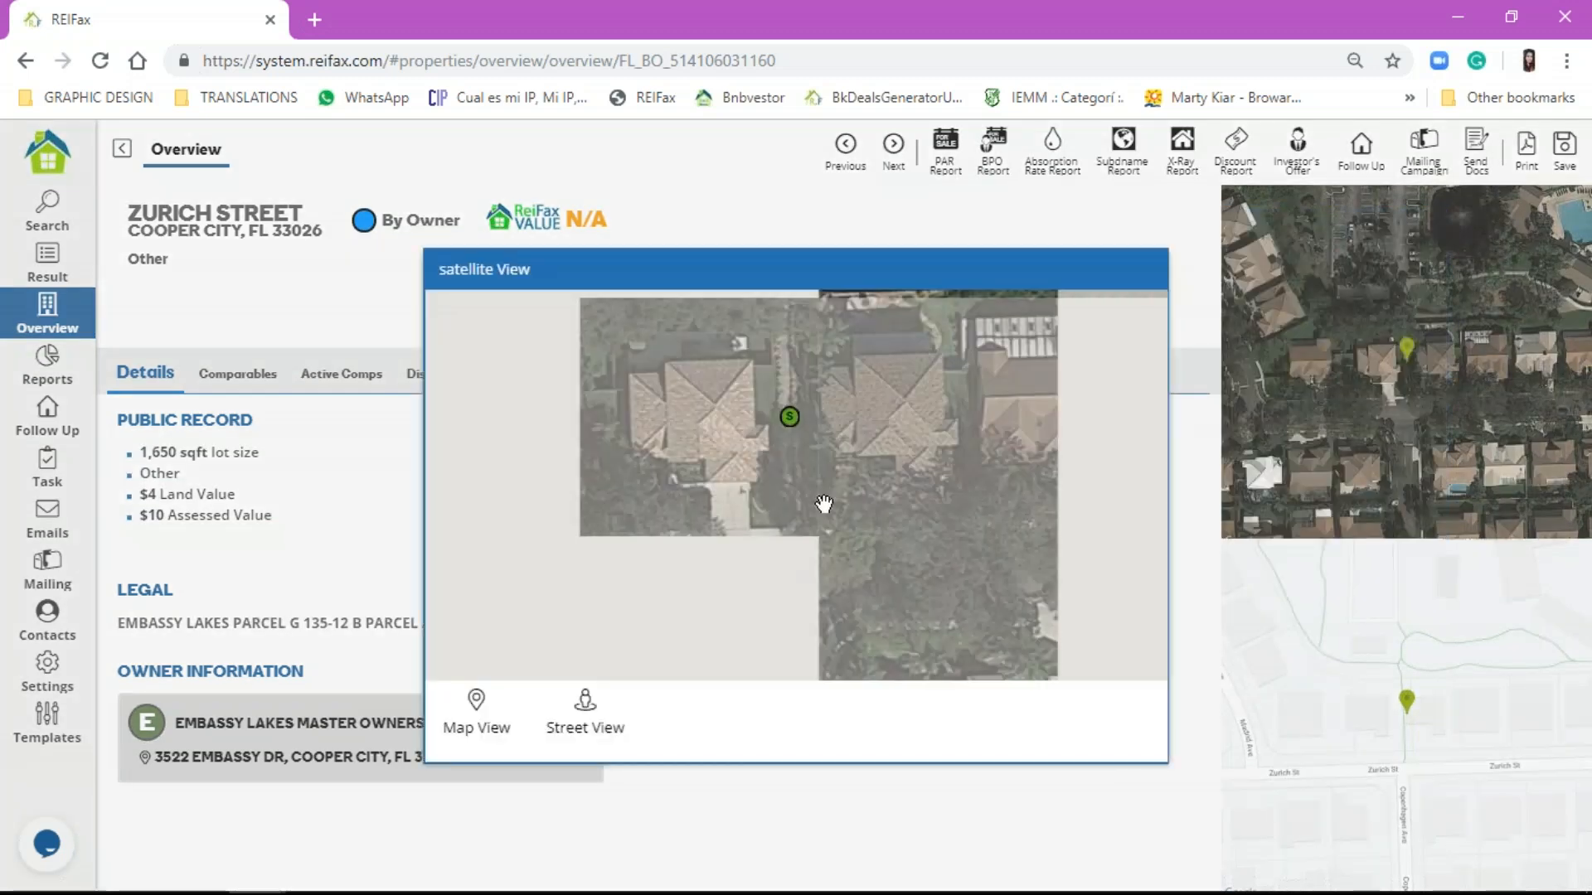
scroll(836, 501, up, 4)
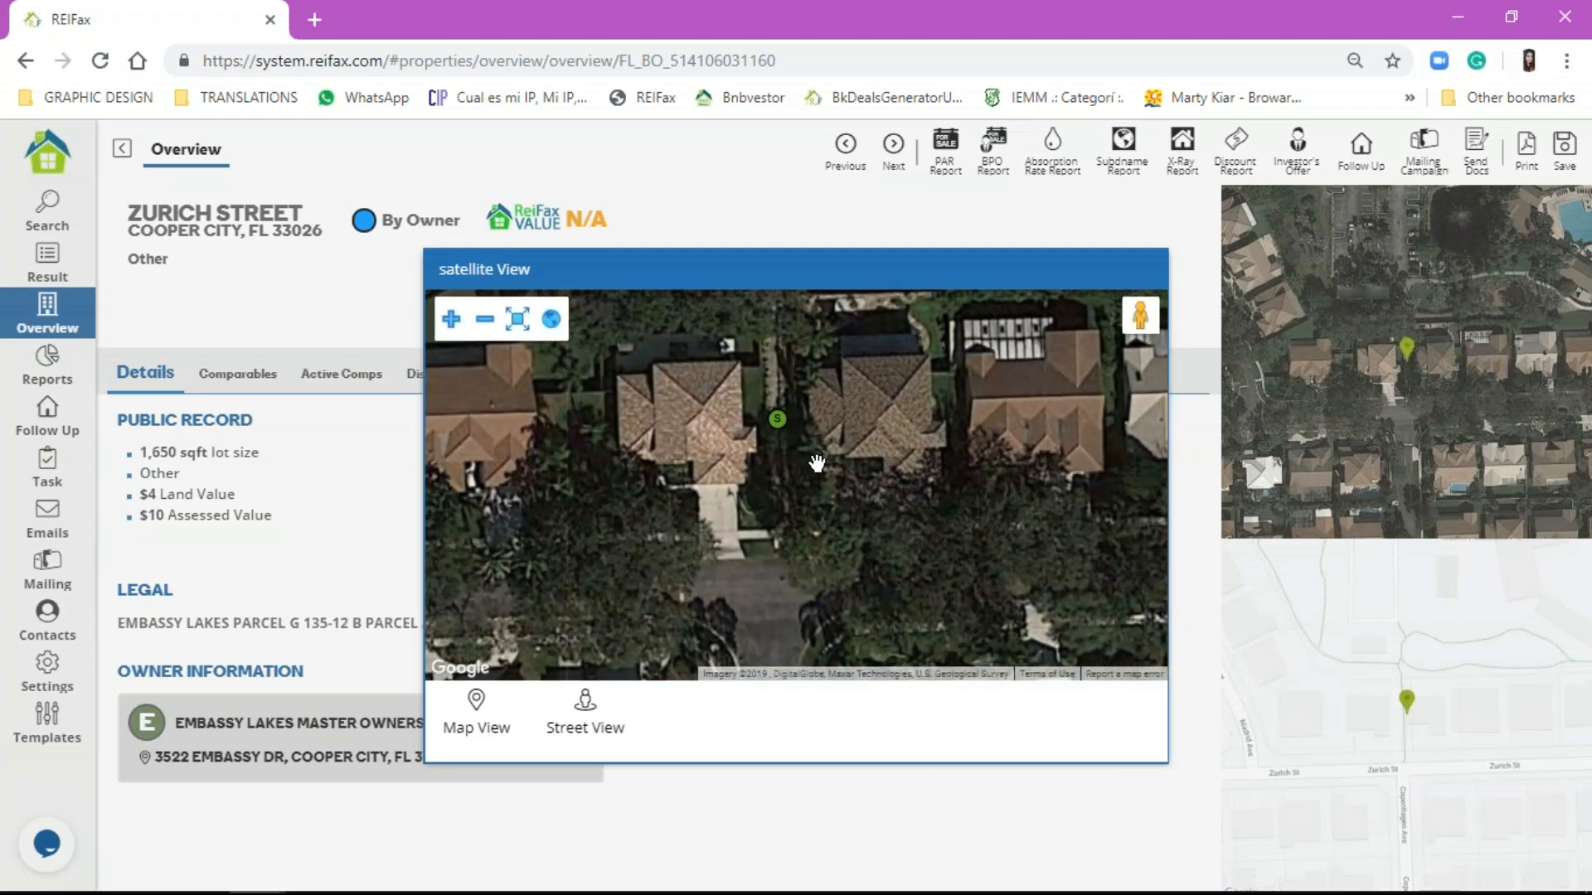
mouse_move(760, 611)
mouse_down()
mouse_move(804, 479)
mouse_move(771, 344)
mouse_move(838, 373)
mouse_up()
click(746, 181)
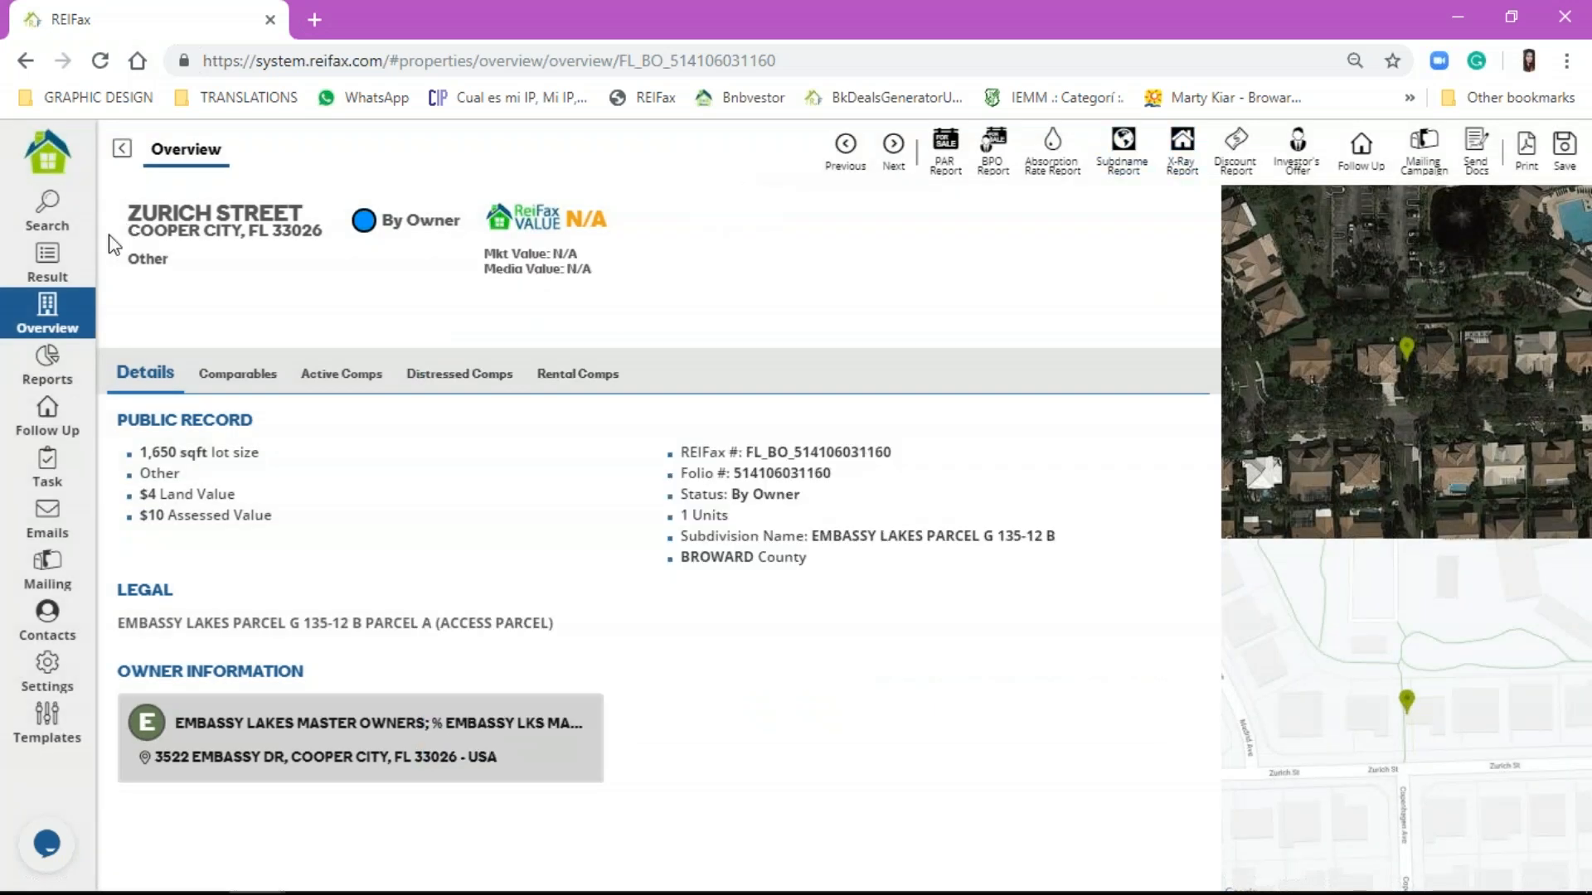
click(69, 262)
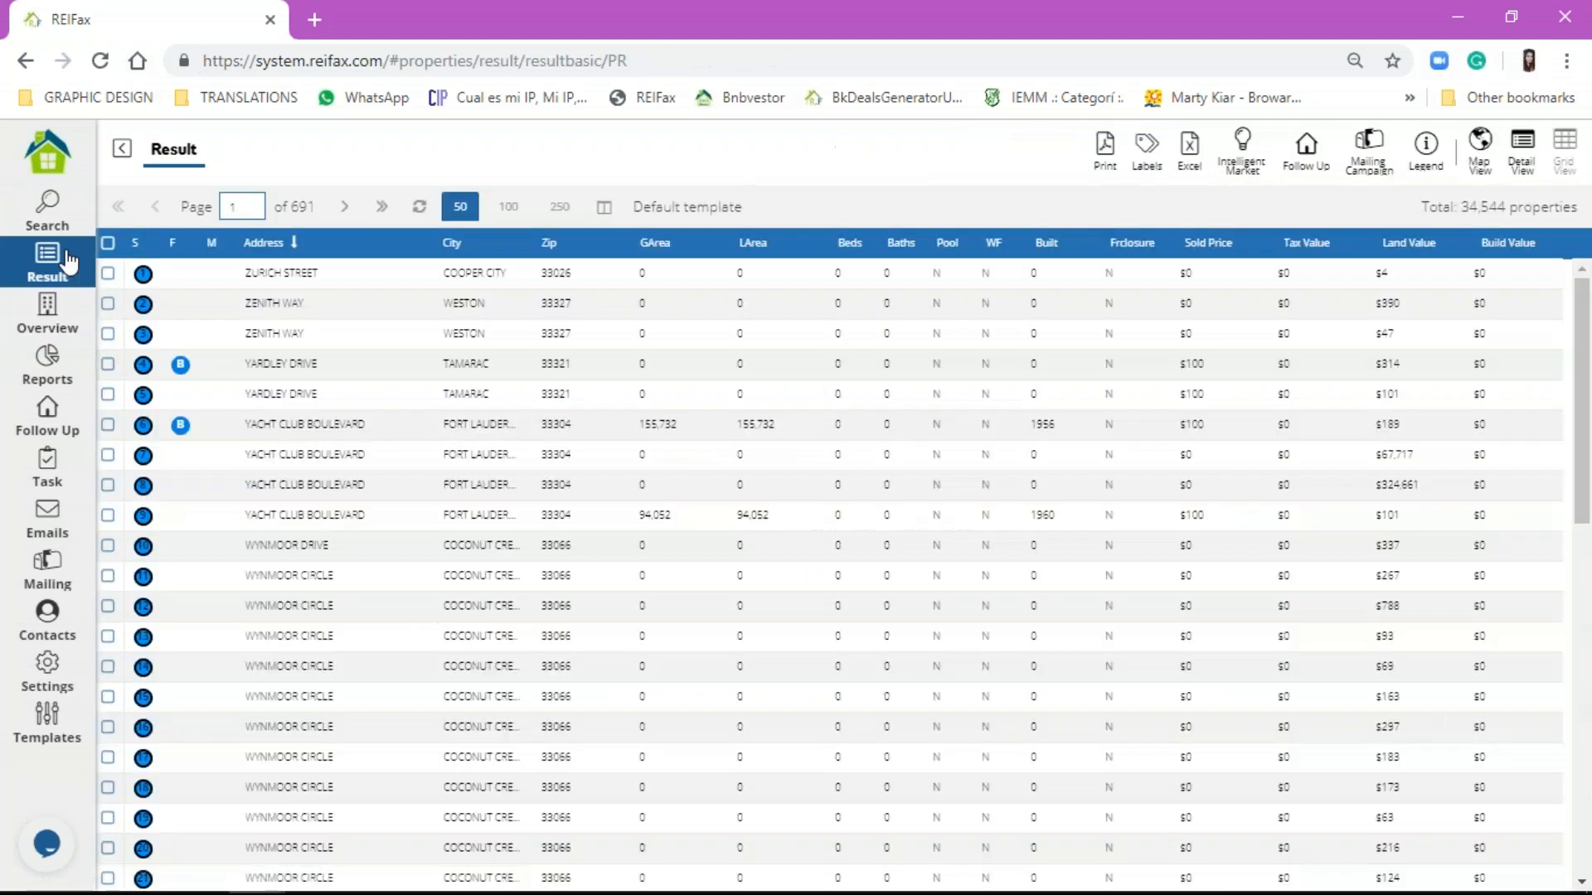
Step: Back on the criteria form, inspect the For Sale Remarks options, then return to Public Record filters
click(60, 224)
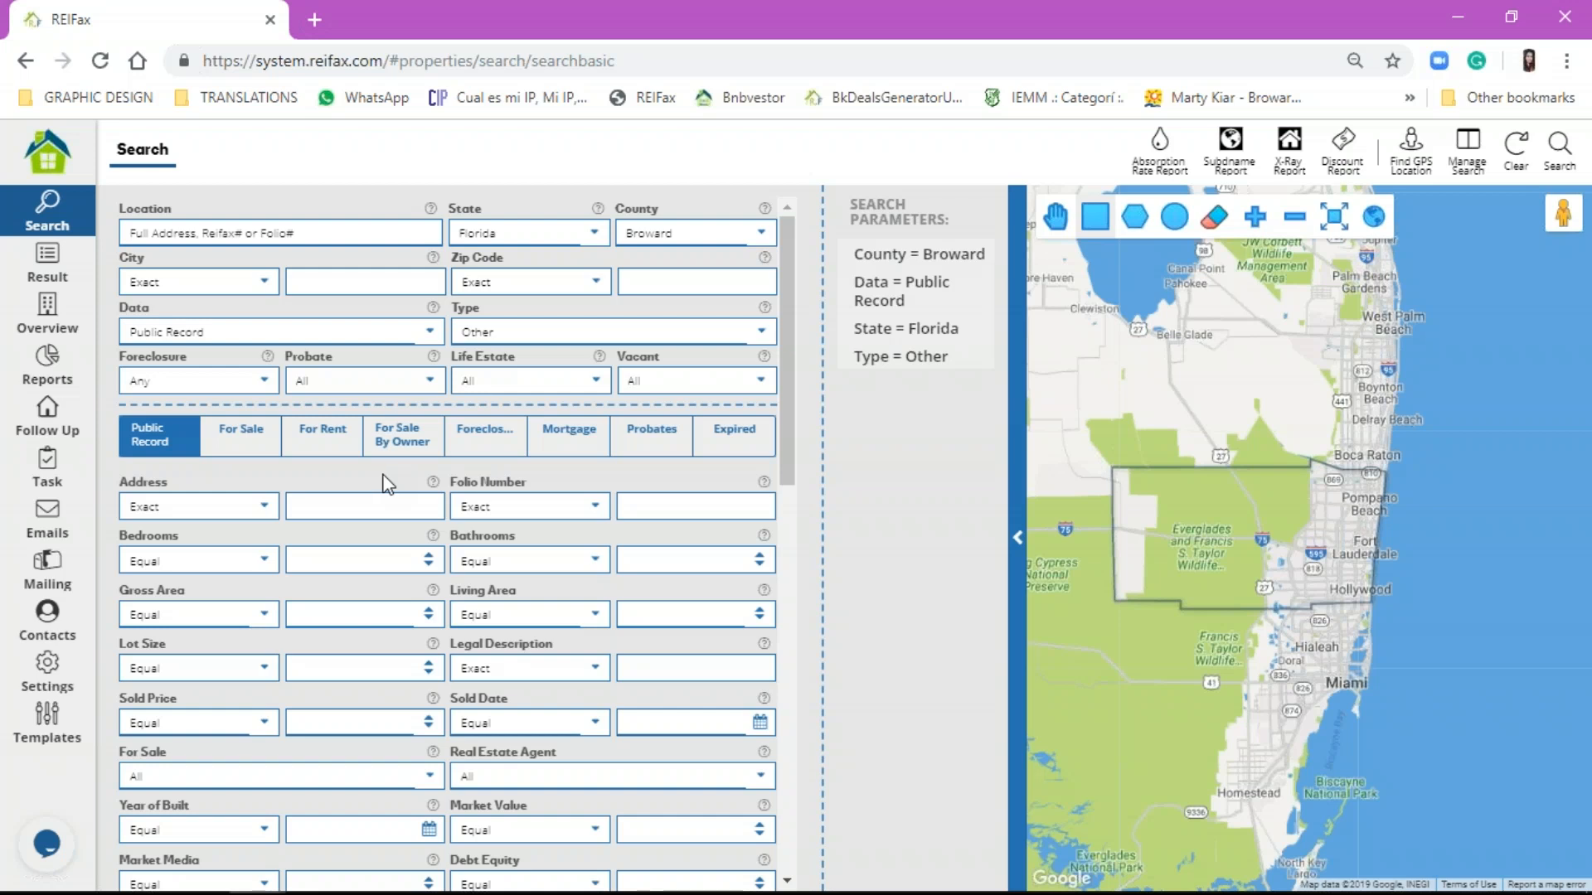
click(224, 453)
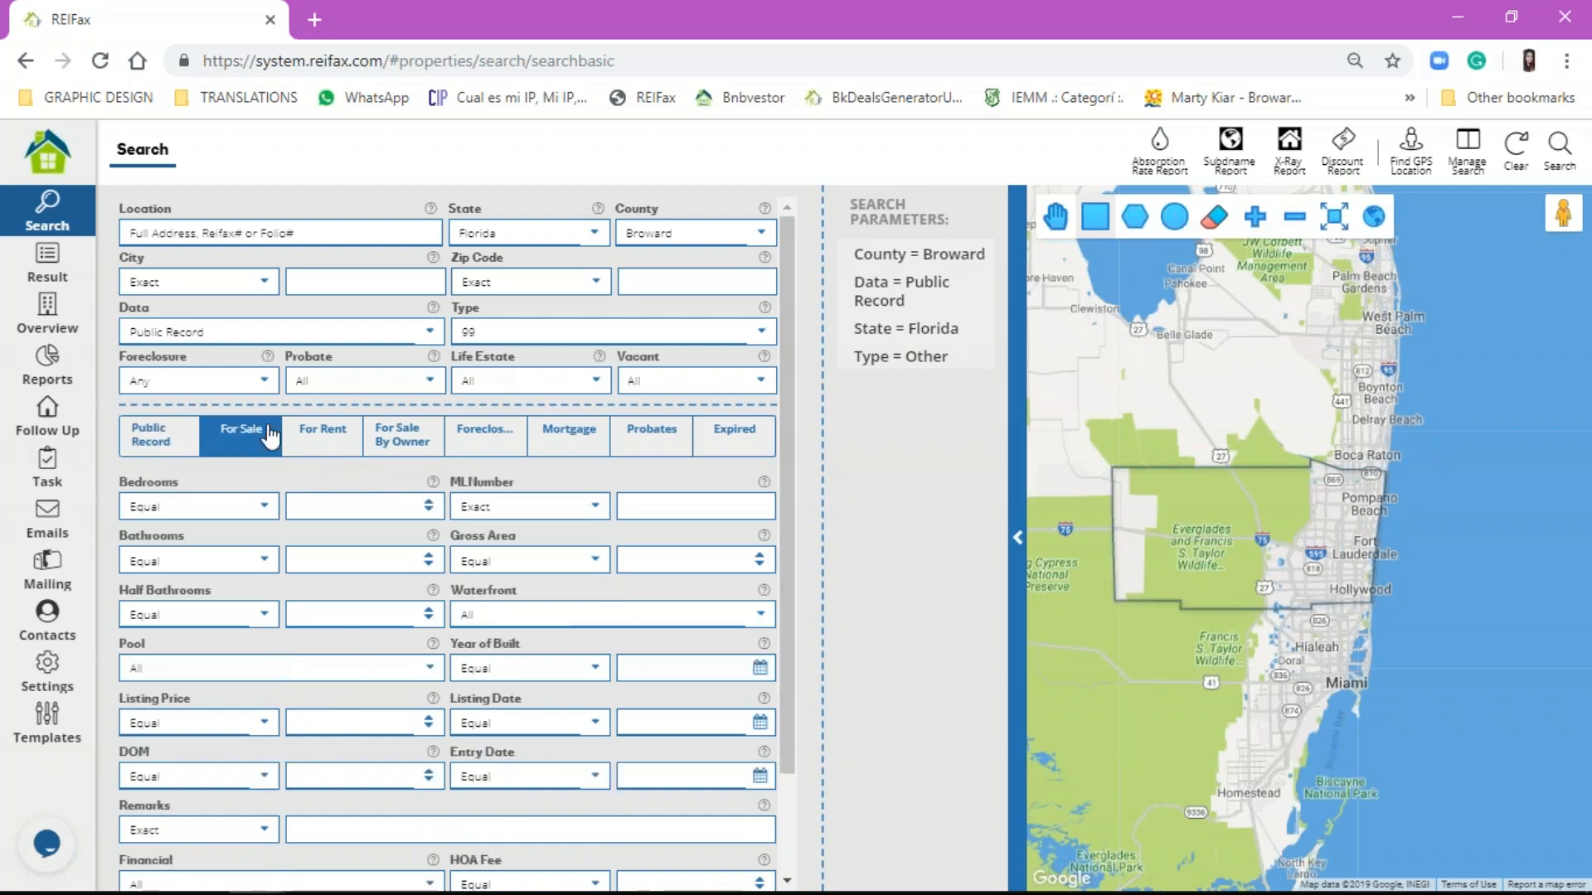
scroll(183, 672, down, 2)
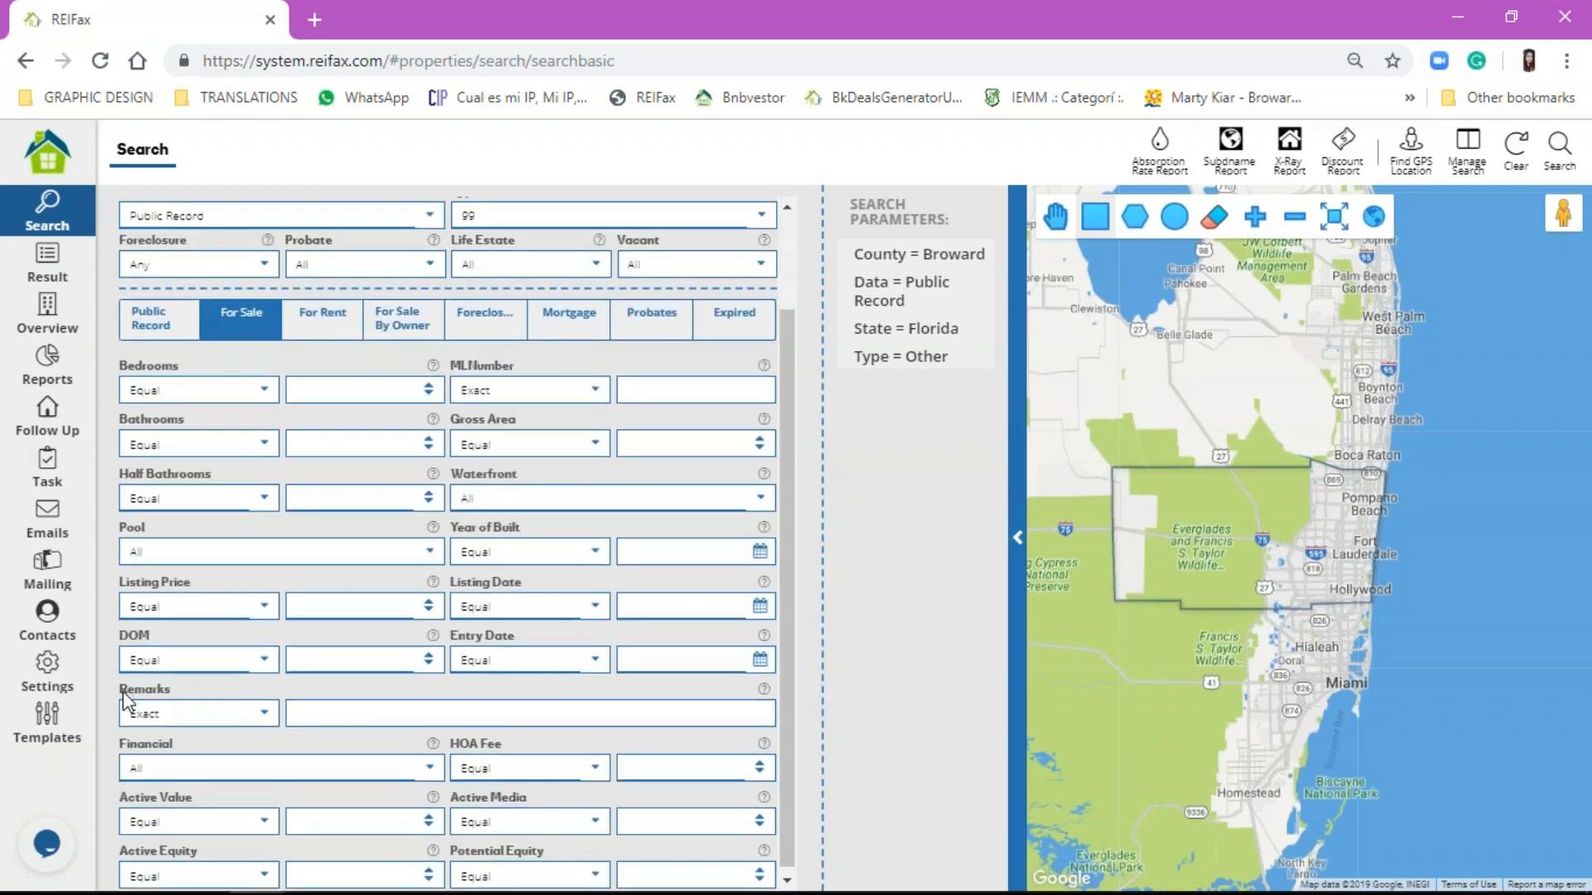
click(346, 711)
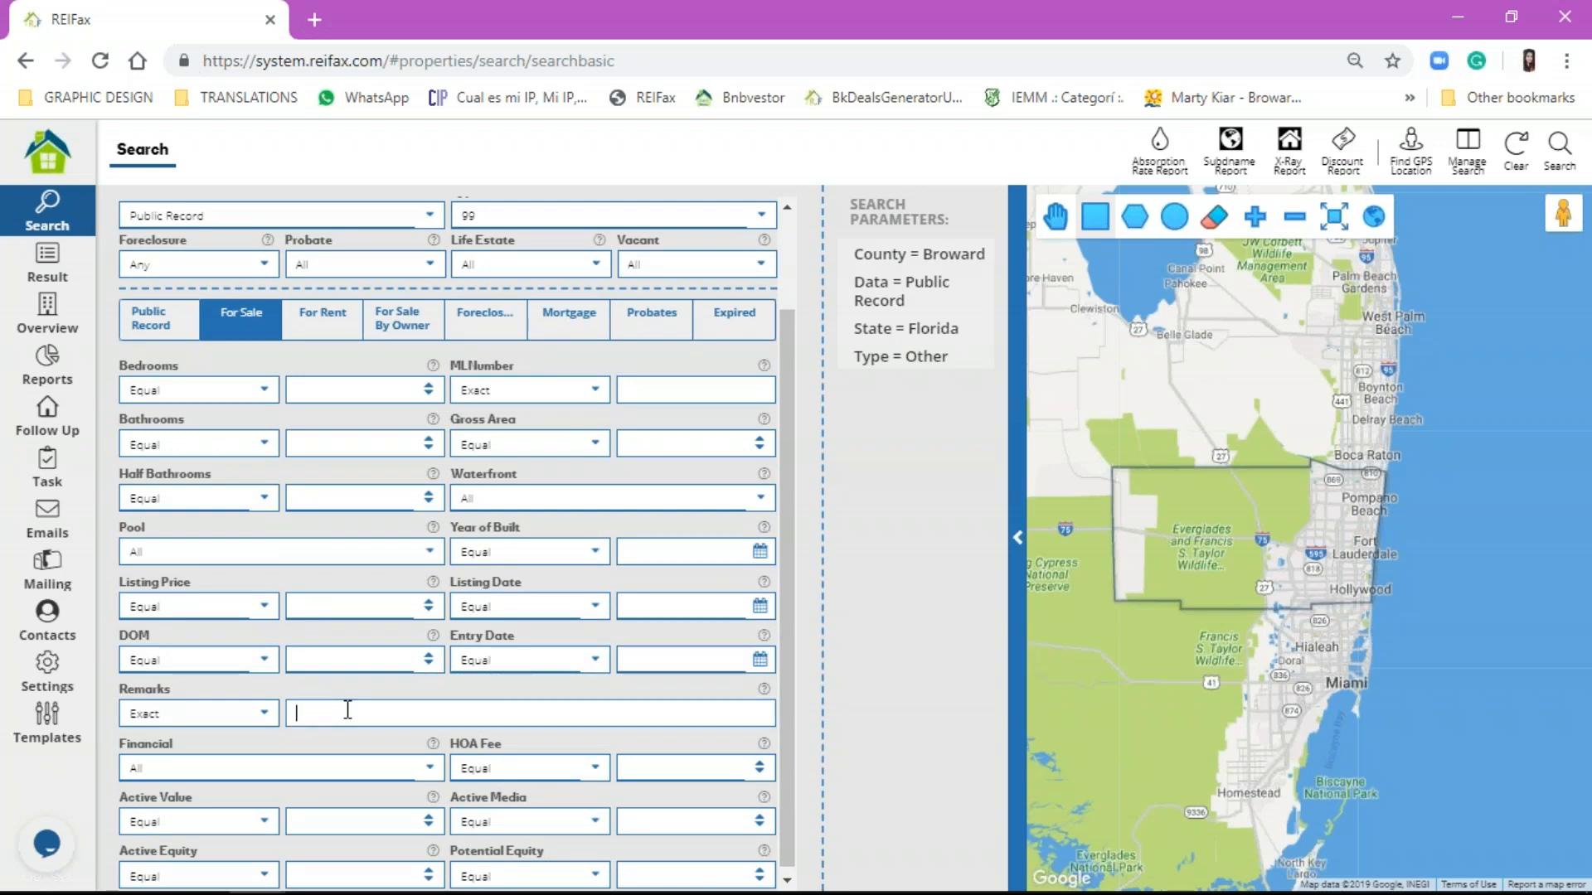
click(258, 713)
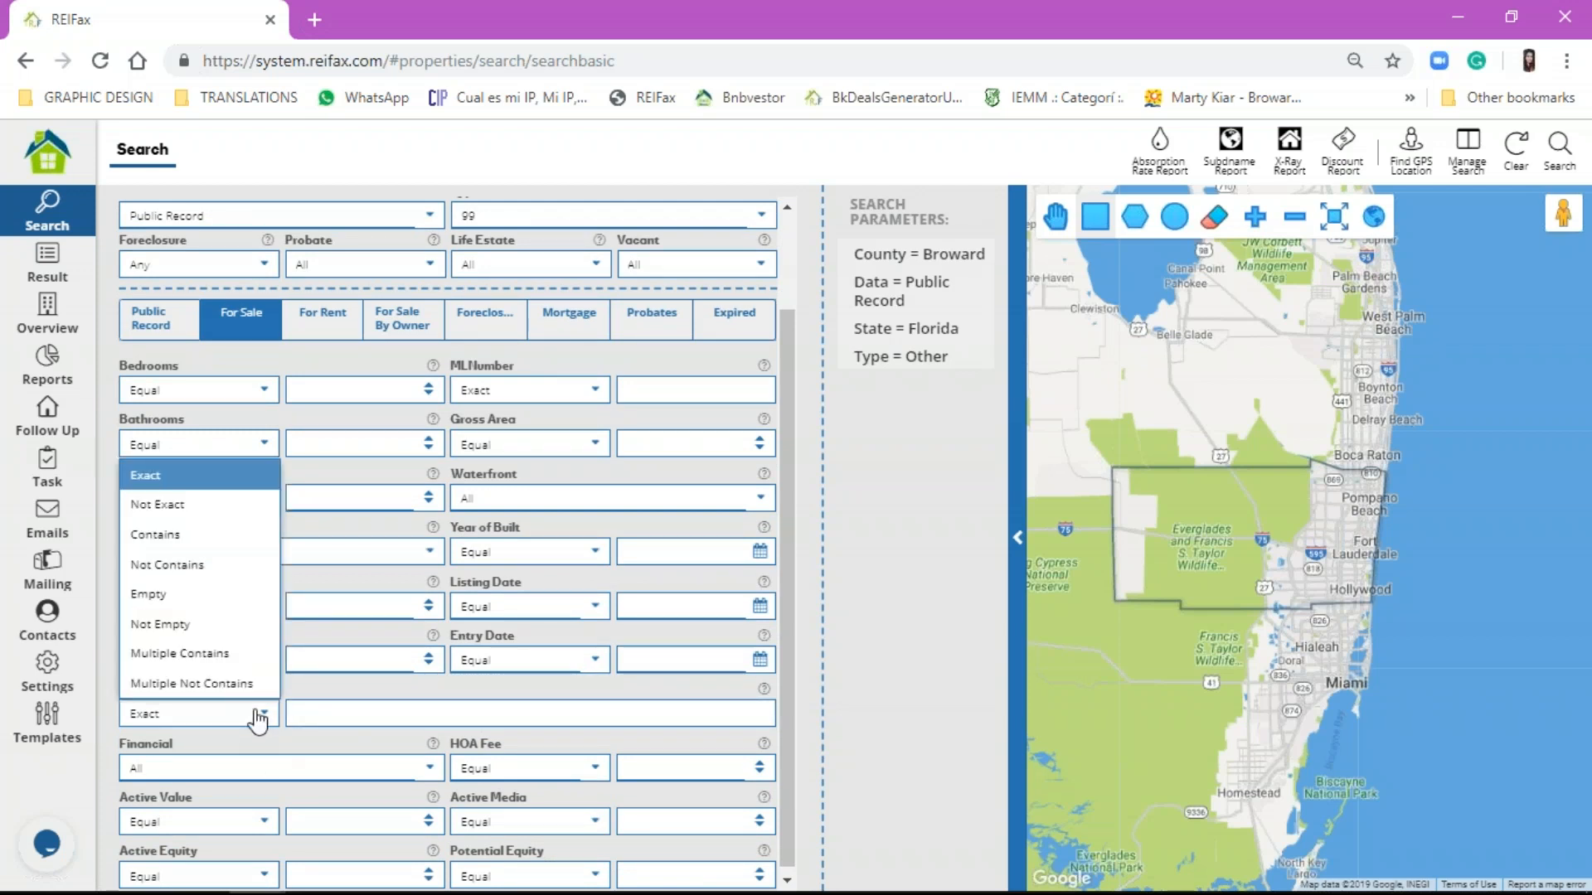
click(392, 711)
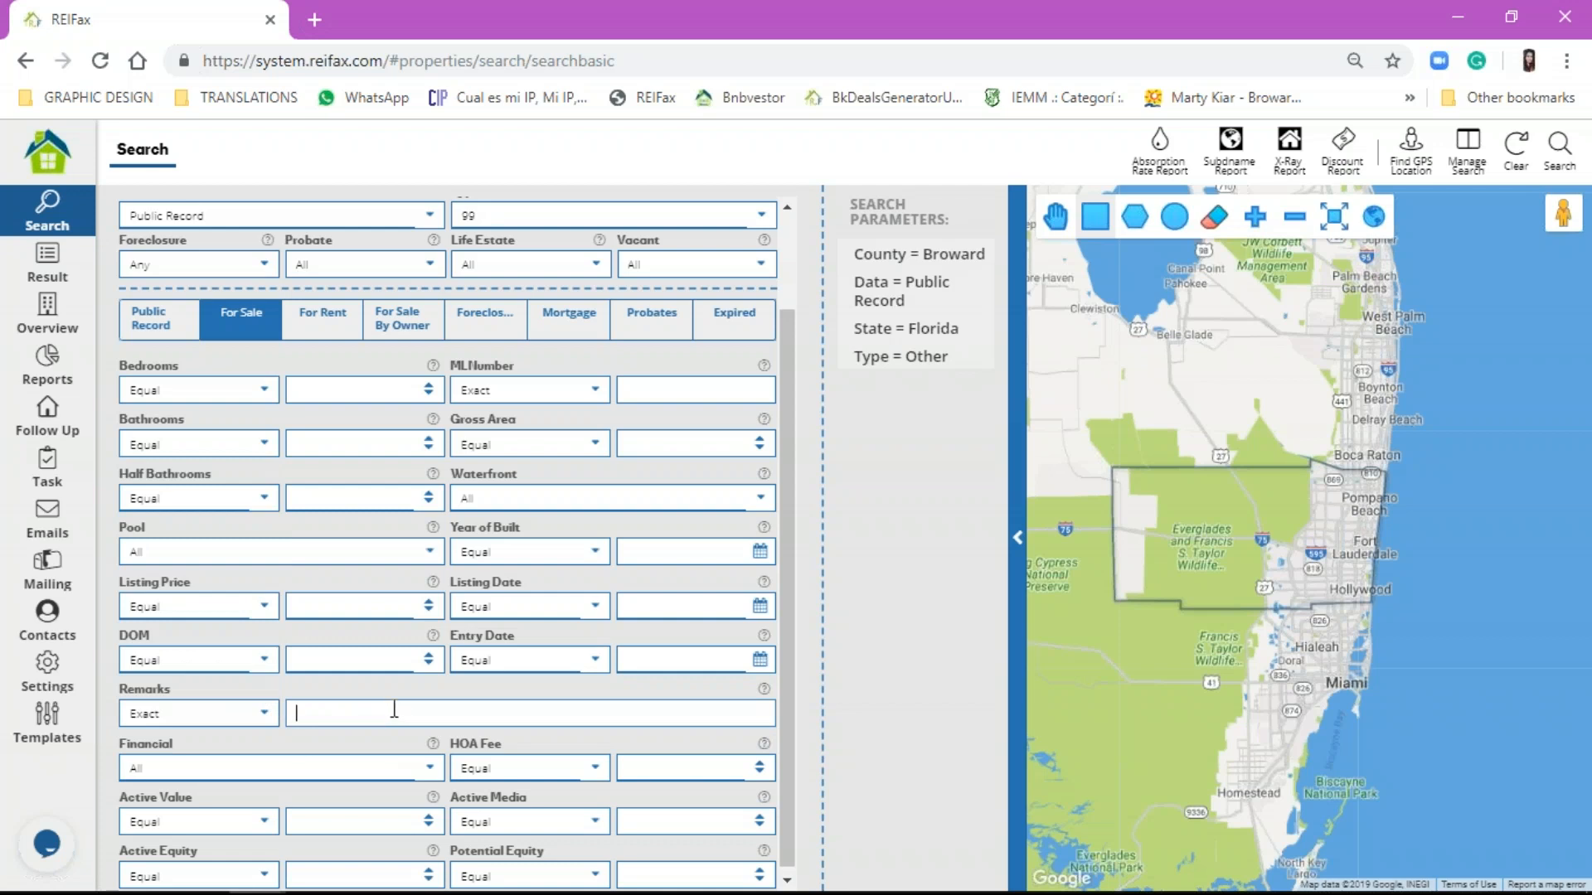
click(147, 319)
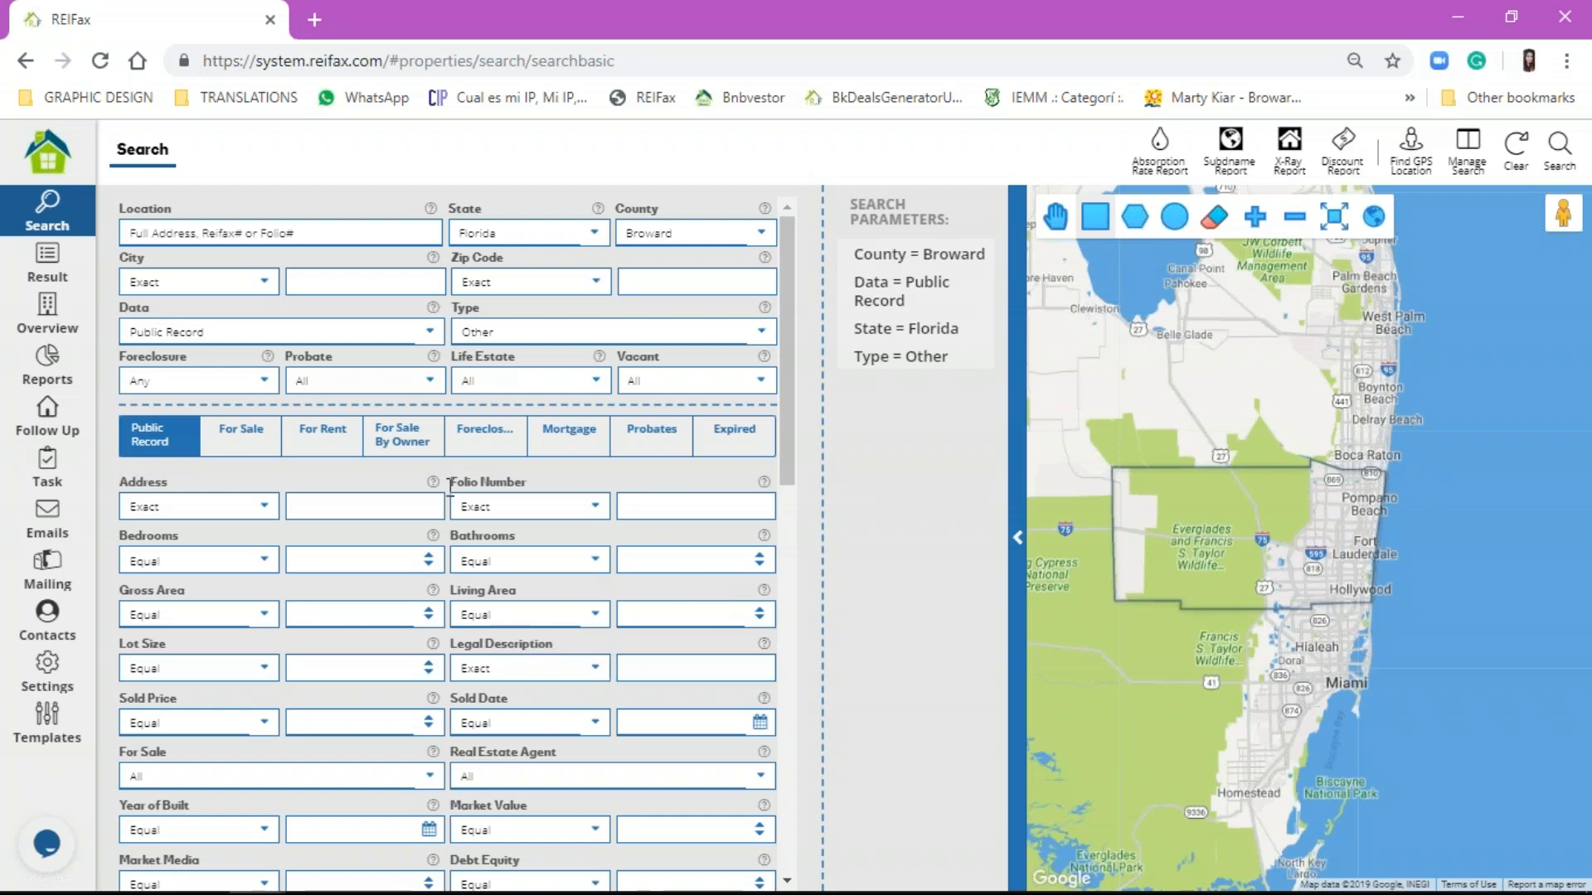
Step: On the For Sale filters, set Remarks to Contains and enter duplex
click(253, 426)
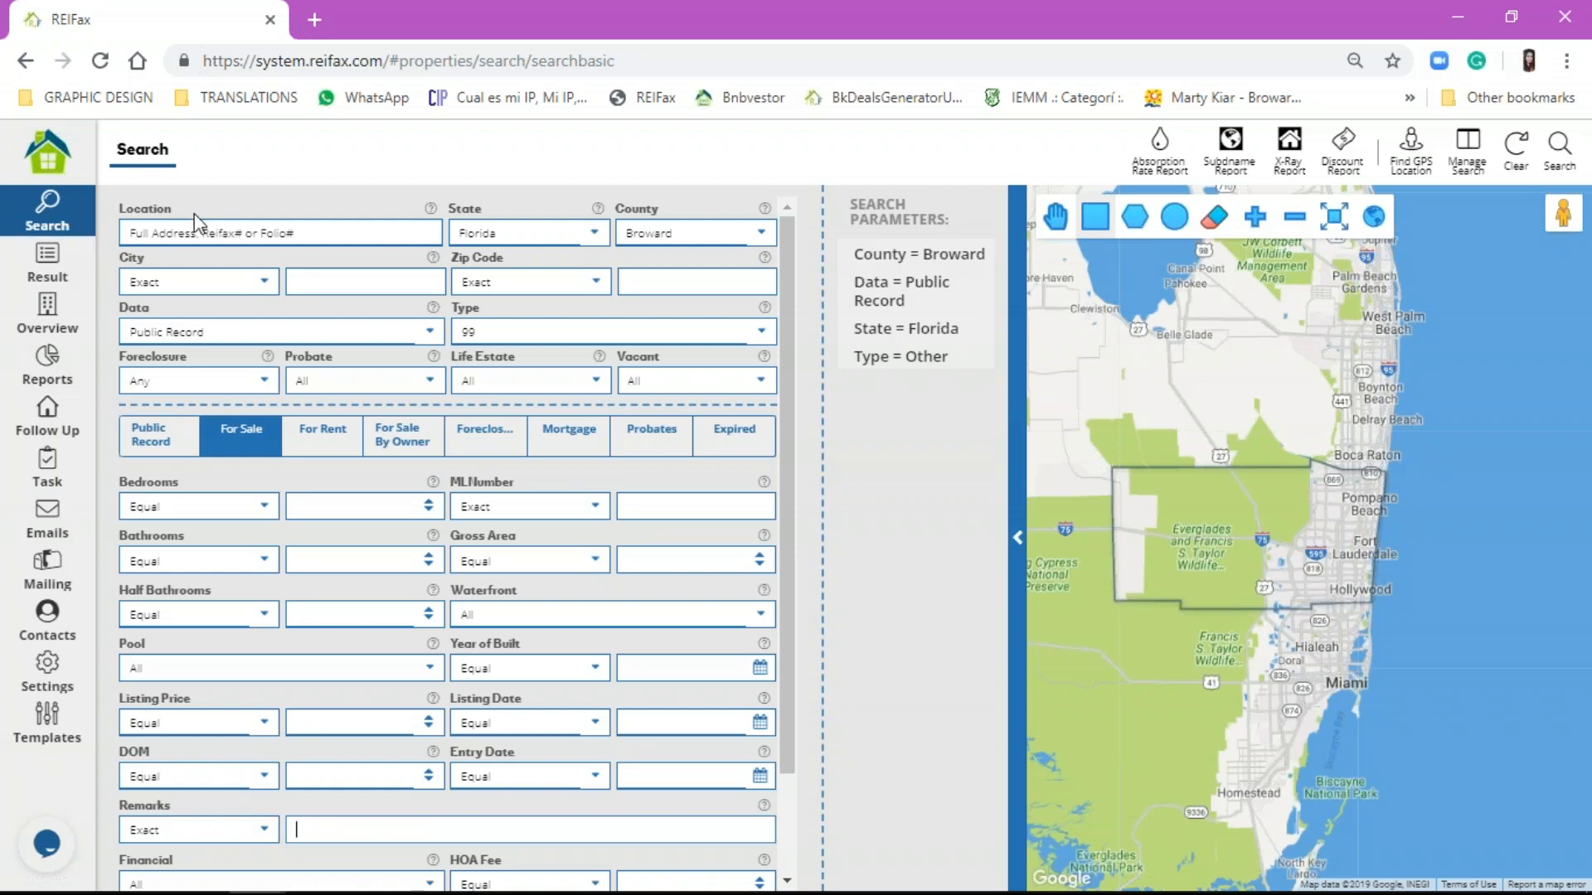
click(158, 825)
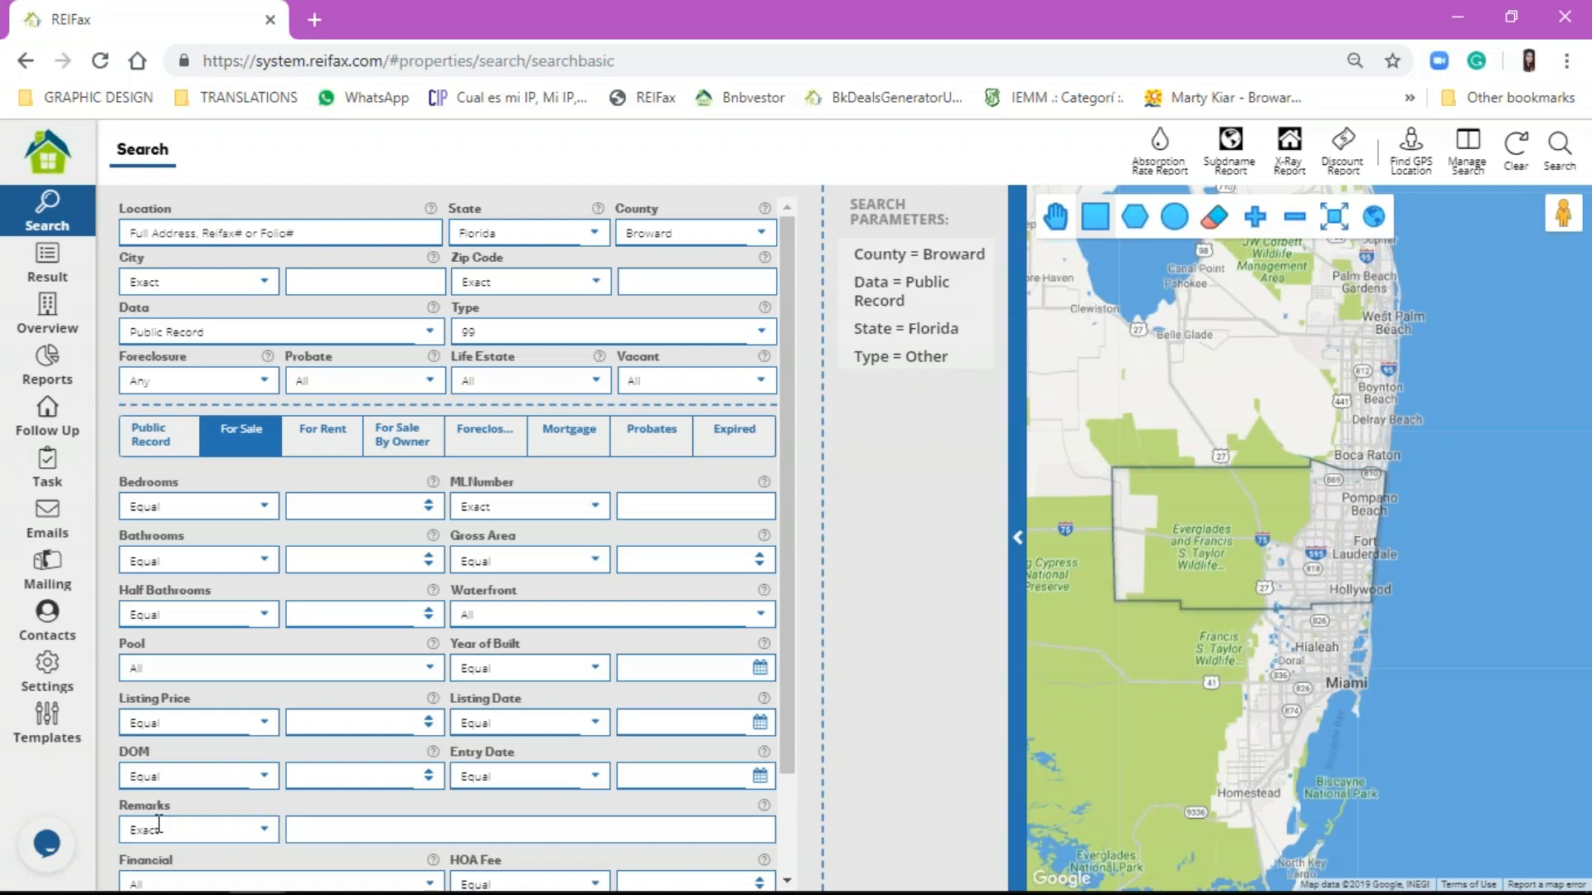
click(159, 825)
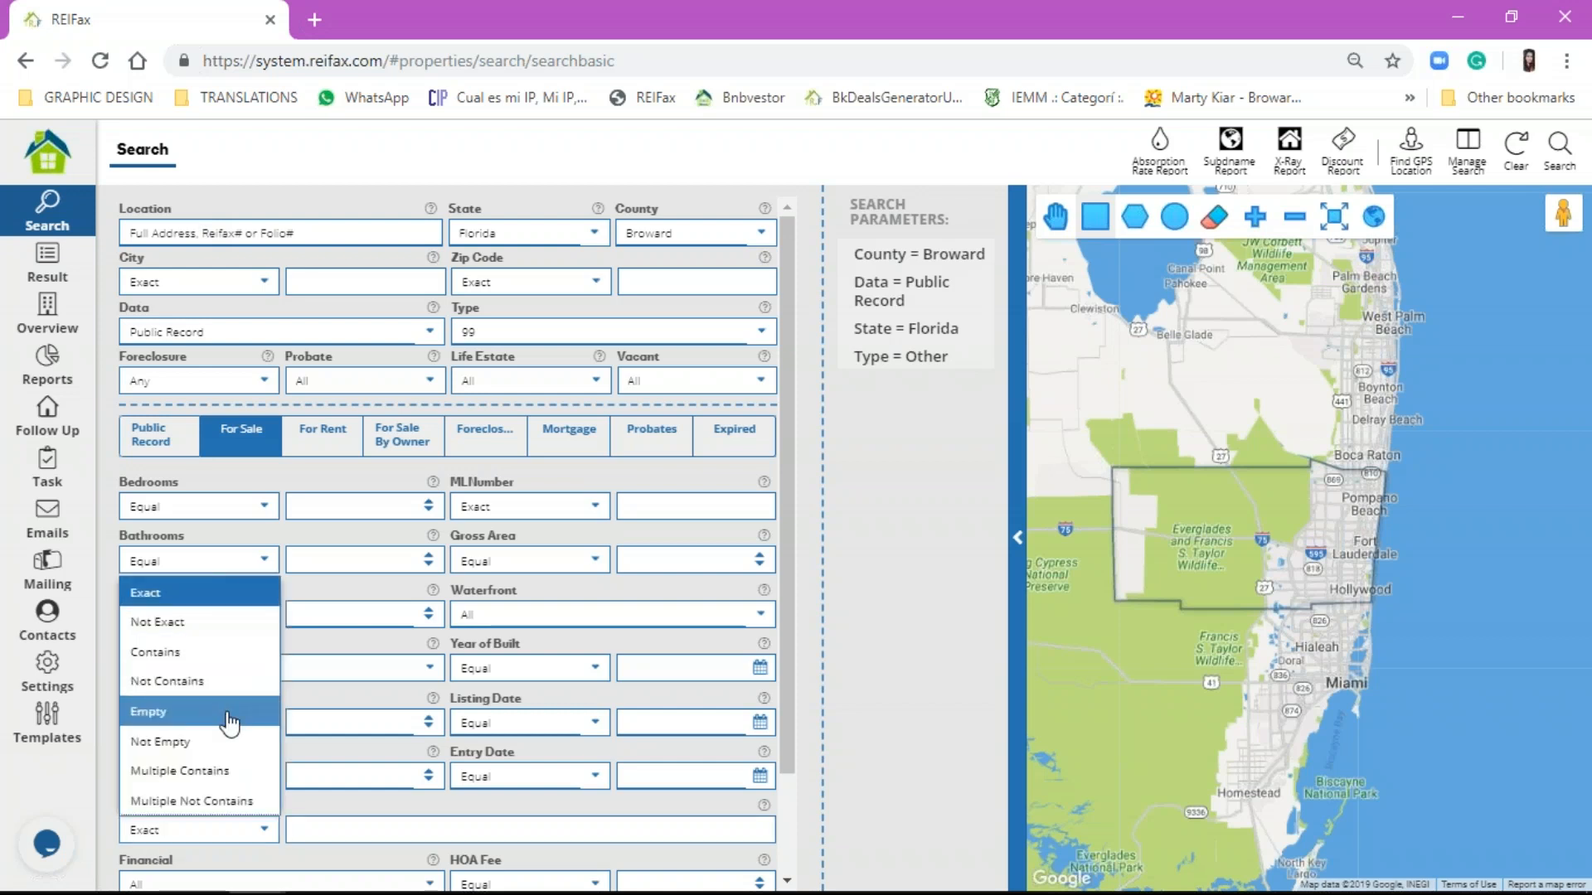
click(220, 652)
click(330, 825)
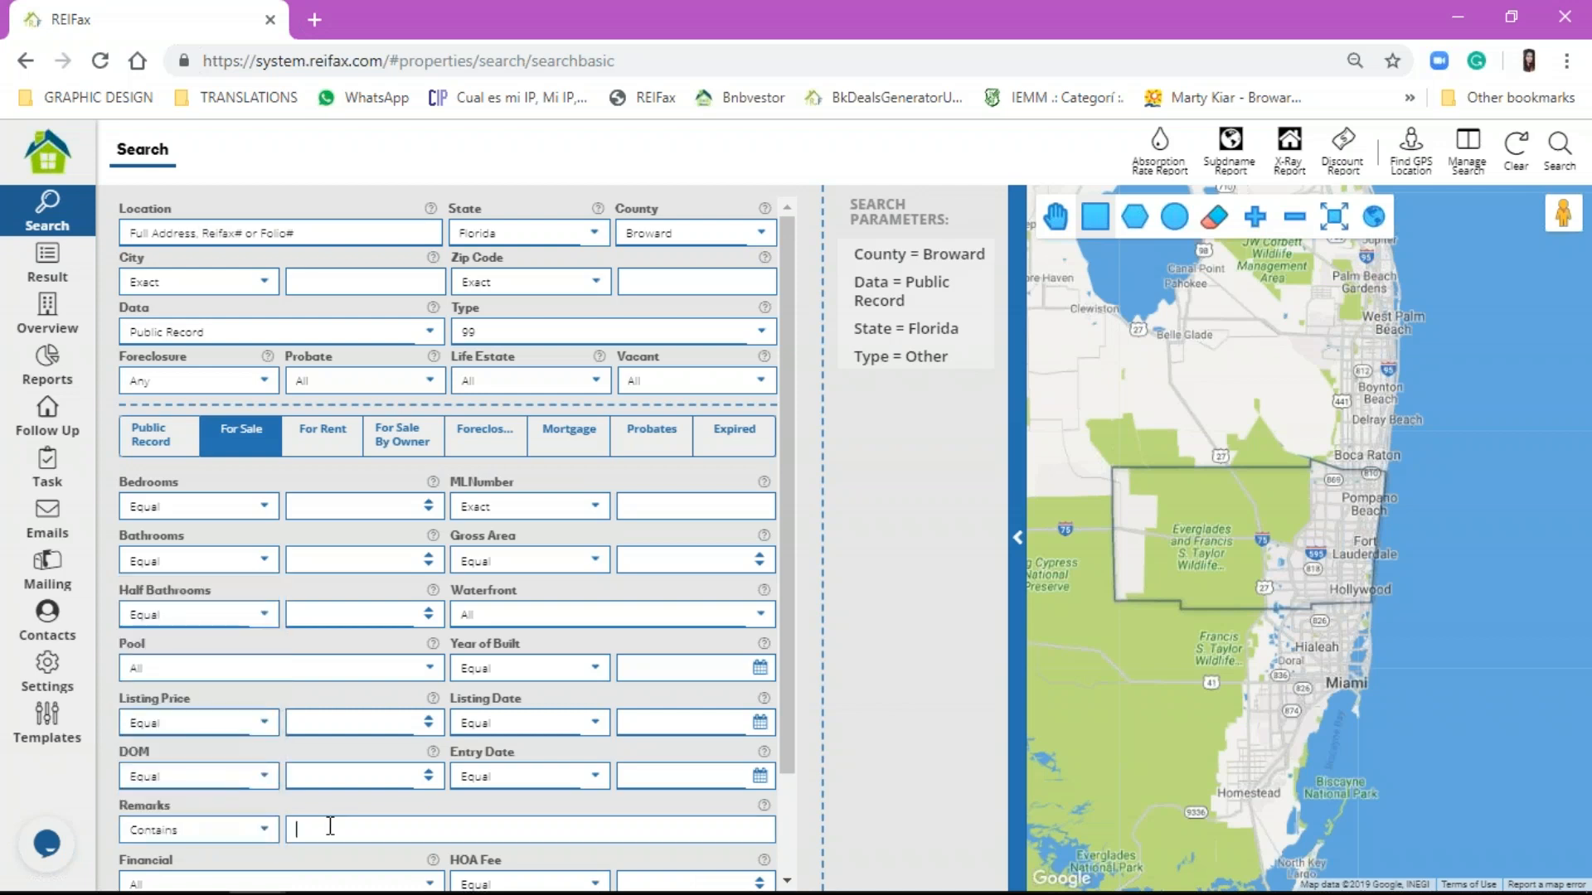
text(dpl)
text(plex)
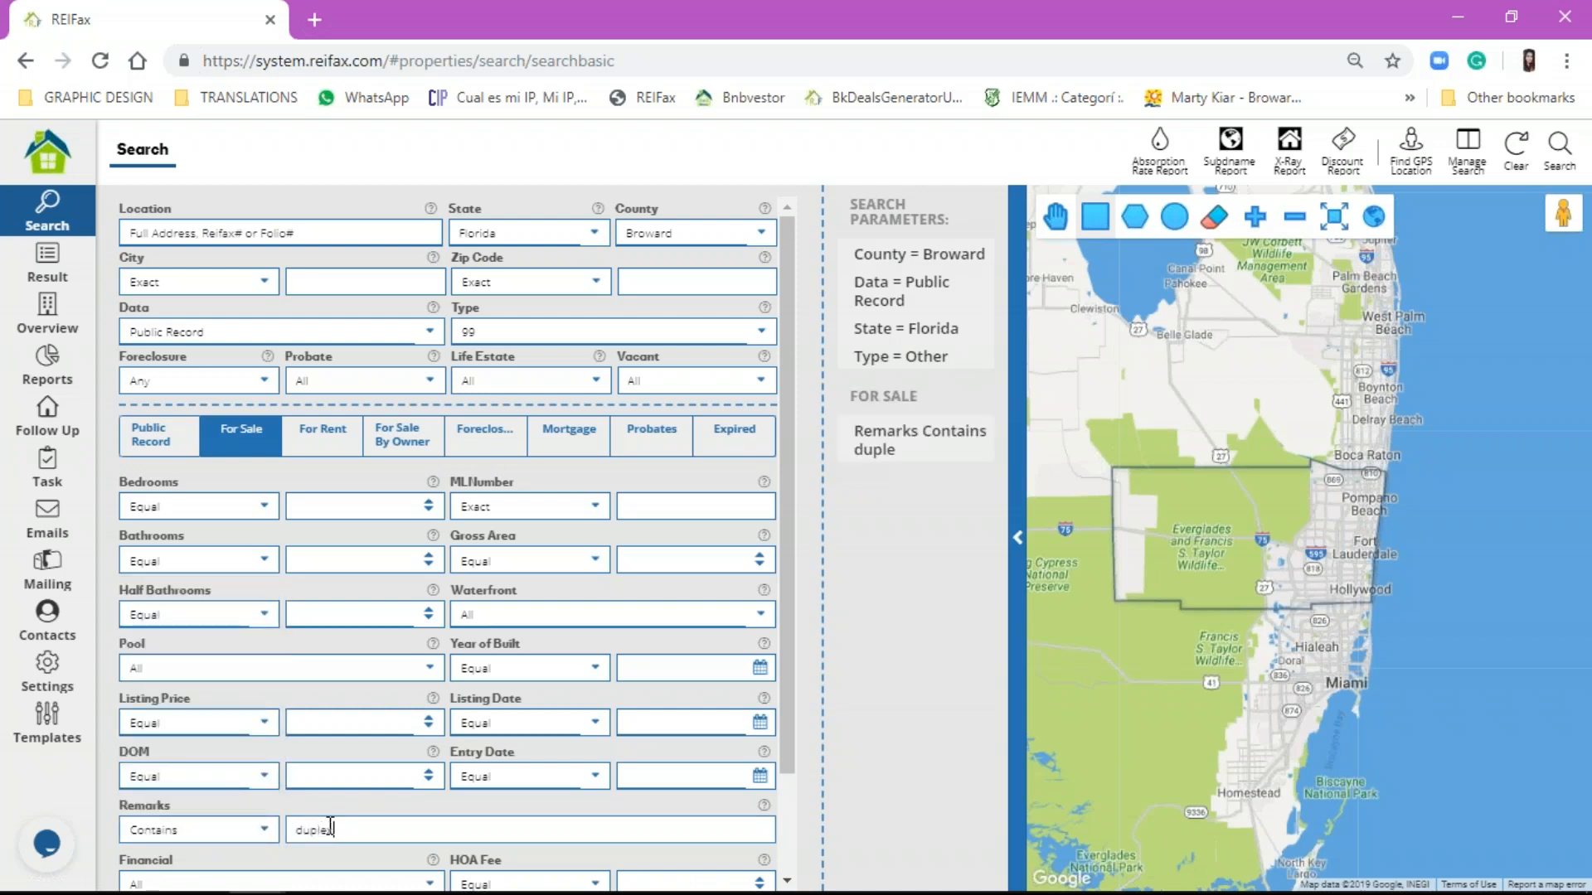
Step: Set Data to For Sale and Type to Single Family, then run the search
click(259, 331)
click(286, 397)
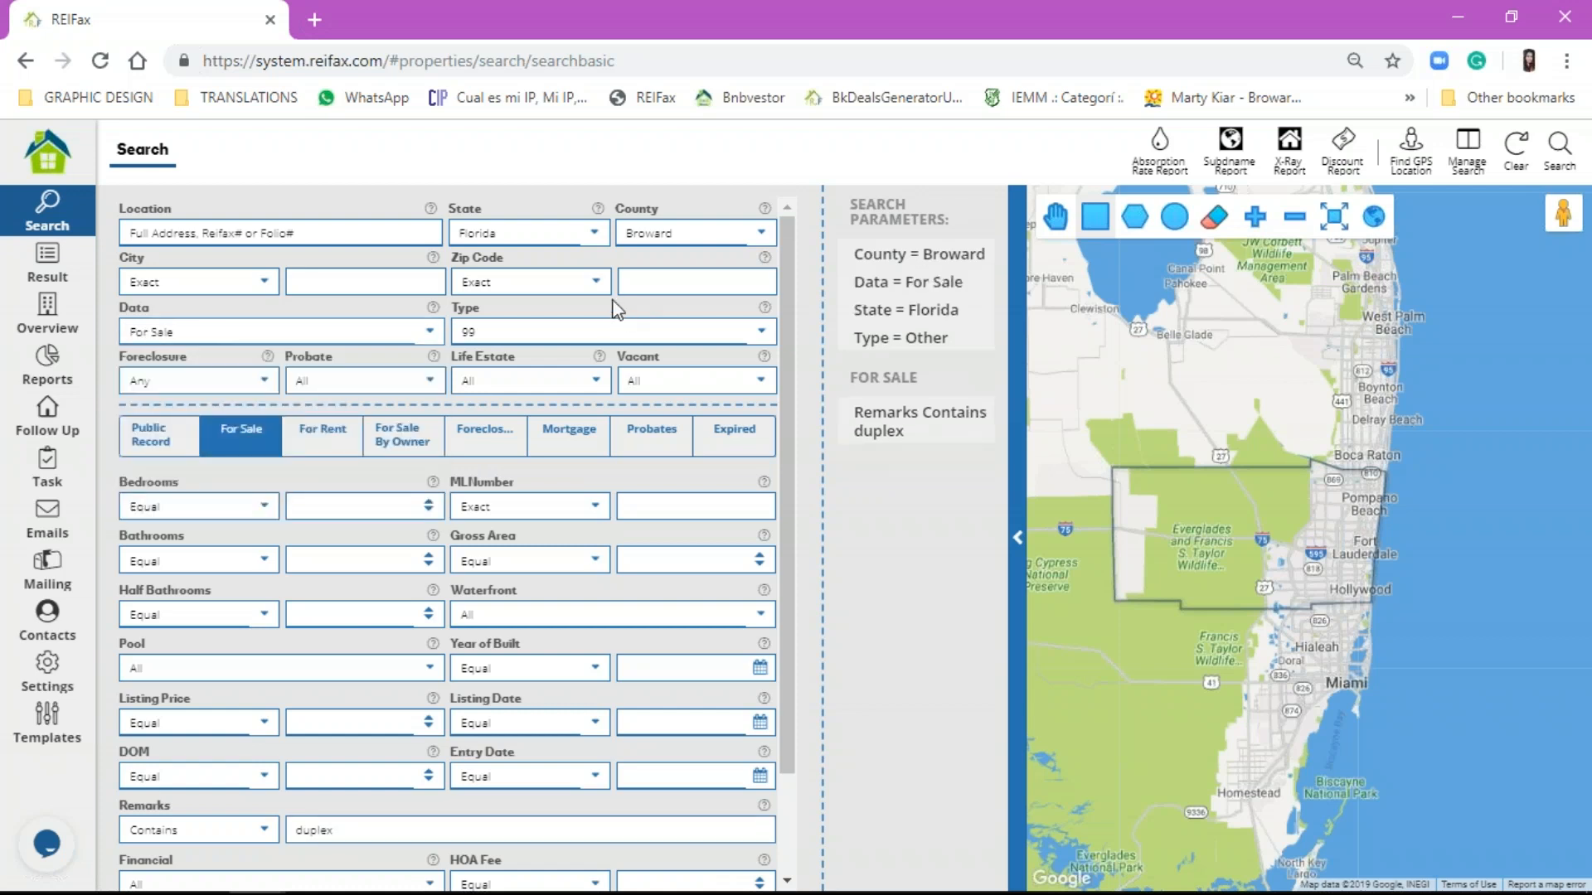
click(618, 332)
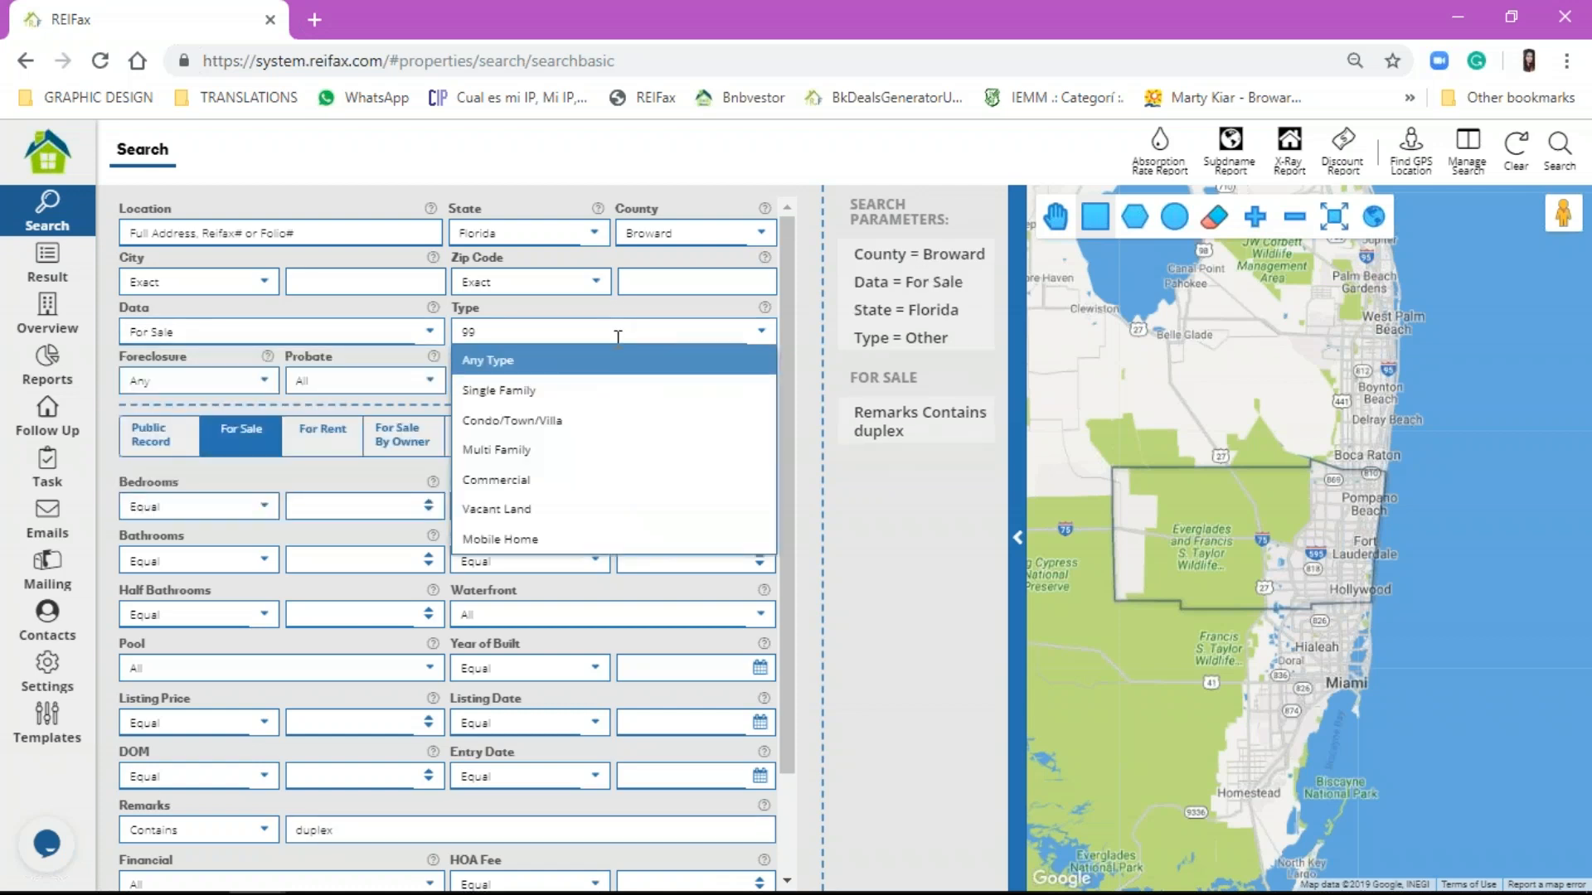
click(618, 389)
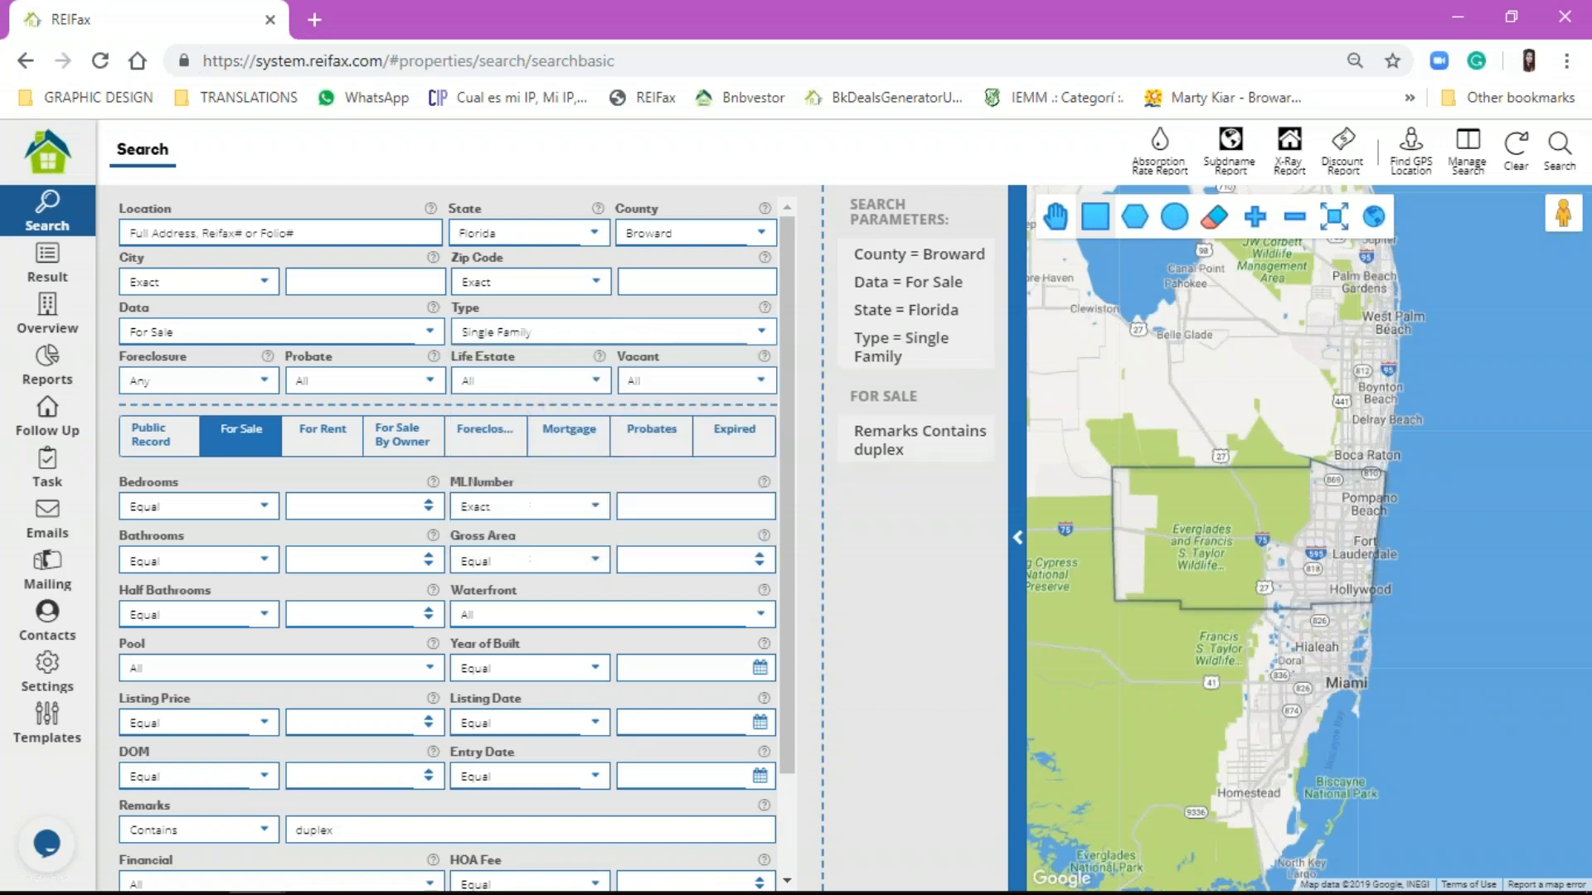
click(1559, 148)
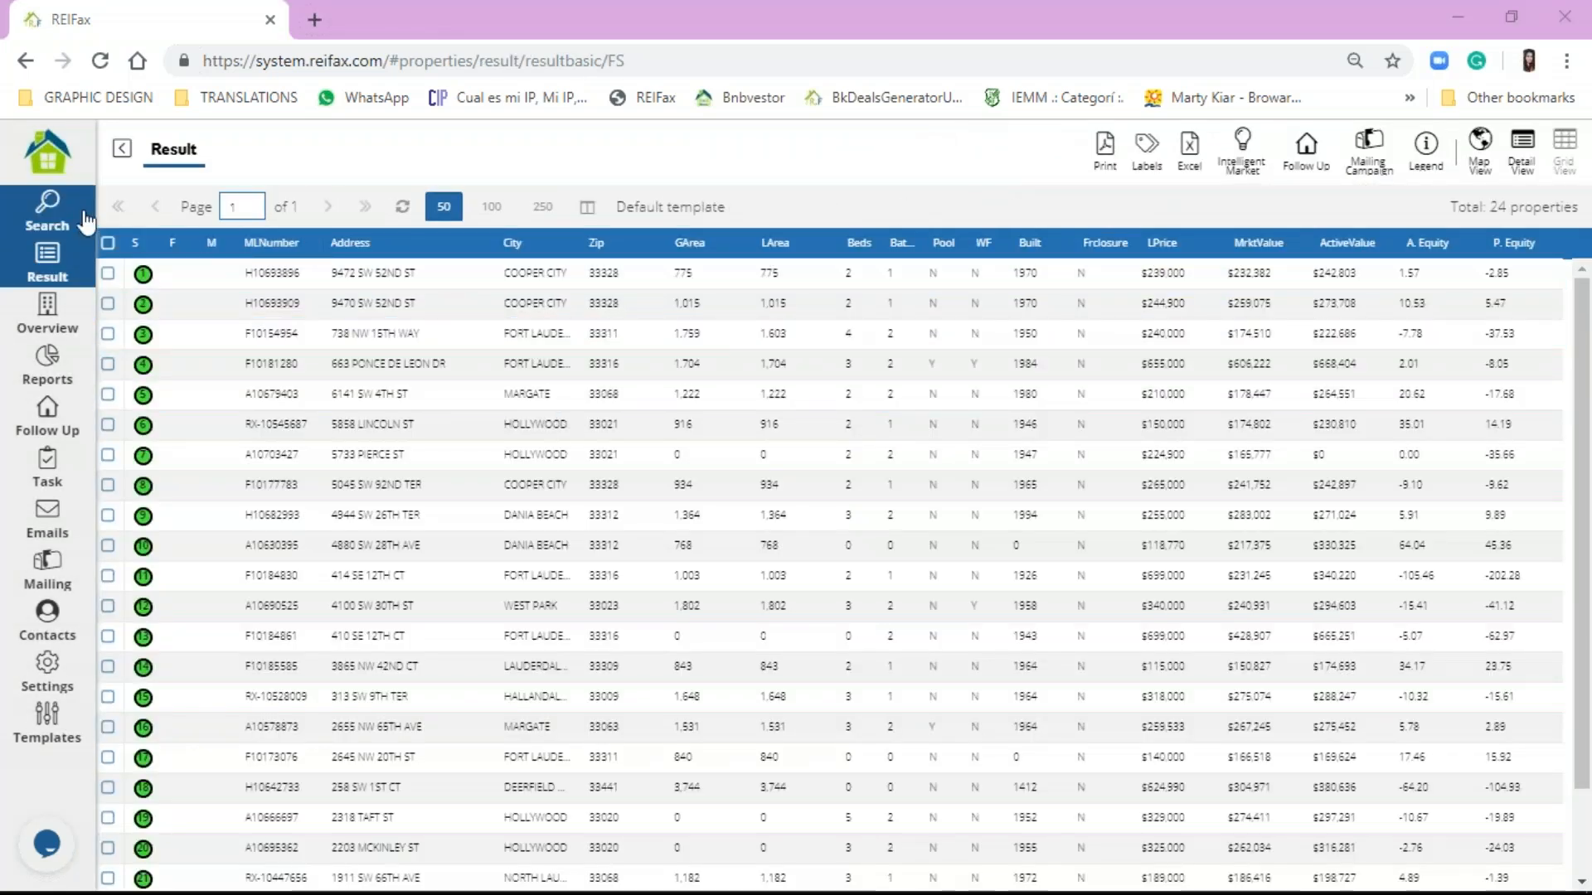
click(47, 211)
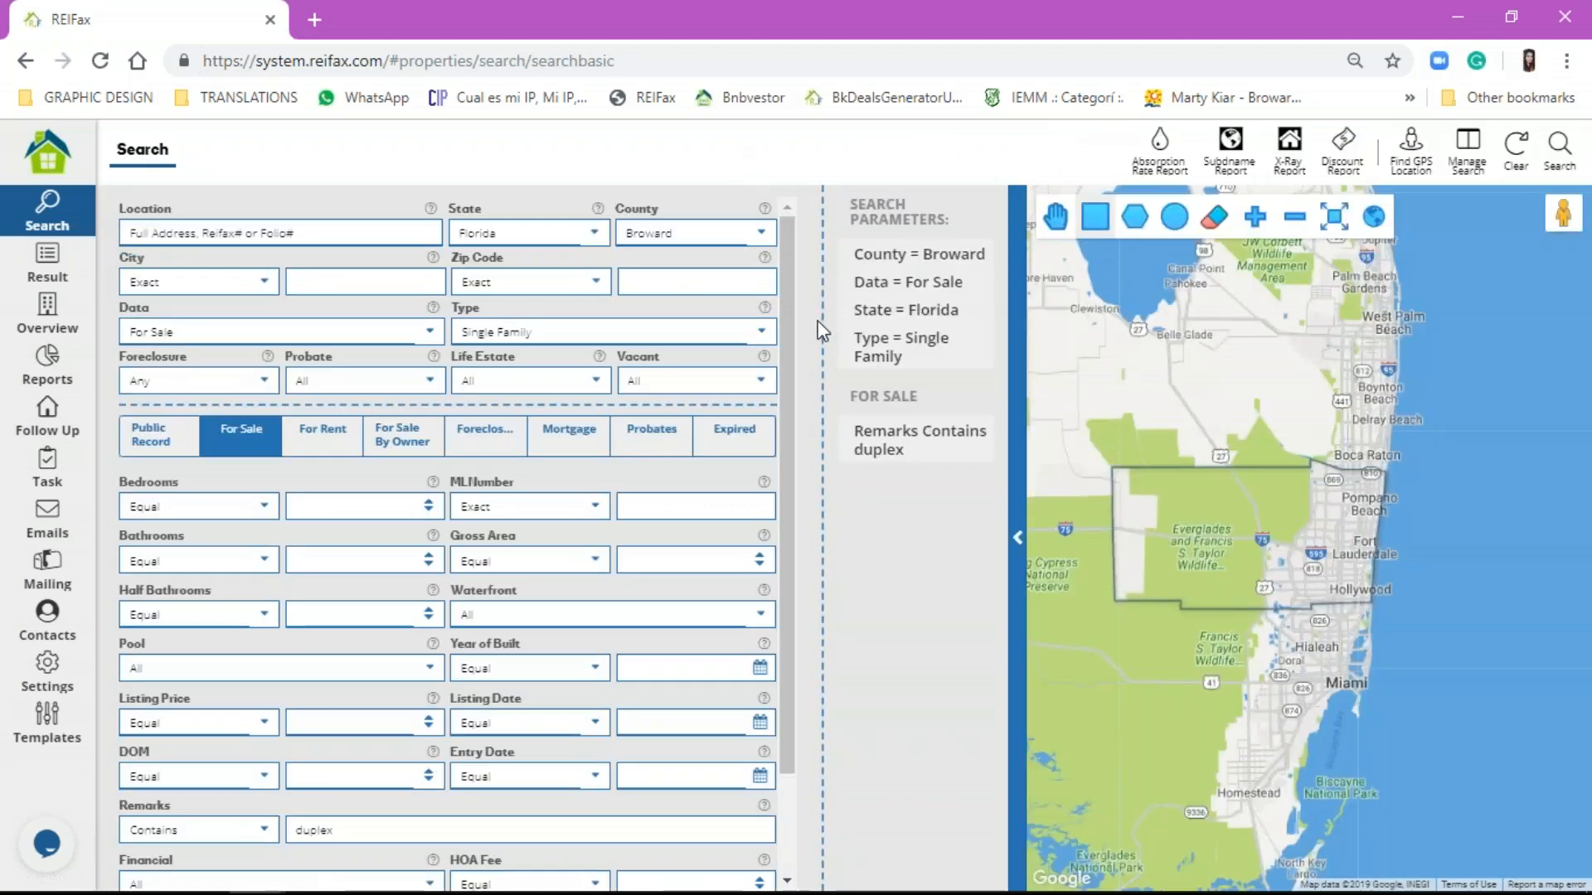
mouse_move(962, 437)
click(69, 278)
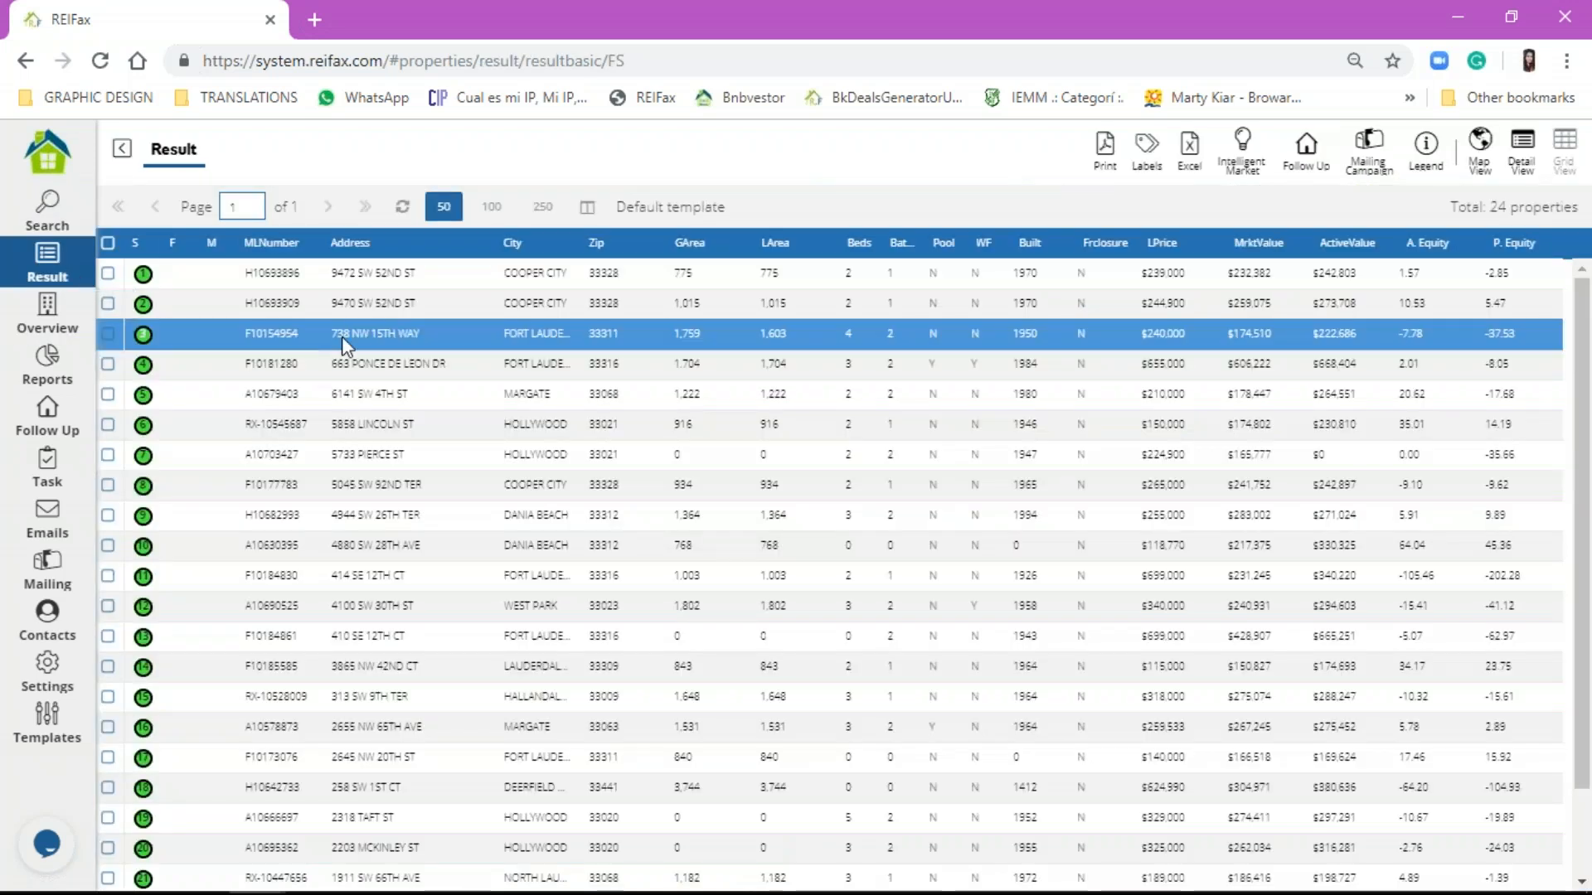
click(369, 281)
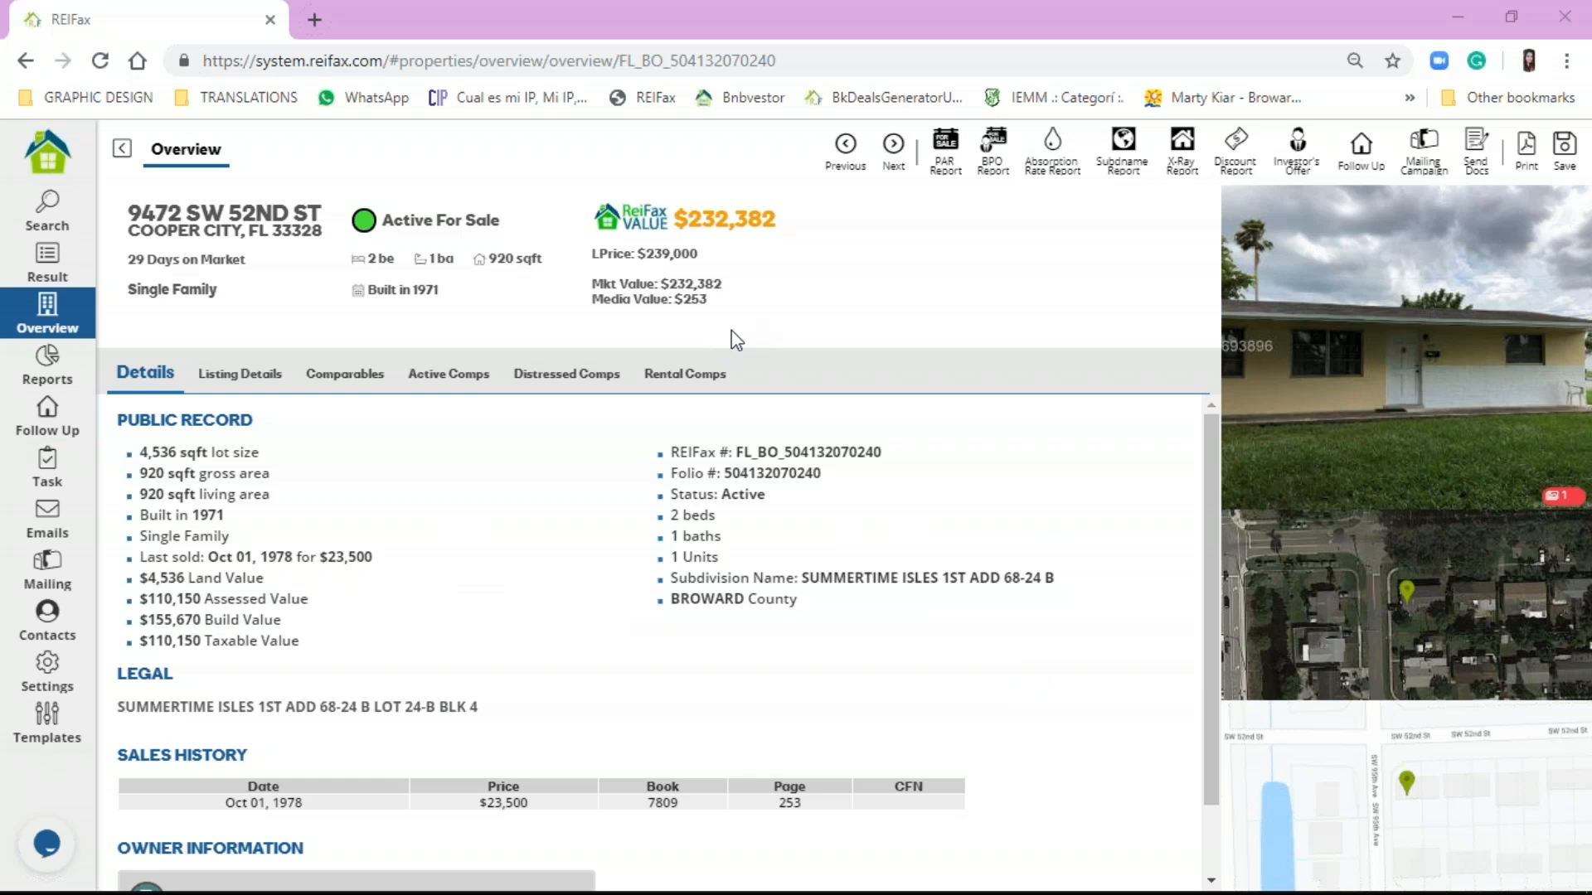
click(1347, 351)
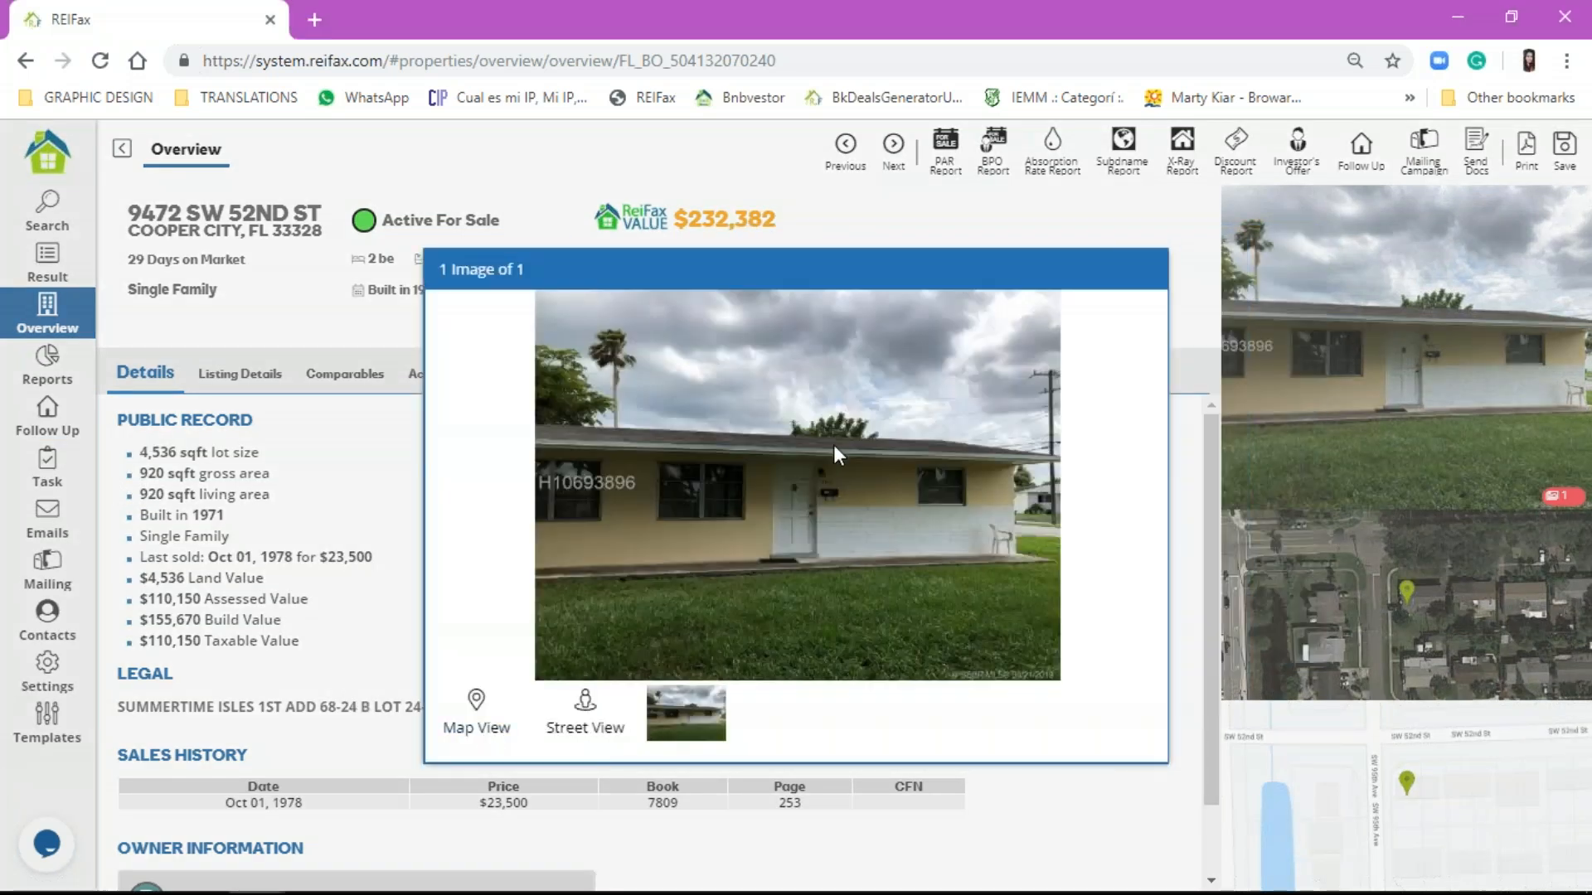
click(264, 329)
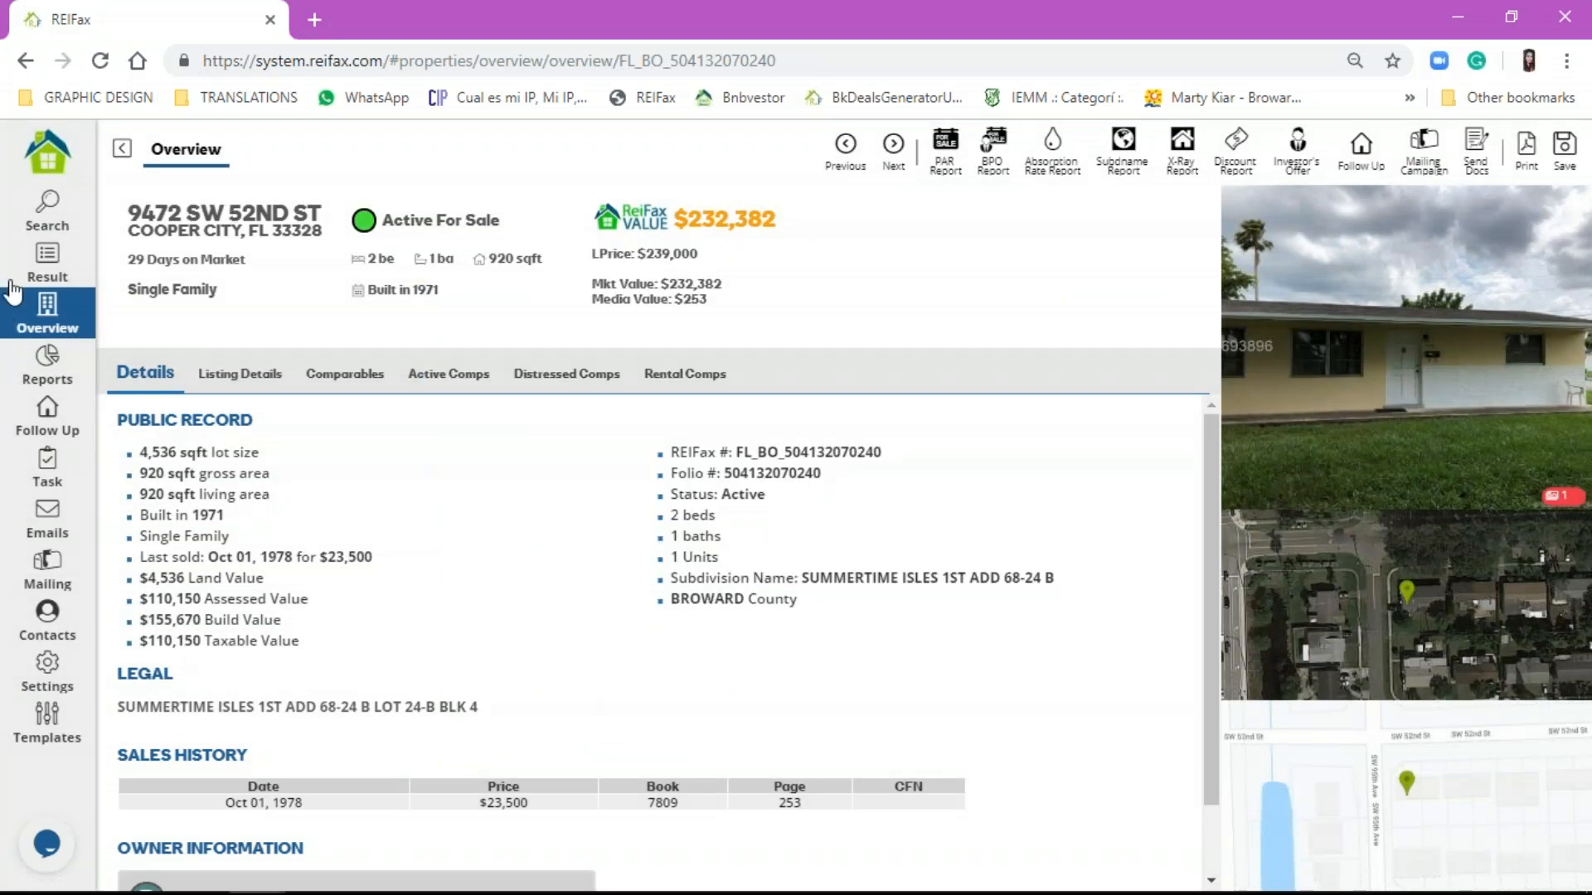
click(47, 211)
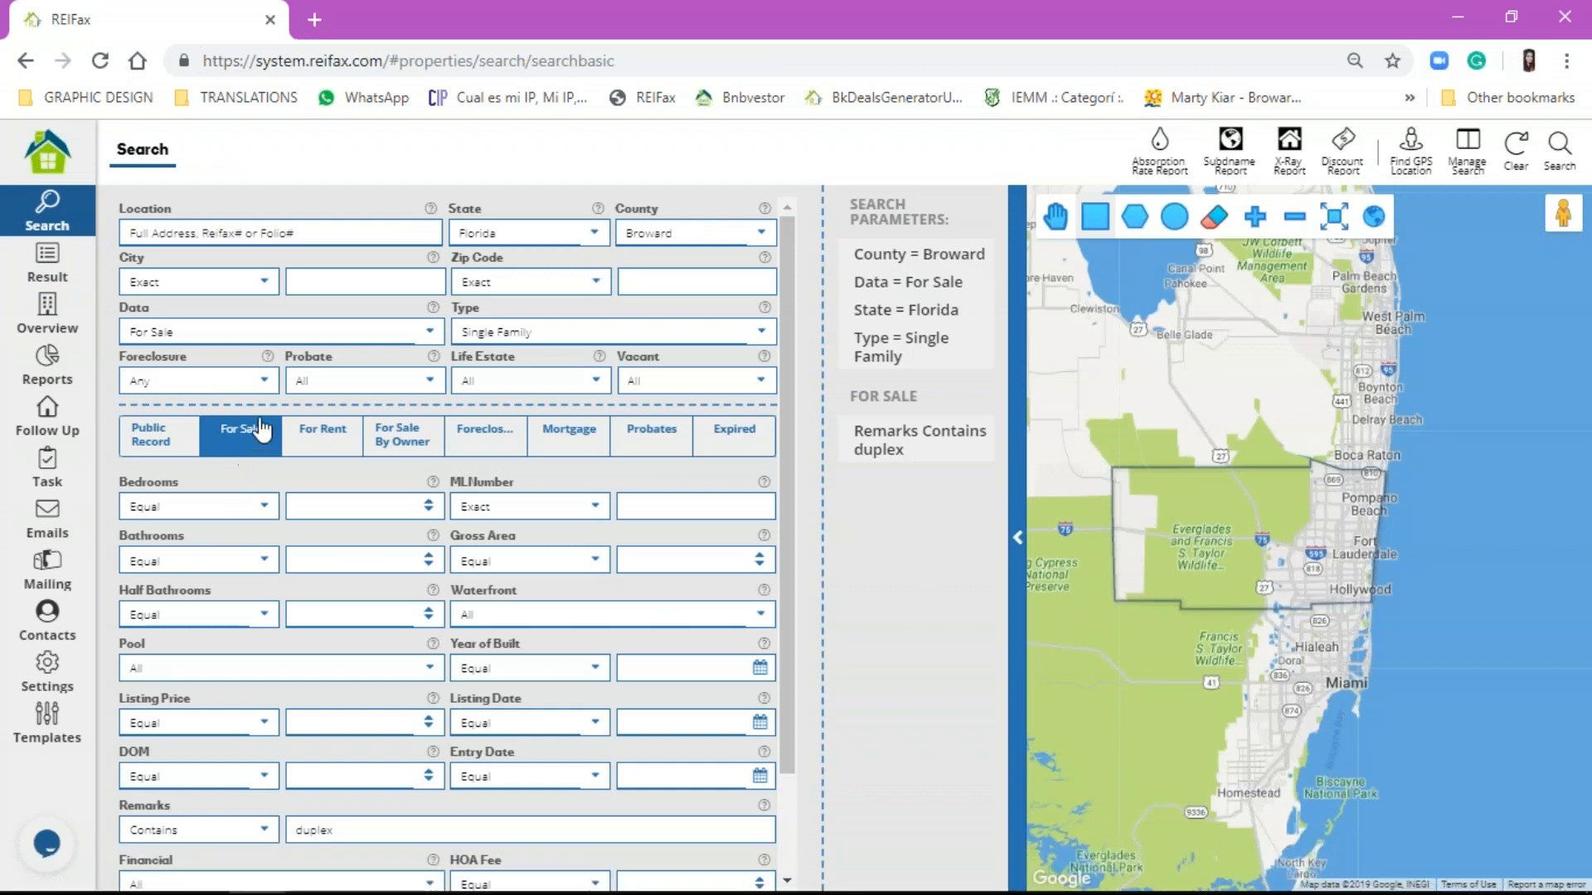
Step: Change the Remarks text from duplex to triplex and rerun the search, yielding 3 properties
double_click(377, 826)
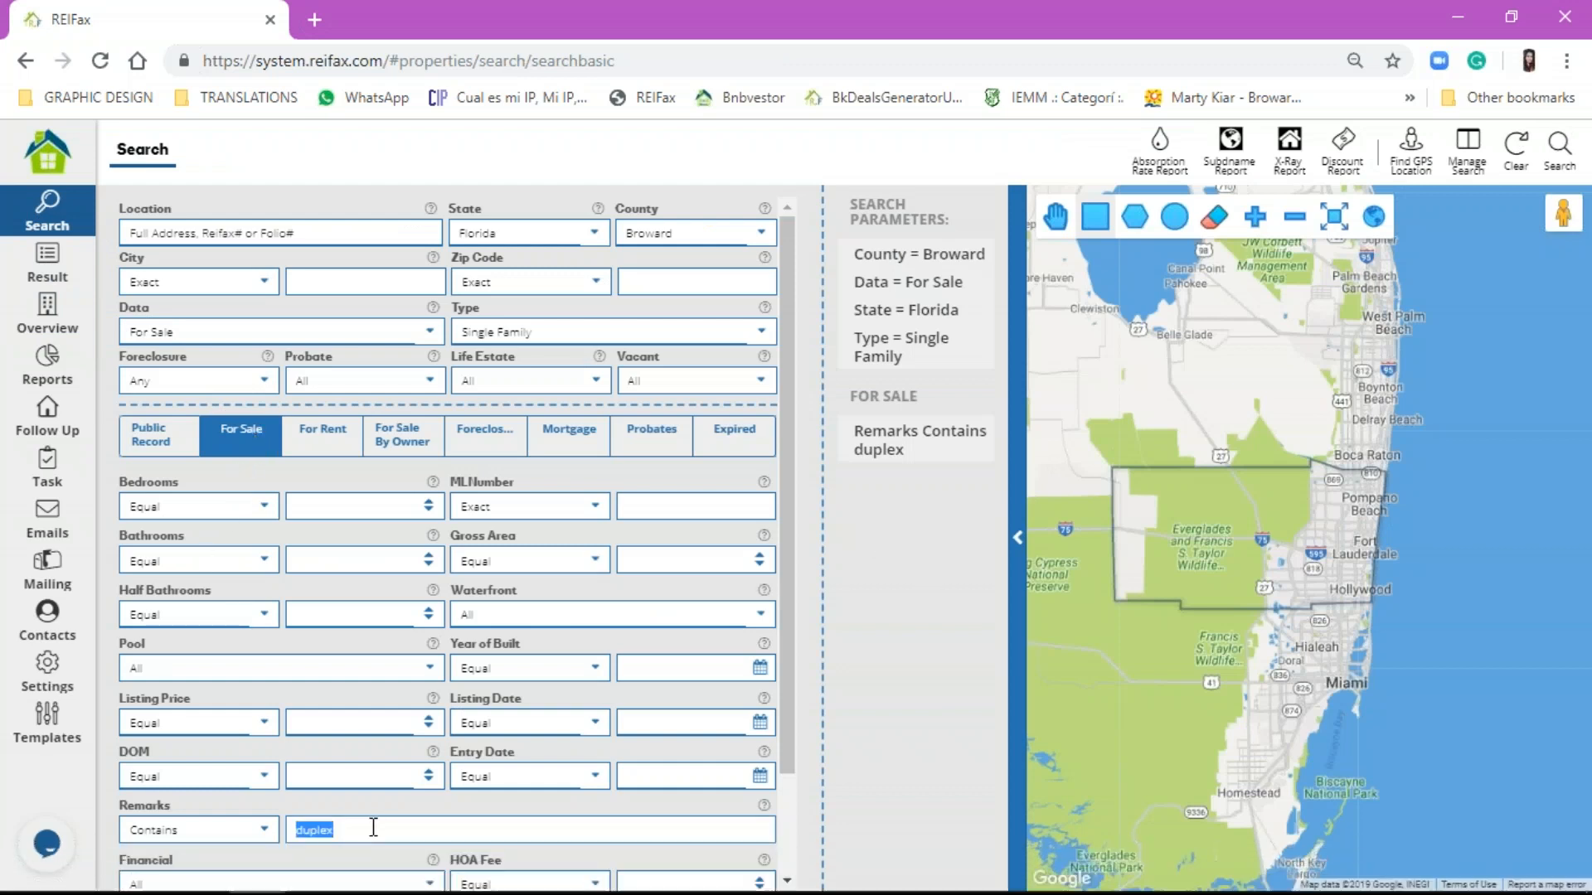
text(tri)
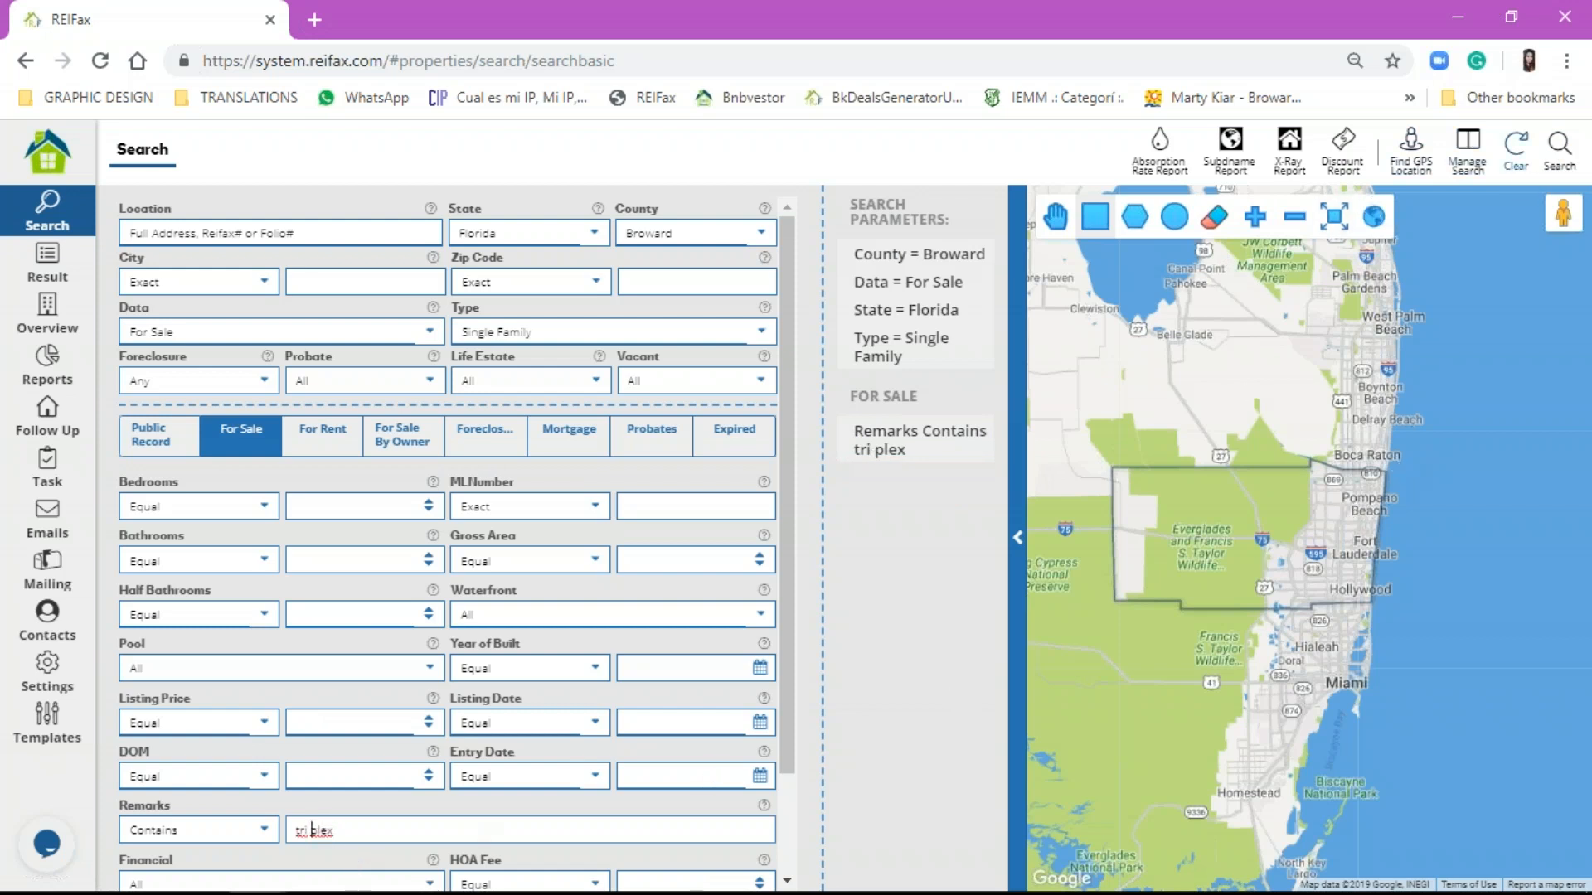
click(1558, 164)
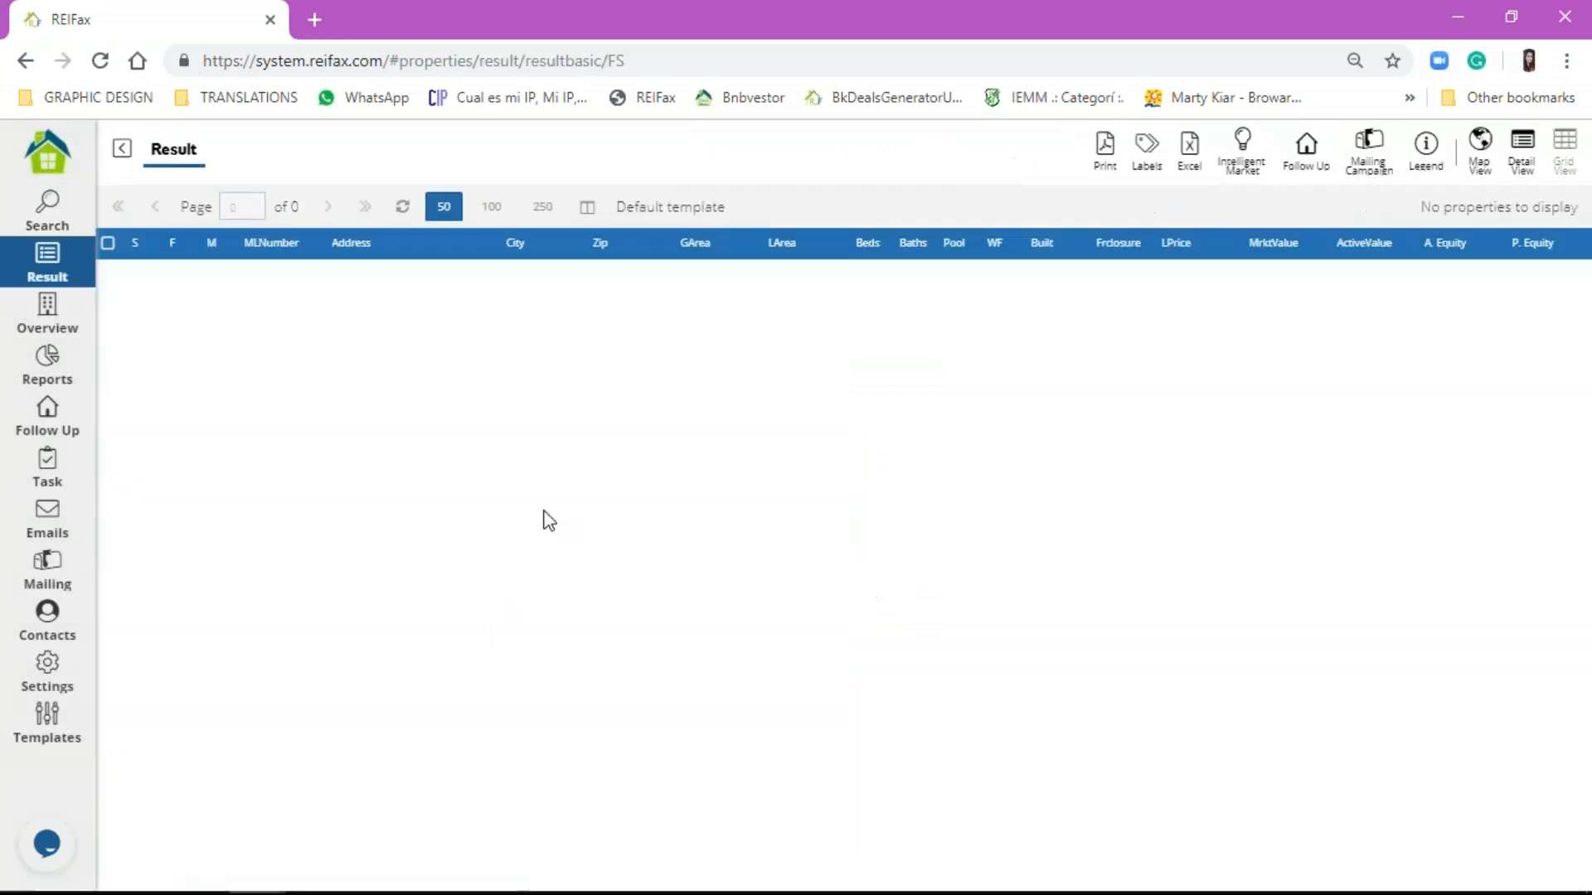
click(38, 222)
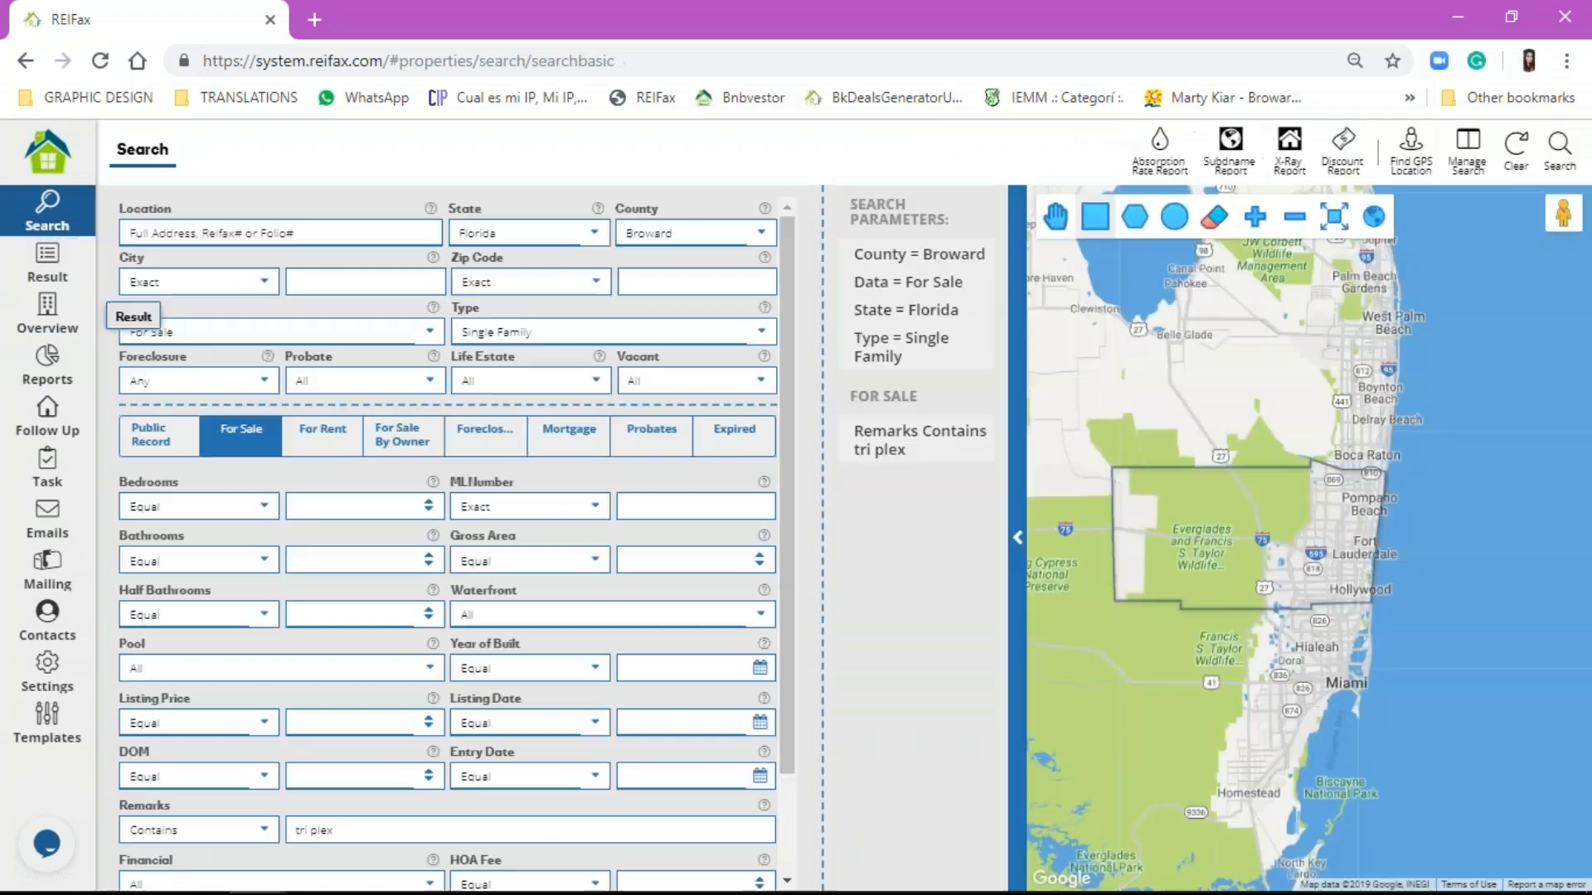
click(315, 829)
key(BackSpace)
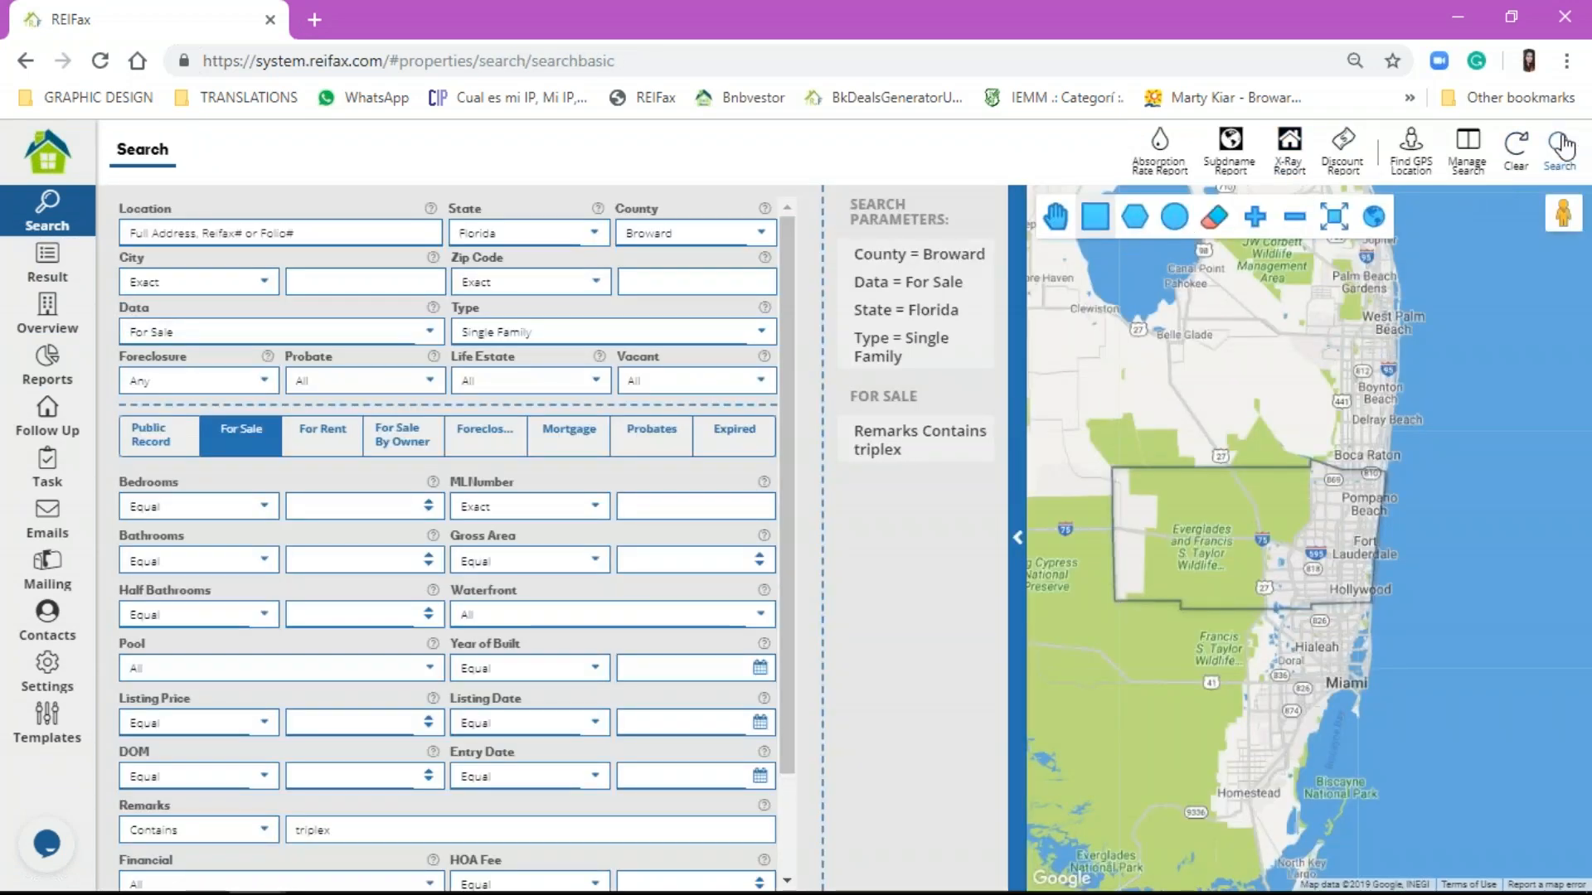
click(1559, 178)
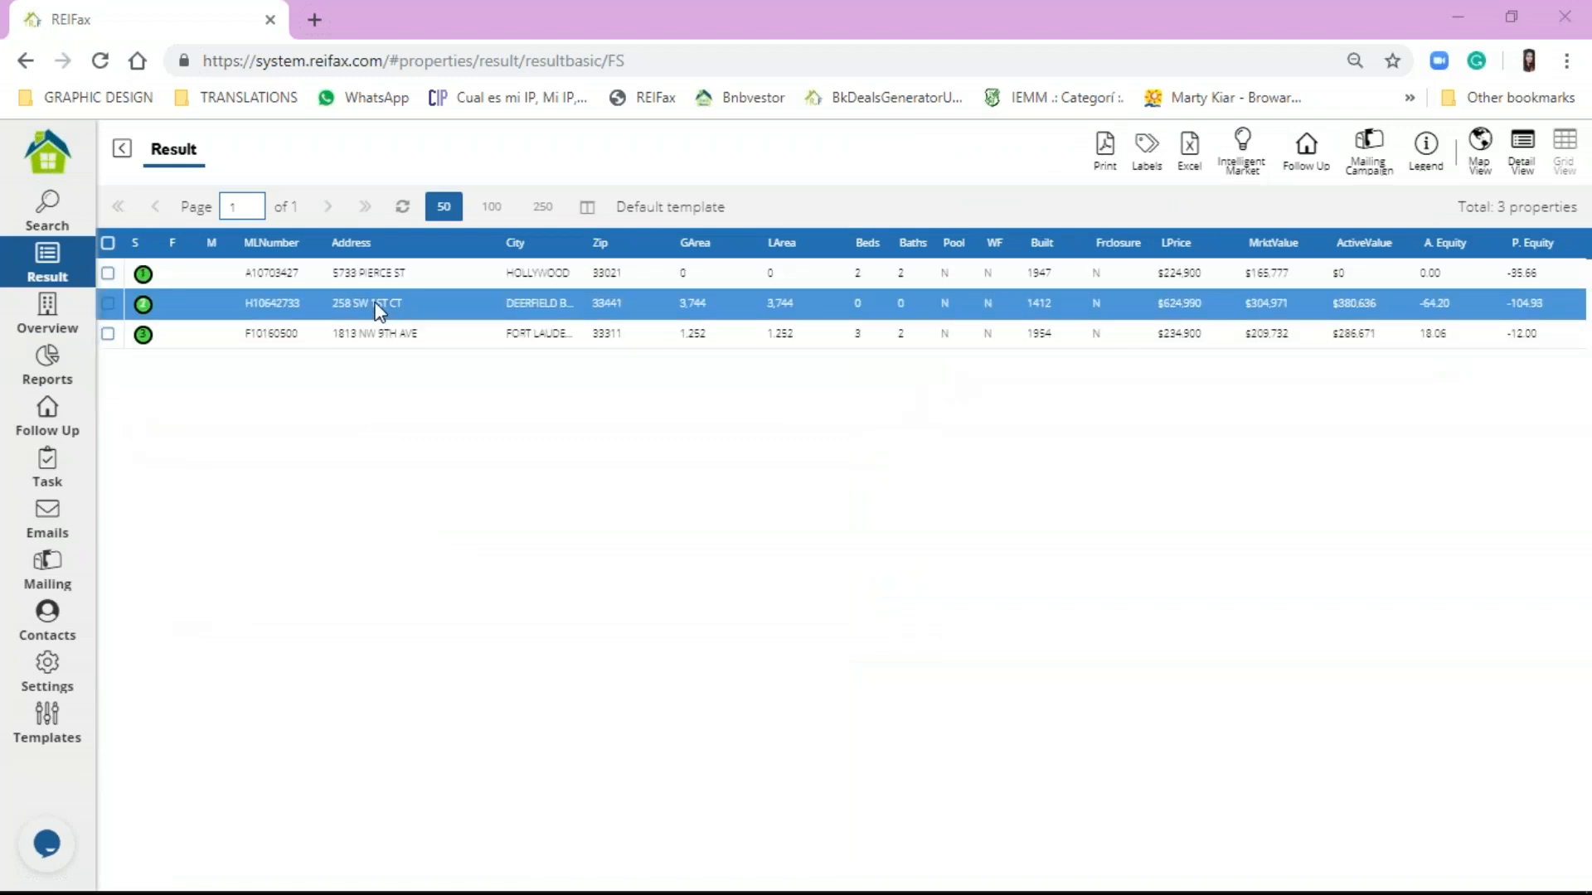
click(47, 211)
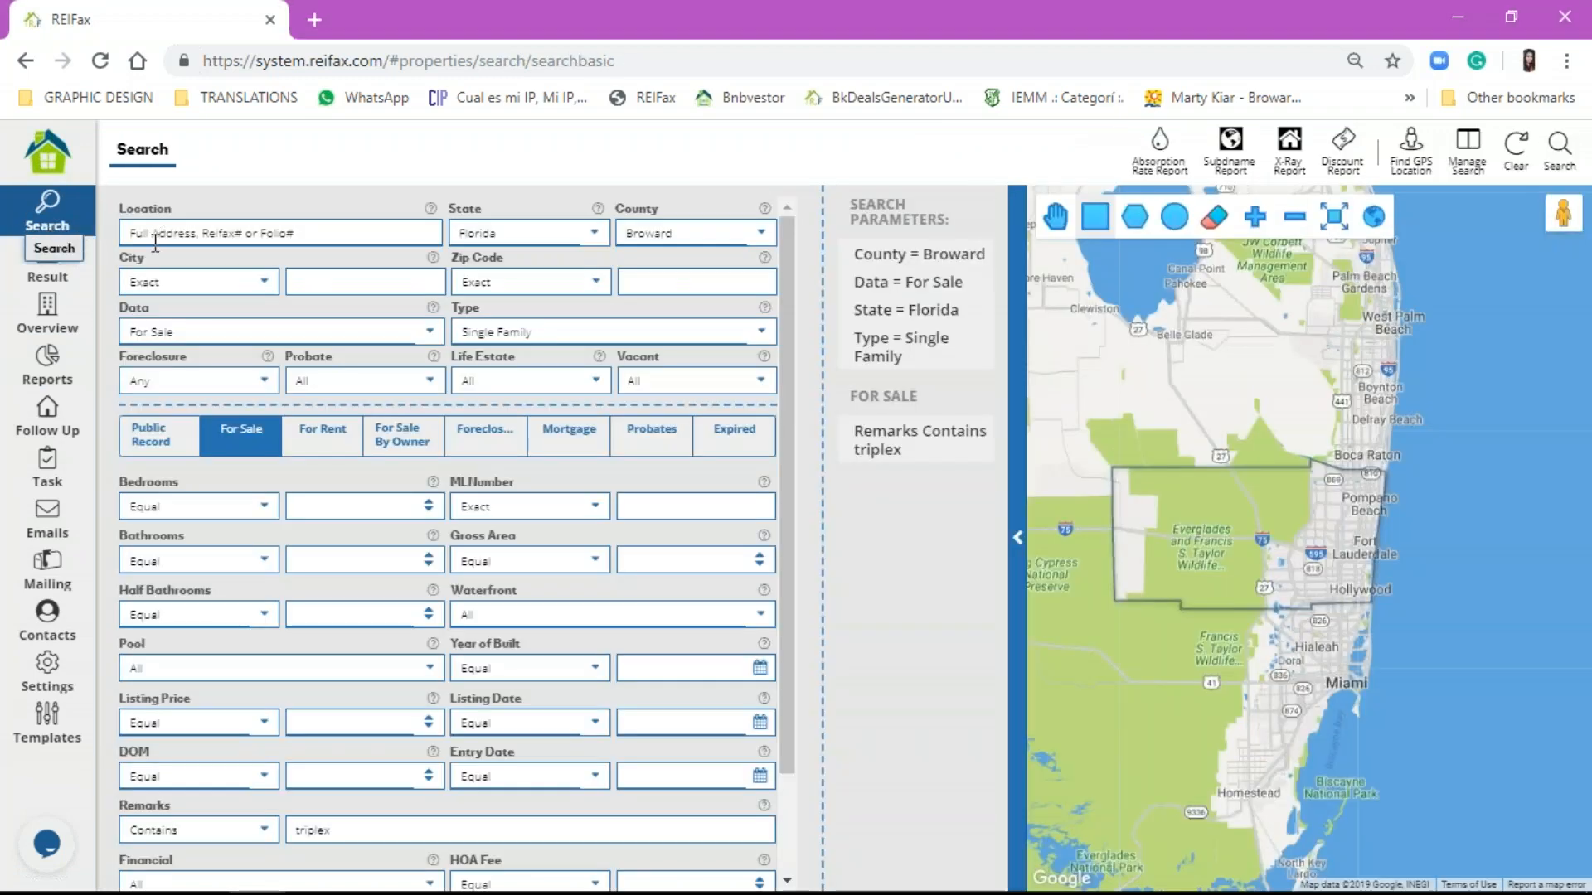
click(54, 277)
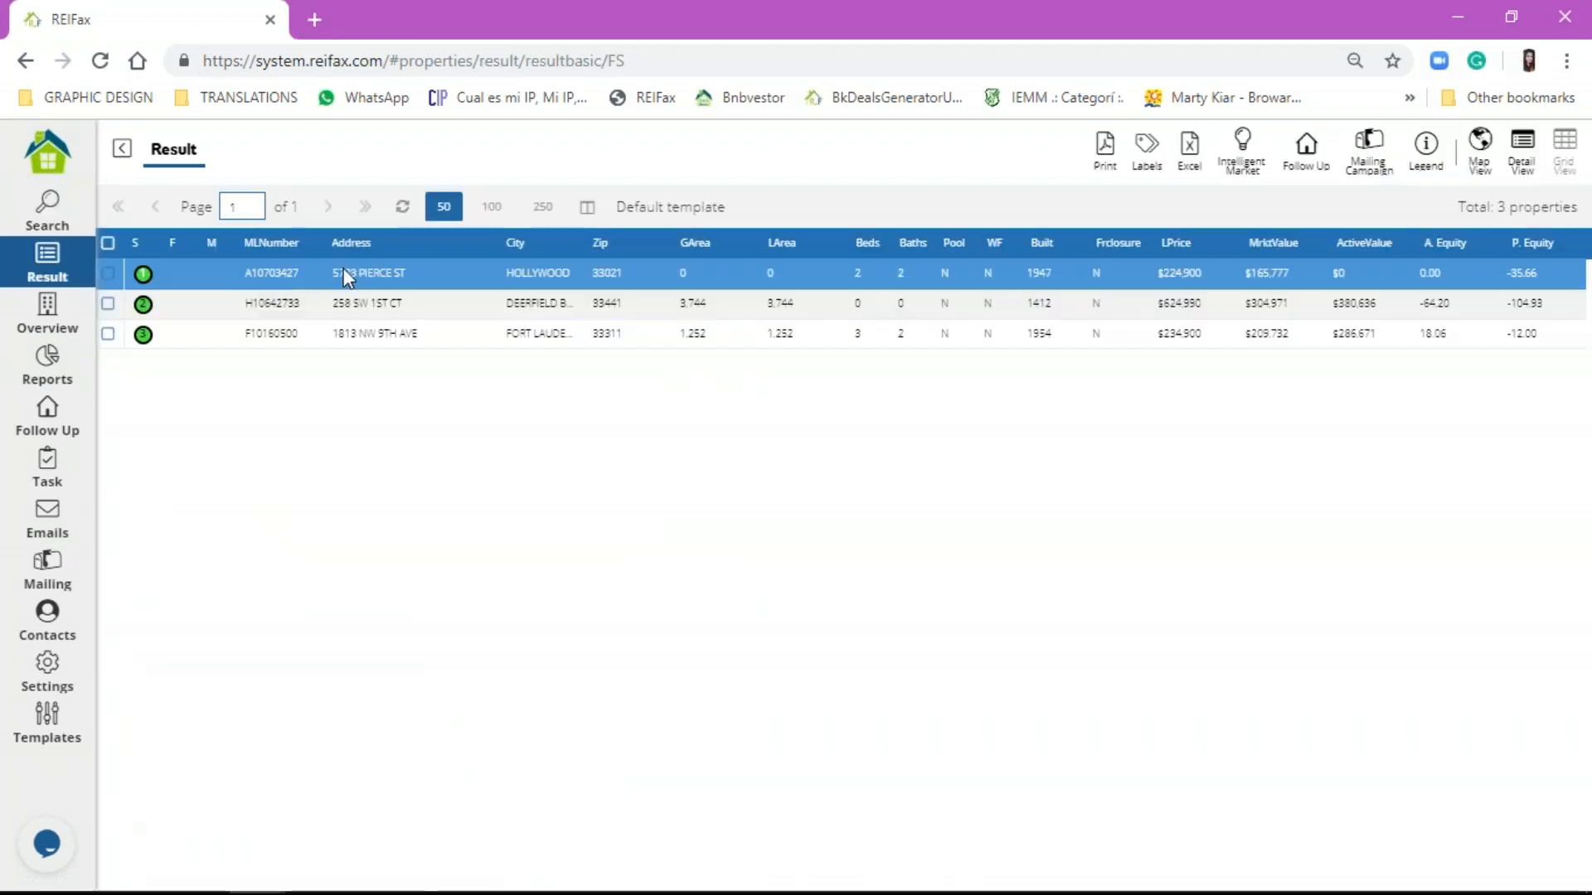
double_click(345, 273)
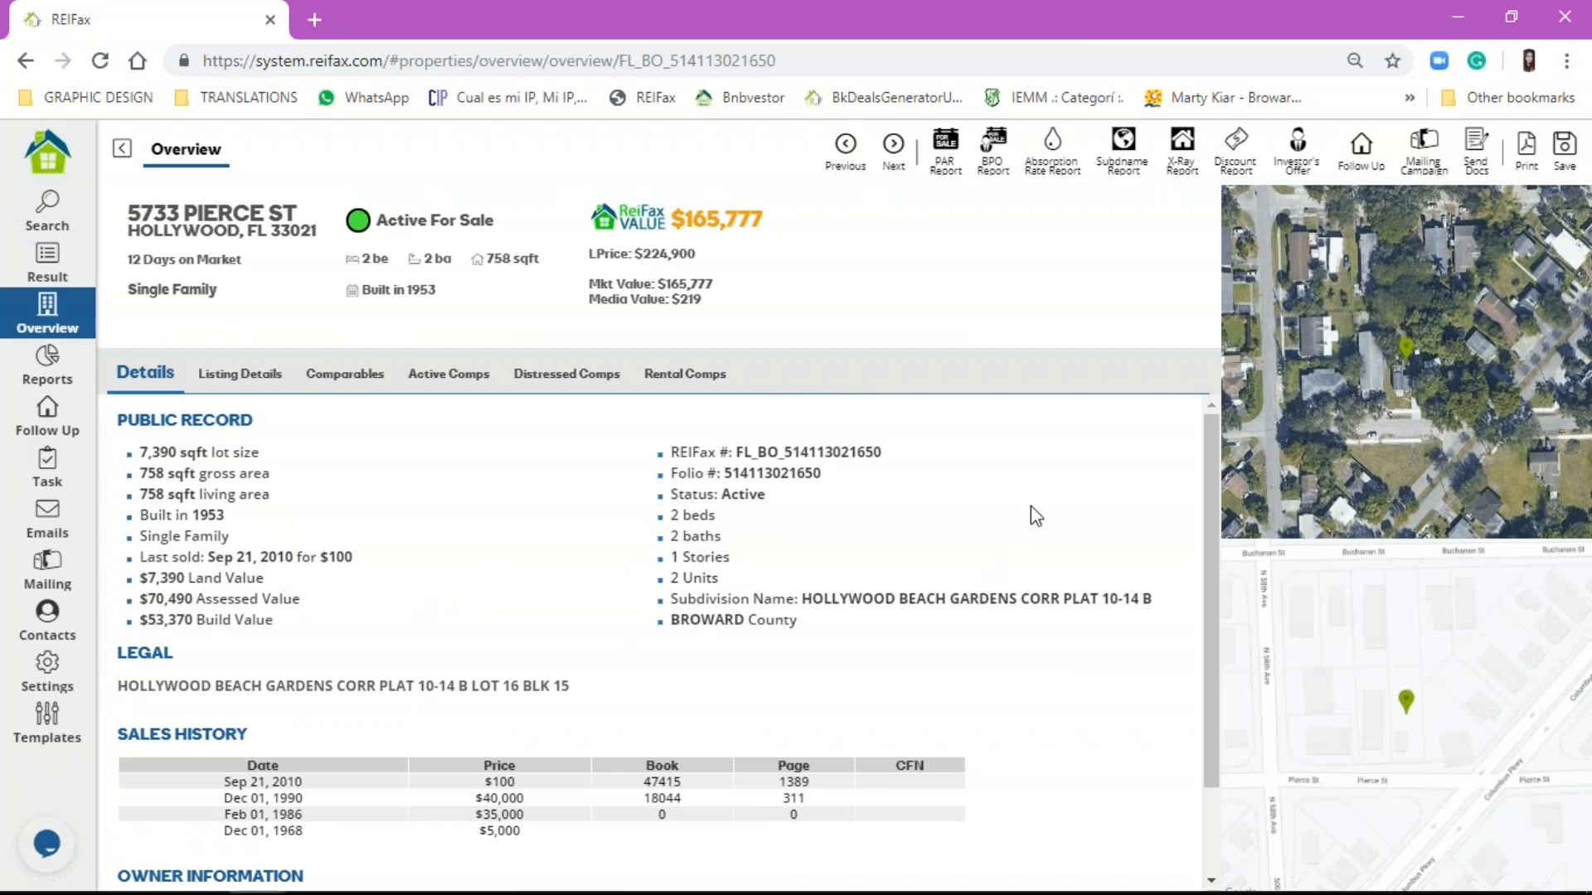
click(234, 373)
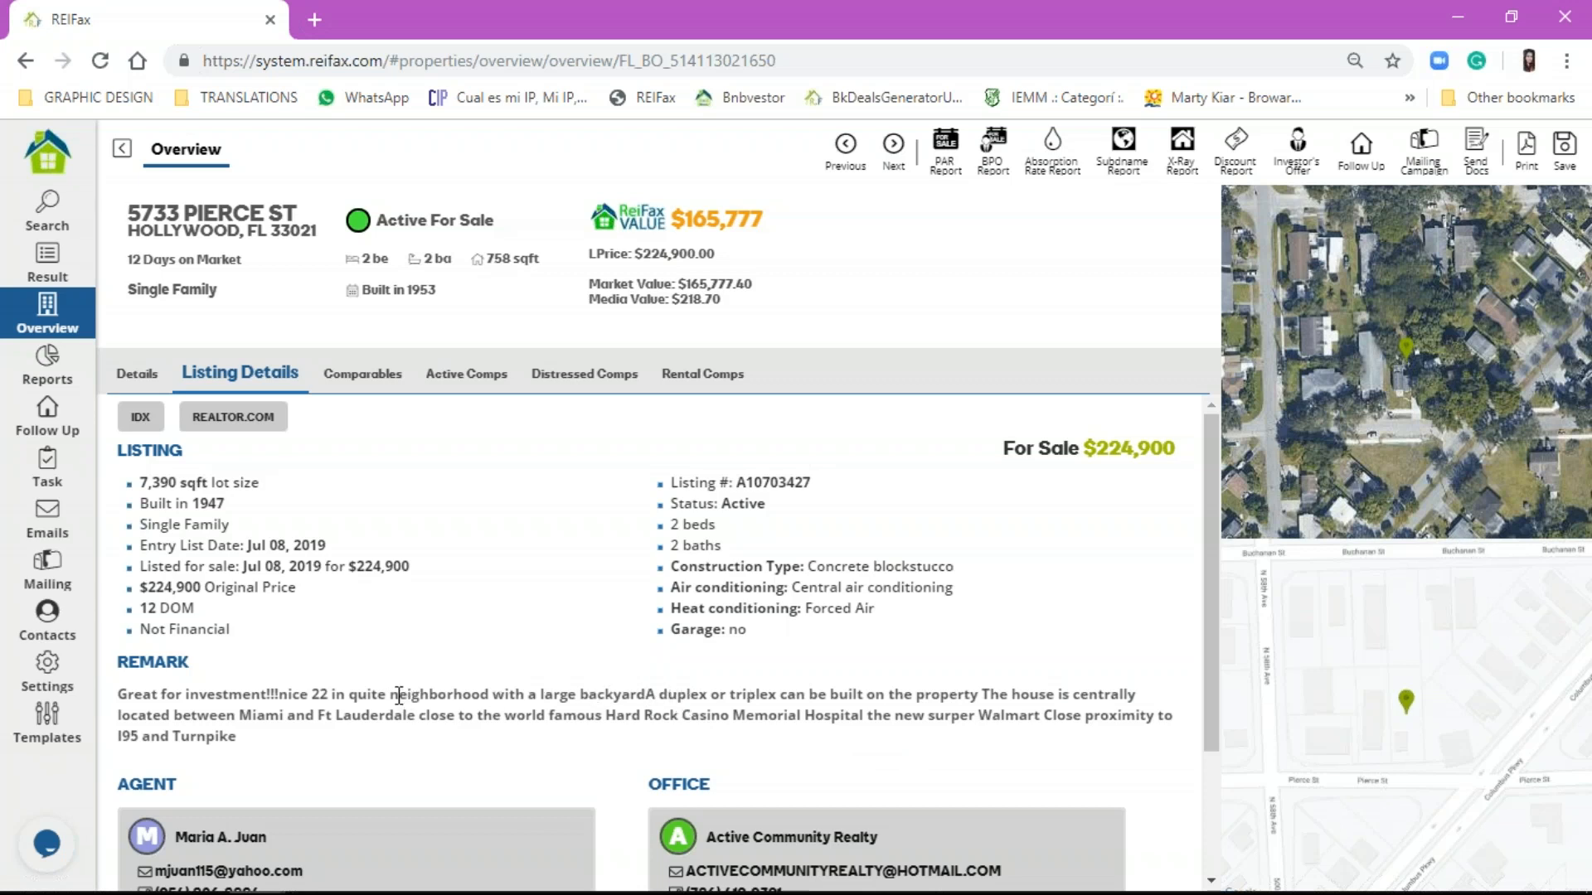
drag(391, 693, 974, 697)
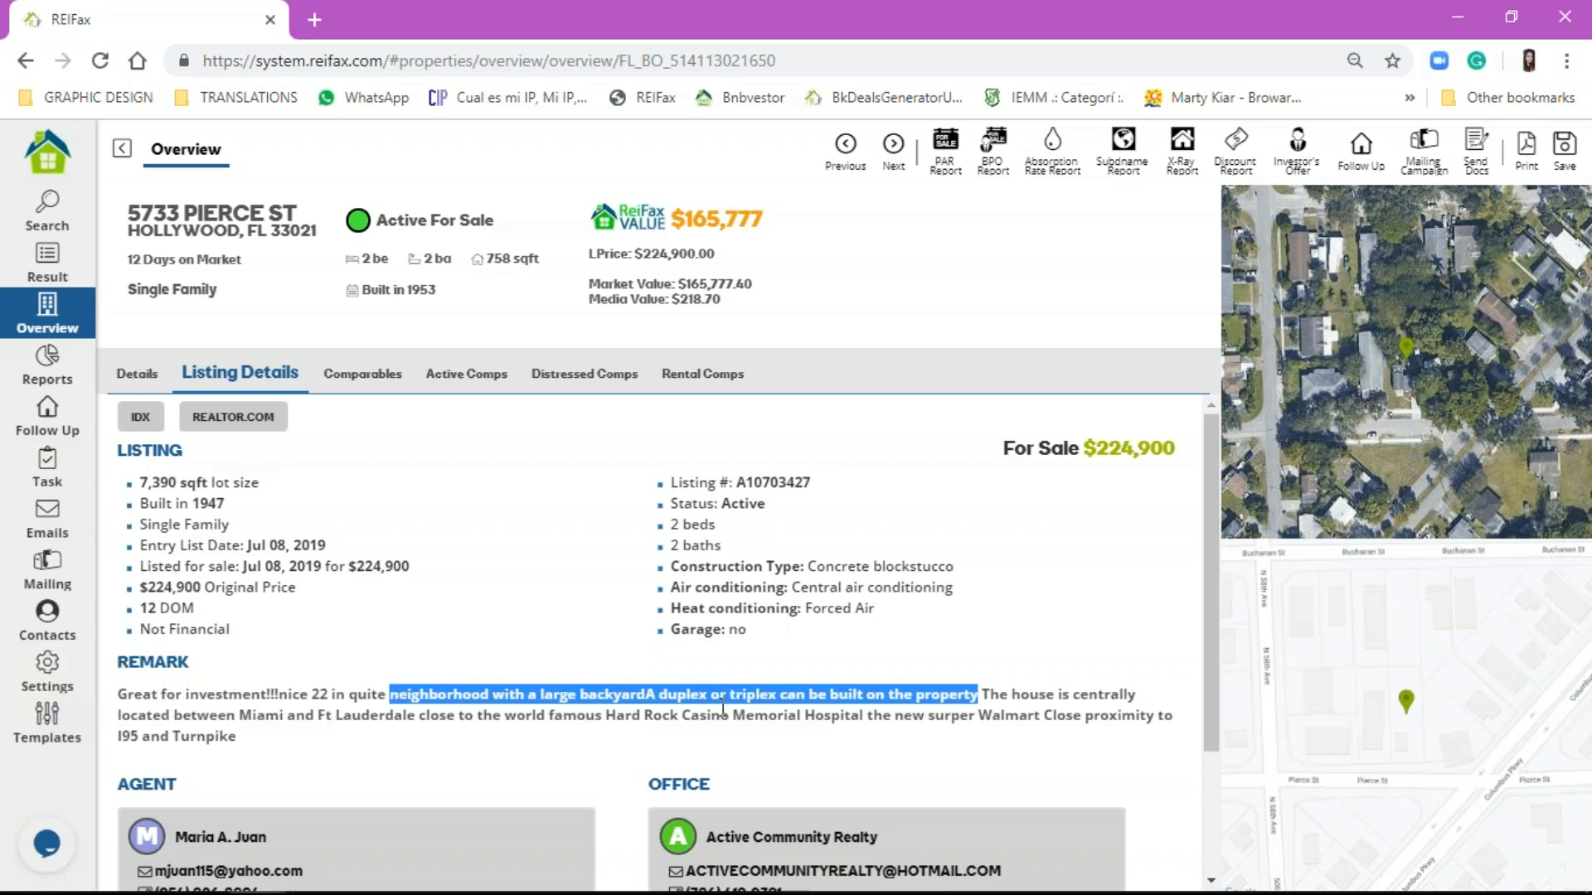
drag(656, 694, 775, 711)
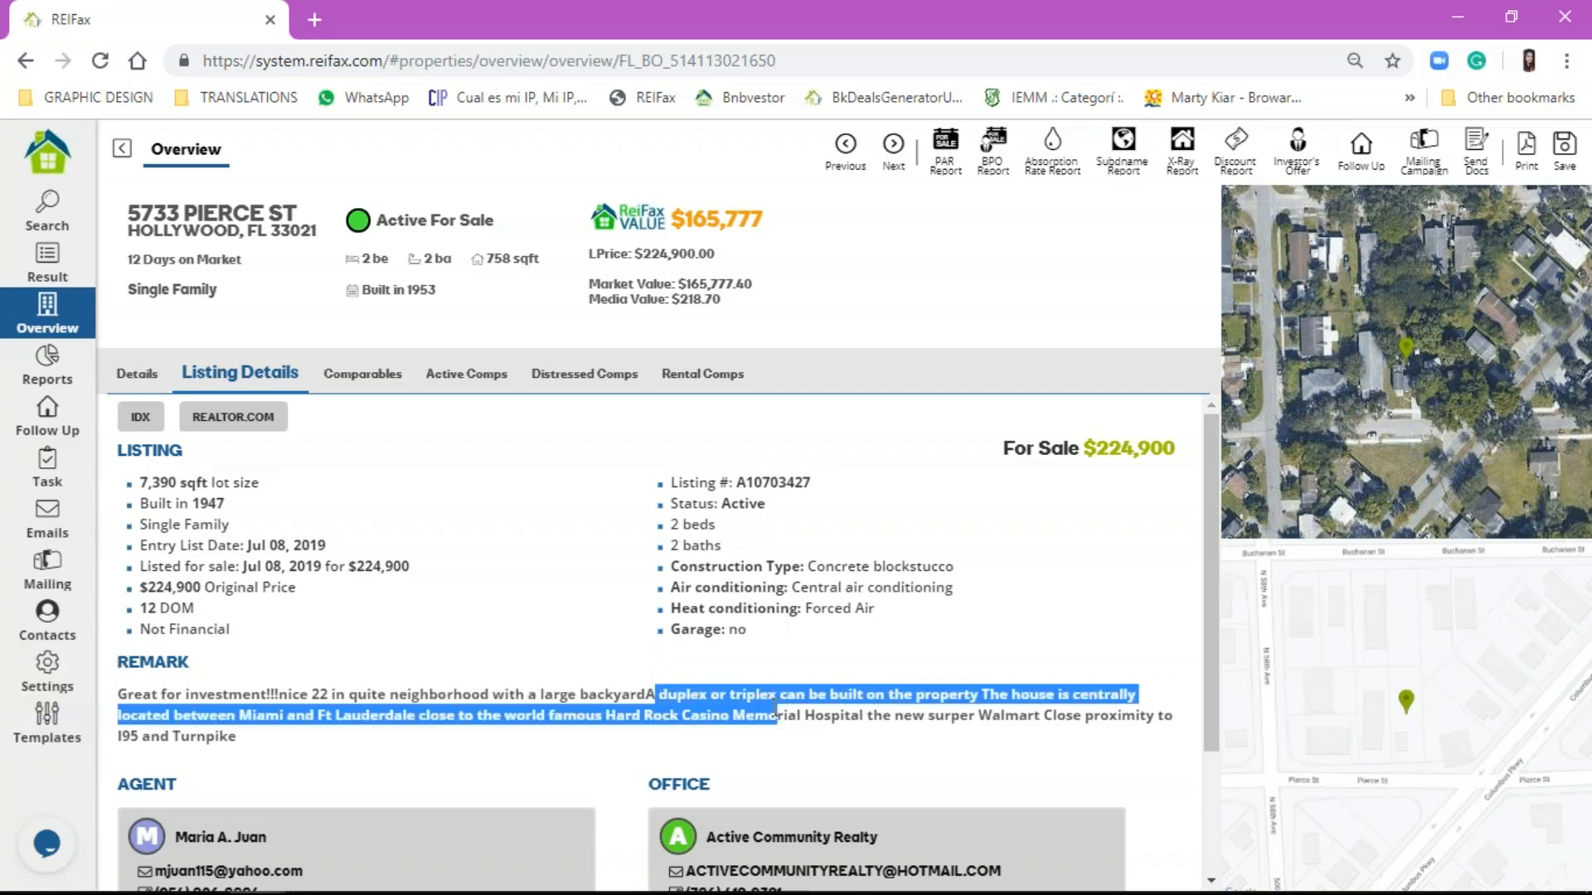
click(778, 684)
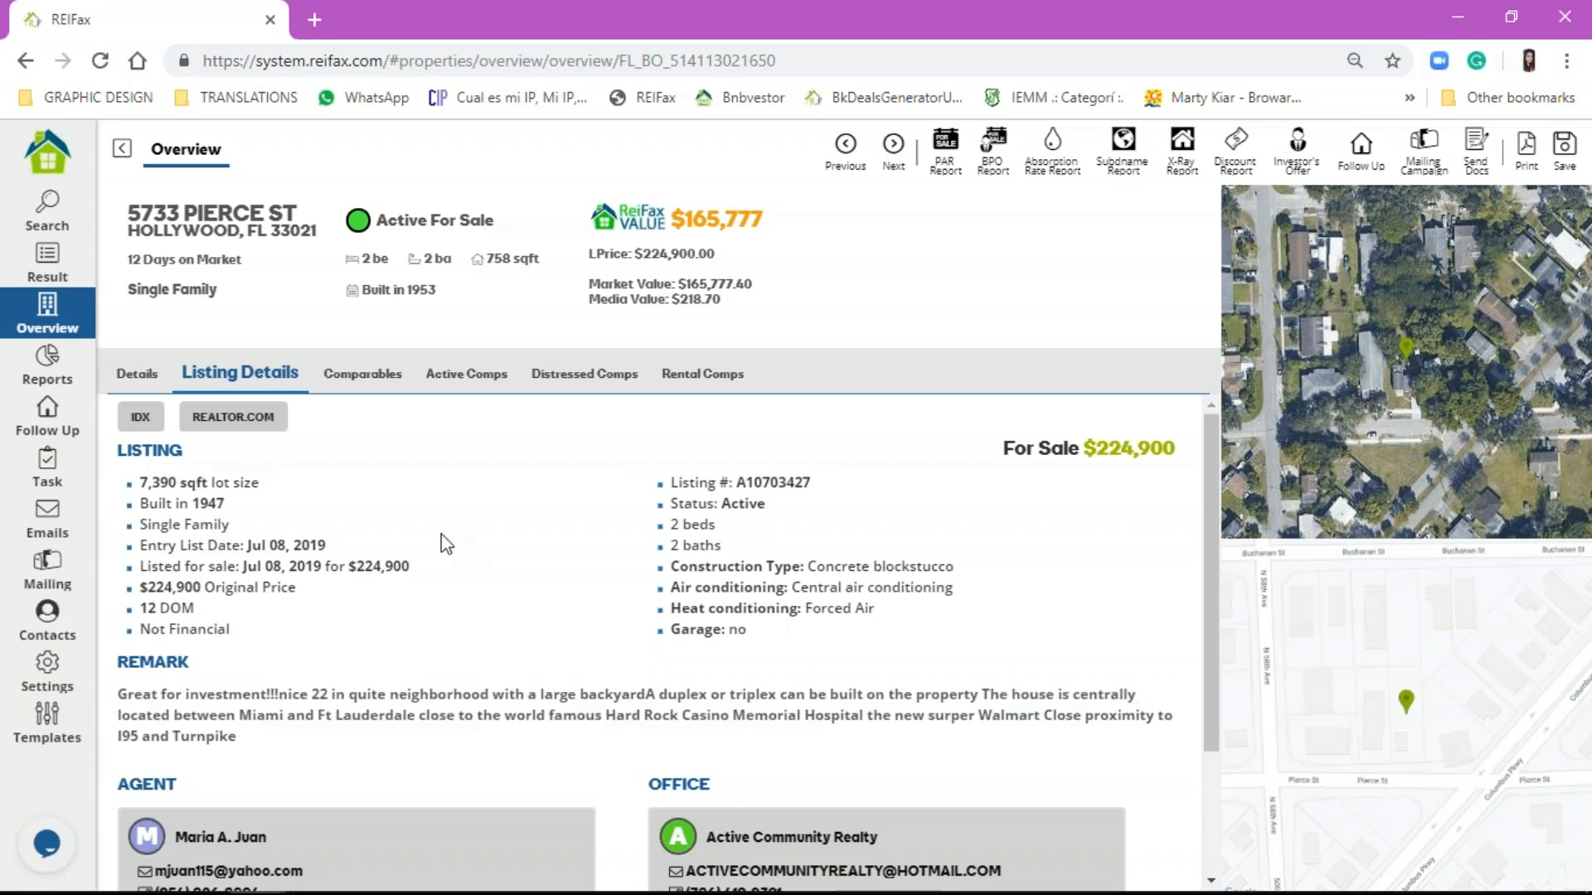
Step: Return to the search form and look through the Mortgage, Probate and Expired criteria tabs
click(18, 217)
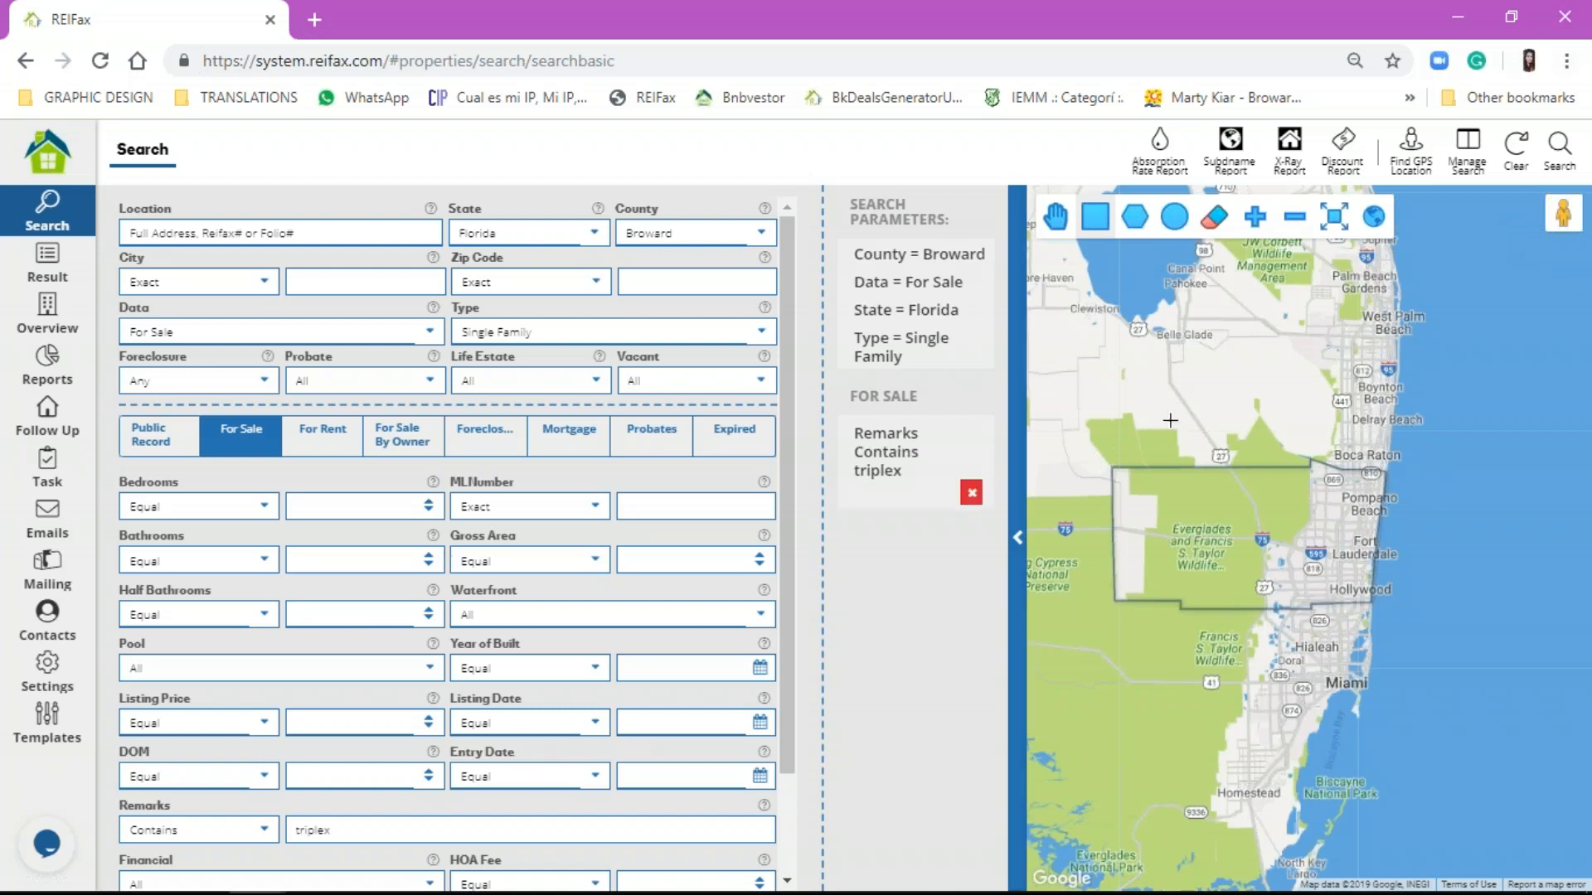
click(1573, 246)
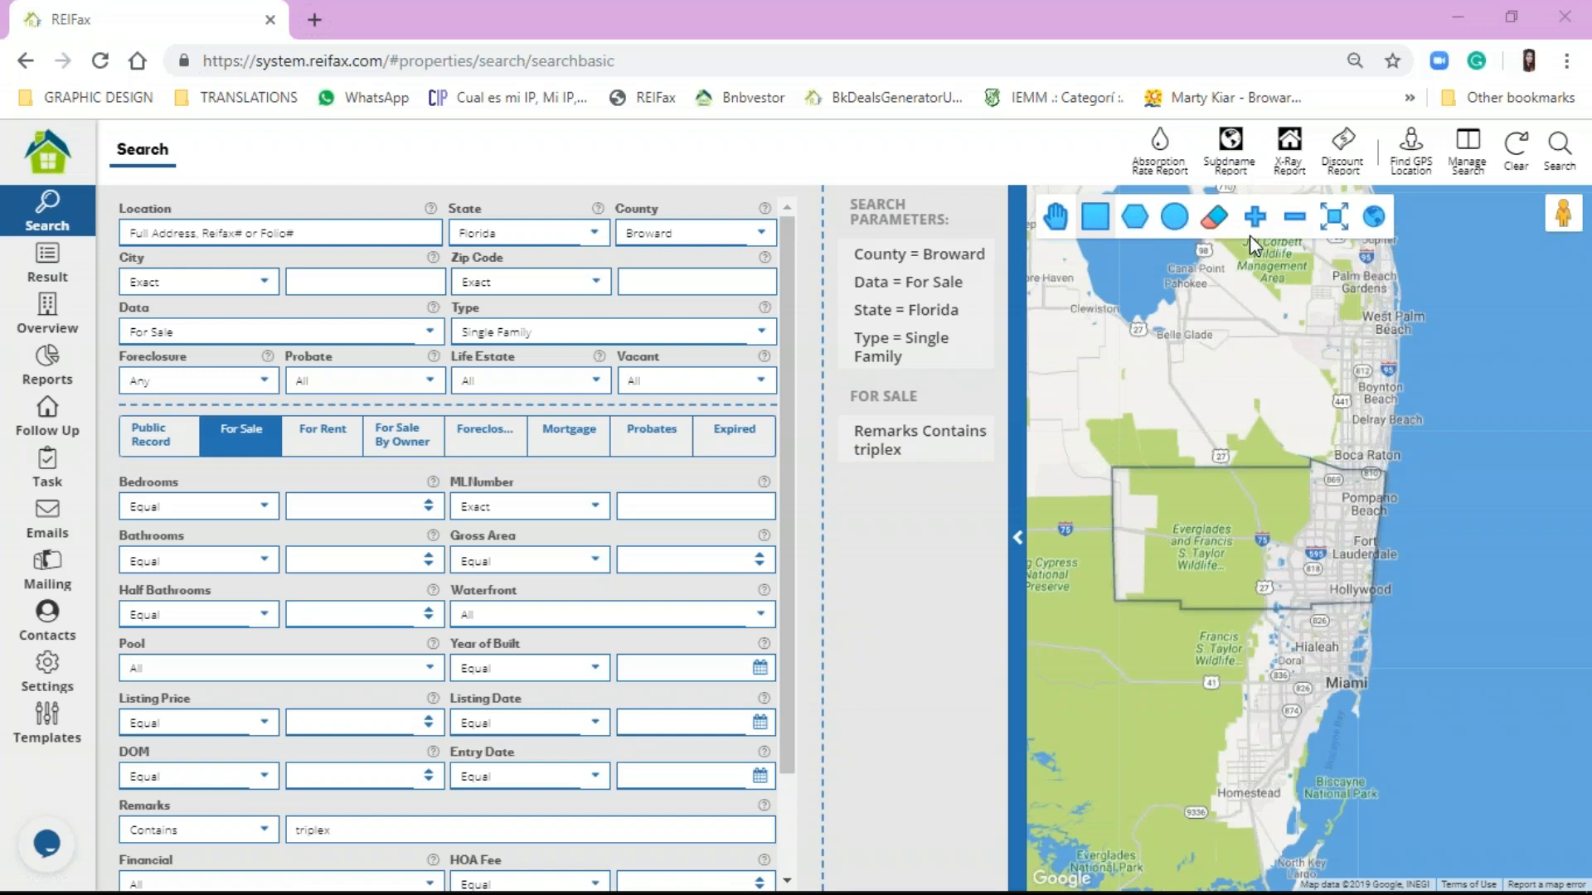
click(562, 446)
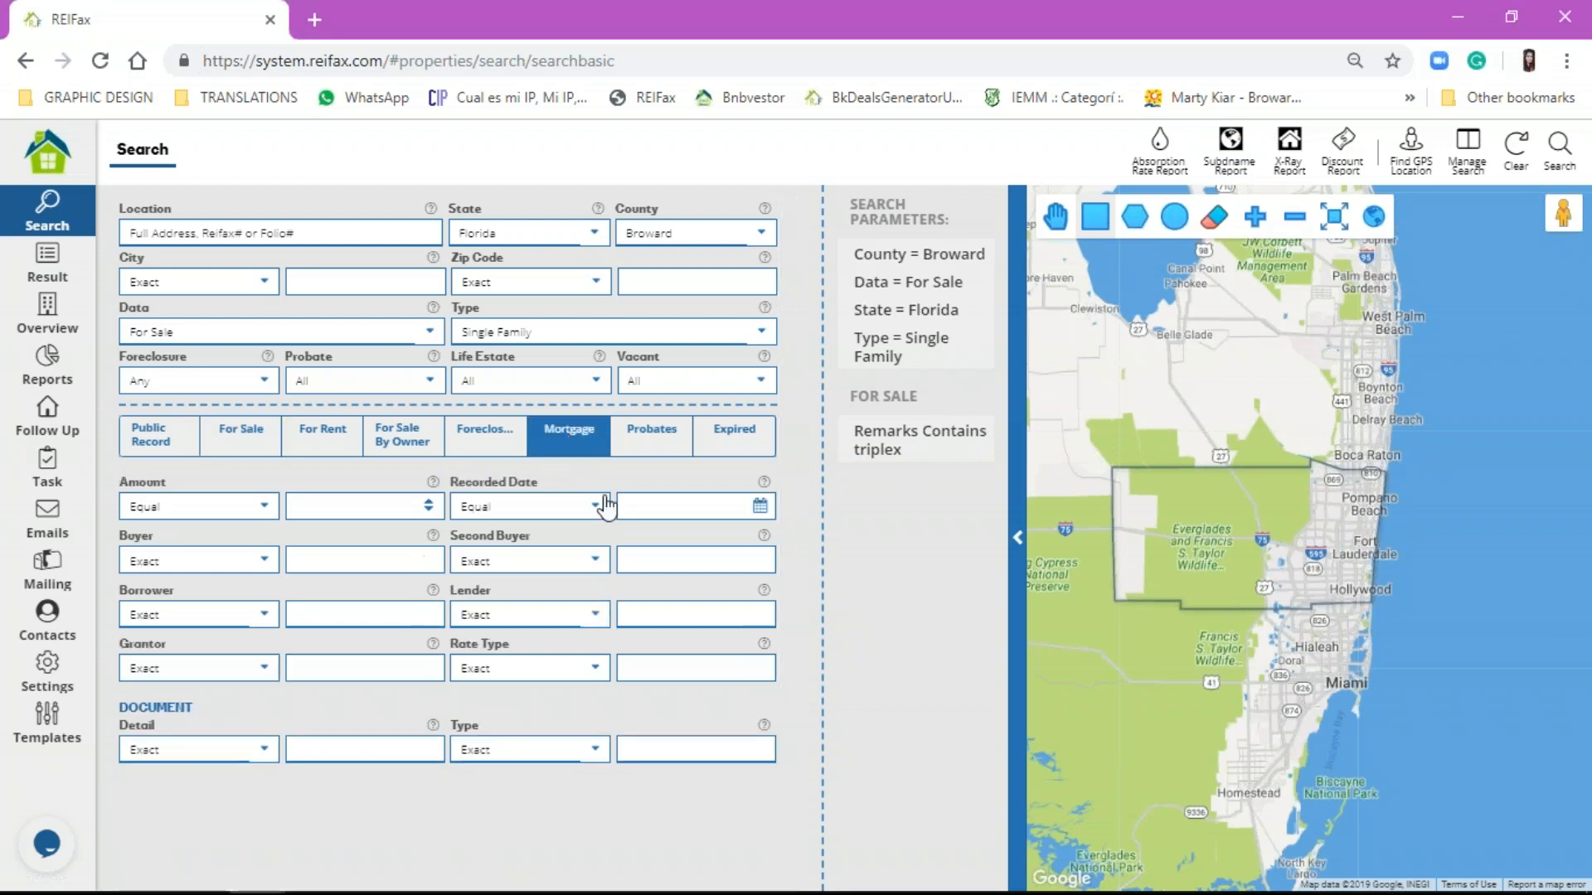
click(652, 446)
click(732, 446)
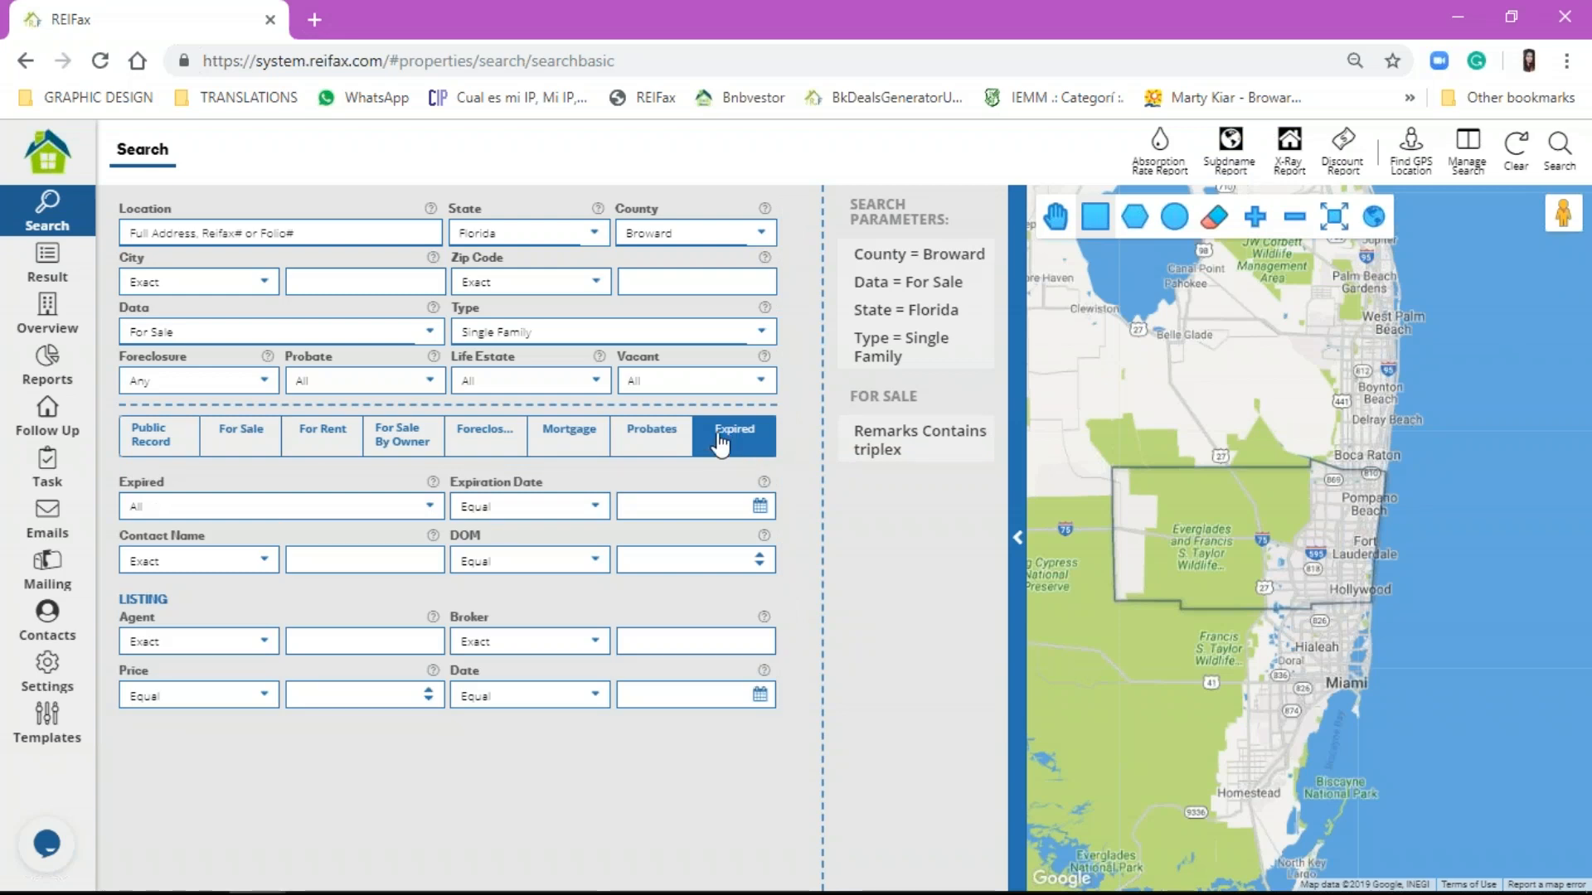
Step: Cycle through the Foreclosure, Mortgage and Probate criteria, then switch the map to rectangle drawing
click(670, 446)
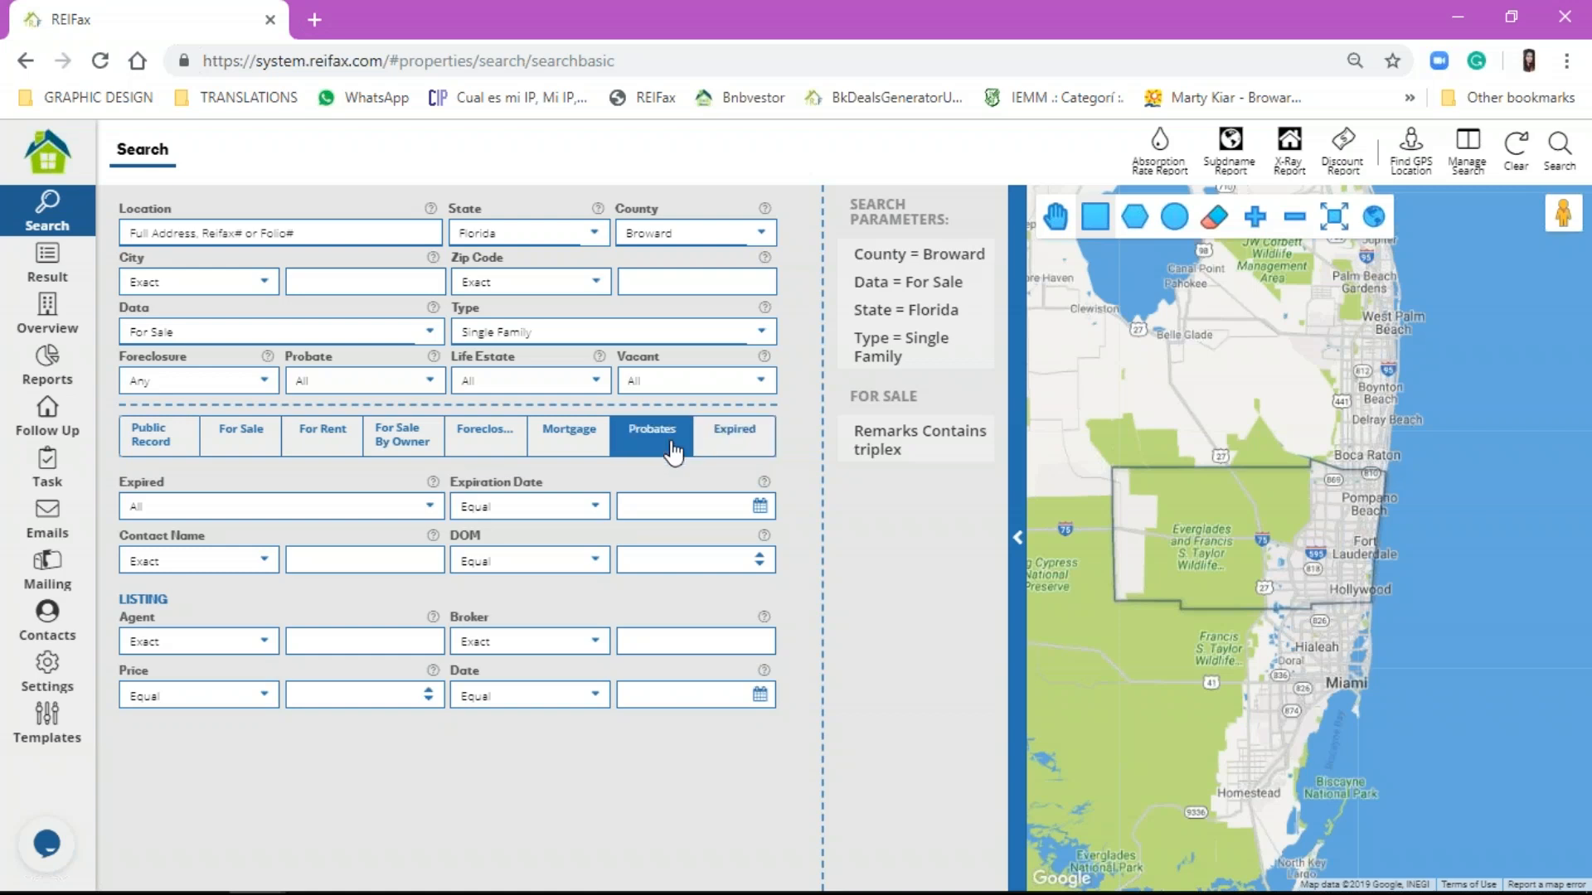
click(491, 433)
click(551, 449)
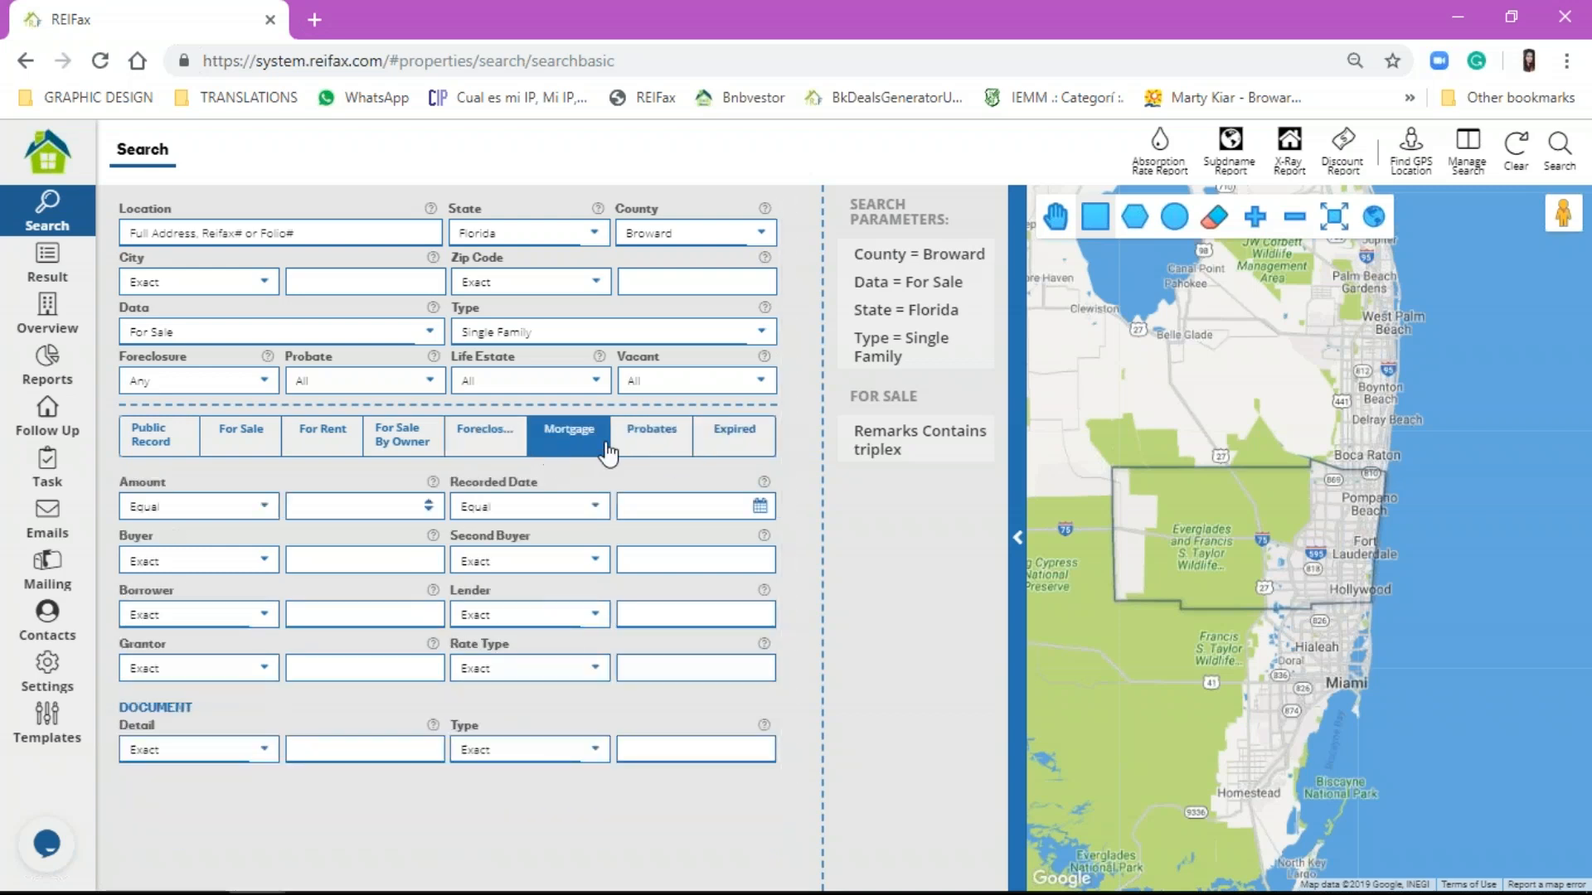
click(654, 449)
click(1579, 534)
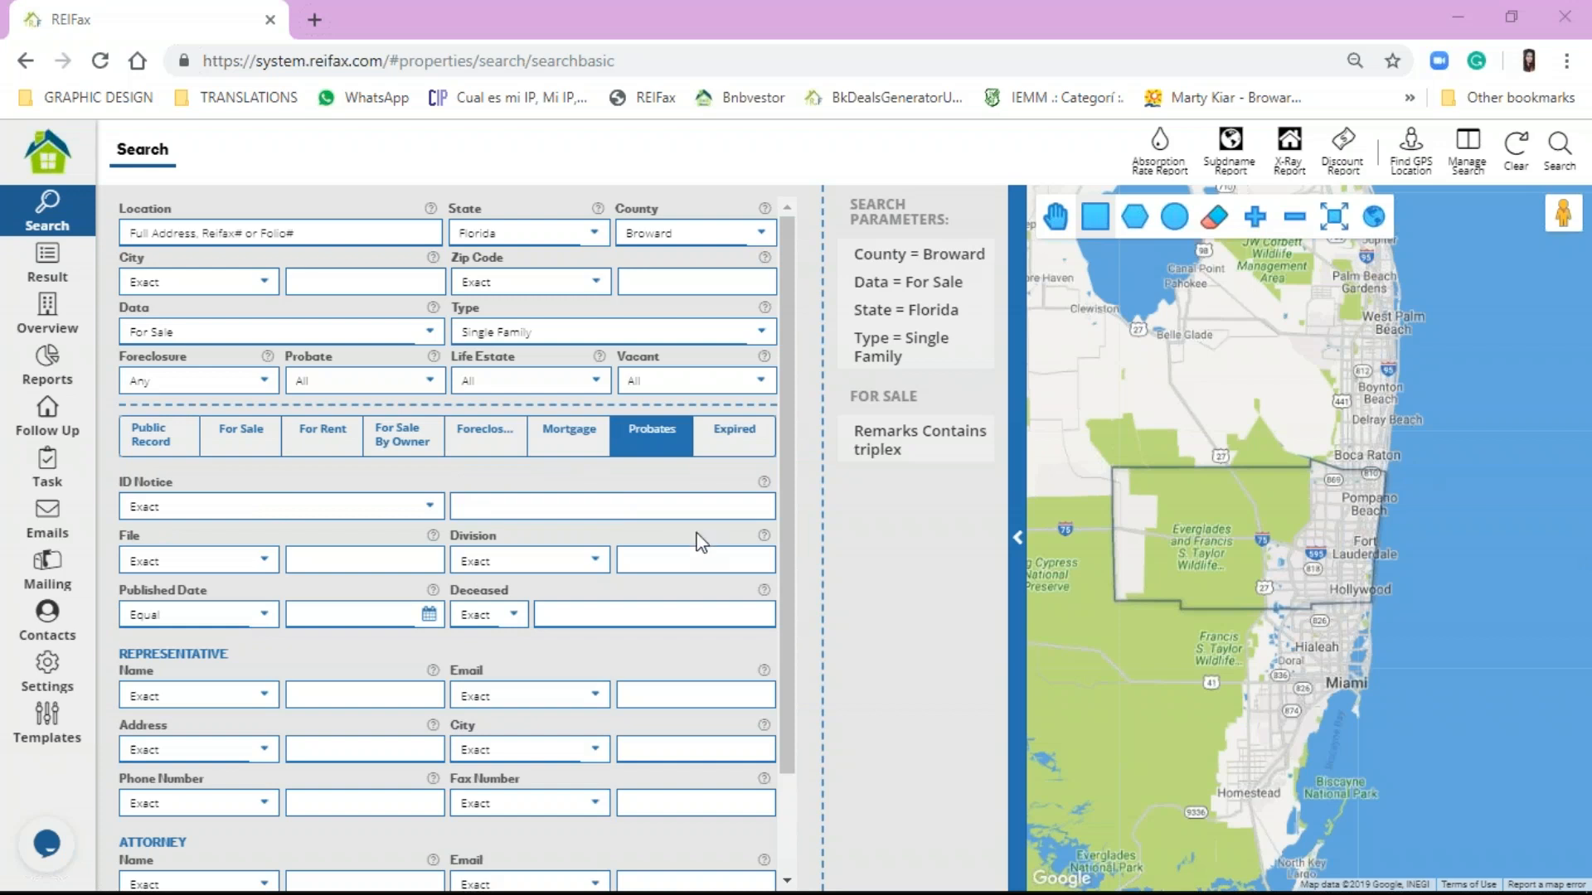
click(1095, 218)
Step: Clear all search criteria and browse the list of saved searches
click(1517, 150)
click(1516, 149)
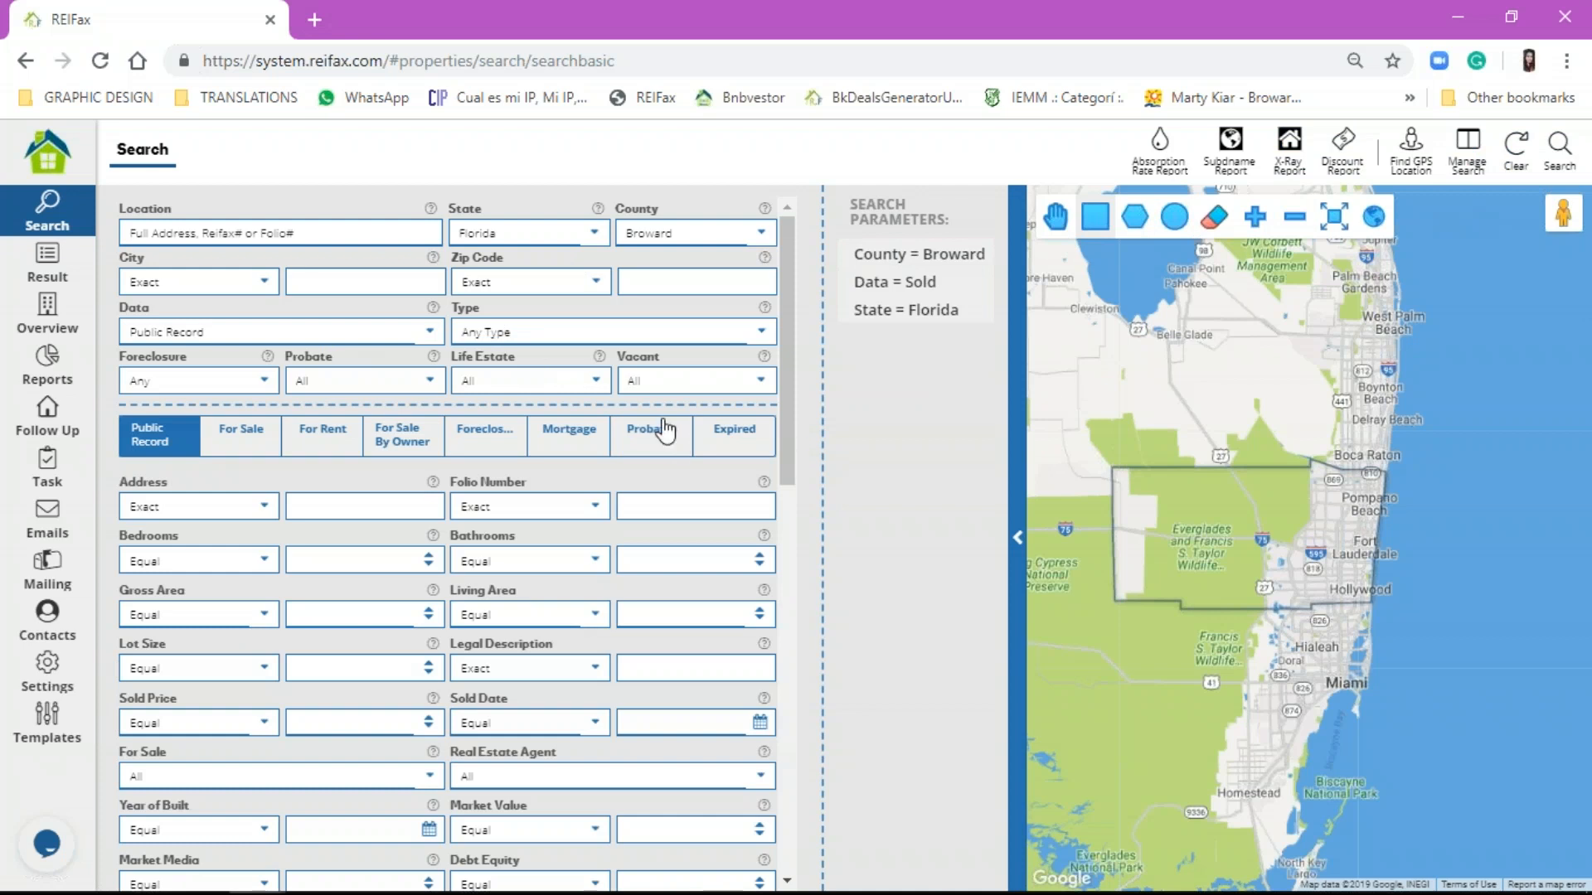
click(1467, 166)
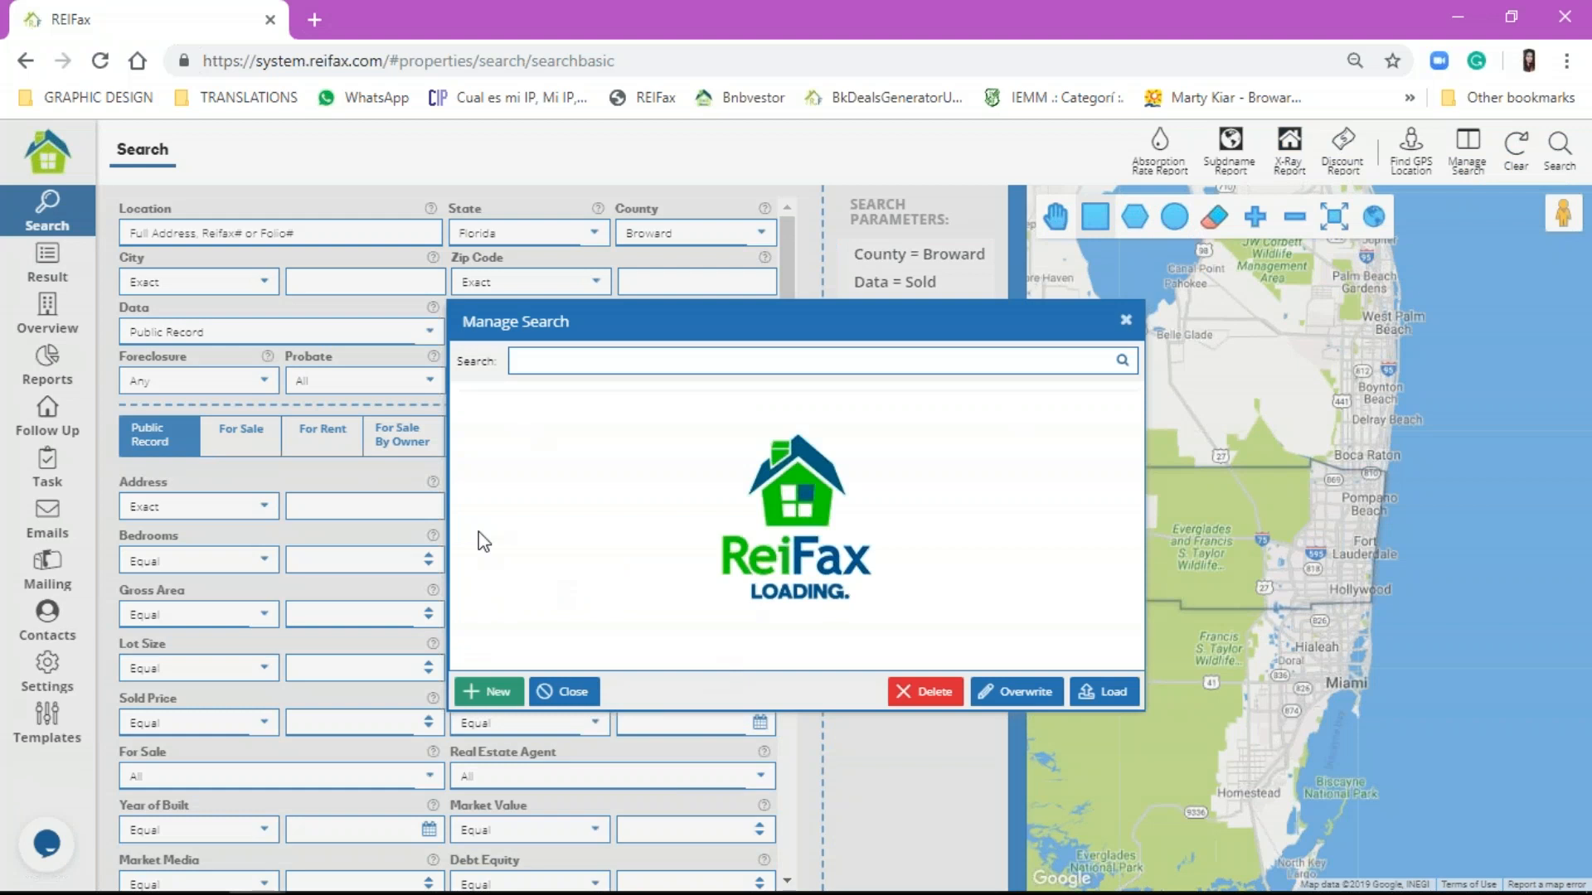
scroll(650, 498, down, 10)
scroll(779, 528, down, 10)
scroll(778, 528, up, 5)
scroll(779, 528, up, 3)
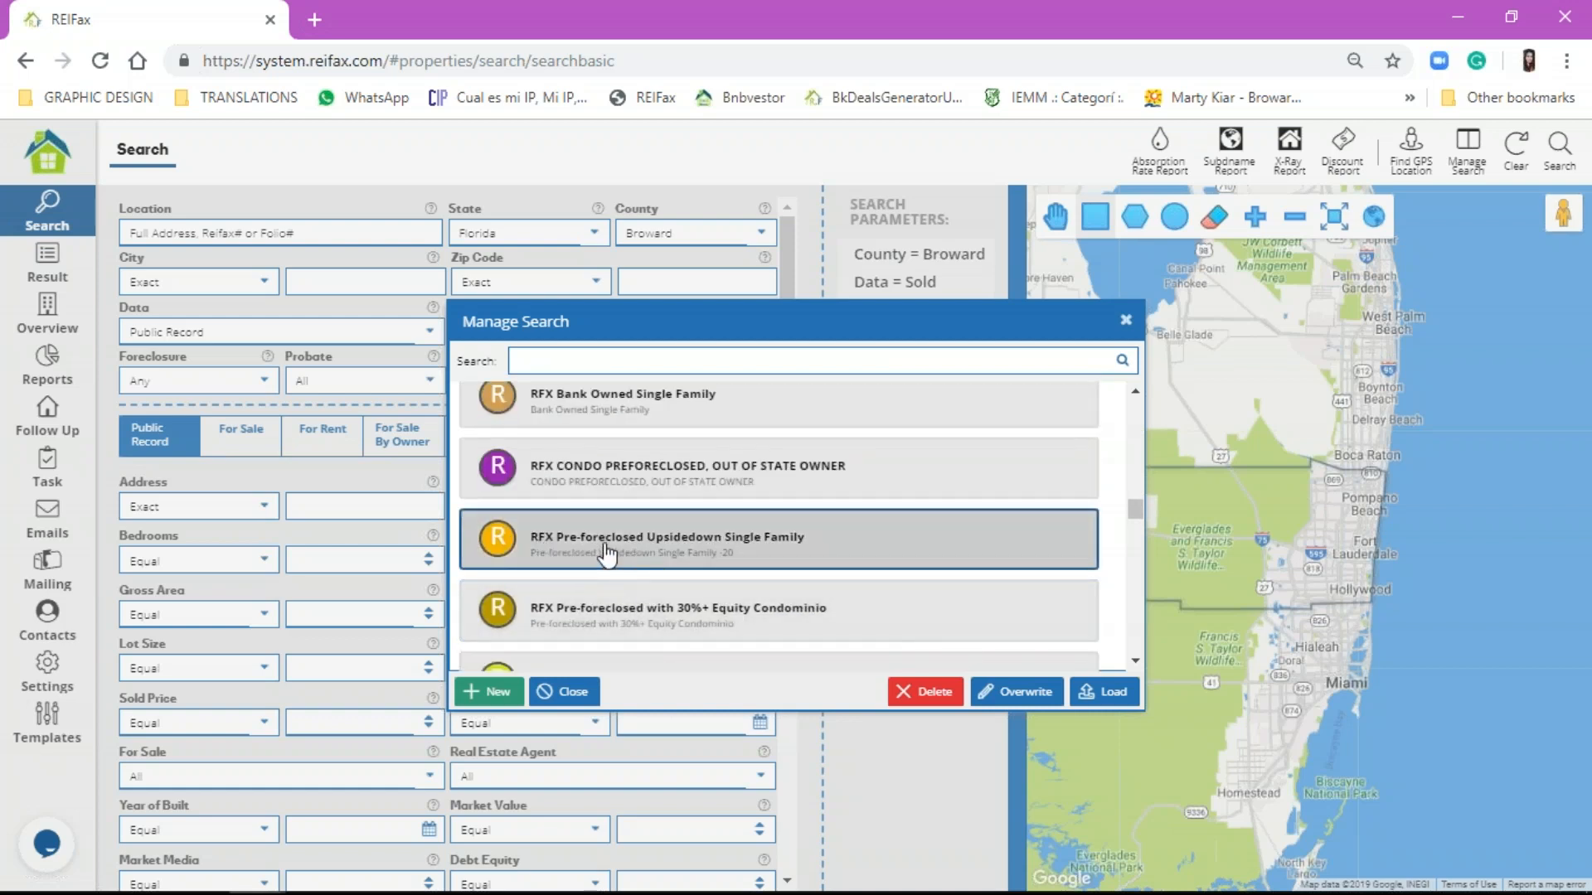
scroll(663, 554, up, 1)
scroll(675, 554, down, 1)
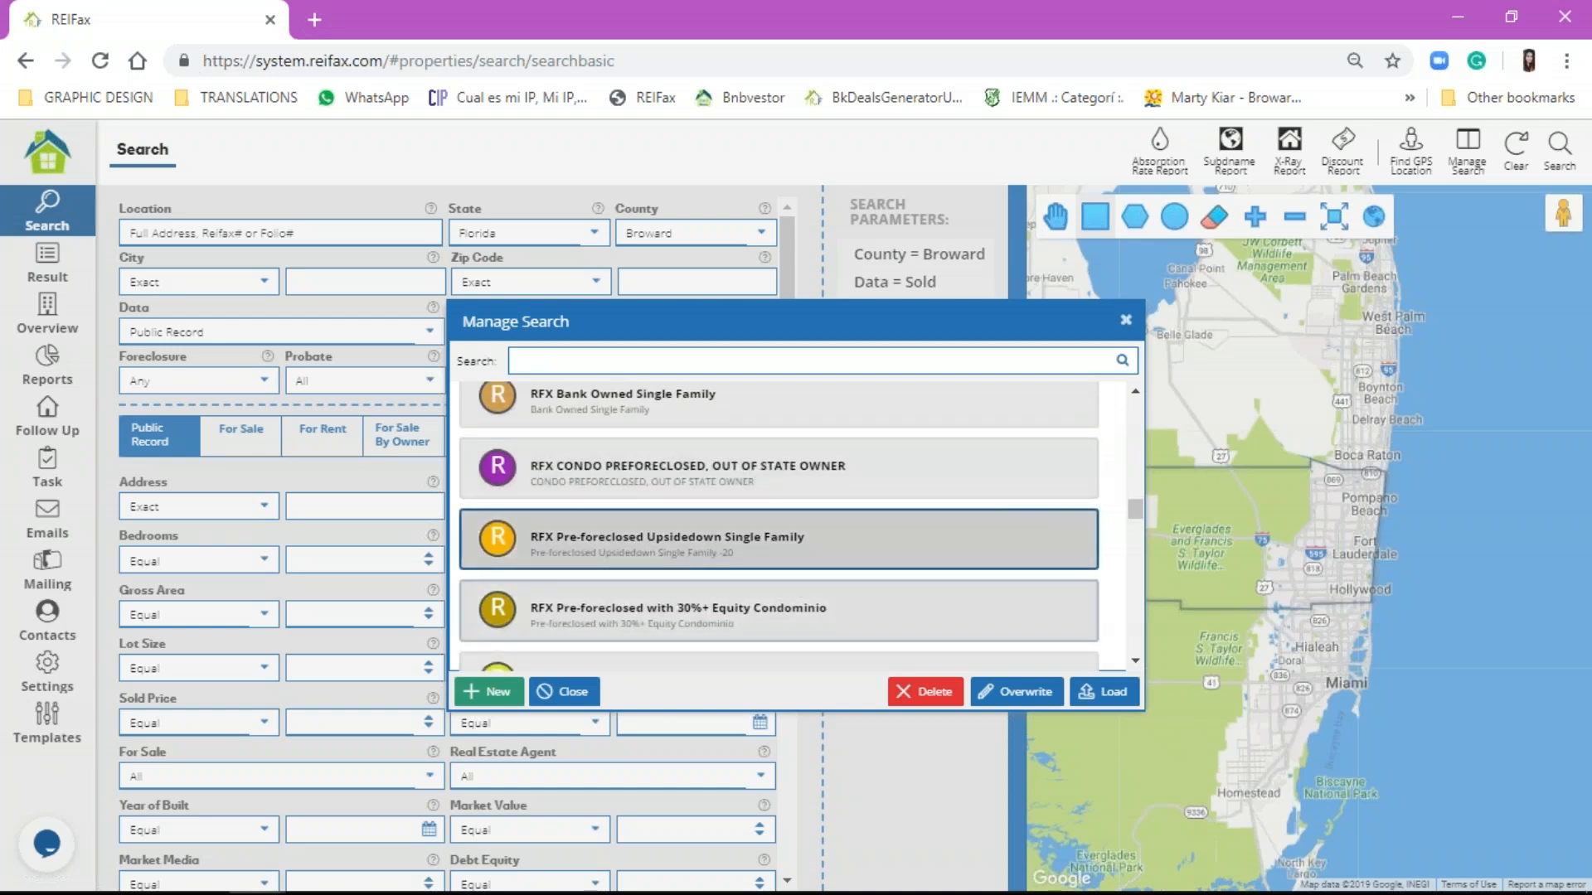
Step: Load the RFX Pre-foreclosed Upsidedown Single Family saved search, then reset the form to defaults
click(1091, 692)
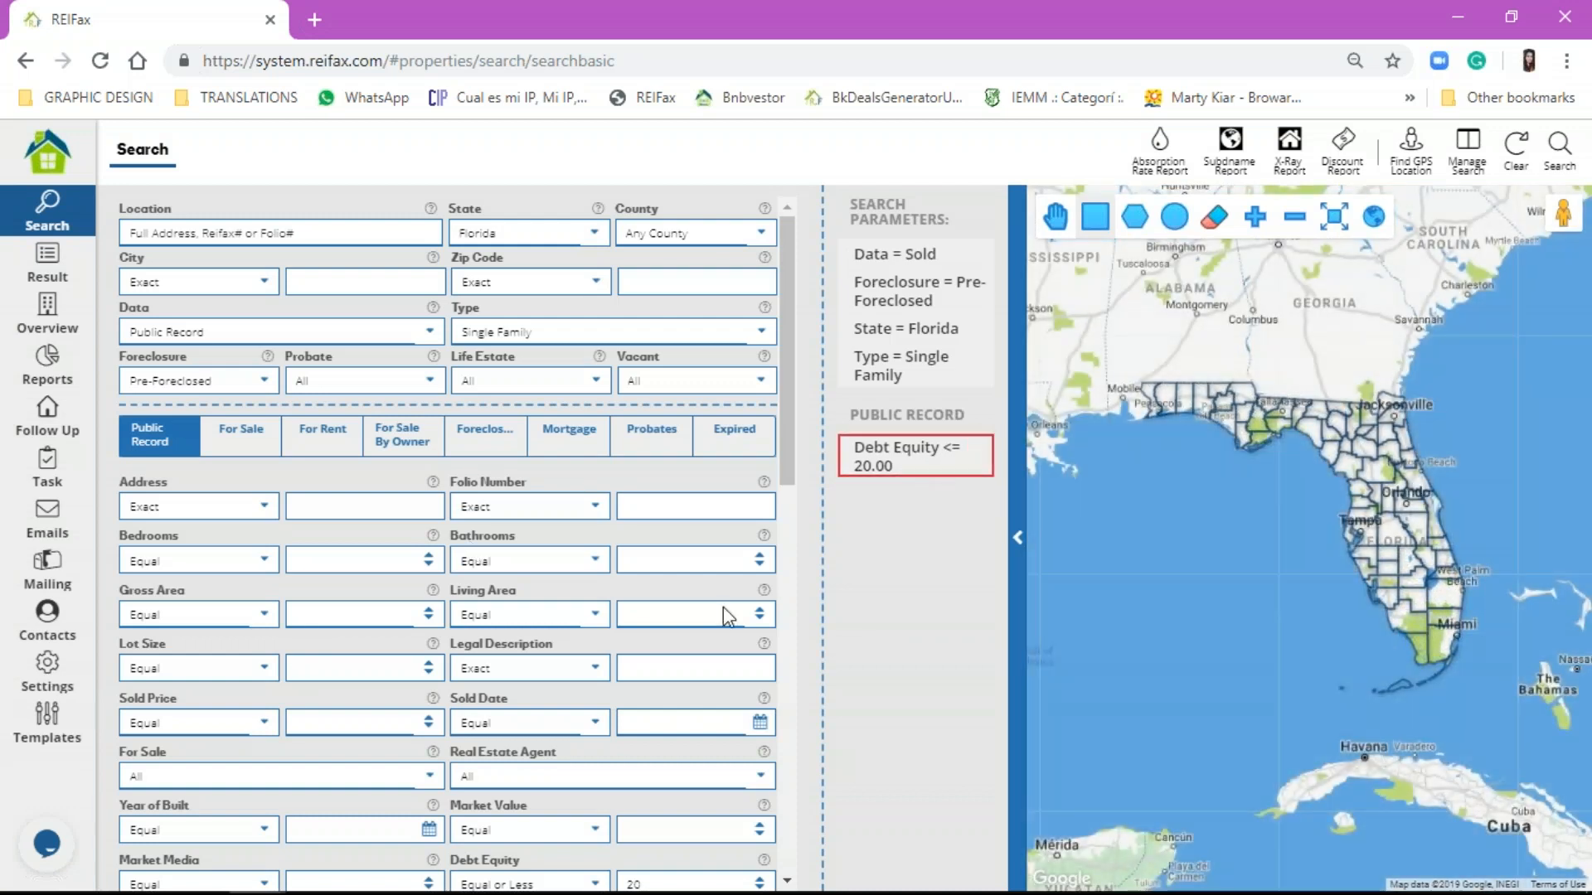
mouse_move(862, 485)
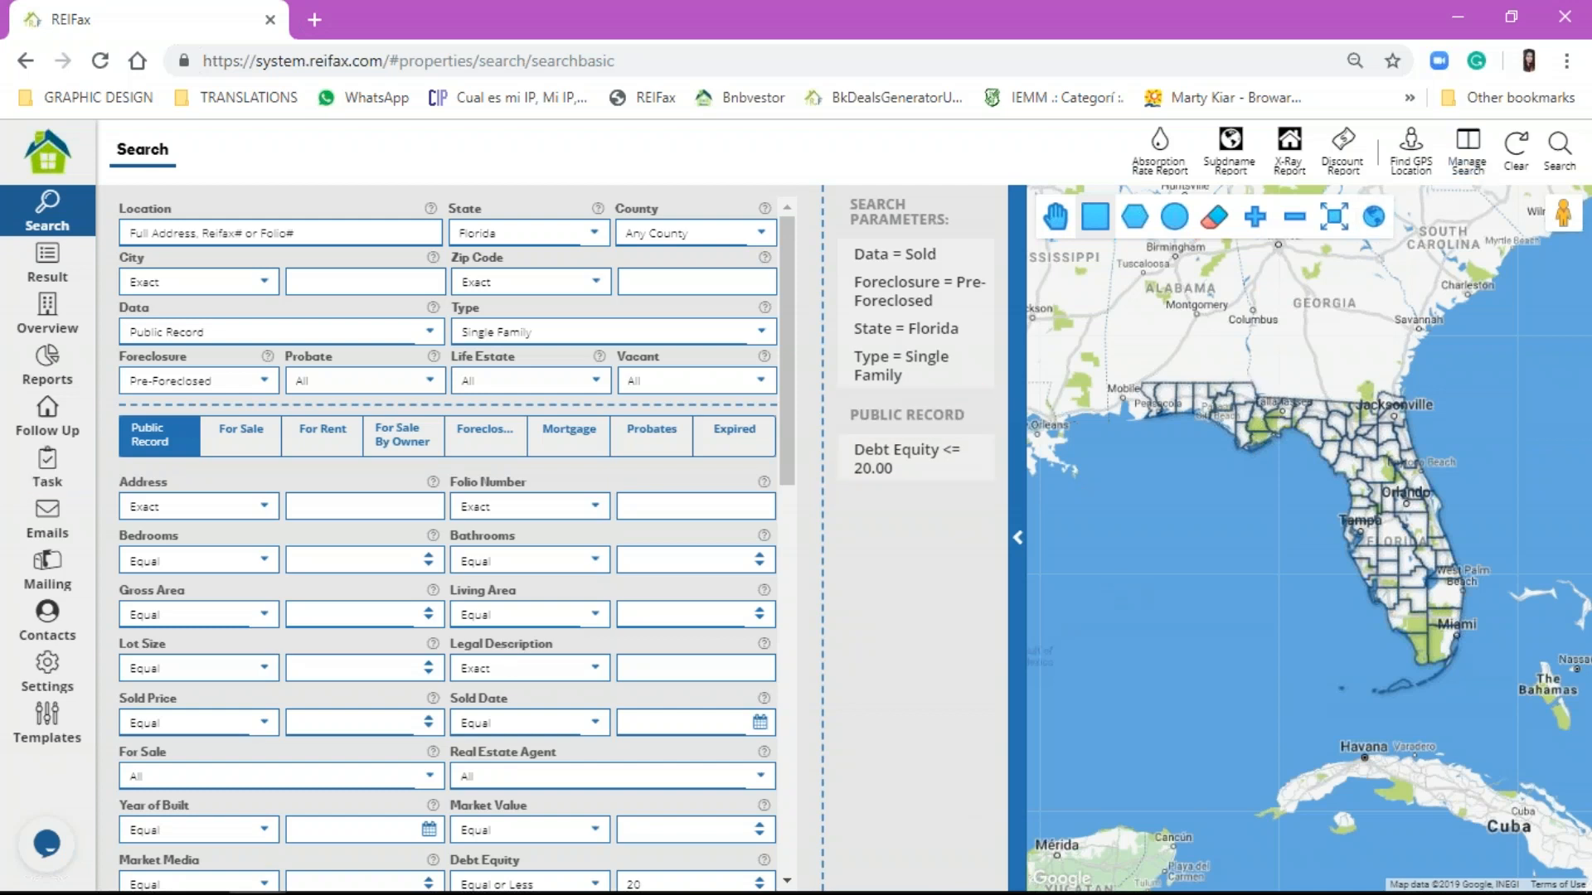
click(1516, 151)
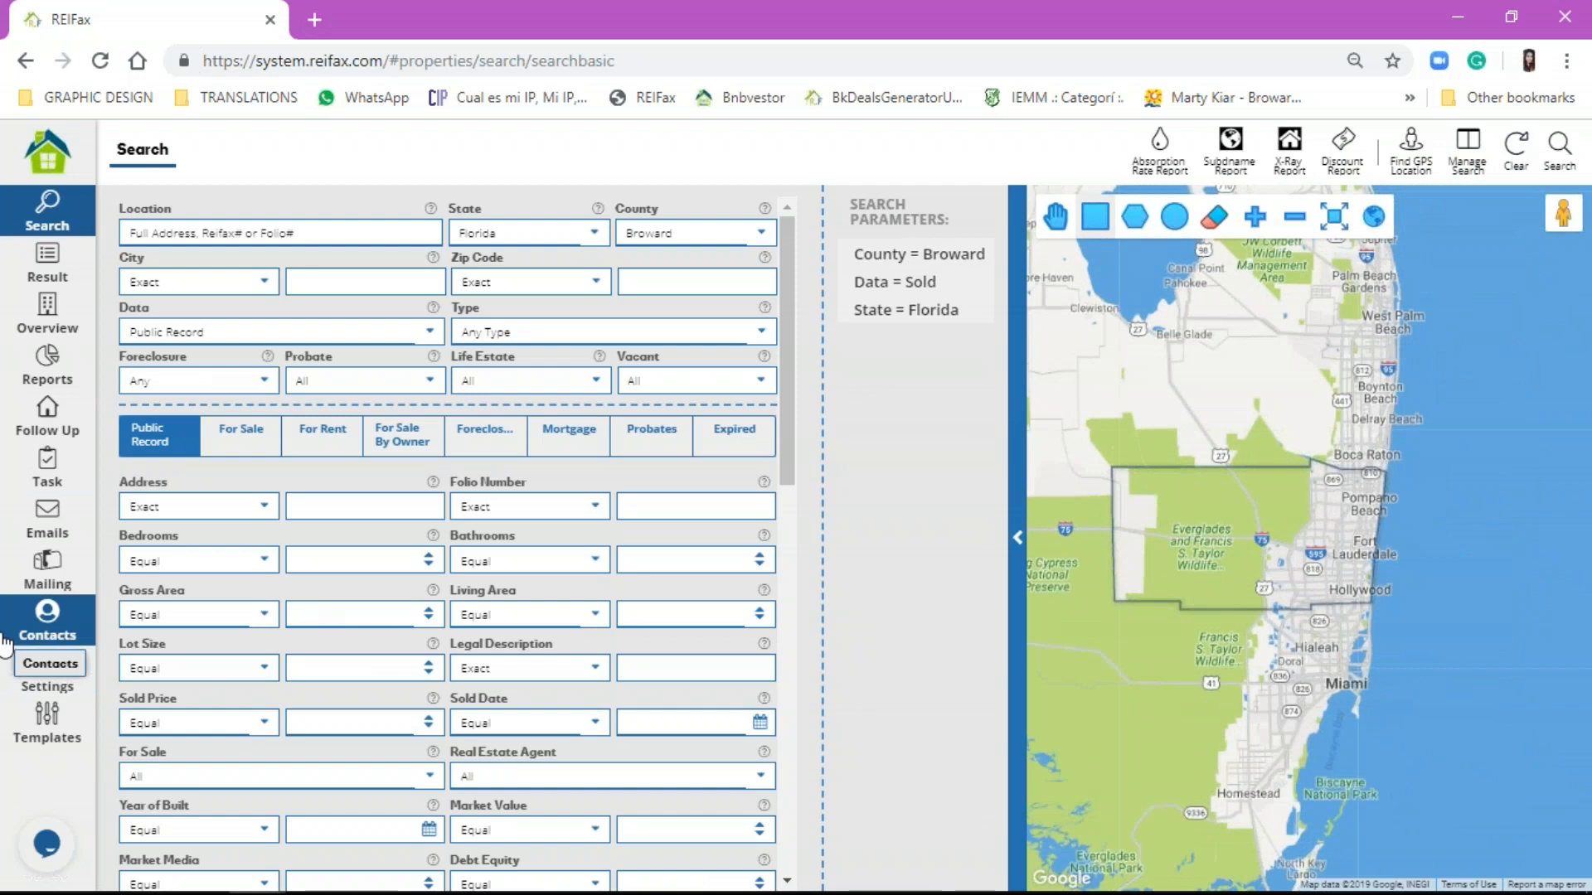
Step: Keep Public Record as data source, set Foreclosure to Pre-Foreclosed, and show the Foreclosure search fields
click(294, 330)
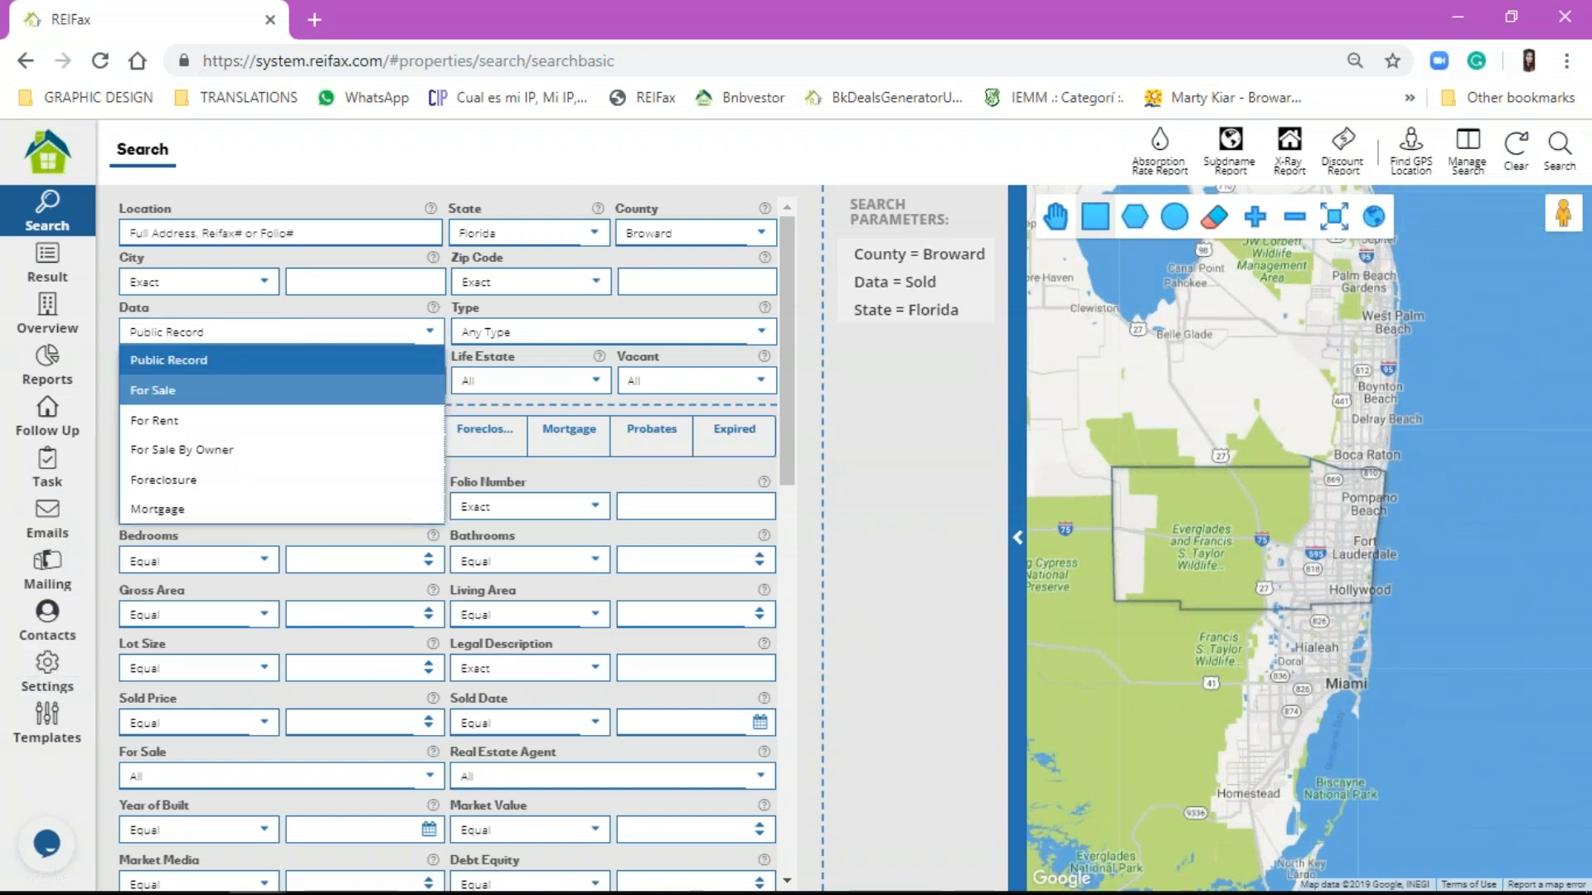
click(238, 359)
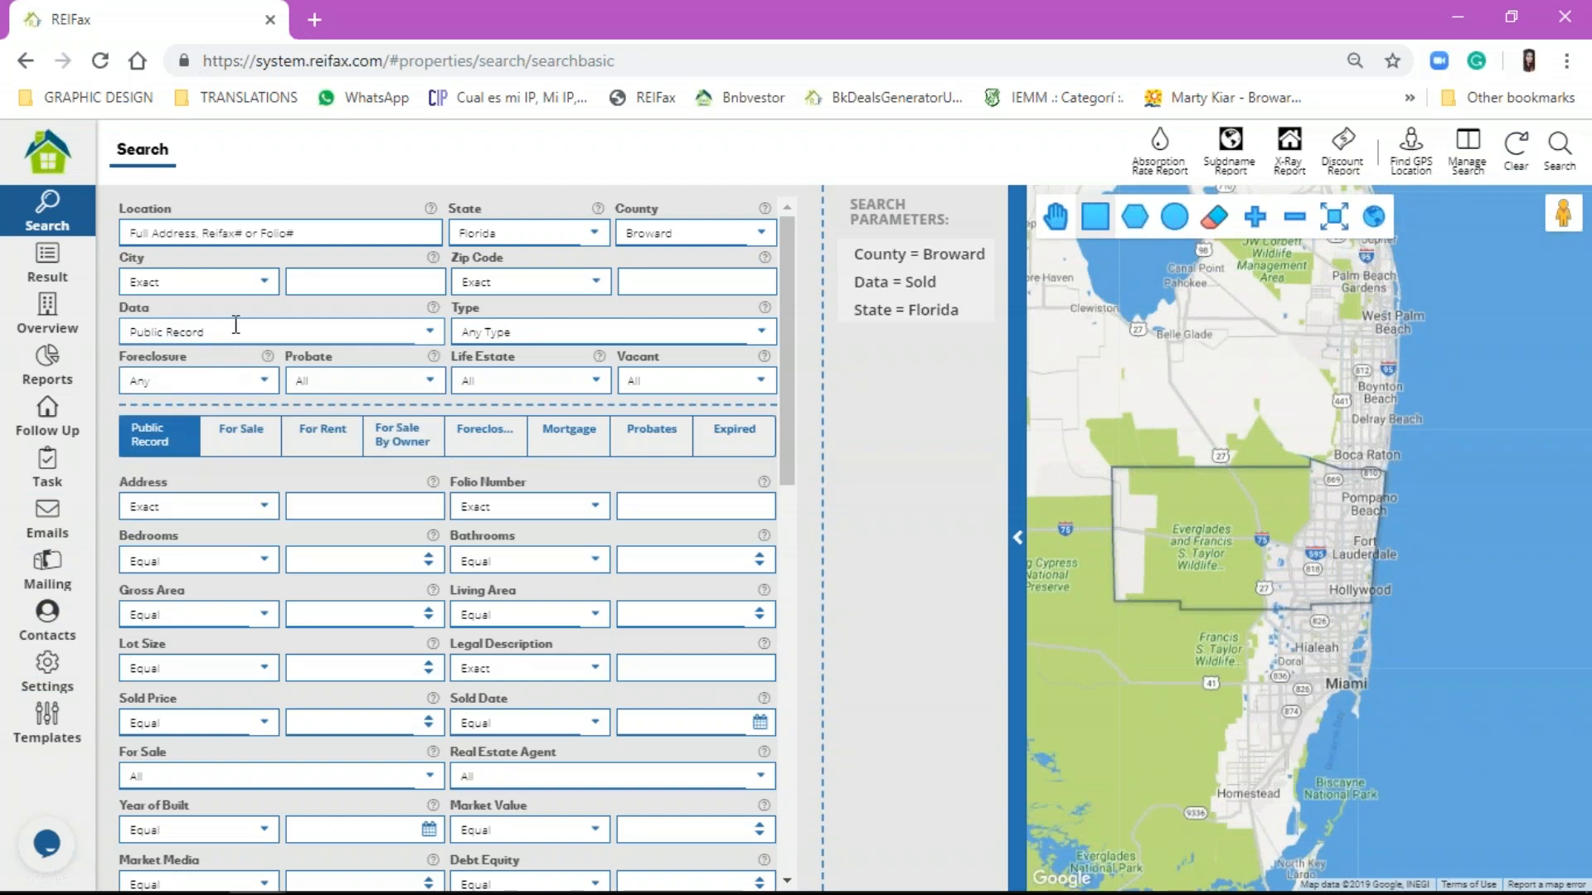
click(237, 381)
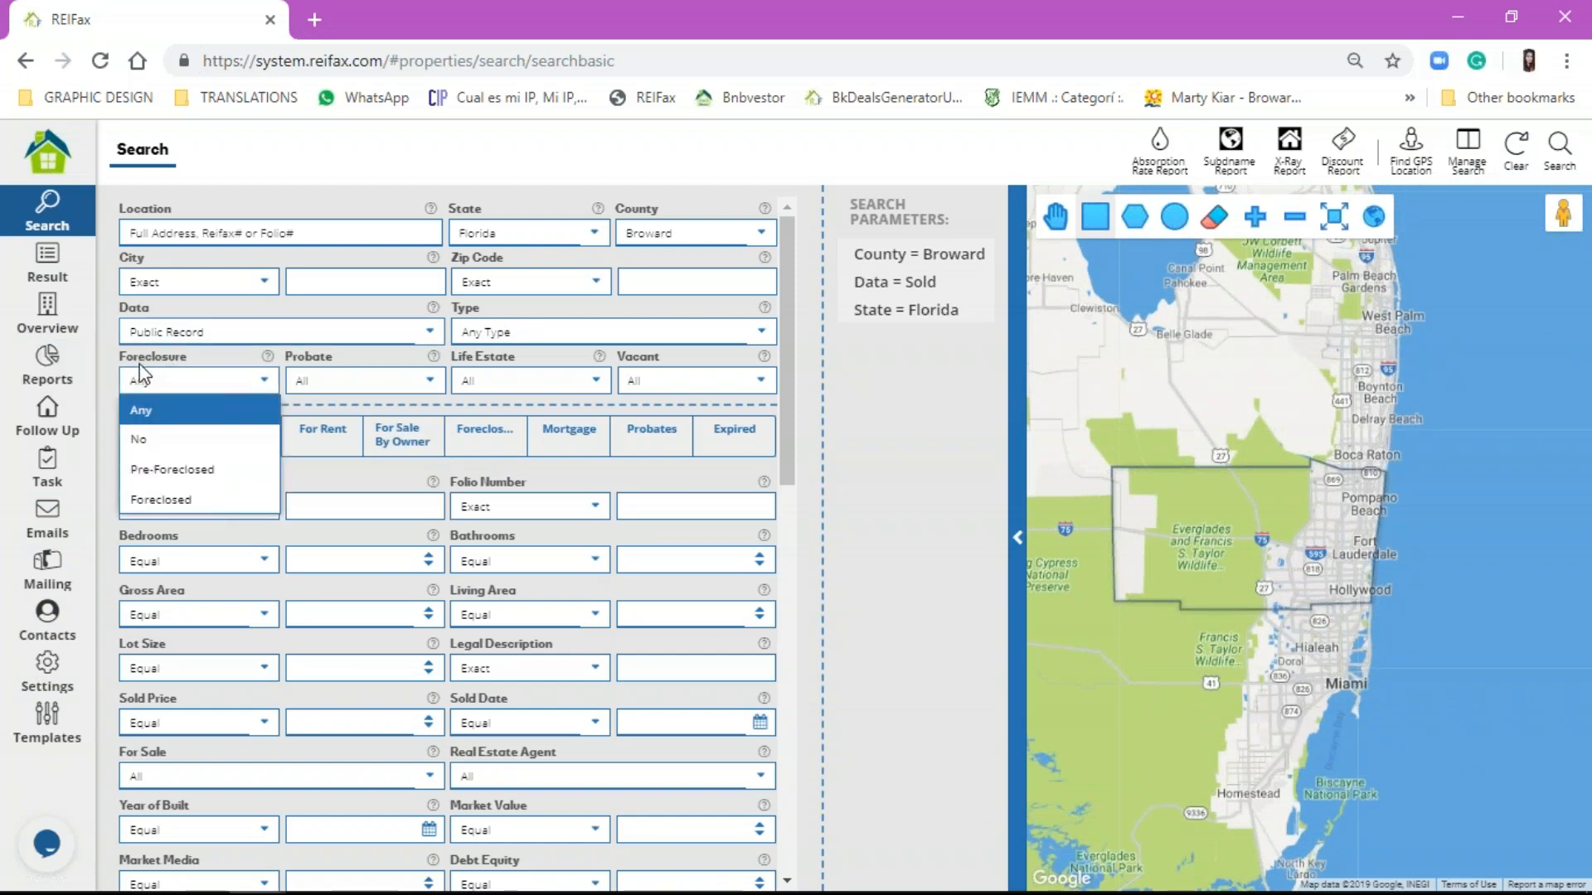
click(147, 471)
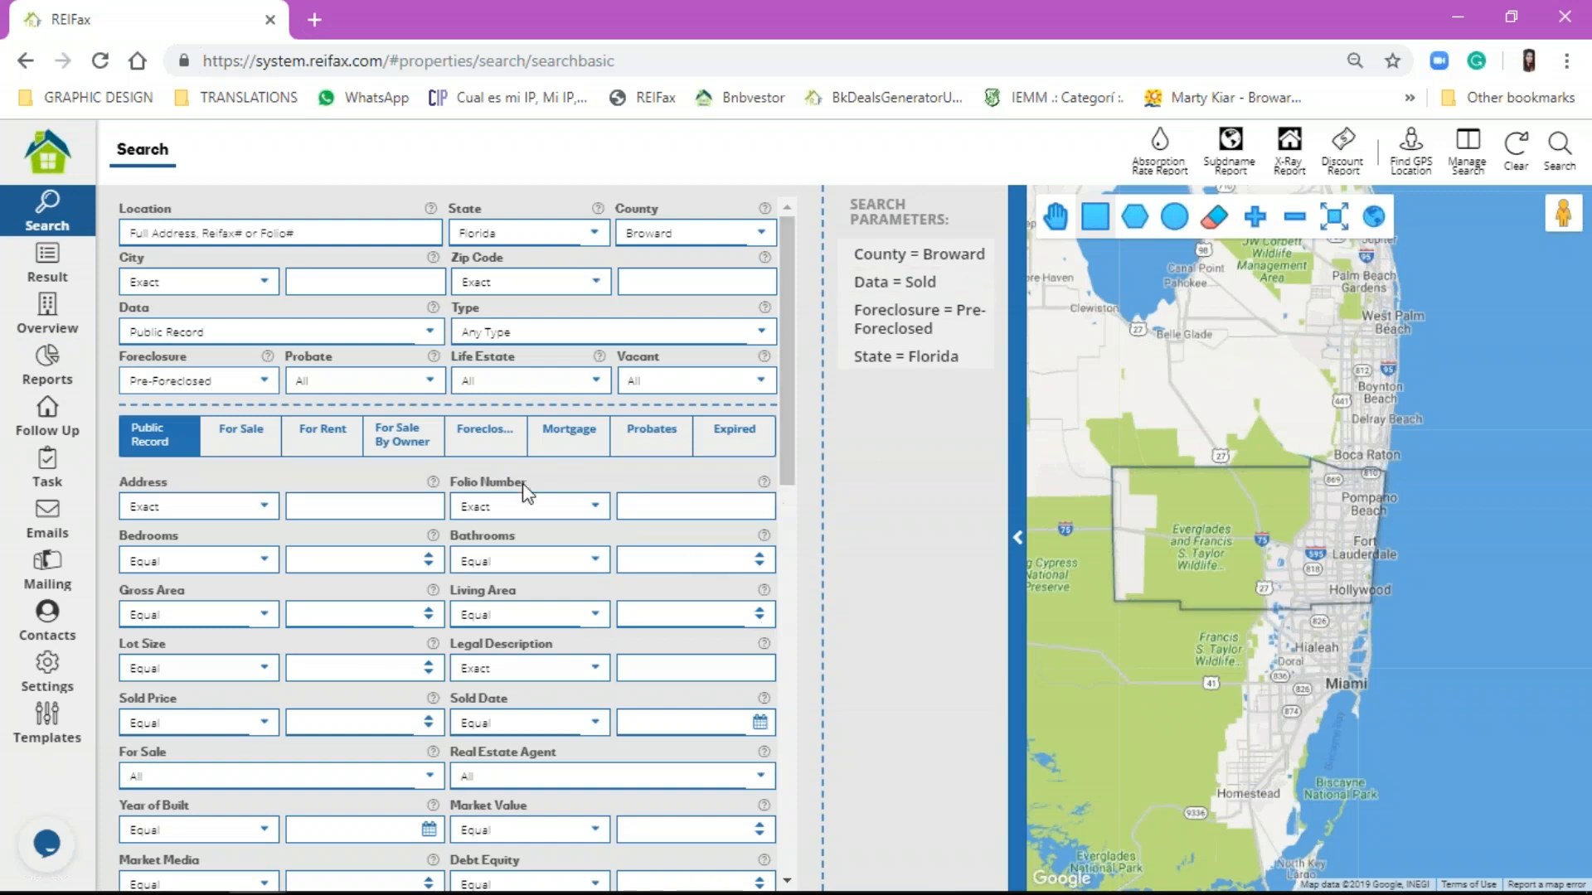
click(473, 445)
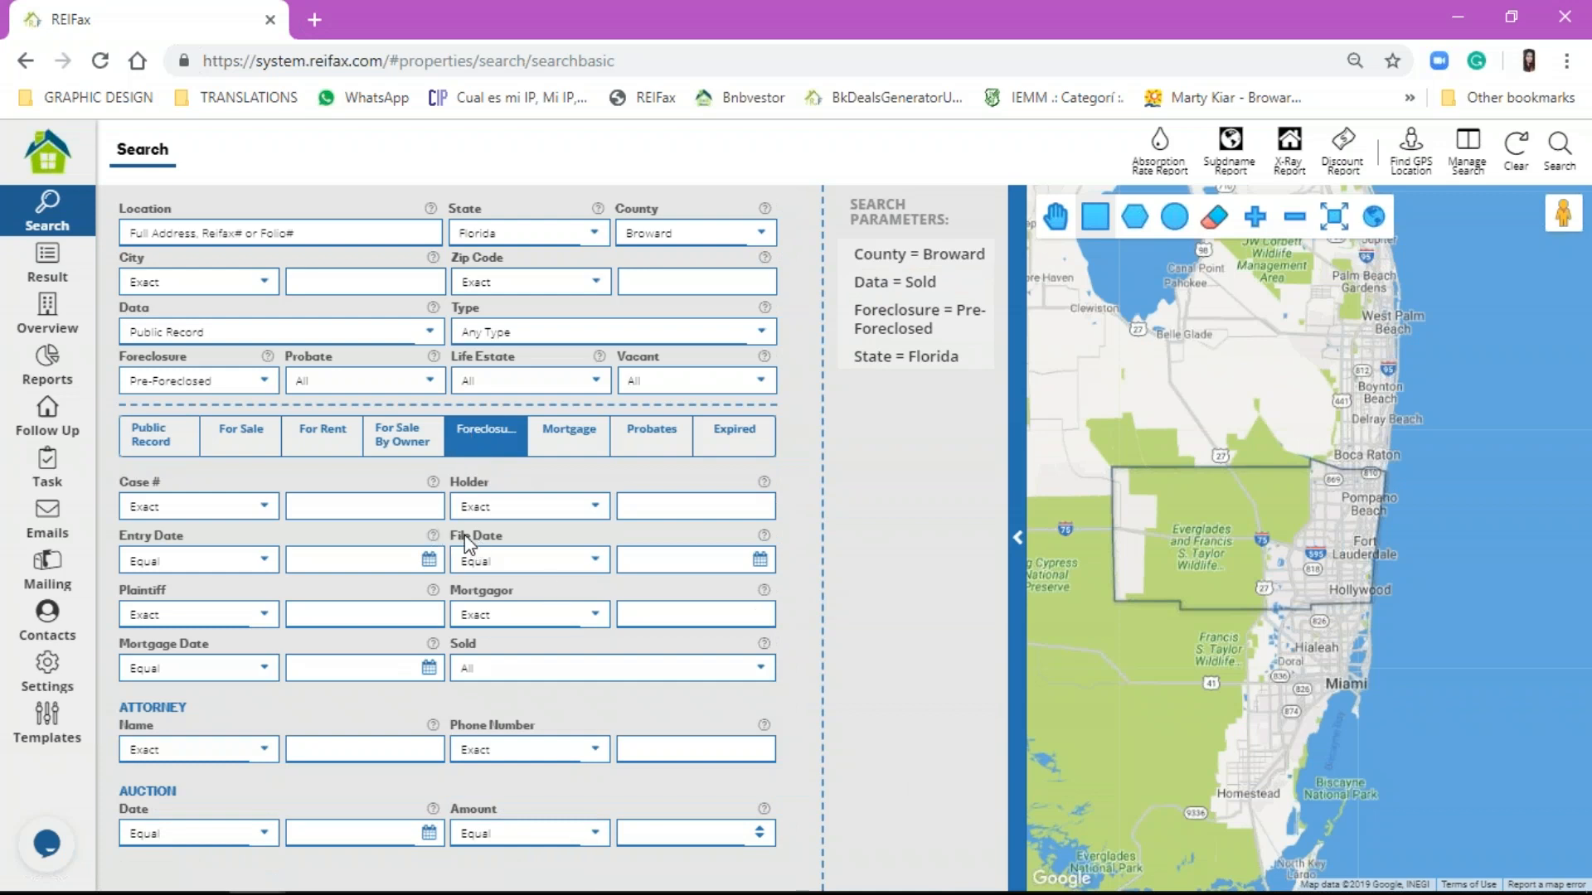
mouse_move(136, 794)
mouse_down()
mouse_move(153, 797)
mouse_move(129, 792)
mouse_up()
click(132, 812)
Step: Reset the form and search Foreclosure data for Pre-Foreclosed properties
click(1512, 152)
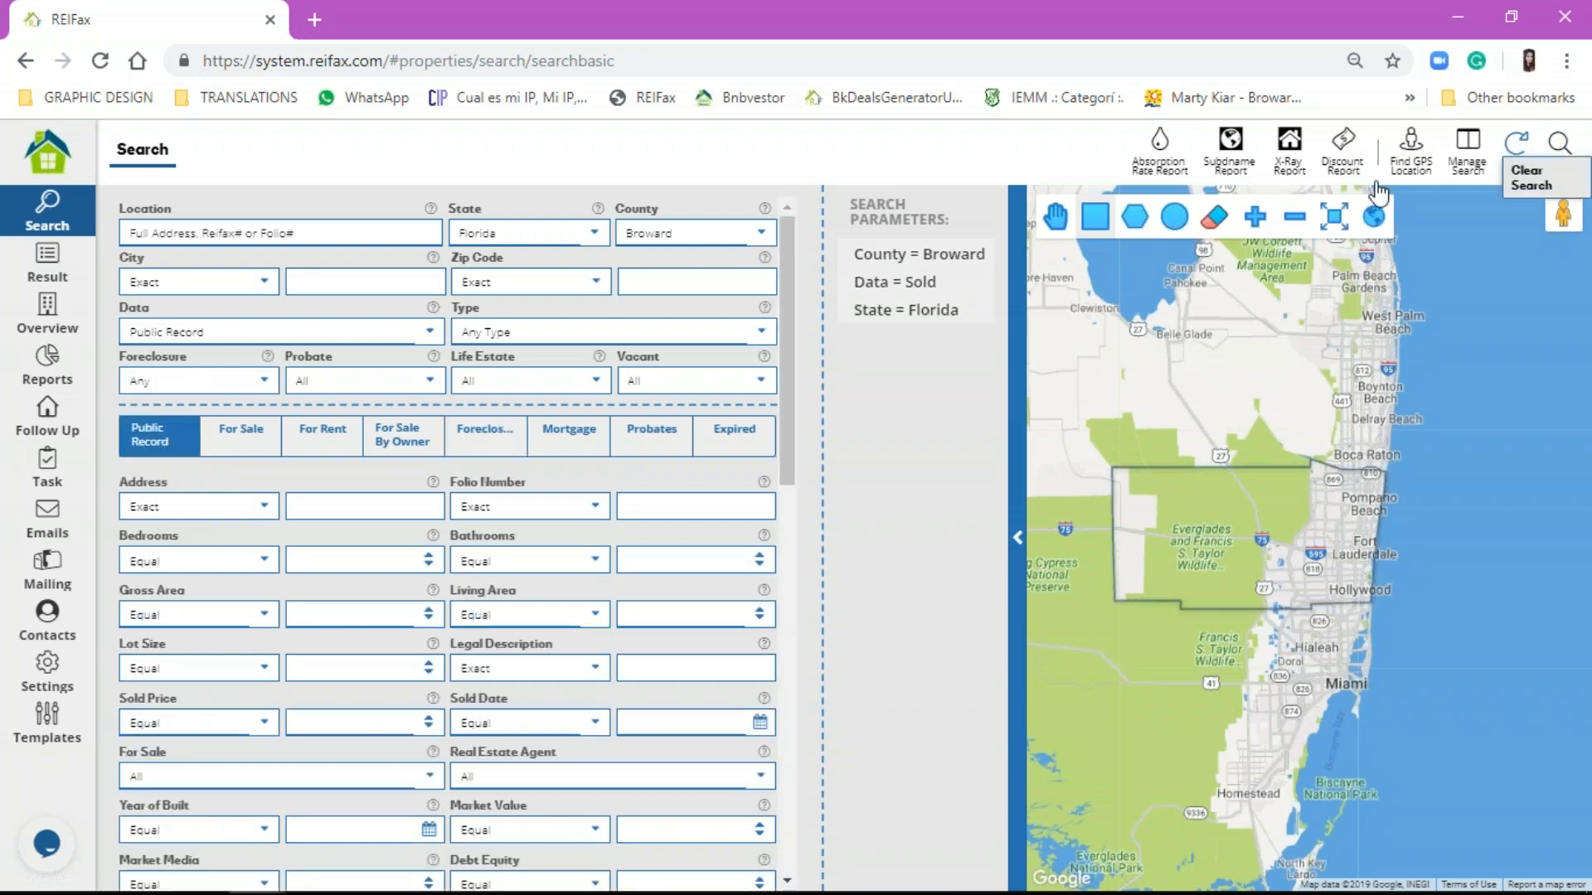
click(200, 330)
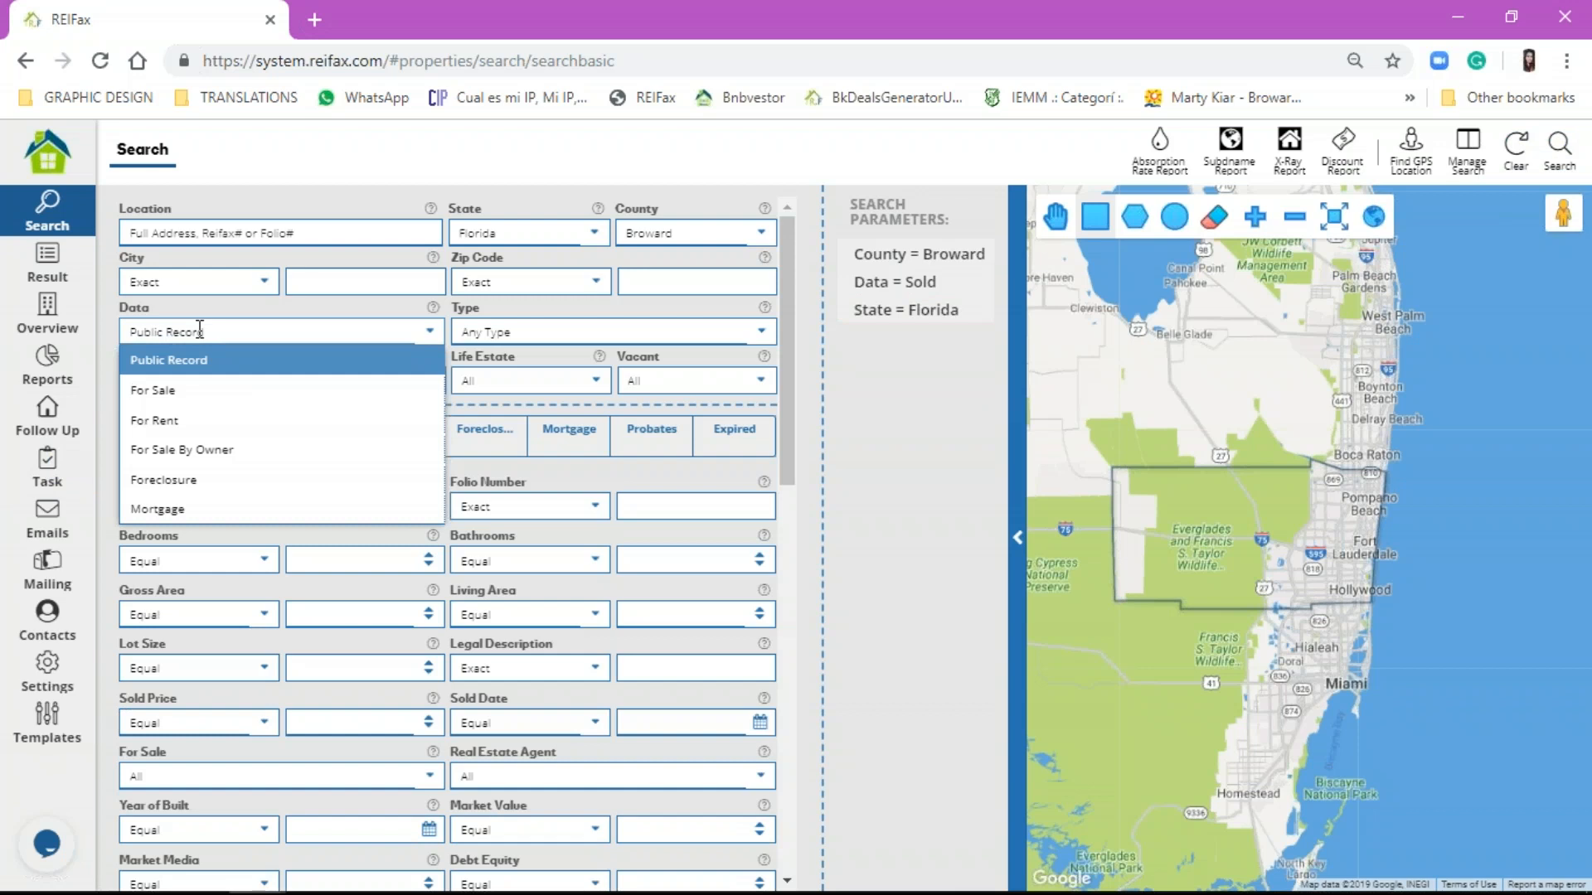
click(196, 481)
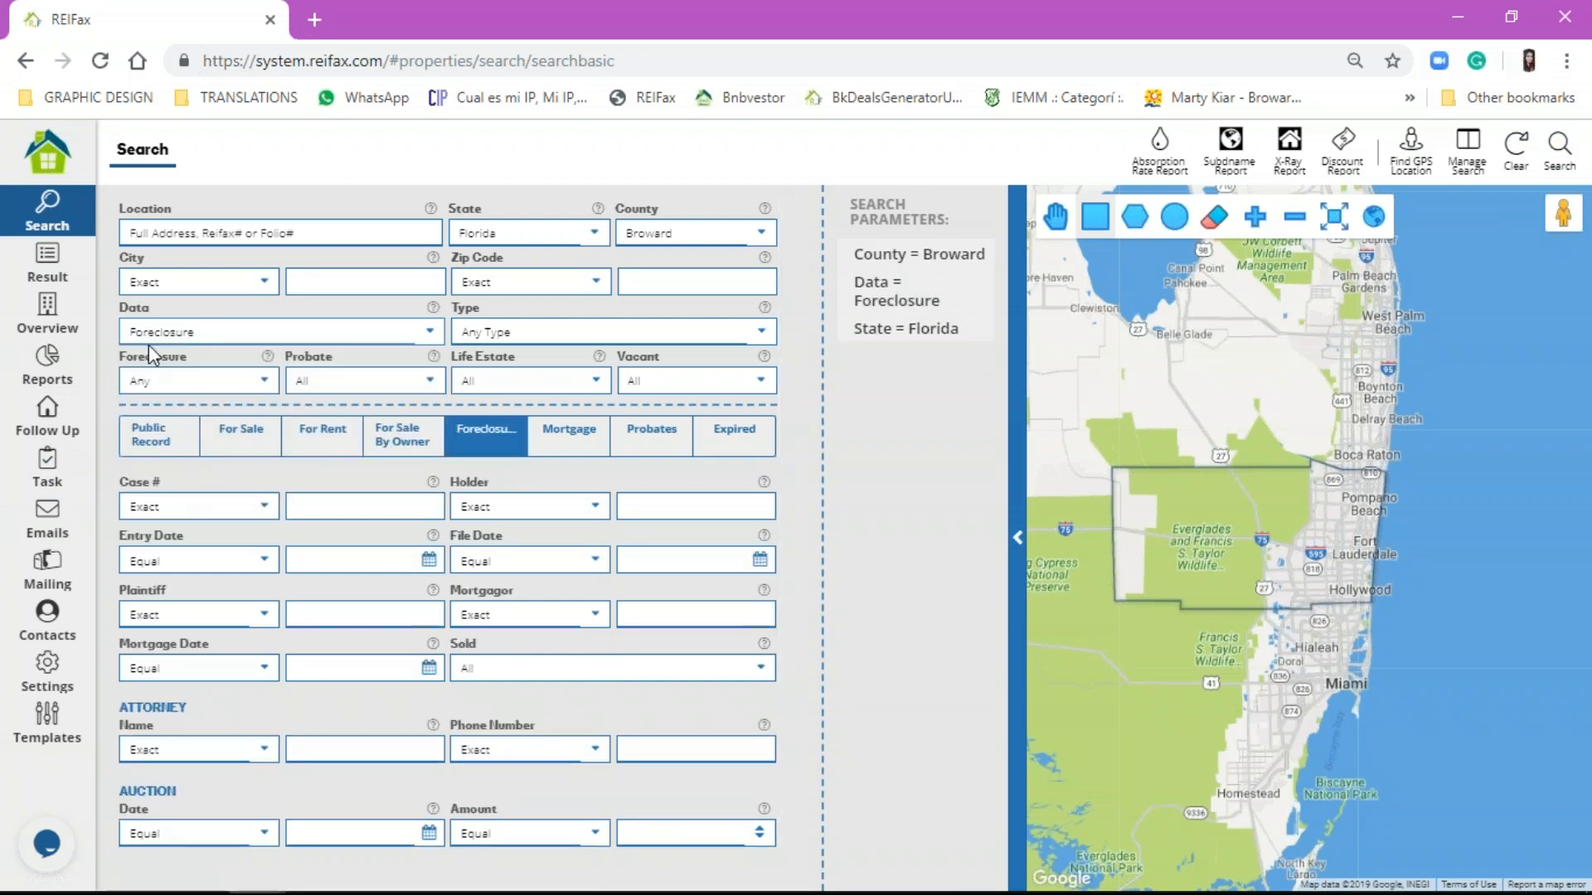
click(178, 380)
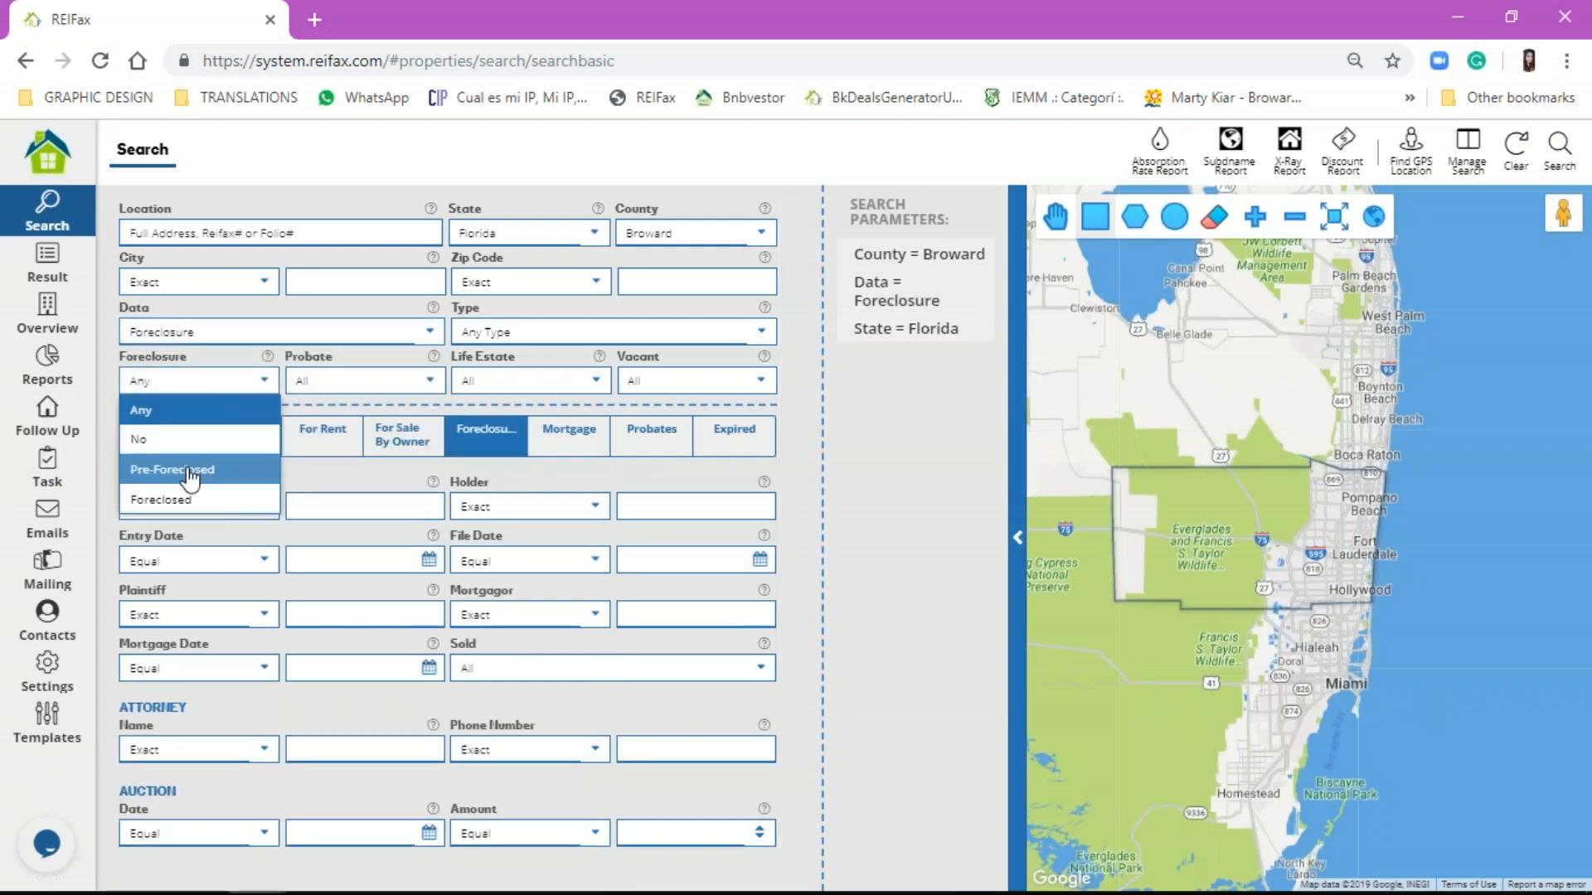
click(190, 473)
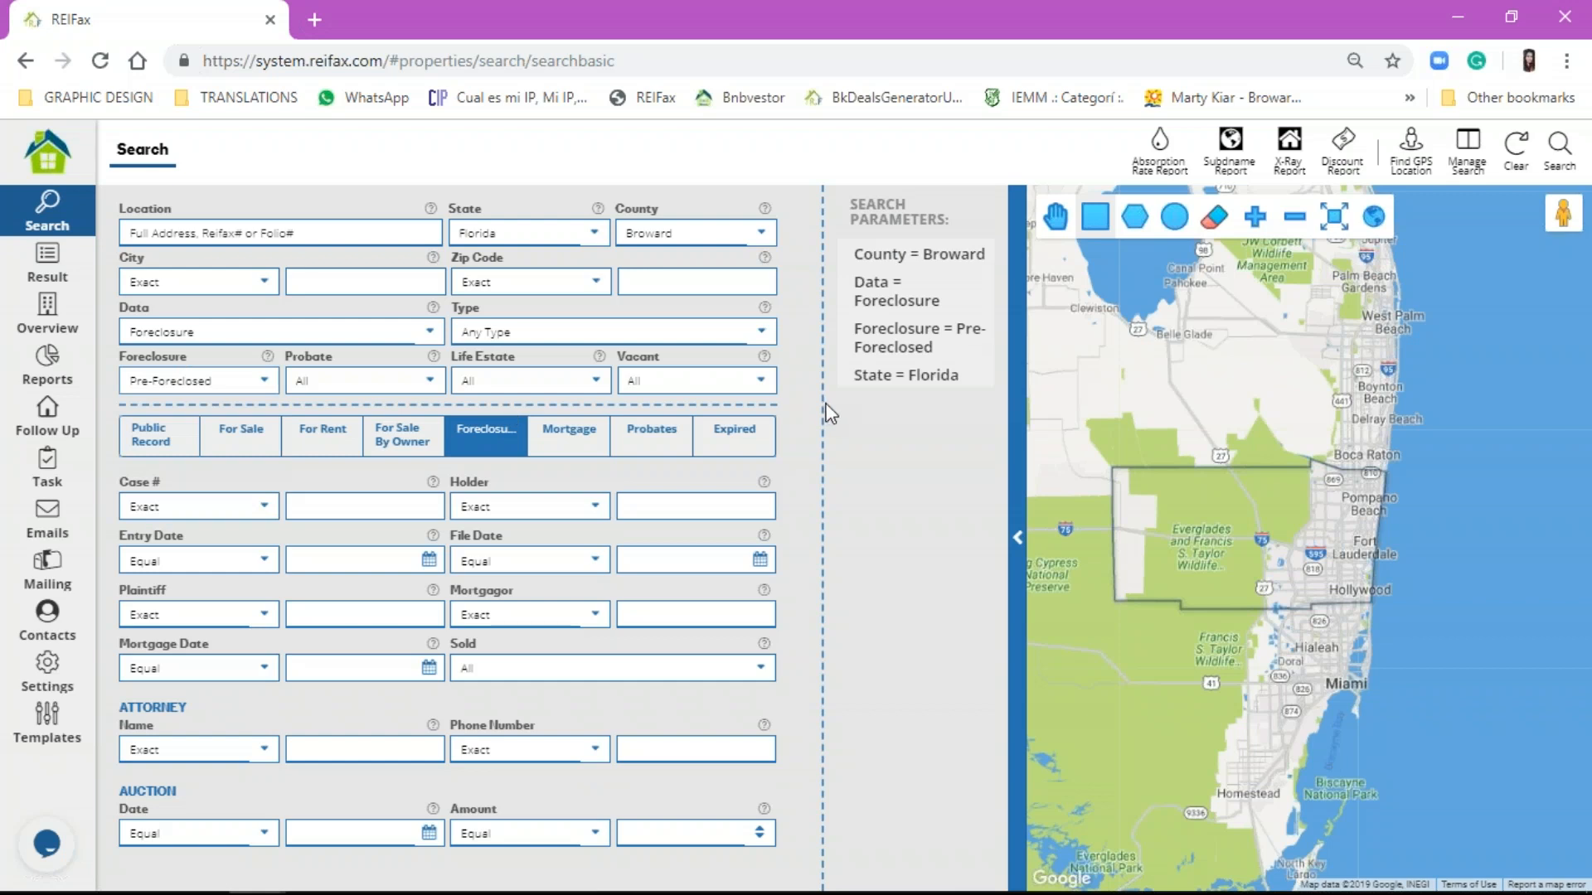
click(1560, 145)
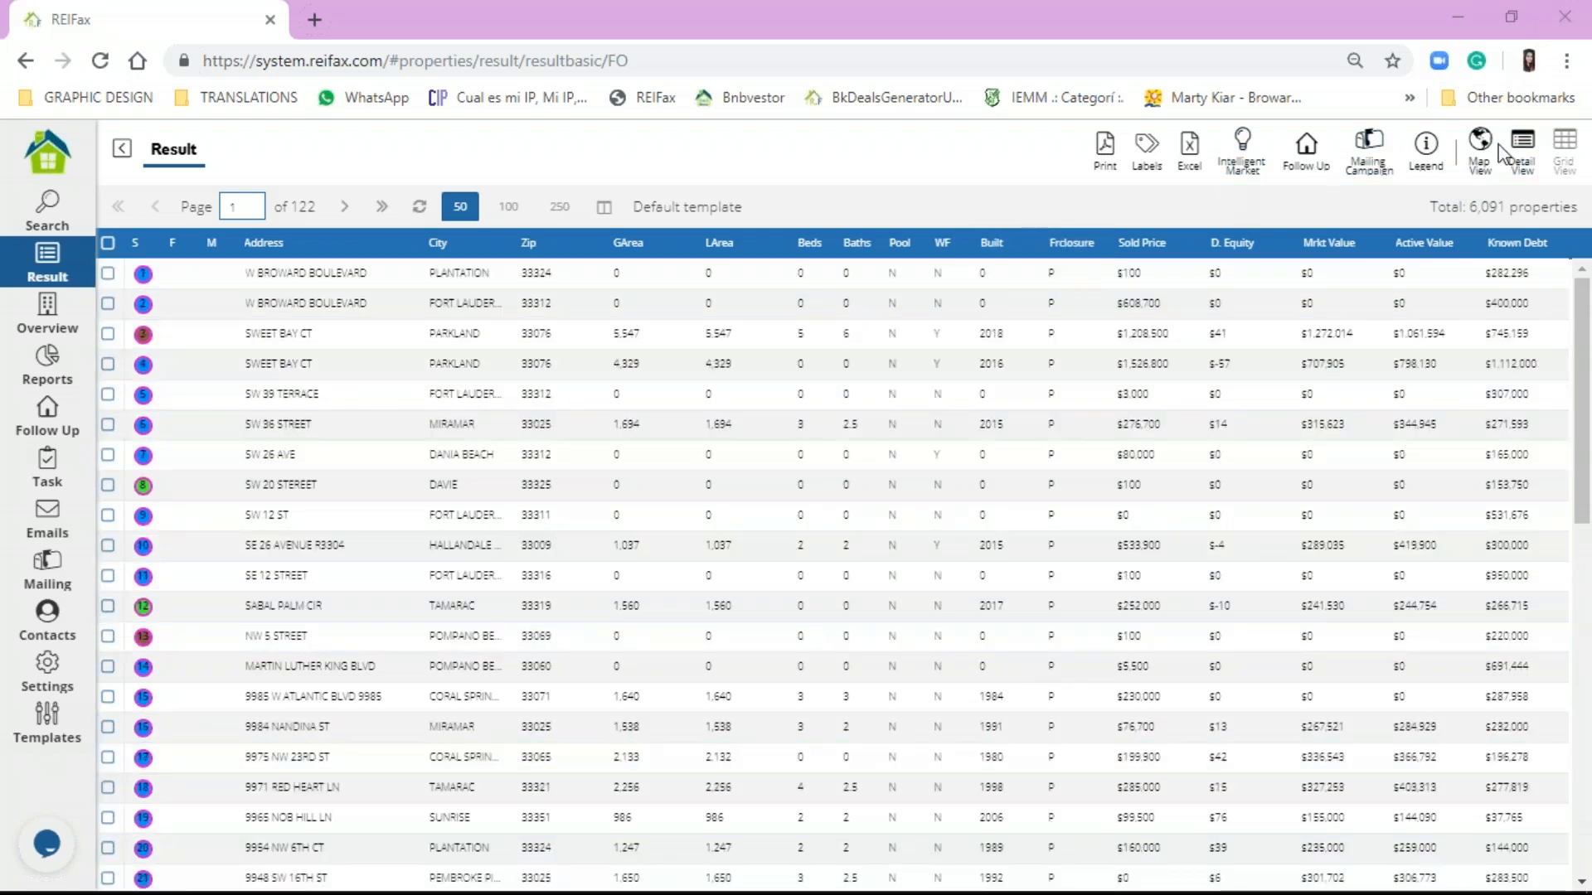
Step: Review the property status colour legend, moving it aside, then close it
click(1433, 151)
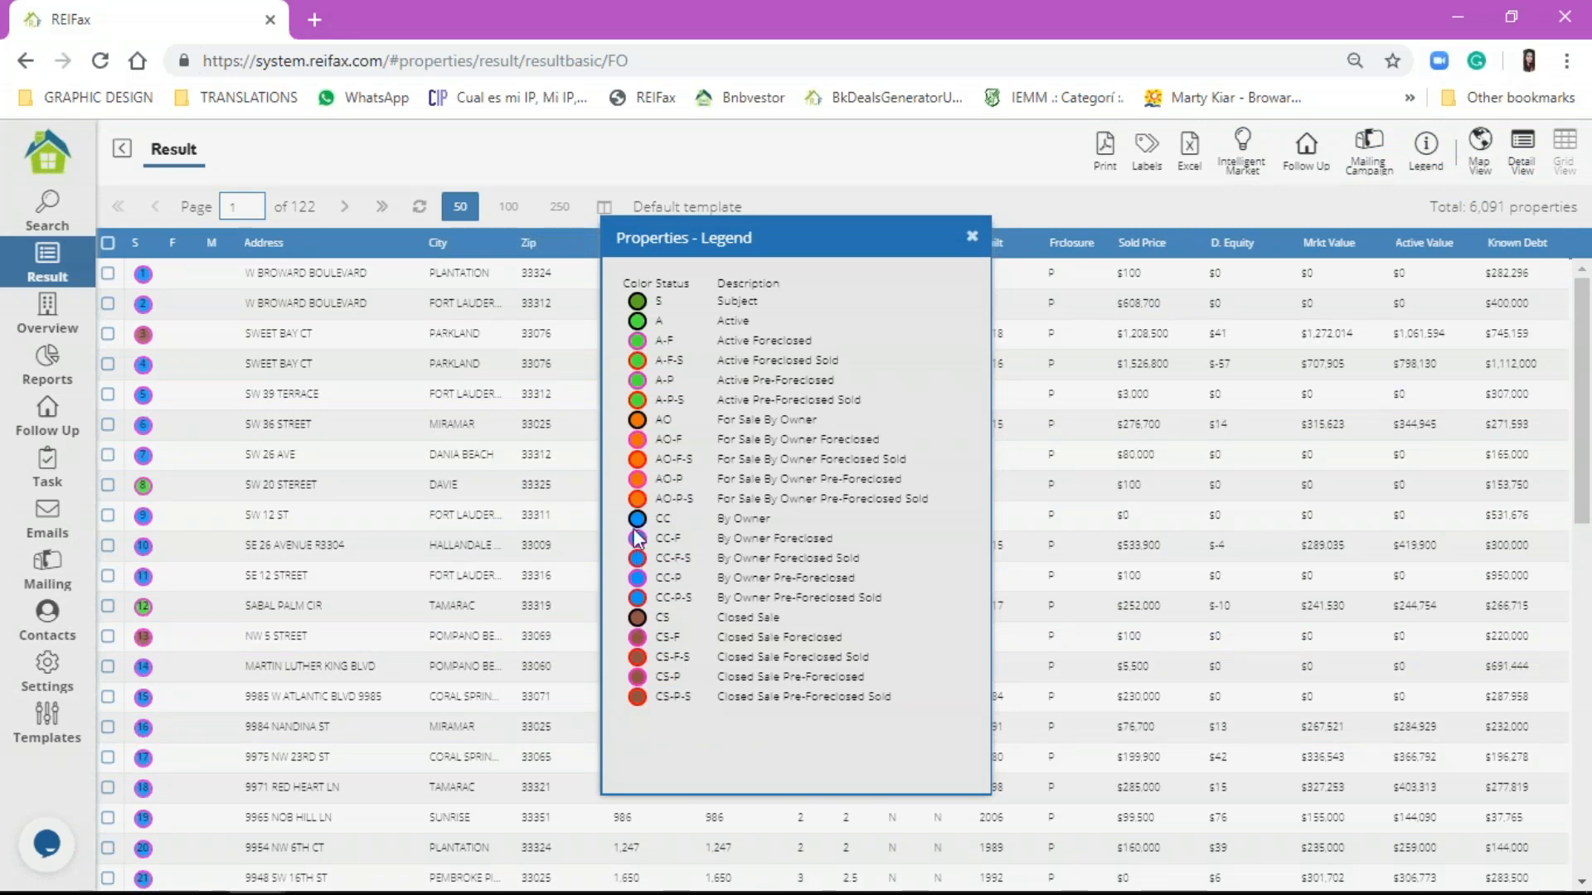
drag(654, 539, 830, 531)
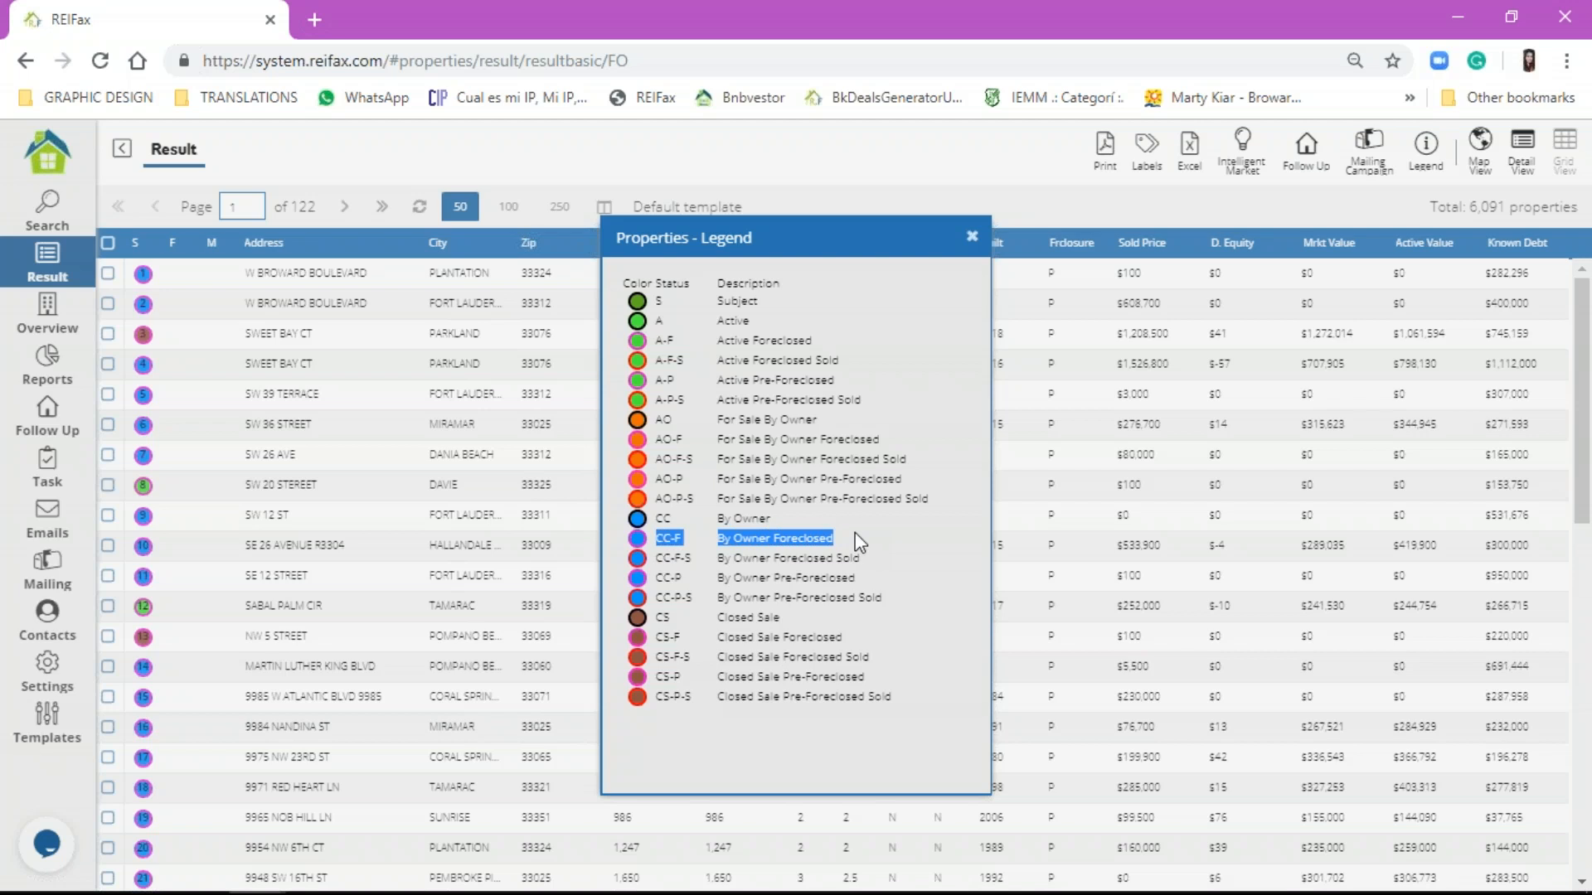
drag(837, 234, 581, 233)
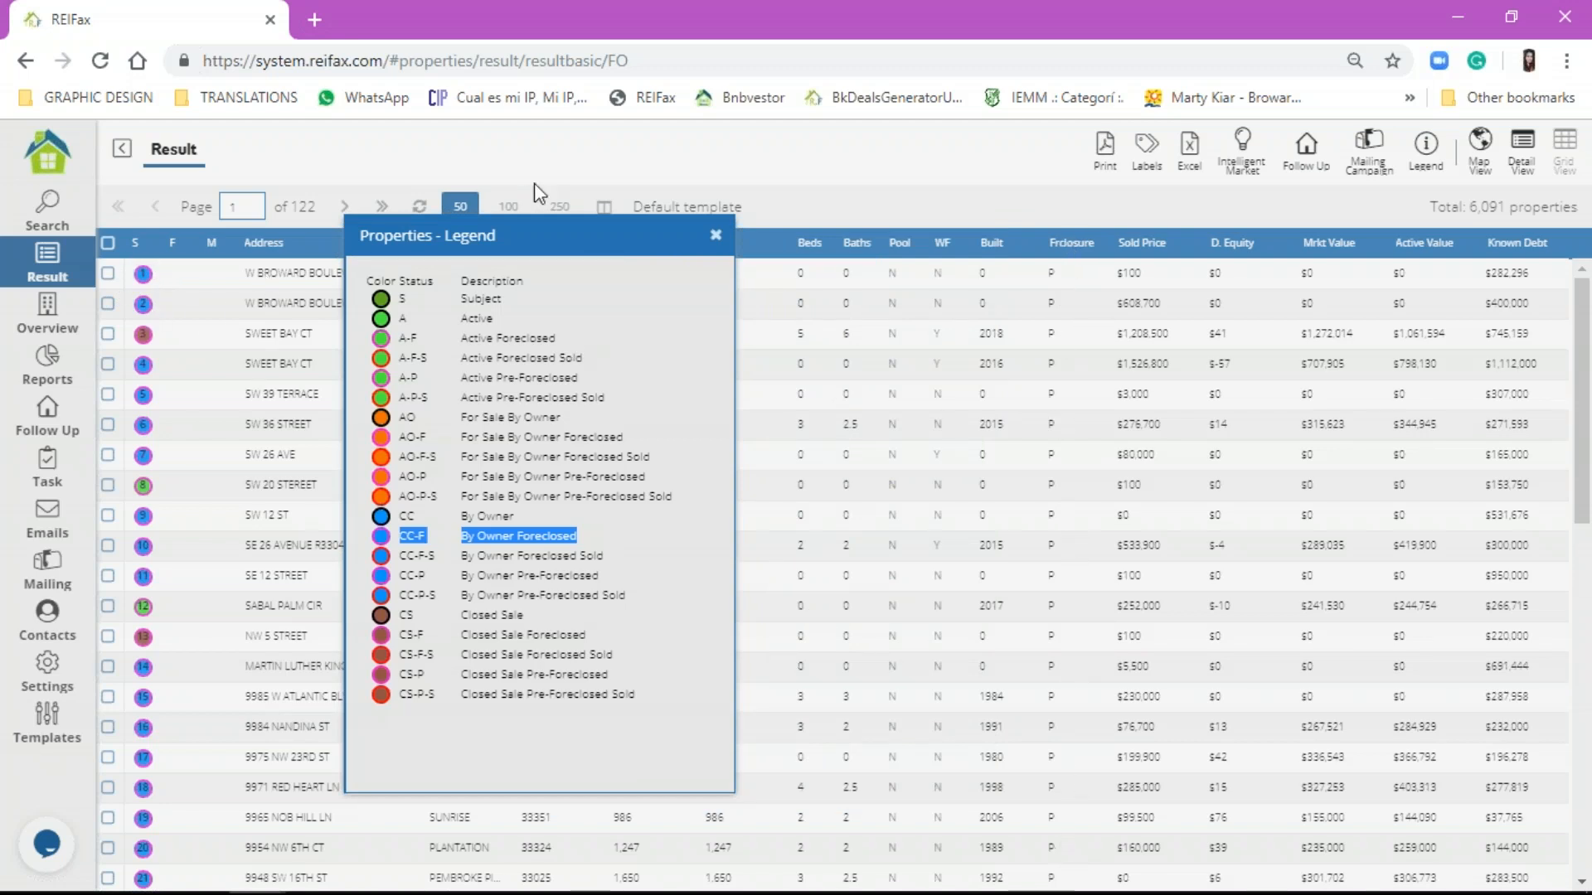
click(716, 236)
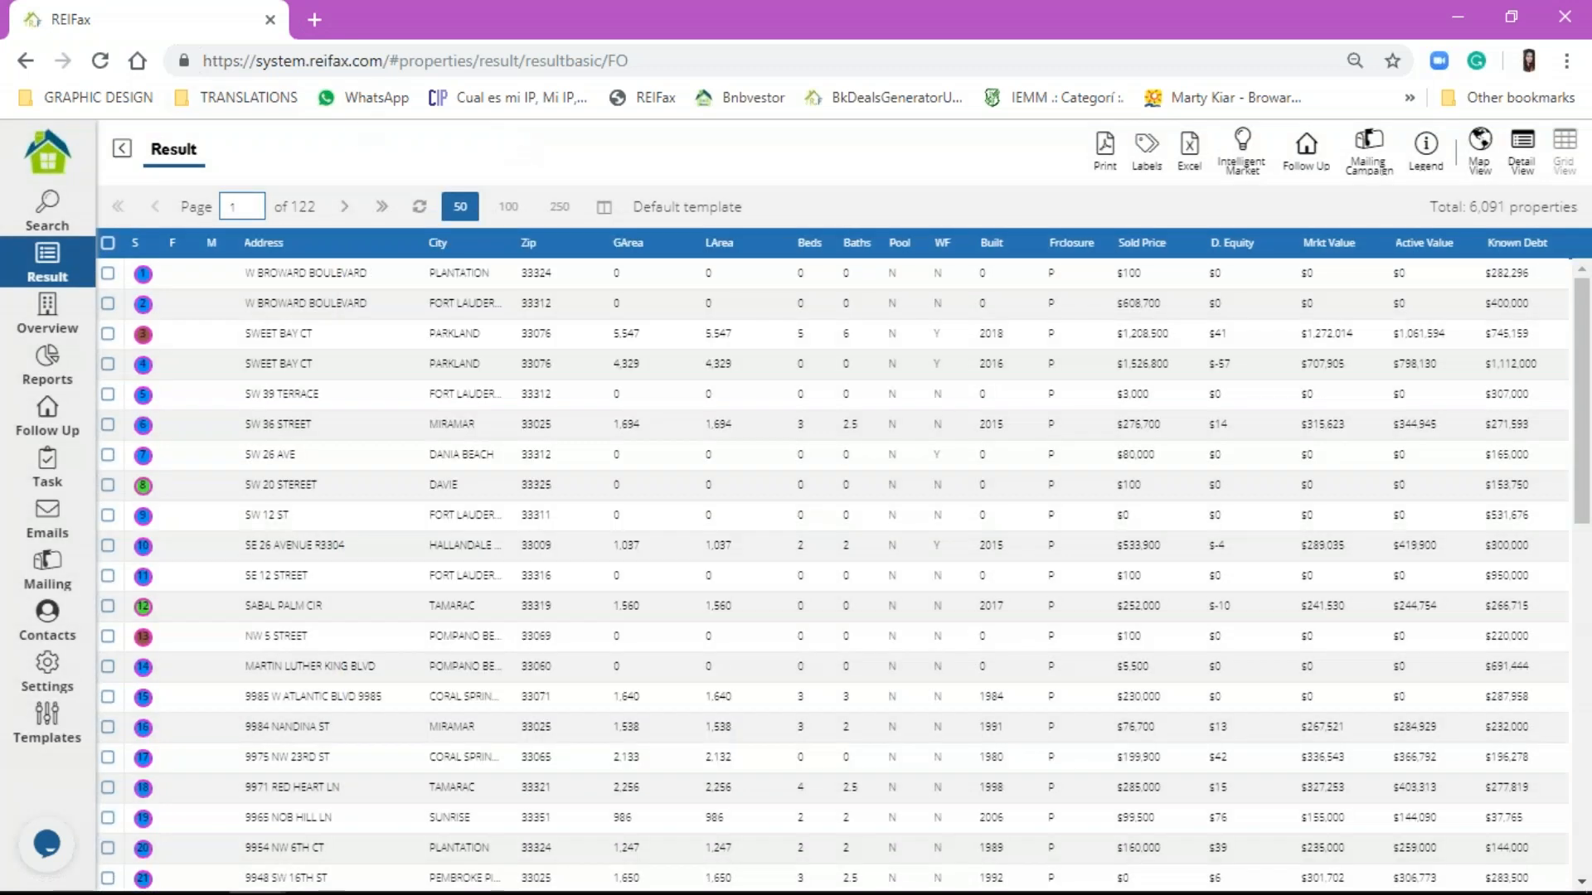
Step: Add Type Single Family to the pre-foreclosure criteria and rerun the search
click(46, 203)
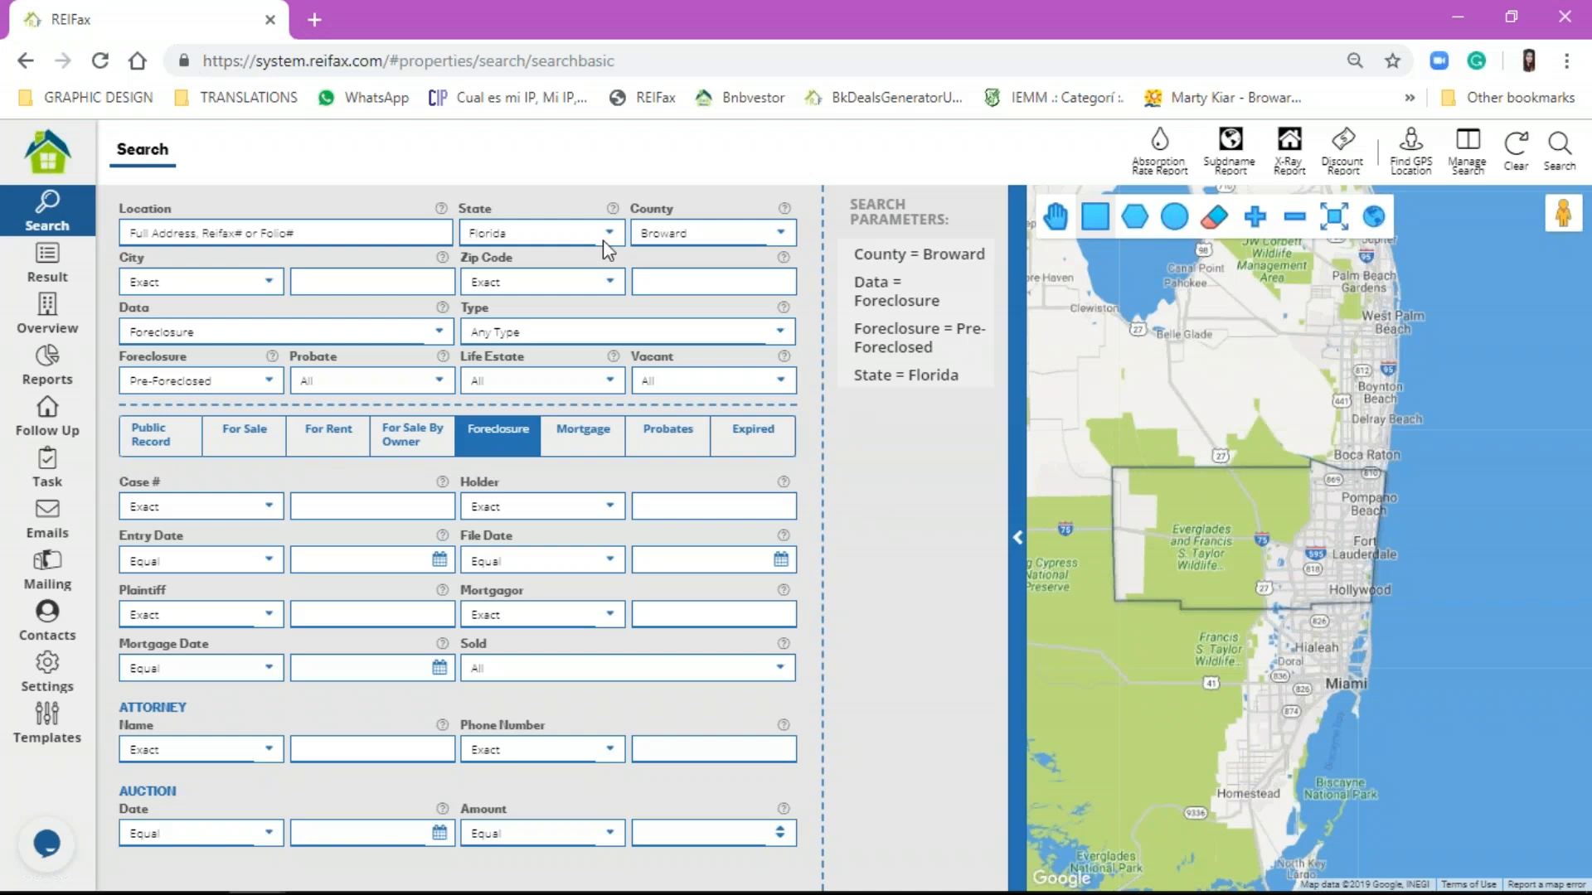
click(623, 325)
click(627, 390)
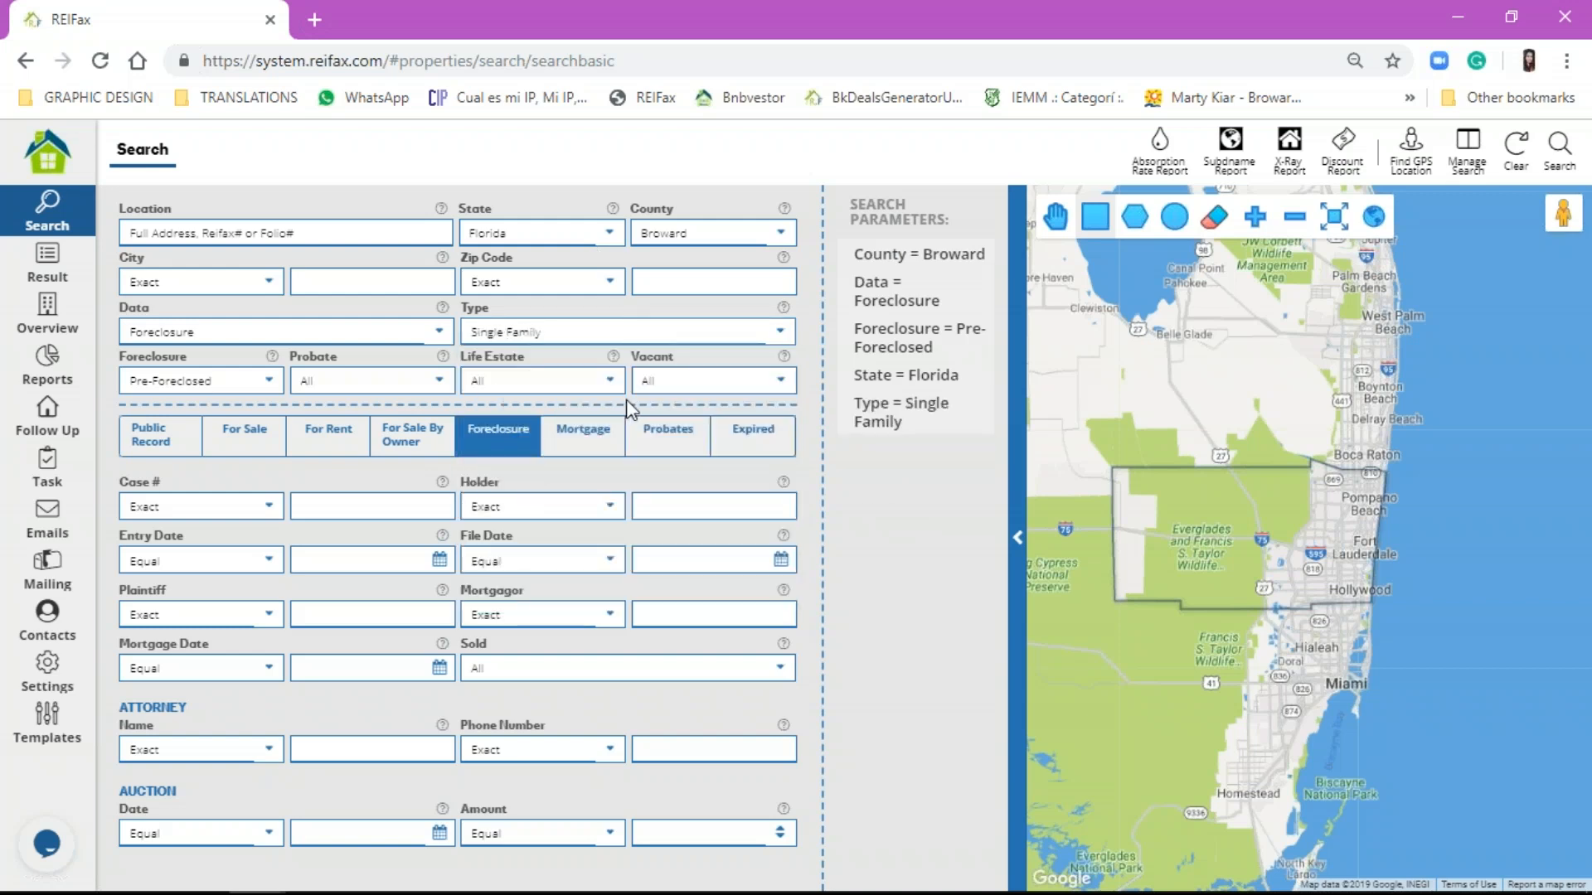
click(1558, 147)
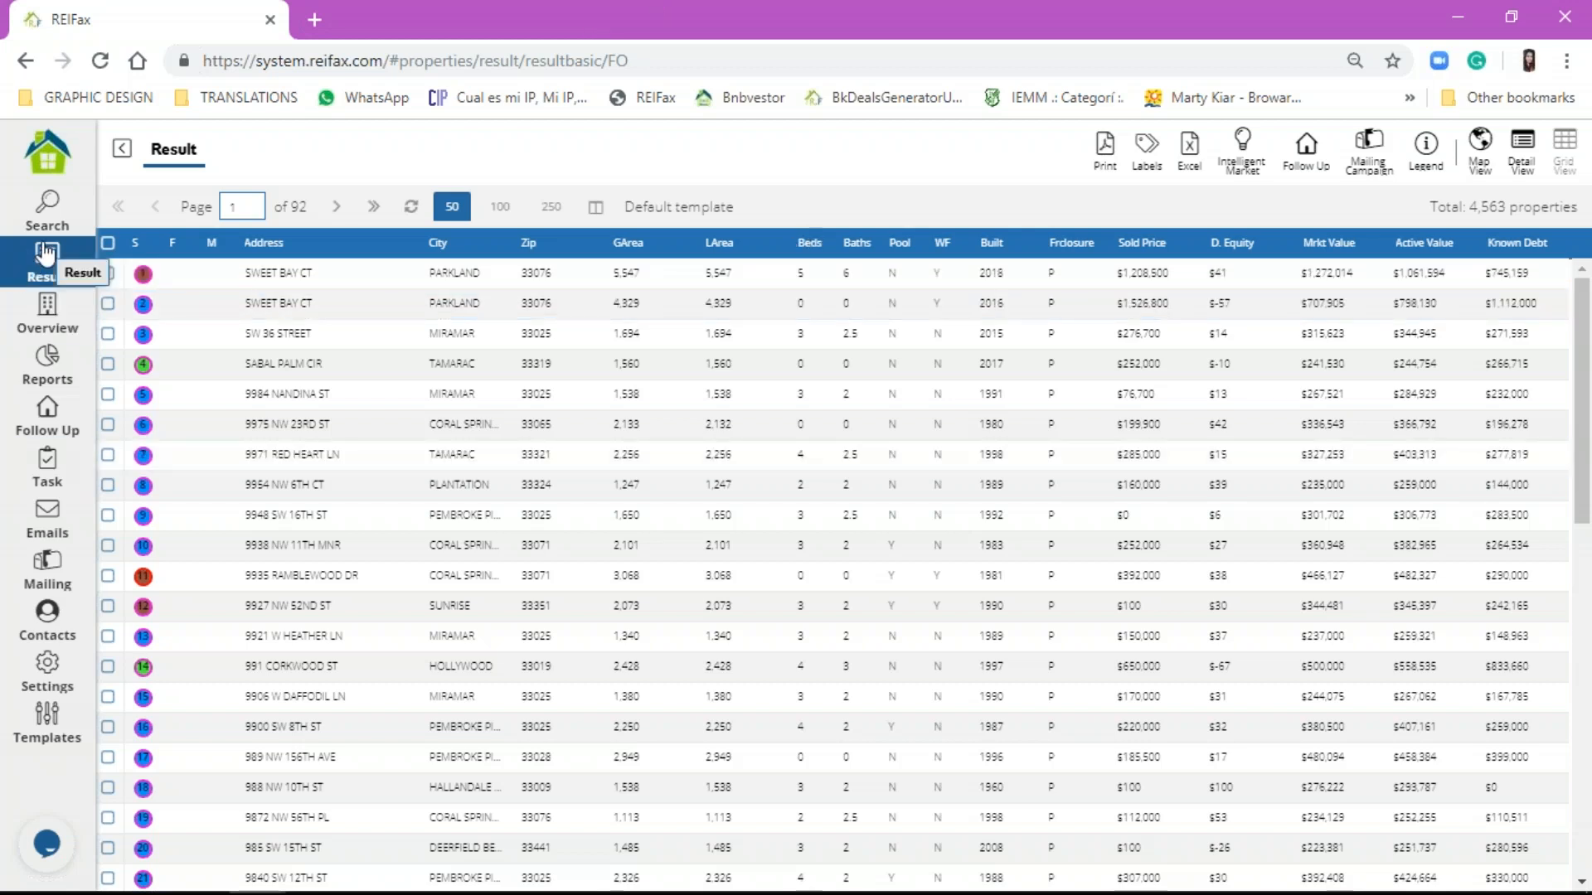
Step: Show the Public Record search fields and reset the search form to its defaults
click(7, 209)
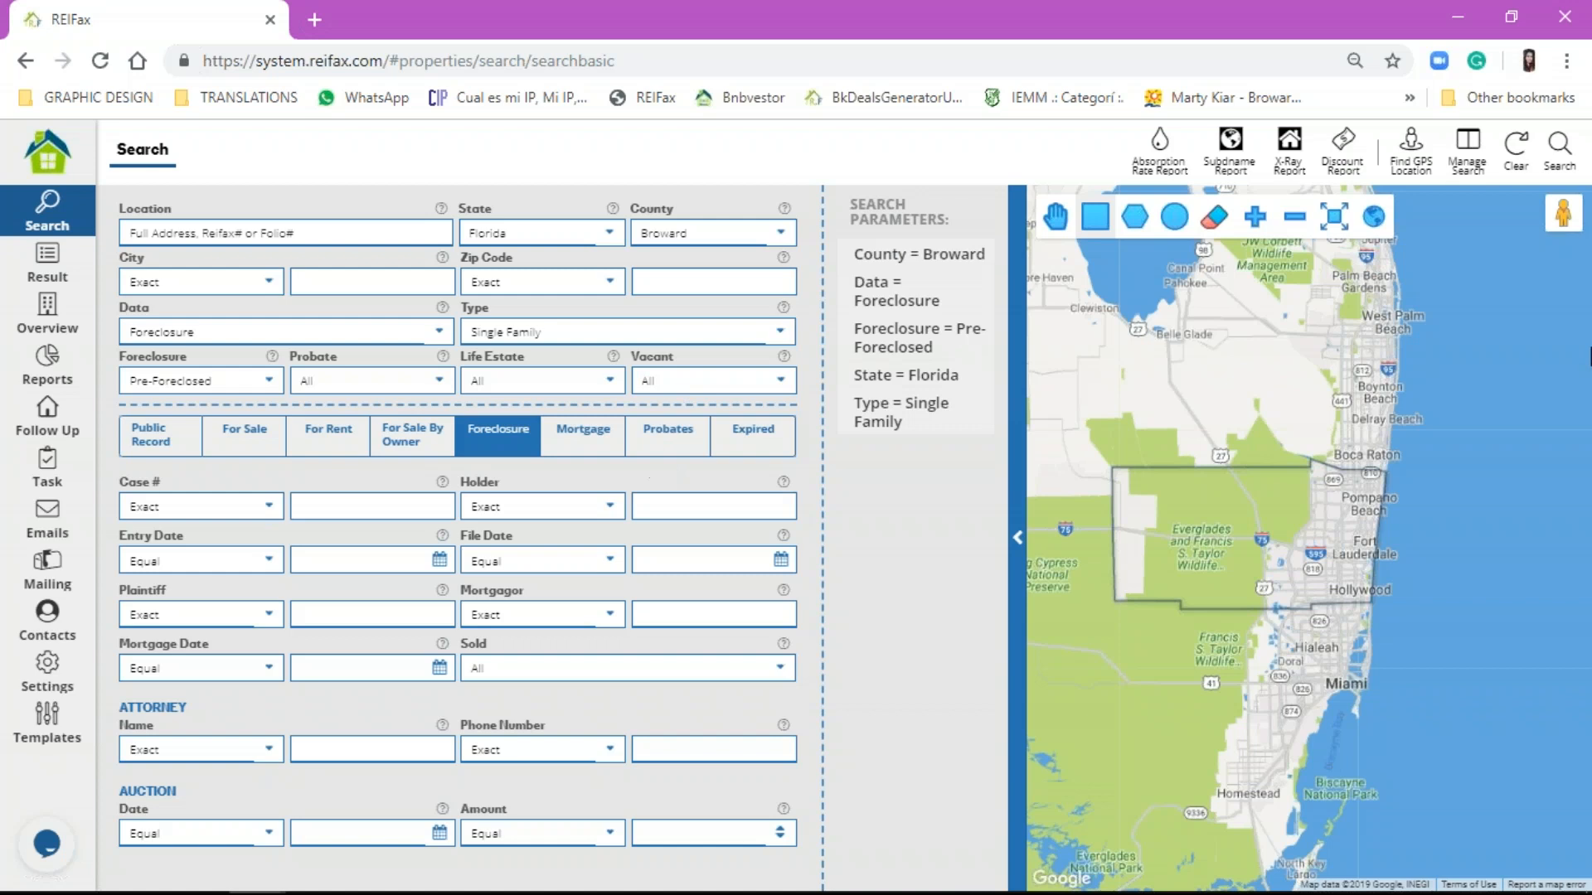
click(1565, 243)
click(161, 443)
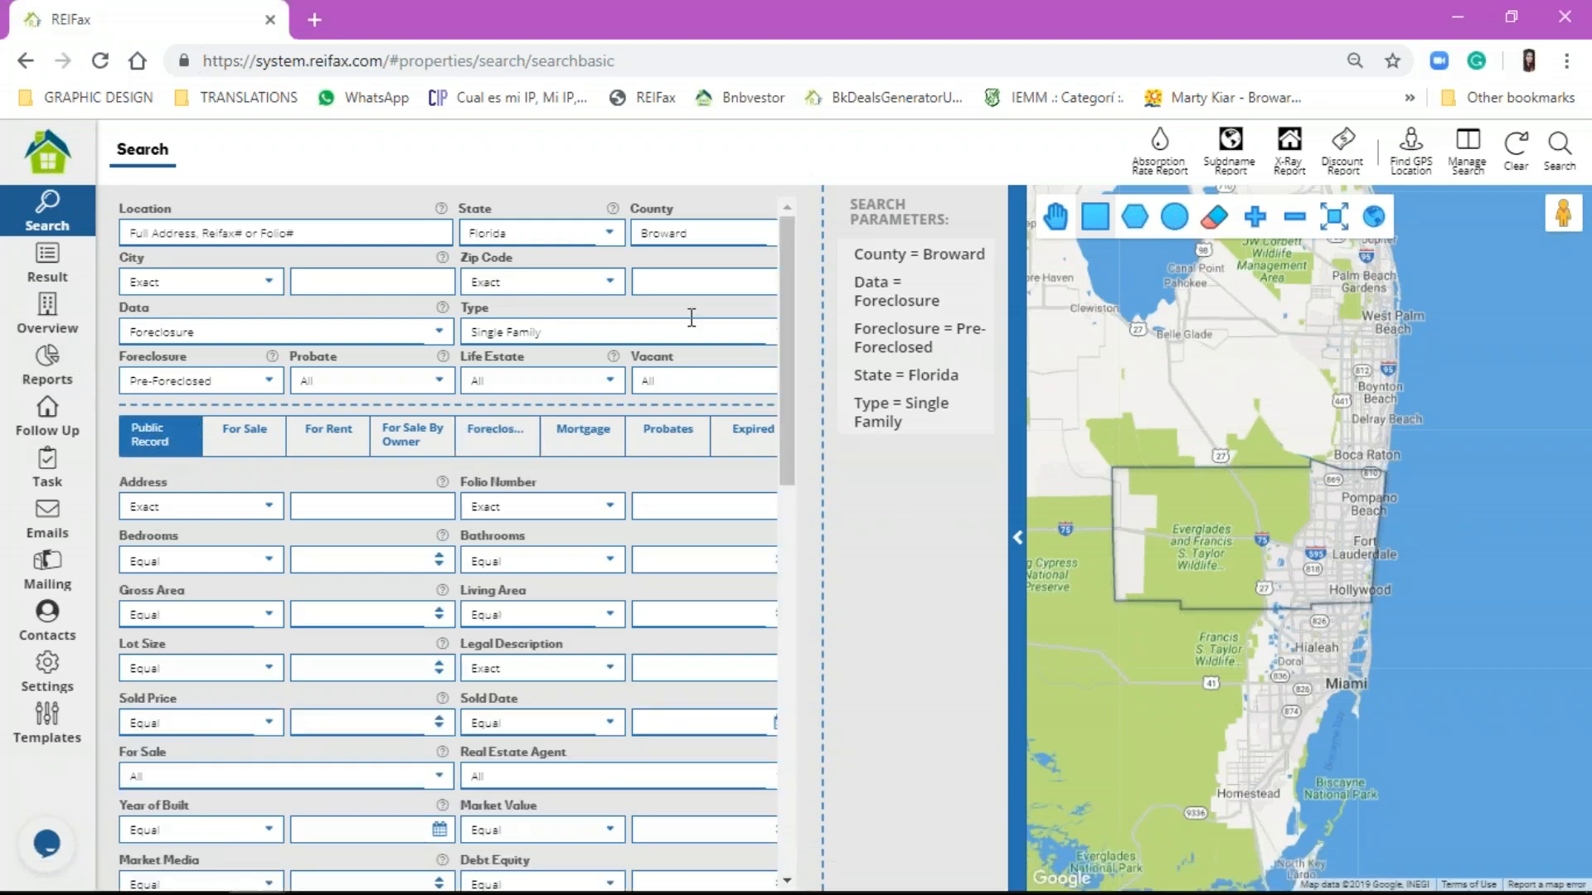
click(1524, 163)
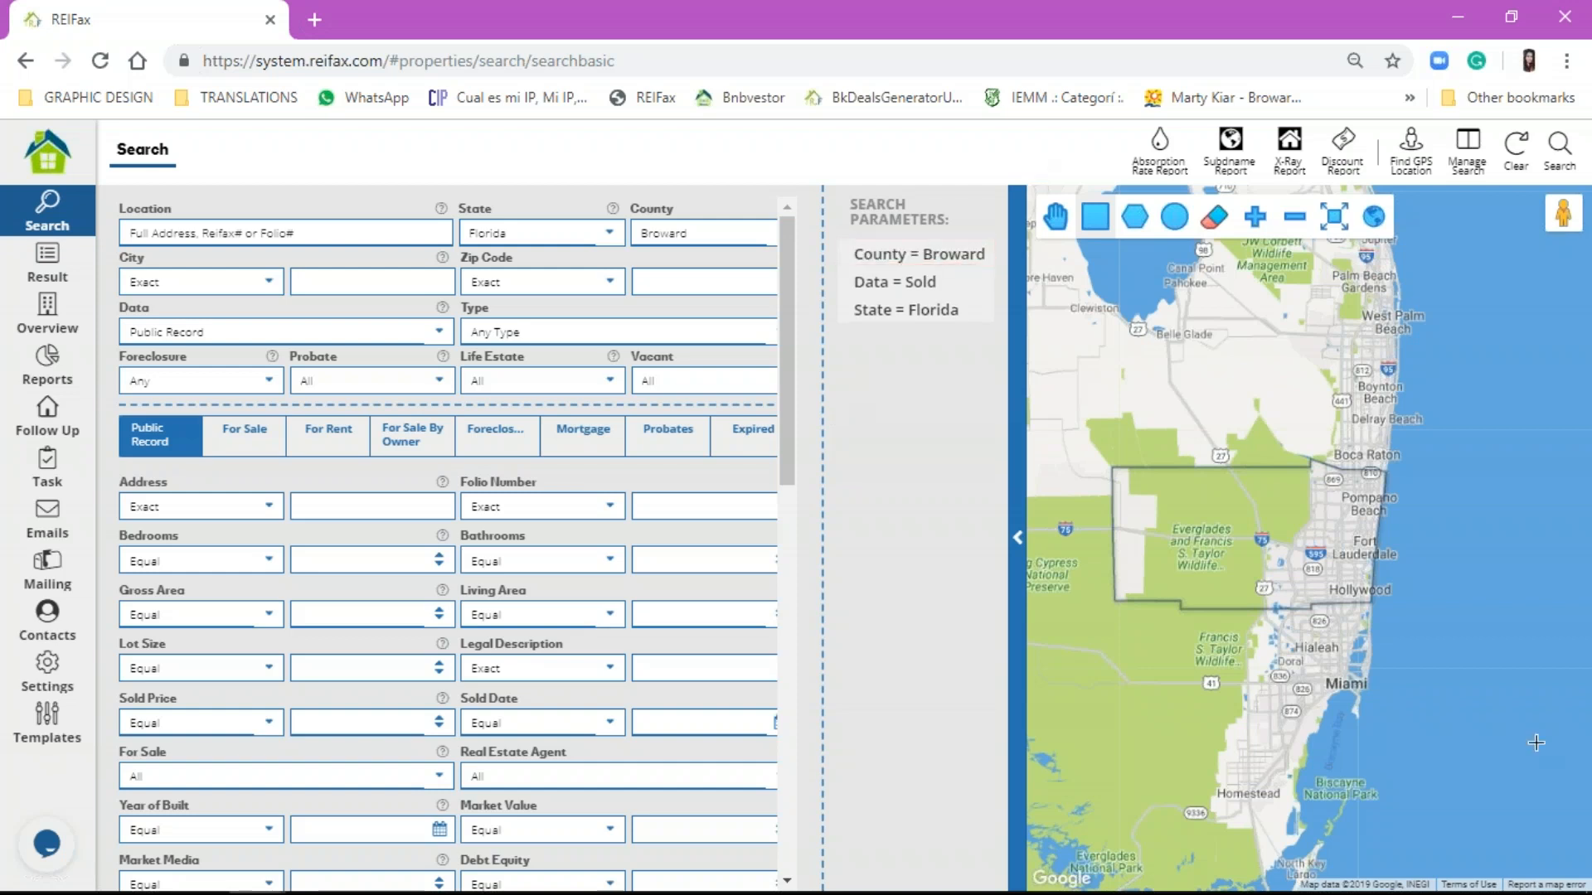
Step: Try the circular search-area tool on the map, then return to the Control Panel home
click(1578, 534)
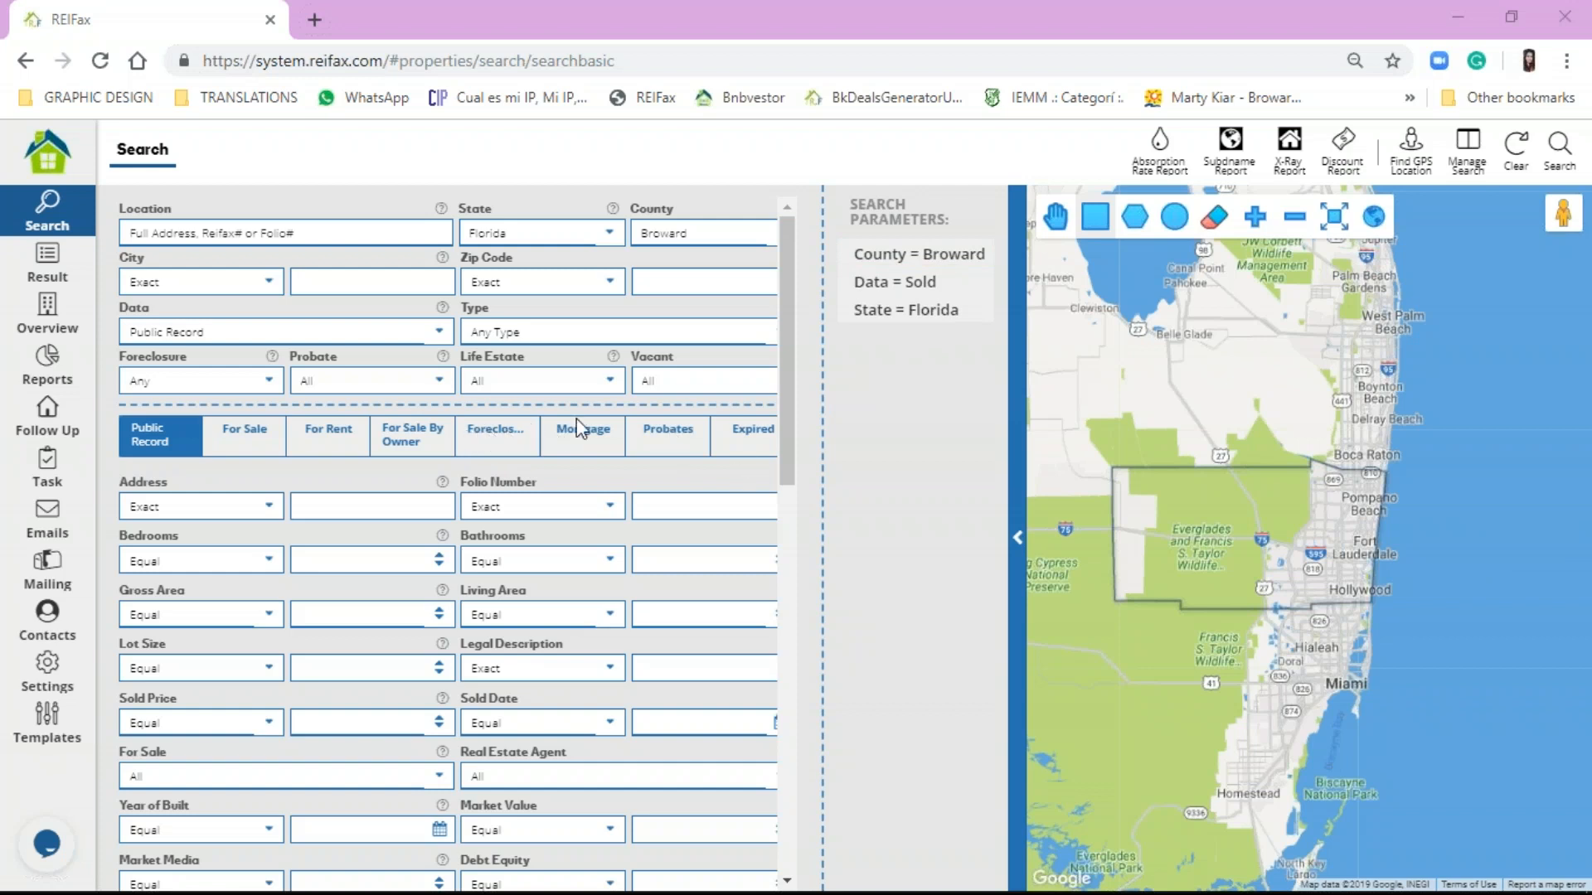
click(1182, 219)
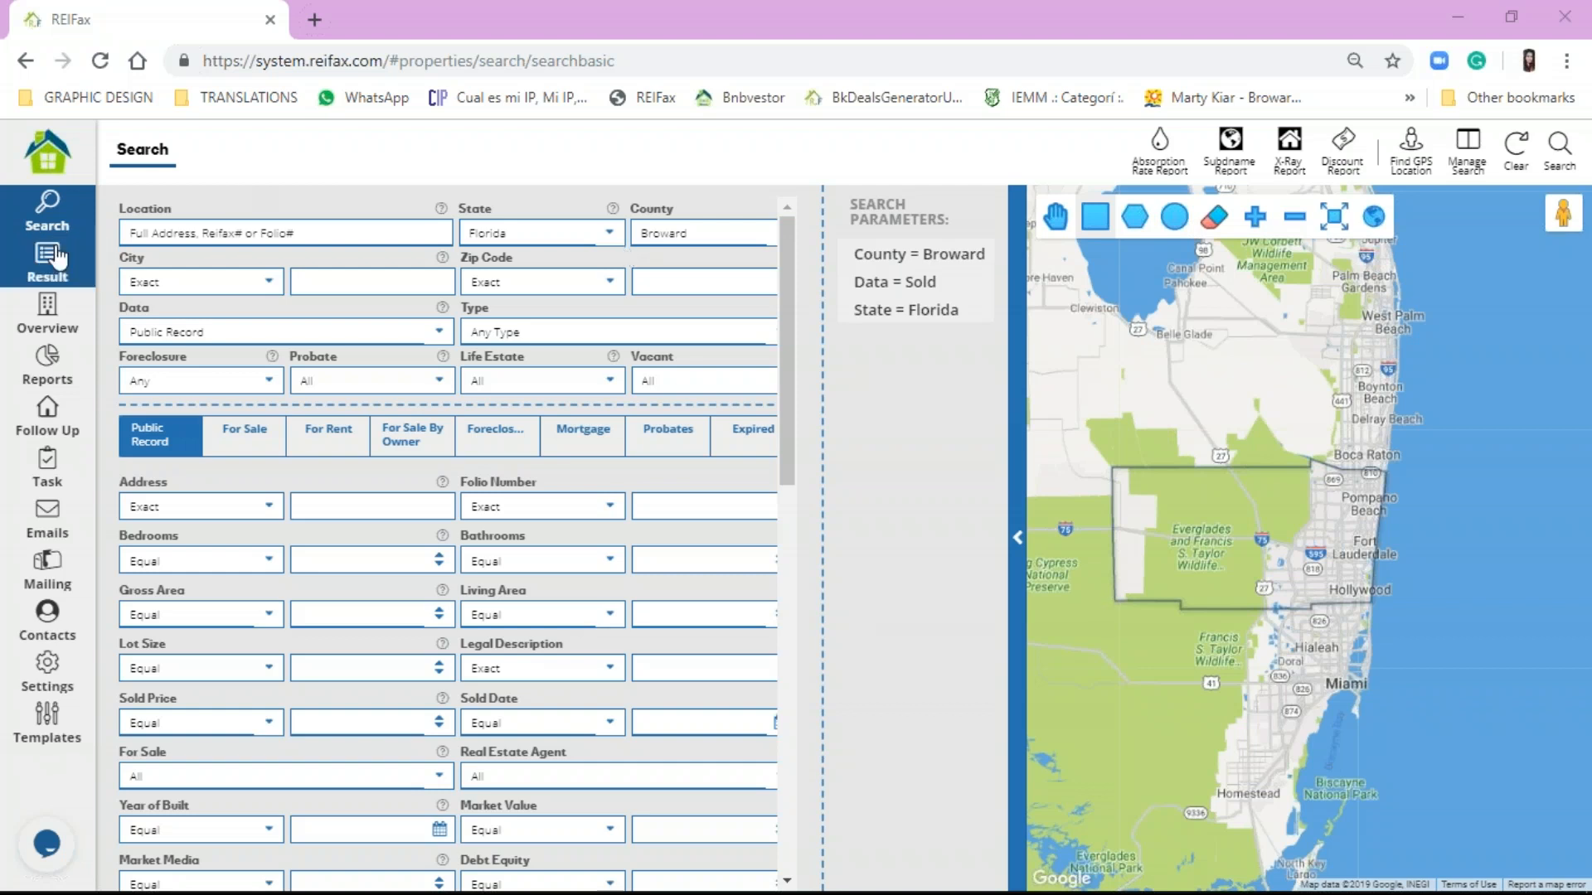
click(33, 170)
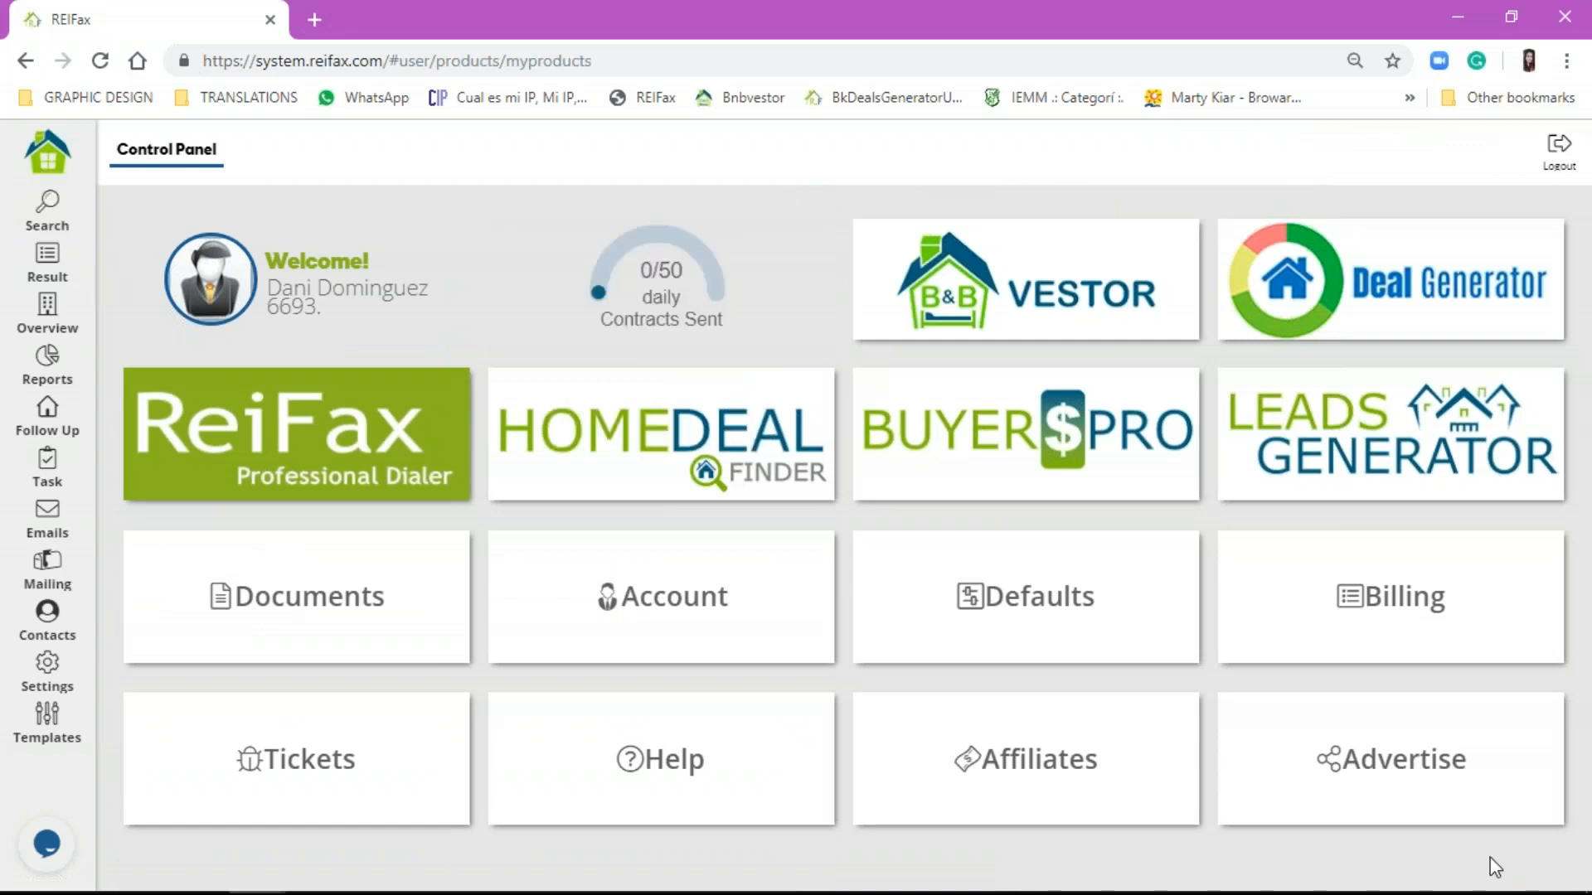
Step: In Defaults, change the default location county to Miami-Dade and save it
click(1066, 594)
click(1002, 646)
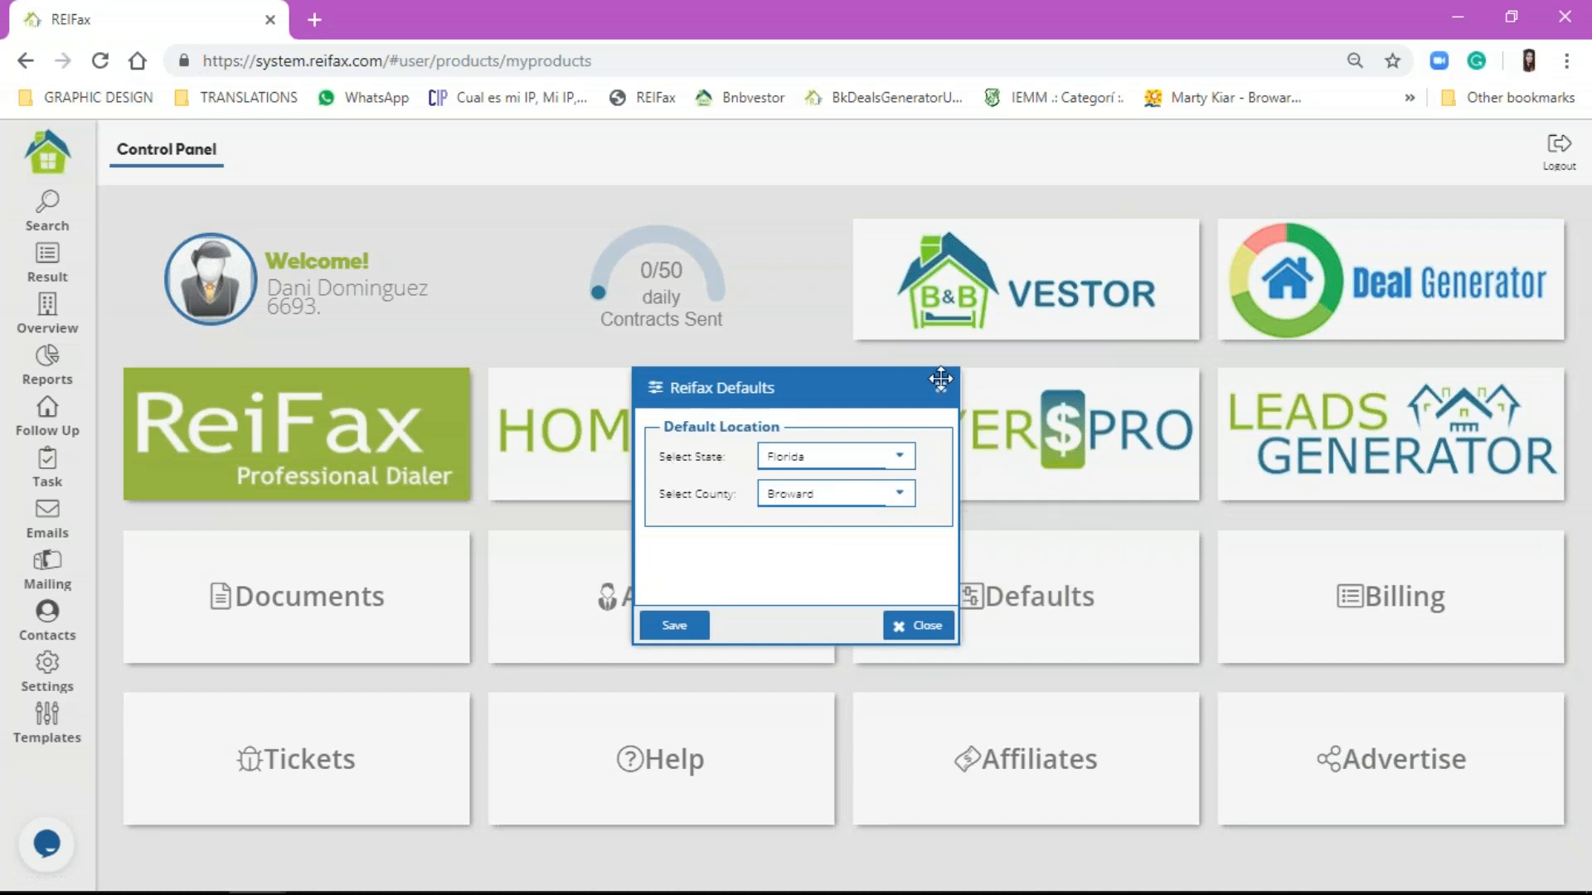
click(835, 507)
scroll(844, 688, down, 2)
scroll(844, 688, down, 10)
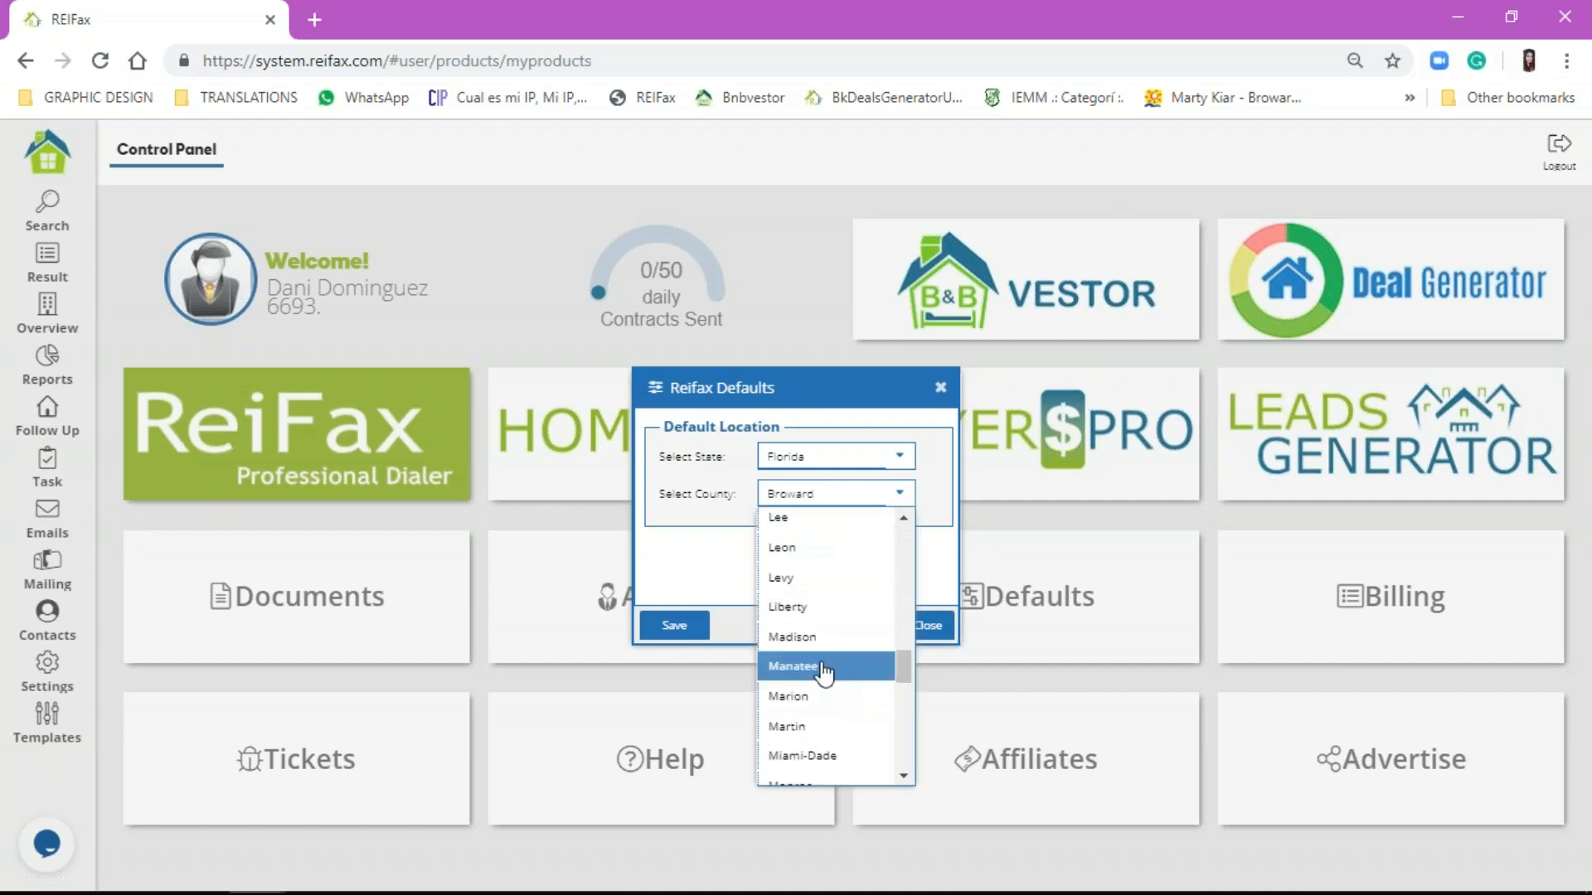
click(820, 756)
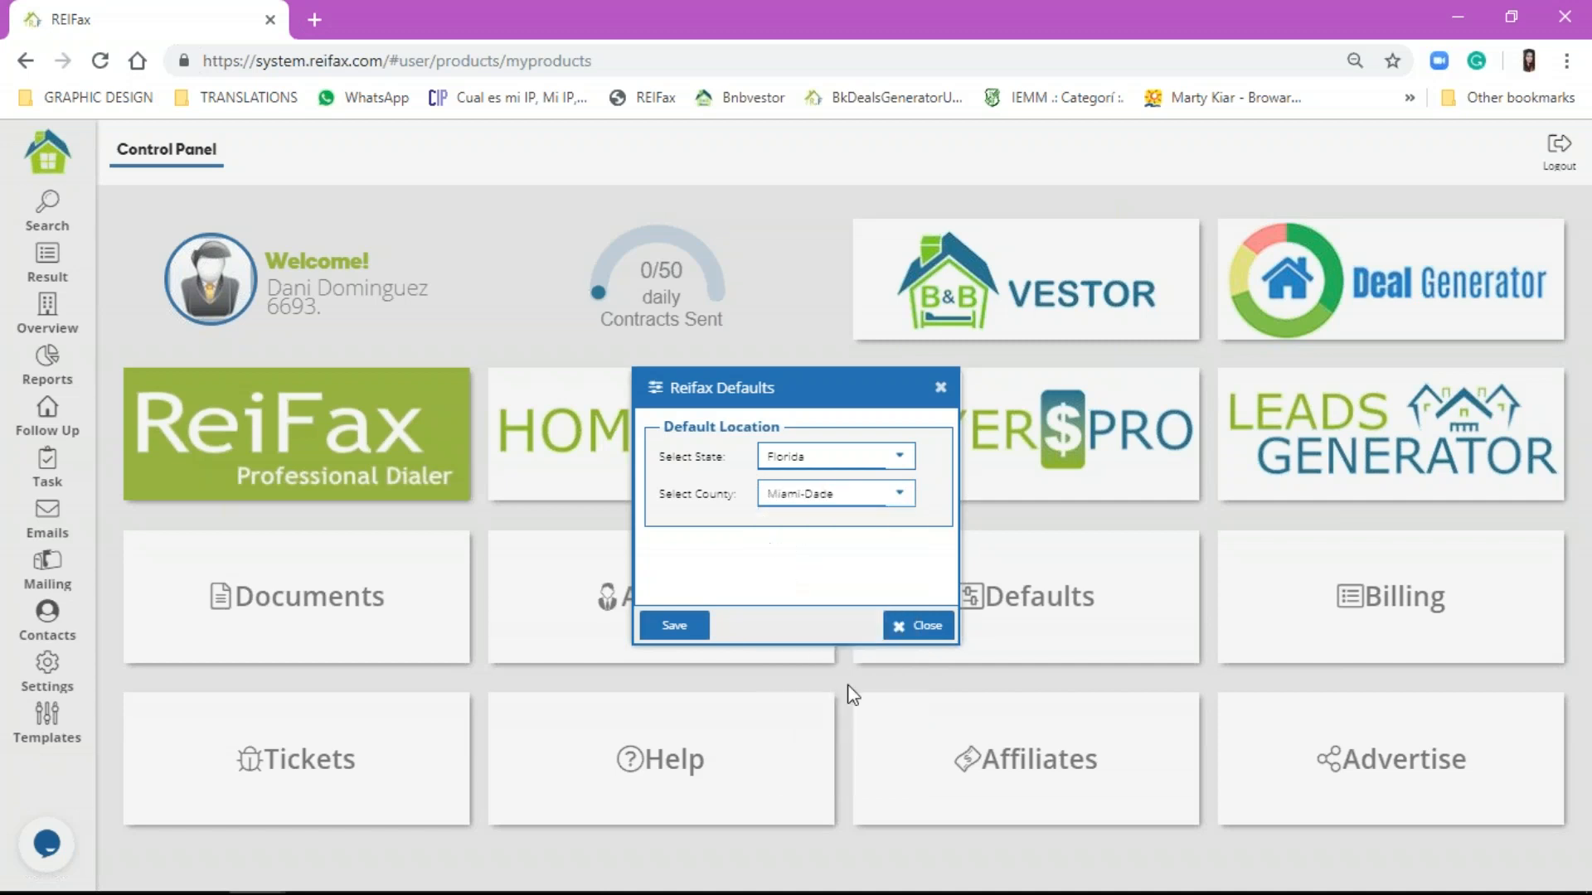
click(688, 627)
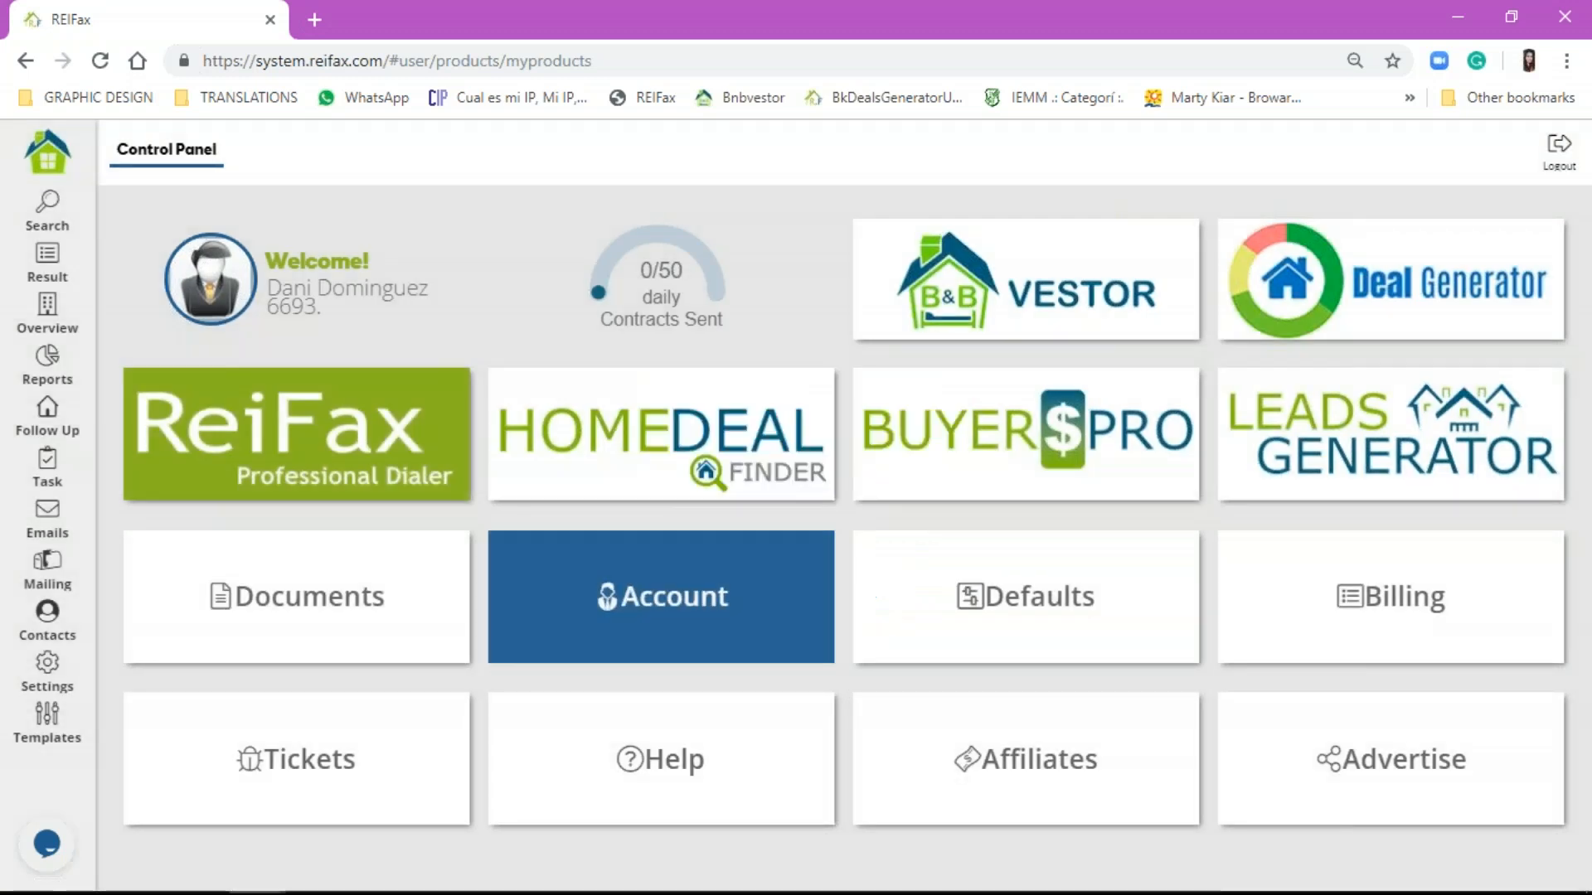
click(25, 155)
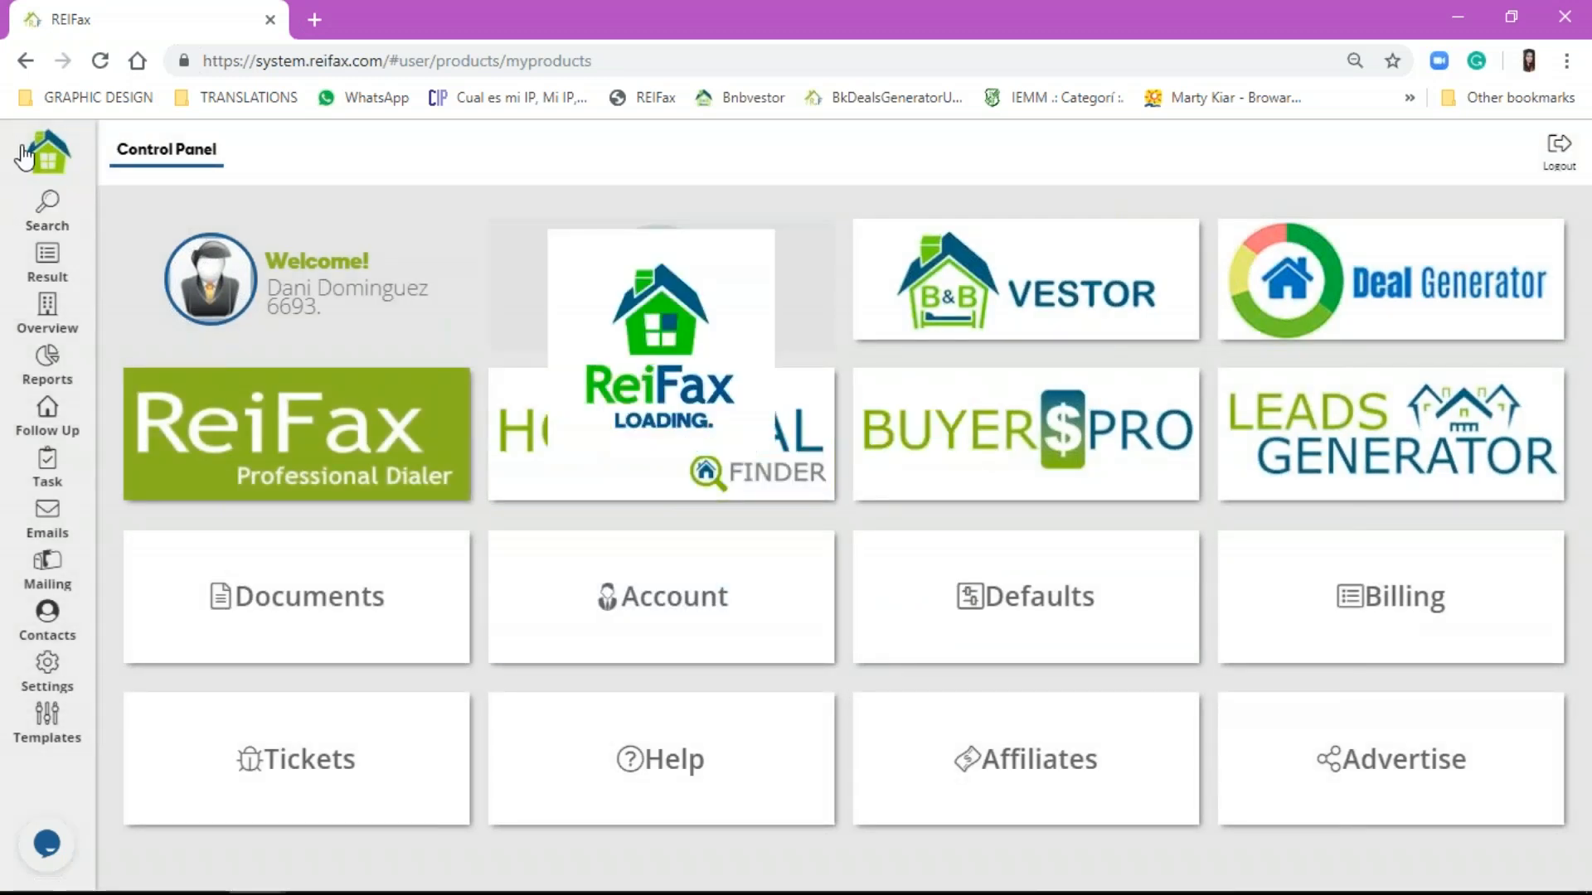
click(229, 58)
Step: From reifax.com, go through Account > Settings to the control panel and open property search
text(re)
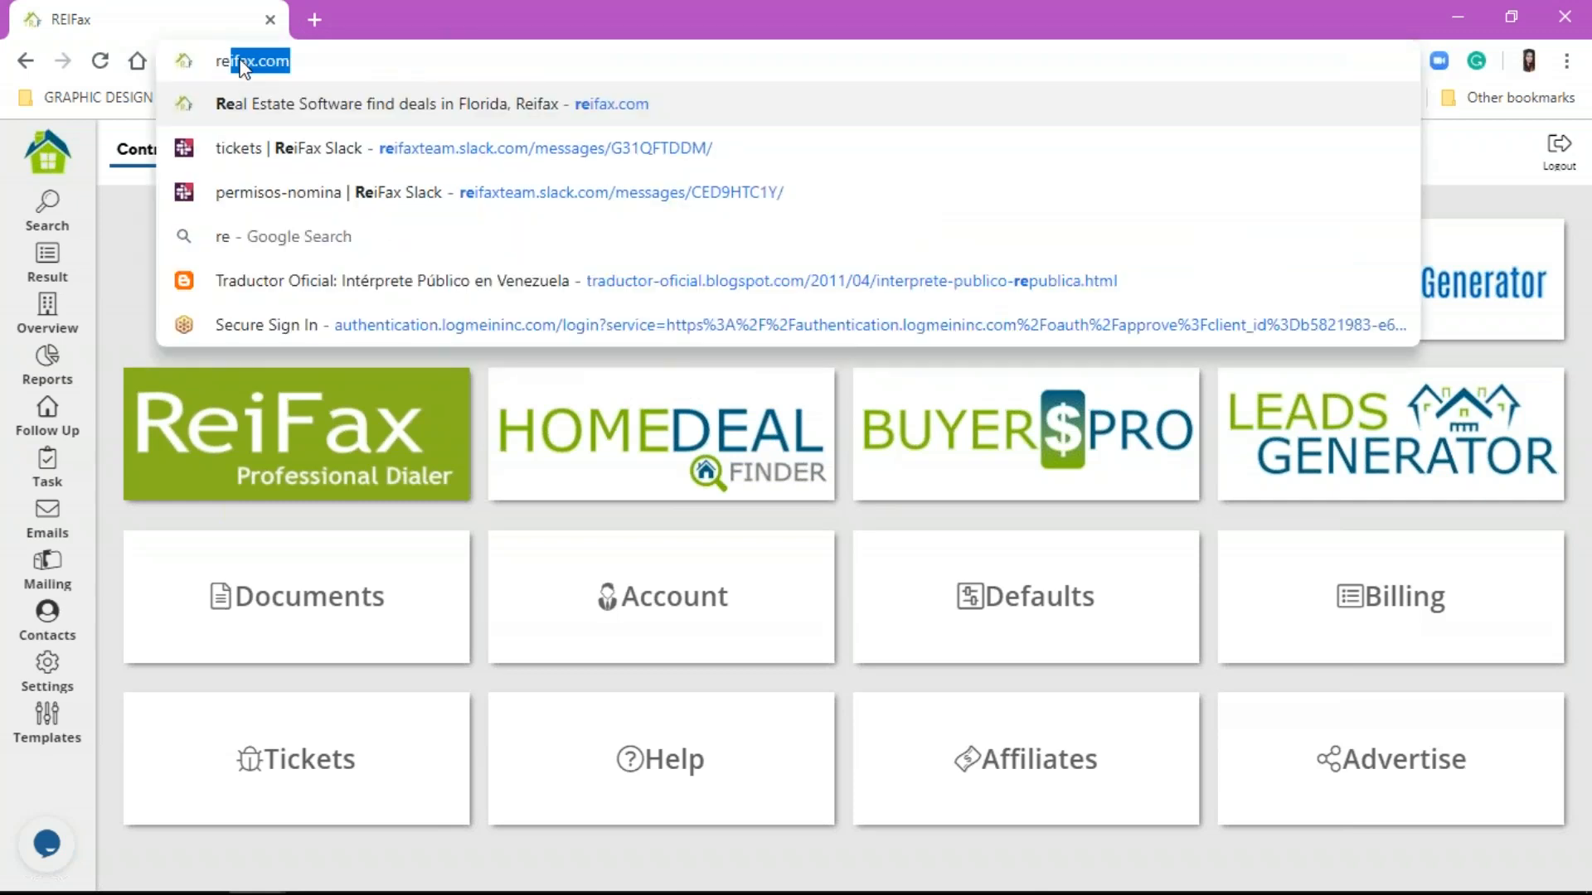
key(Return)
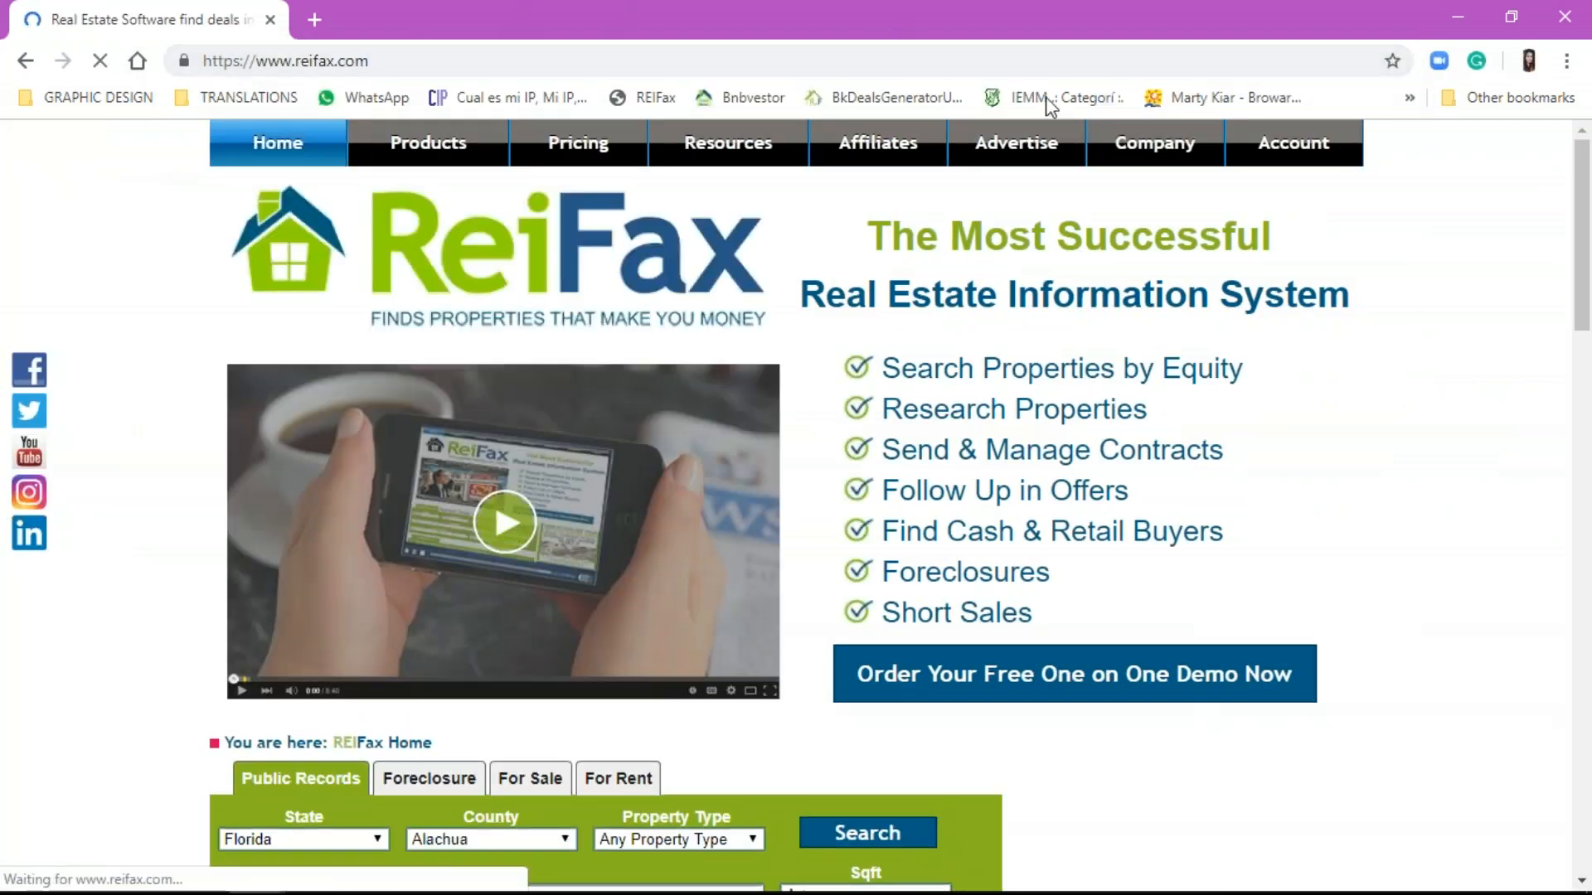
click(1306, 149)
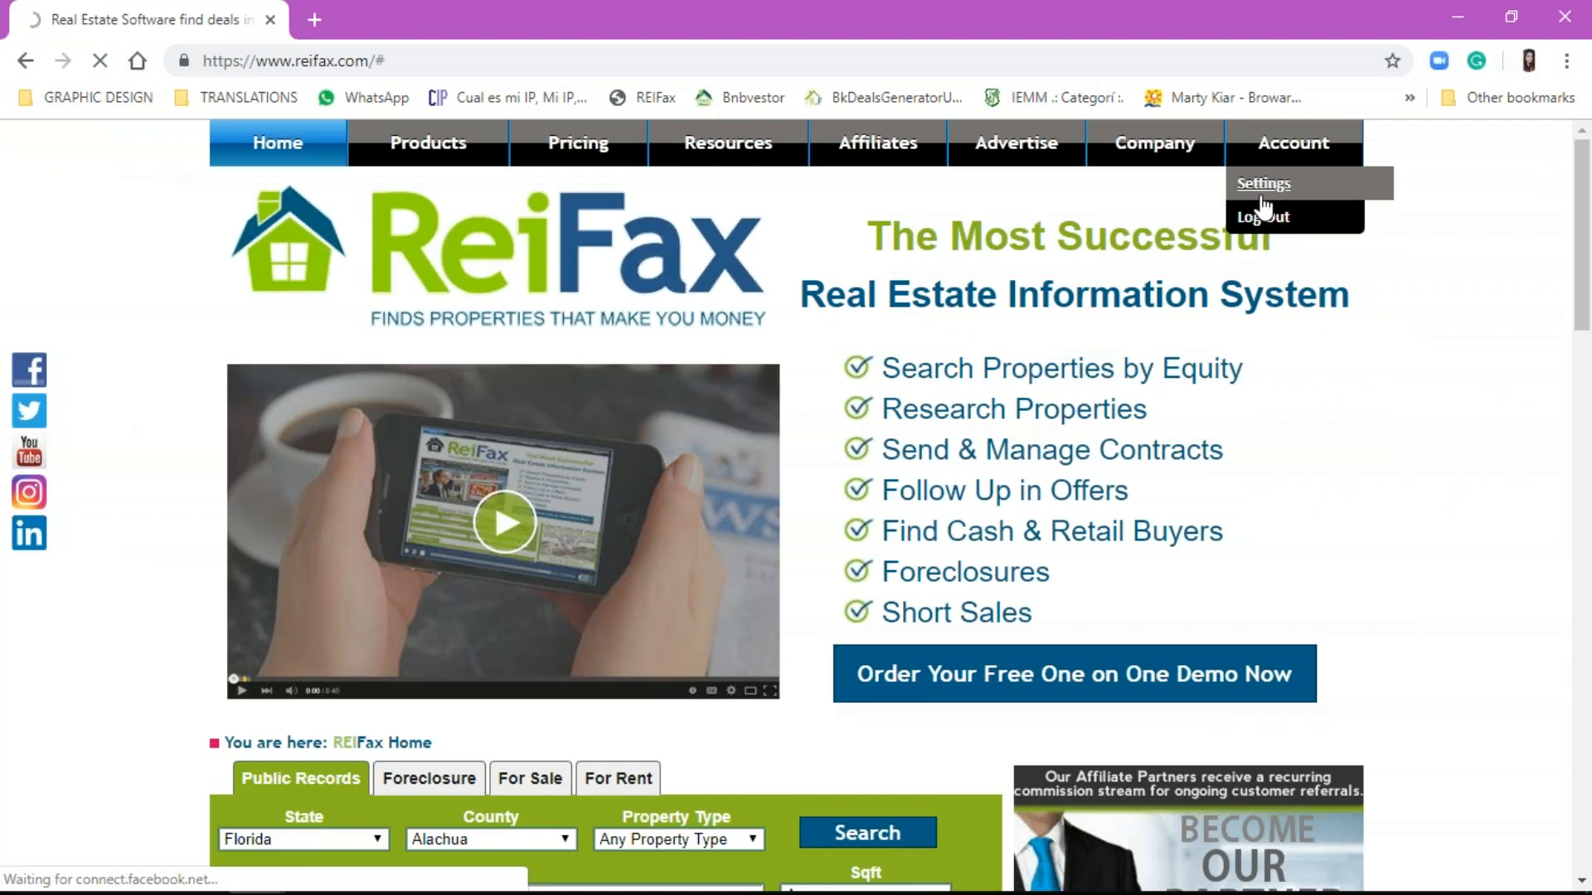
click(1262, 197)
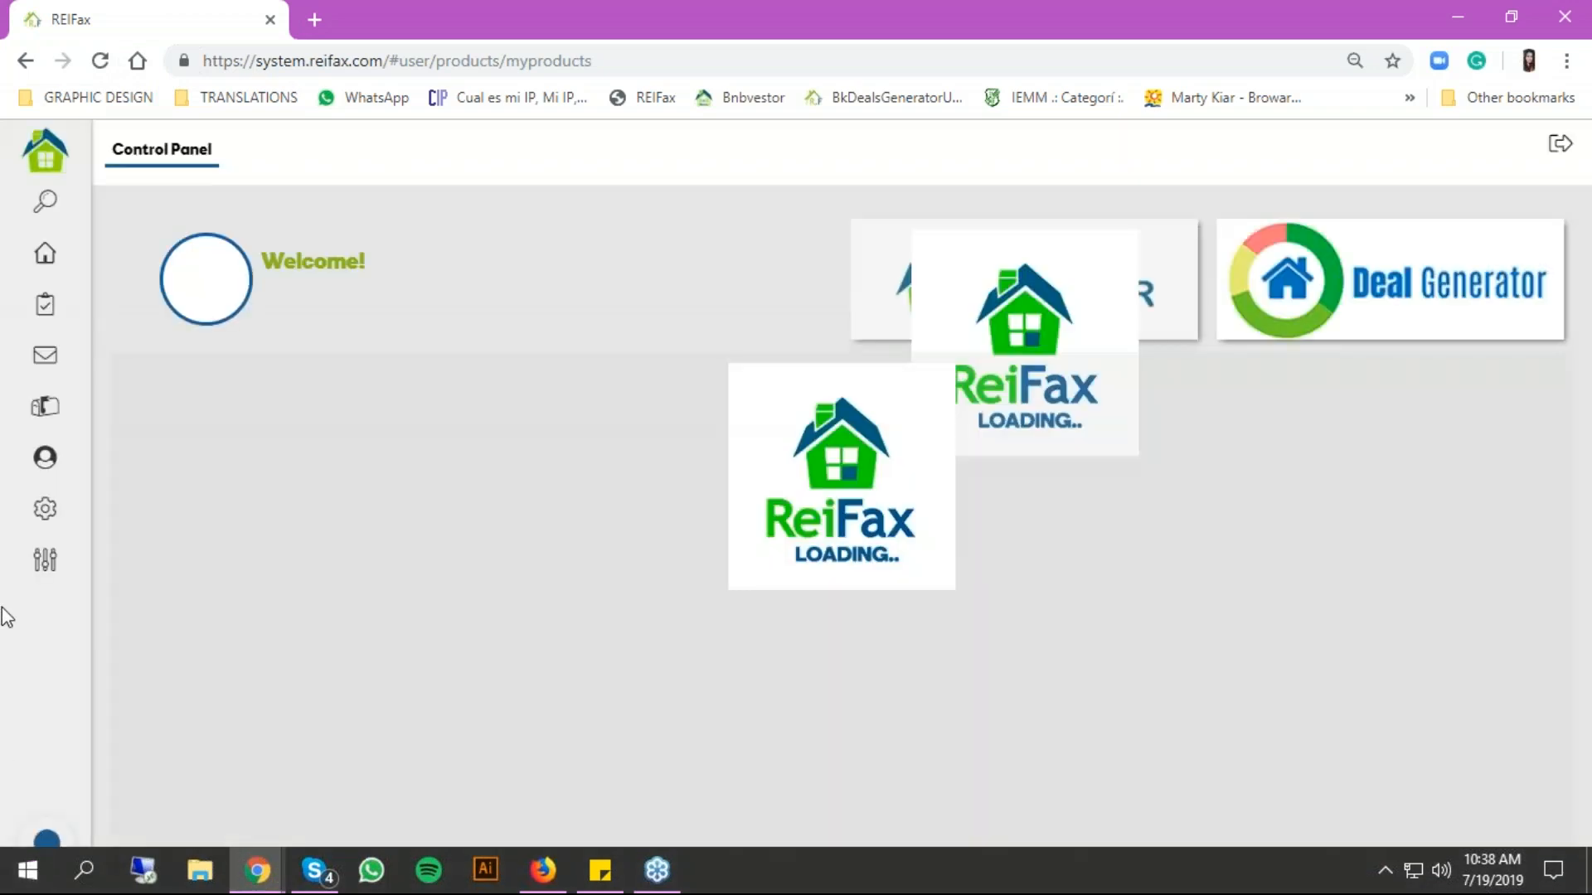
click(8, 223)
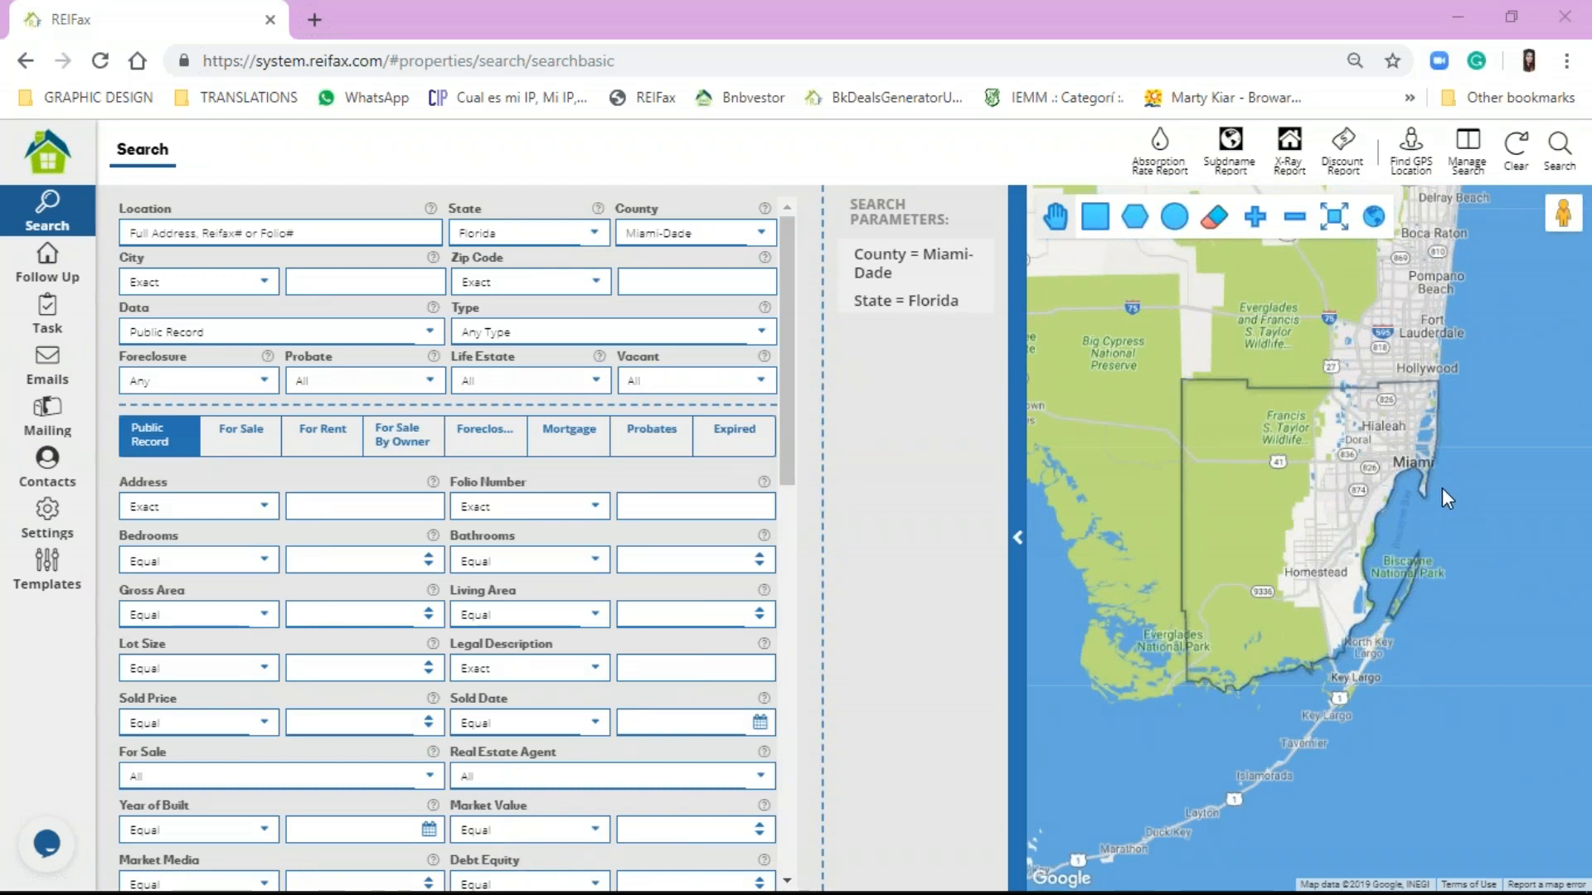
Step: Open the tawk.to live chat window and place the cursor in its message box
click(1243, 242)
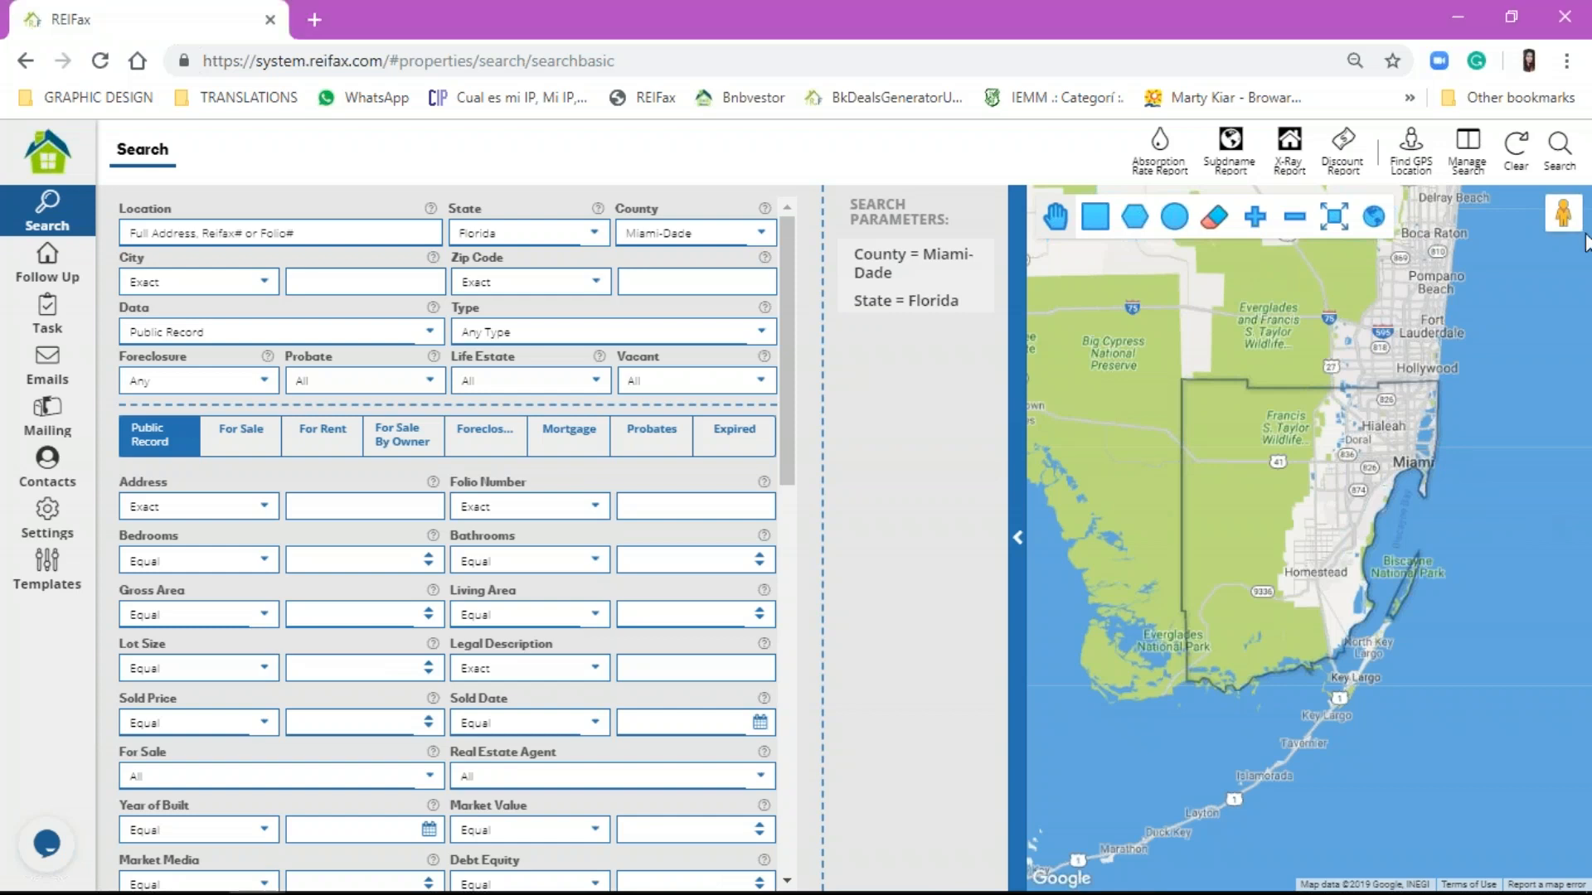
click(1581, 578)
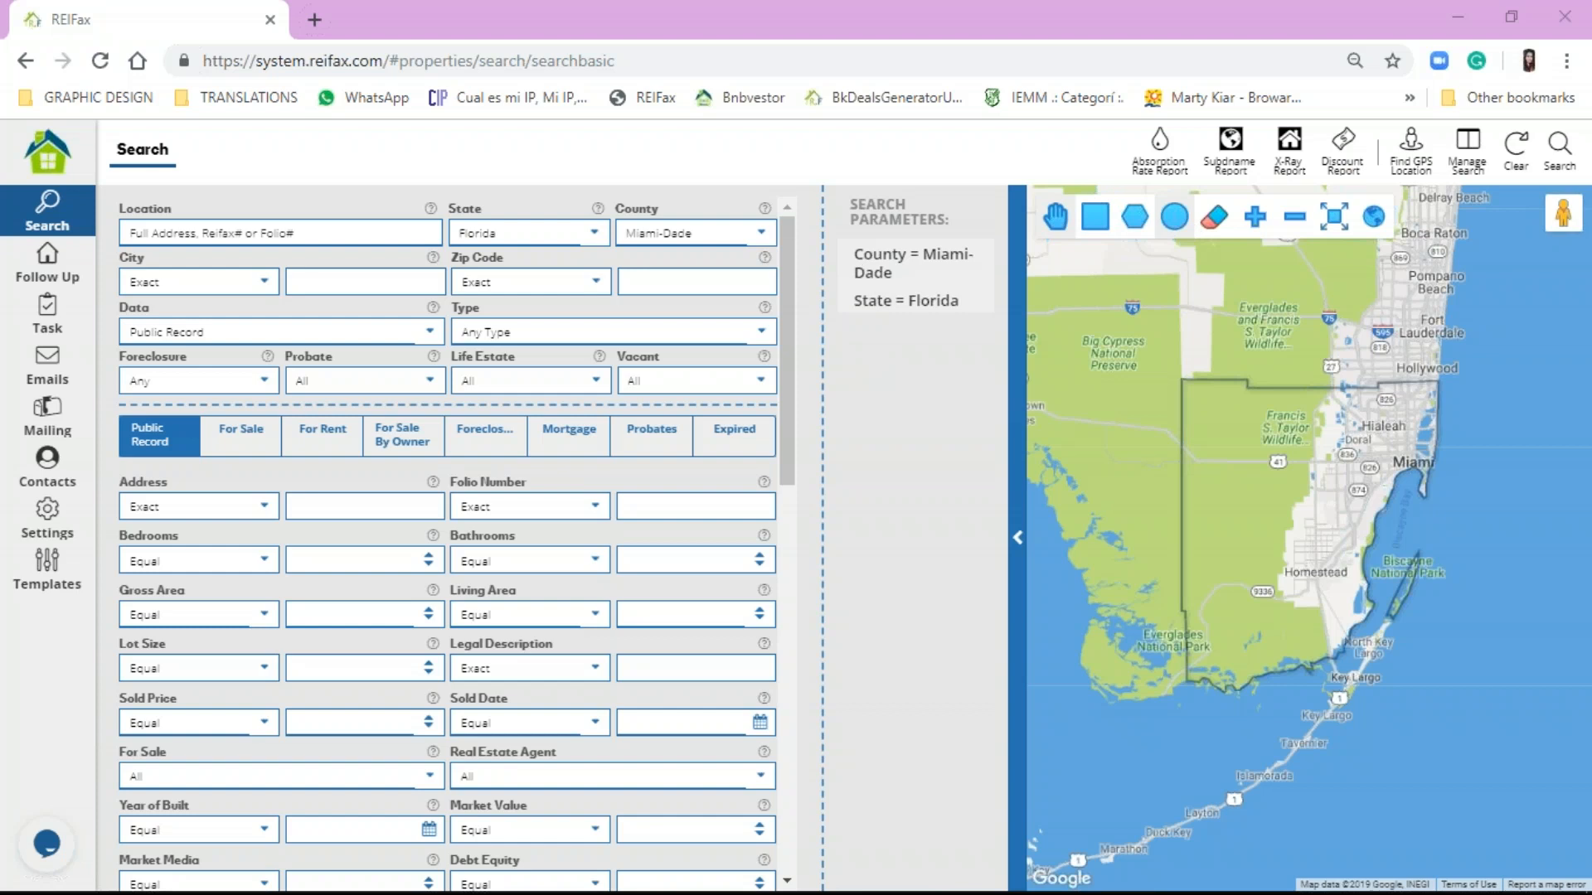
click(46, 844)
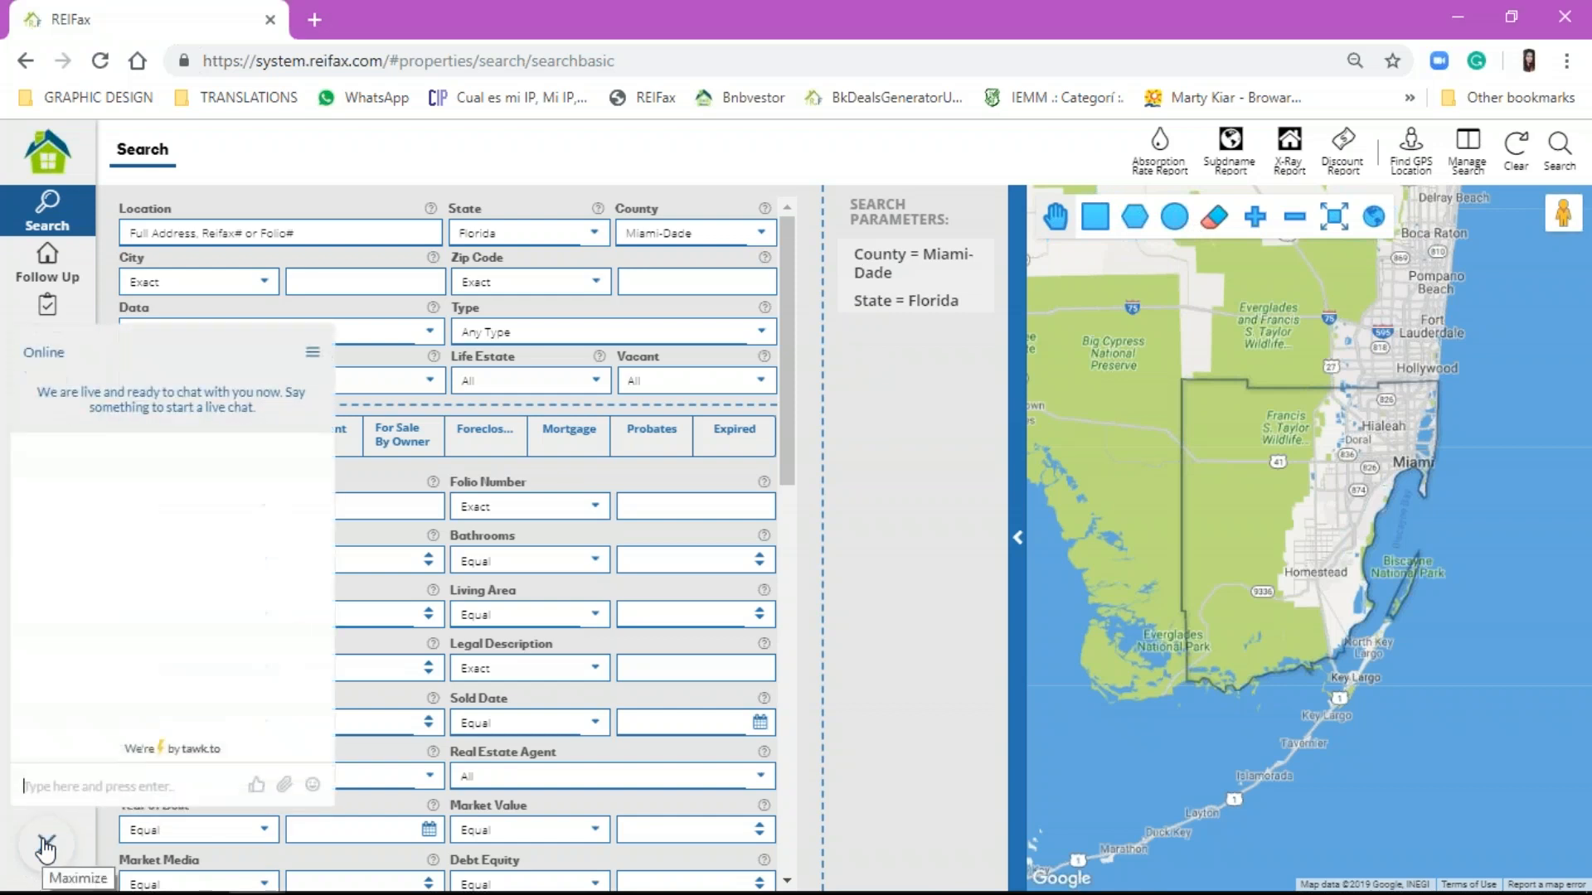
click(80, 784)
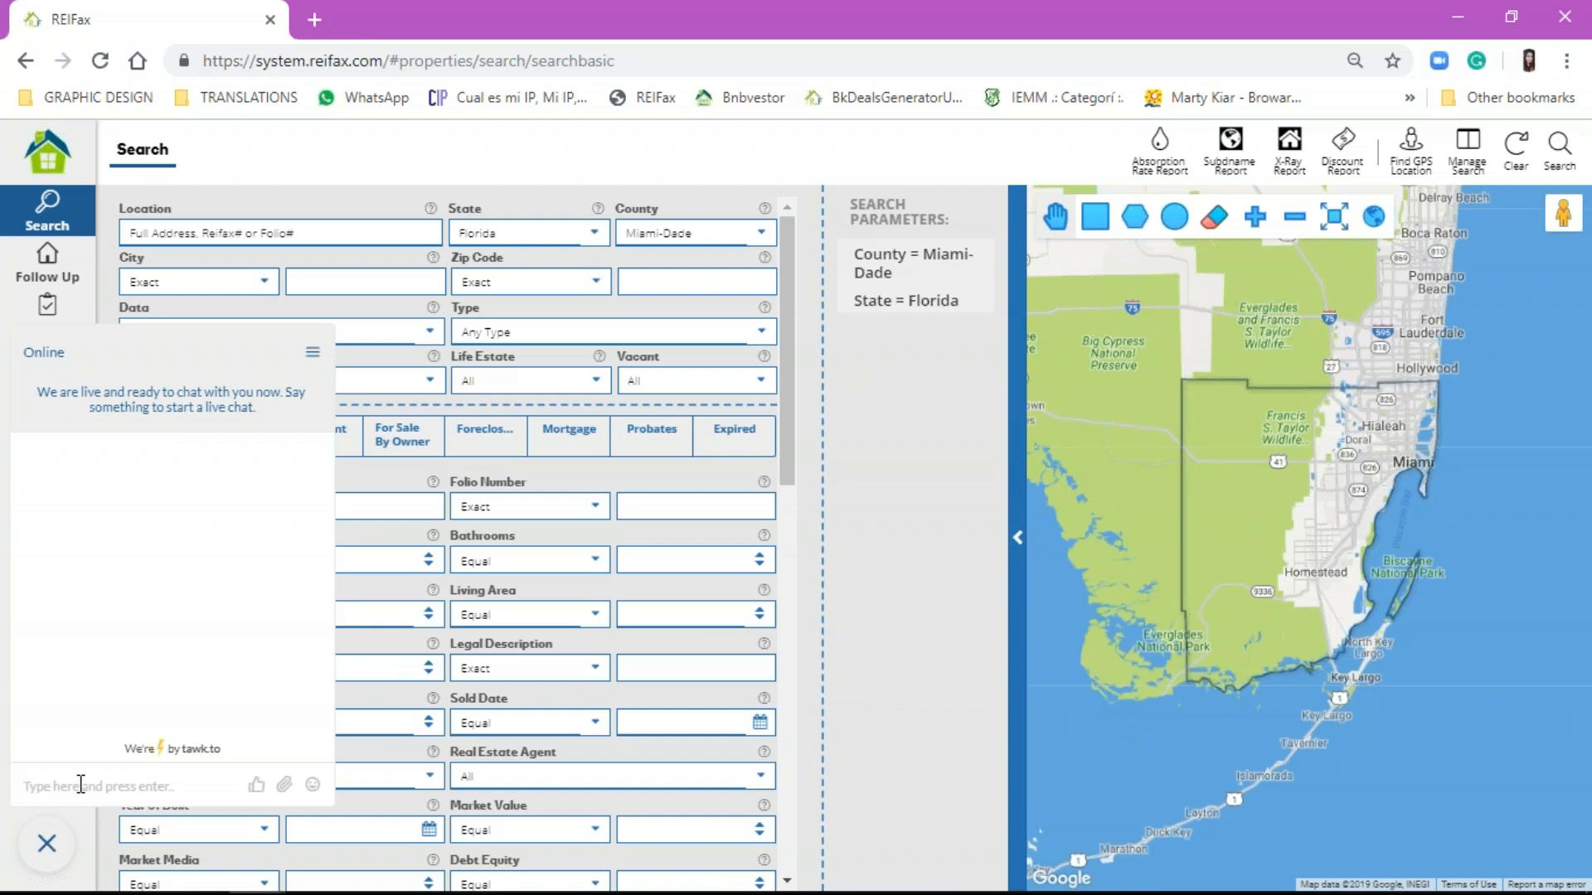
click(81, 784)
scroll(1410, 442, up, 1)
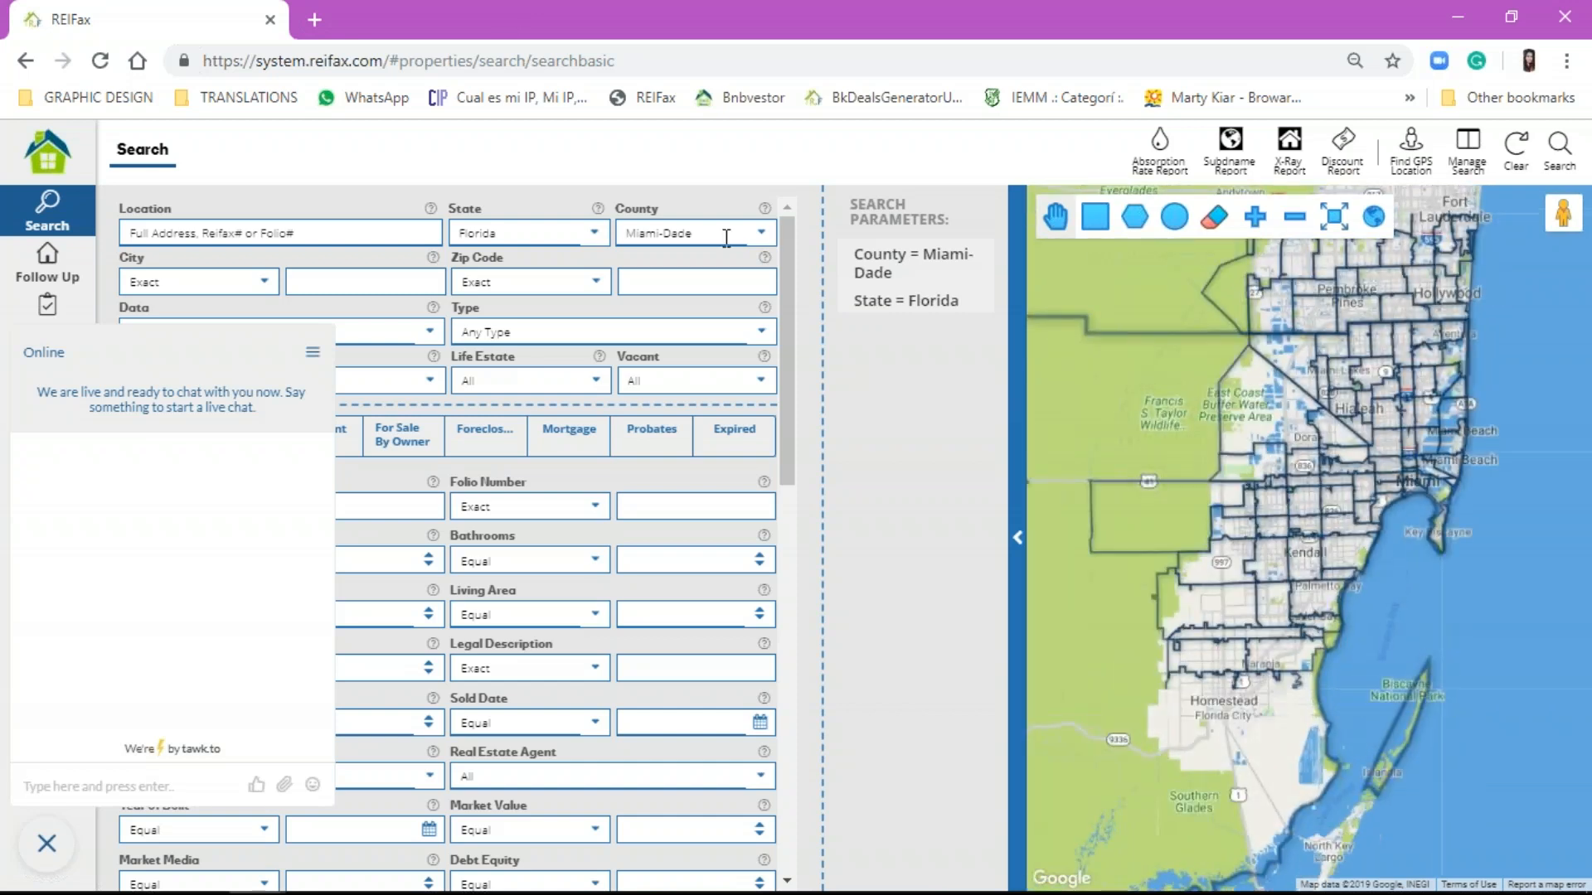
Step: Confirm Miami-Dade county, pan the map north, and collapse the Search Parameters panel
click(729, 233)
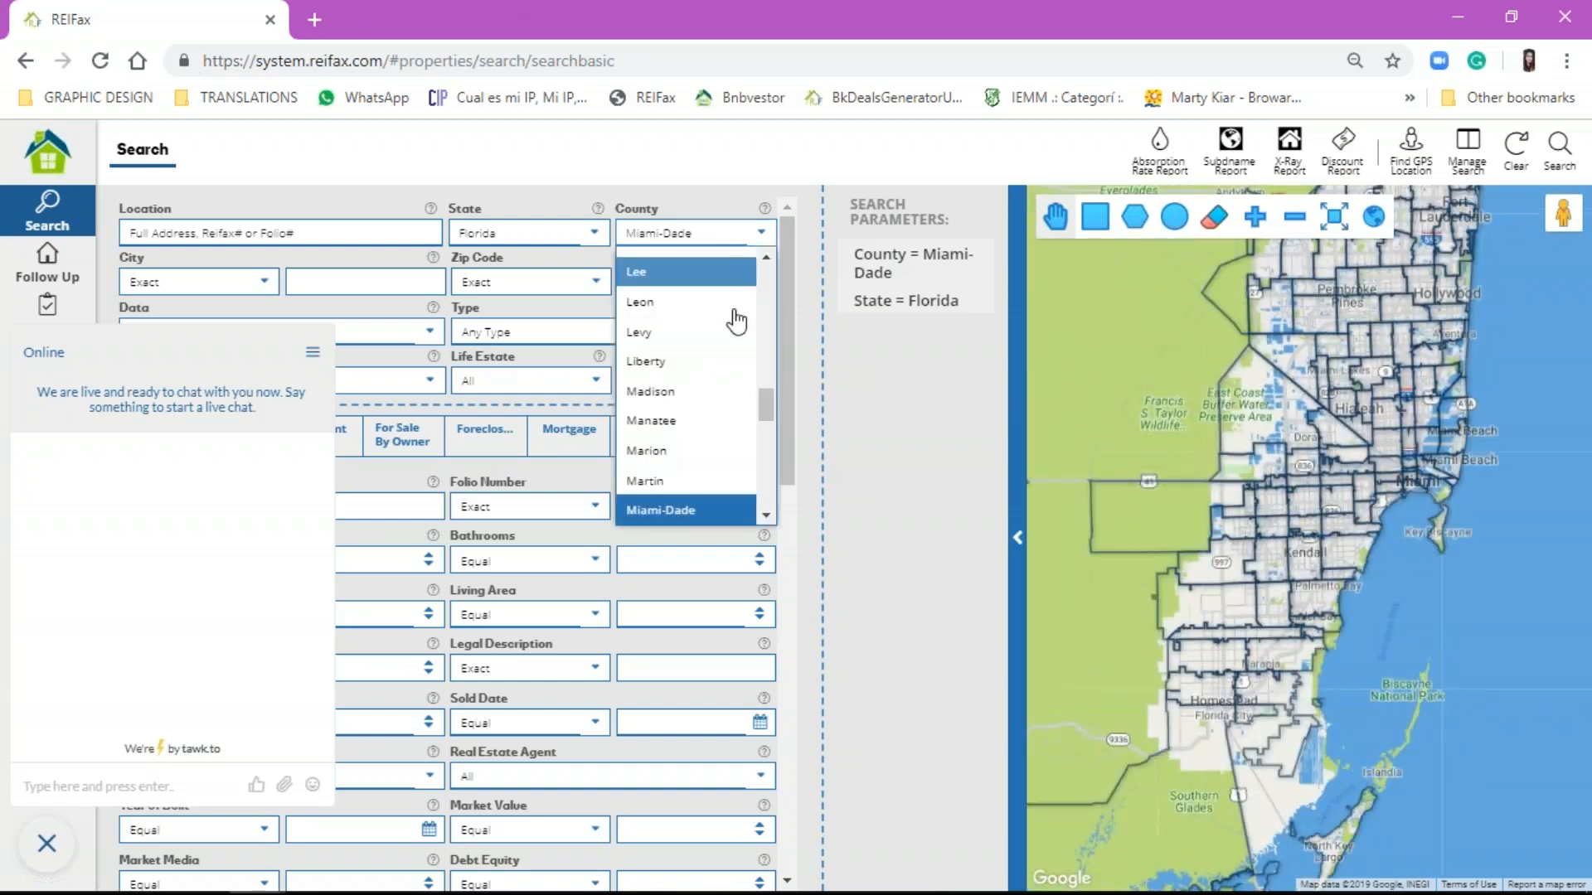
click(966, 421)
scroll(1442, 451, up, 1)
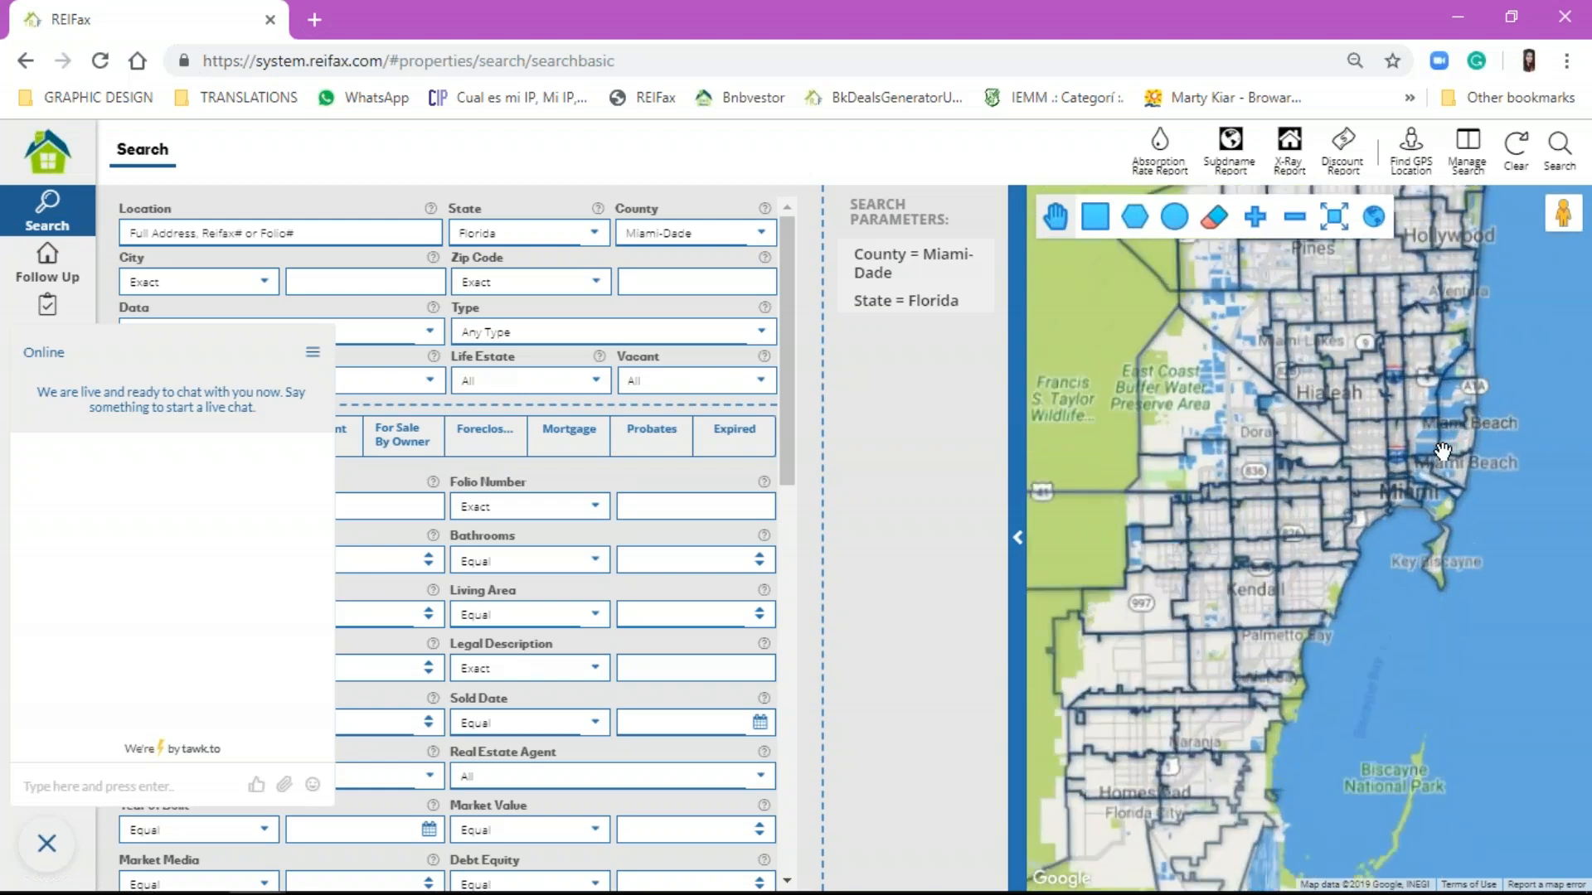
drag(1291, 419, 1347, 681)
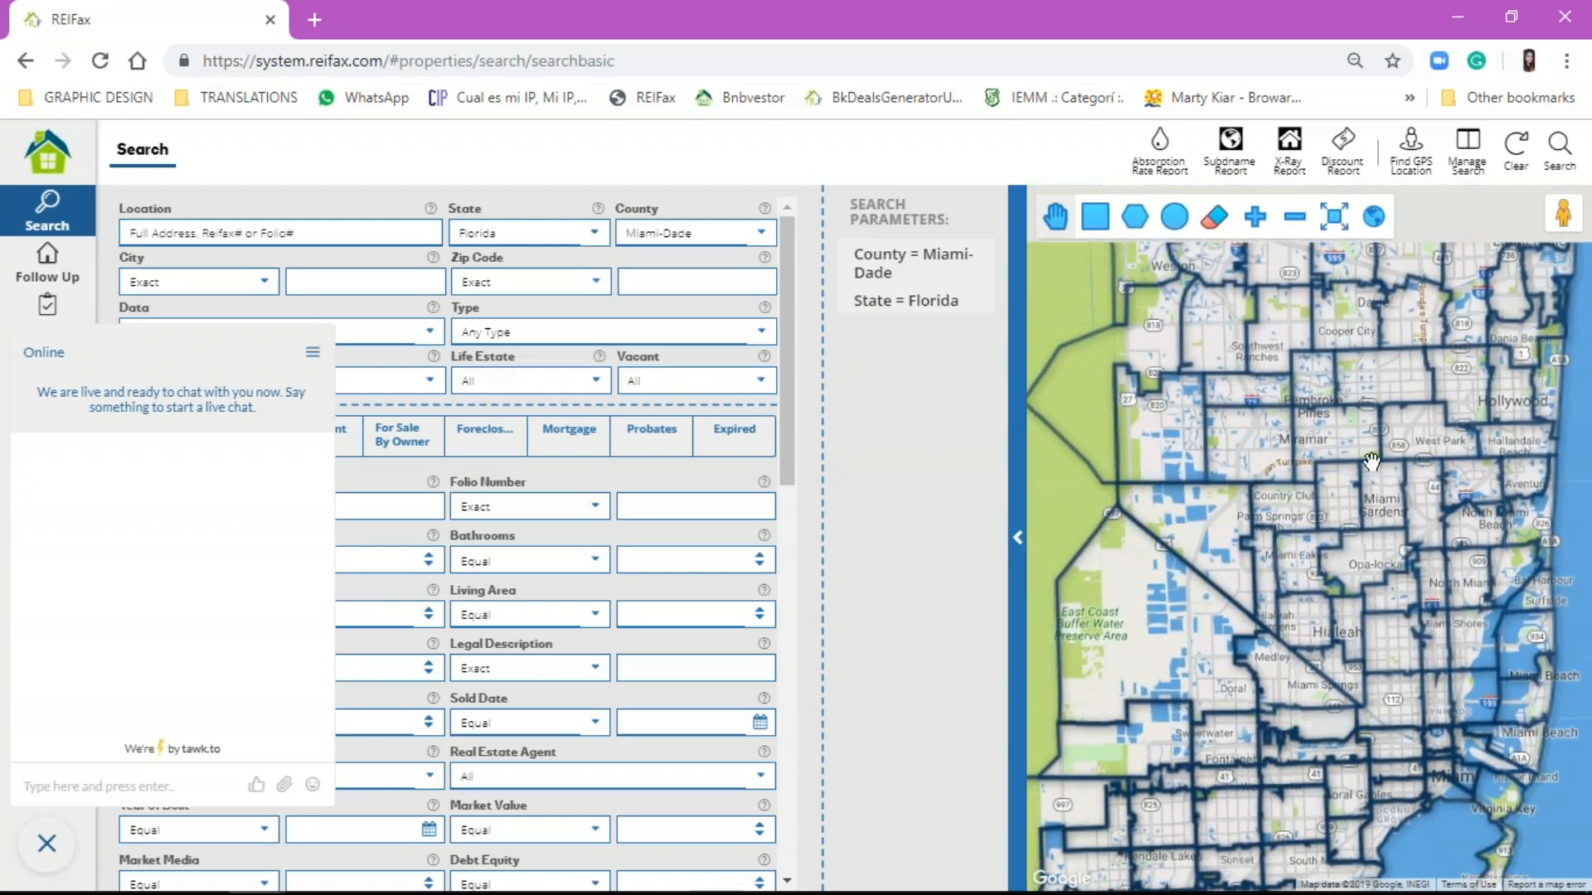
drag(1421, 411, 1401, 573)
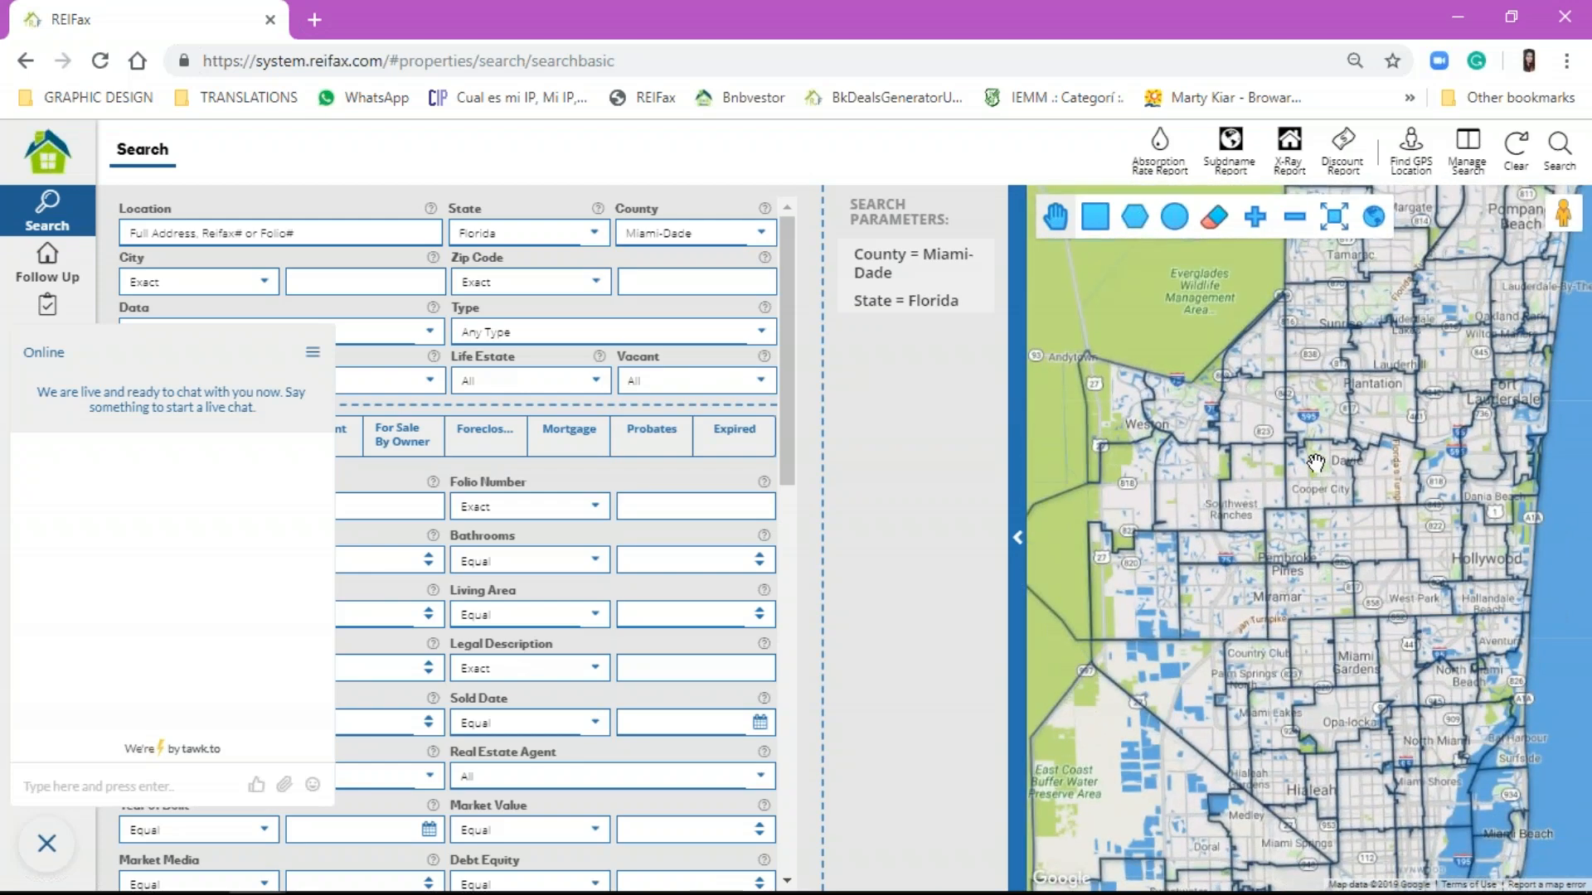
scroll(1316, 462, up, 1)
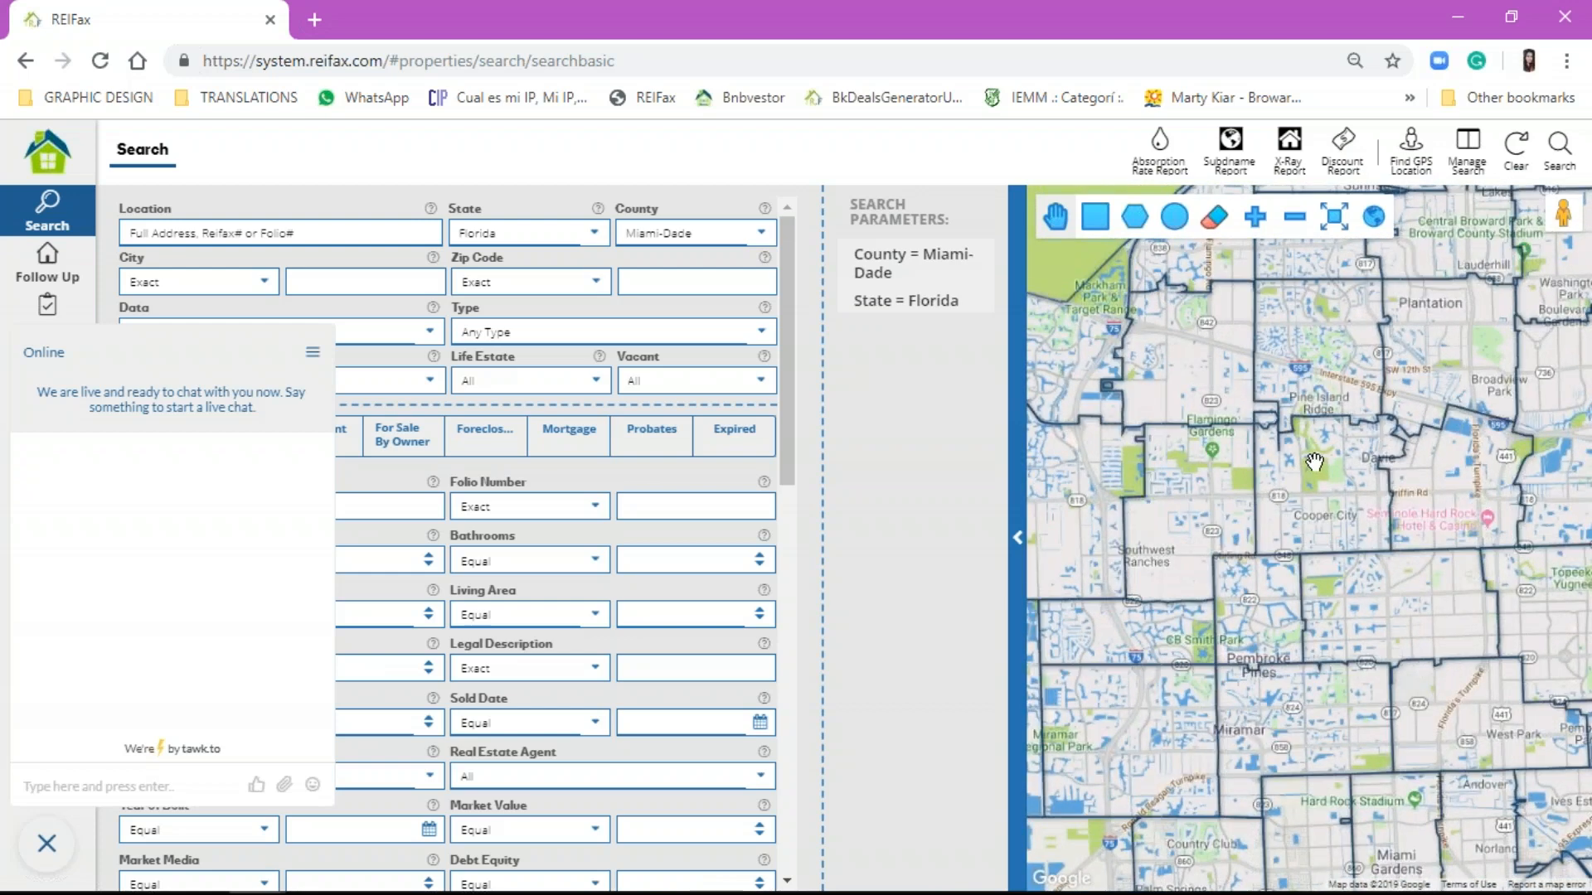
click(1256, 218)
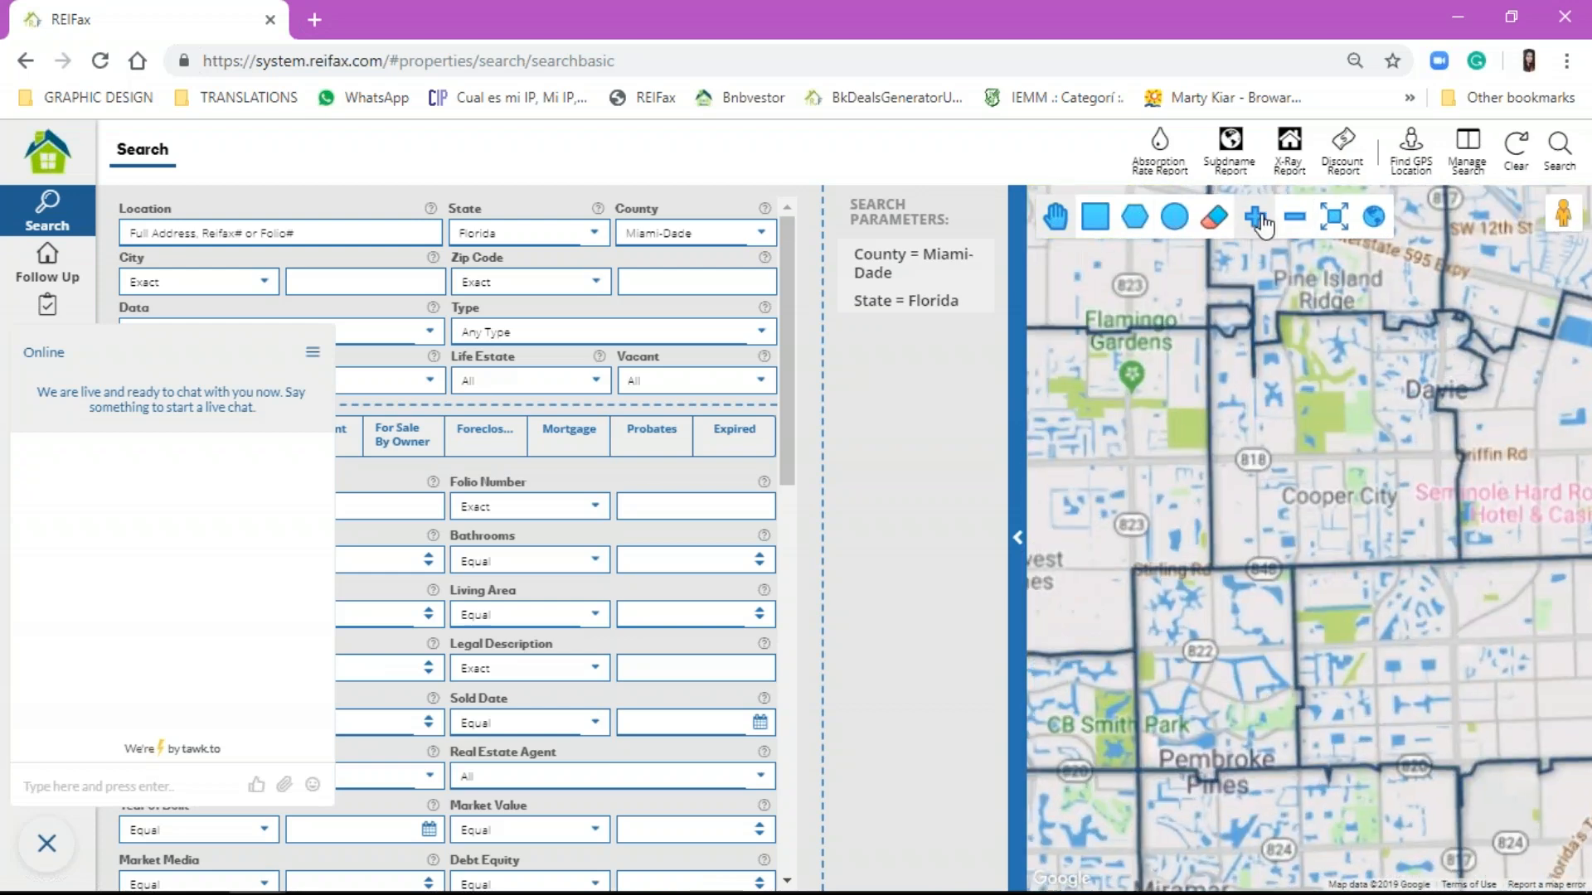
click(1295, 221)
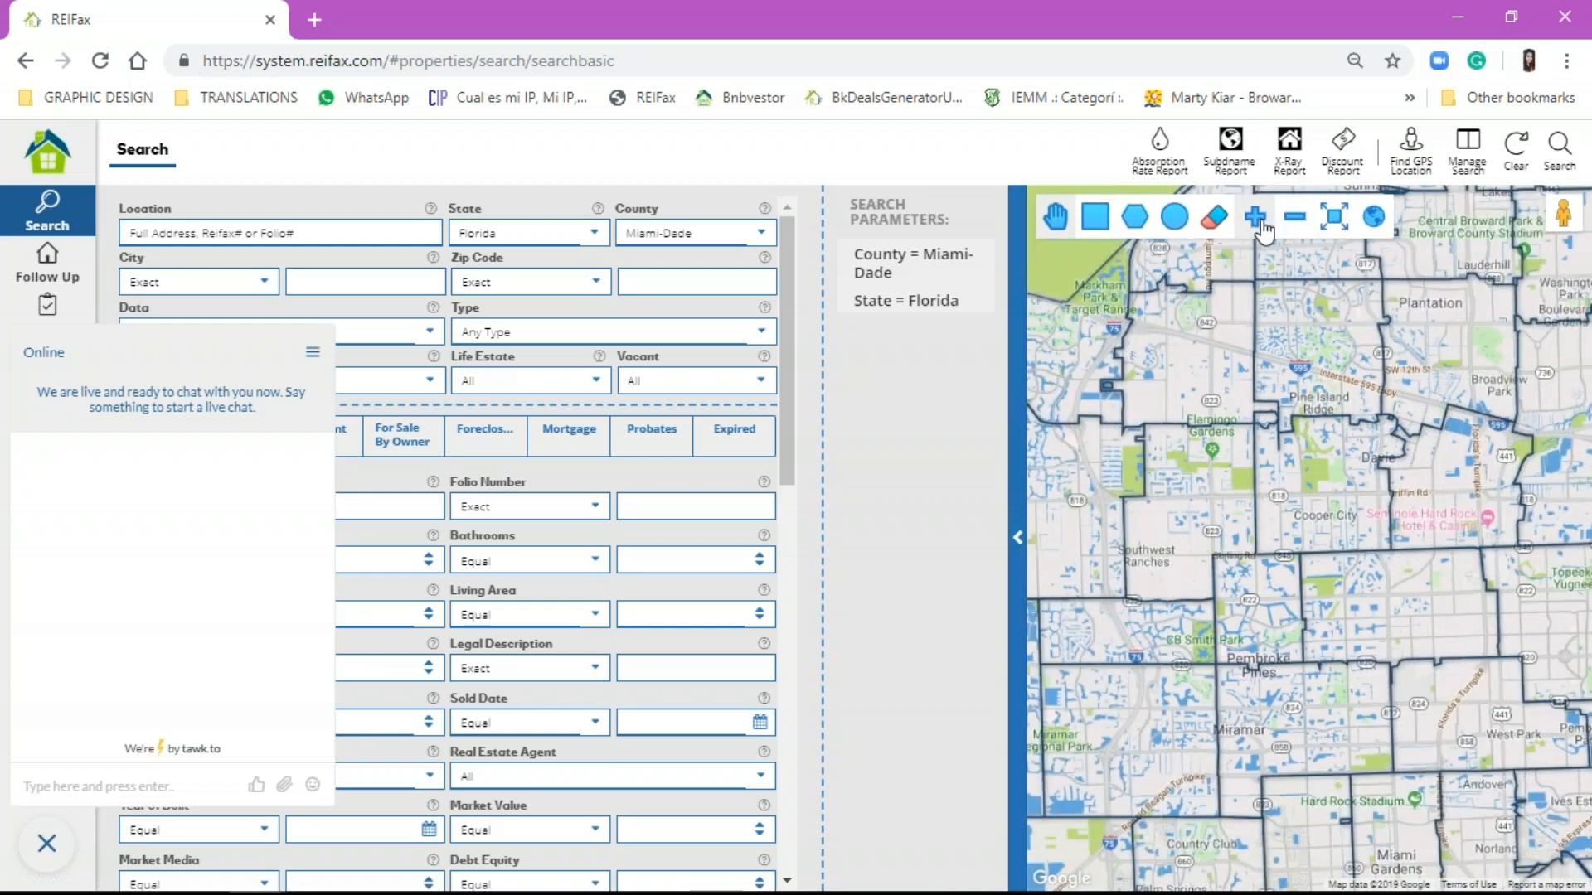
click(1258, 220)
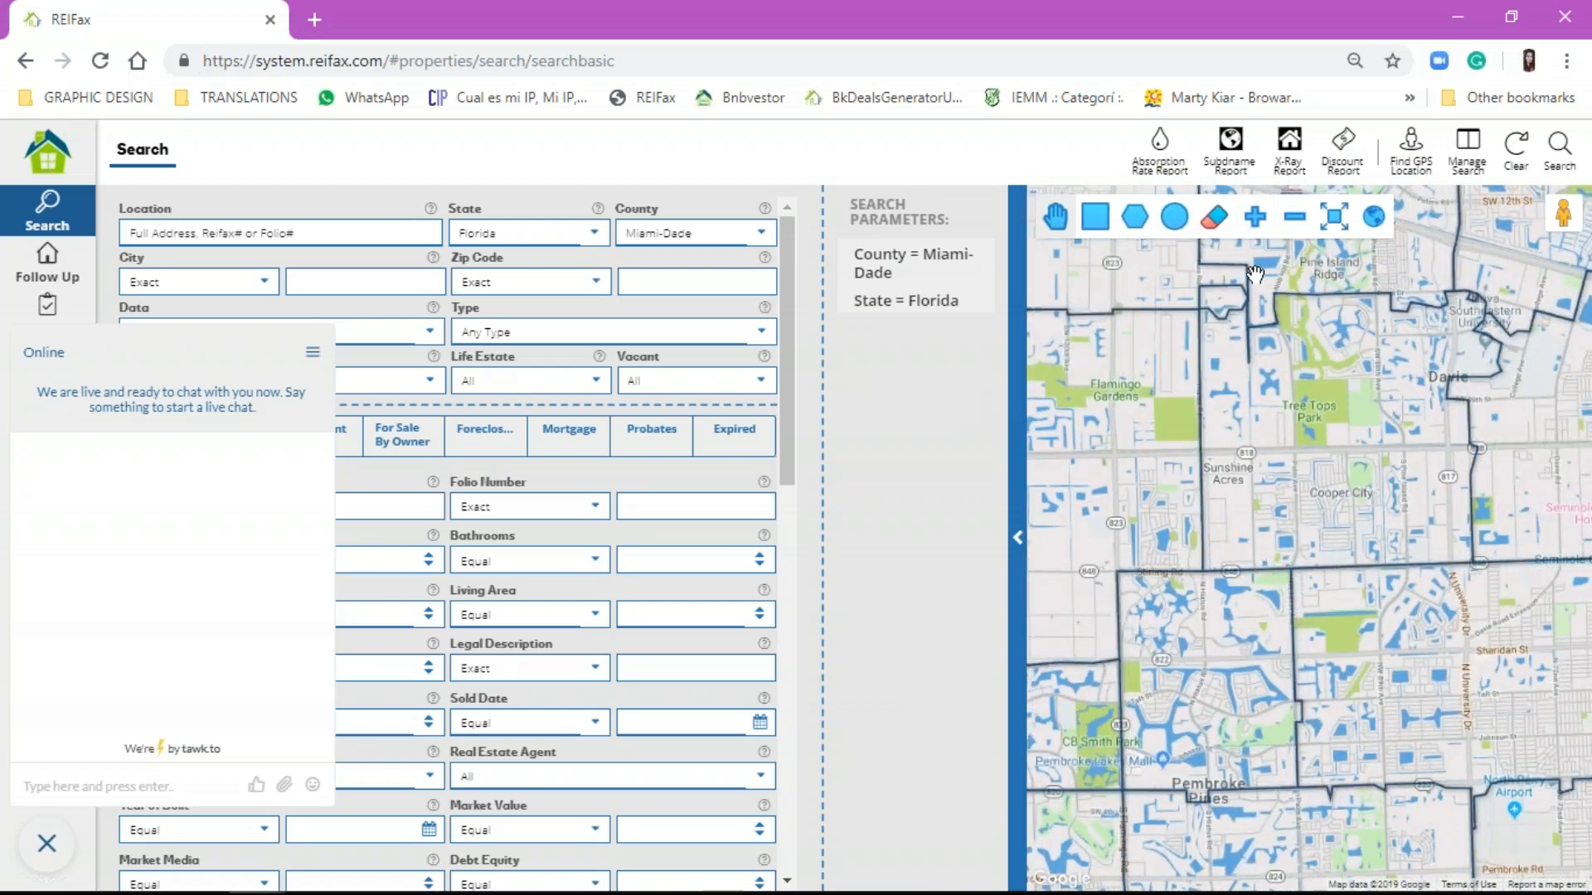
click(1018, 471)
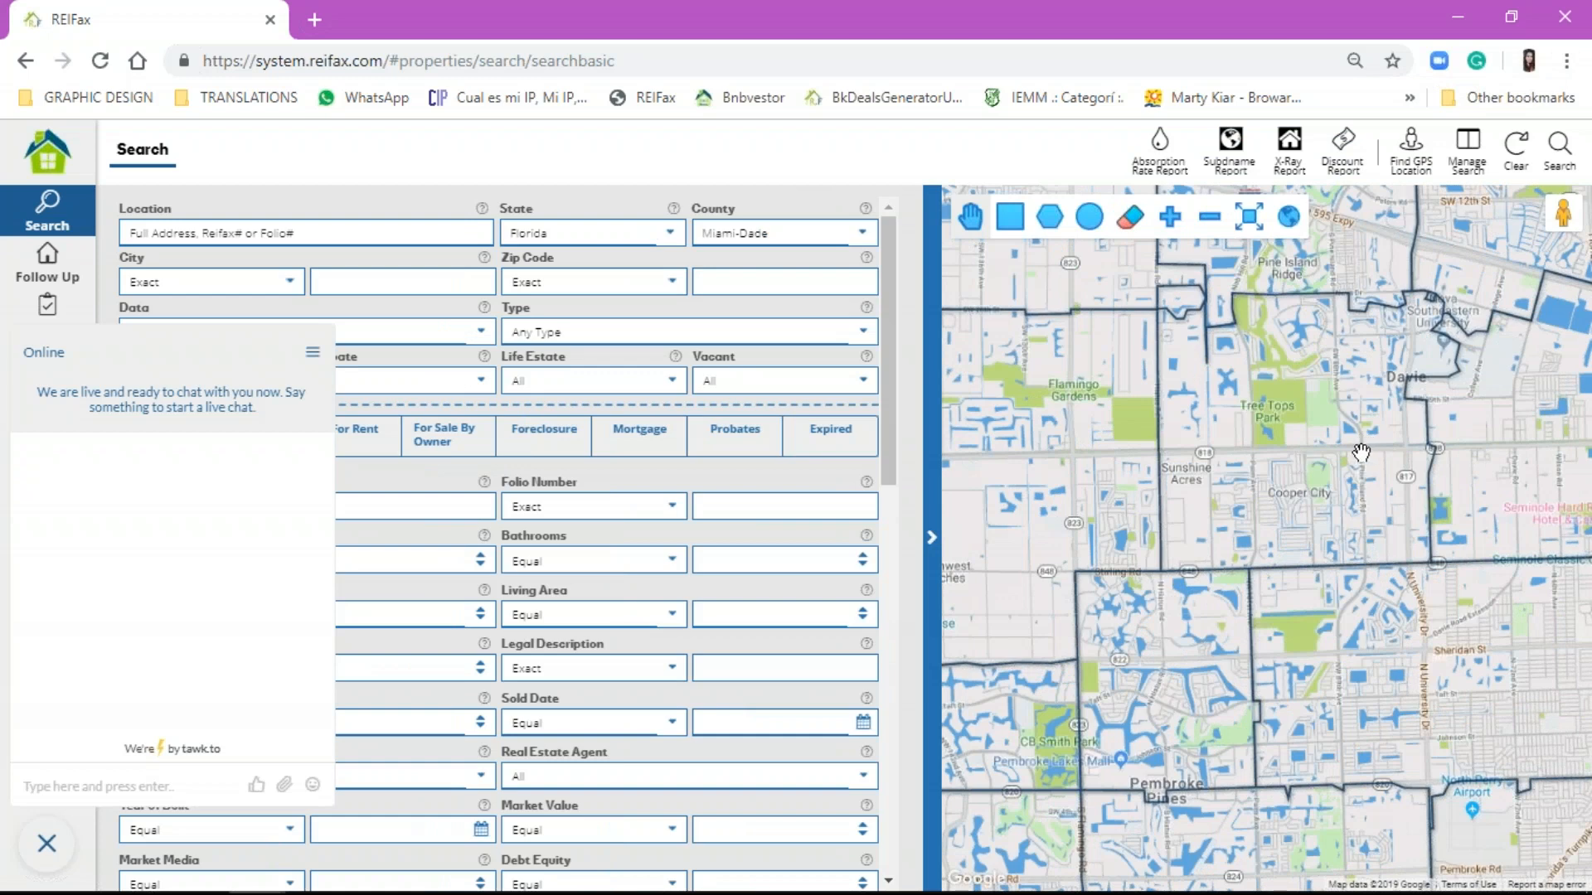
Step: Draw a rectangular search area east of Cooper City, then erase it
scroll(1359, 454, up, 1)
scroll(1195, 322, down, 2)
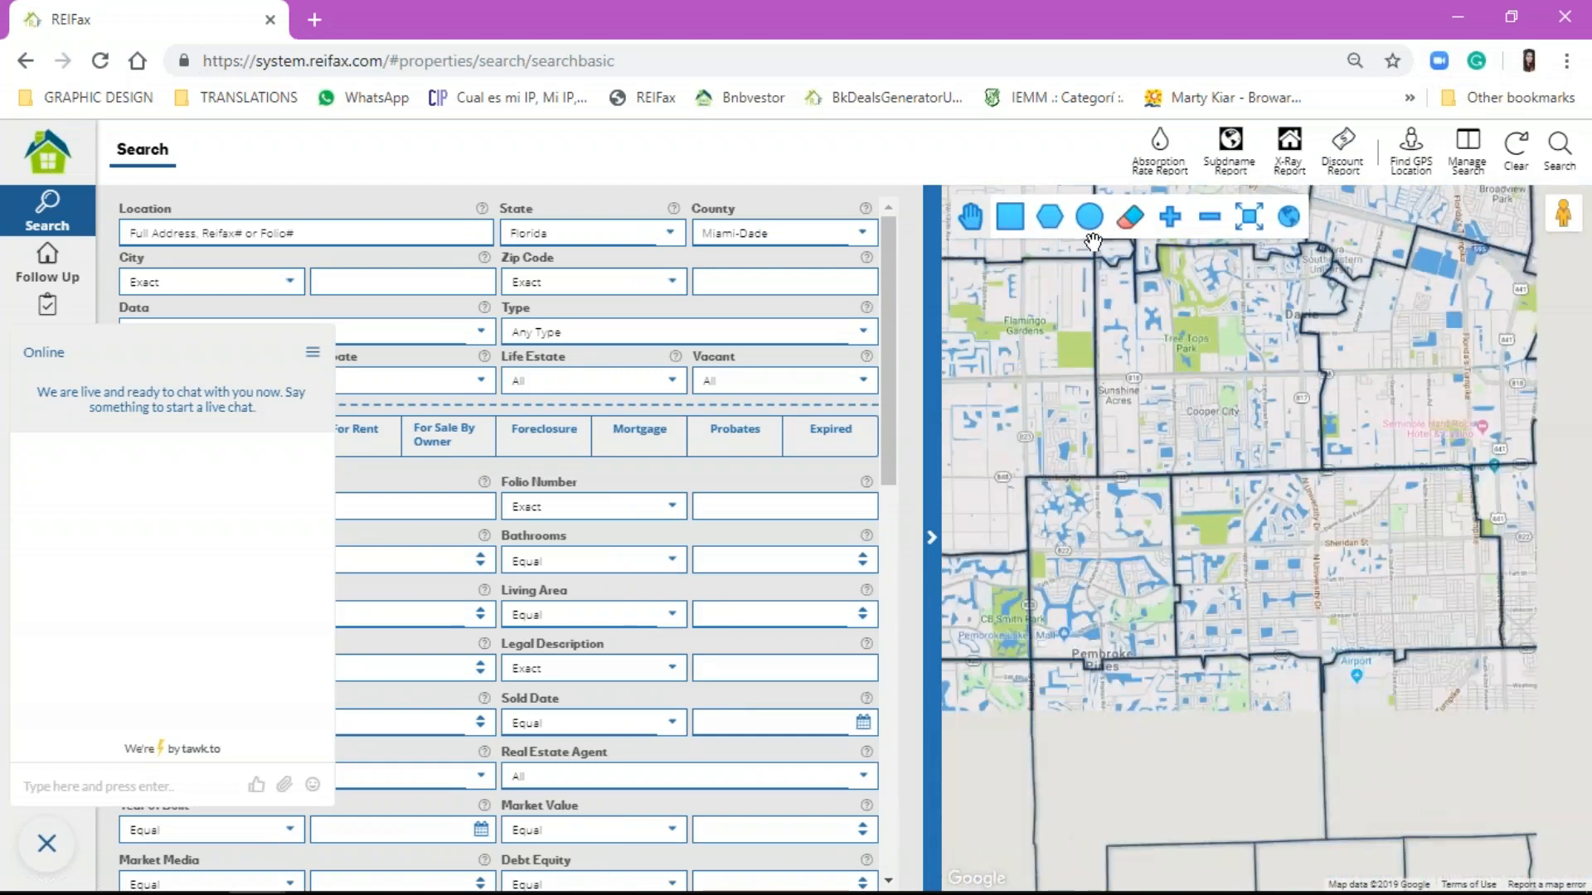
click(1076, 225)
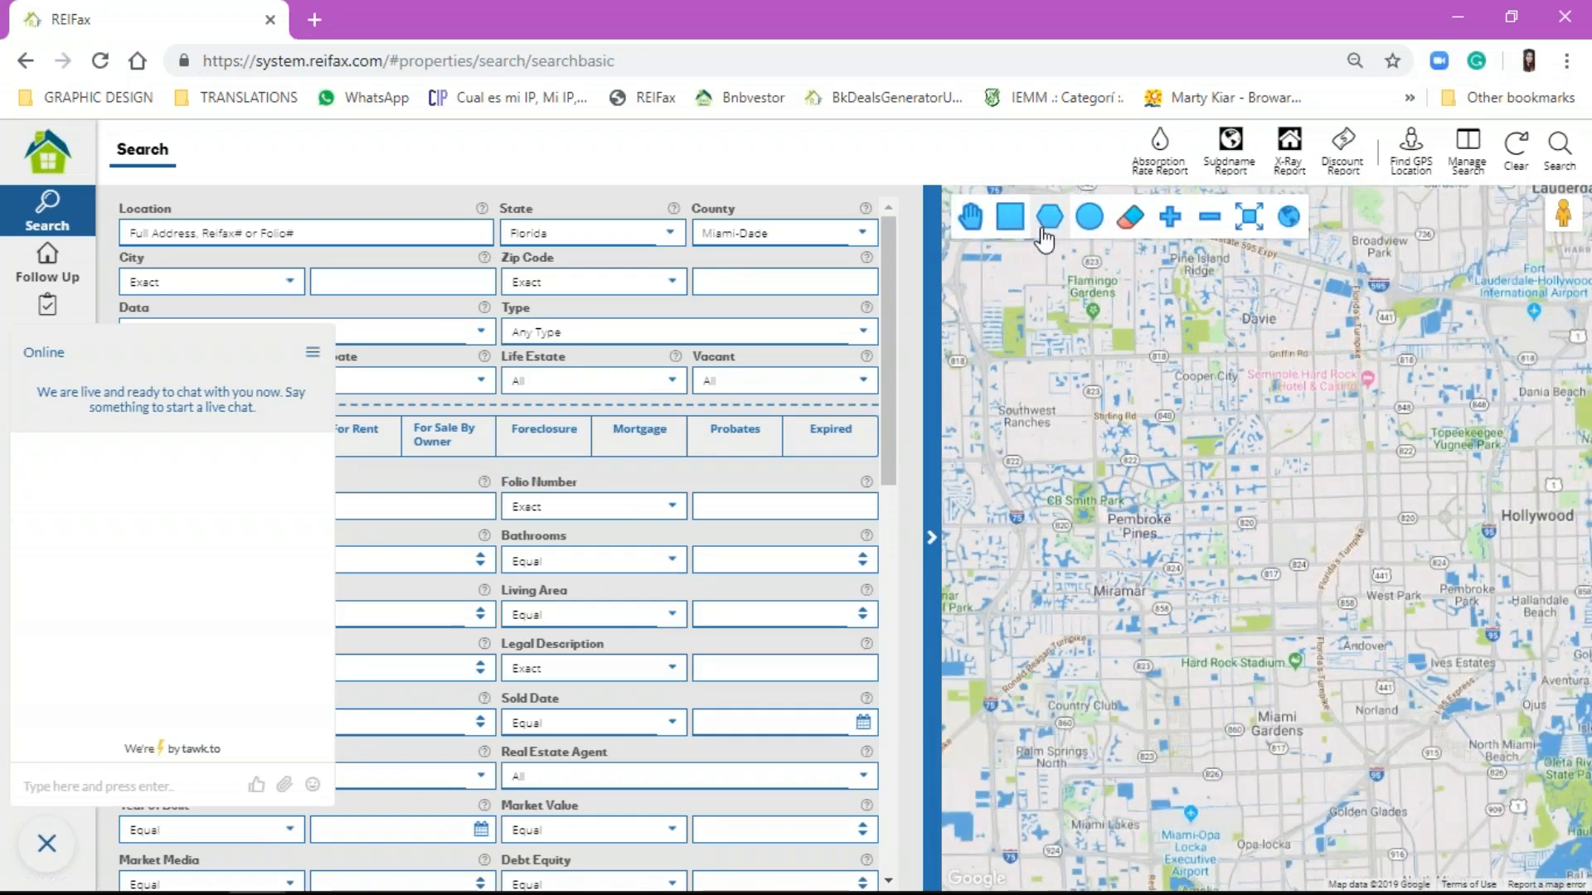
drag(1216, 354, 1417, 637)
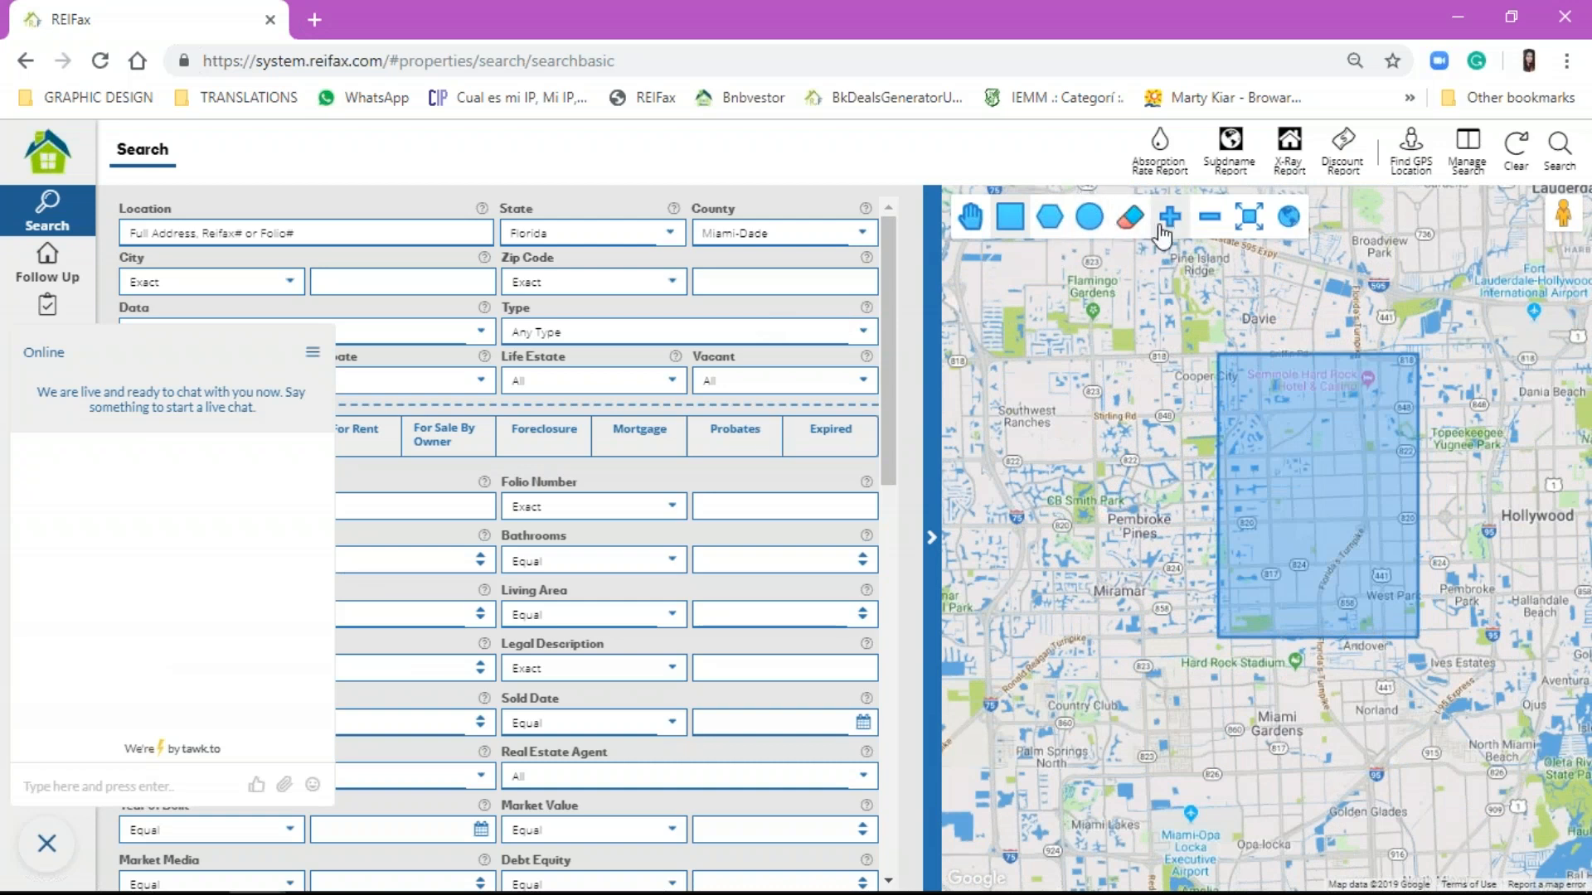
click(1129, 216)
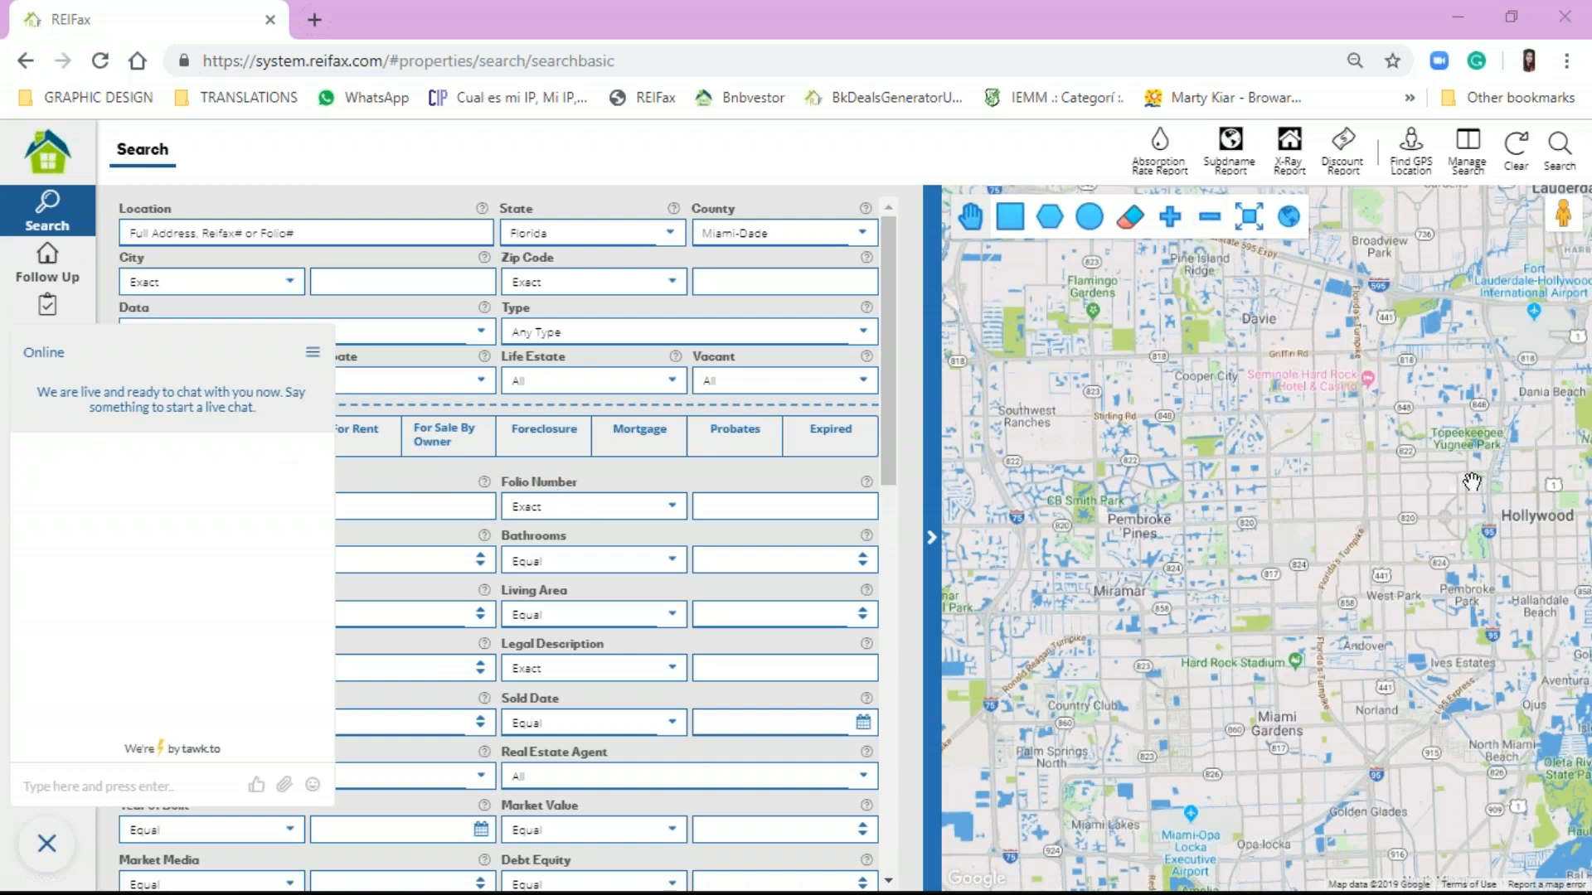
Step: Close the live chat and expand the Search Parameters summary beside the map
click(48, 844)
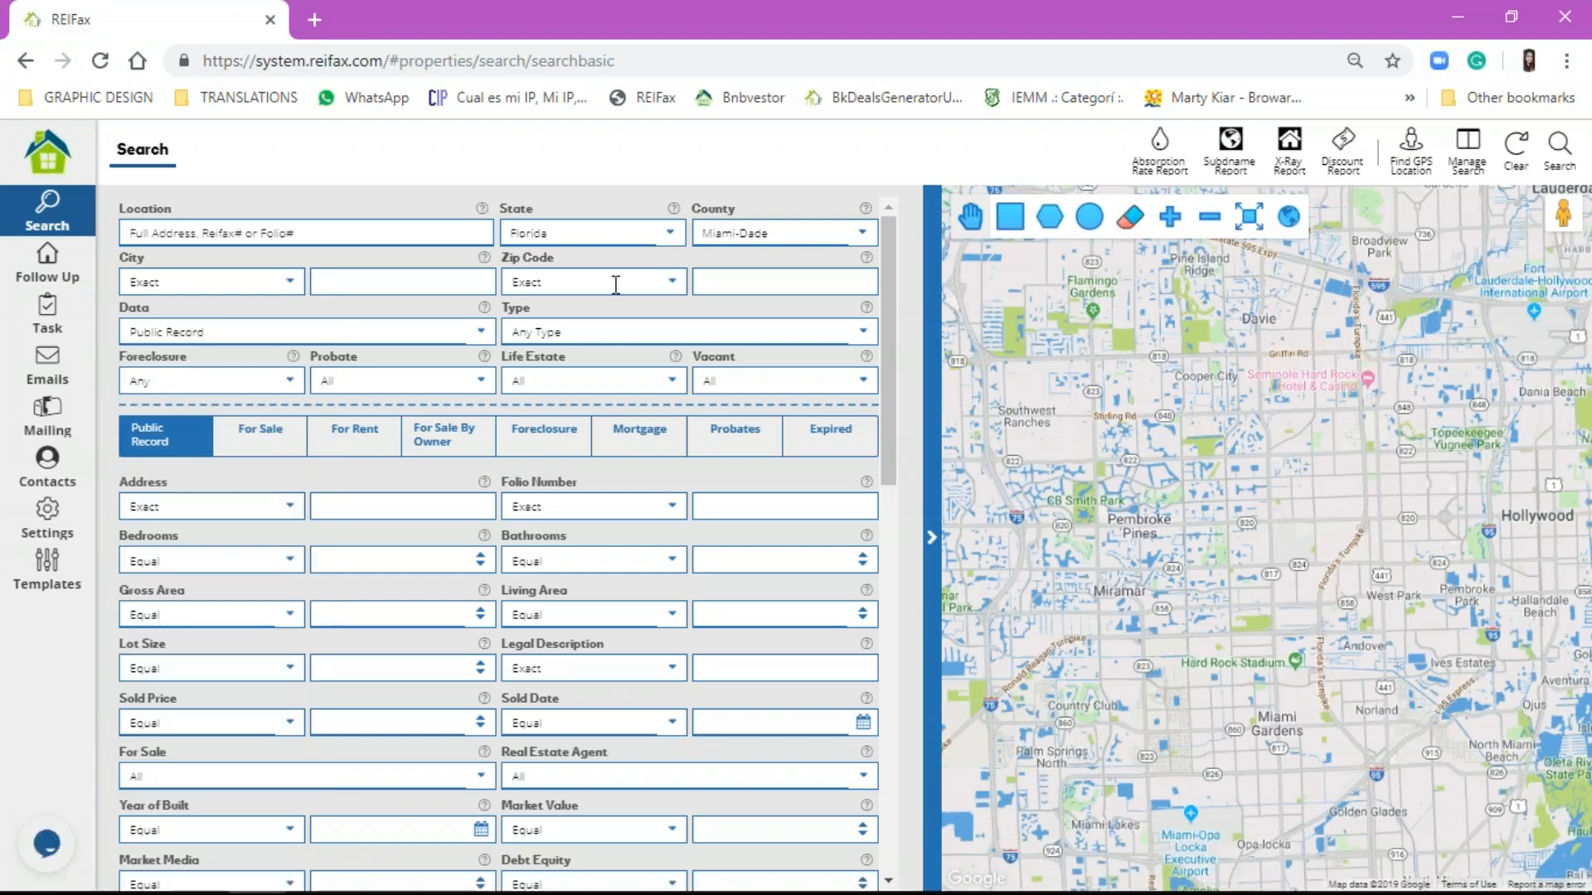
scroll(1116, 280, up, 1)
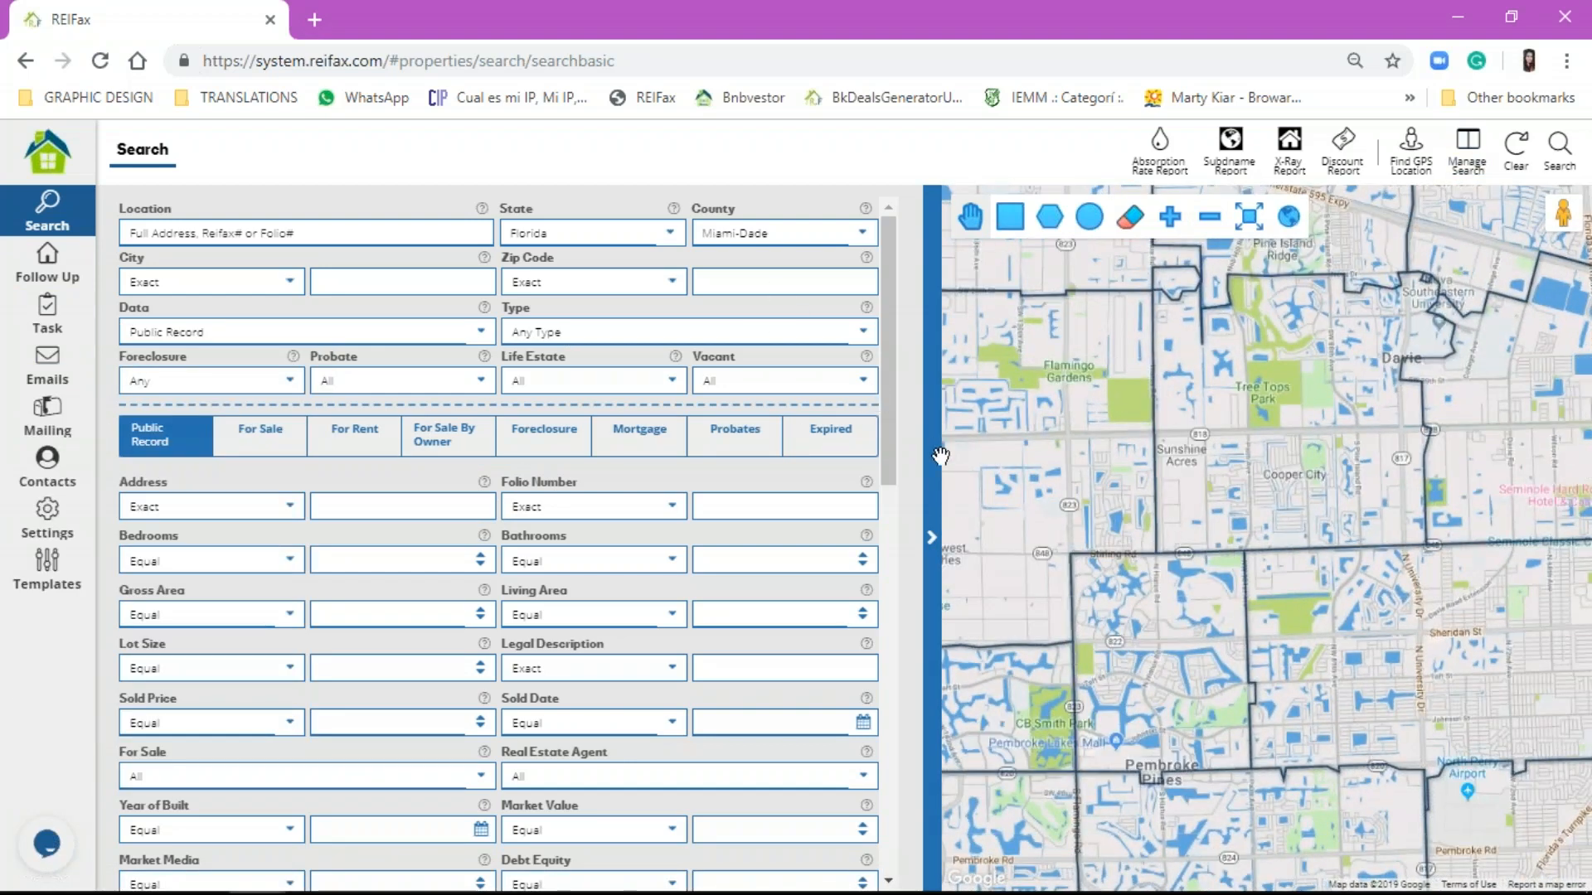
click(933, 505)
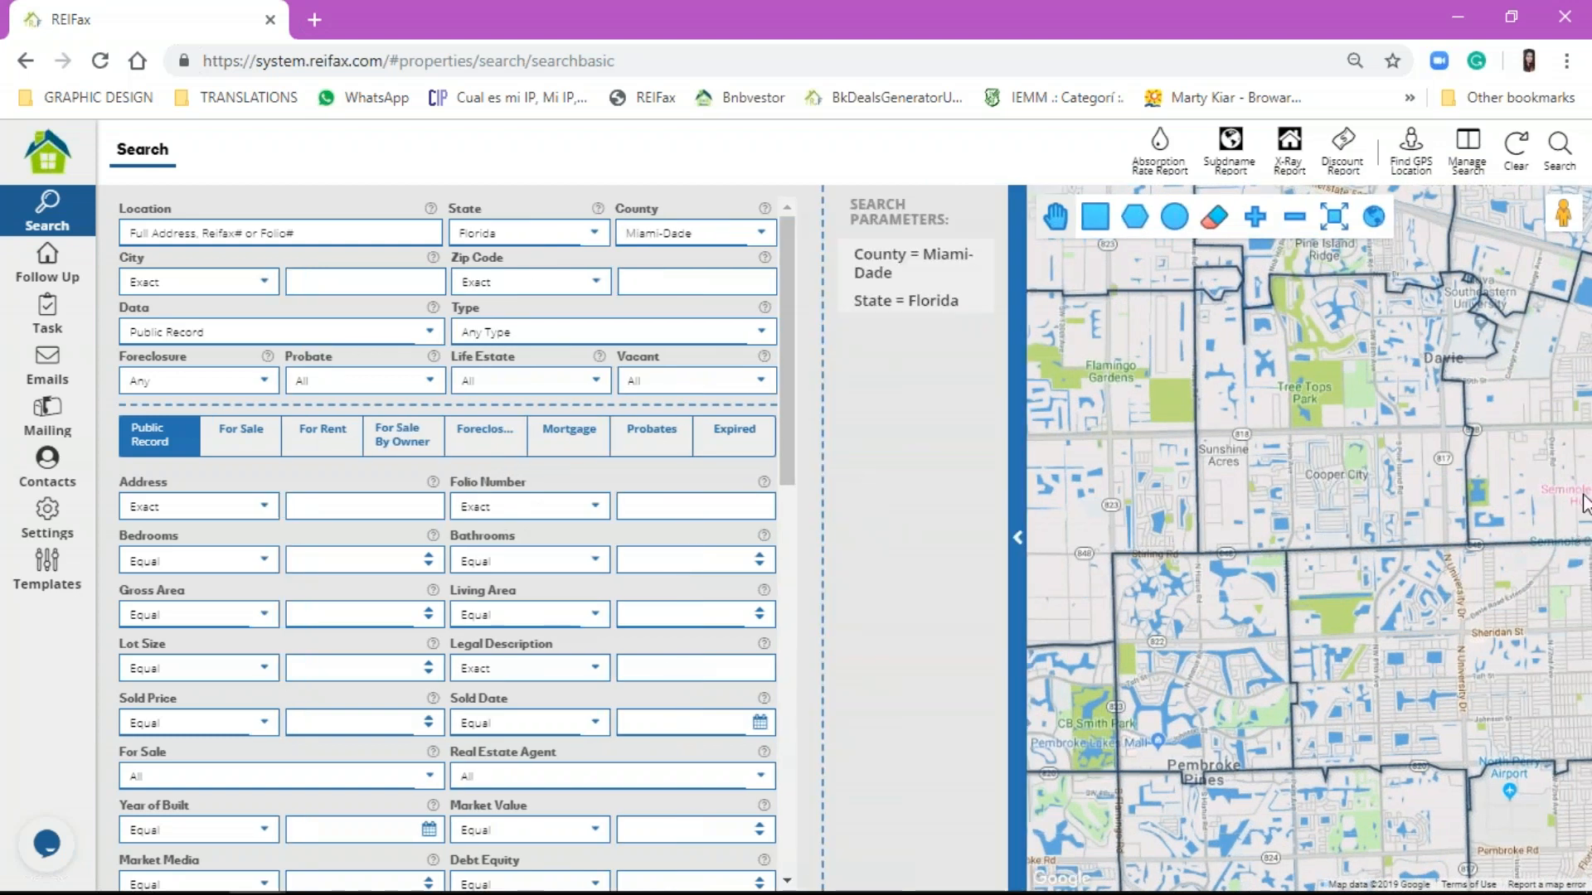
click(1564, 245)
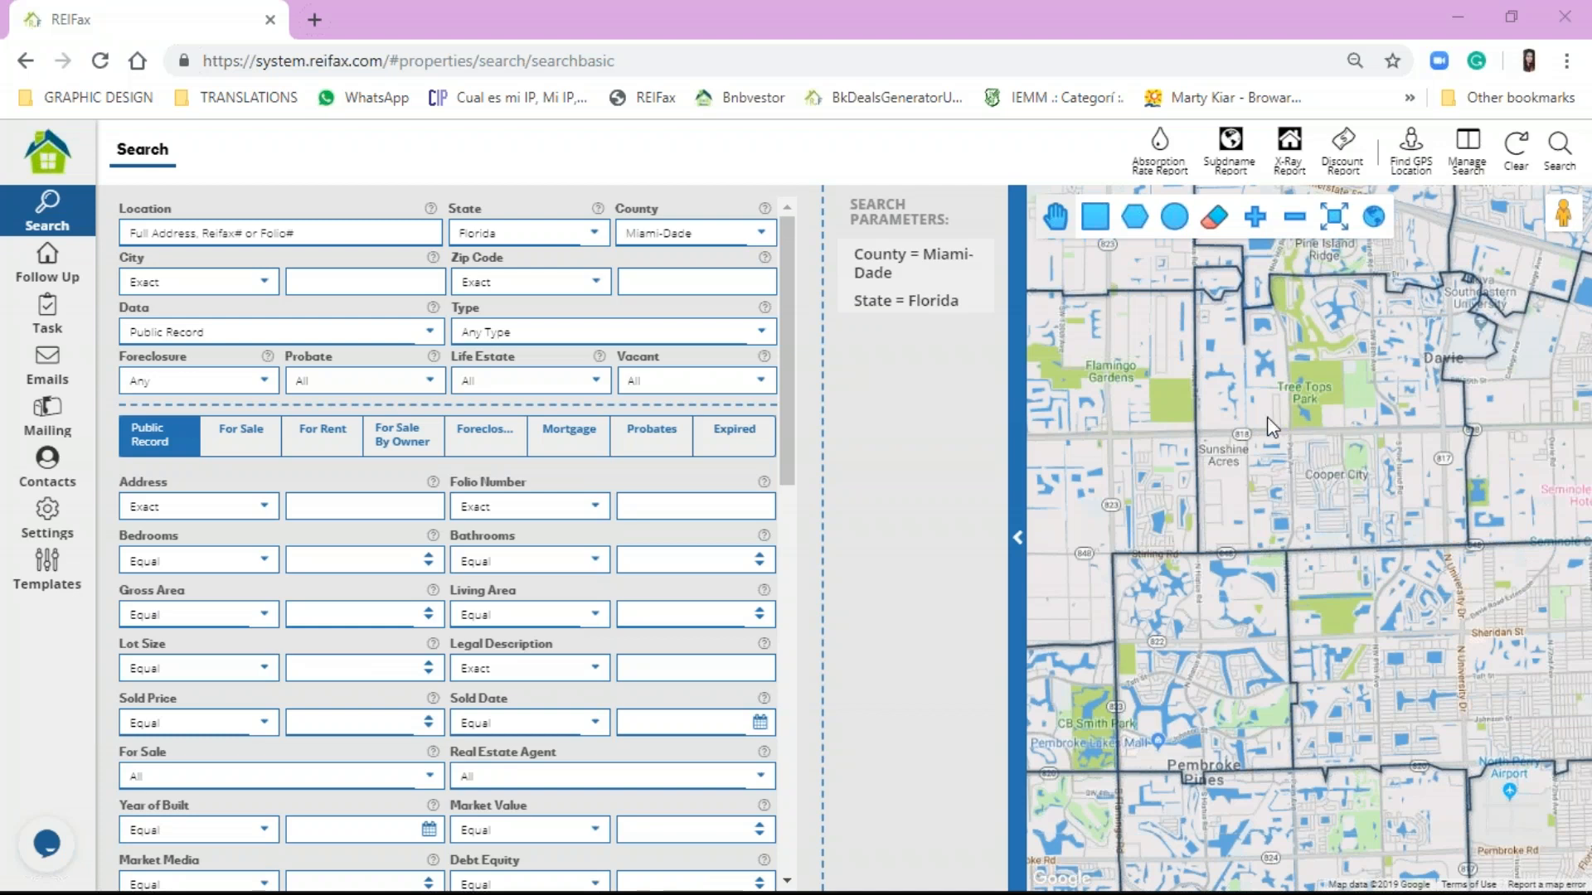
click(1250, 251)
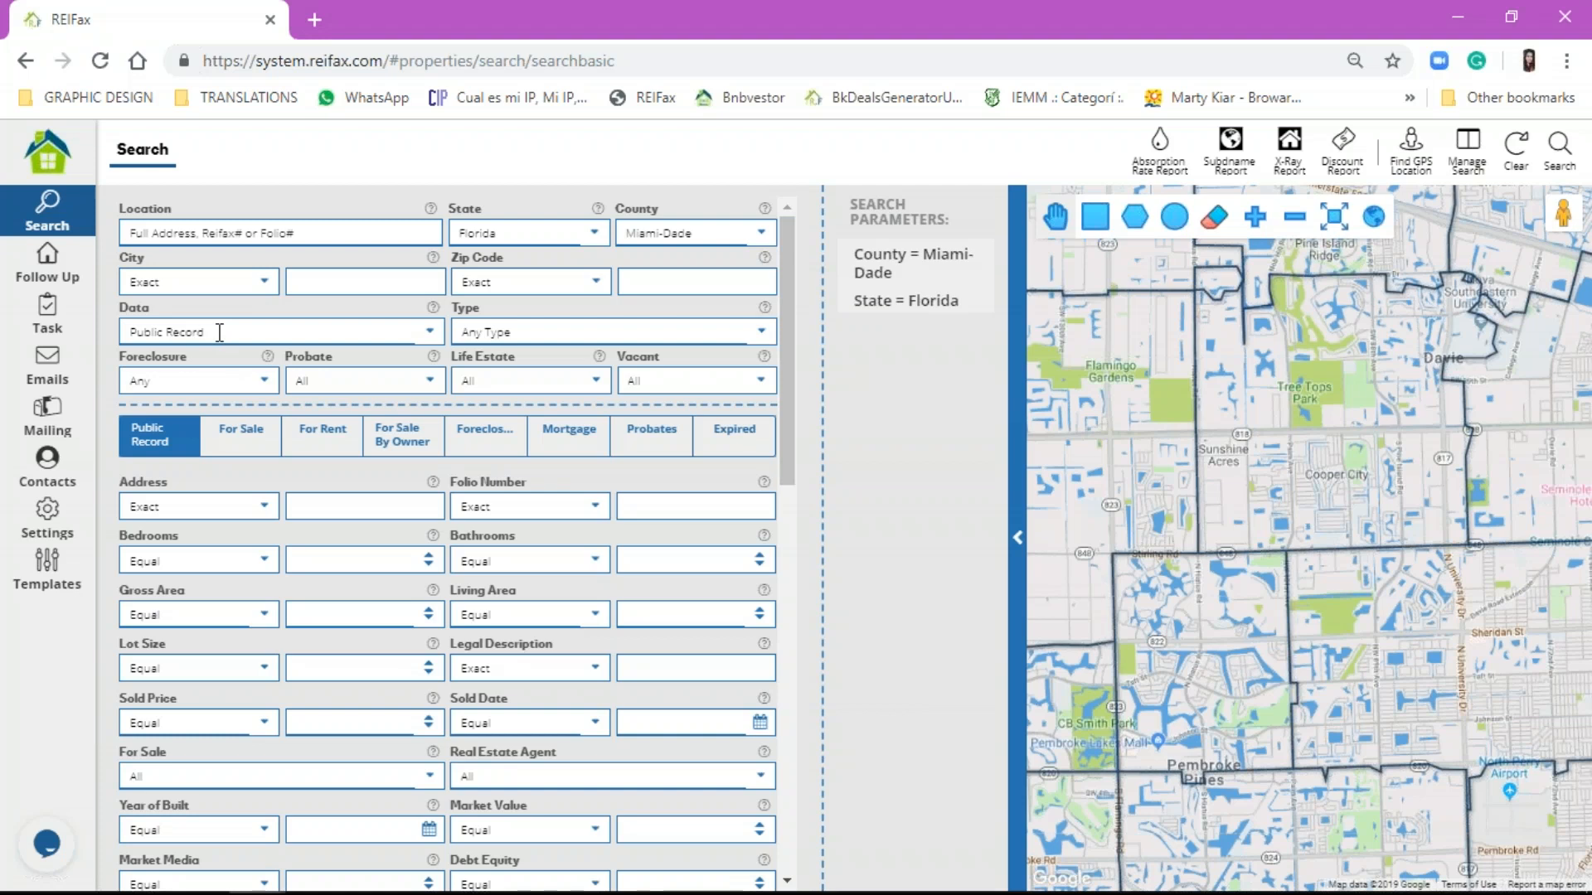
Step: Set Type to Single Family and Foreclosure to Pre-Foreclosed
click(594, 332)
click(595, 396)
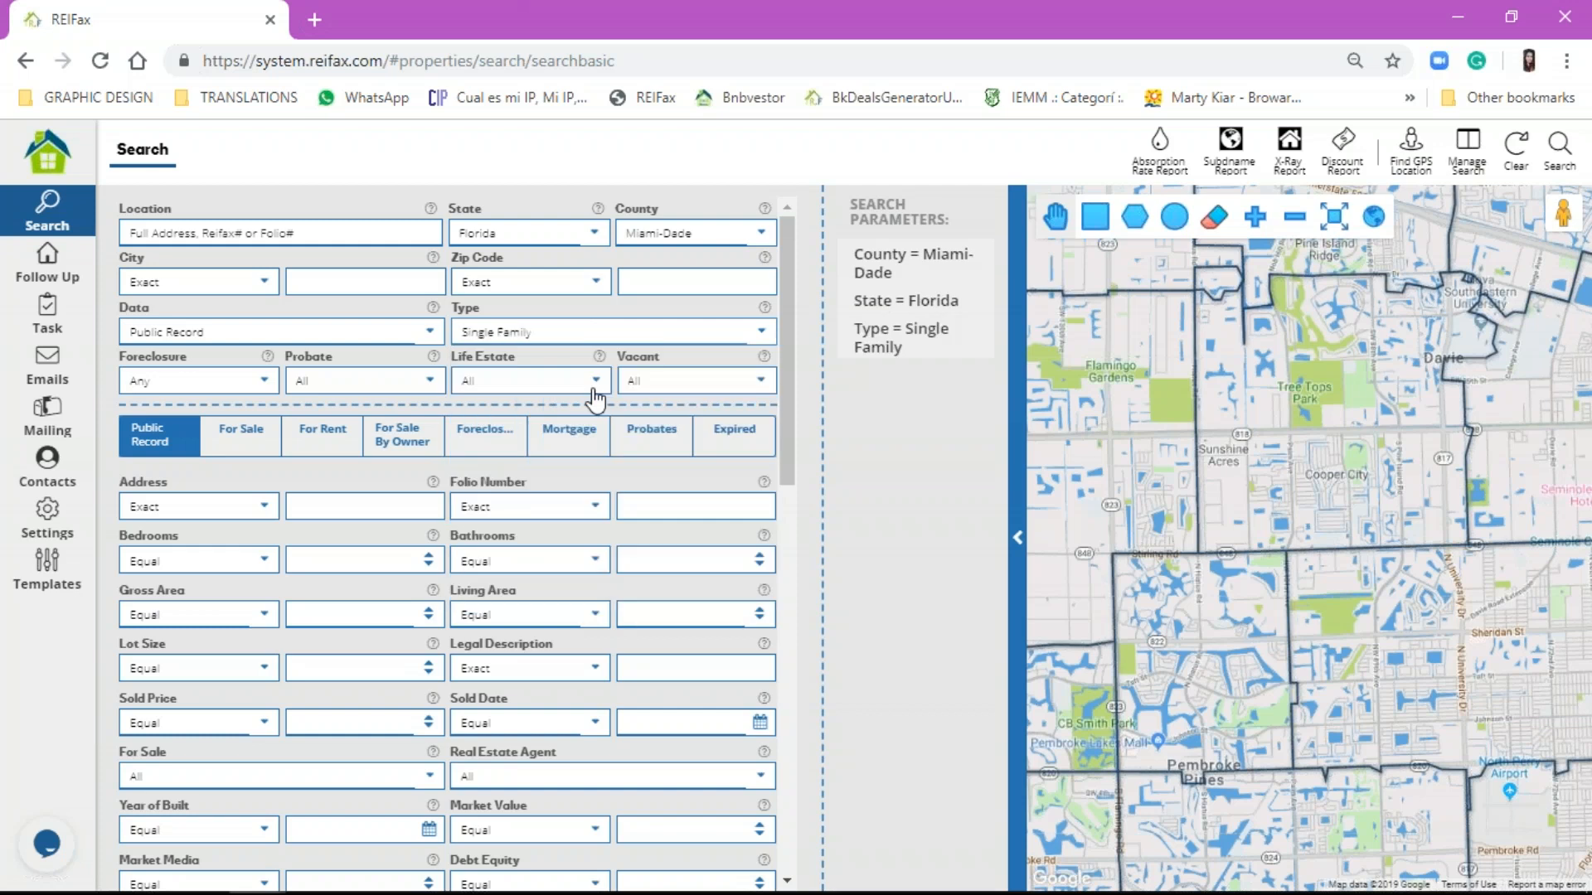
click(243, 384)
click(247, 468)
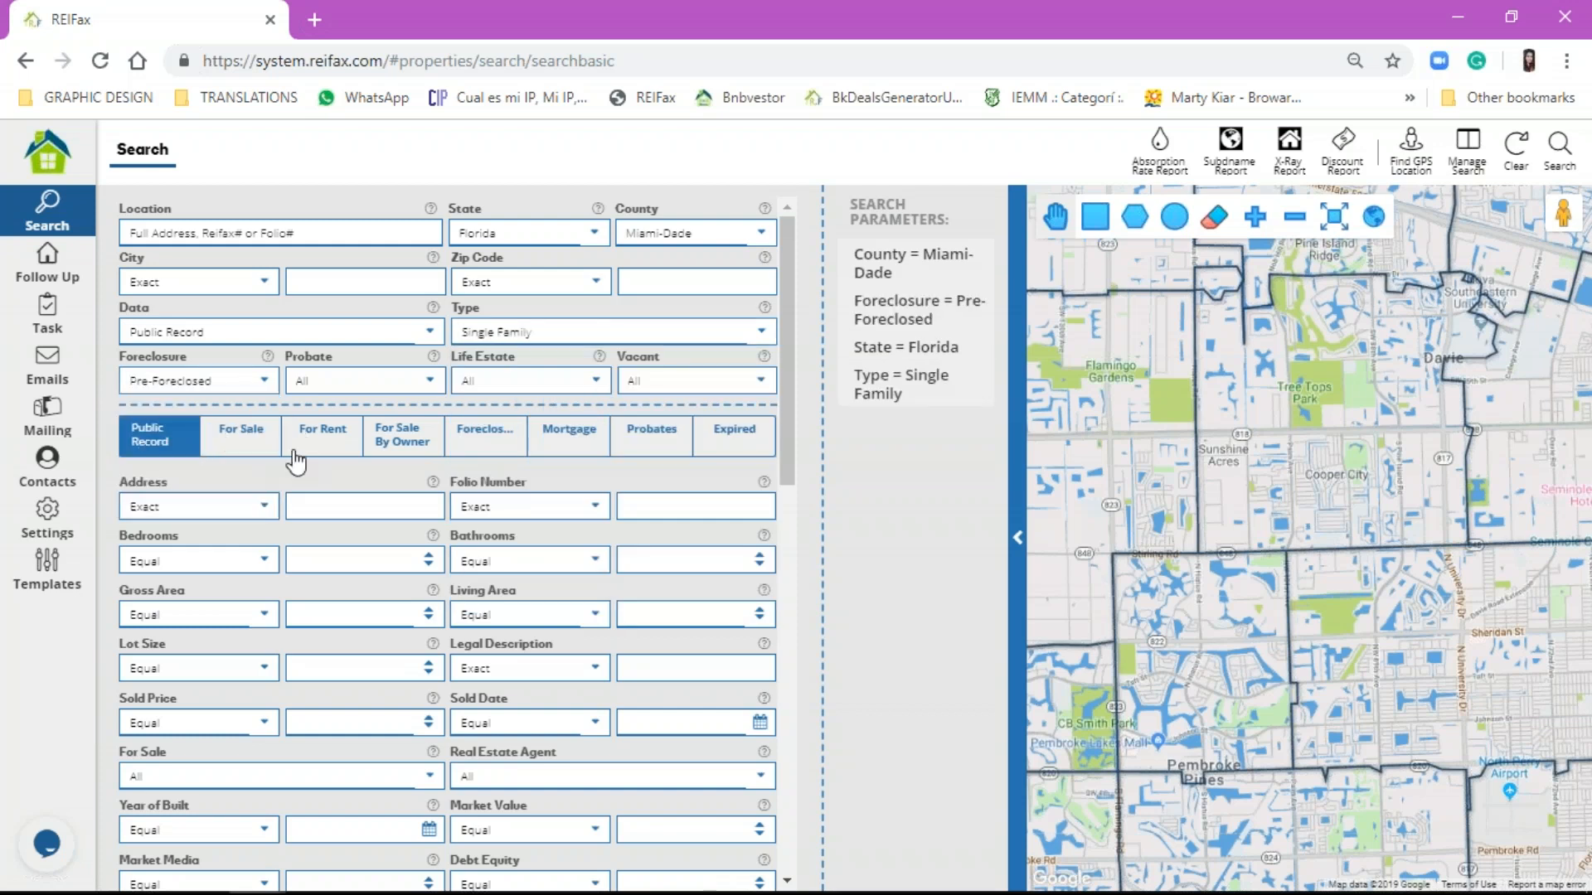
Step: Set both For Sale and Real Estate Agent to No
scroll(432, 659, down, 2)
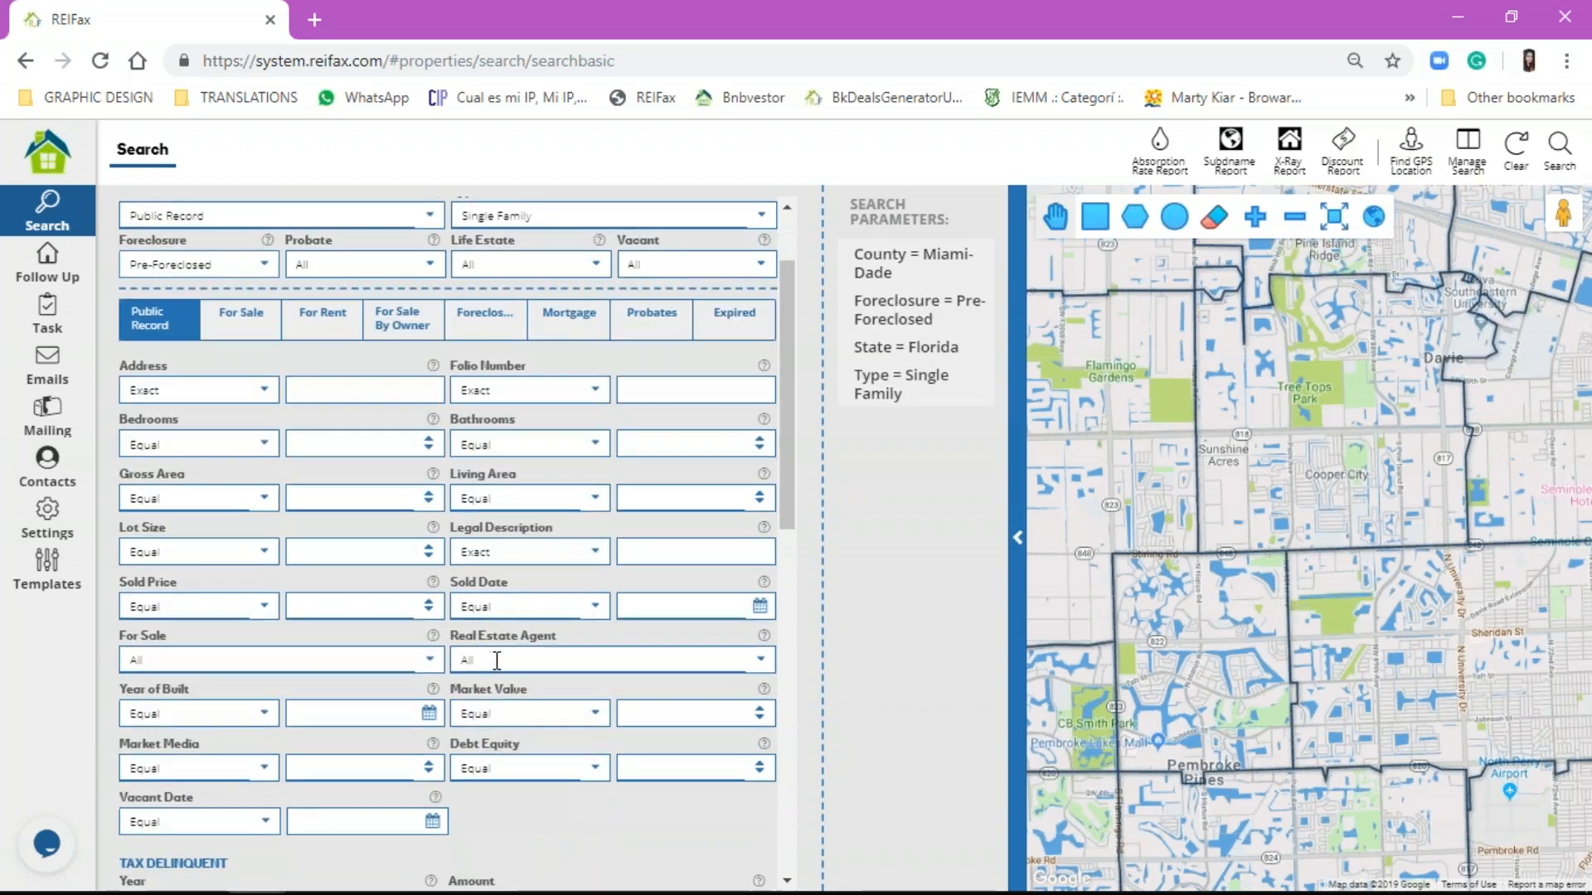
scroll(304, 492, down, 2)
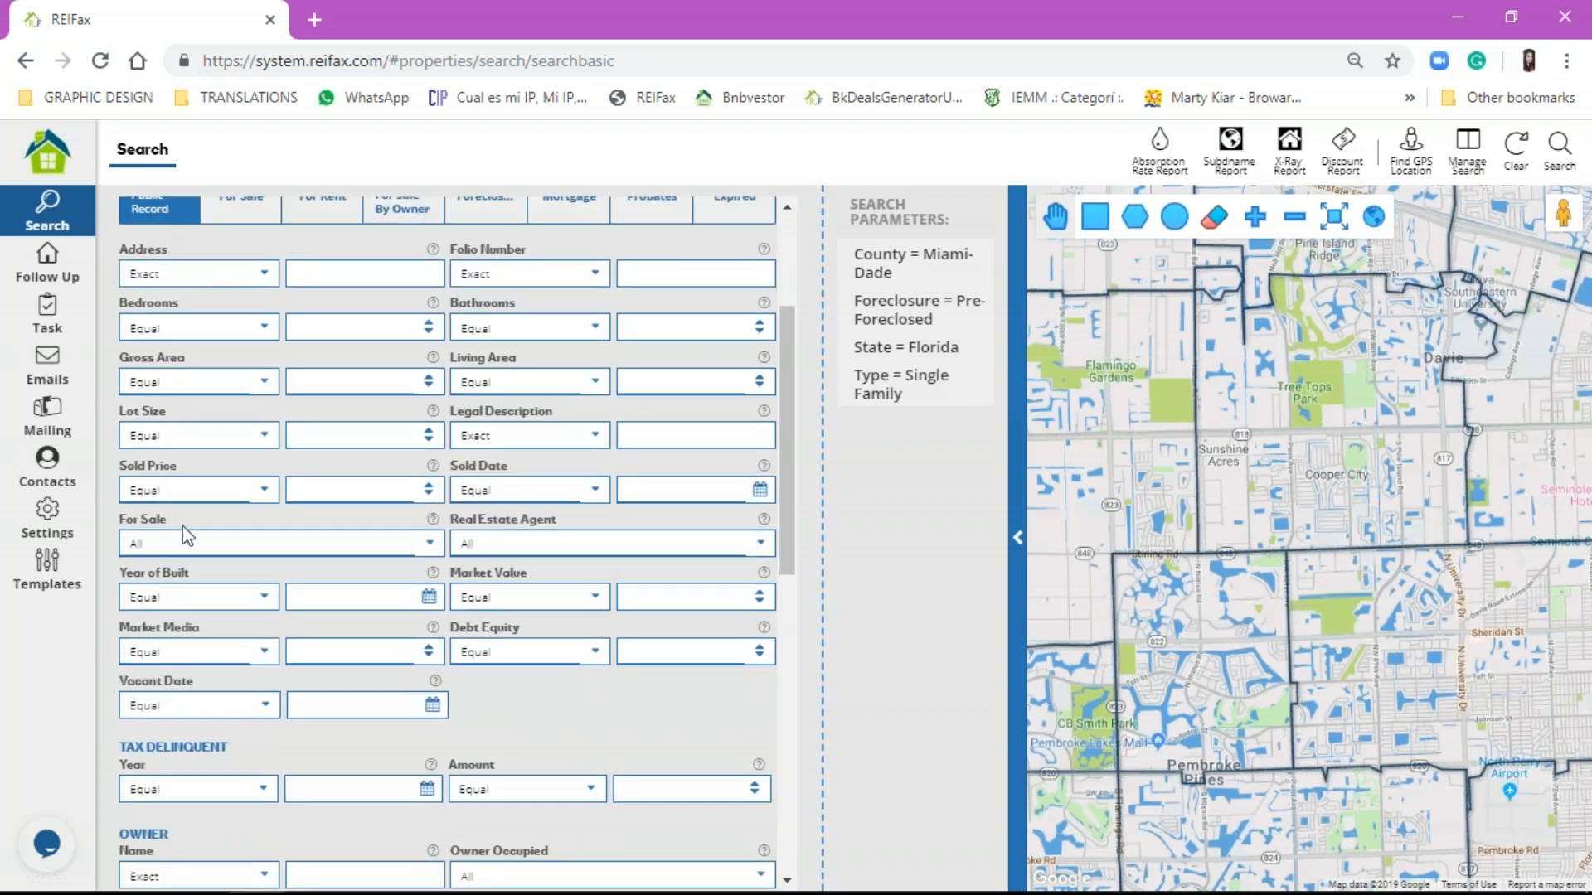
click(409, 539)
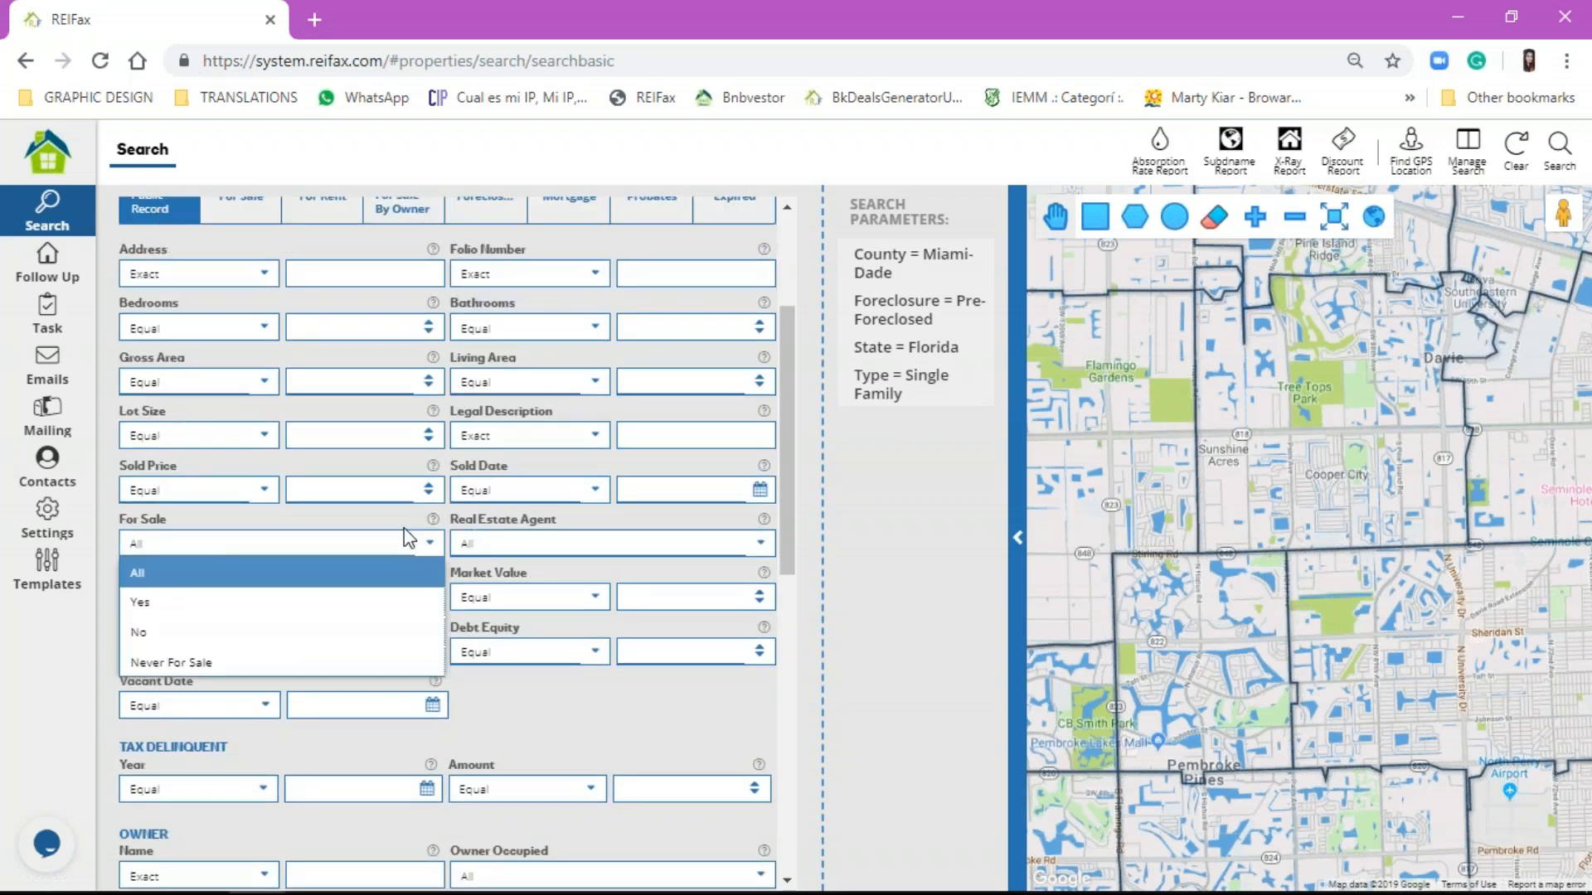
click(409, 634)
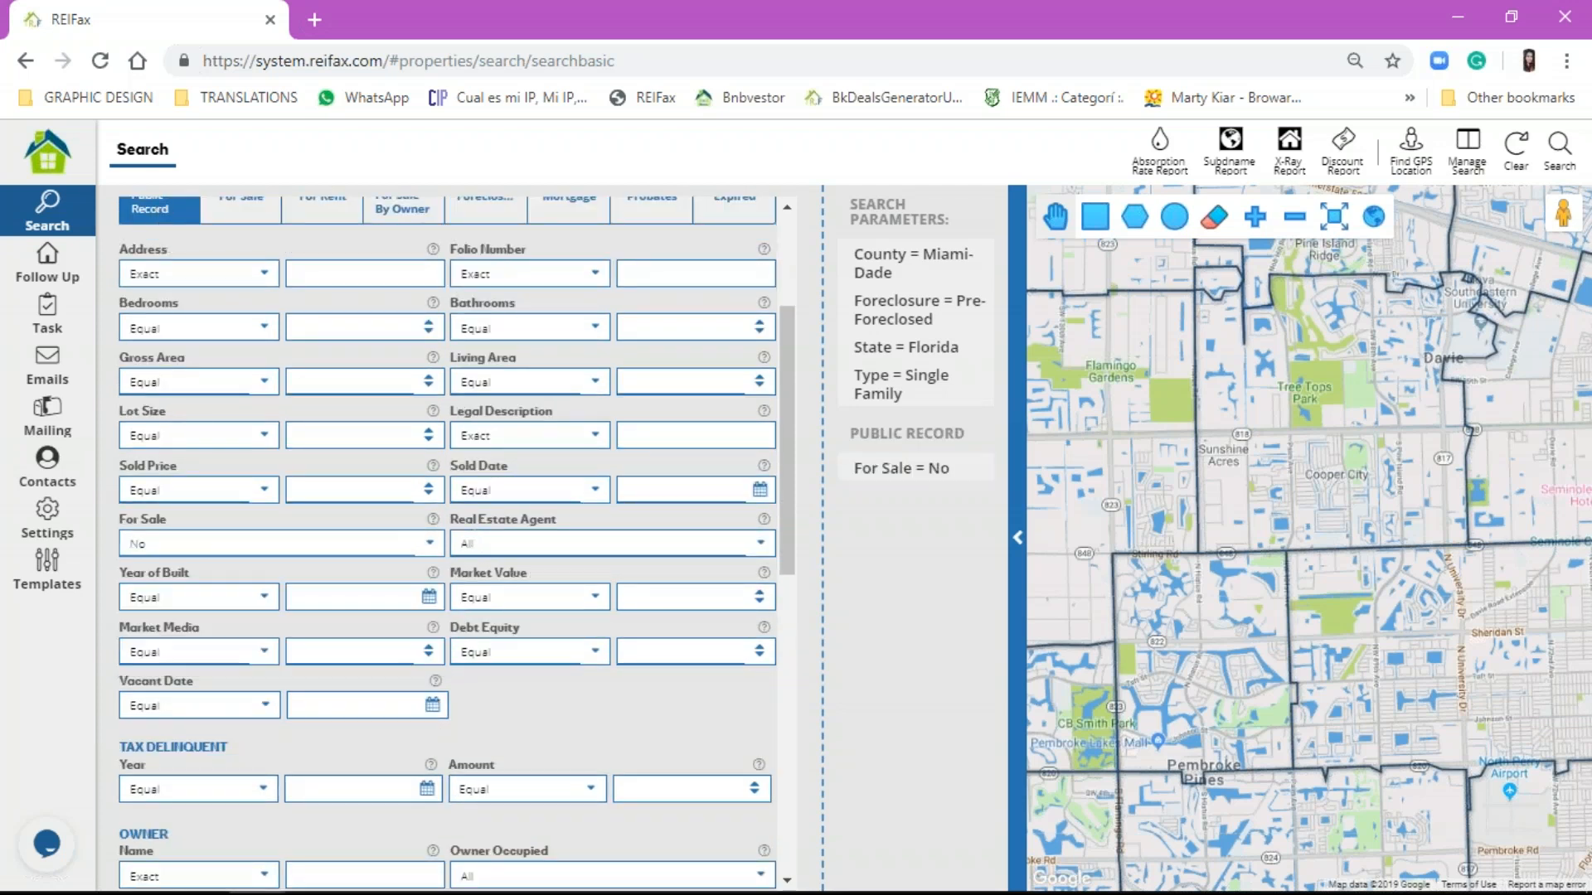
click(493, 543)
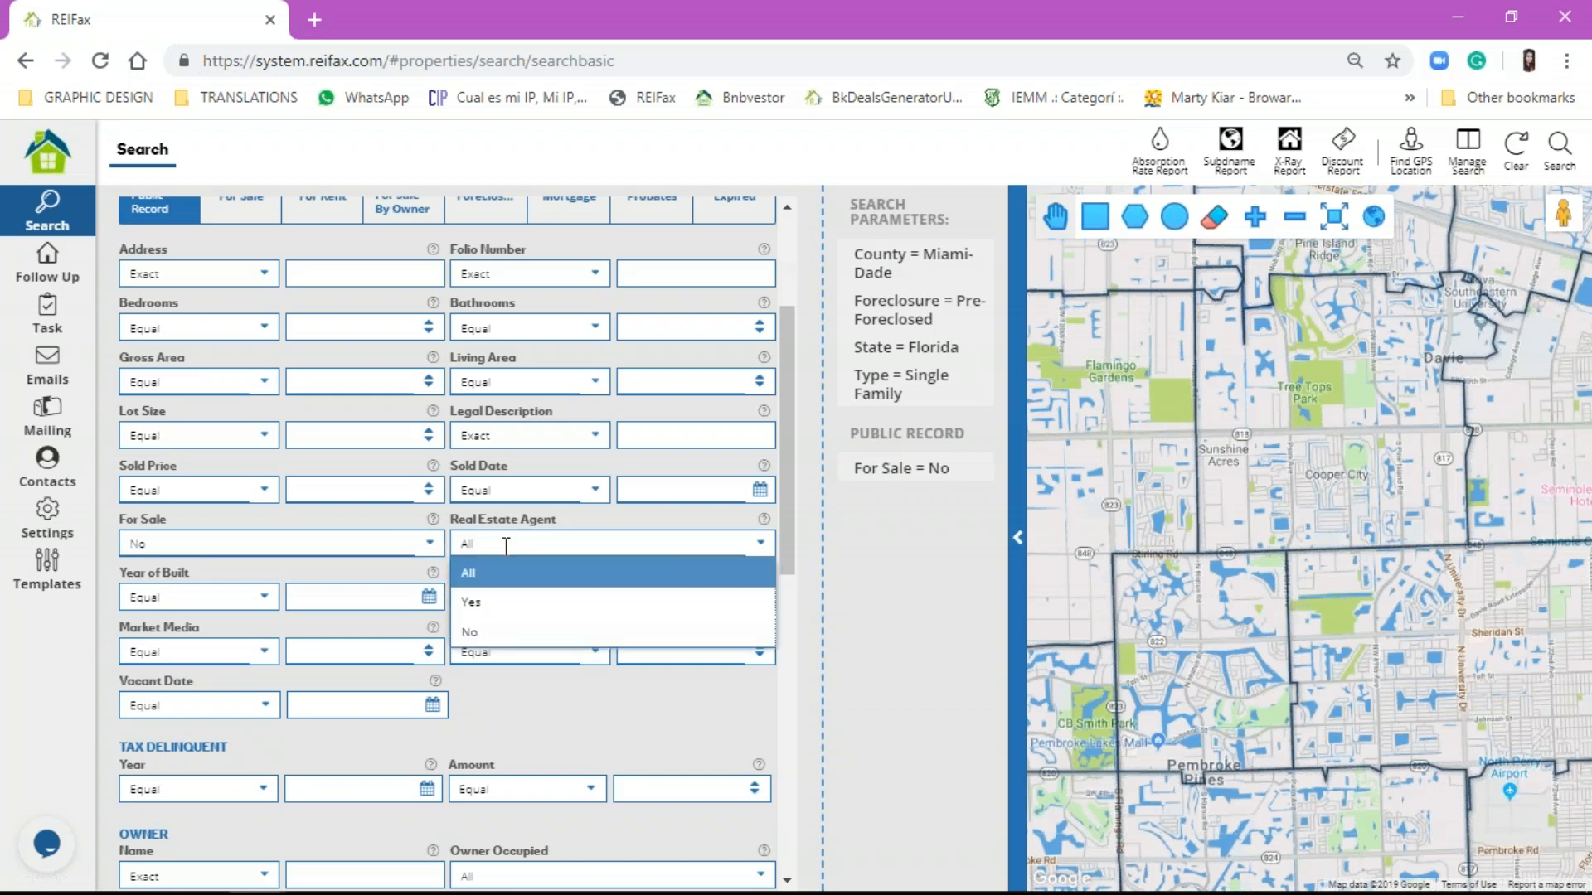
click(521, 638)
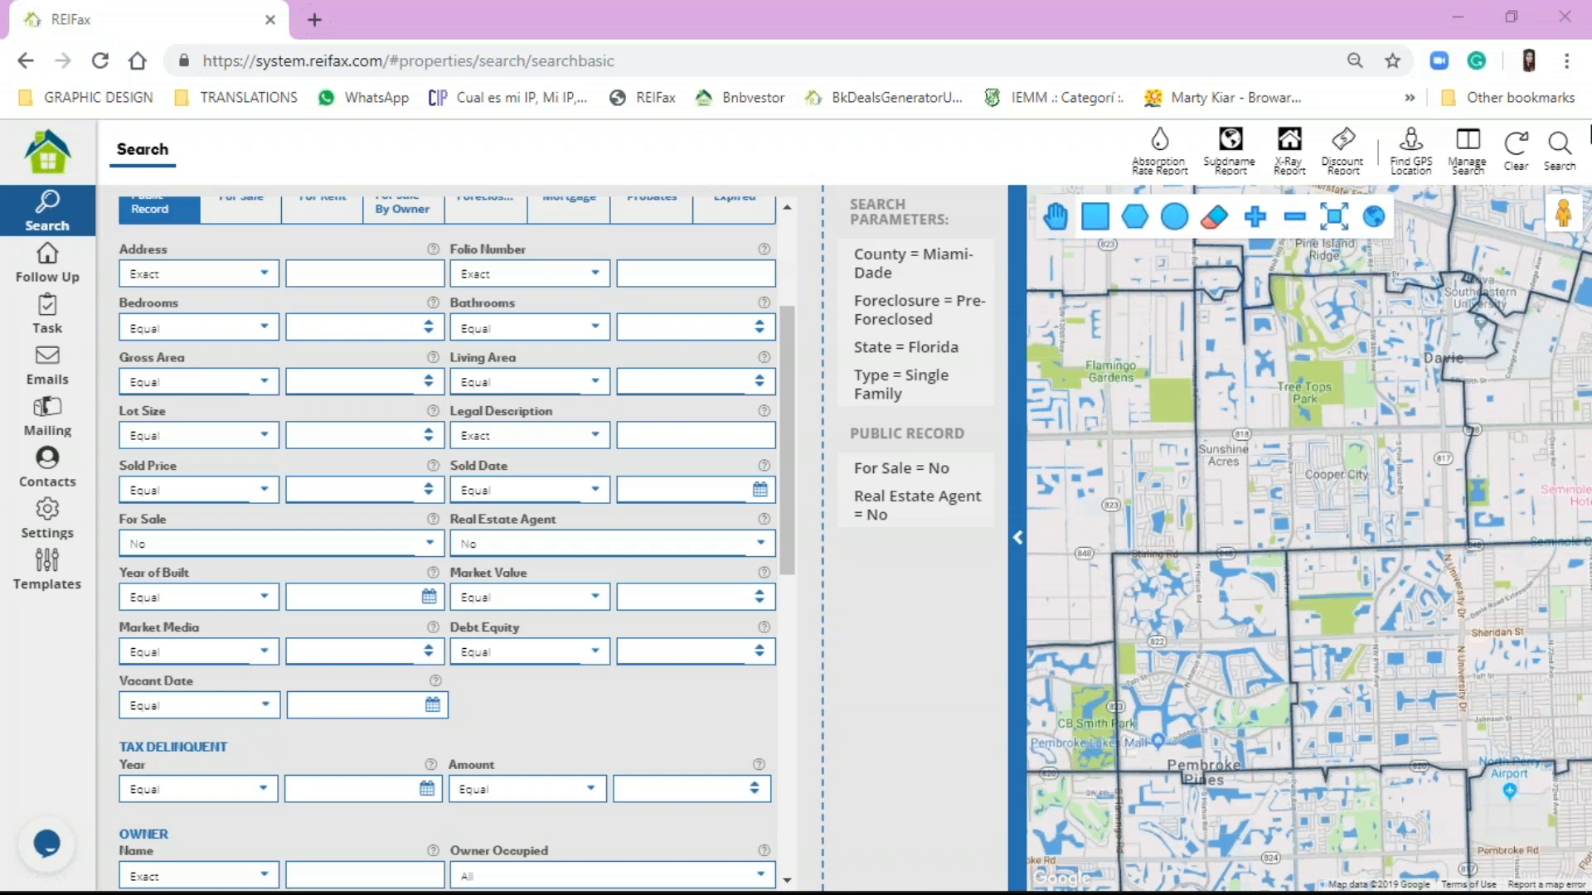
Step: Run the Miami-Dade search (4,061 properties), then go back to the form's For Sale criteria
click(1562, 162)
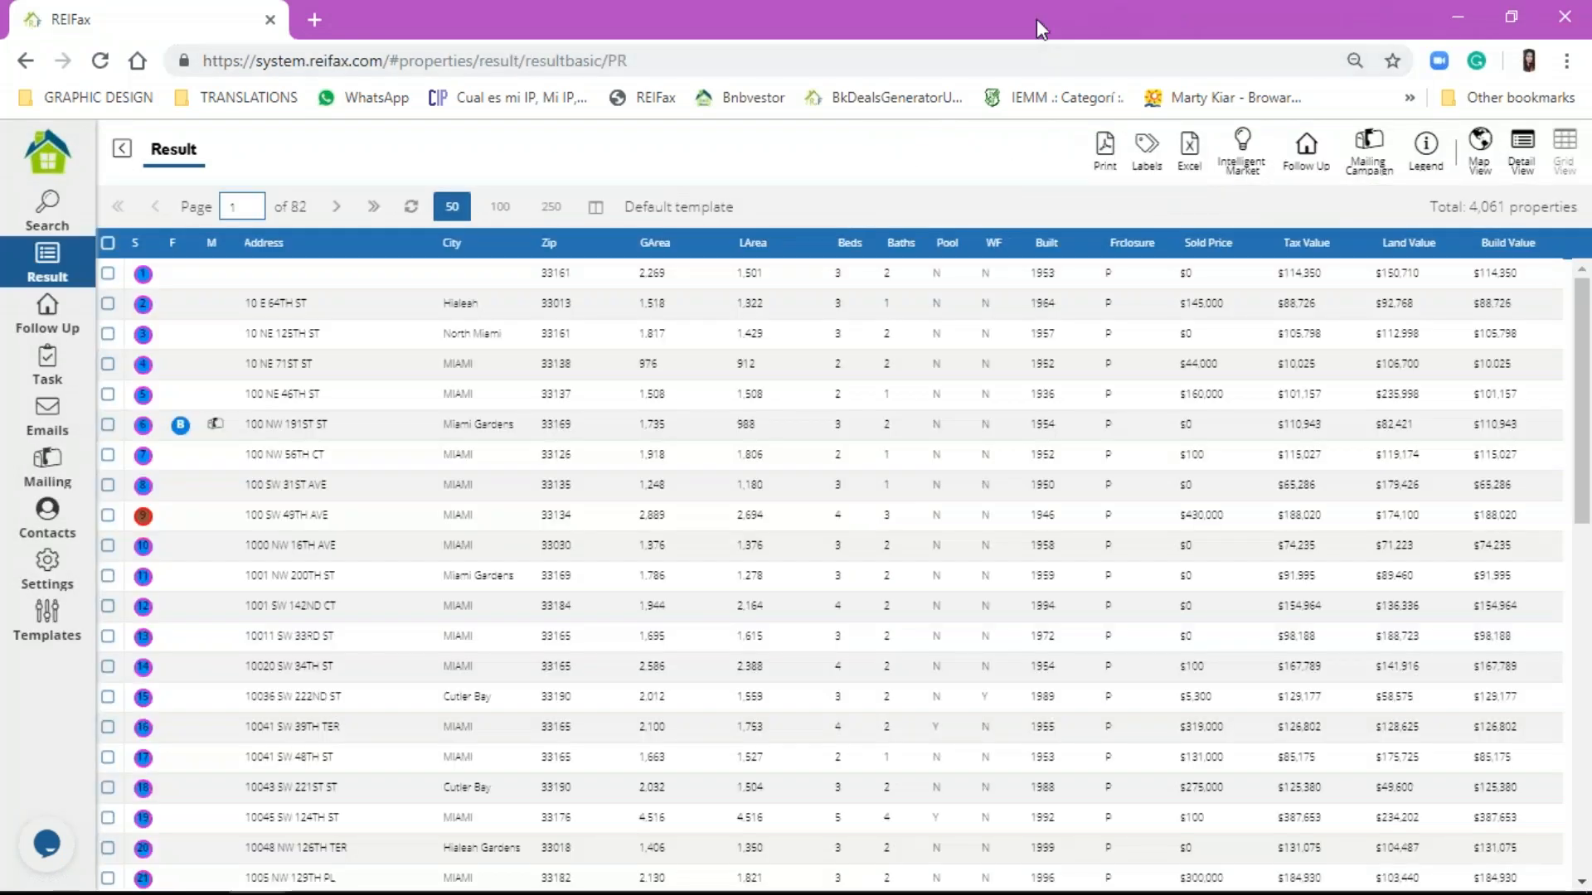
click(39, 218)
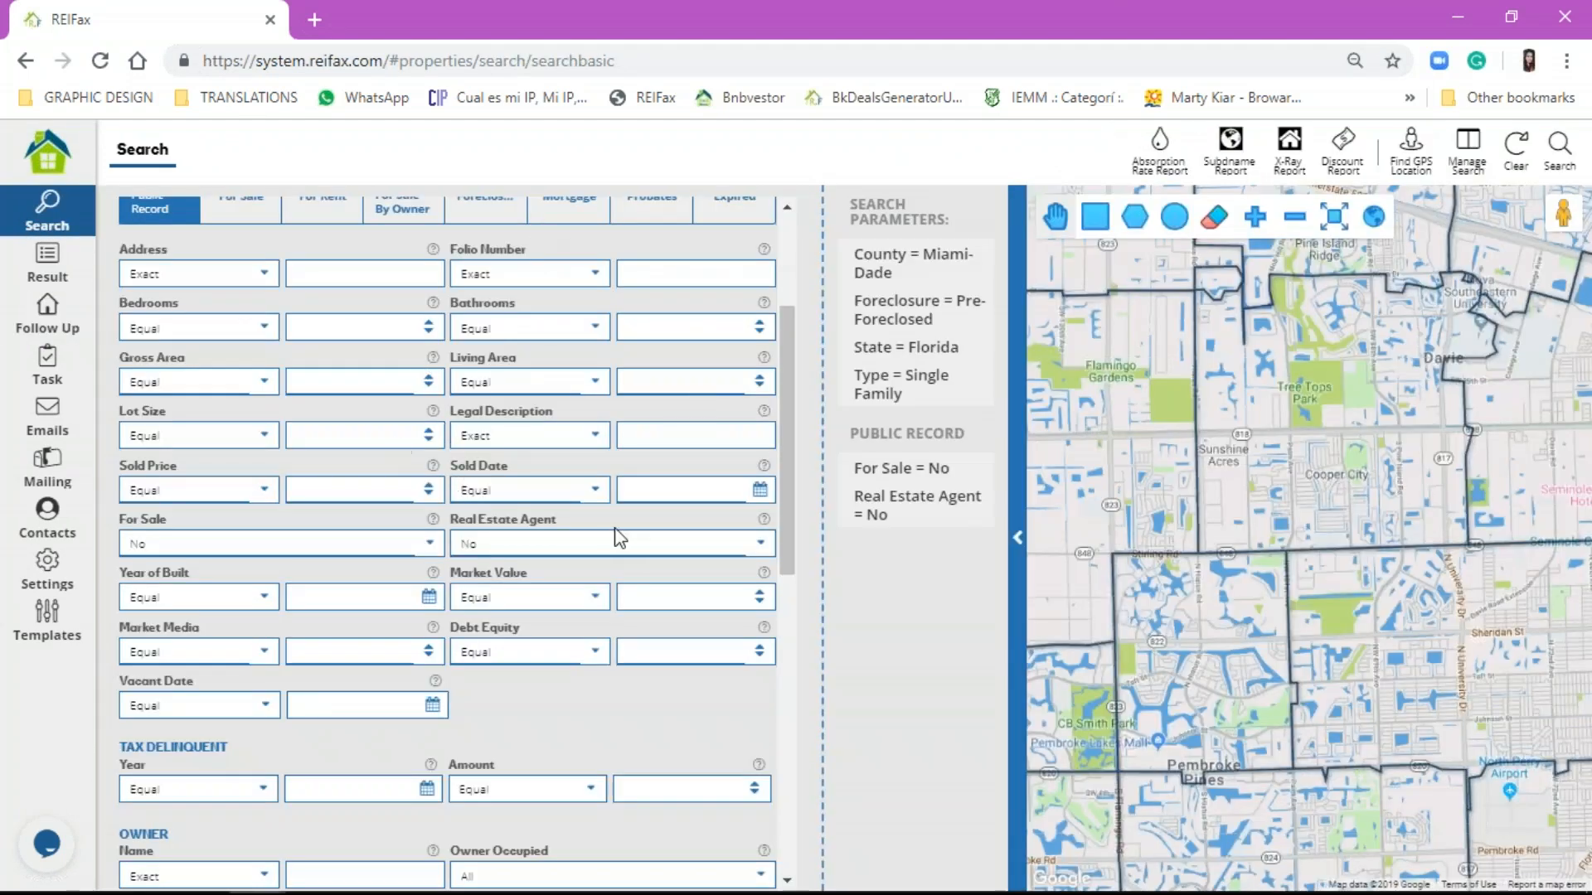
scroll(588, 547, up, 2)
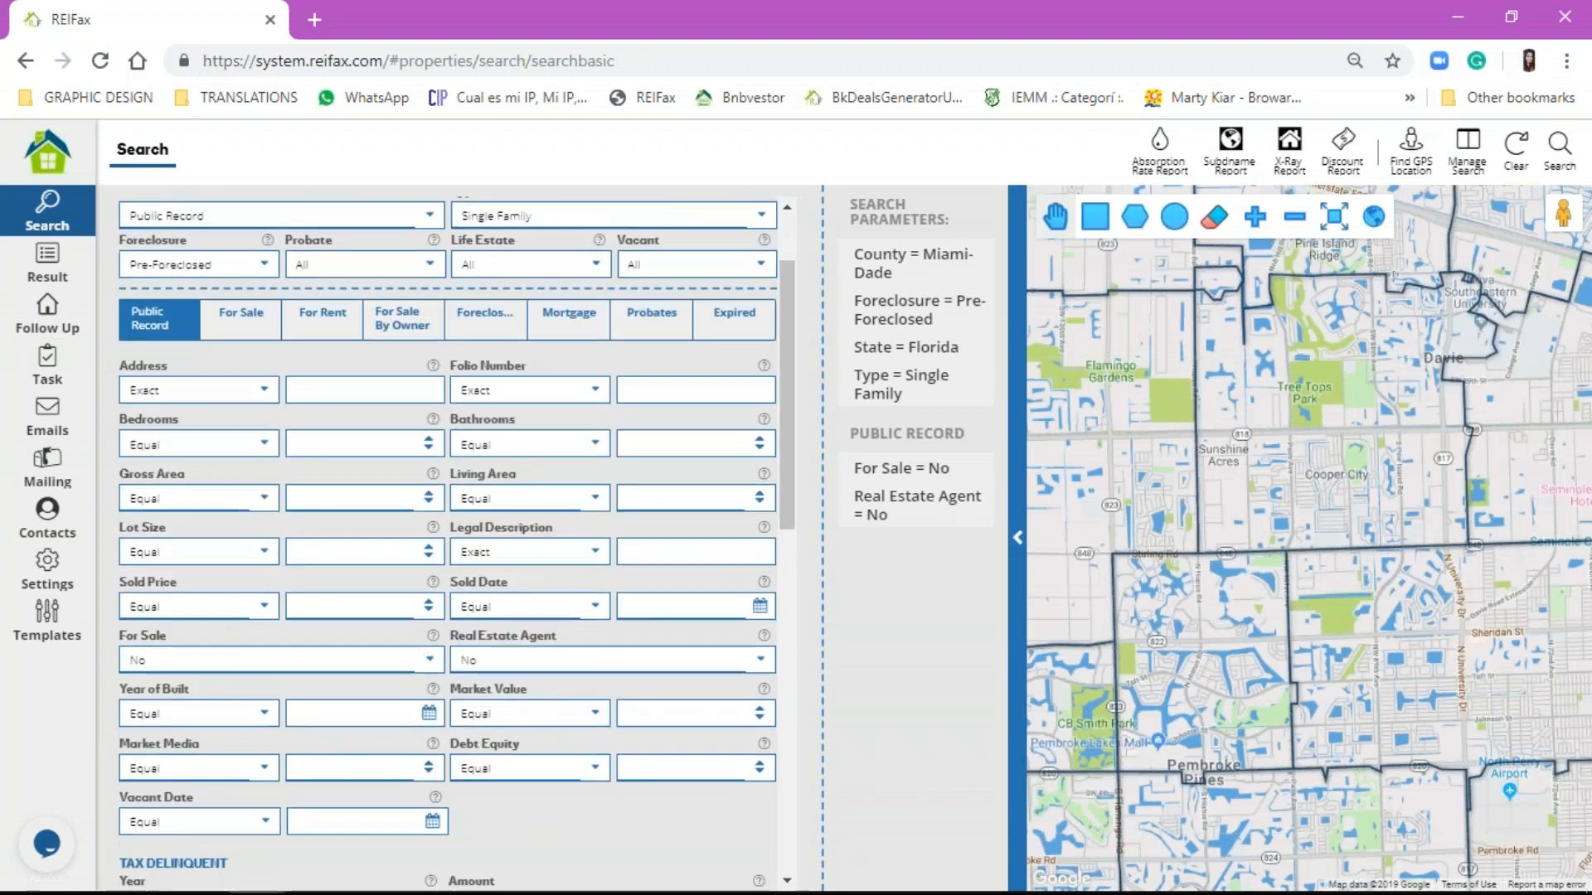
scroll(561, 607, down, 1)
scroll(560, 610, down, 1)
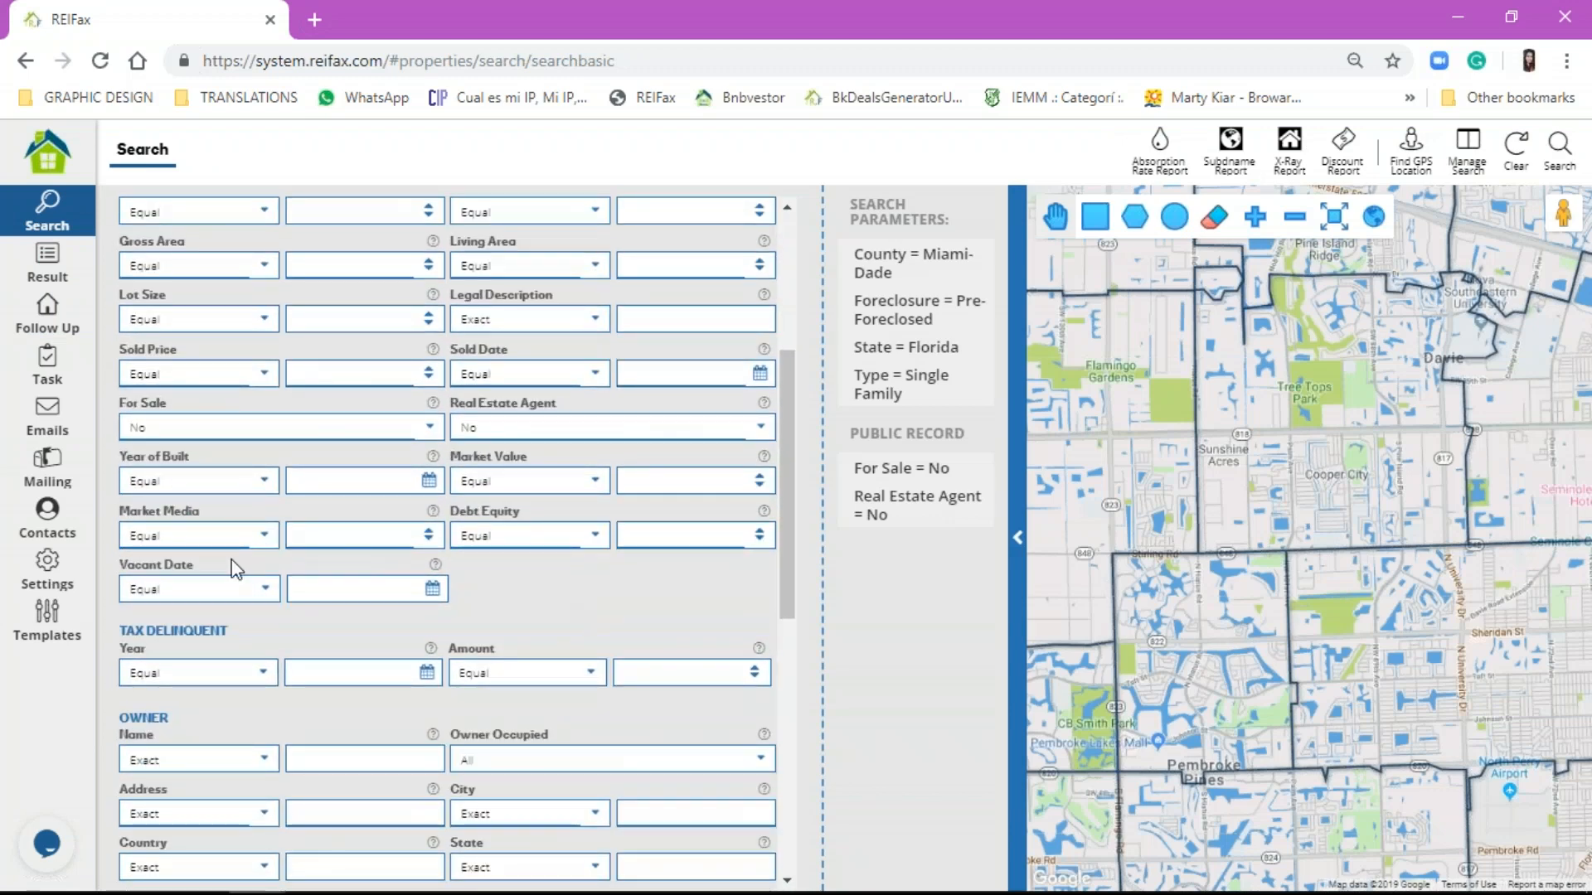
scroll(249, 348, up, 1)
click(240, 207)
scroll(234, 213, up, 1)
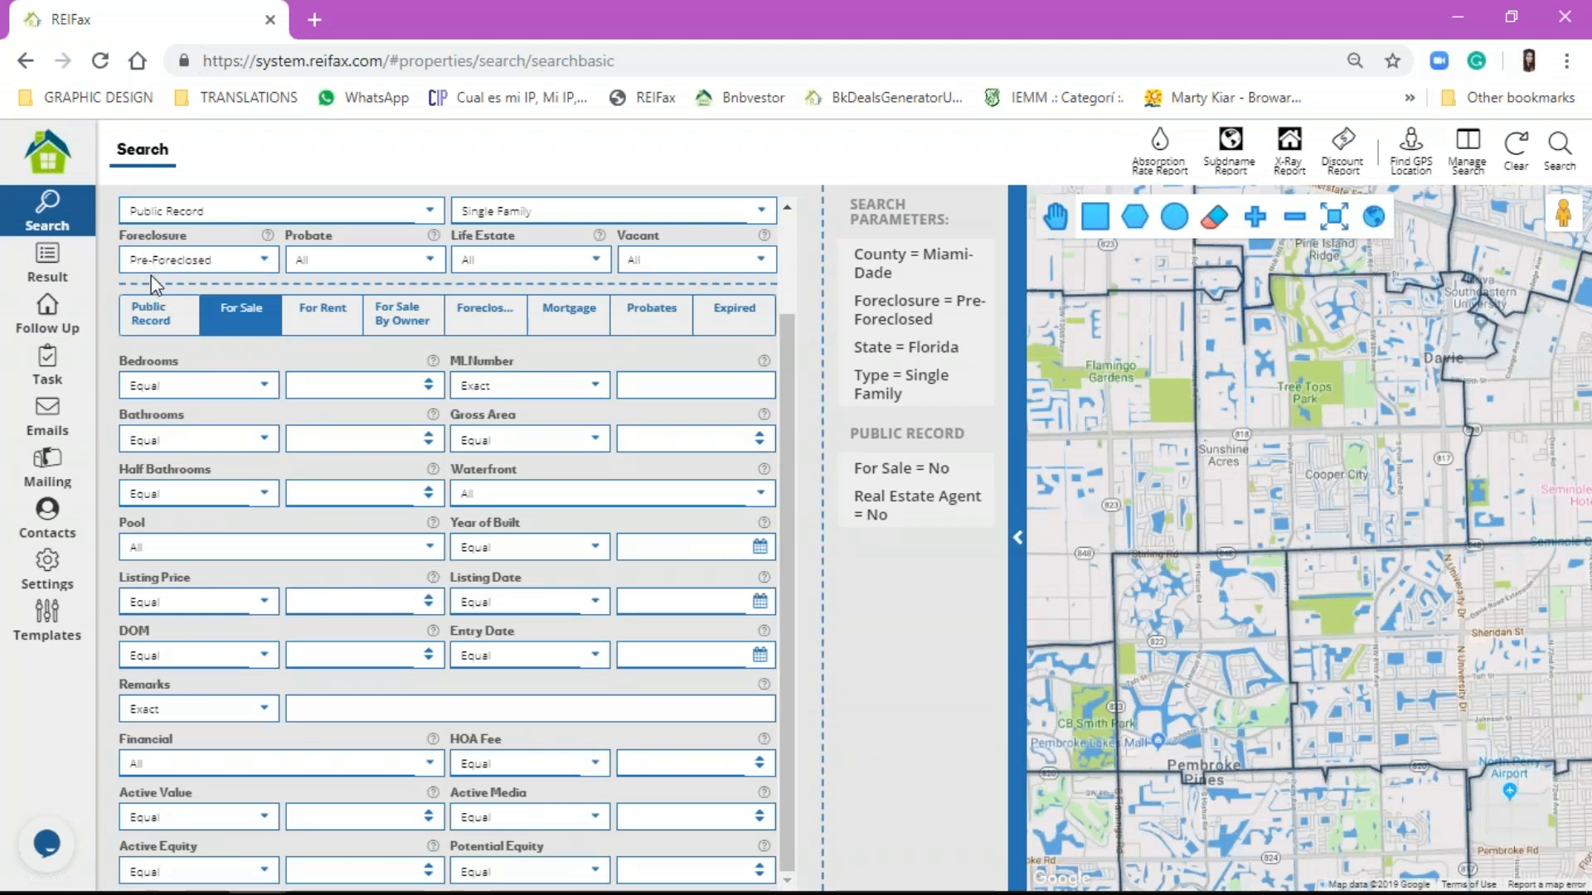
Step: Leave Known Debt unchanged under Public Record, then show the Foreclosure criteria (case, plaintiff, mortgagor, auction)
click(170, 313)
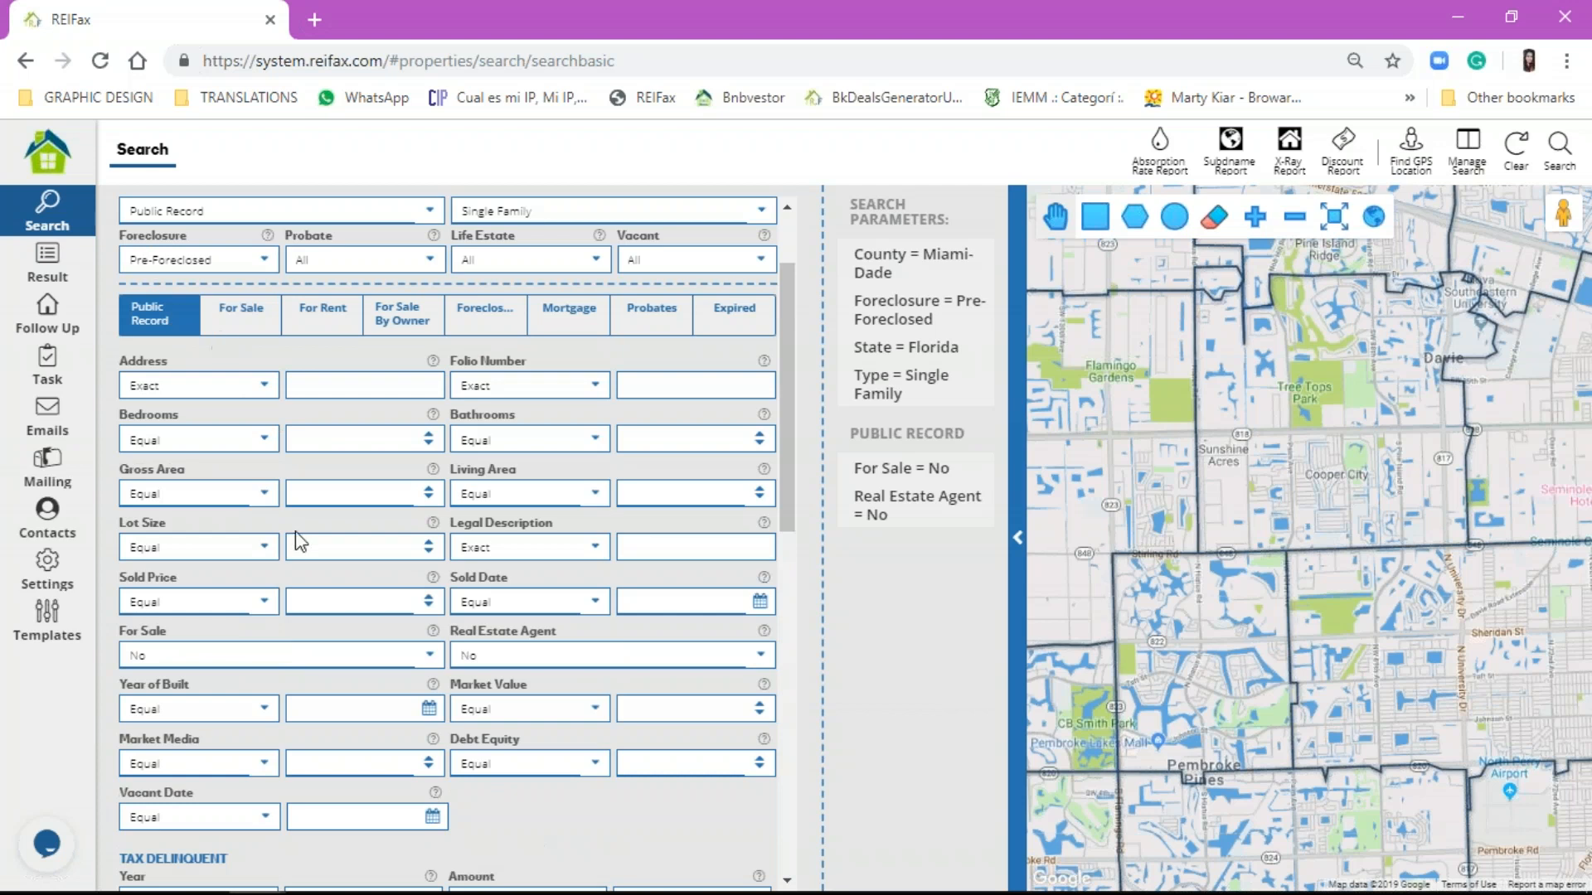
scroll(298, 541, down, 7)
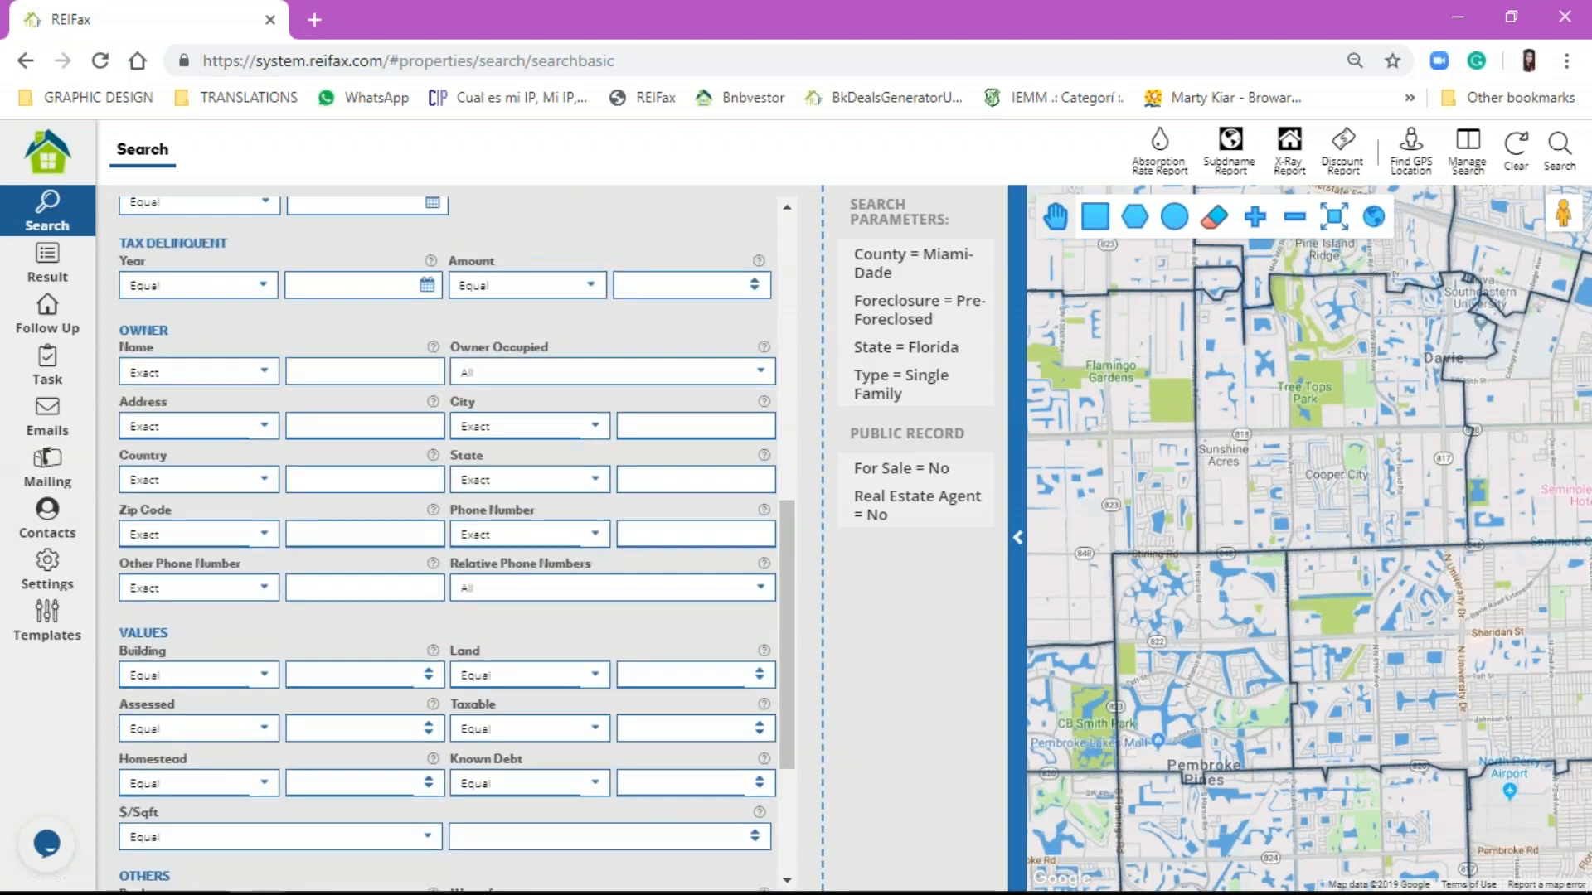
scroll(448, 539, down, 1)
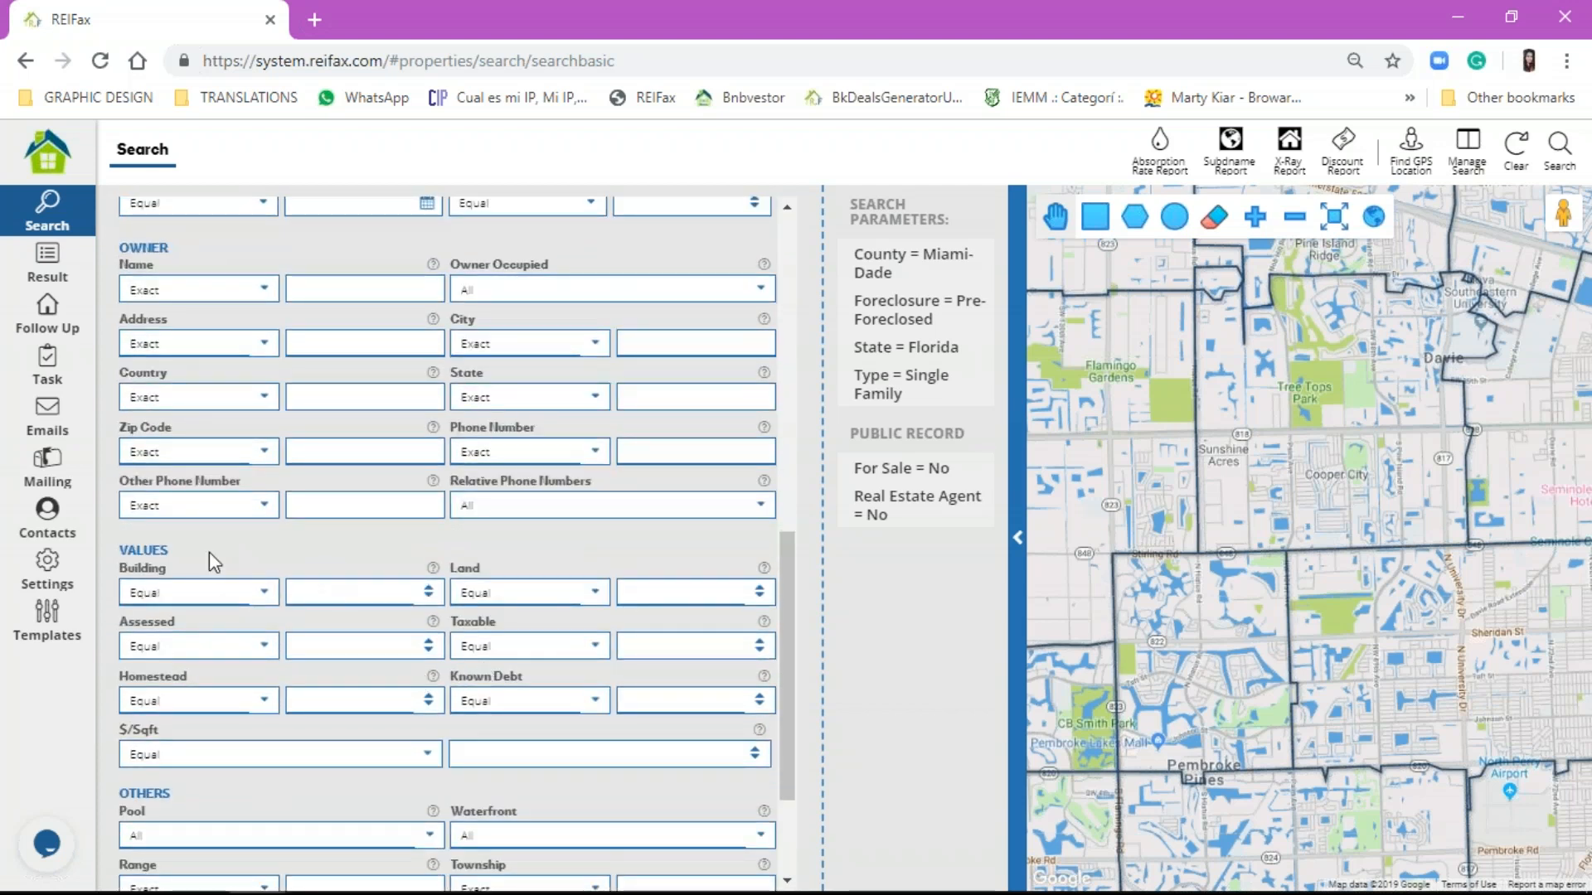
click(484, 698)
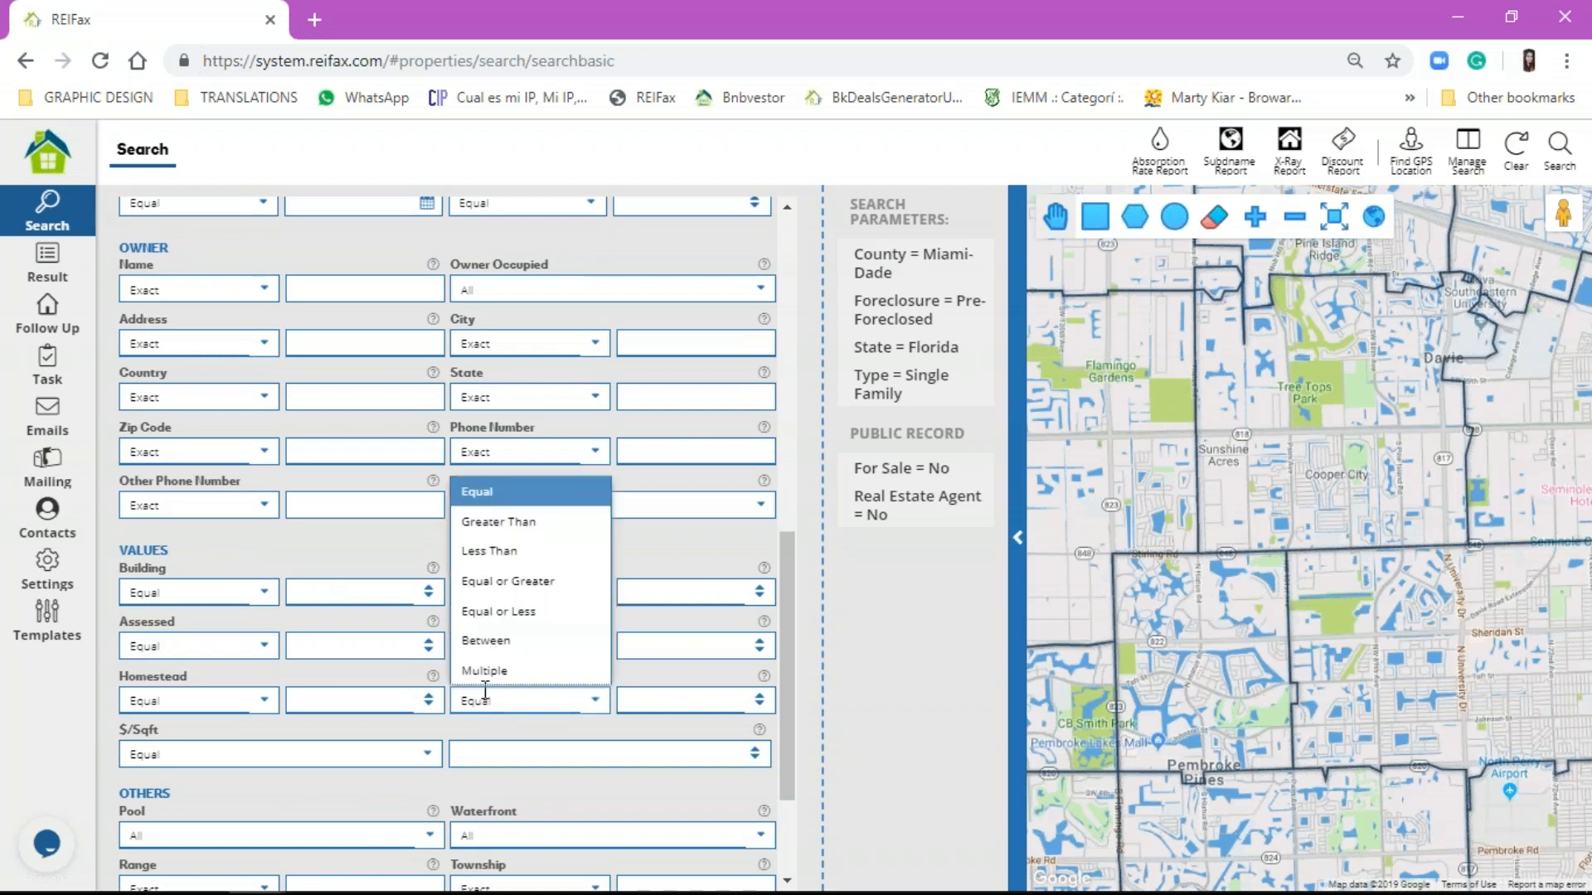
click(693, 558)
scroll(694, 558, up, 10)
click(506, 437)
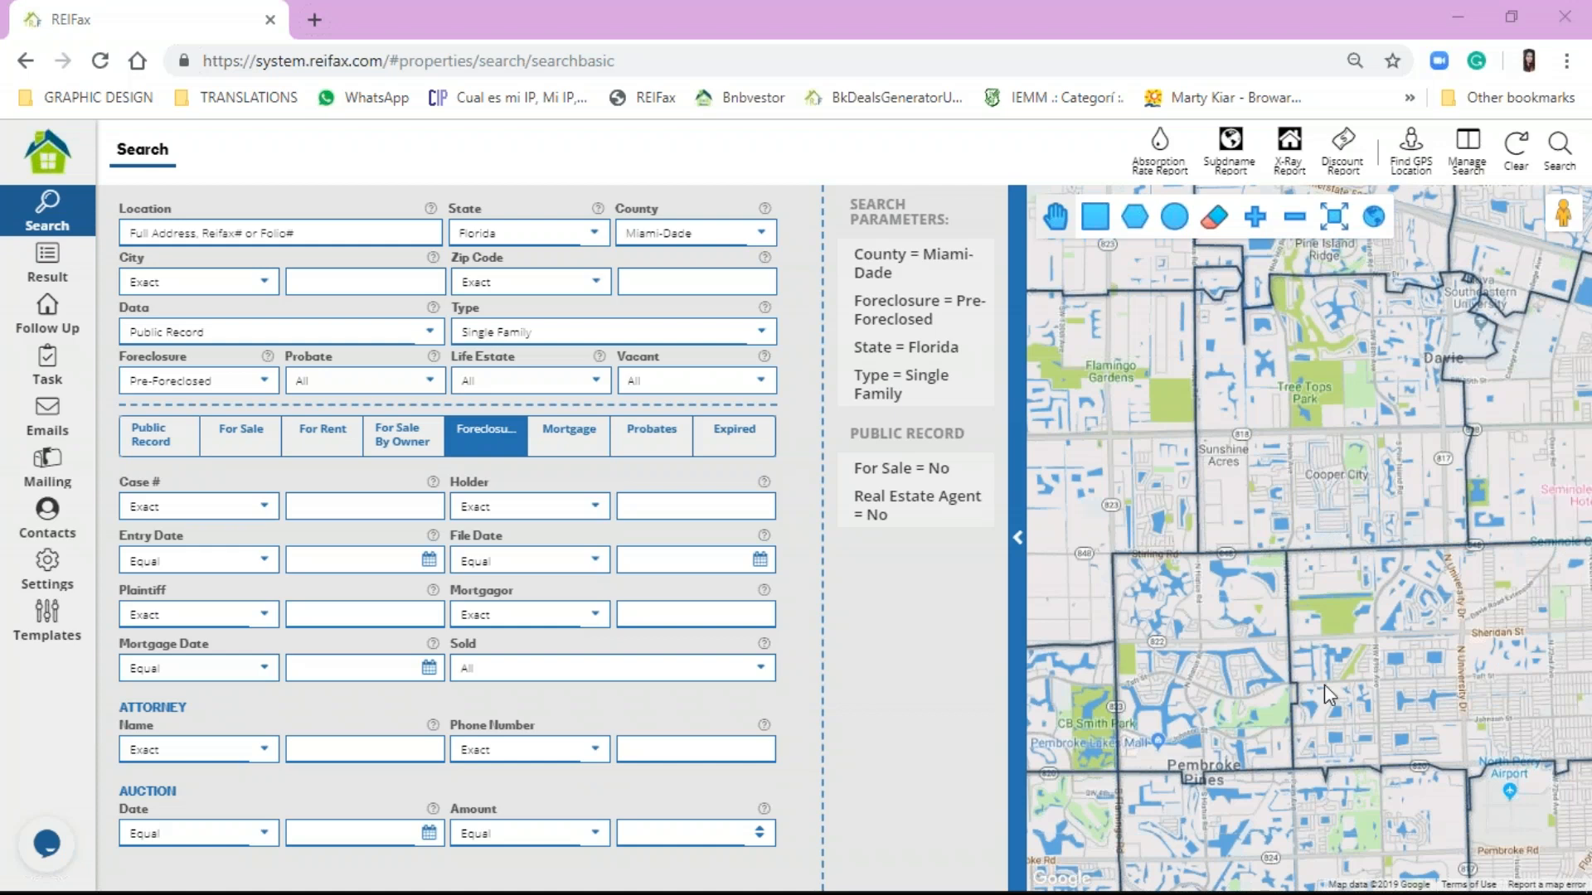
Step: Open the tawk.to live chat panel from the round chat button at the bottom left
click(1239, 249)
mouse_move(1433, 885)
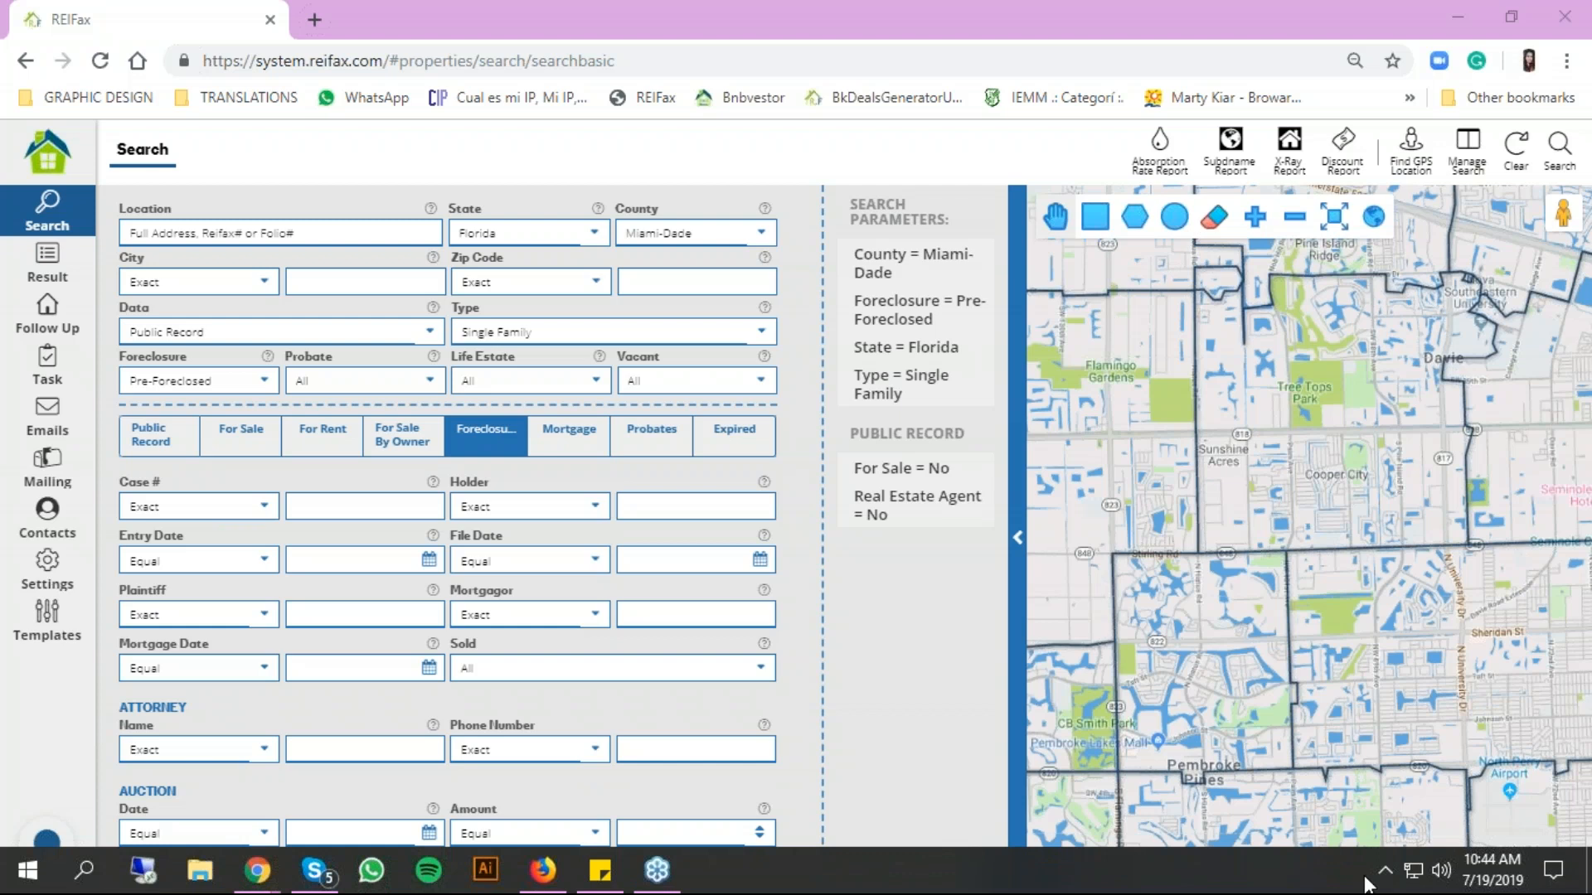
click(45, 840)
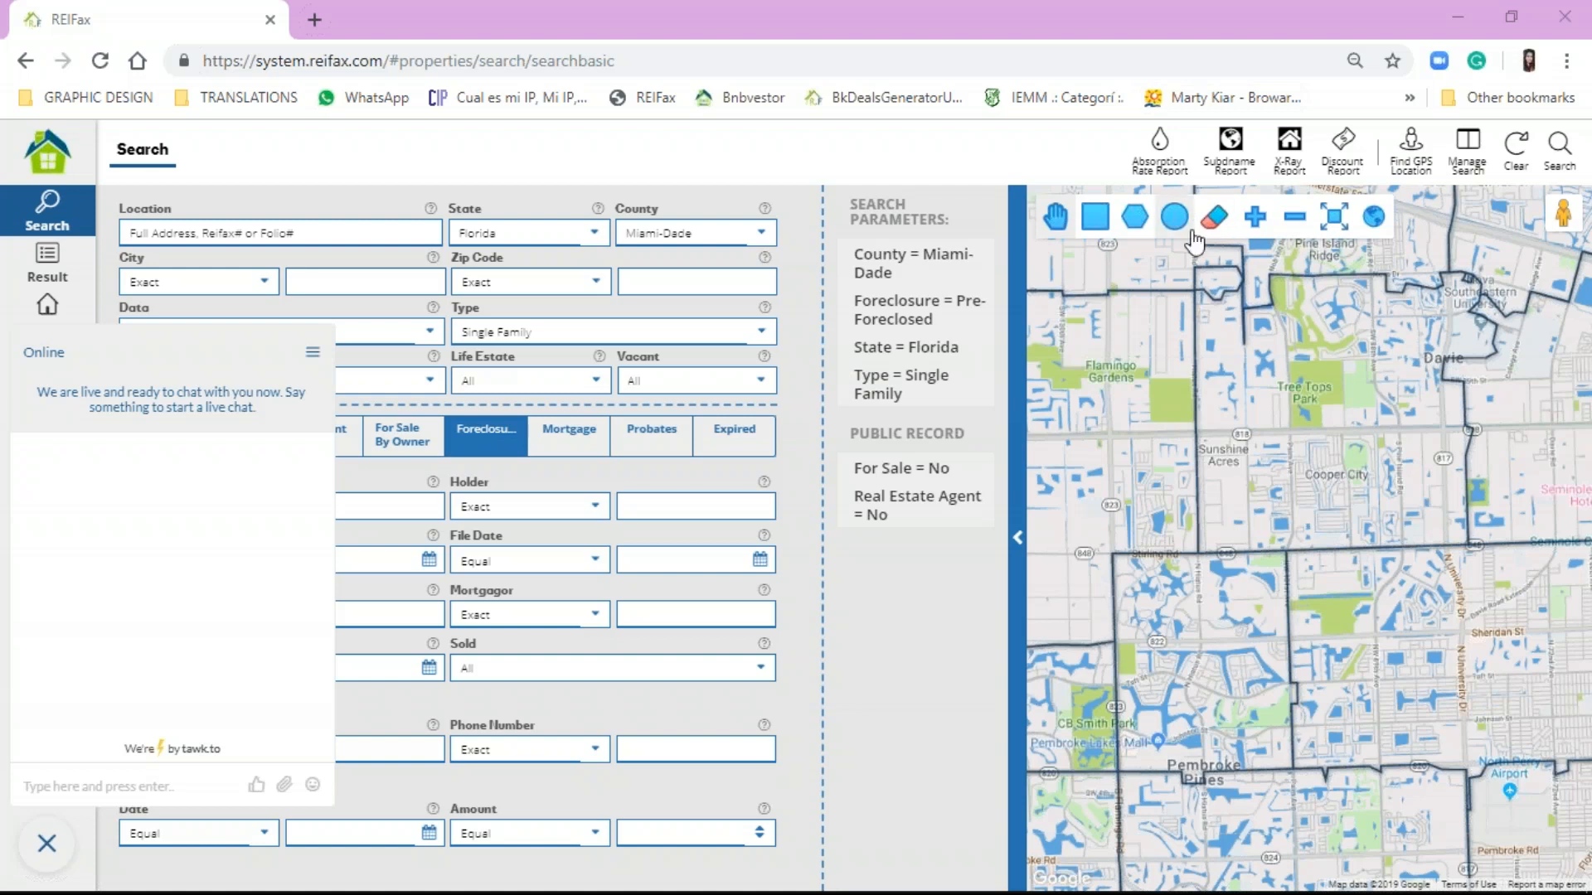
Step: Load reifax.com and go to Resources > Webinars to list the recorded sessions
click(1029, 64)
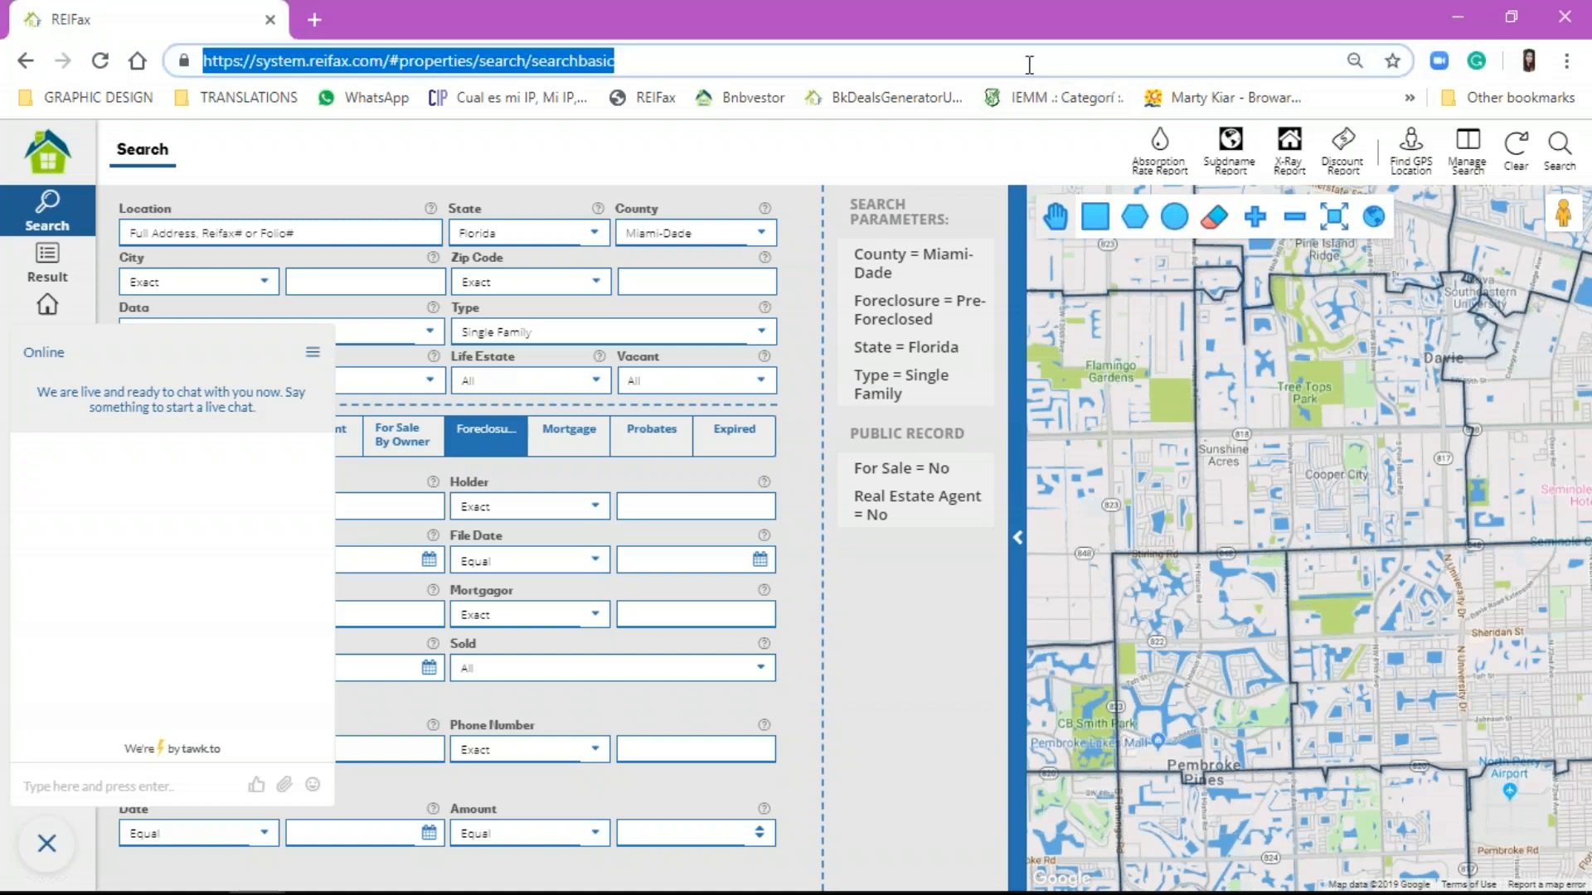
text(reifax.com)
key(Return)
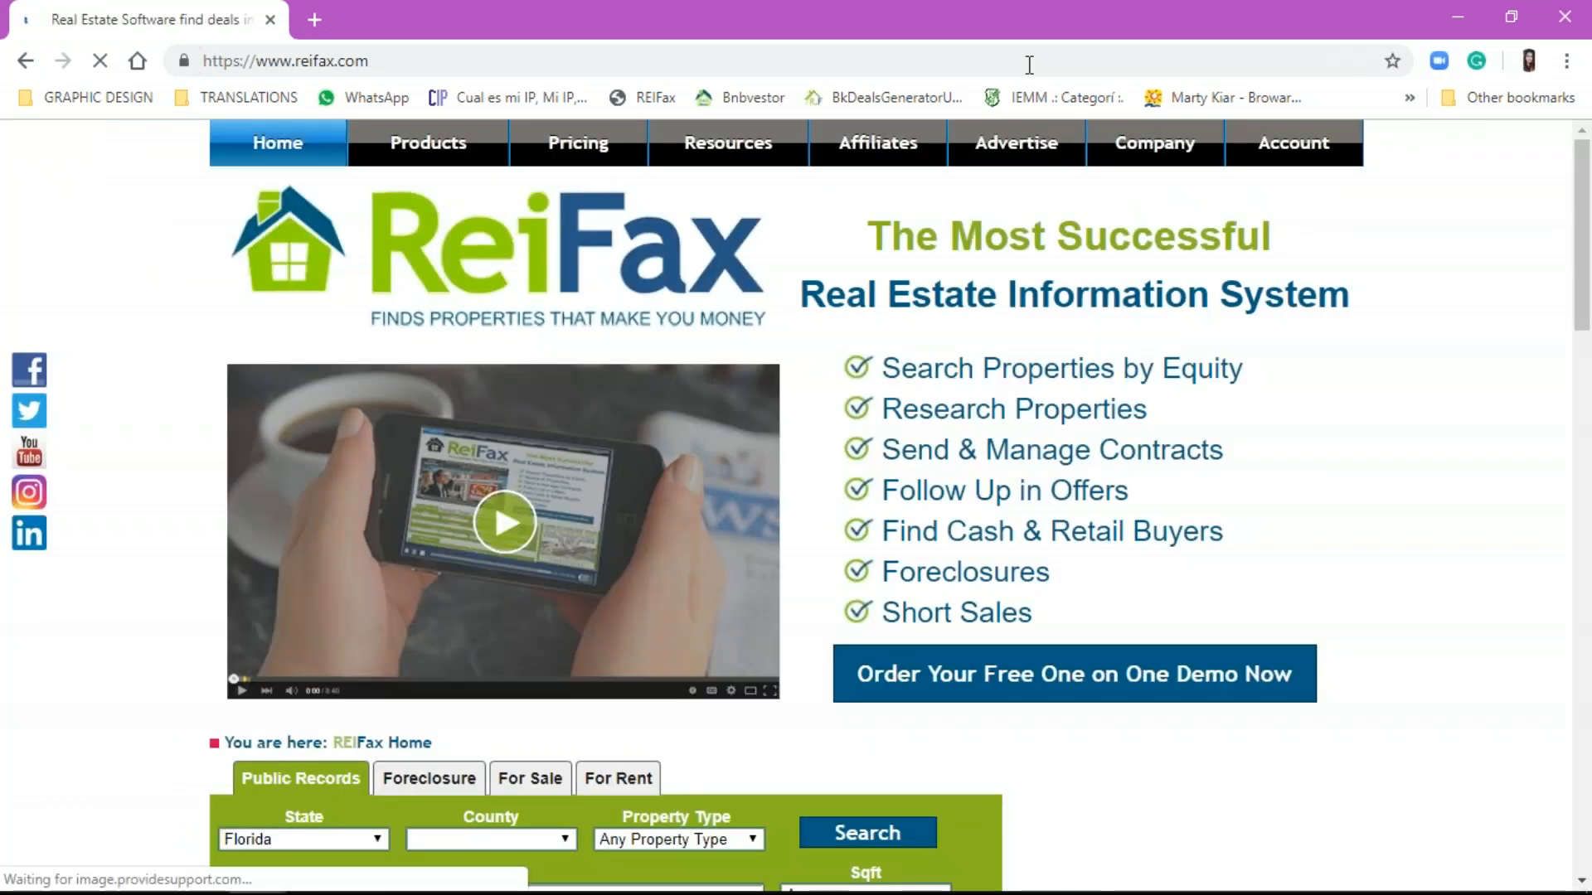
mouse_move(730, 149)
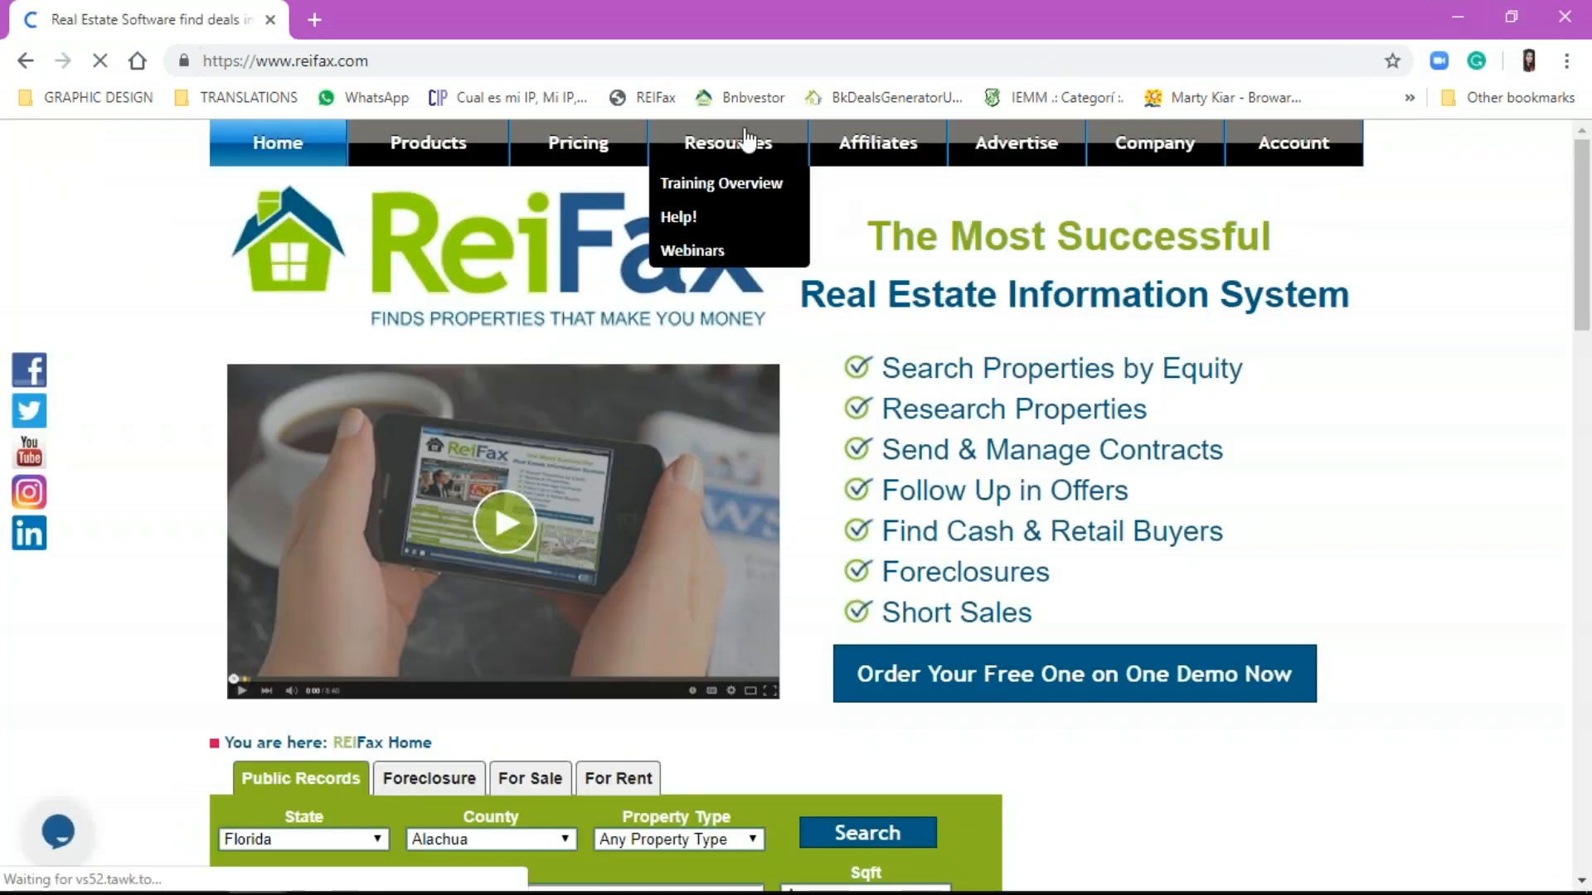
click(746, 250)
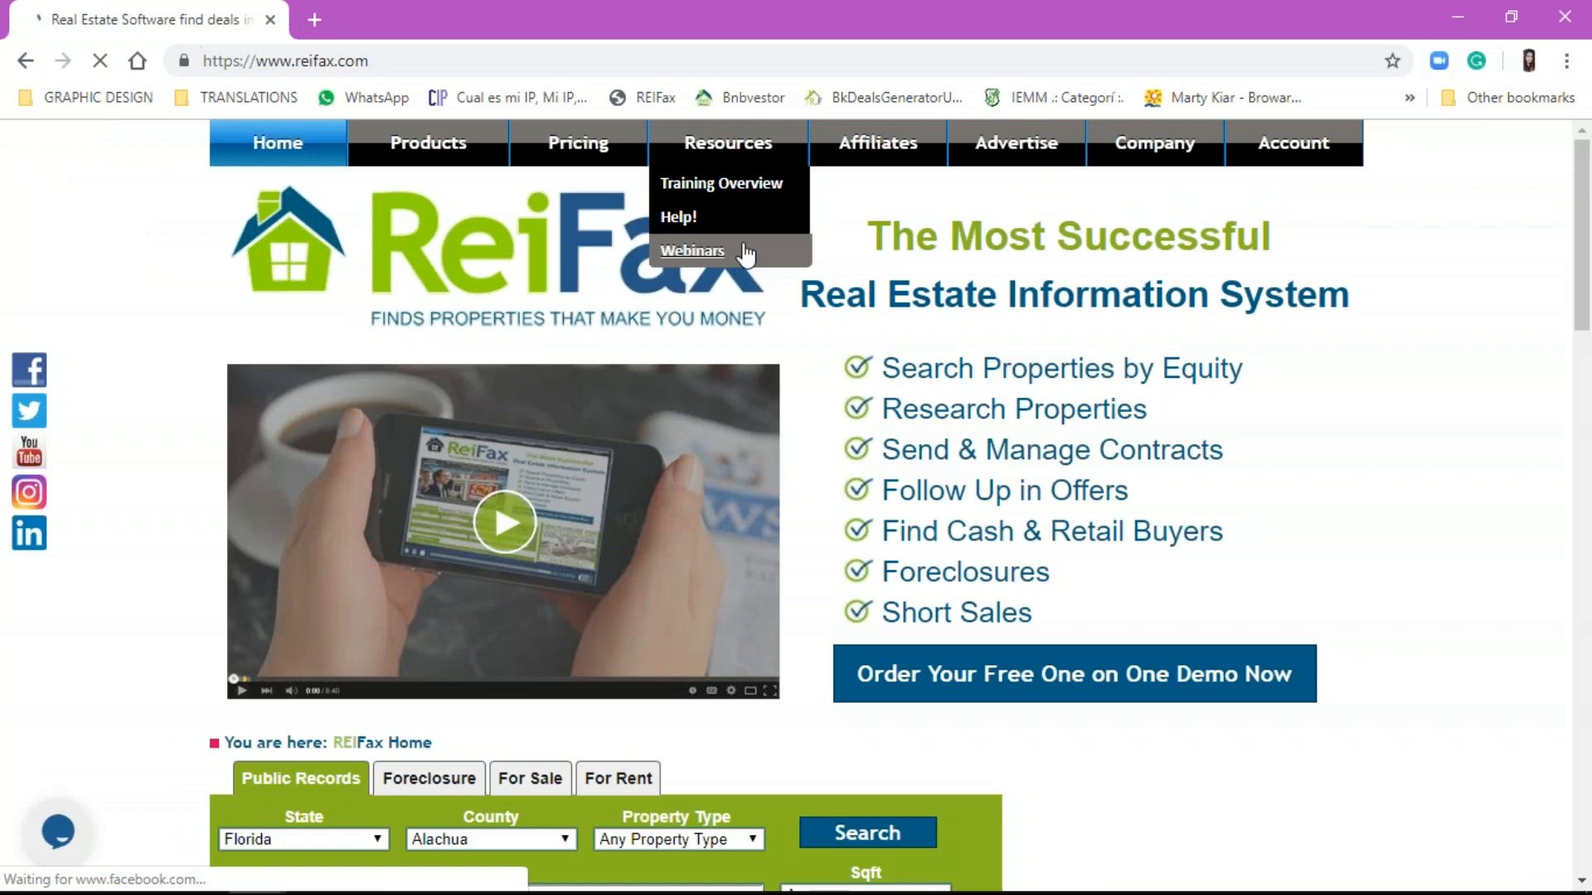
scroll(255, 448, down, 2)
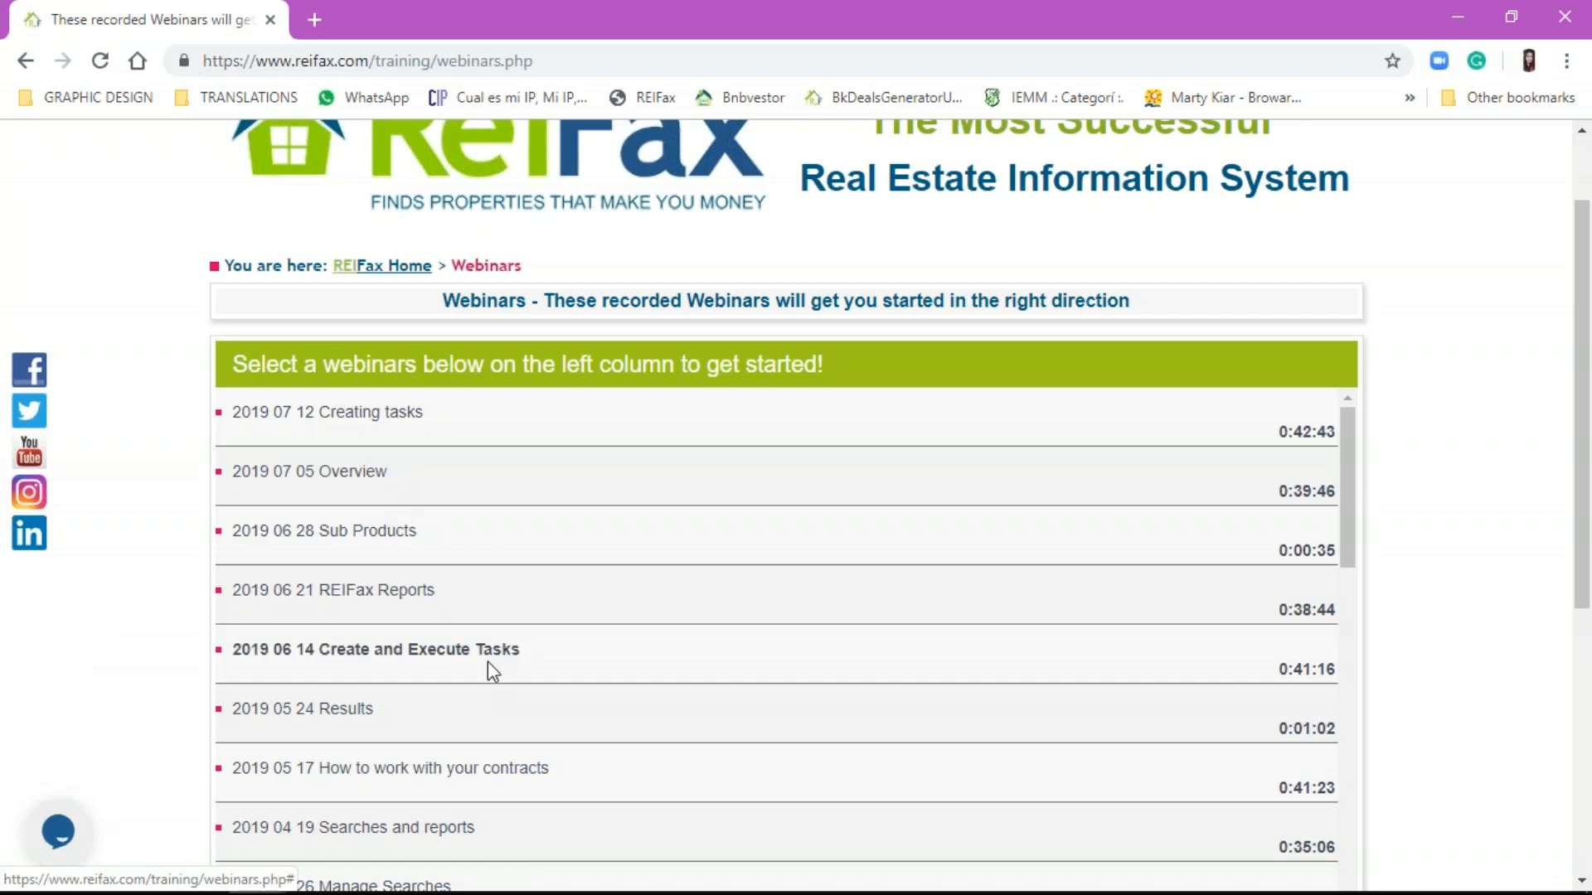
scroll(403, 697, down, 1)
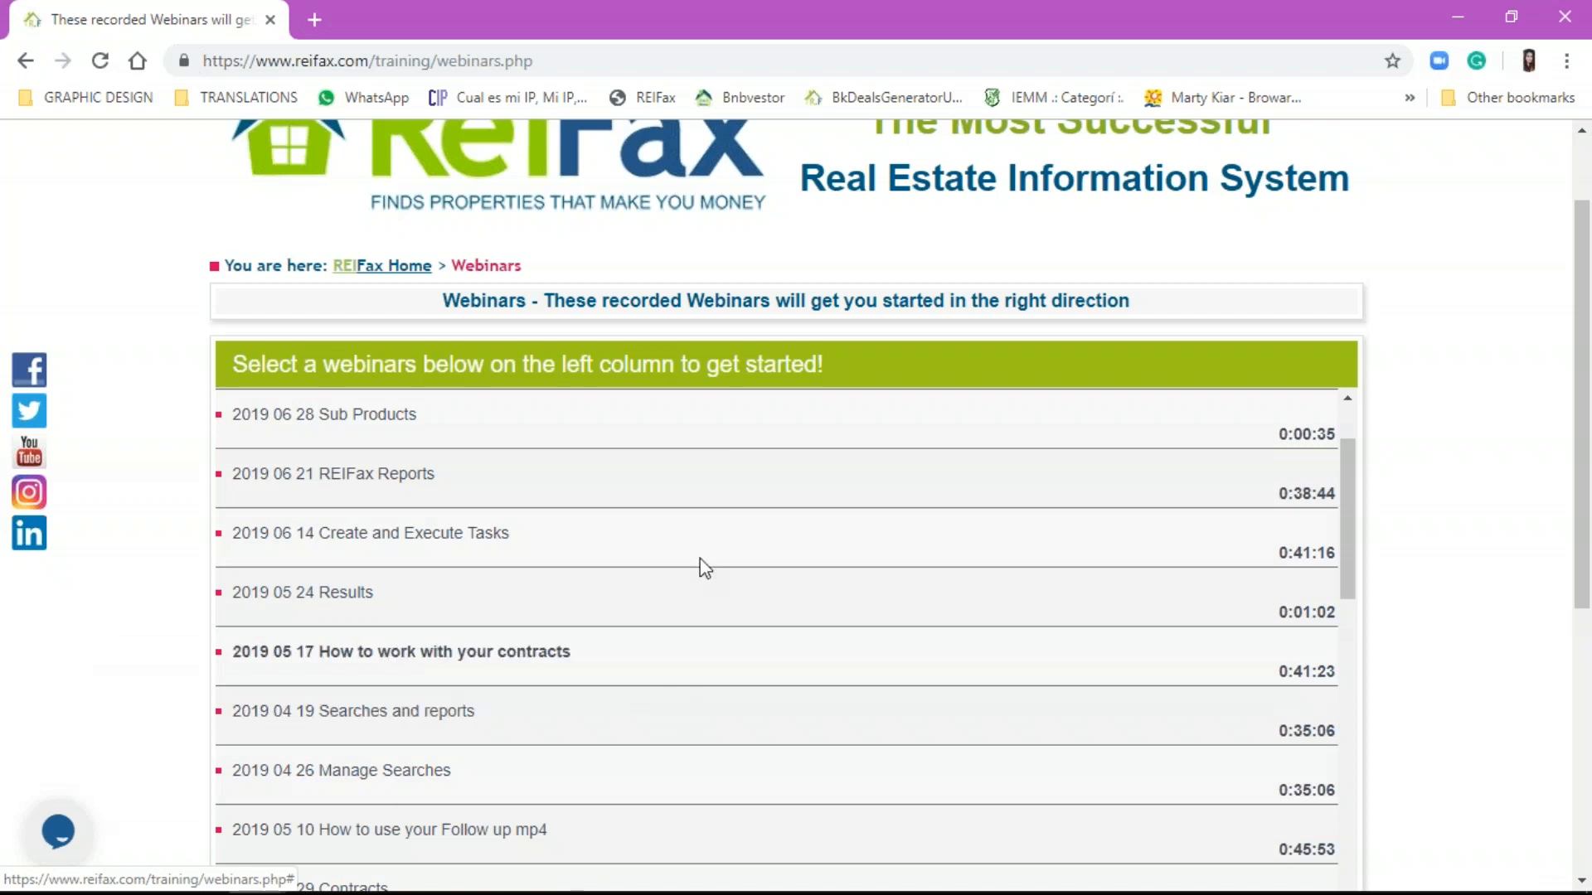
scroll(934, 746, up, 2)
scroll(937, 747, up, 1)
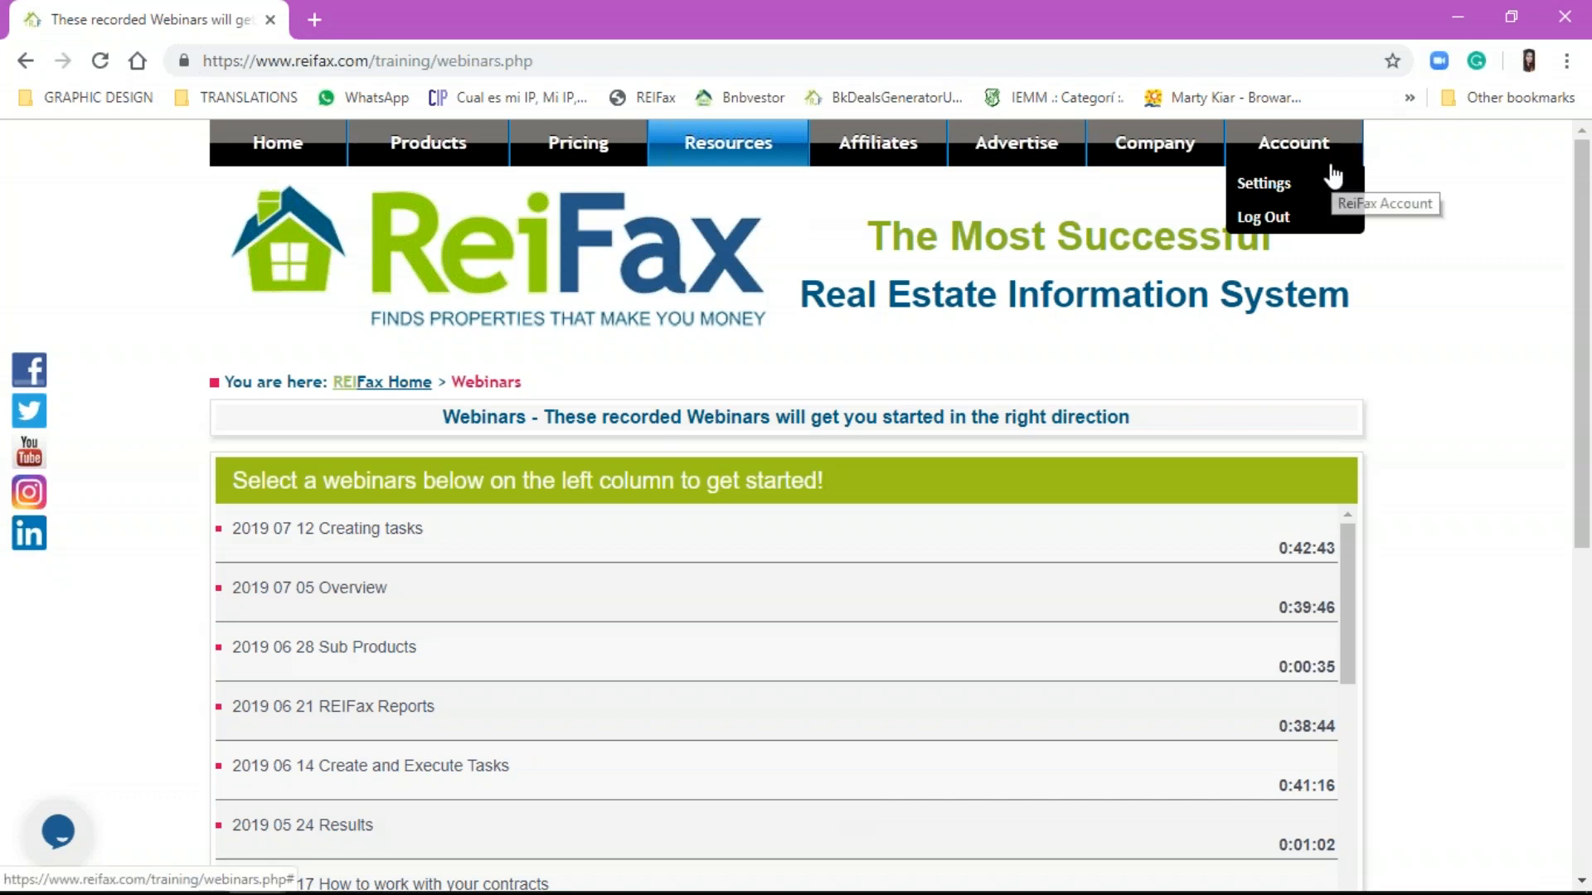
Step: Open Resources > Help! in a new tab, review it, and end on the Webinars tab
mouse_move(747, 143)
click(700, 217)
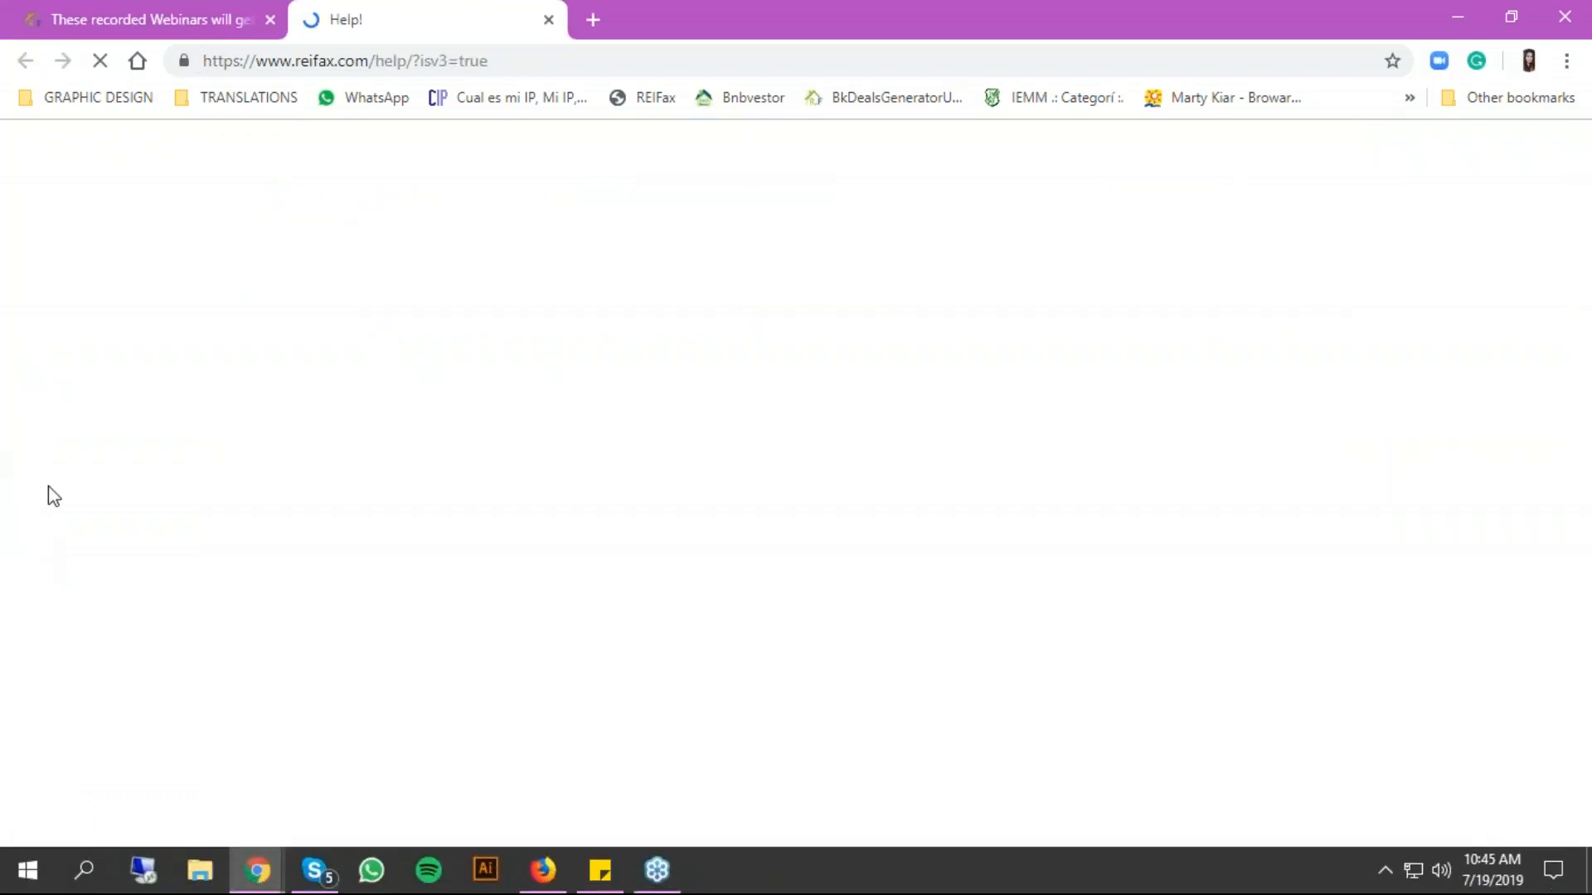
click(95, 32)
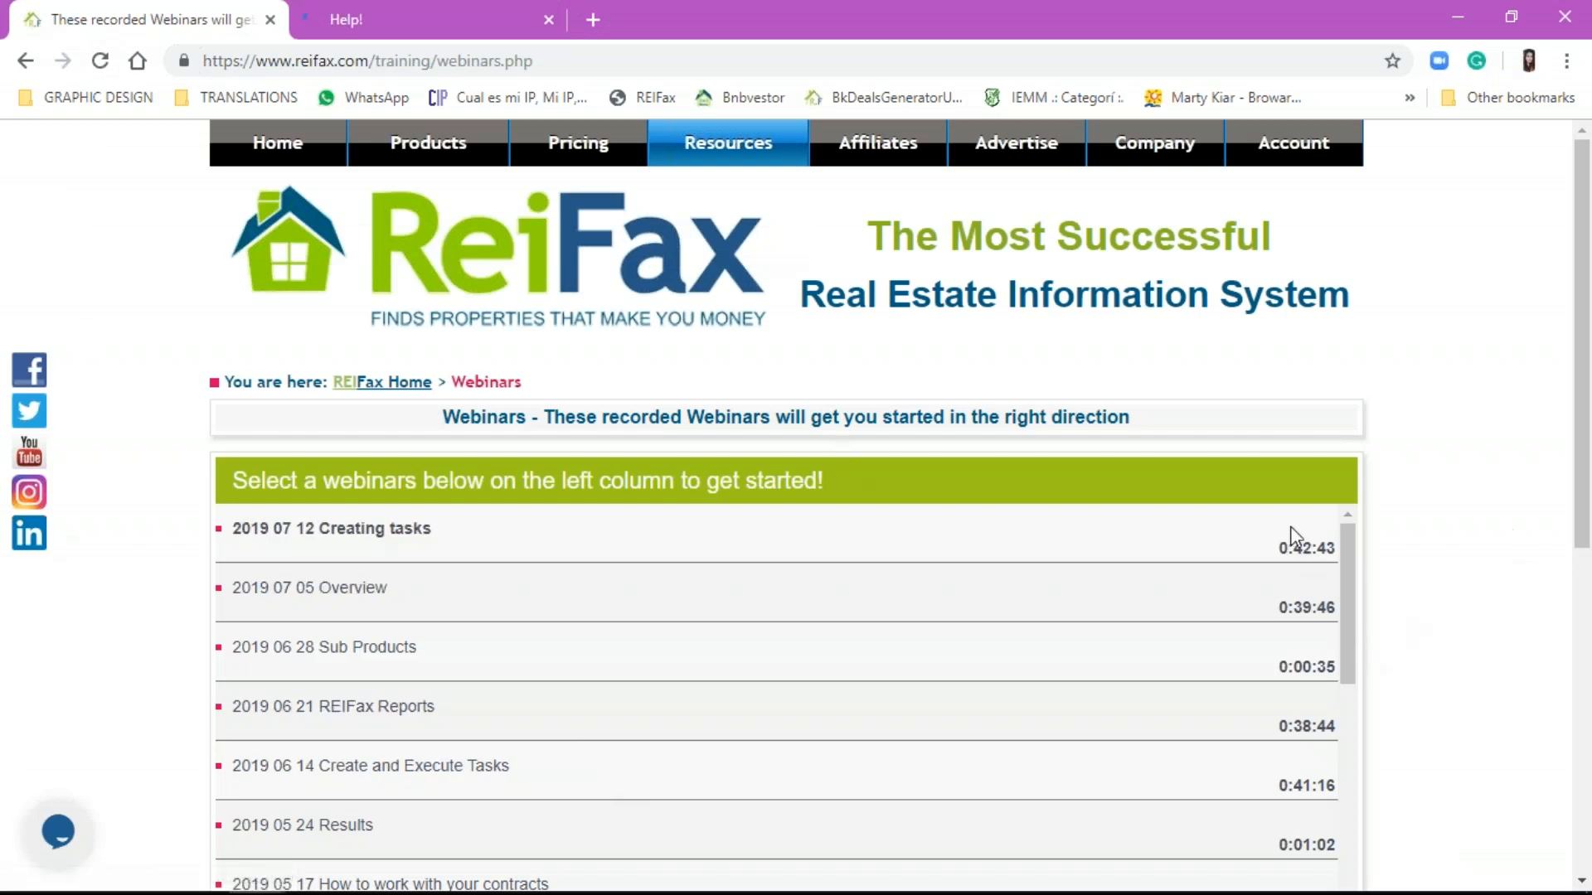
scroll(1193, 730, down, 7)
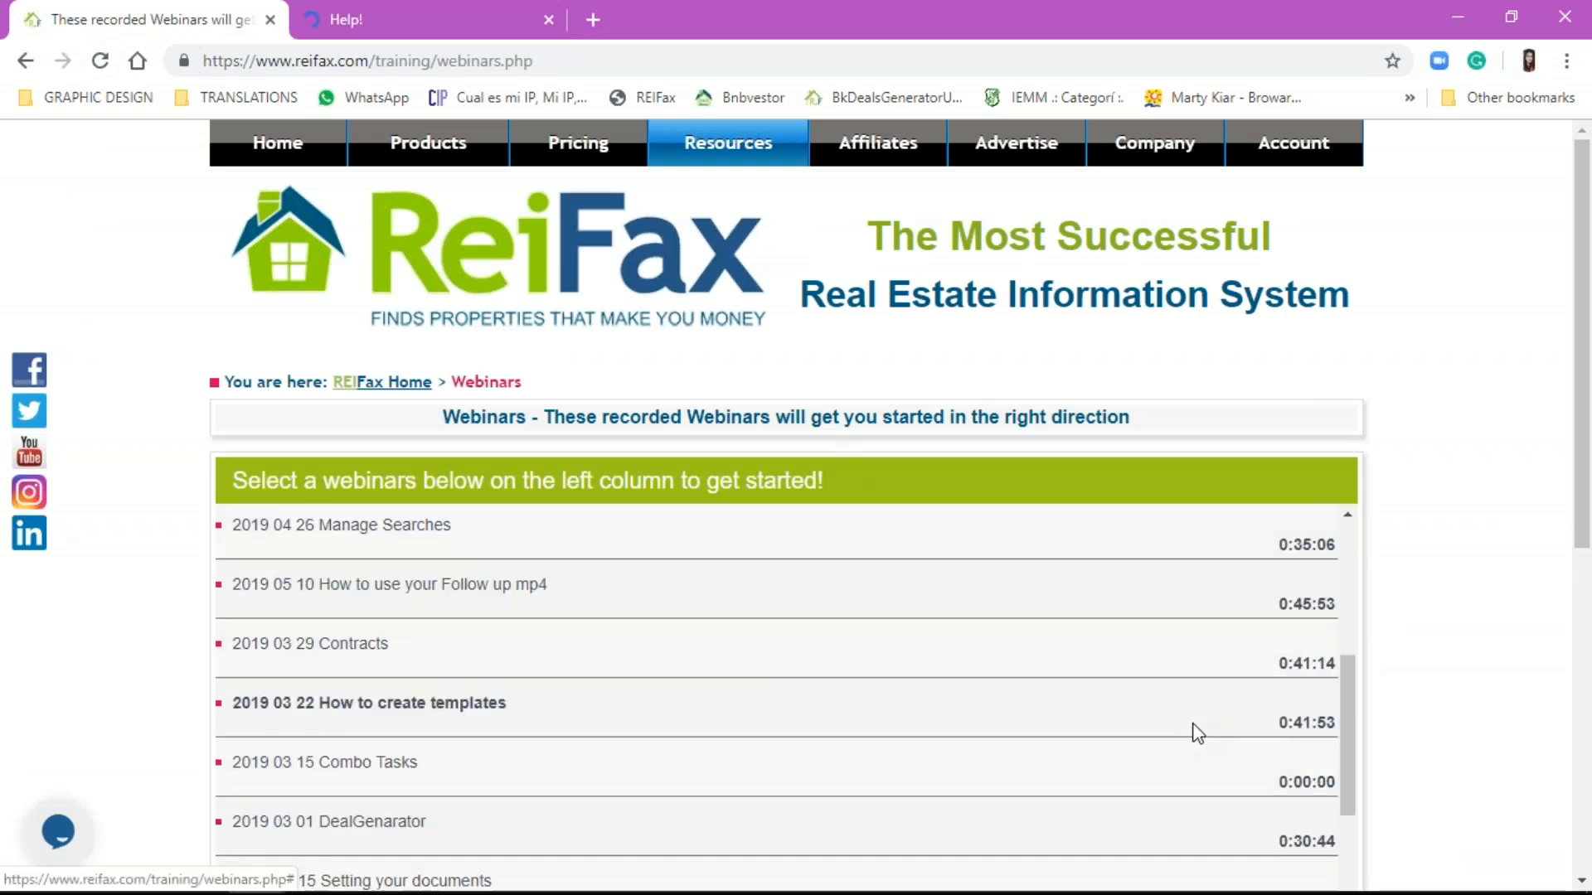
click(464, 13)
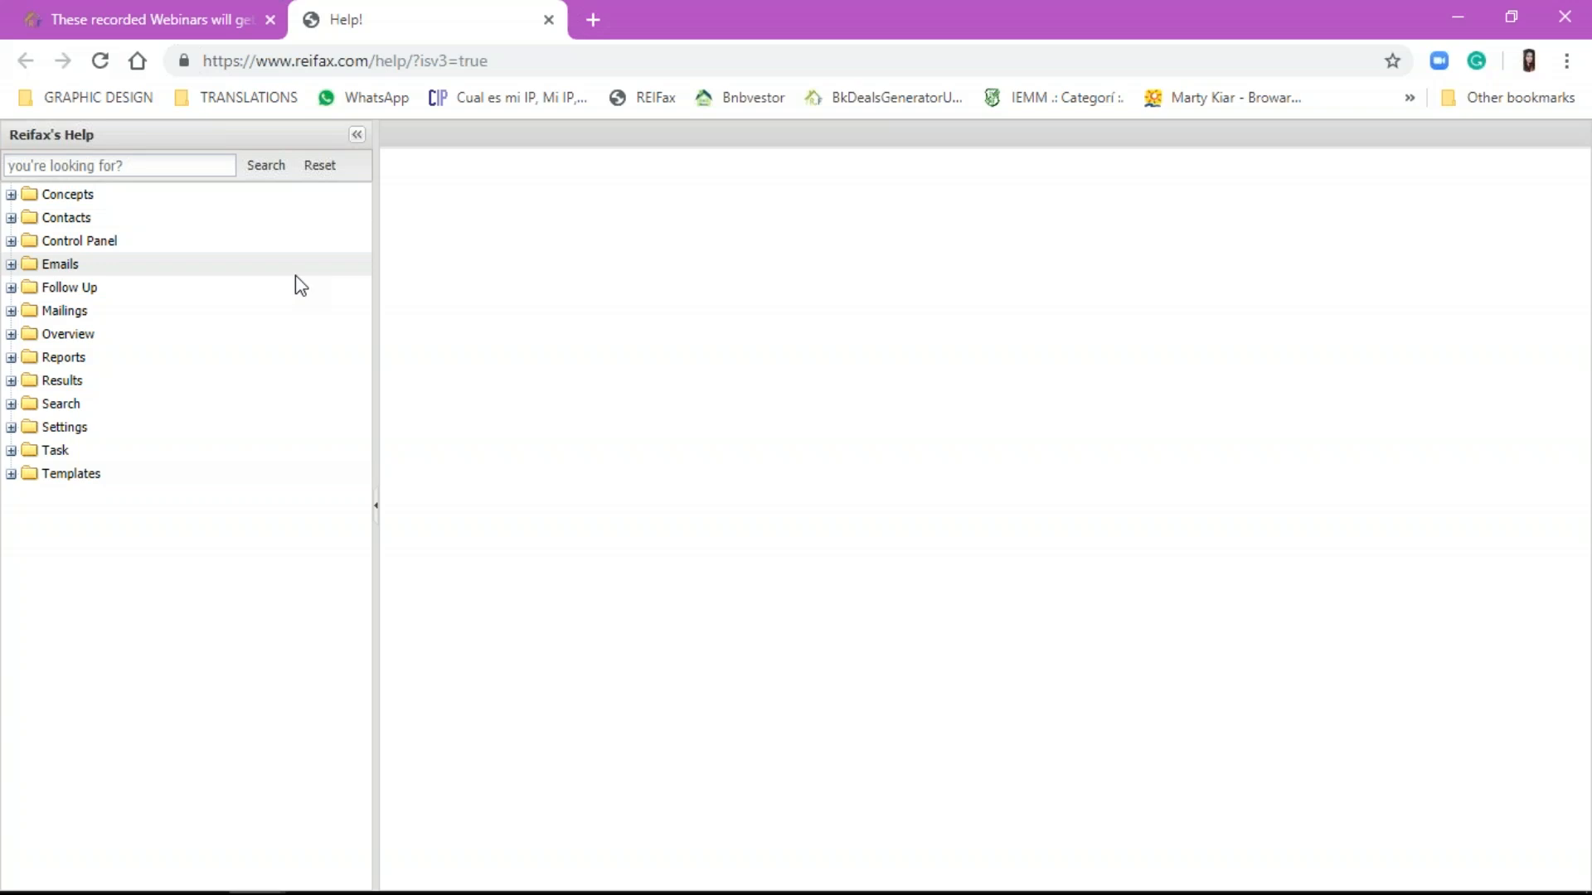
click(108, 17)
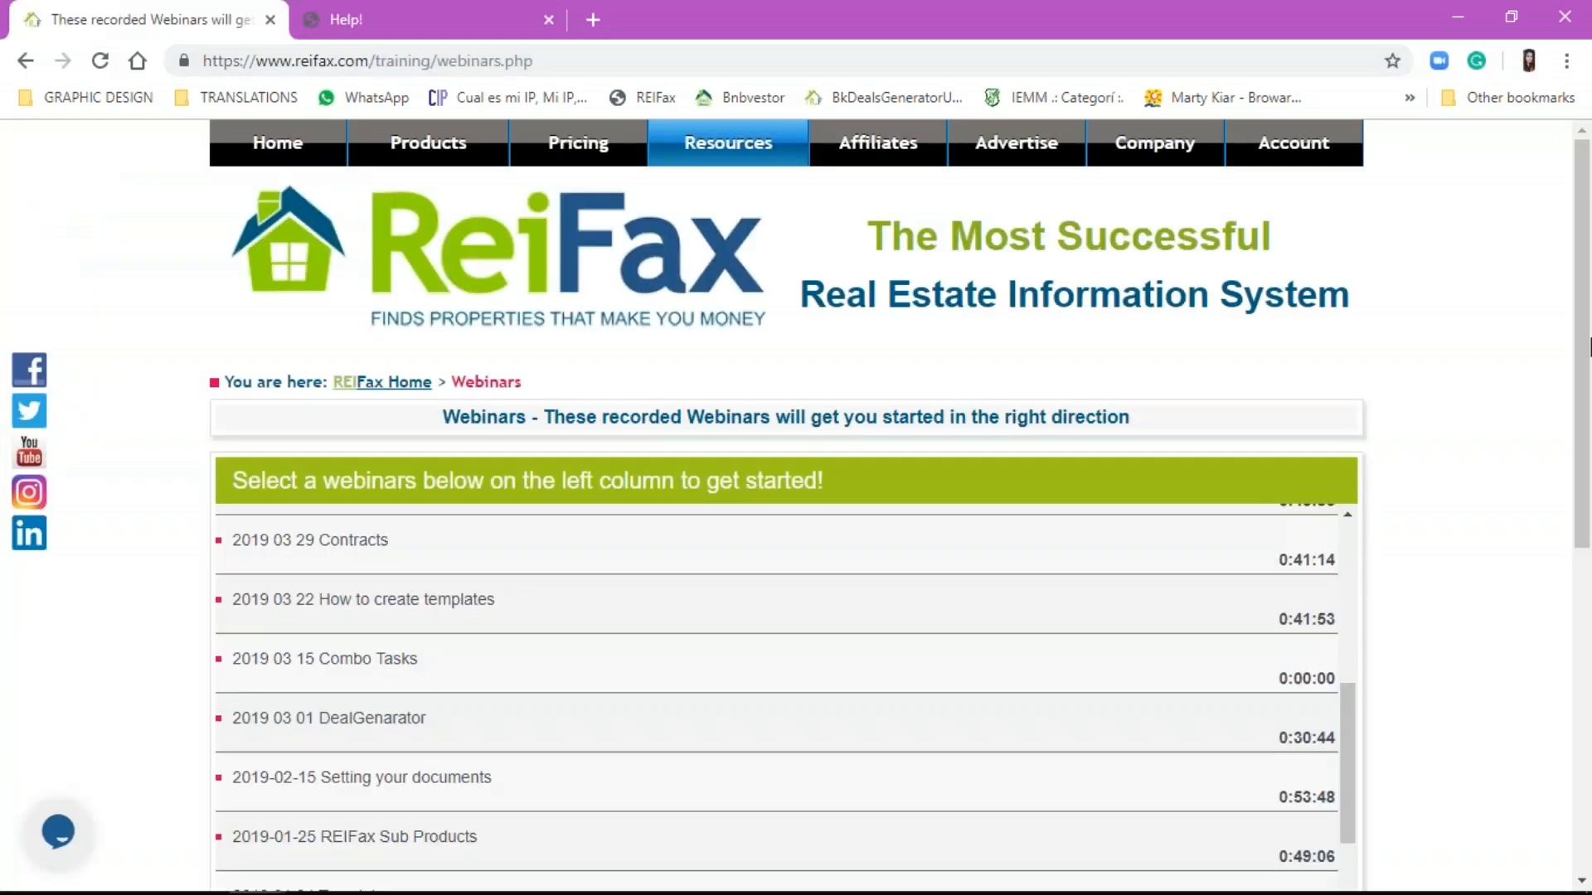
click(1576, 241)
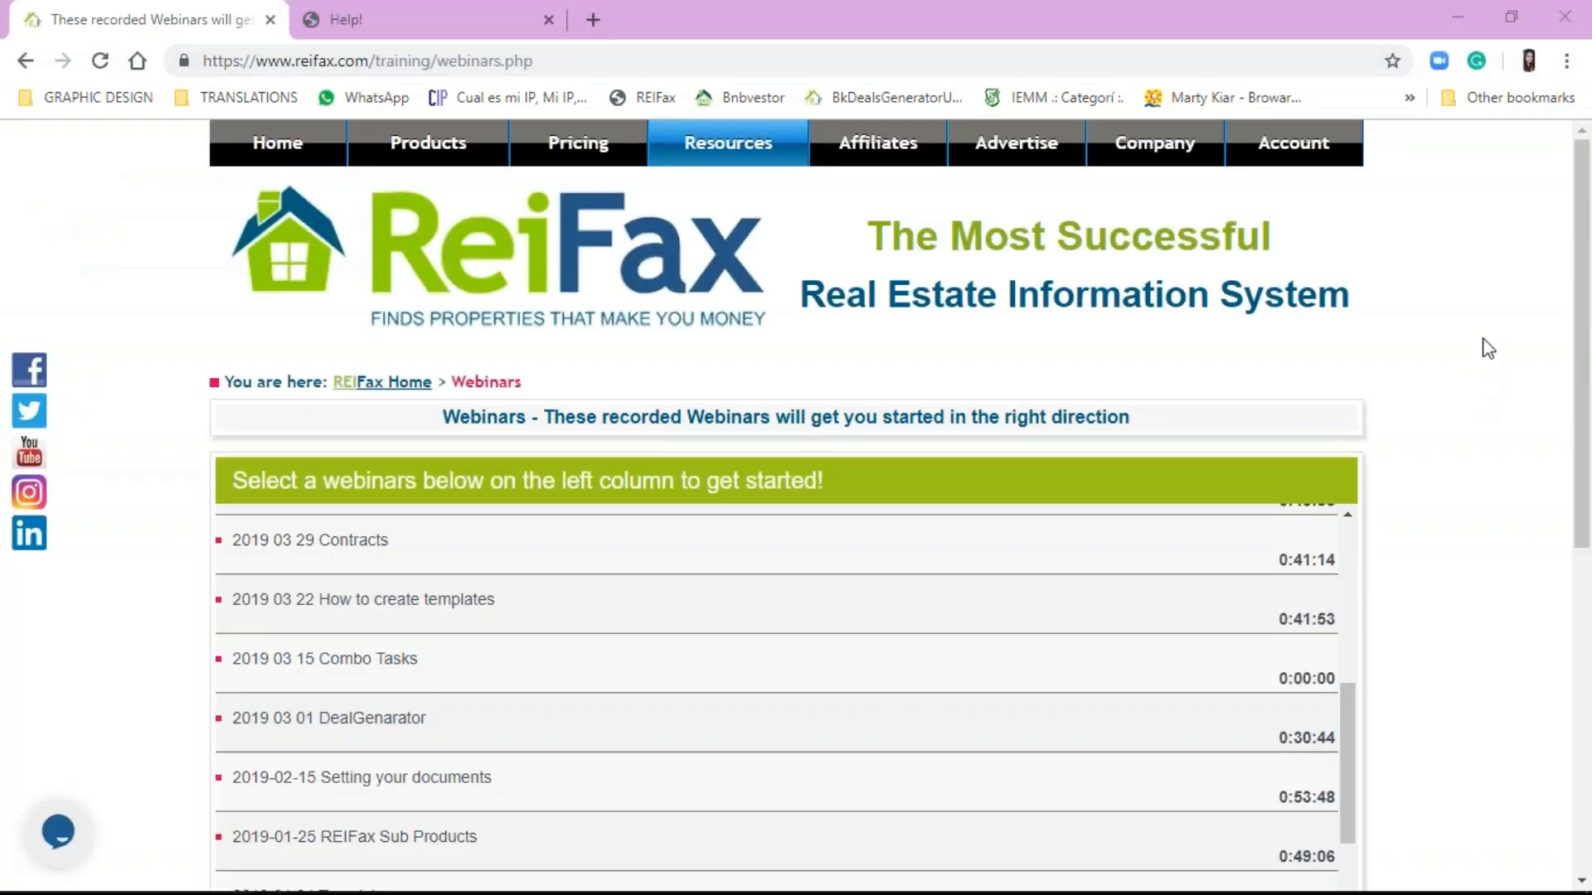